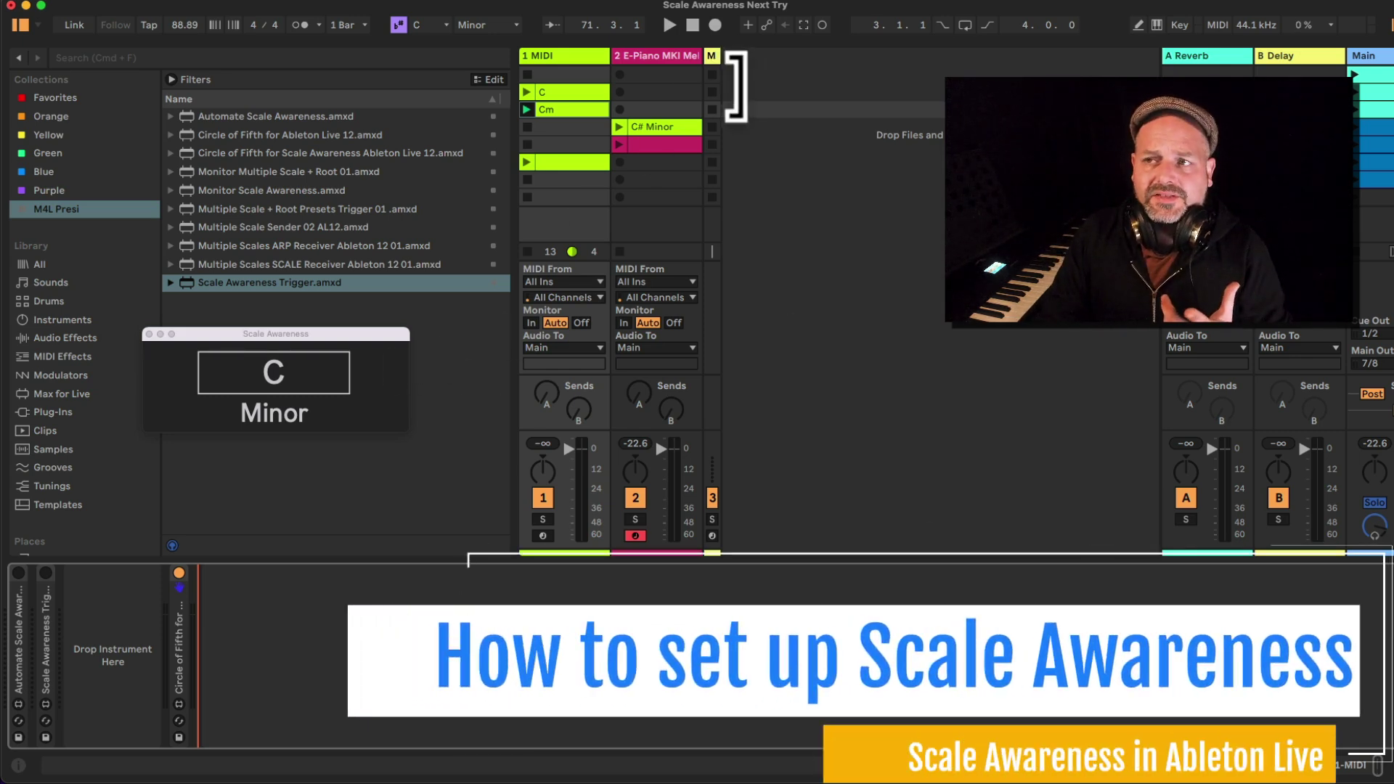
Show the Monitor Scale Awareness device on the third track and toggle its floating scale display.
left_click(711, 58)
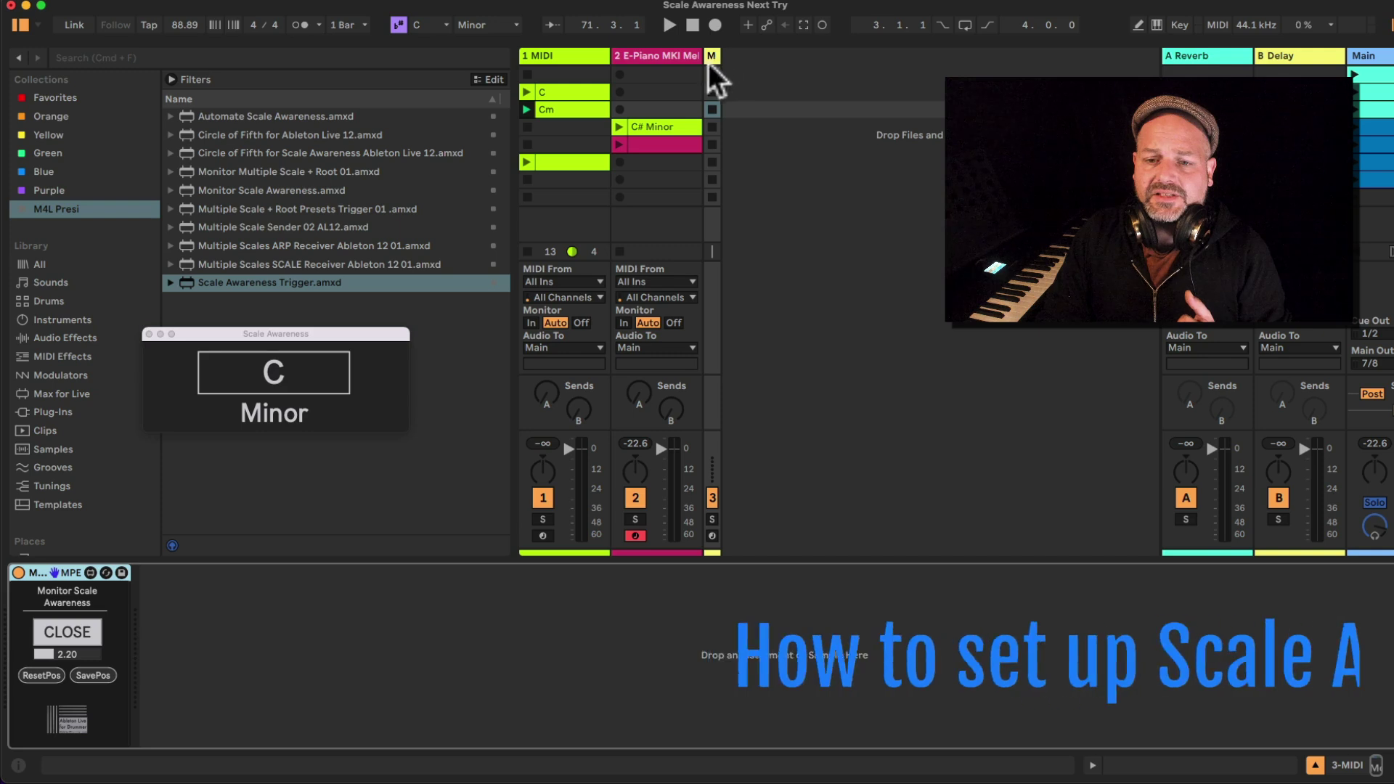
left_click(91, 636)
left_click(86, 639)
left_click(298, 334)
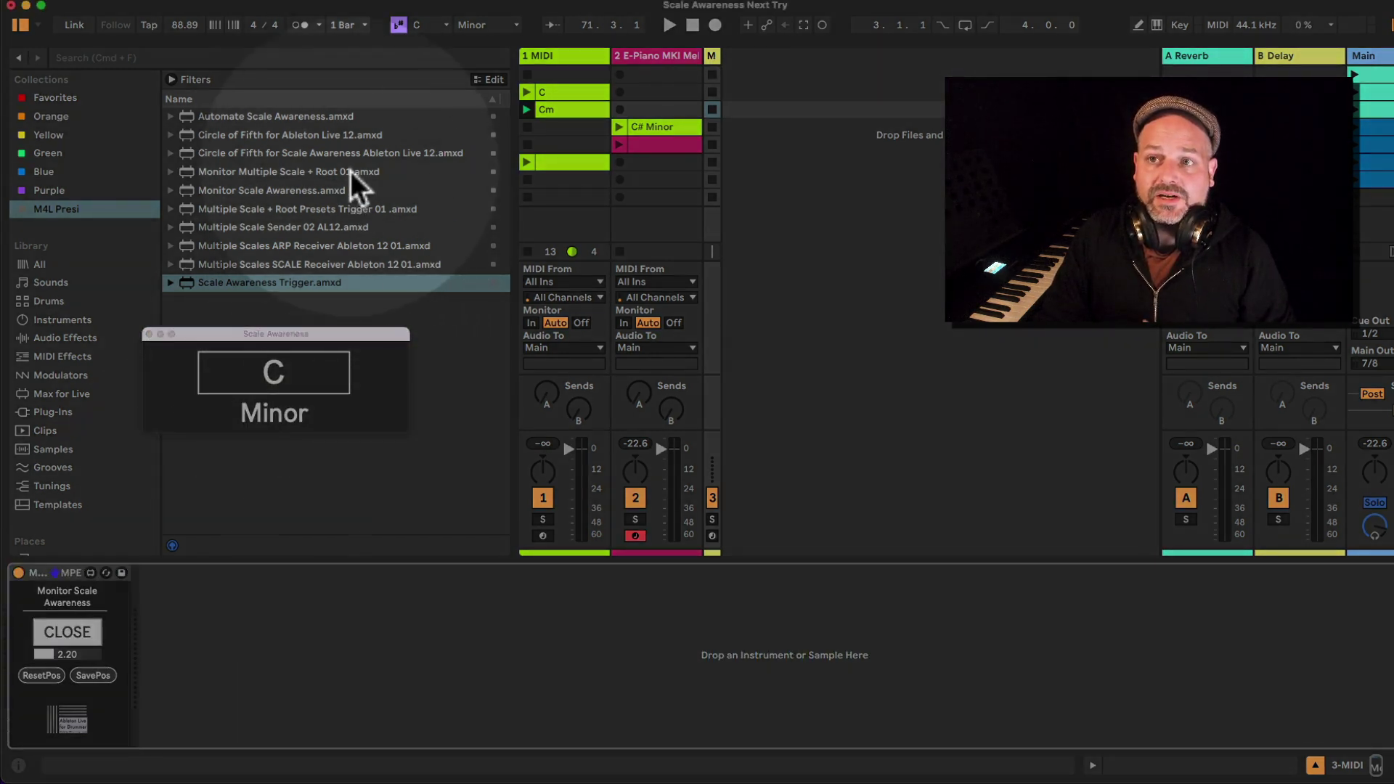
Set the global scale of the Live set to D Major.
left_click(430, 27)
left_click(434, 78)
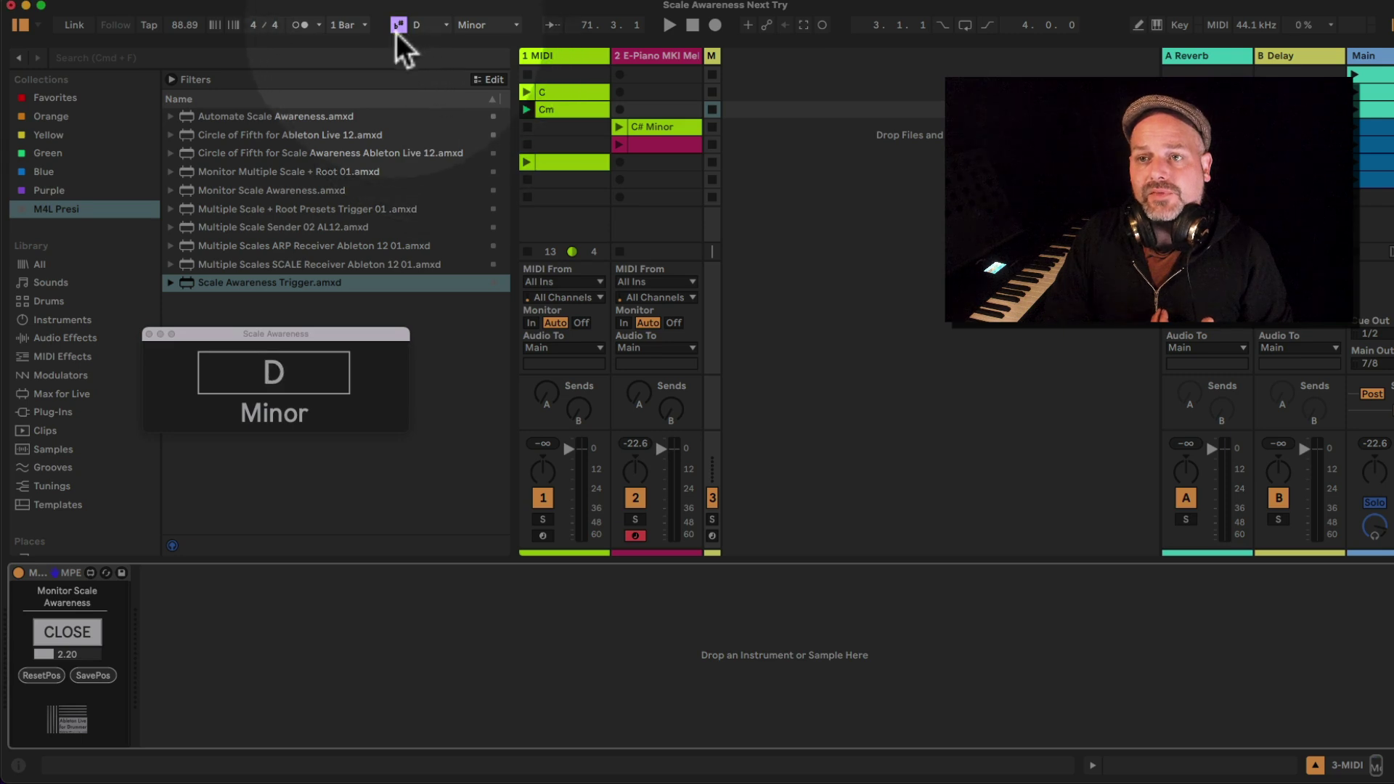
left_click(478, 28)
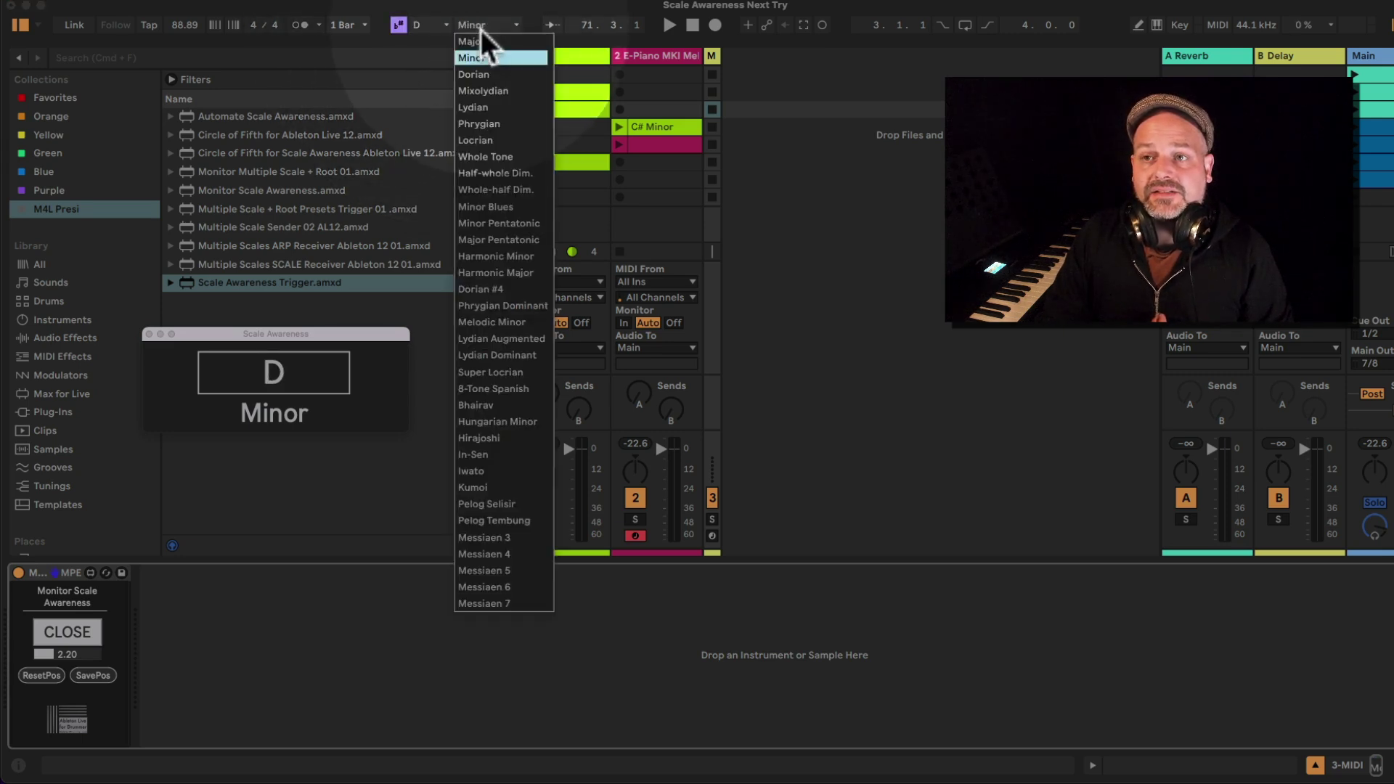
left_click(479, 43)
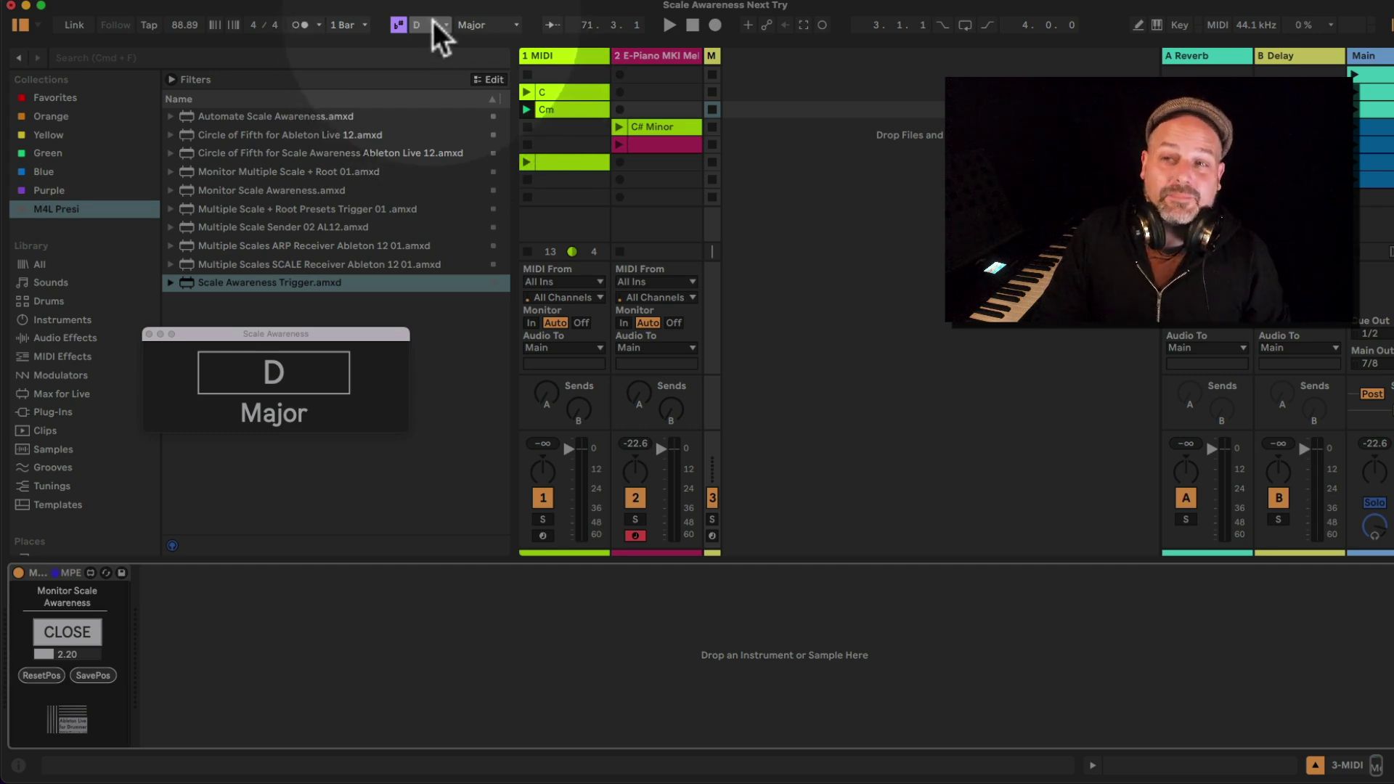
Reposition the floating Scale Awareness window, save its position and enlarge it to a size of 2.64.
mouse_move(311, 333)
left_mouse_down()
mouse_move(264, 258)
mouse_move(350, 291)
mouse_move(305, 312)
left_mouse_up()
left_click(90, 678)
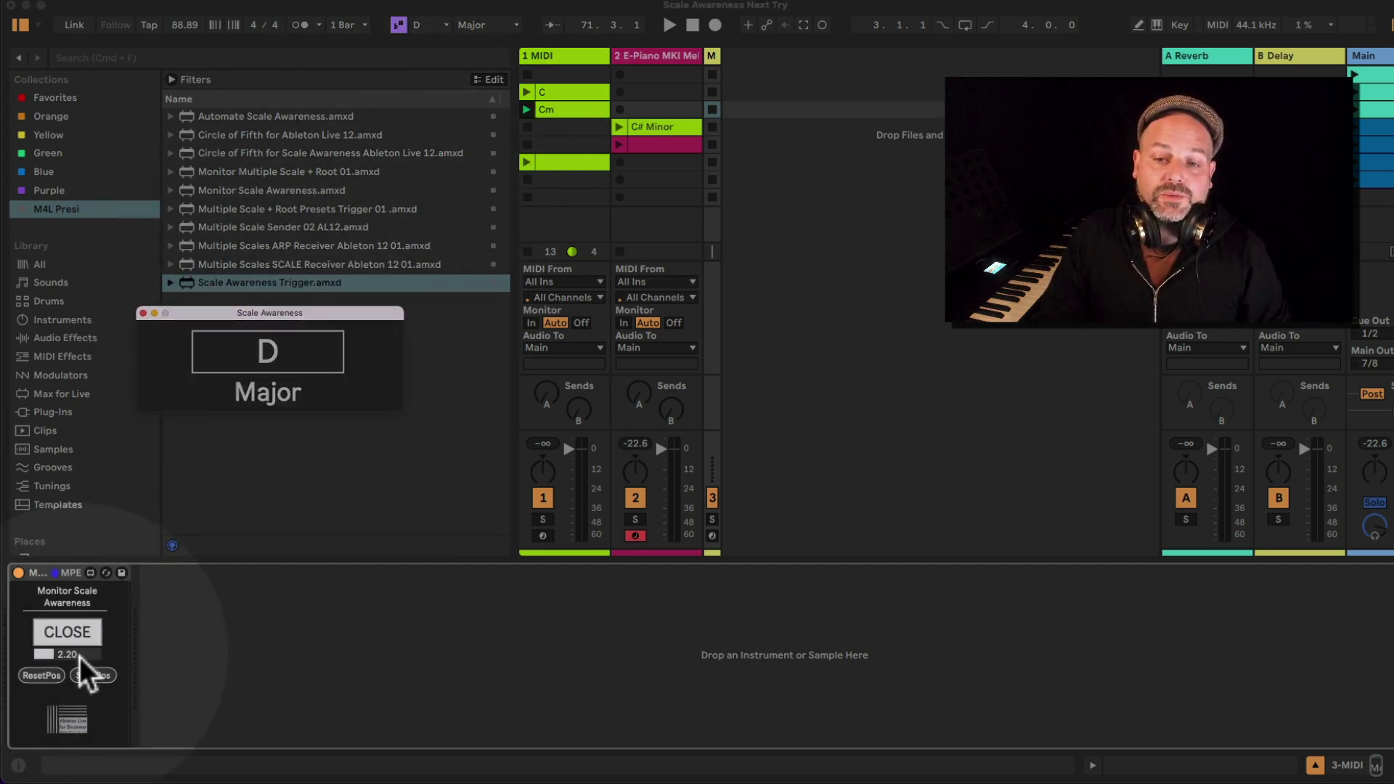
mouse_move(80, 657)
left_mouse_down()
mouse_move(71, 616)
mouse_move(72, 643)
left_mouse_up()
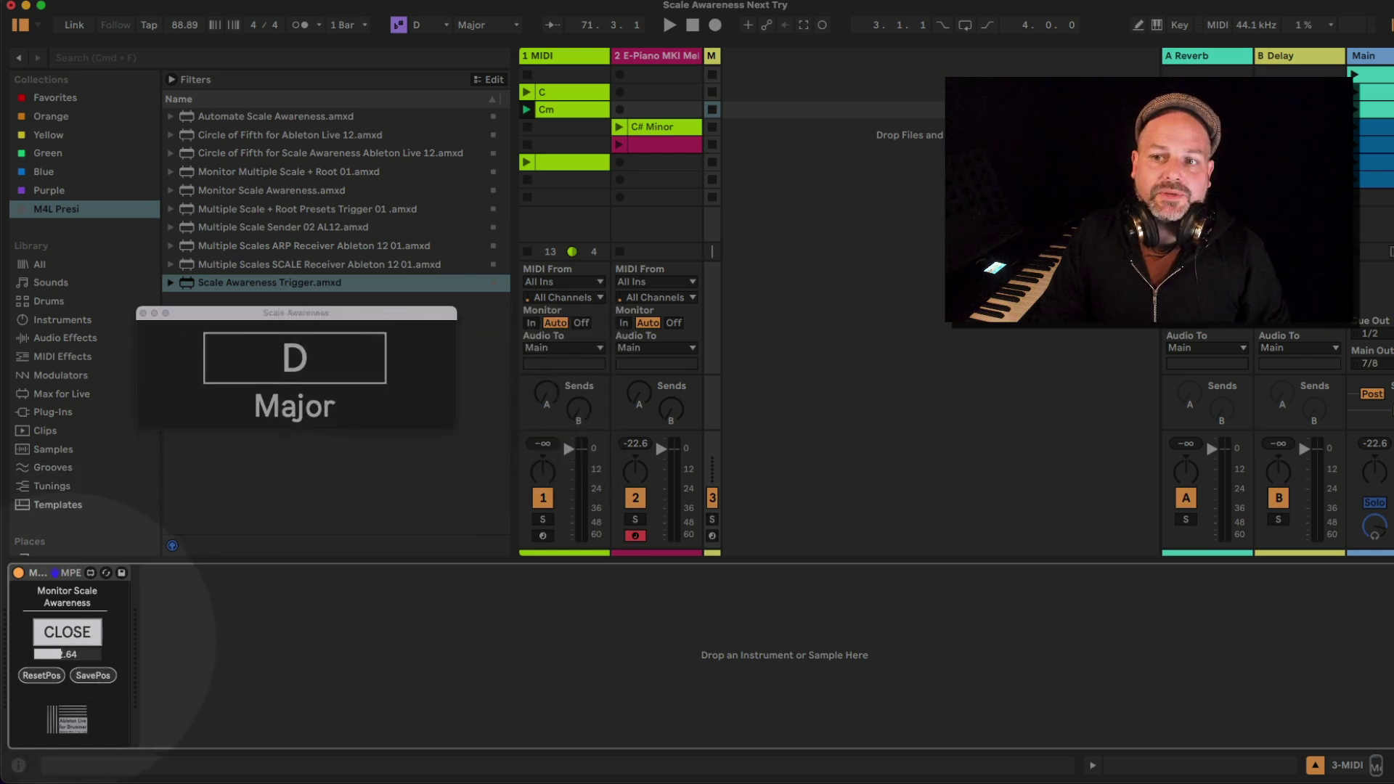
left_click_drag(291, 316, 278, 315)
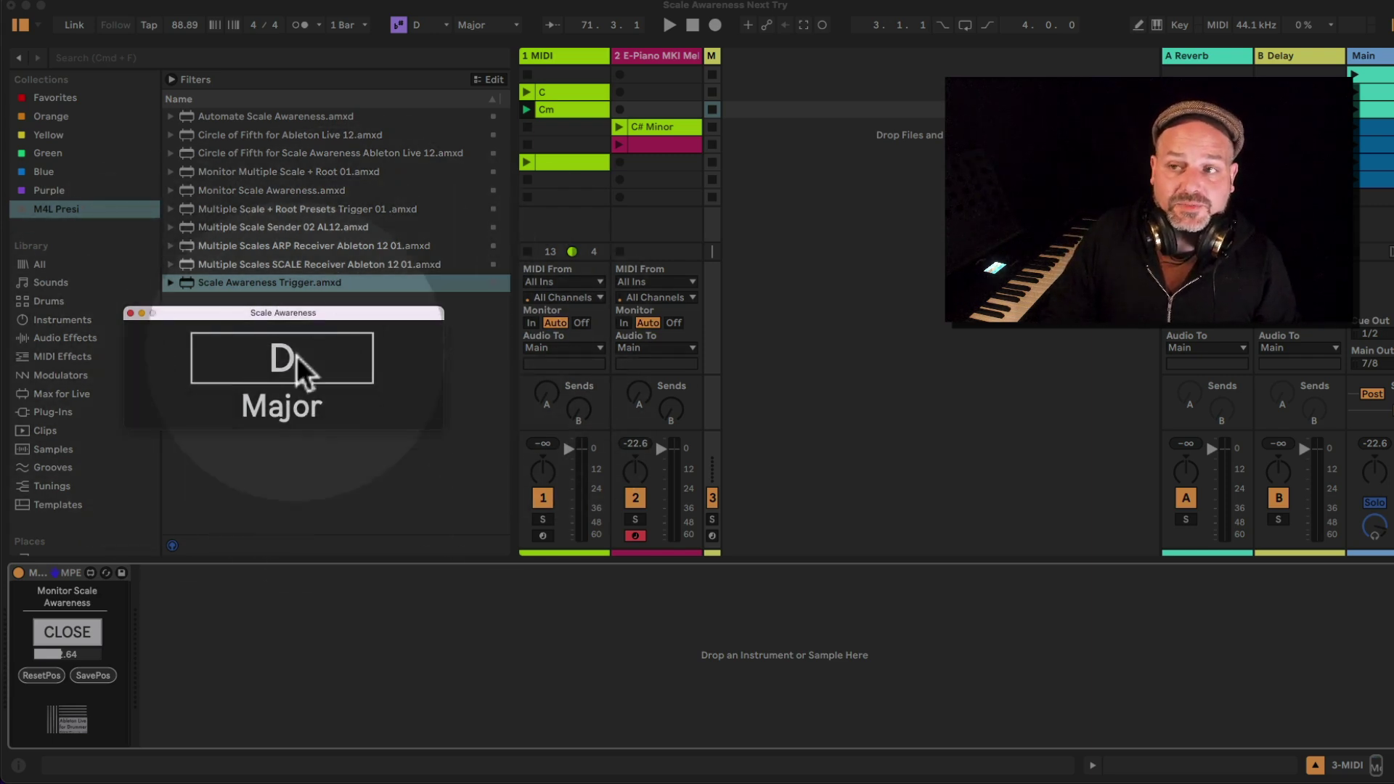
Set the global root note to C.
left_click(441, 25)
left_click(441, 25)
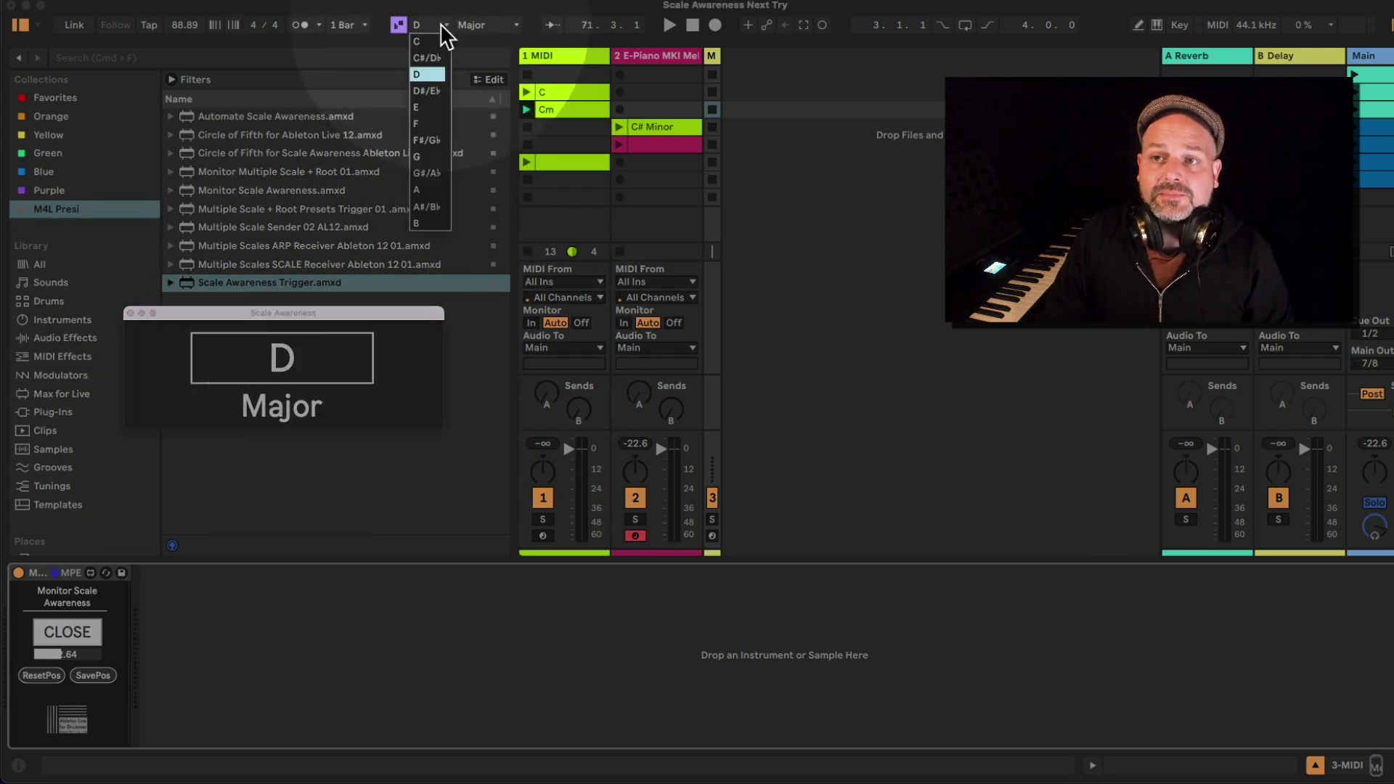
left_click(441, 41)
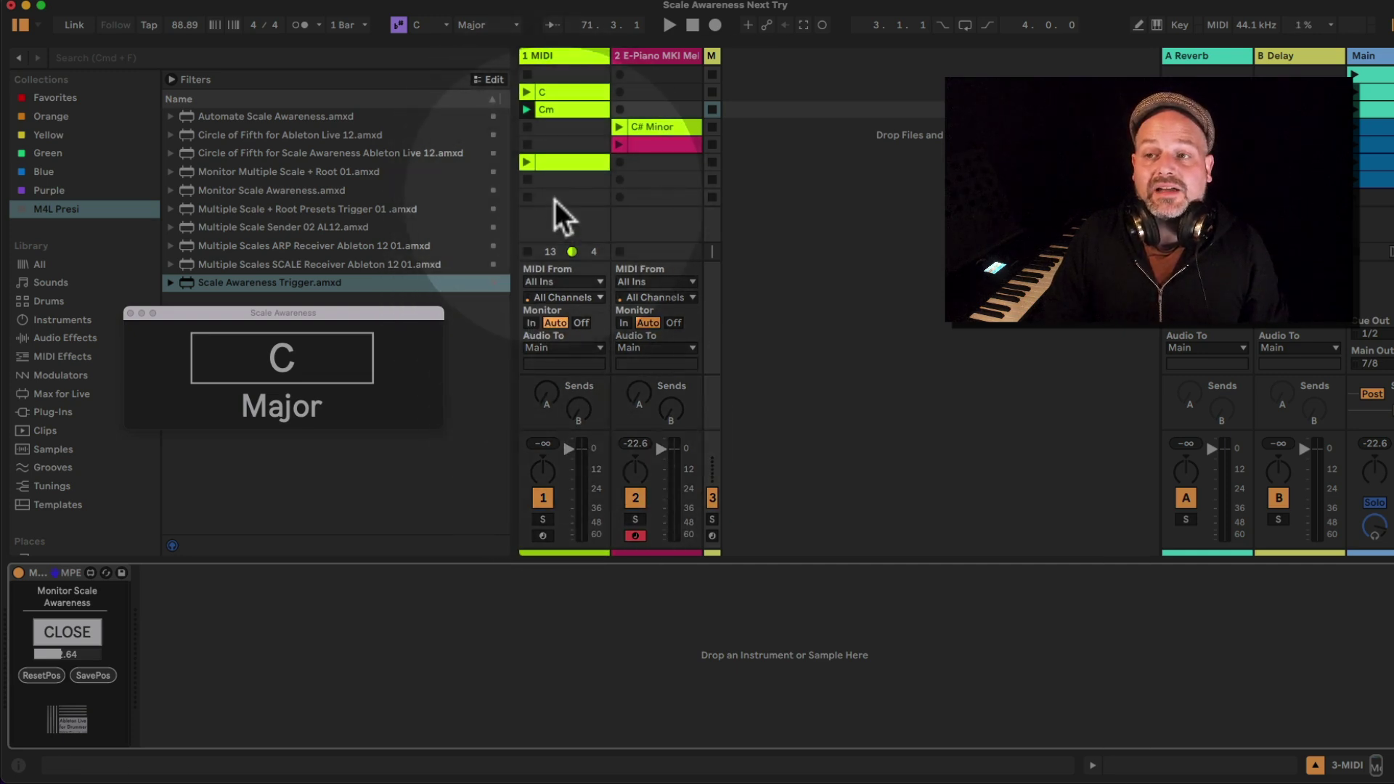
Create an empty MIDI clip in the eighth slot of the 1 MIDI track and toggle its scale off and on, ending with it on.
left_click(558, 199)
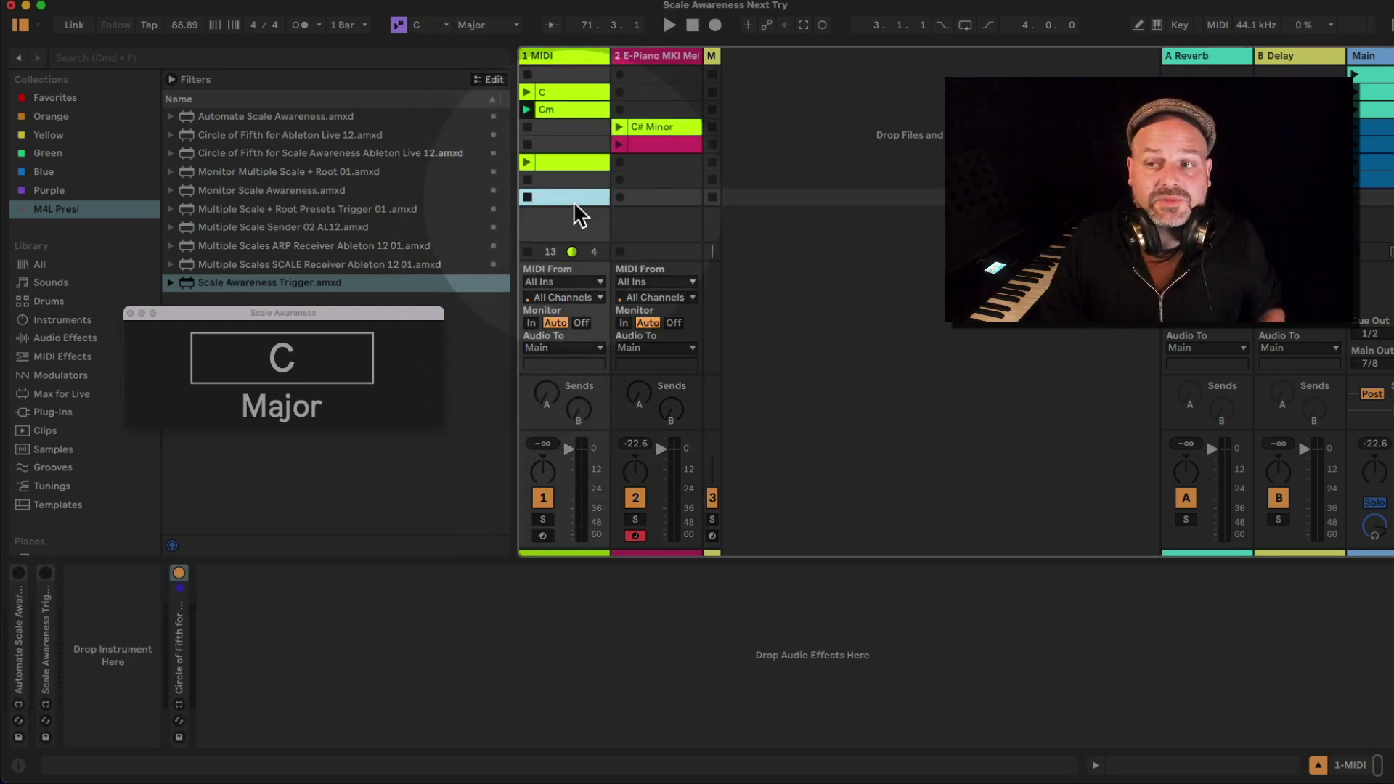
double_click(578, 197)
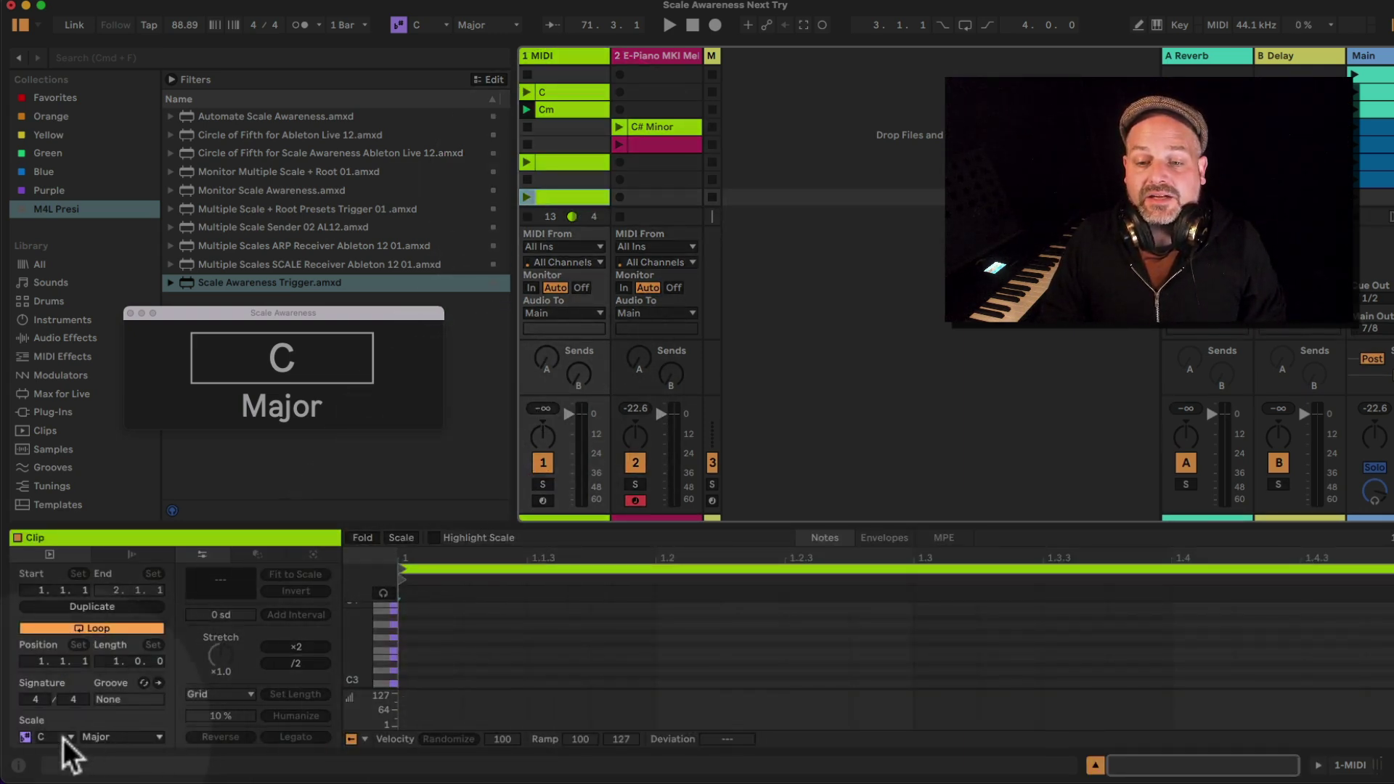
left_click(25, 737)
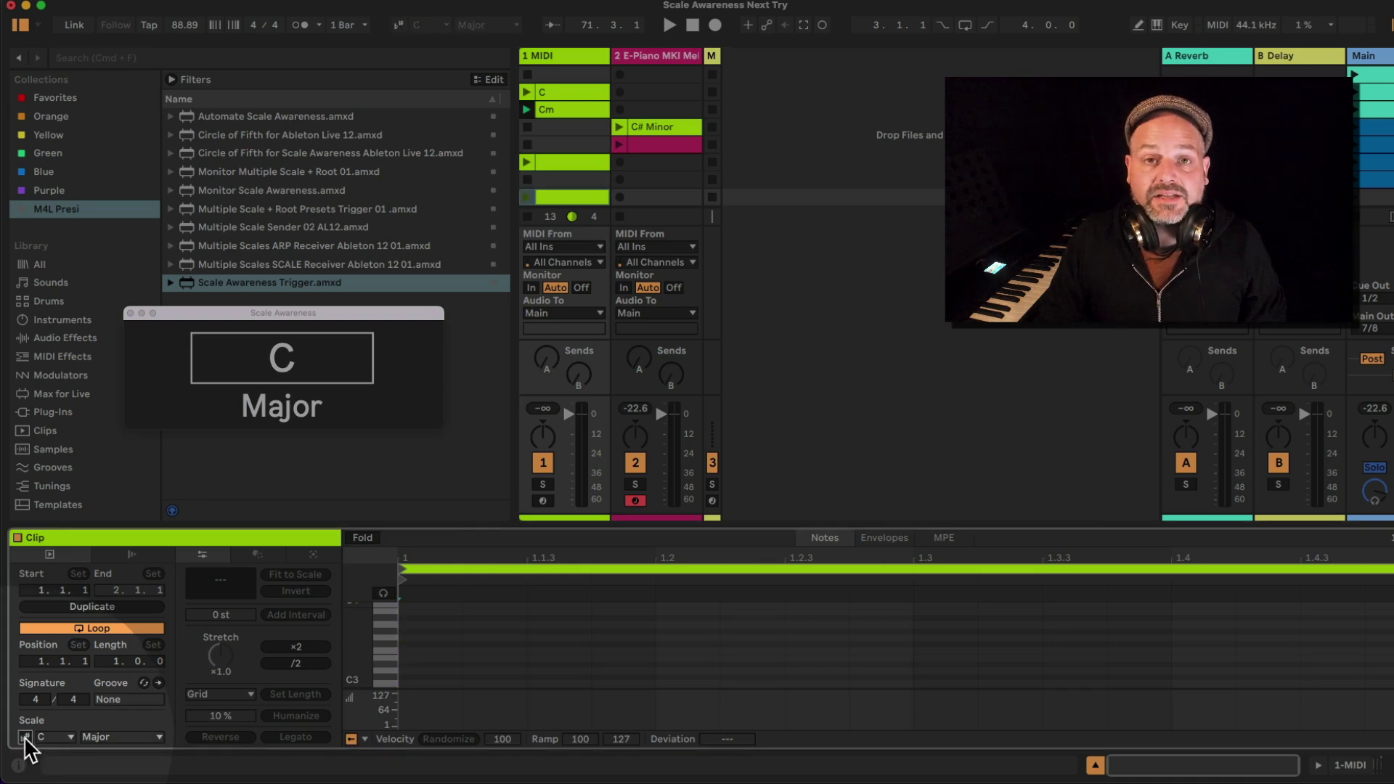
left_click(26, 737)
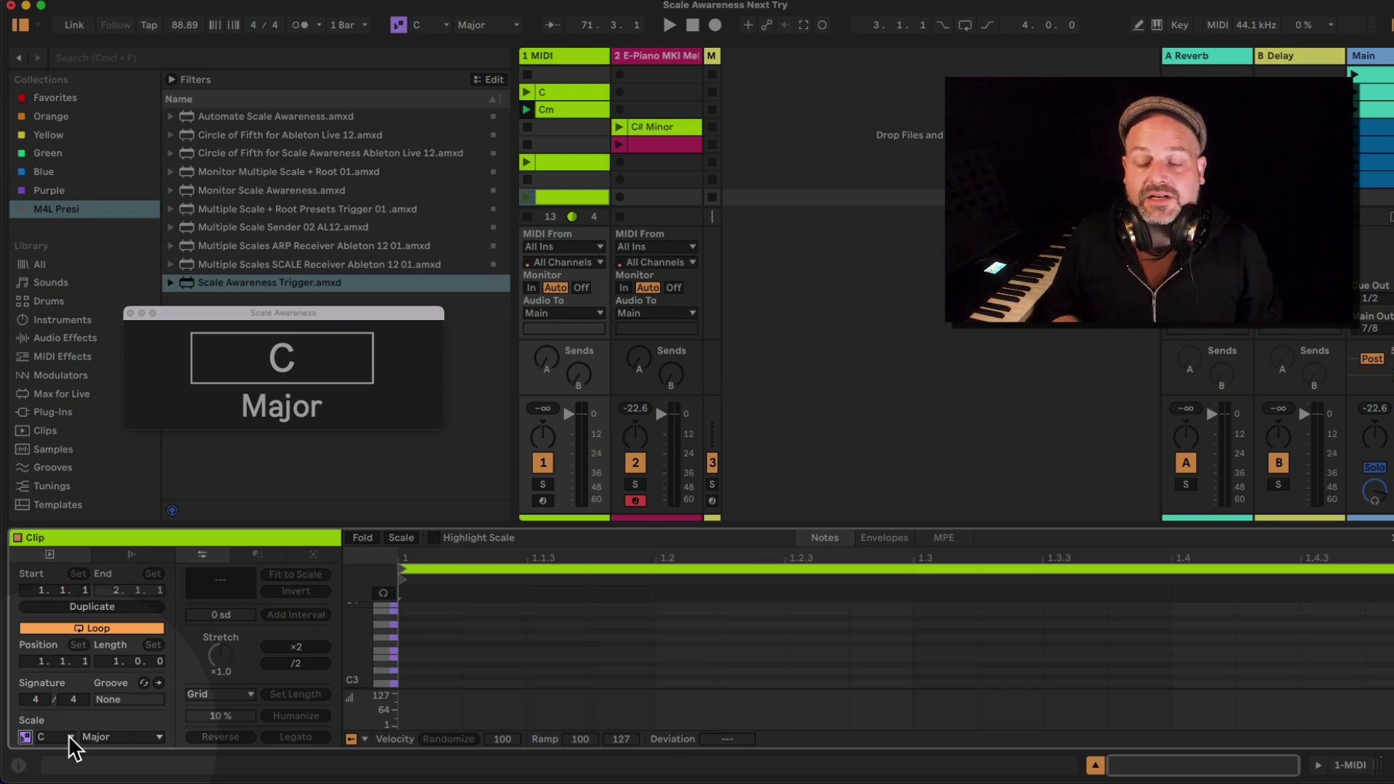
left_click(28, 739)
left_click(26, 739)
left_click(25, 738)
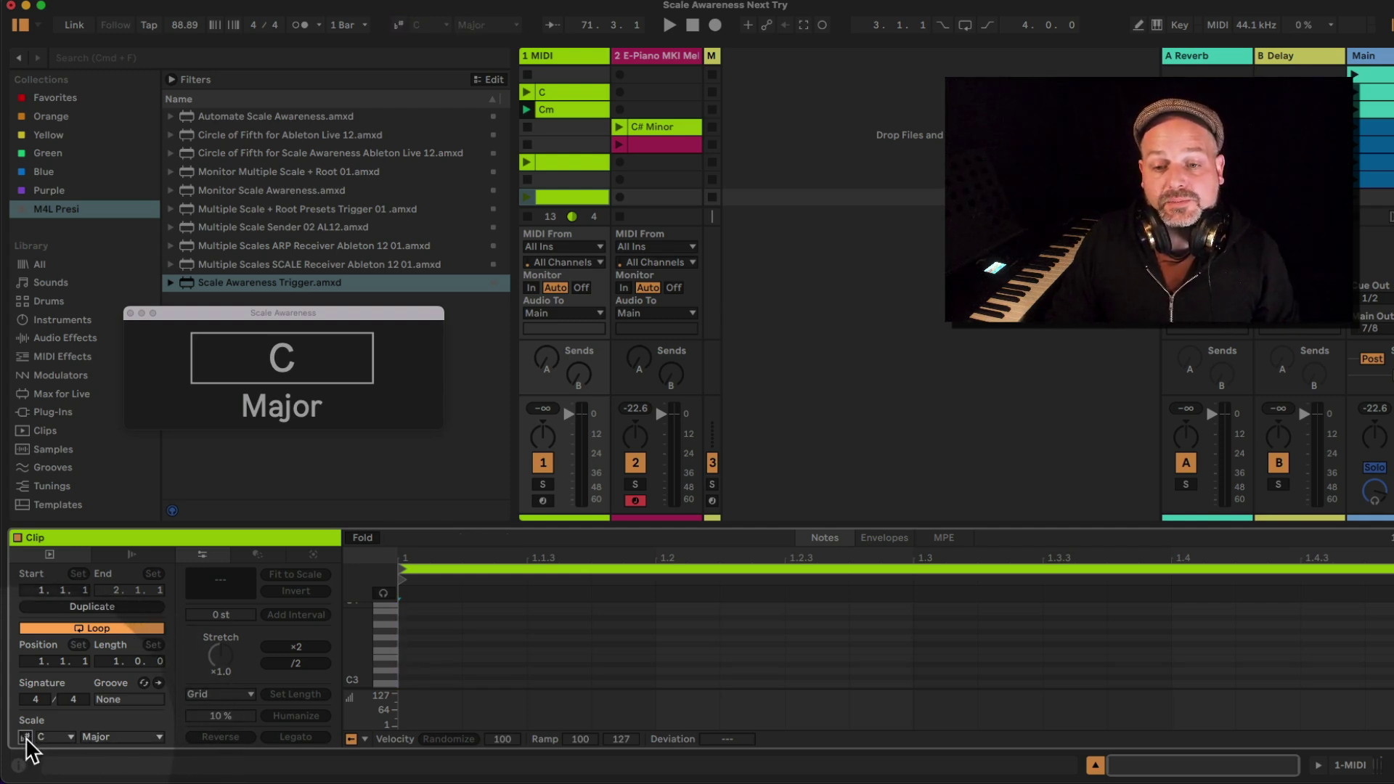
left_click(25, 738)
left_click(24, 741)
left_click(25, 738)
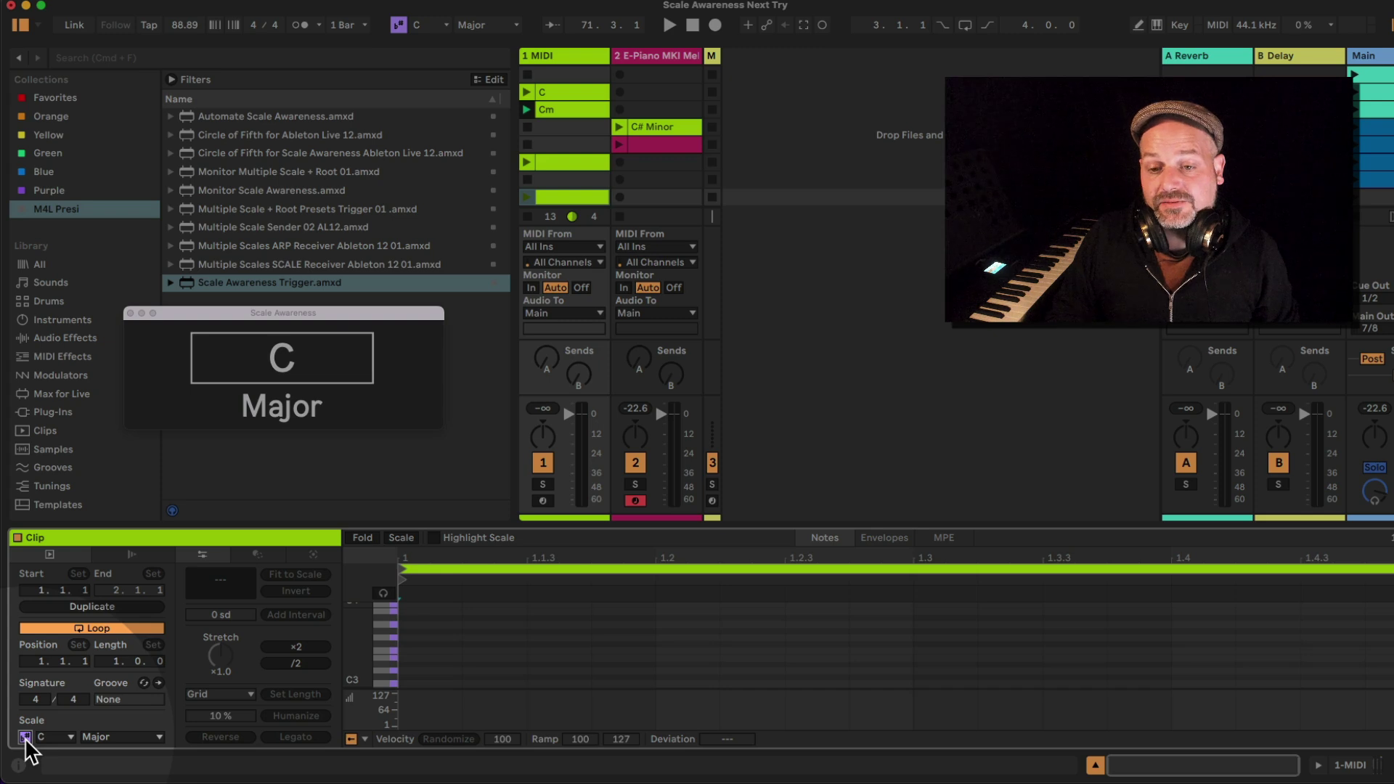
left_click(55, 742)
left_click(55, 742)
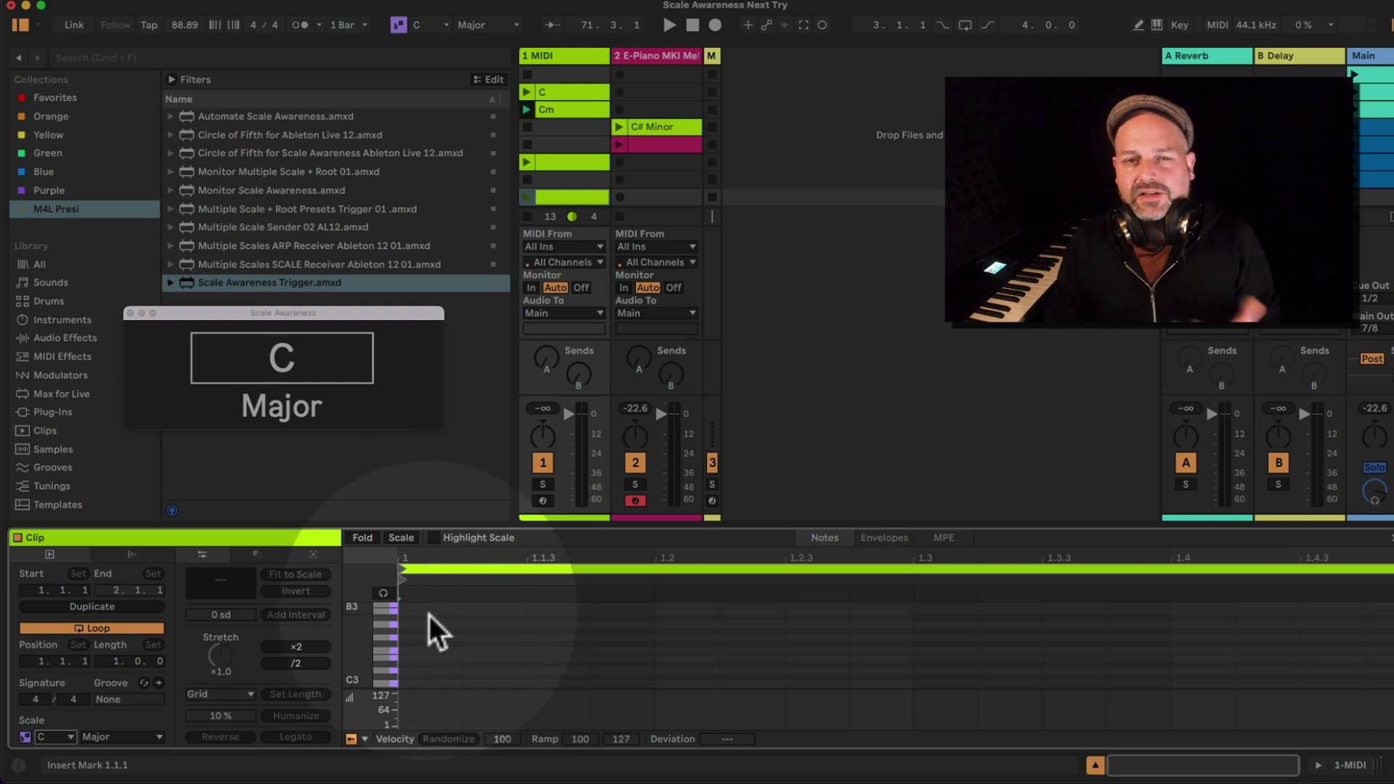
Try Highlight Scale and the Scale-only note view in the clip's piano roll, ending with only Highlight Scale enabled.
left_click(434, 538)
left_click(434, 538)
left_click(434, 538)
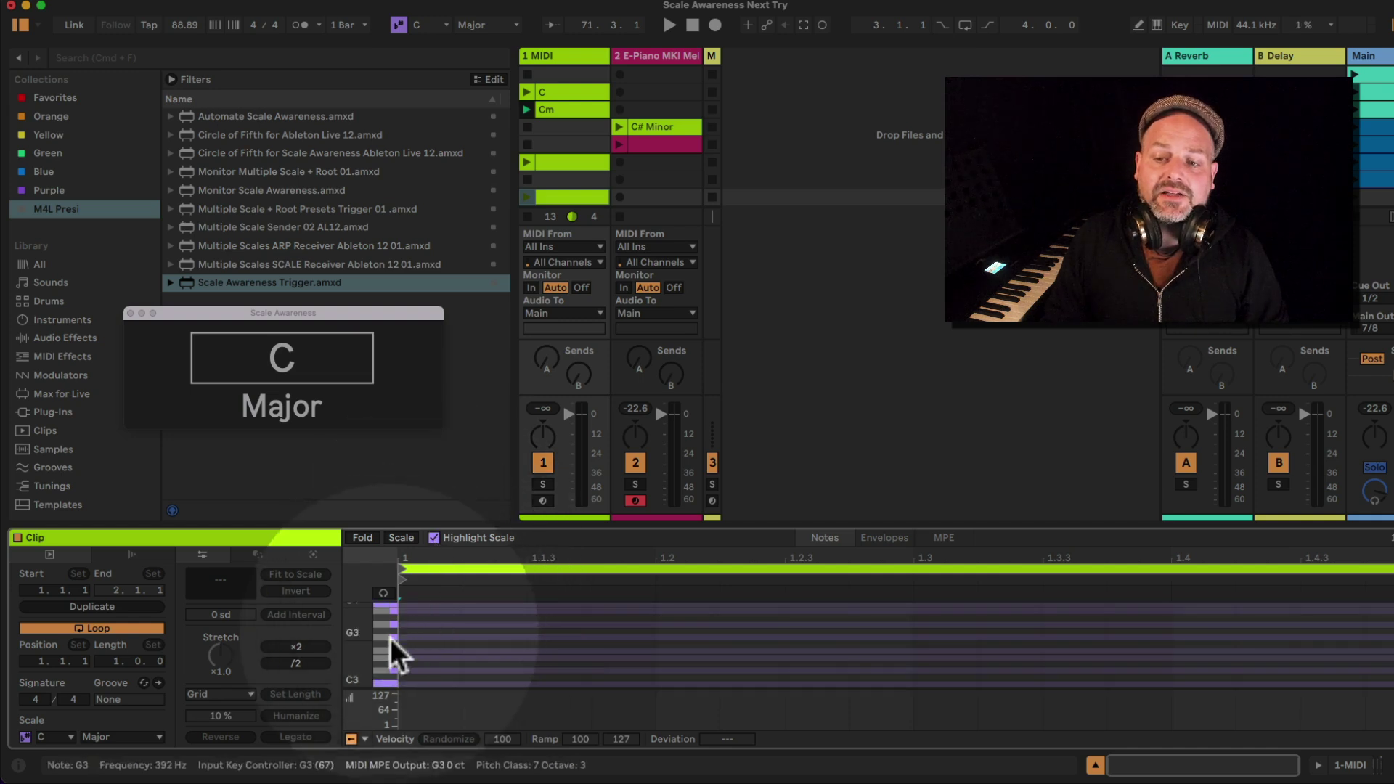
left_click(434, 538)
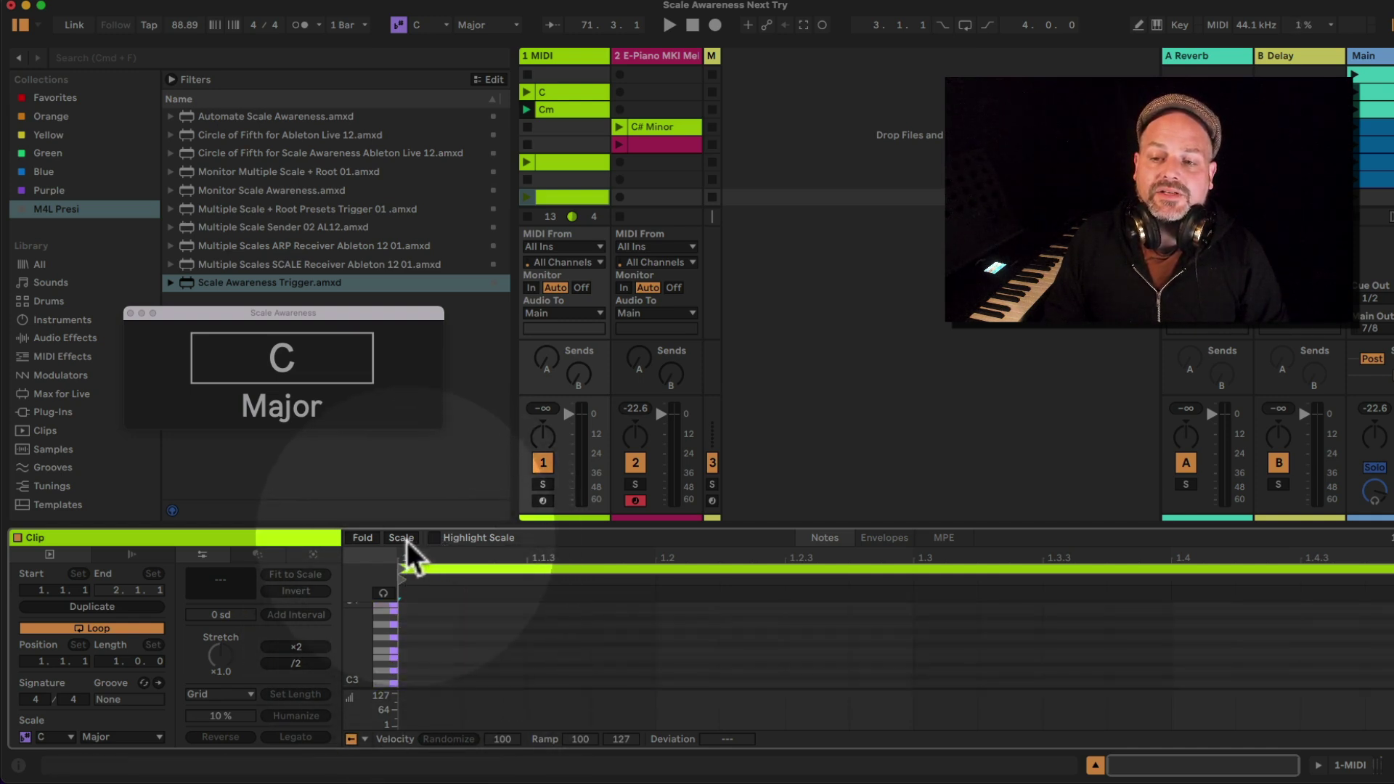
left_click(406, 539)
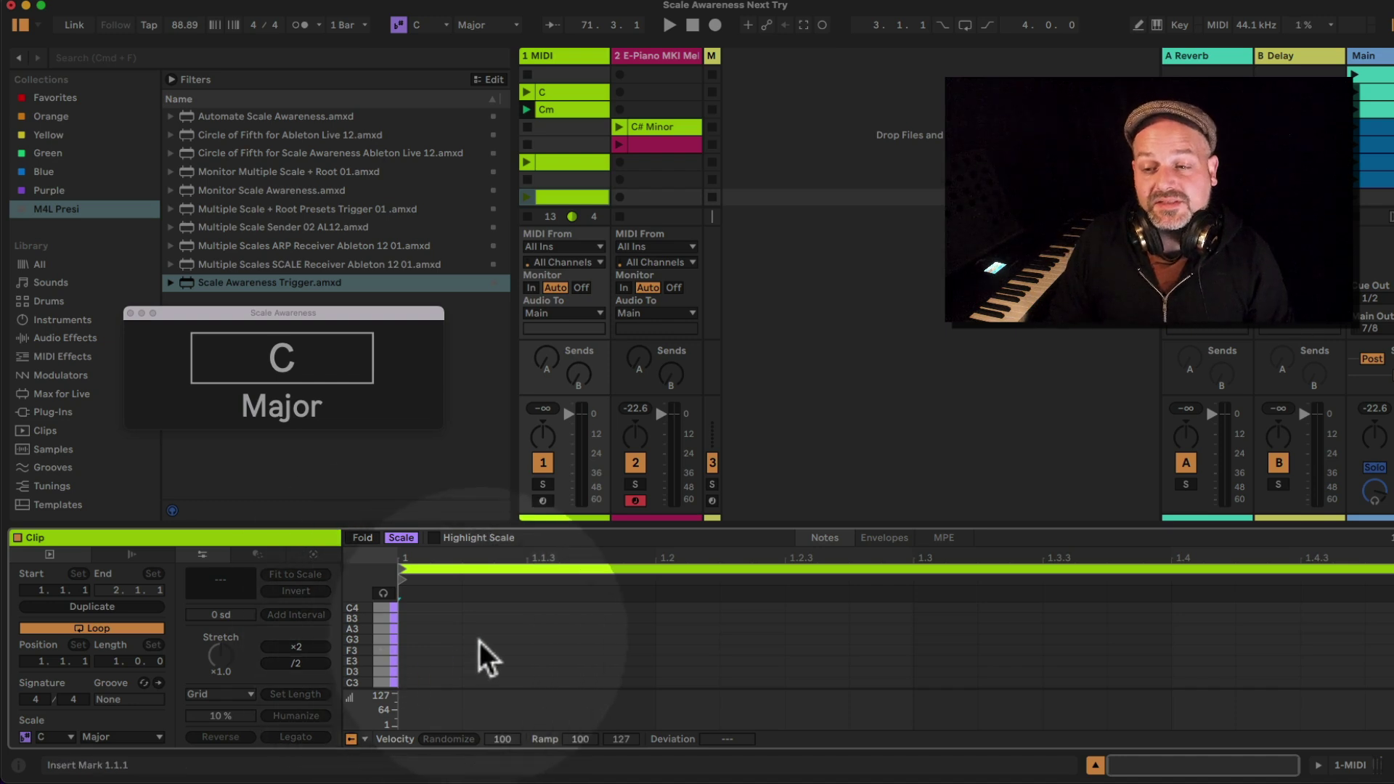
left_click(407, 543)
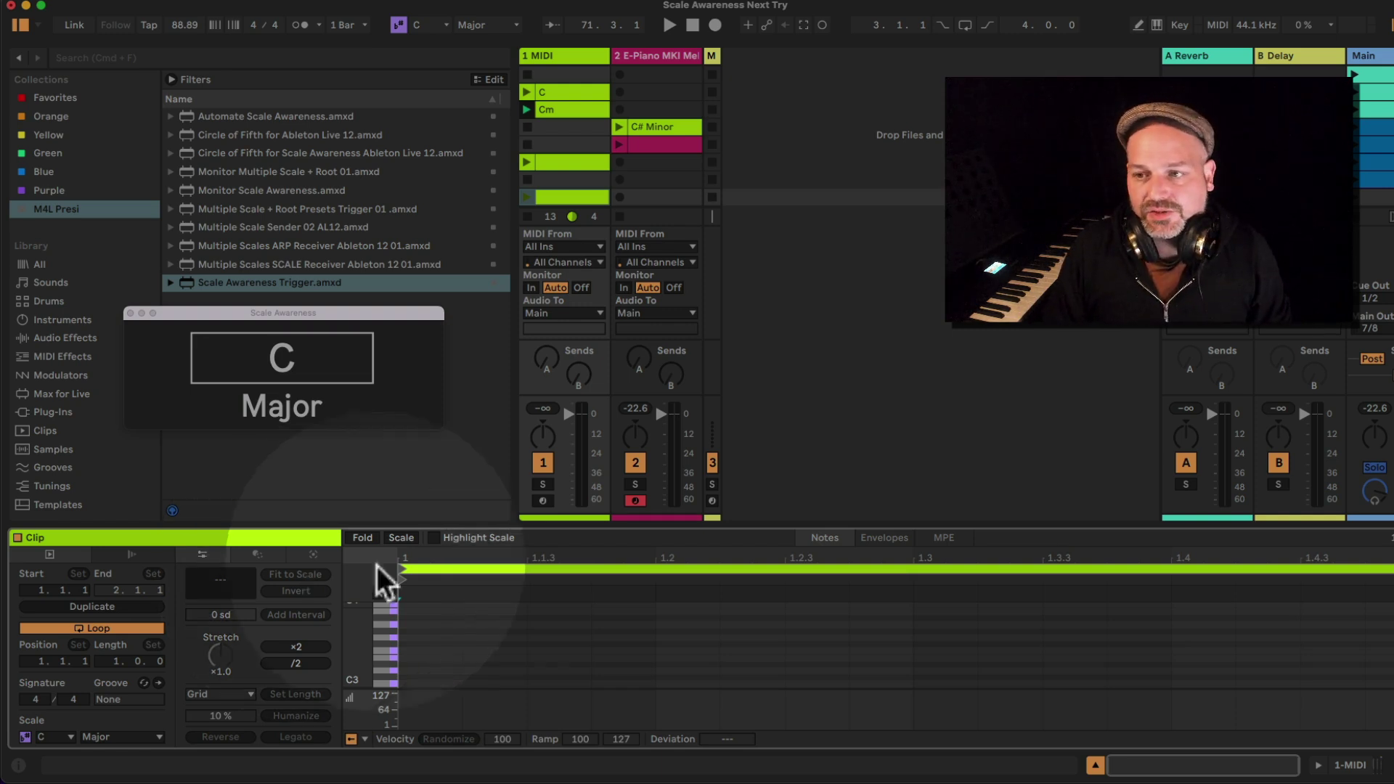
left_click(434, 538)
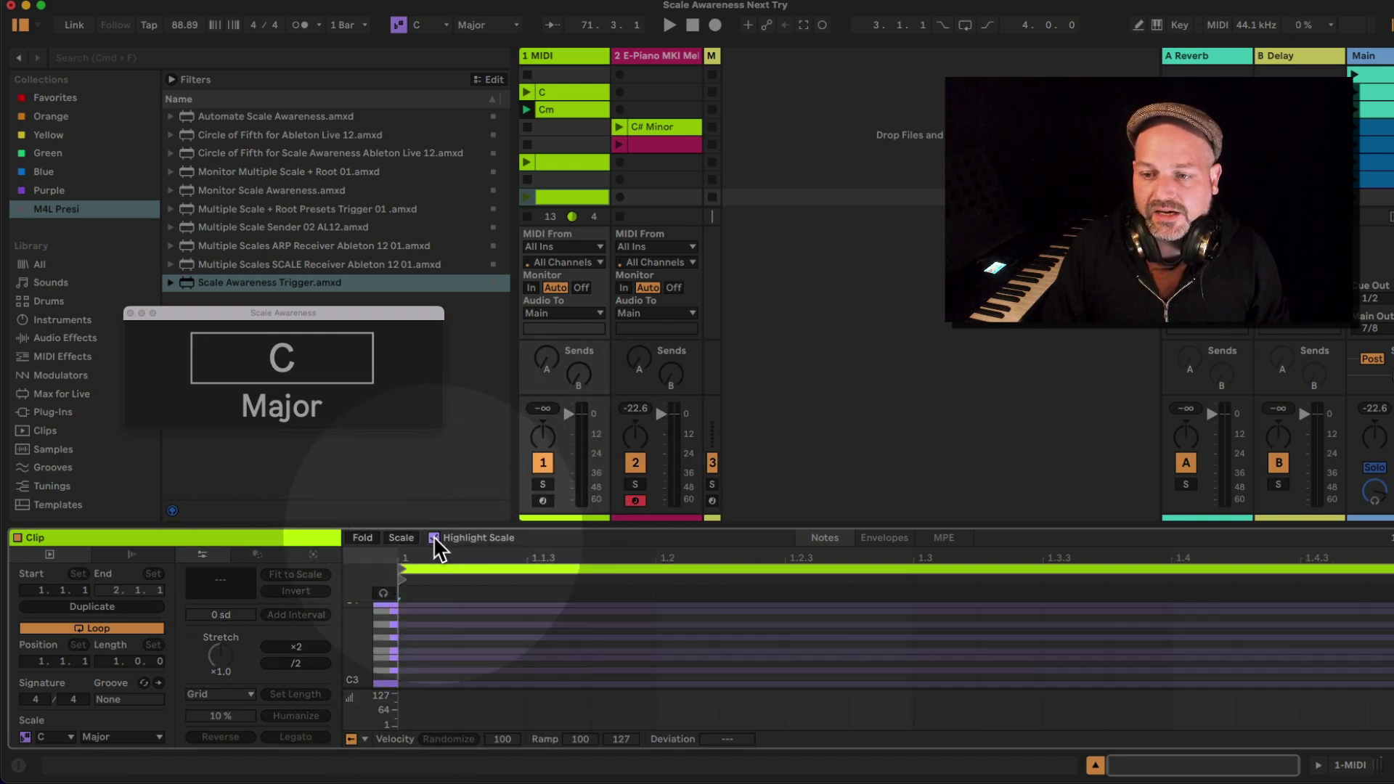
Add an A#3 note at the clip's start, fit it to the scale, raise it back to A#3 and fit it again.
double_click(424, 617)
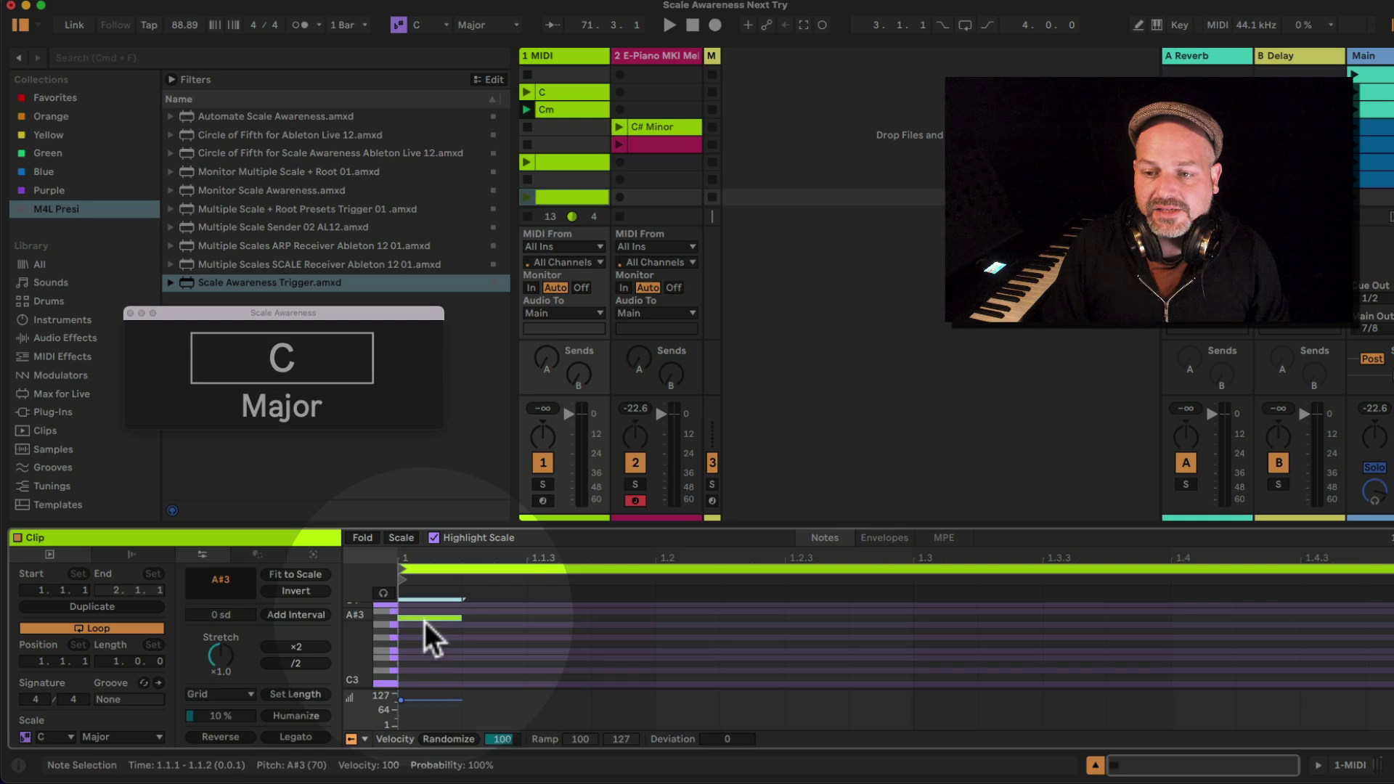
left_click(308, 578)
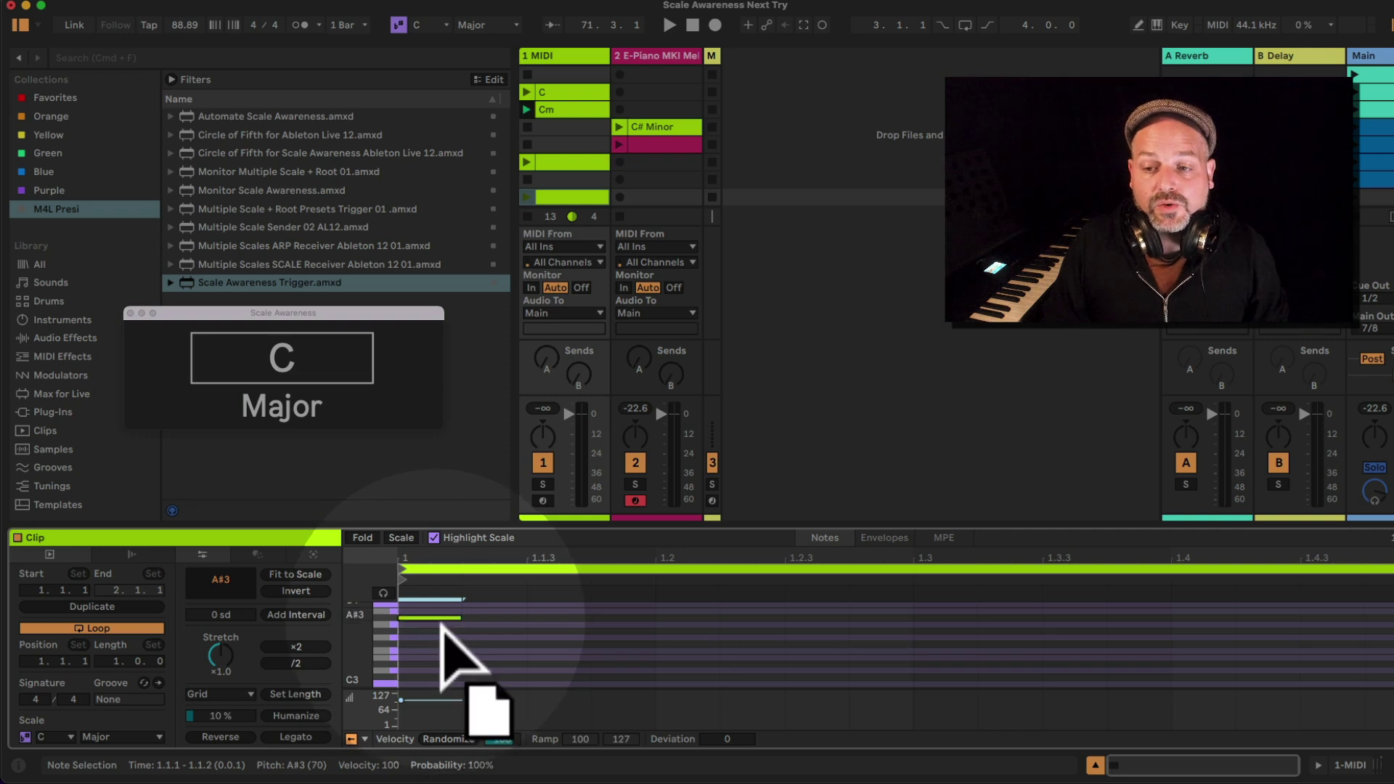
left_click_drag(437, 626, 436, 621)
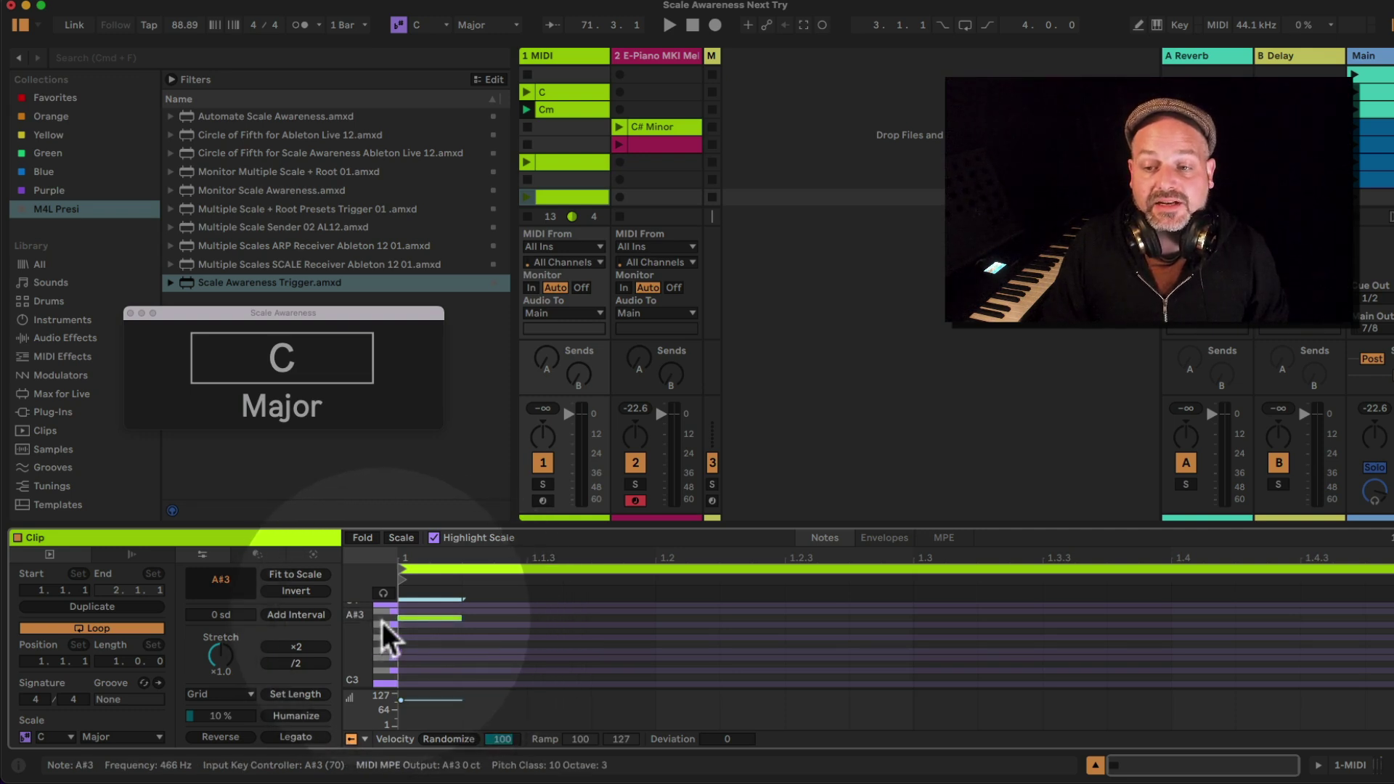
left_click(308, 576)
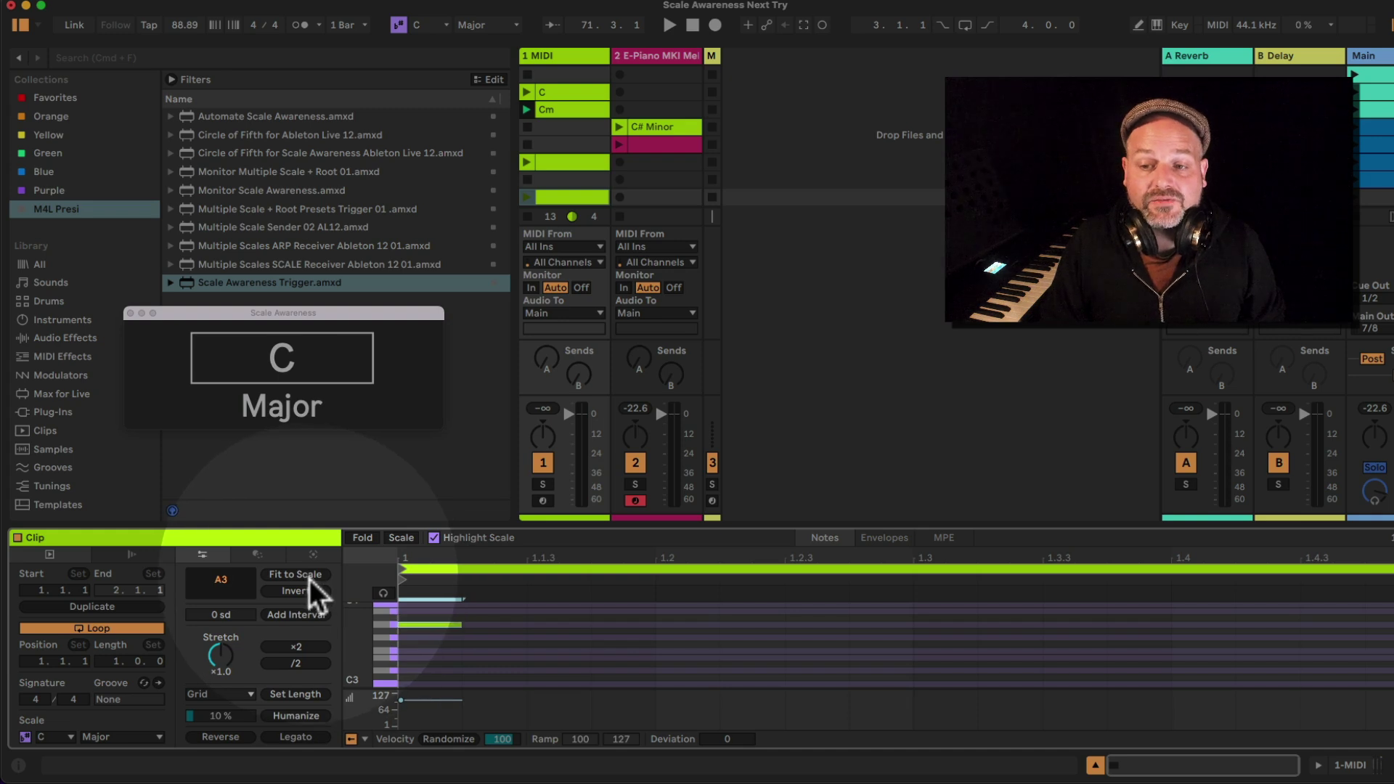
Delete the note and the clip in the eighth slot of the 1 MIDI track.
double_click(434, 626)
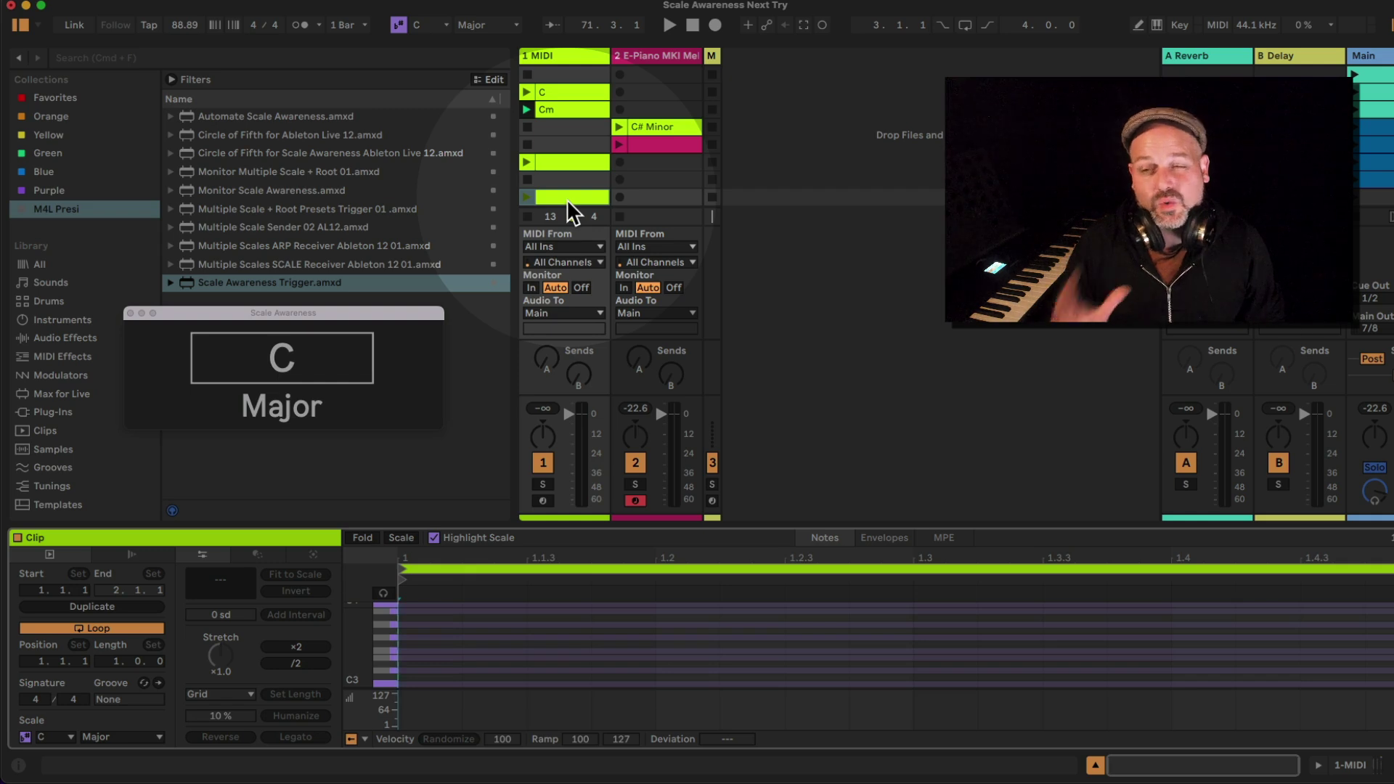
key("Delete")
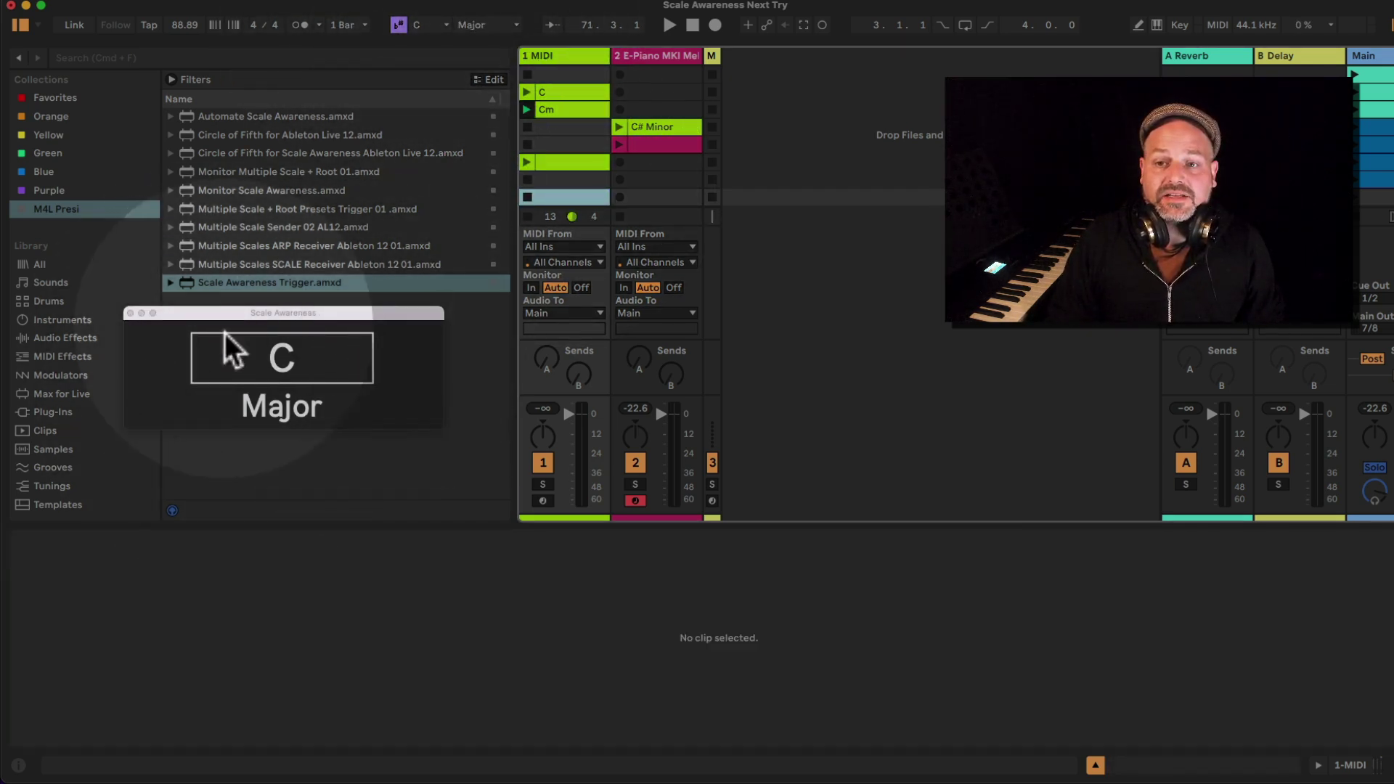
Move the Scale Awareness window slightly up and alternate between the C and Cm clips to compare their scales in it.
left_click_drag(314, 312, 315, 299)
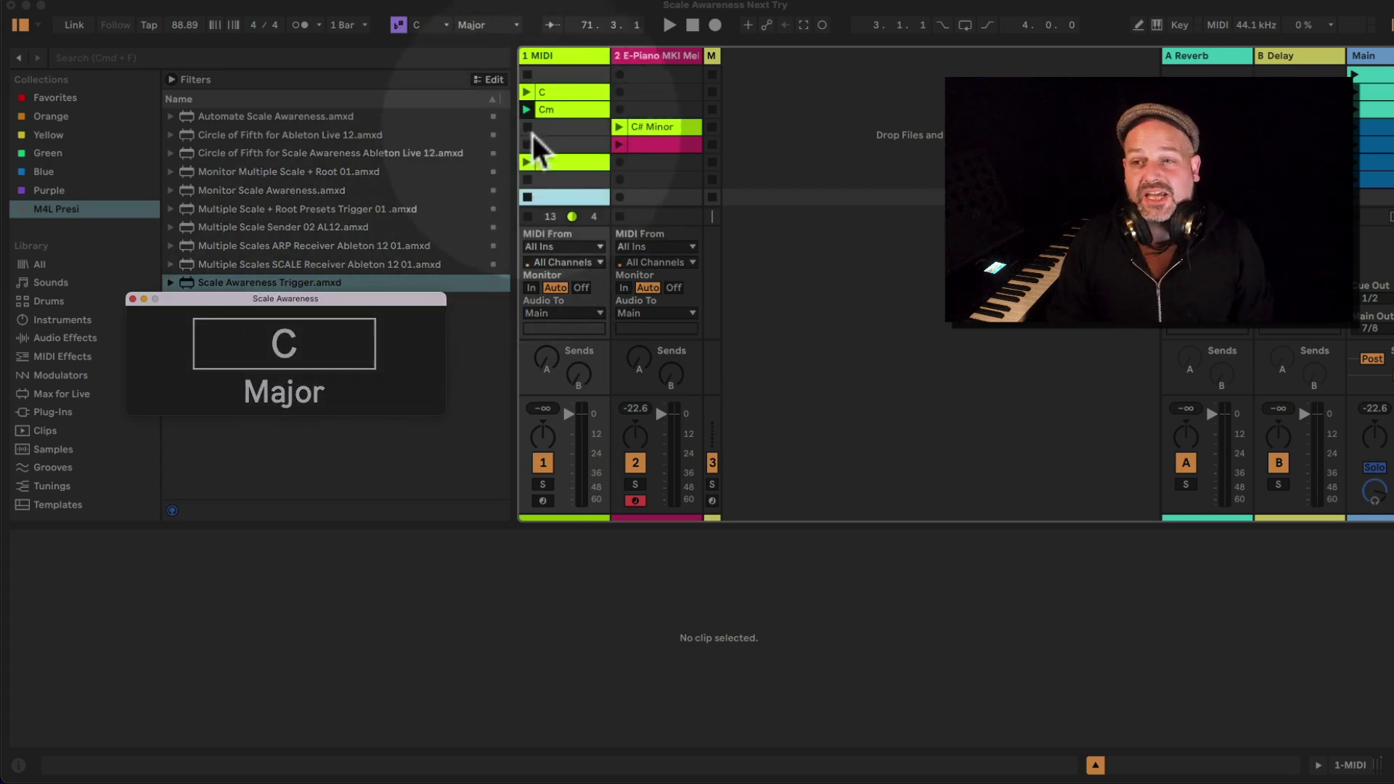
left_click(550, 91)
left_click(551, 90)
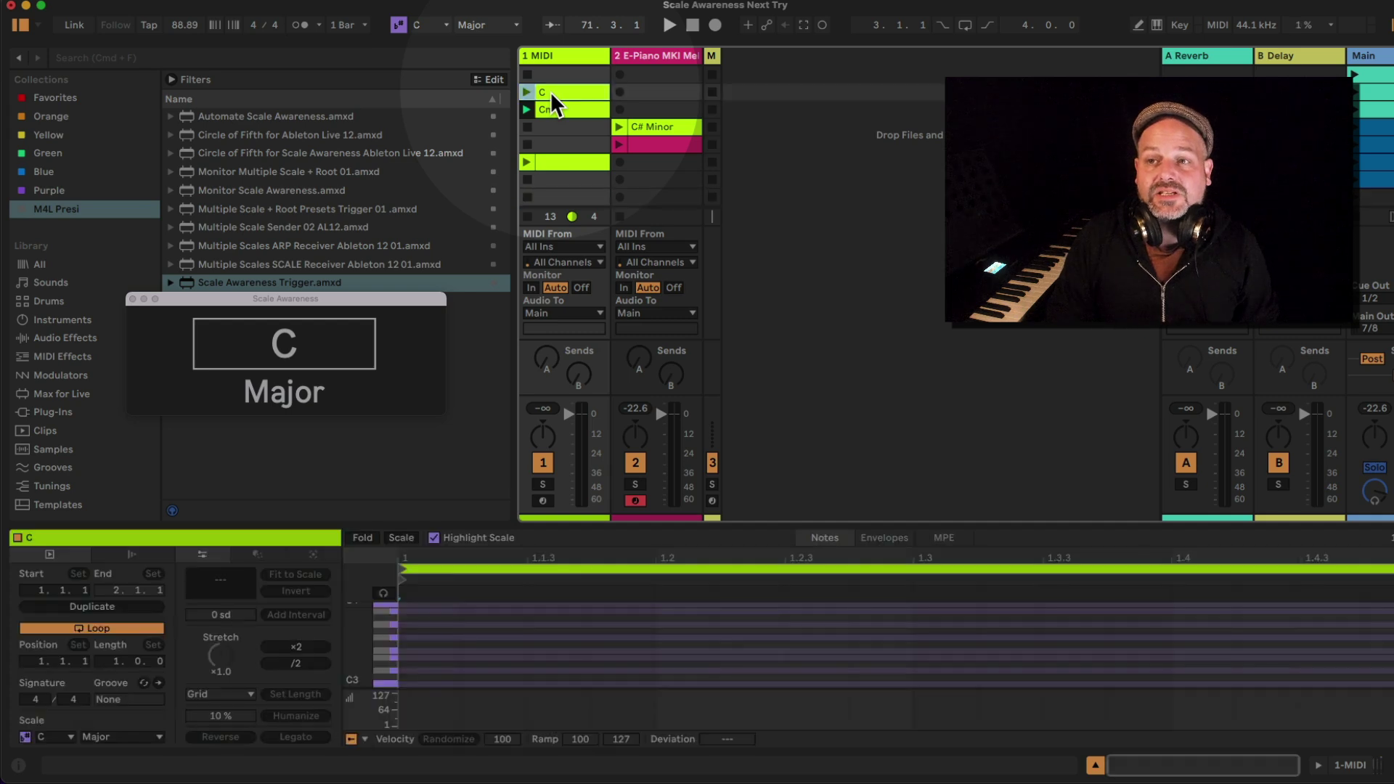
left_click(555, 110)
left_click(557, 96)
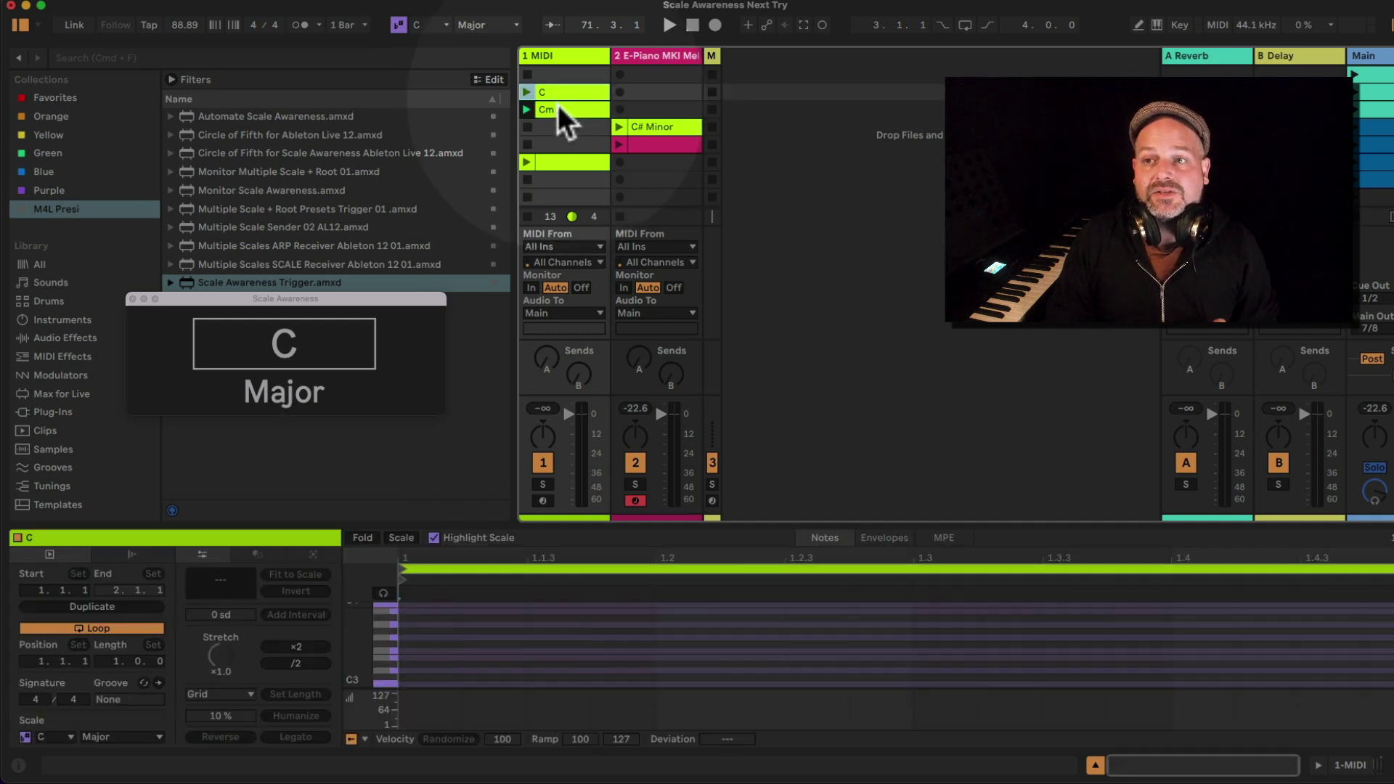
left_click(560, 110)
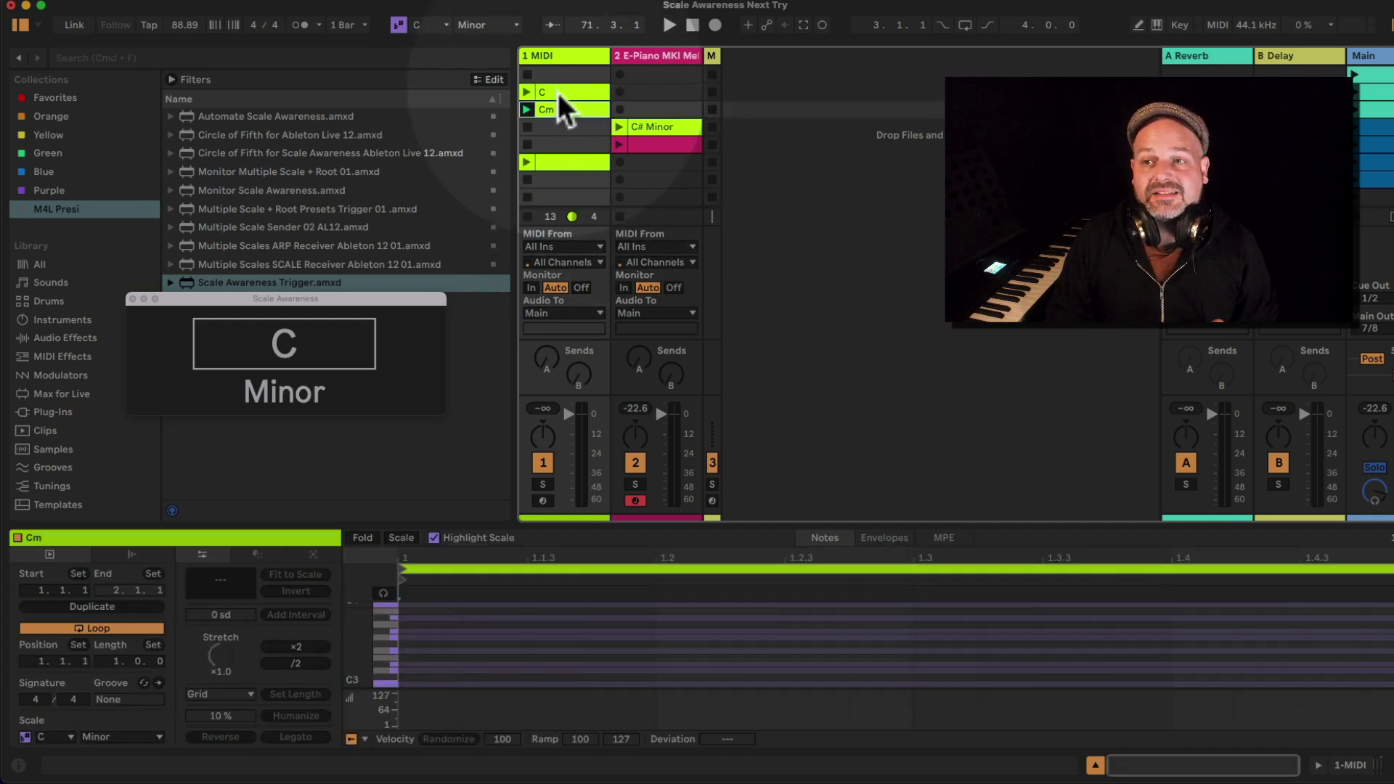
left_click(558, 93)
left_click(562, 109)
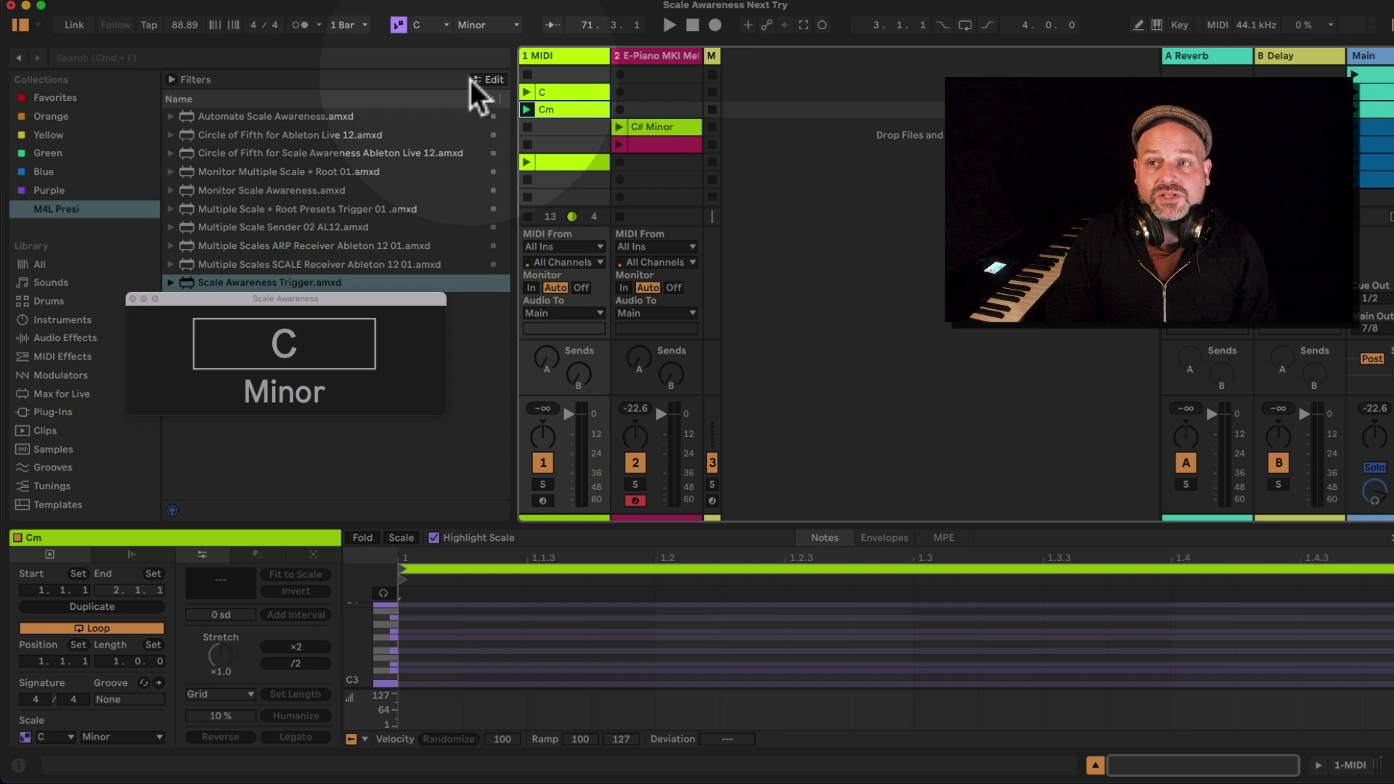
Select the C clip and show the 2 E-Piano MKI Mellow track's devices to check its Scale effect.
left_click(661, 62)
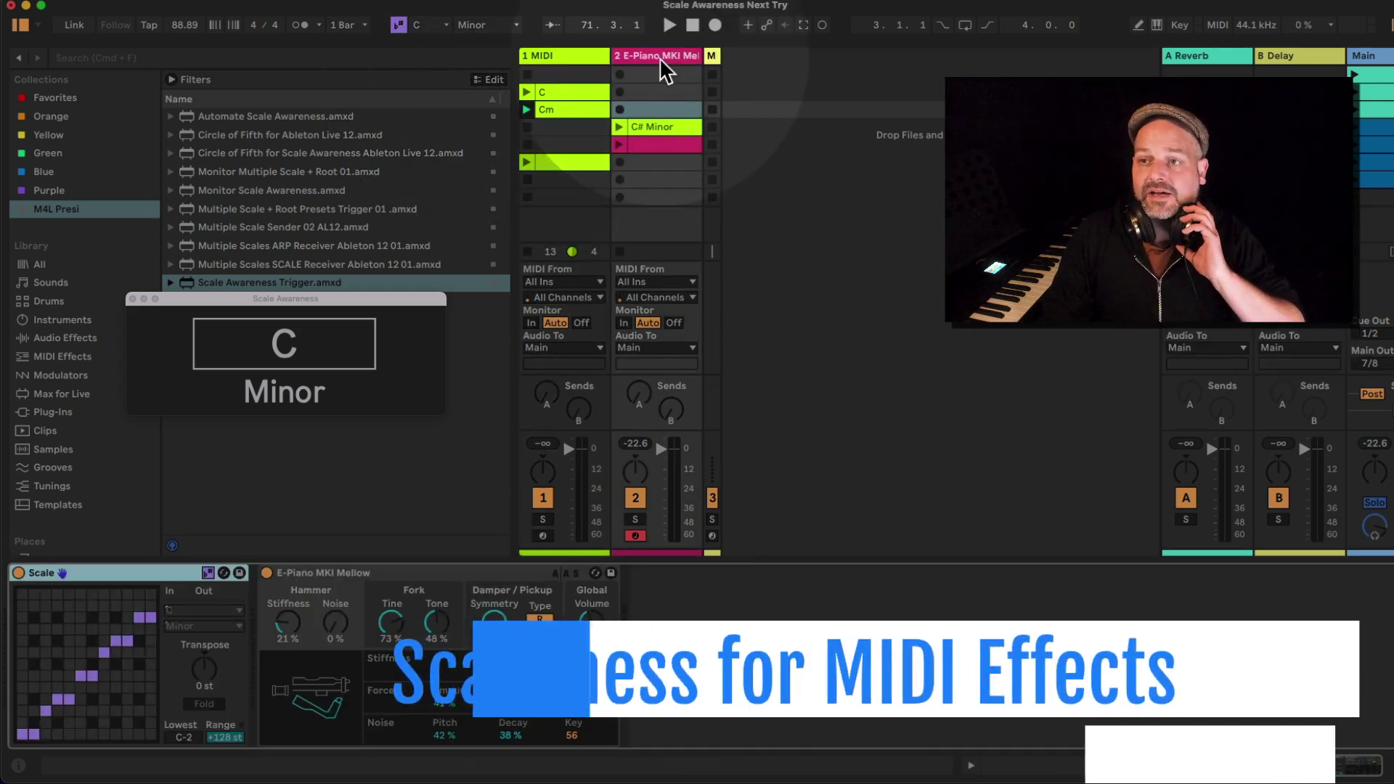
left_click(559, 94)
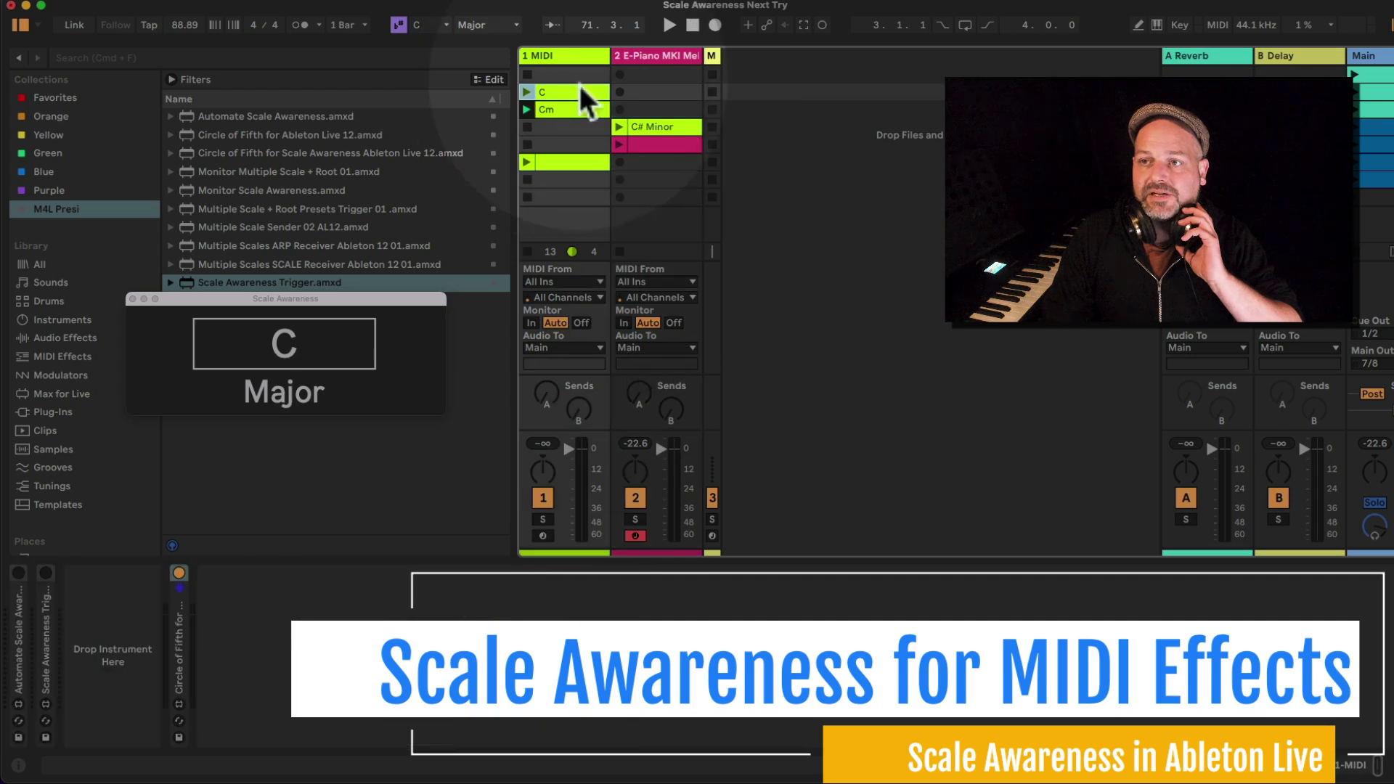
left_click(646, 61)
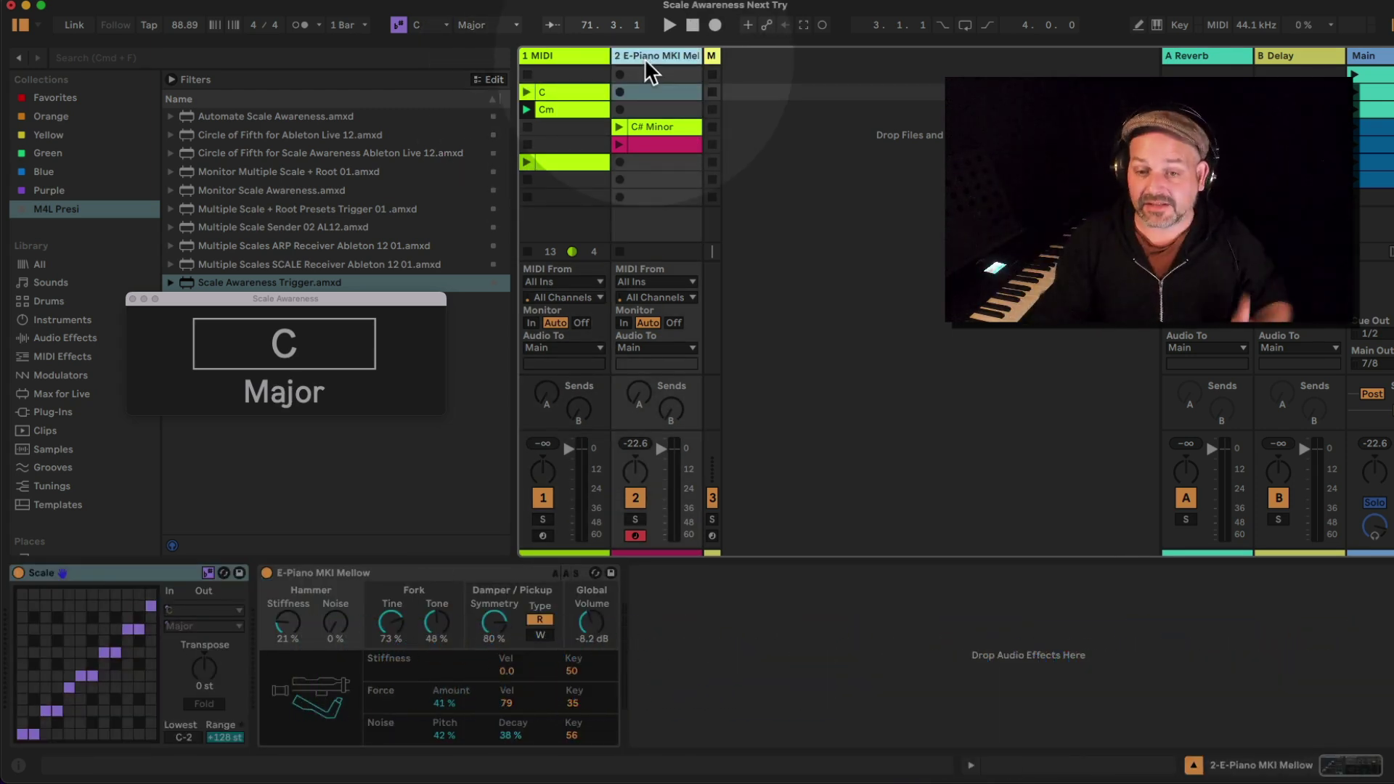
Toggle the Scale effect's use of the current scale off and on again, leaving it enabled.
left_click(115, 581)
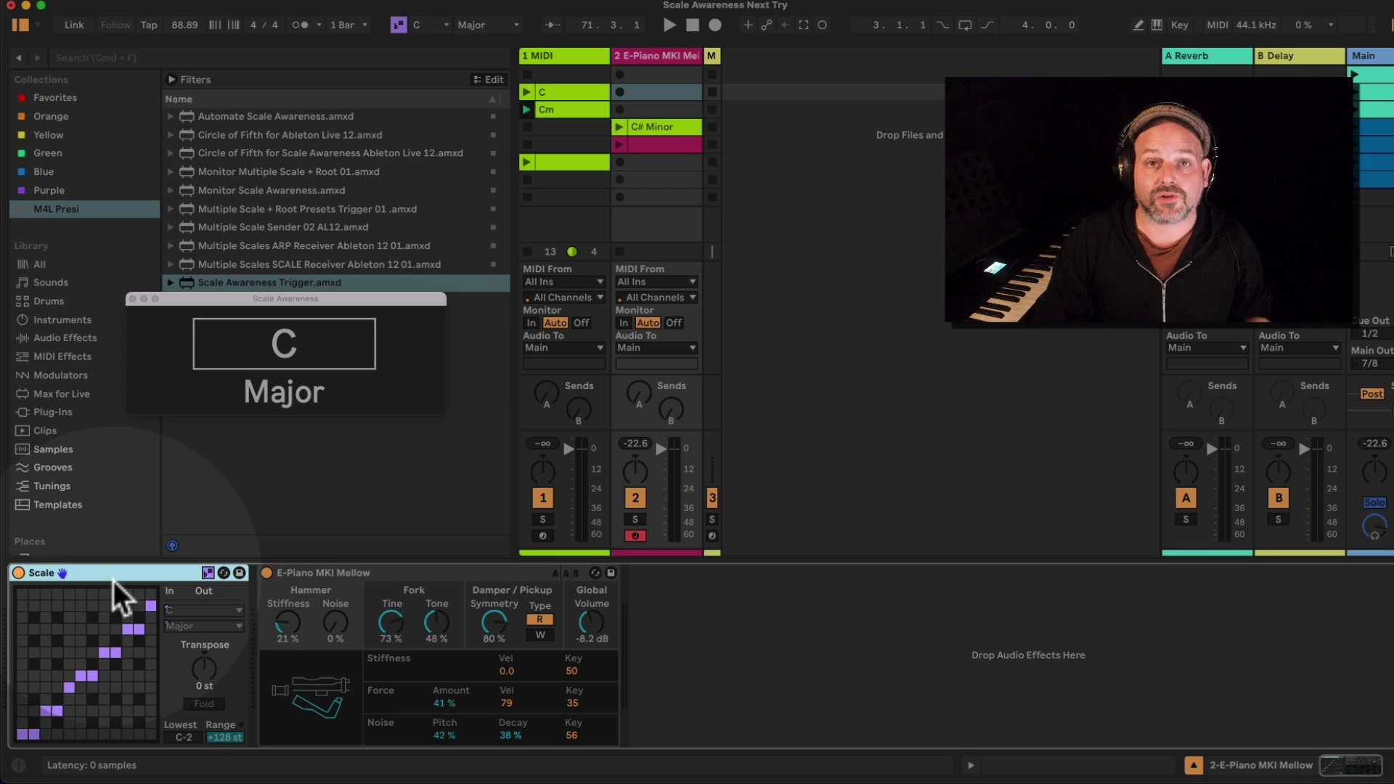
left_click(207, 575)
left_click(207, 576)
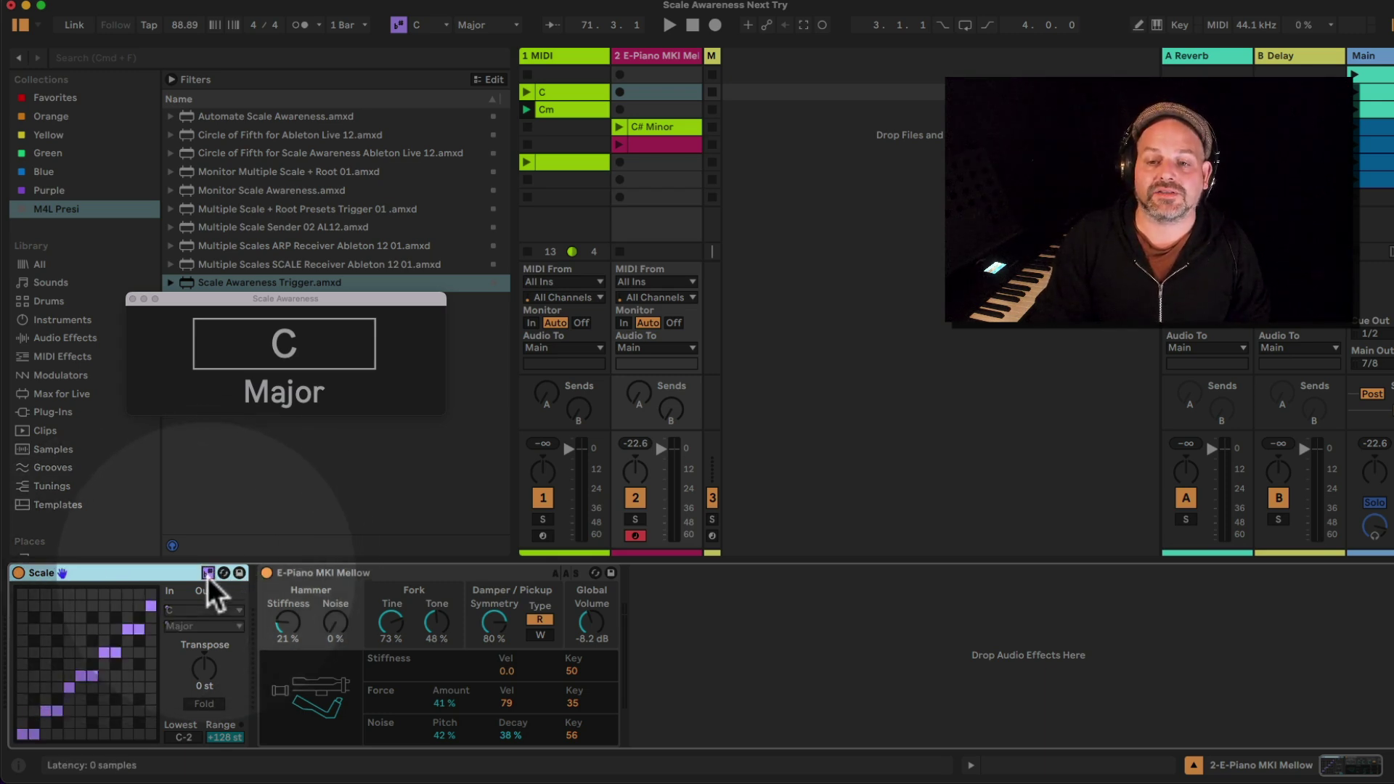
left_click(207, 575)
left_click(208, 576)
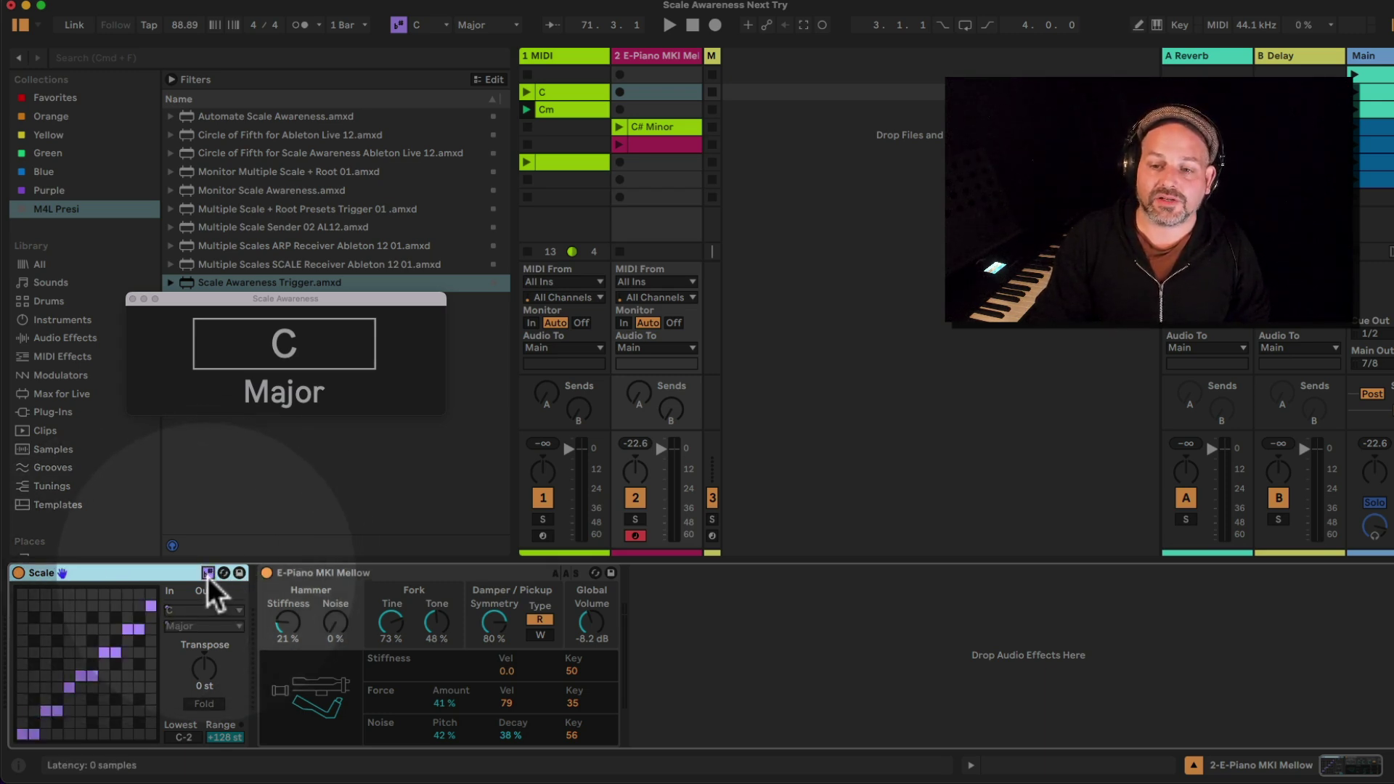
left_click(207, 576)
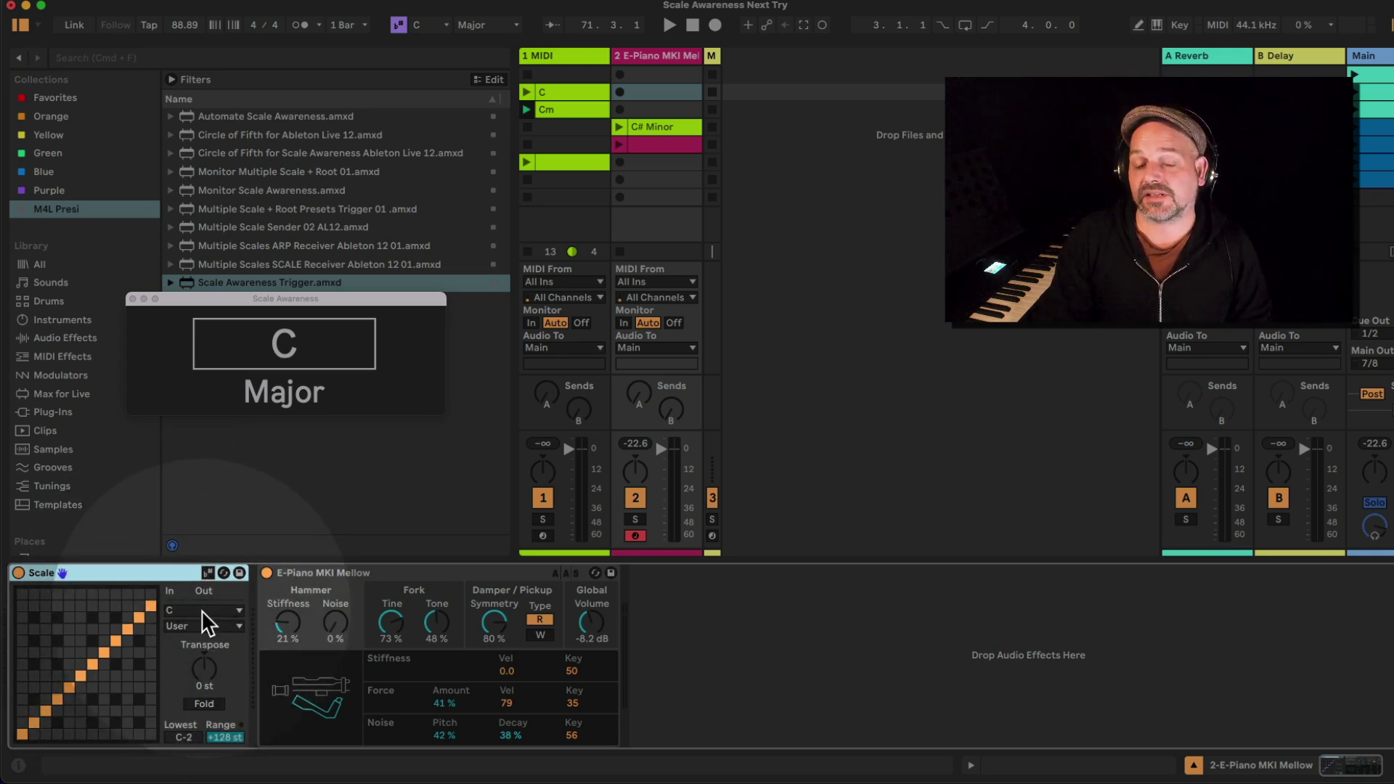
left_click(209, 575)
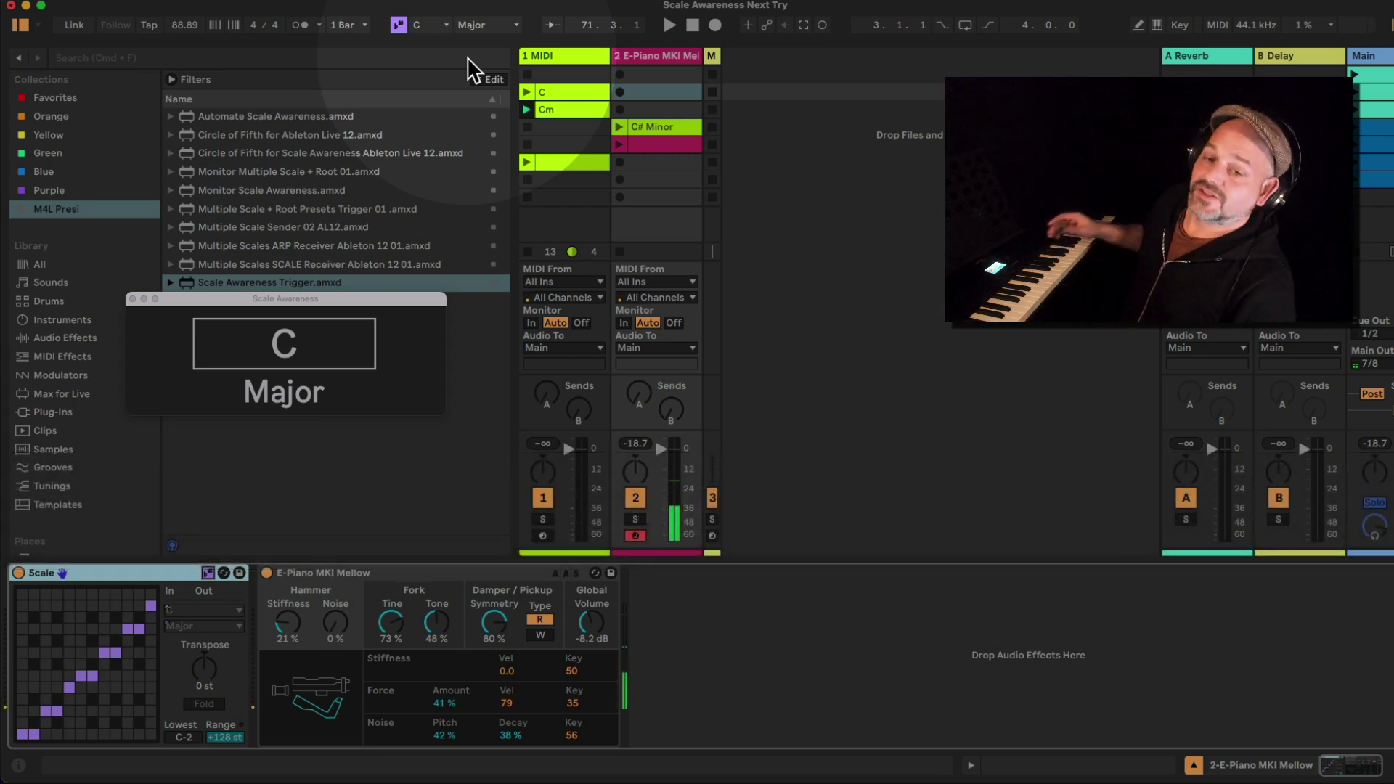
Select the Cm clip, check the E-Piano track's Scale effect, and alternate between the C and Cm clips.
left_click(574, 110)
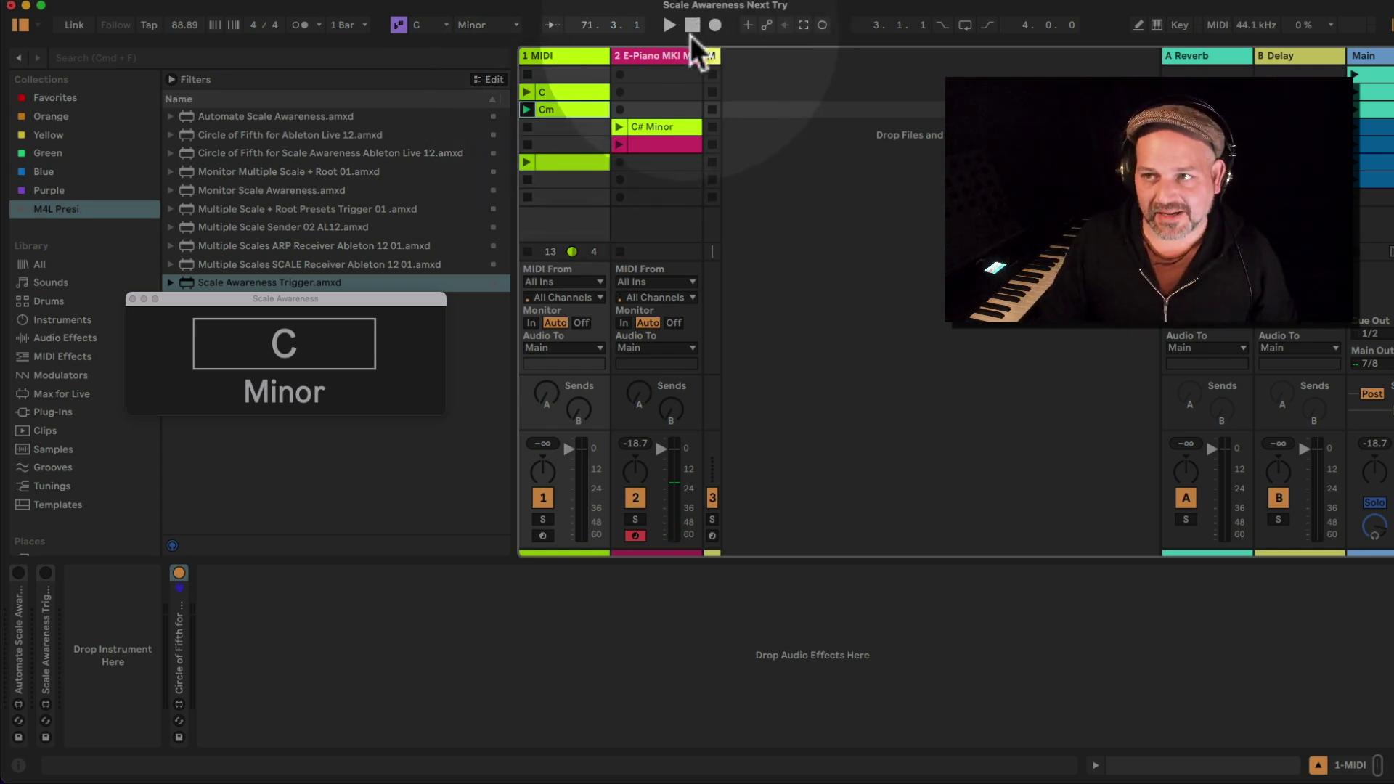
left_click(671, 56)
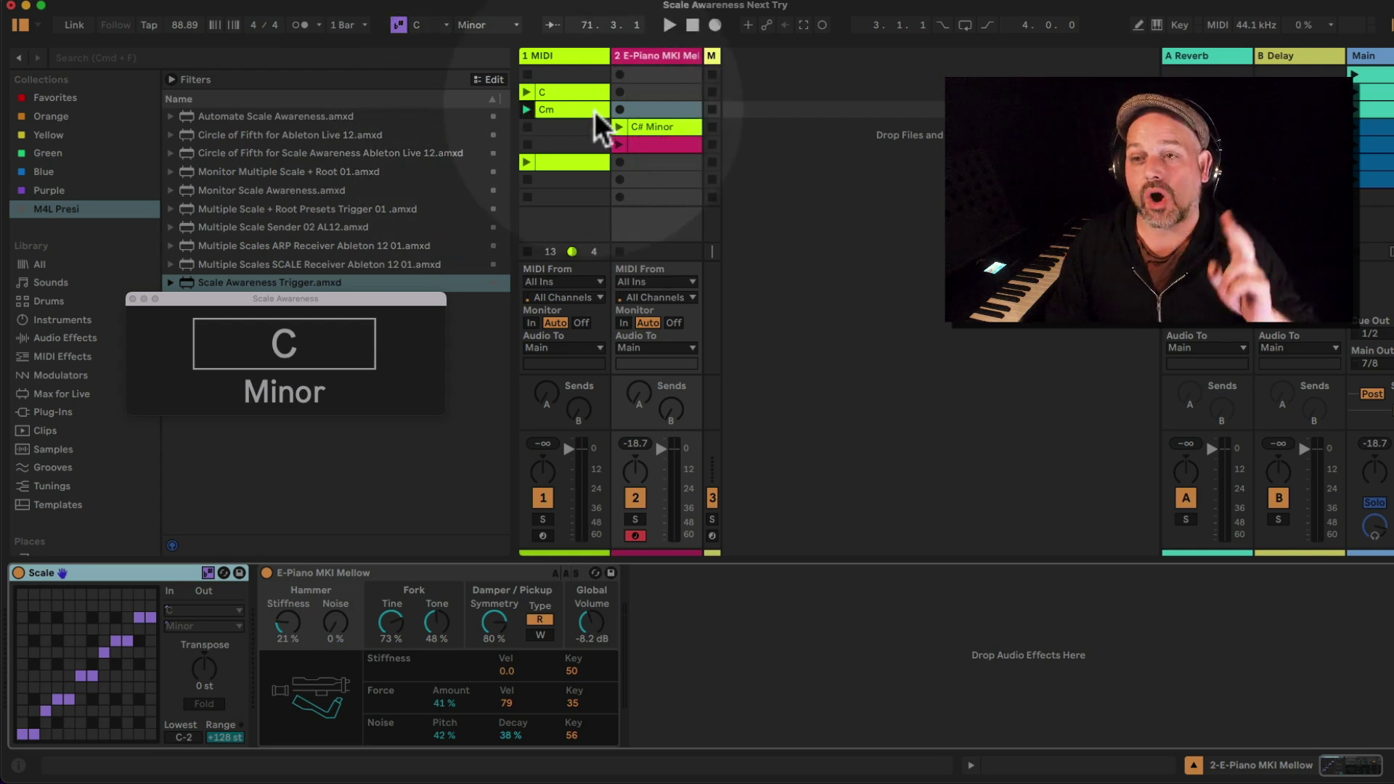
left_click(559, 93)
left_click(564, 107)
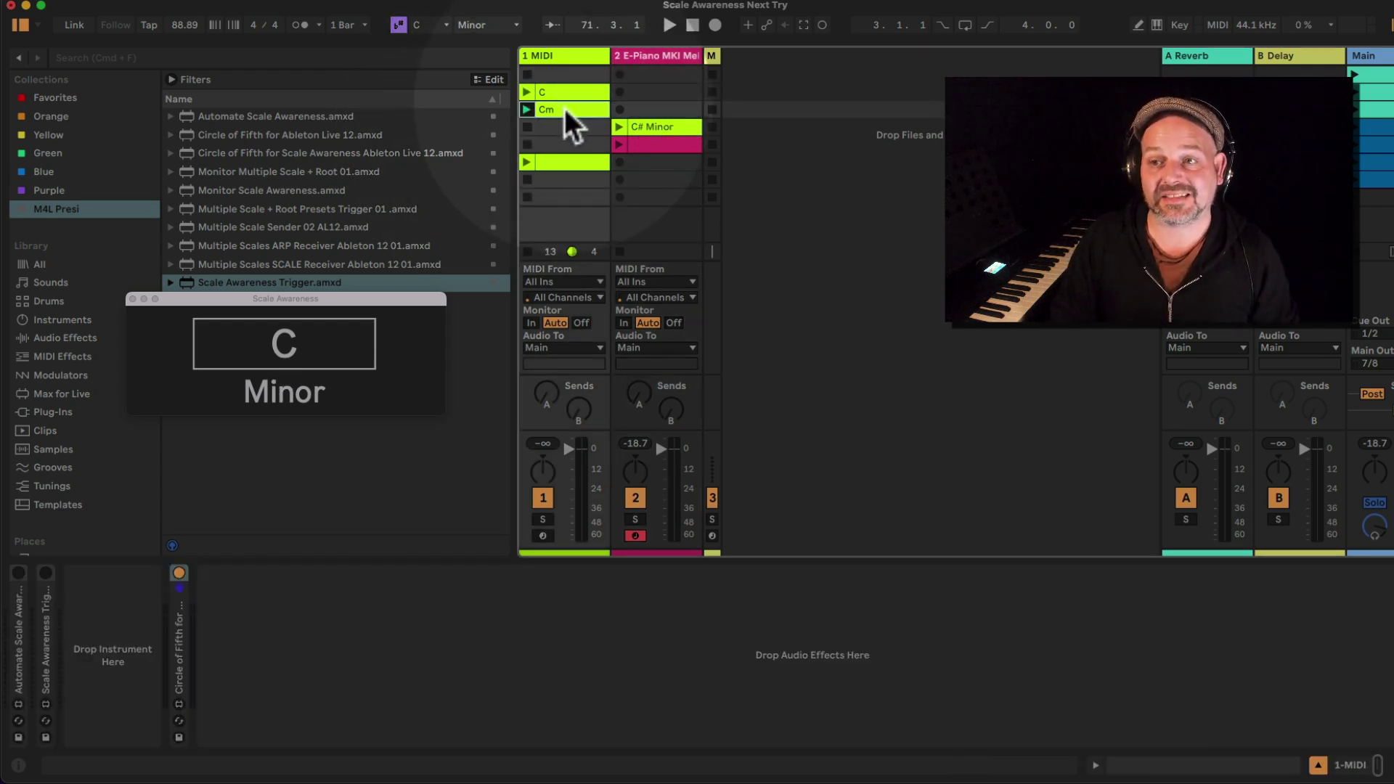
left_click(565, 98)
left_click(566, 111)
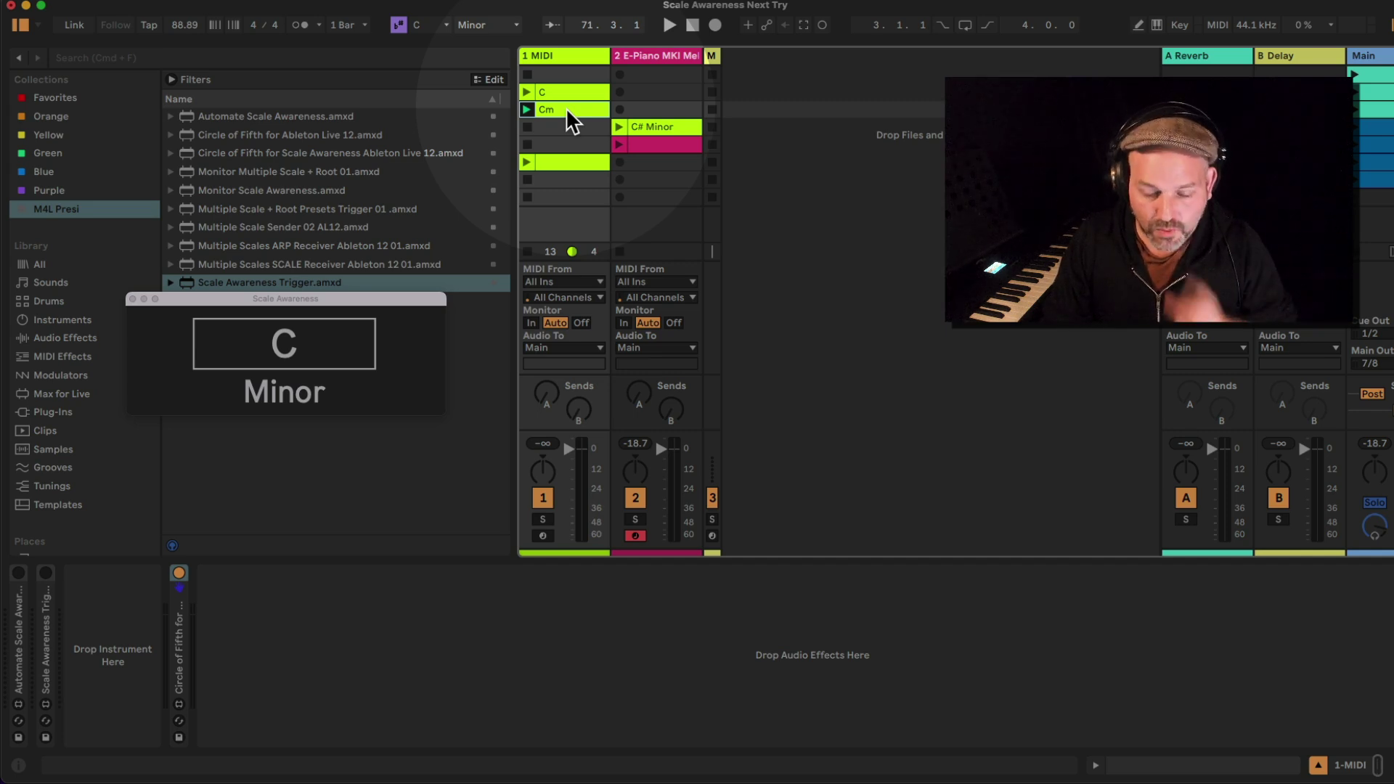
Switch between Arrangement View with the Cm BLUES clip and Session View to compare the current scale in each.
key("Tab")
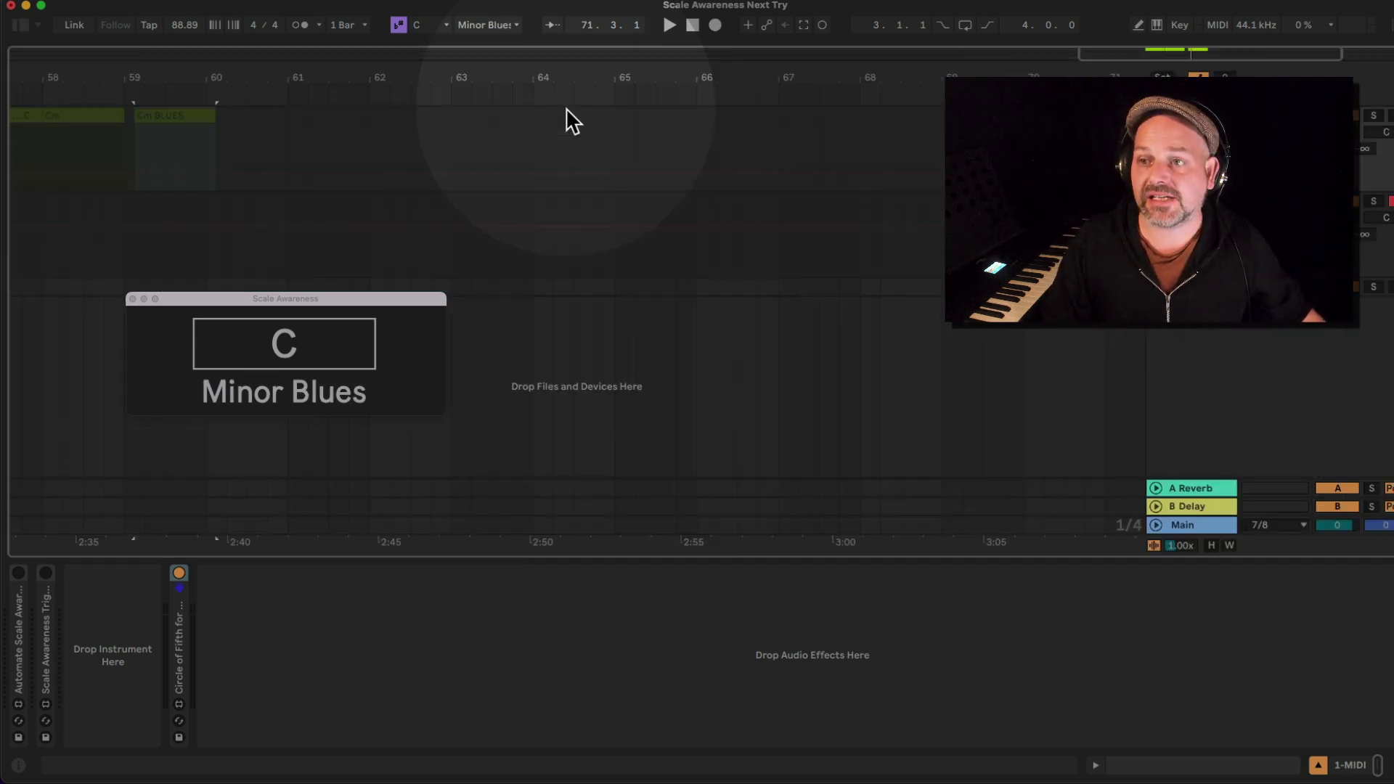
left_click(177, 115)
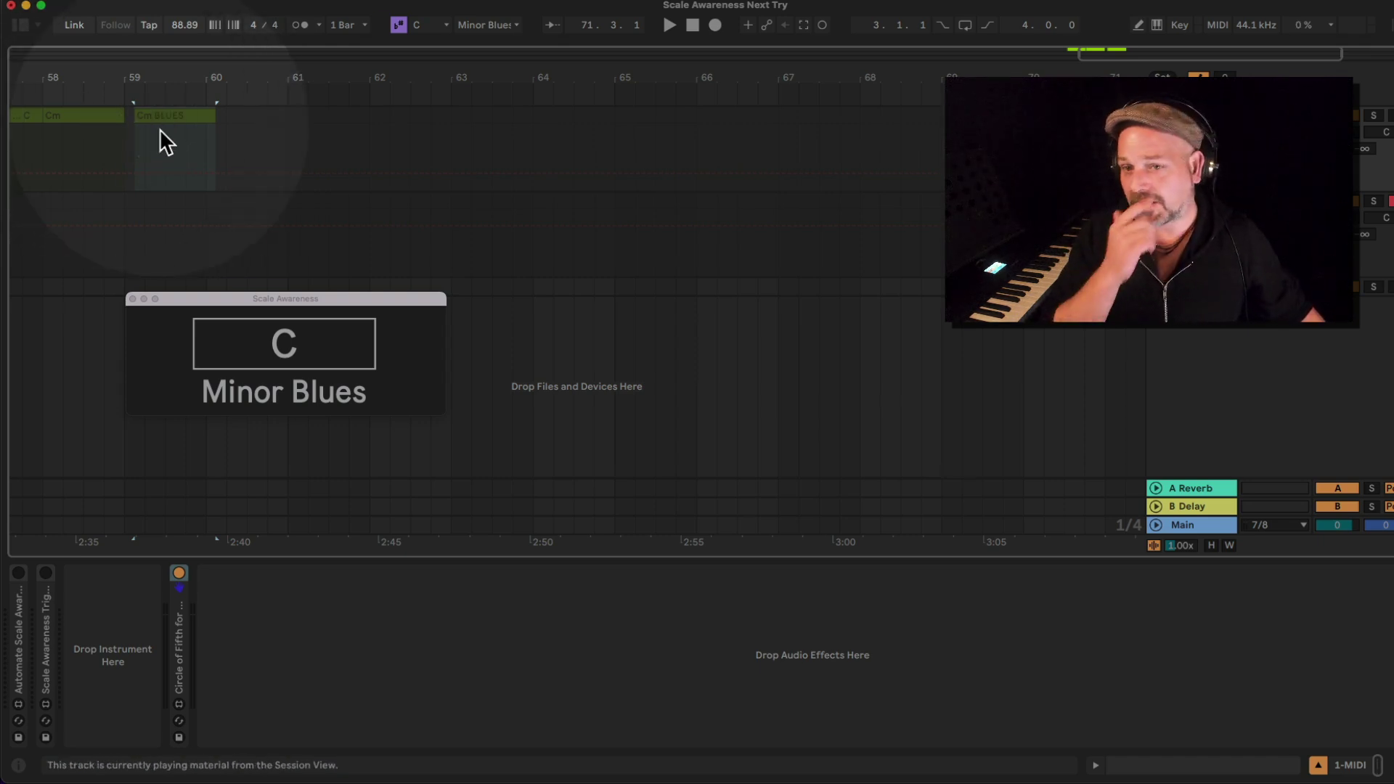
key("Tab")
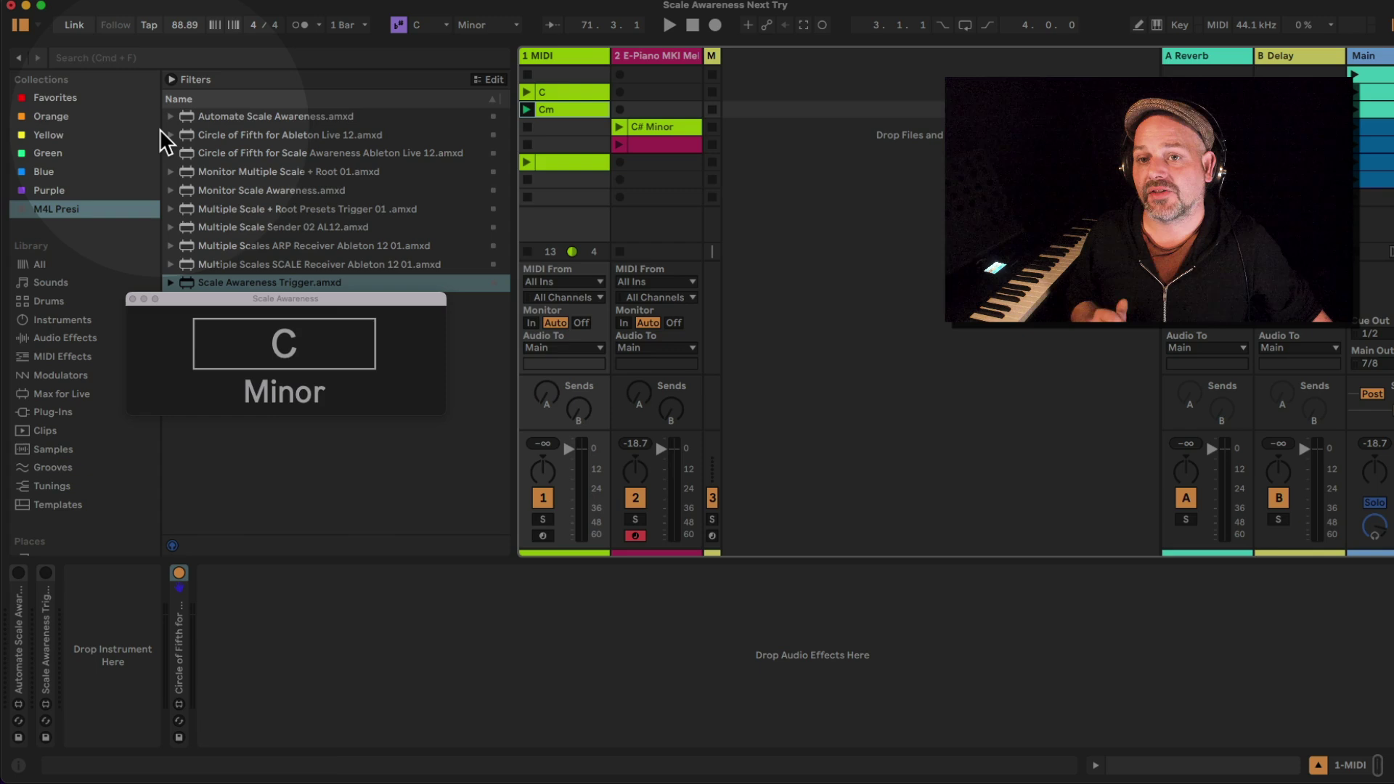
key("Tab")
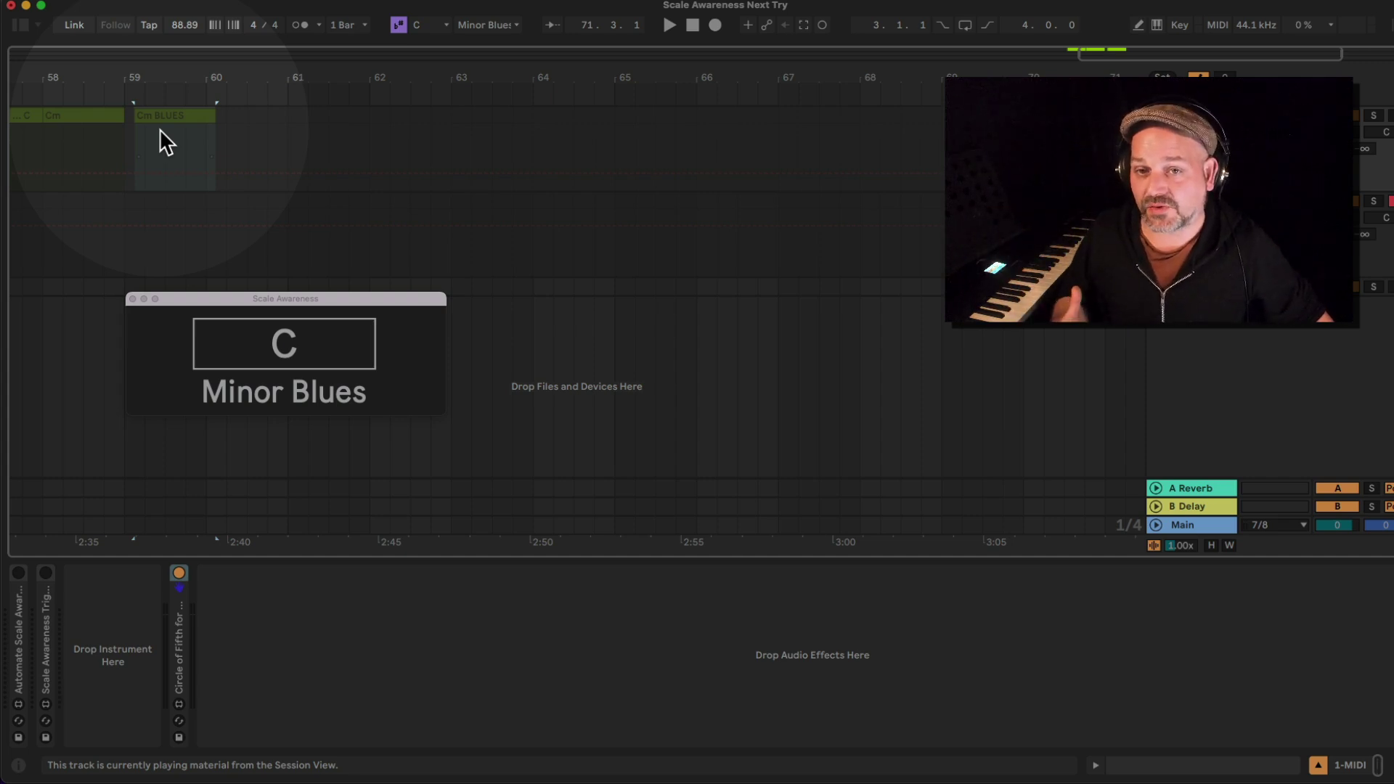
key("Tab")
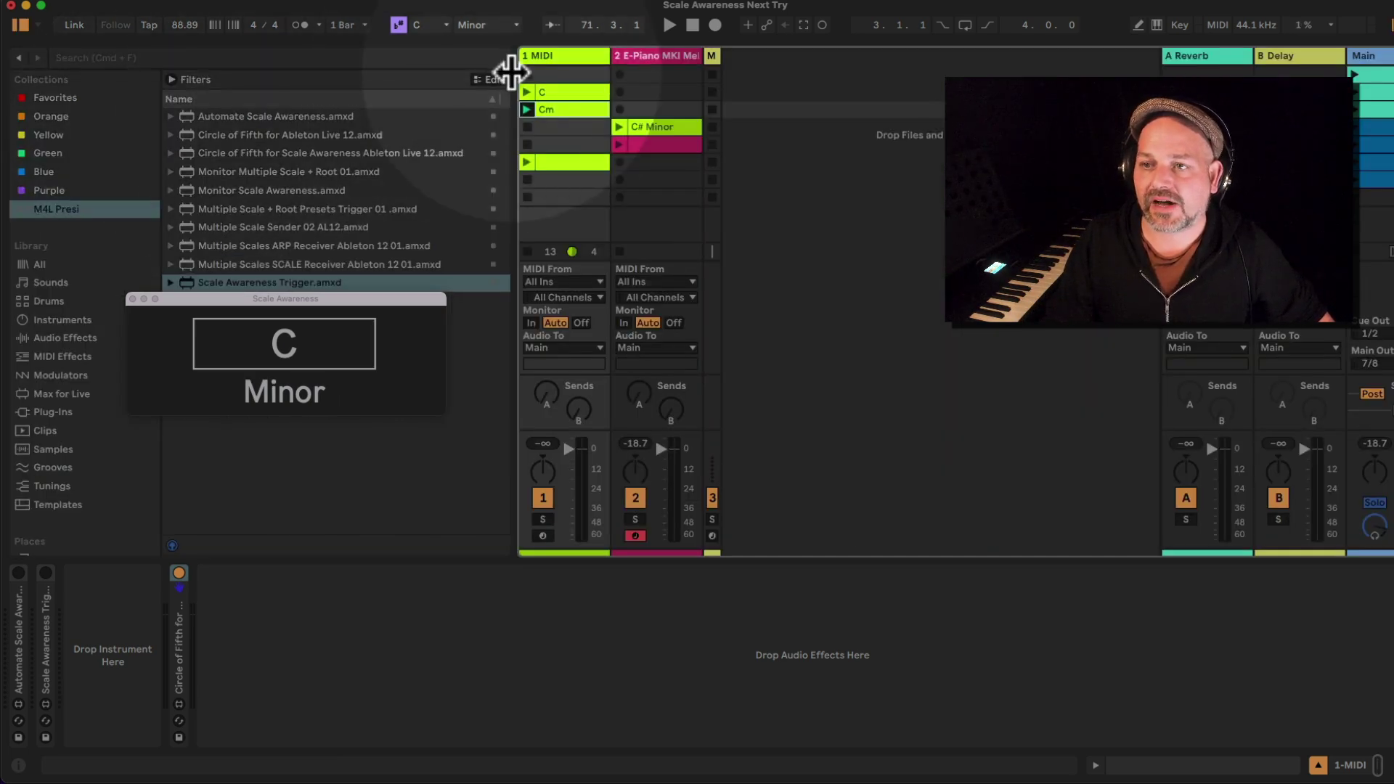
Select the C clip, visit Arrangement View and return, and compare the Cm and C clips' scales again.
left_click(559, 94)
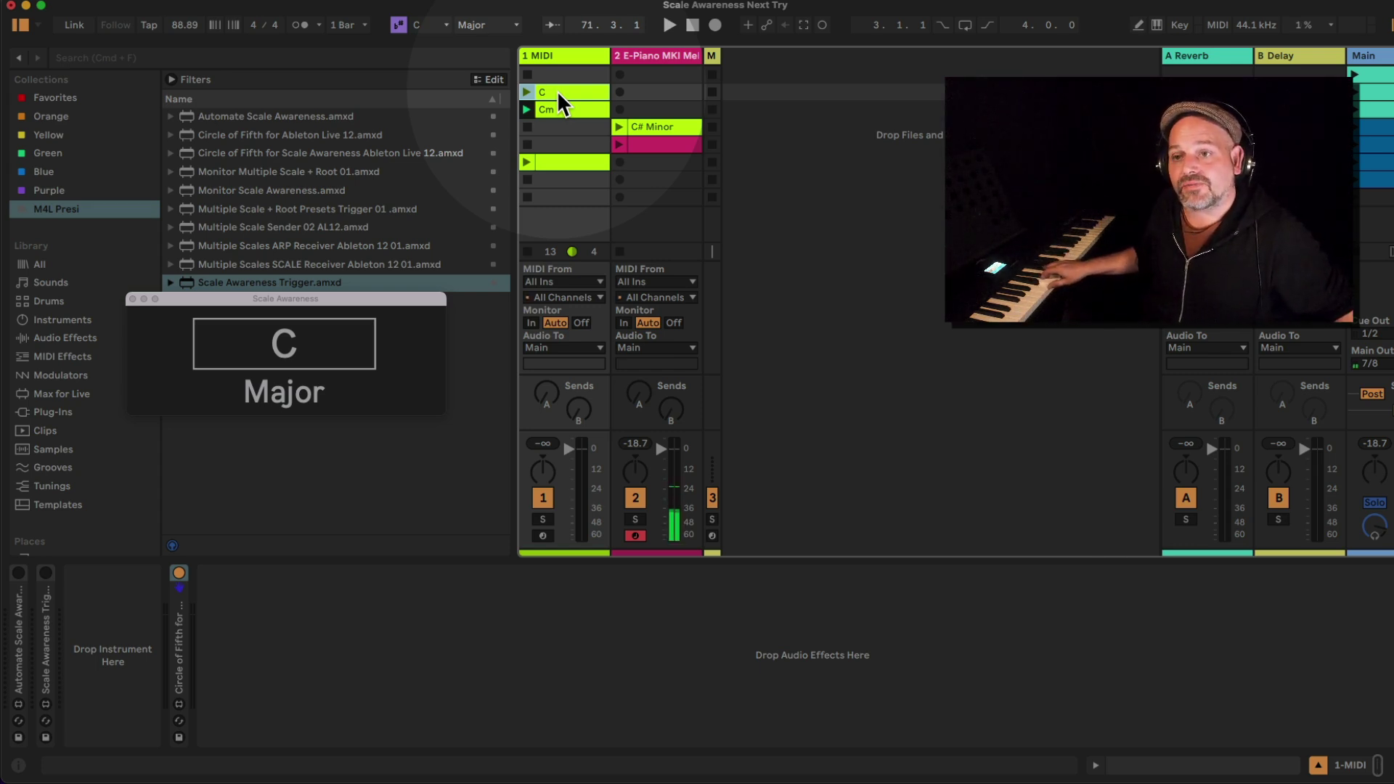
key("Tab")
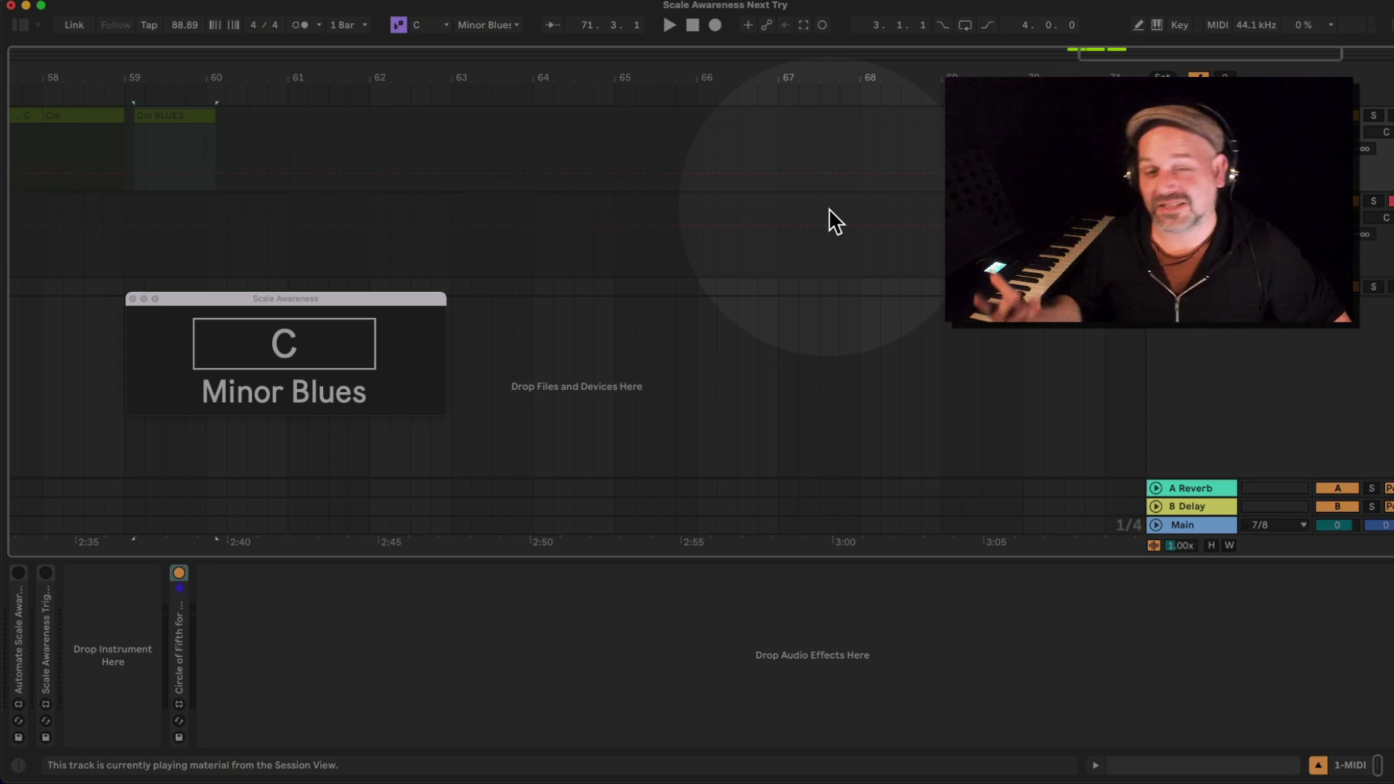
key("Tab")
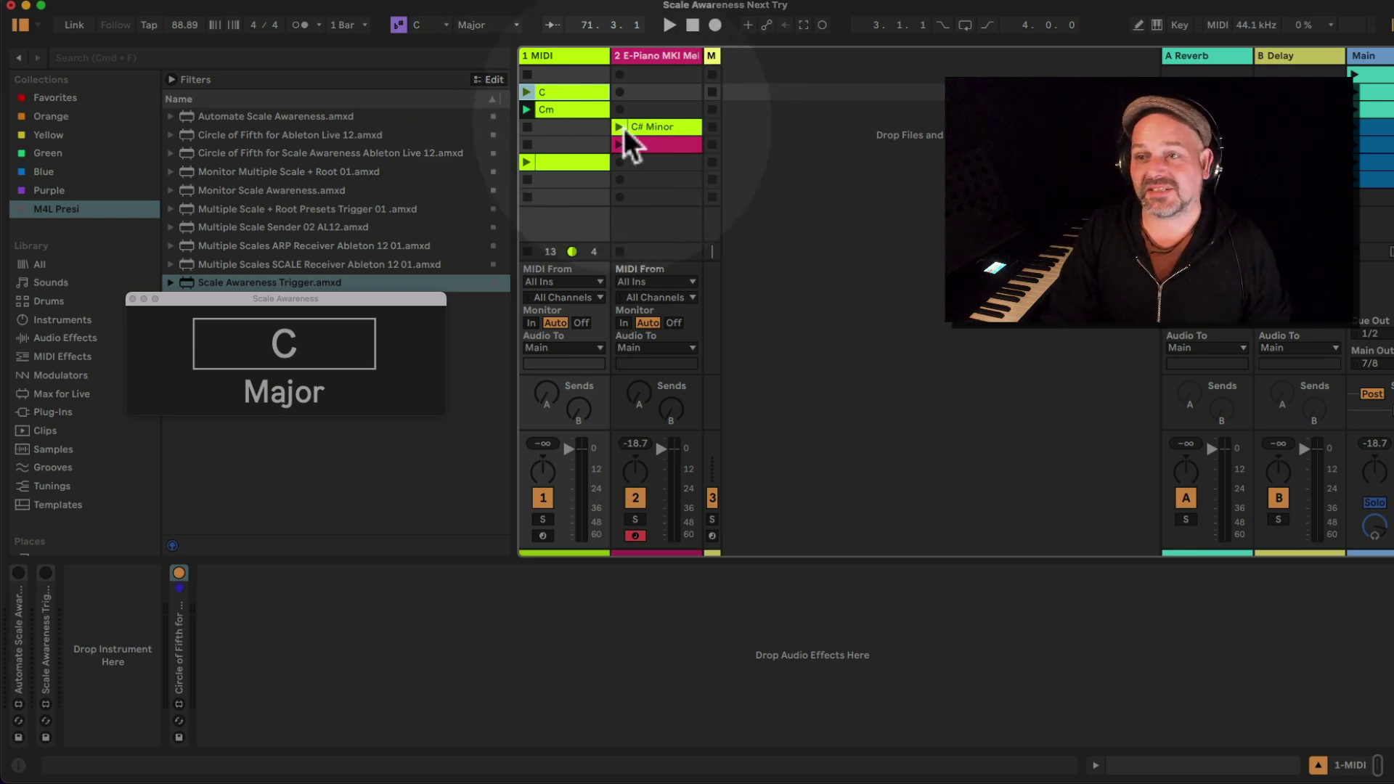
left_click(572, 108)
left_click(565, 90)
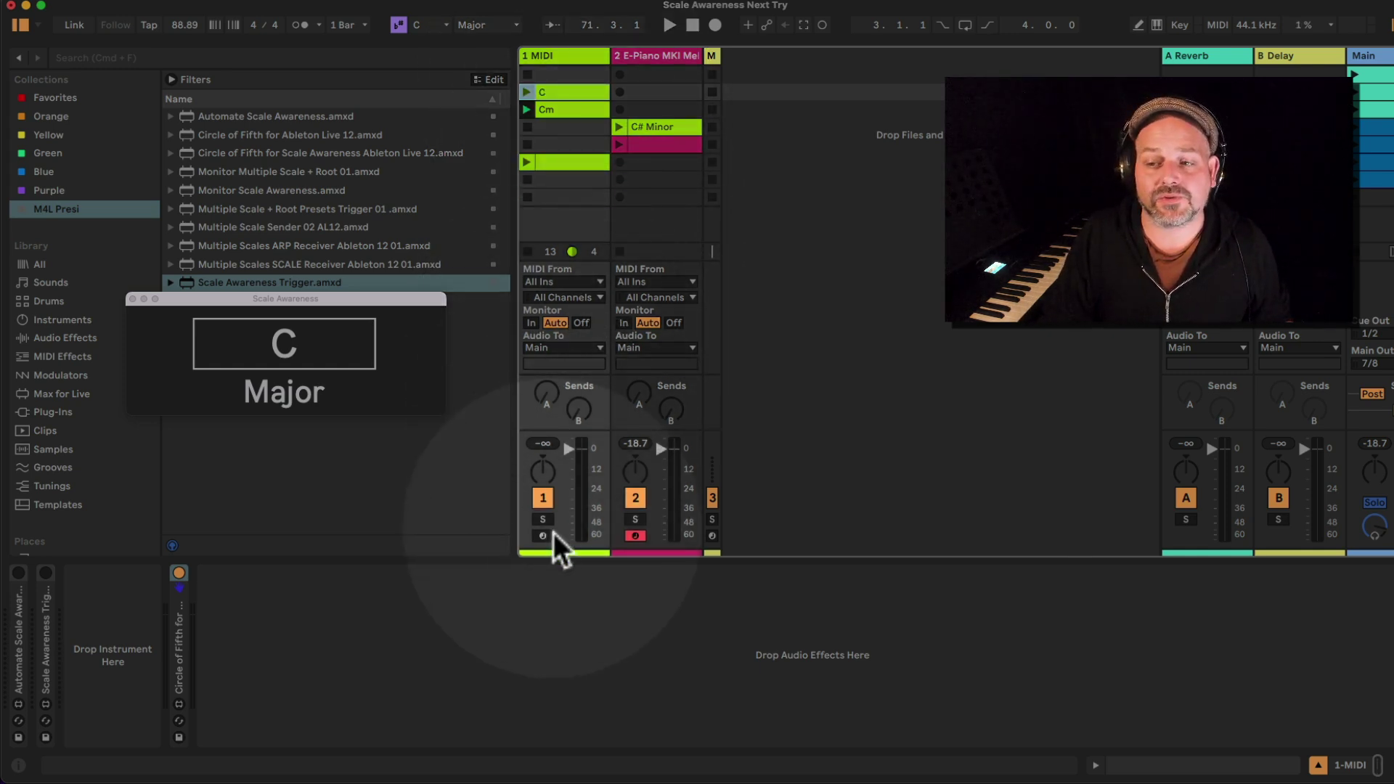
Set the 1 MIDI track's monitoring to In and alternate between its unnamed, C and Cm clips.
left_click(531, 323)
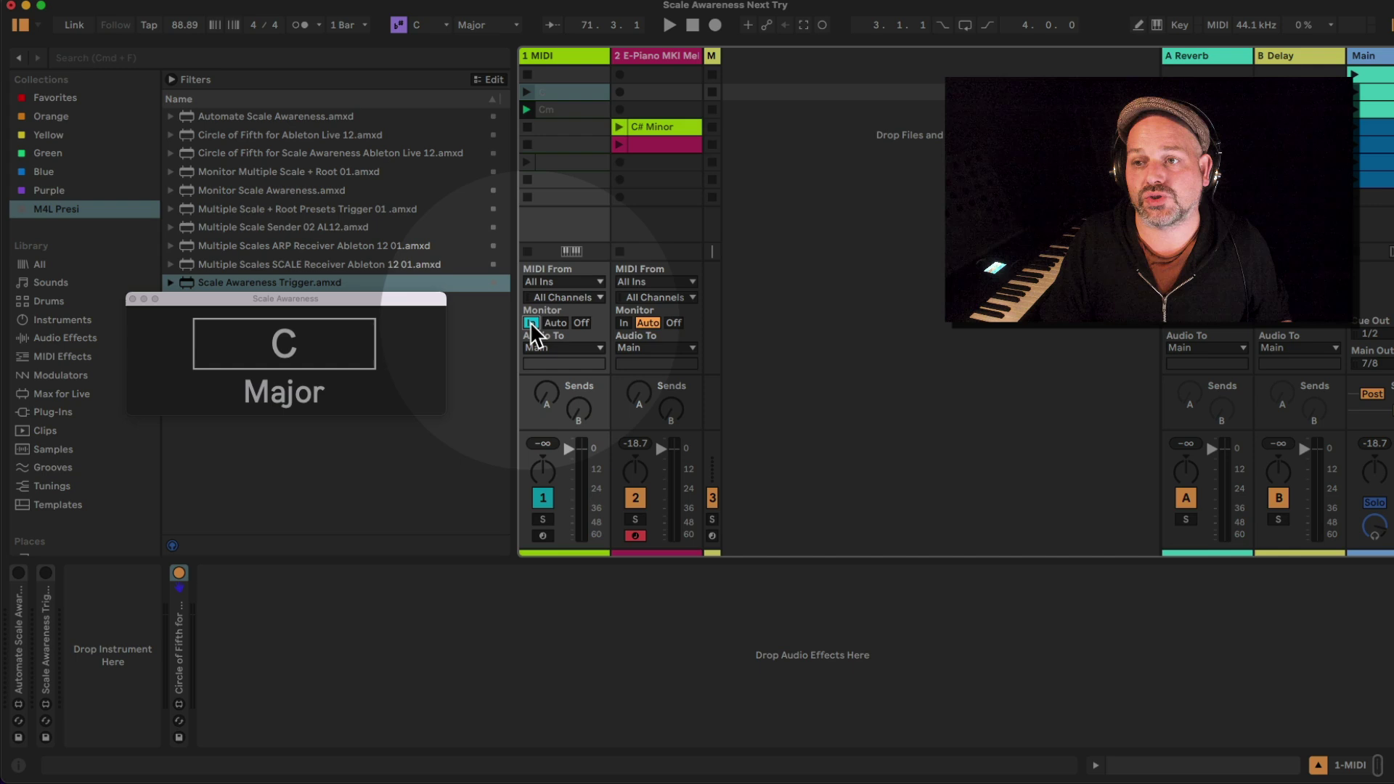
left_click(569, 166)
left_click(563, 94)
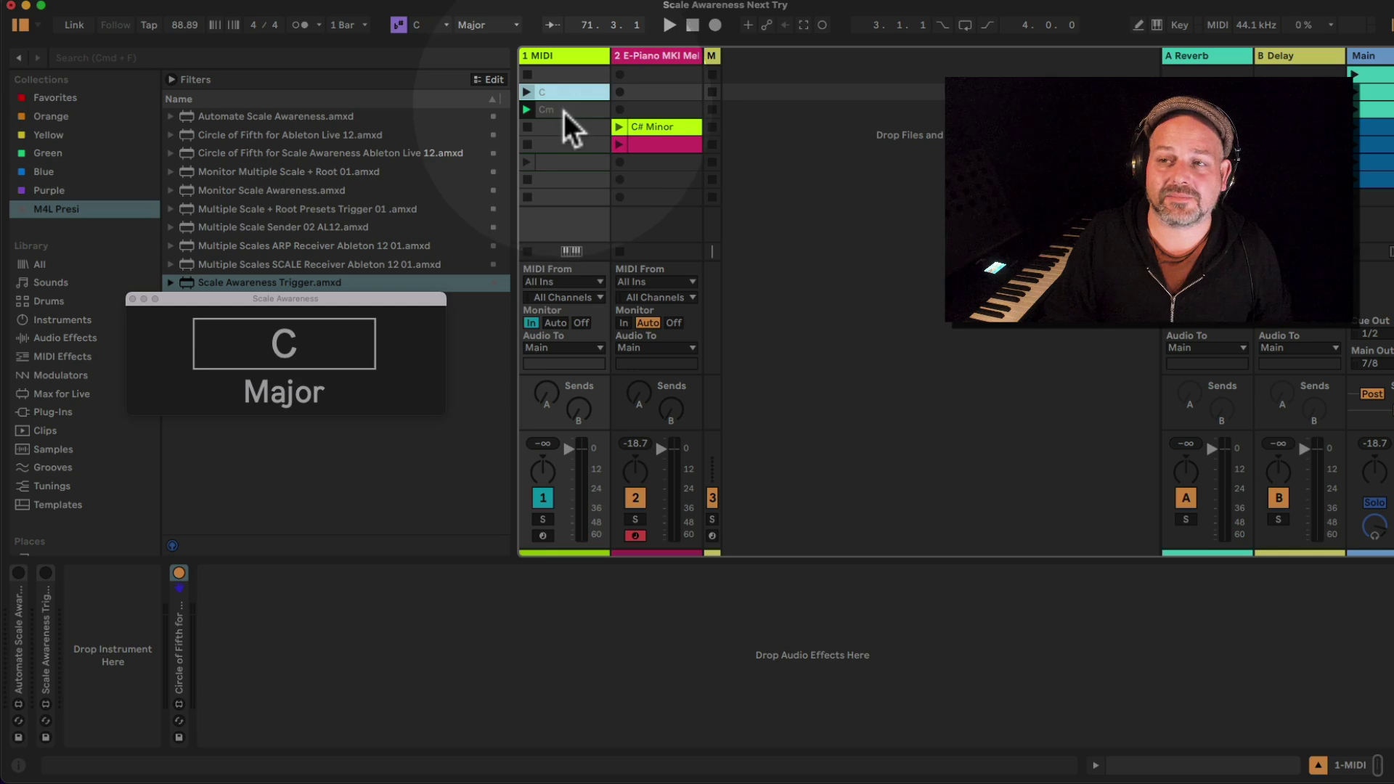
left_click(564, 109)
left_click(564, 93)
left_click(565, 109)
Select the unnamed clip and the empty slots around it on the 1 MIDI track to check the current scale.
left_click(577, 160)
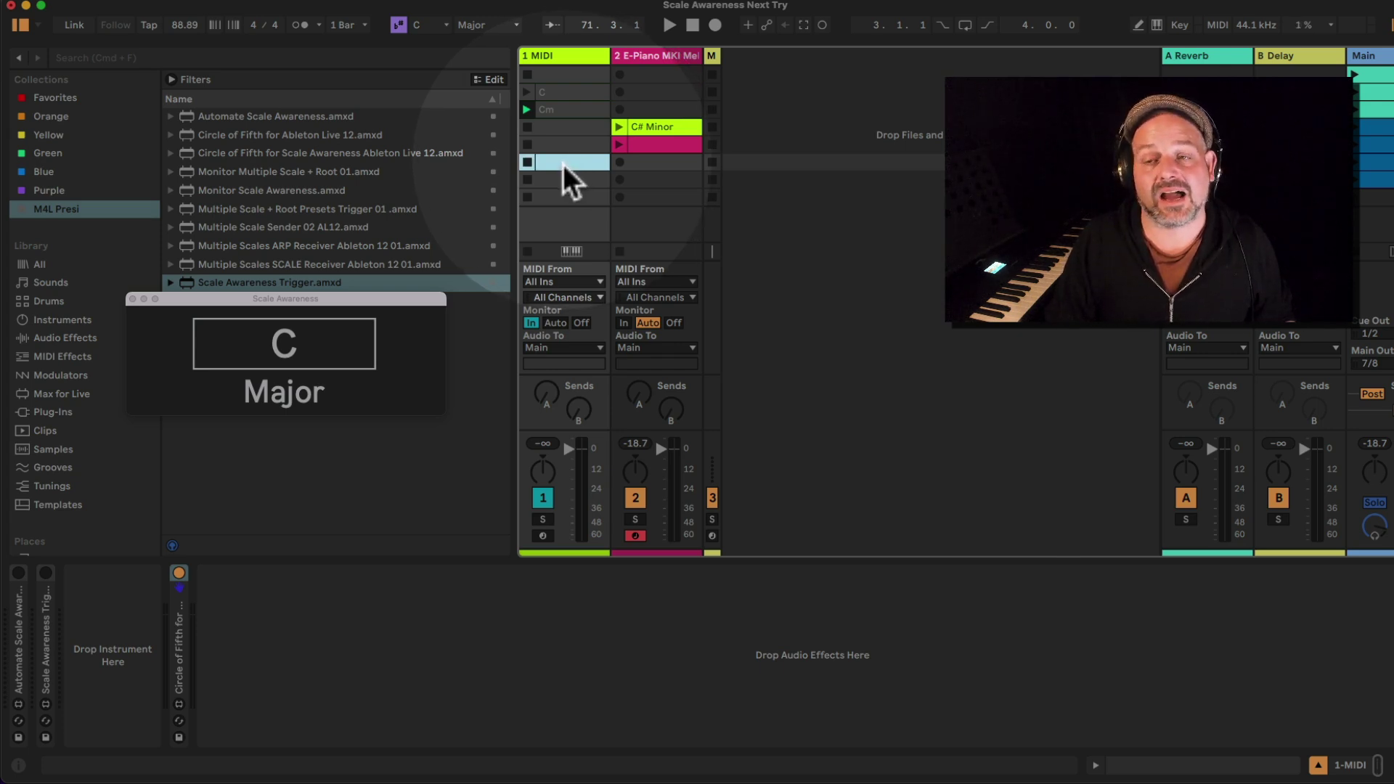
left_click(584, 182)
left_click(578, 167)
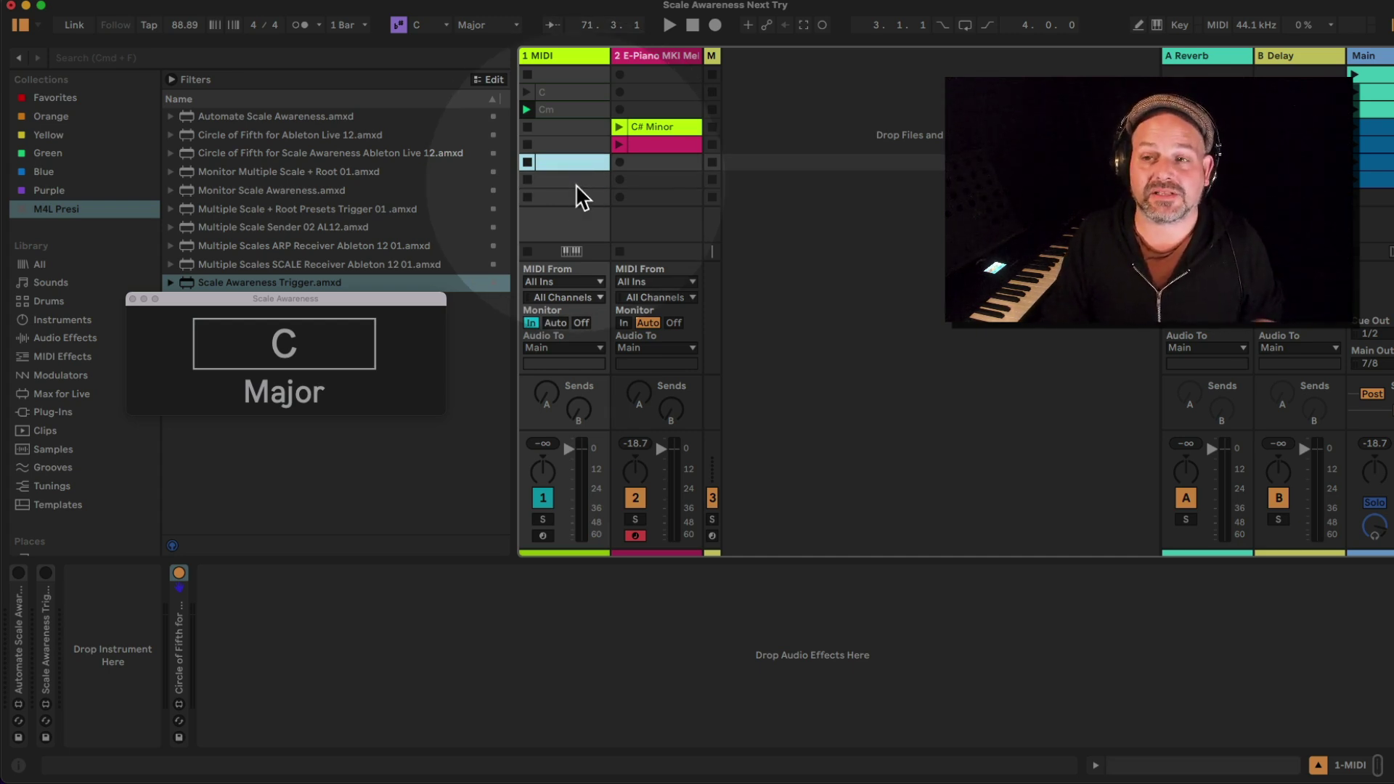
left_click(579, 144)
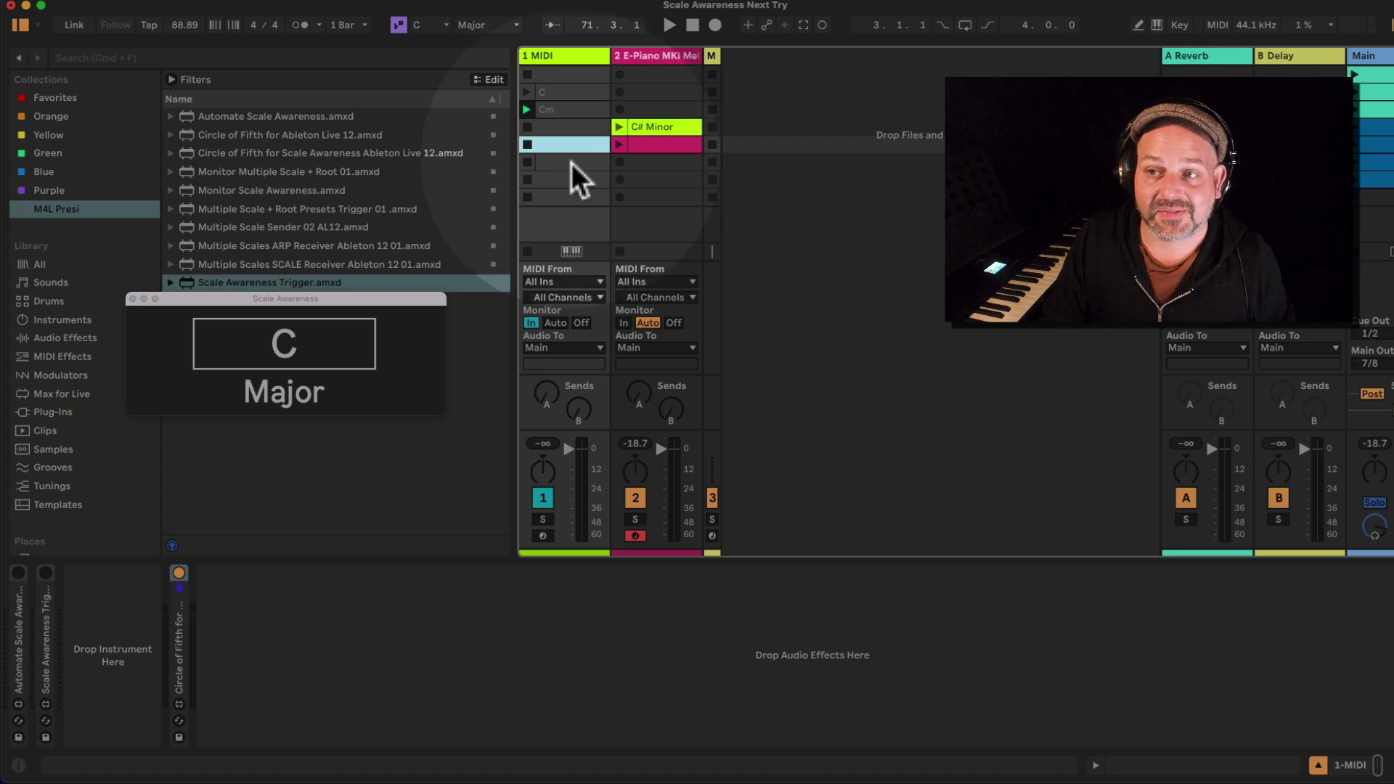
left_click(572, 167)
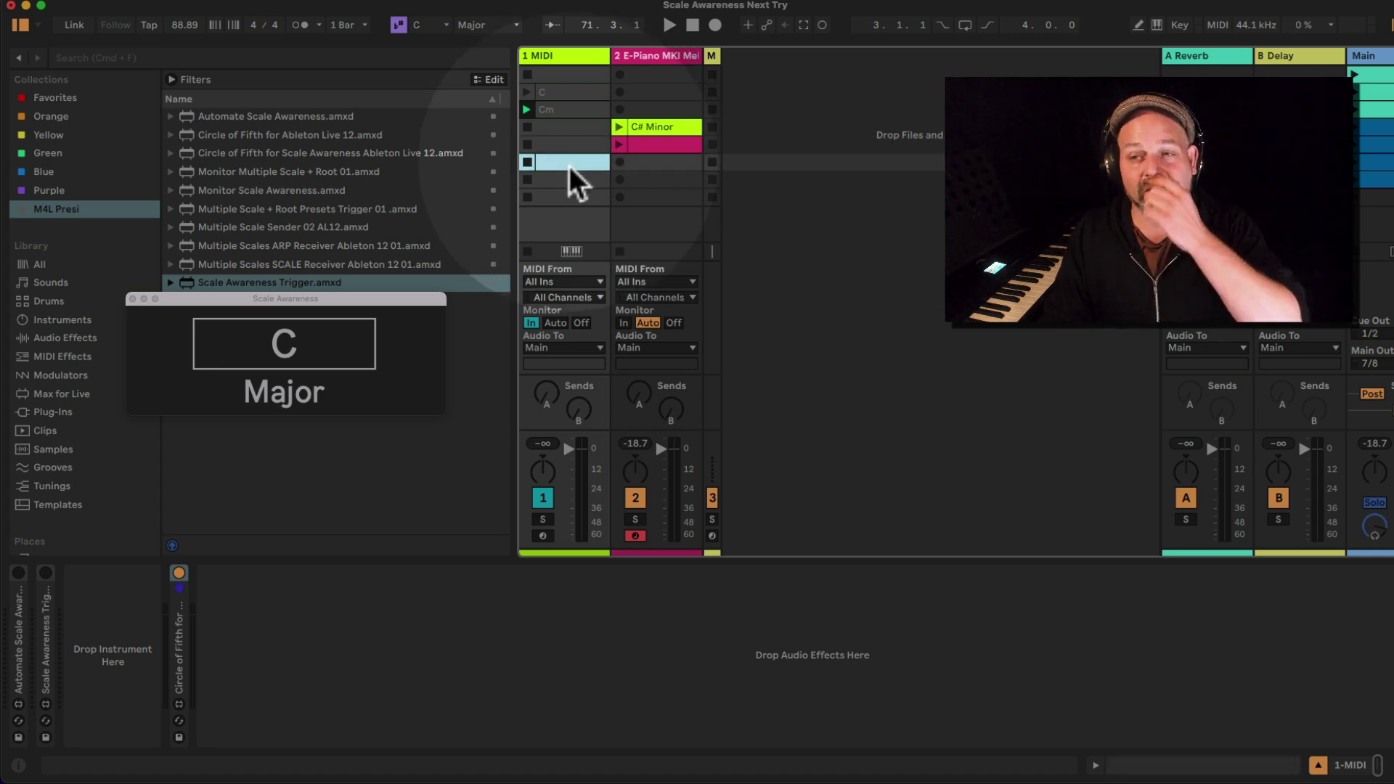
left_click(560, 127)
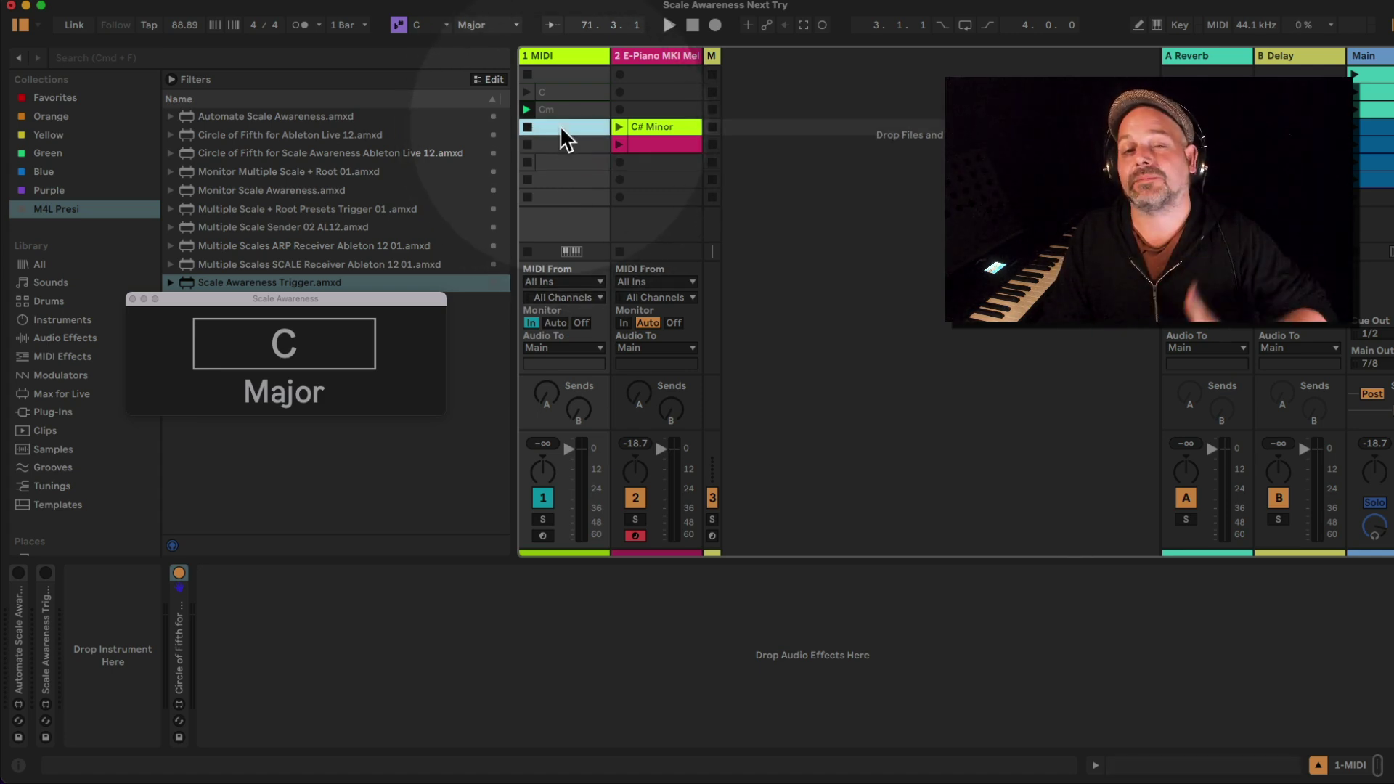
Compare the E-Piano track's C# Minor clip with the 1 MIDI track's clips and inspect the Scale effect.
left_click(673, 133)
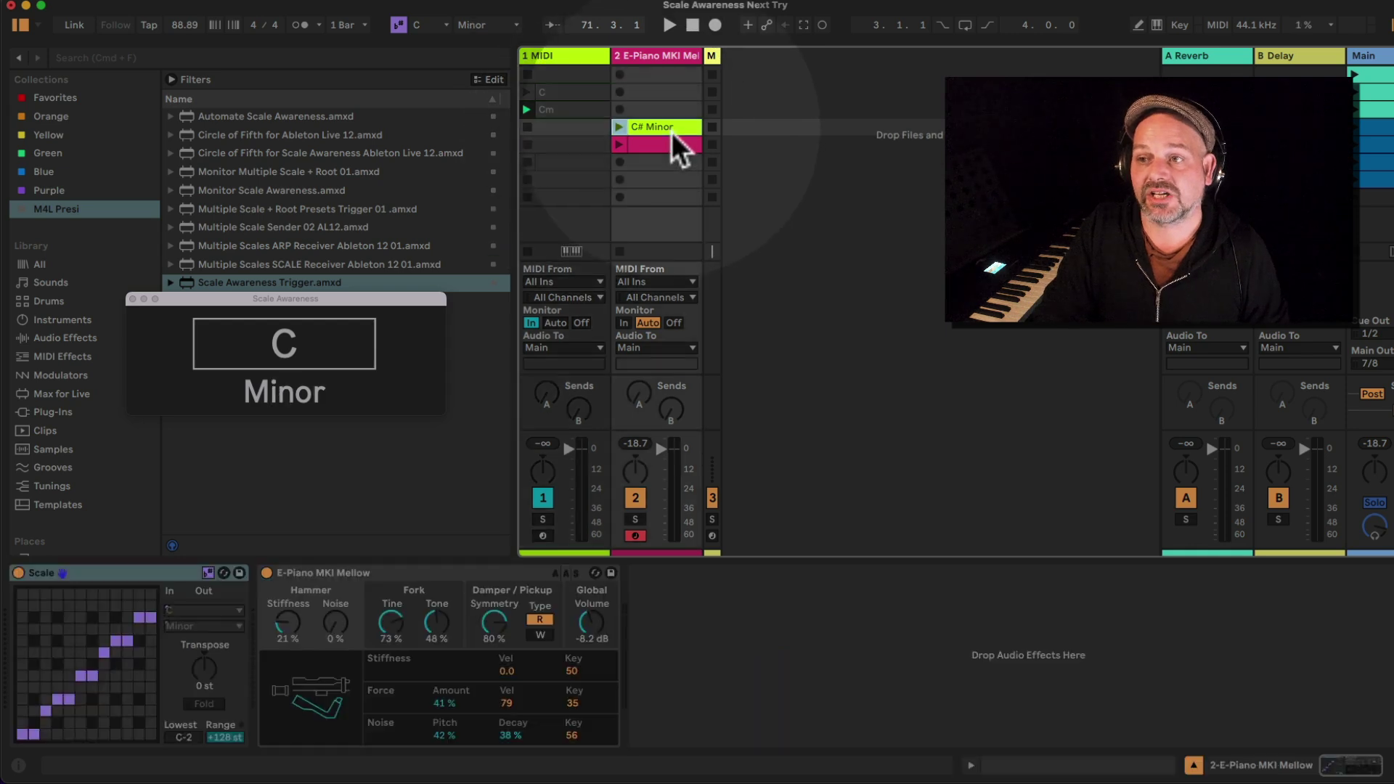
left_click(585, 164)
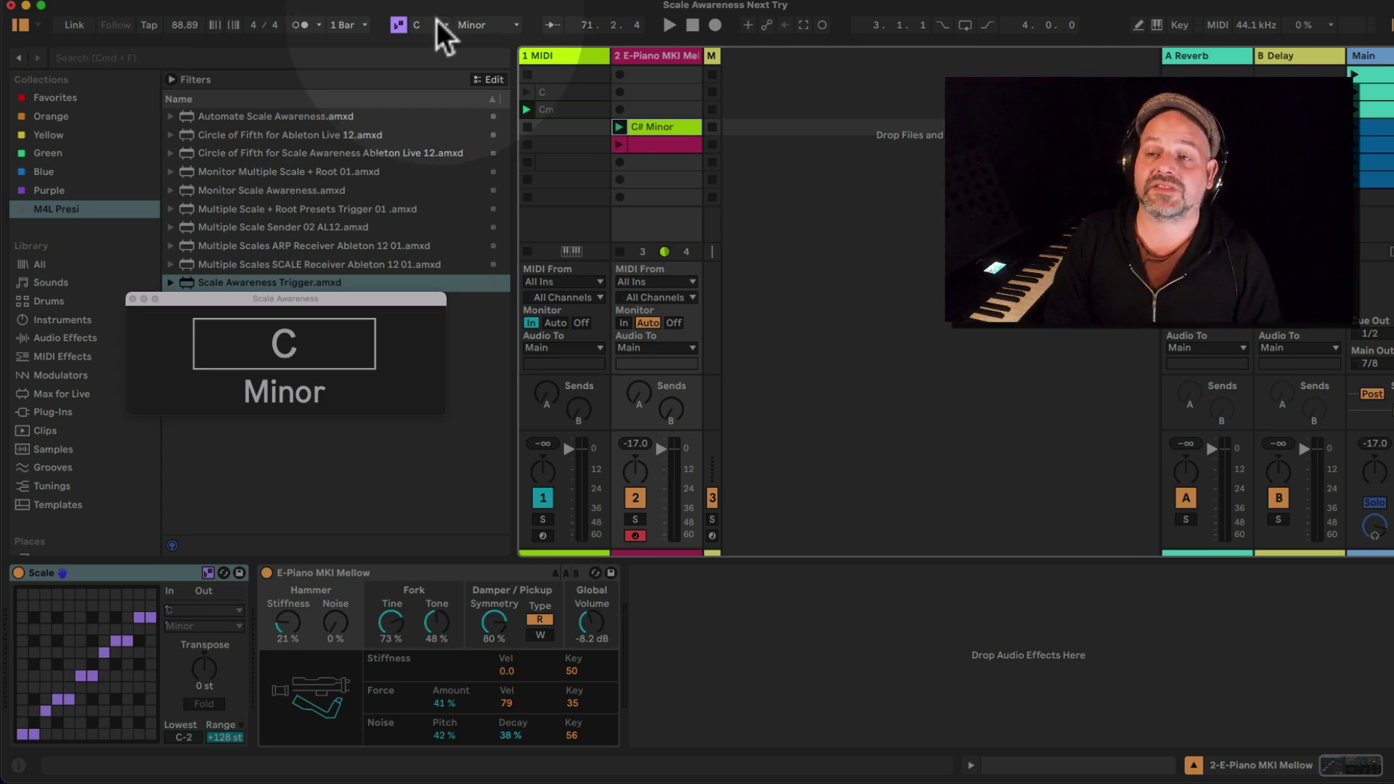
left_click(583, 112)
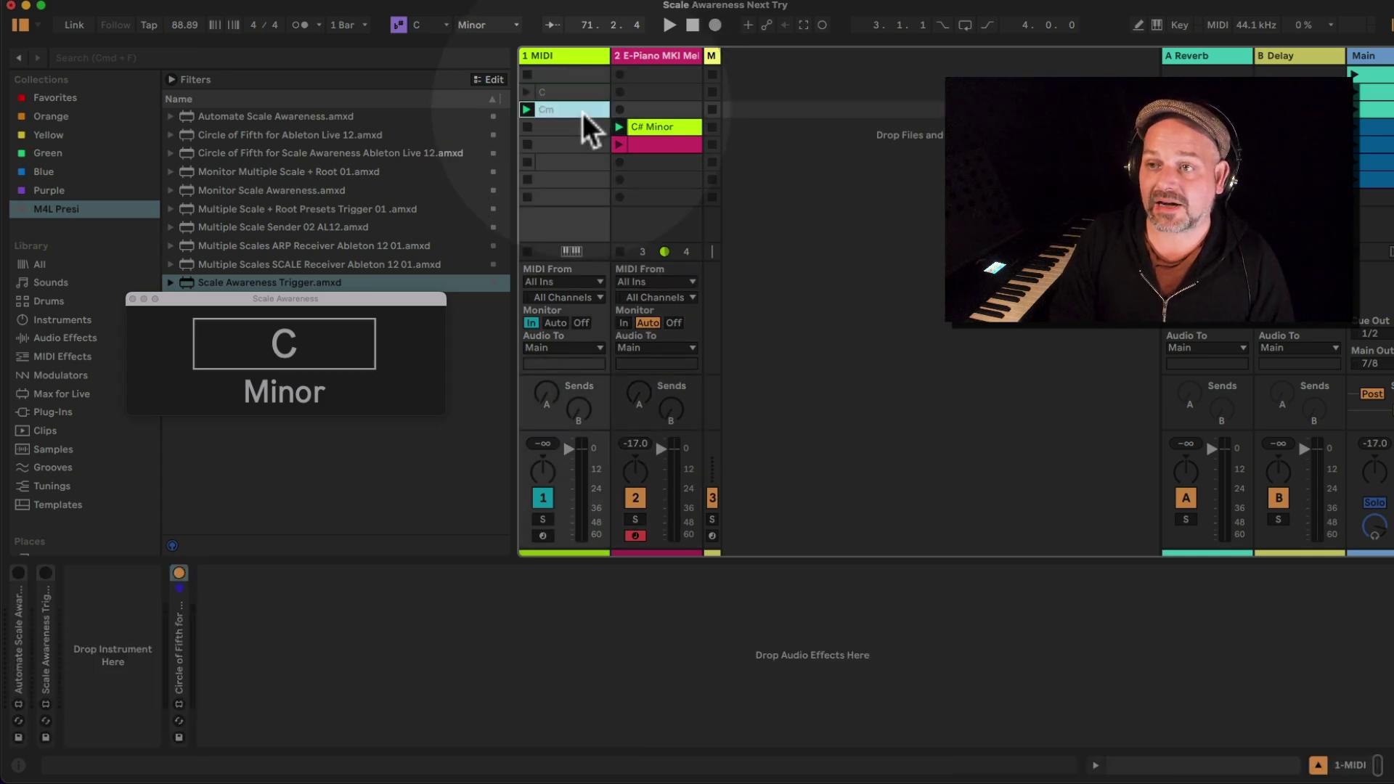
left_click(652, 126)
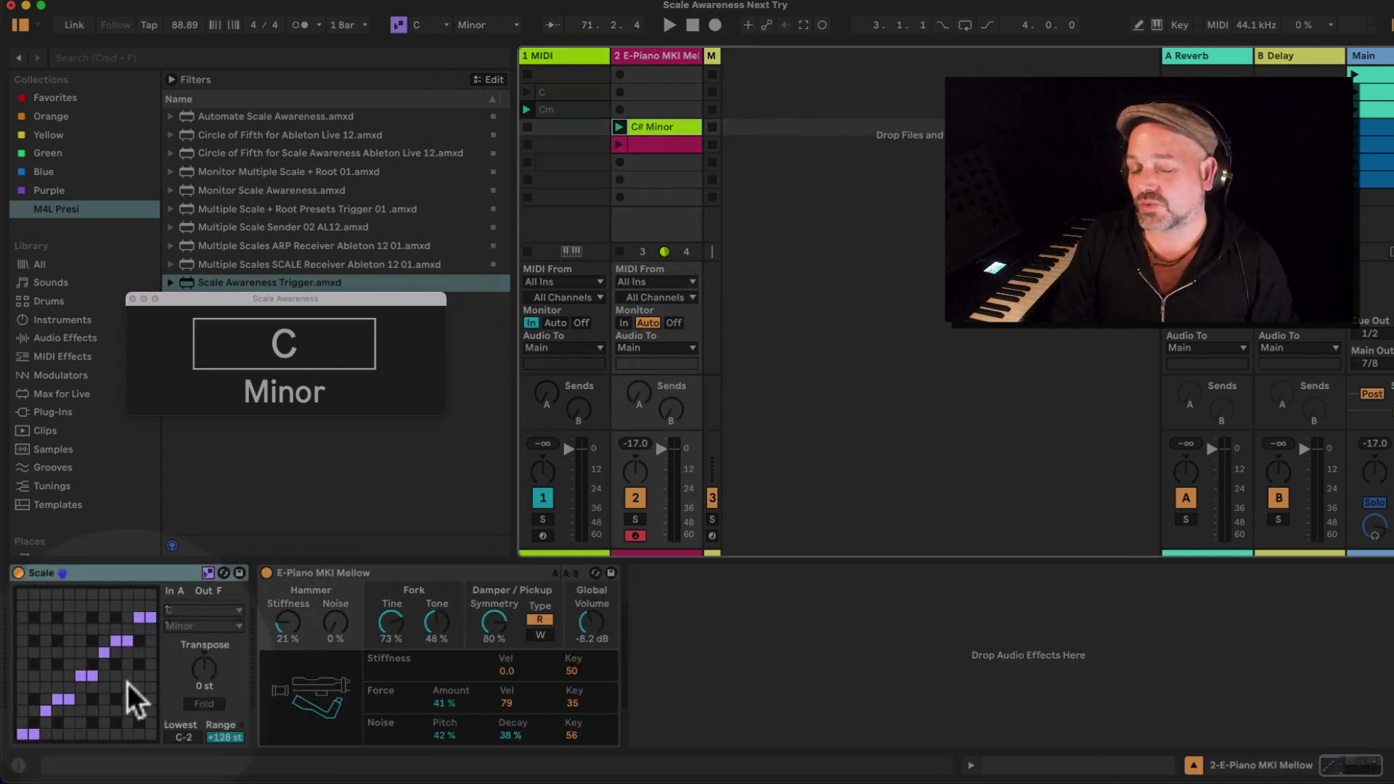
left_click(158, 577)
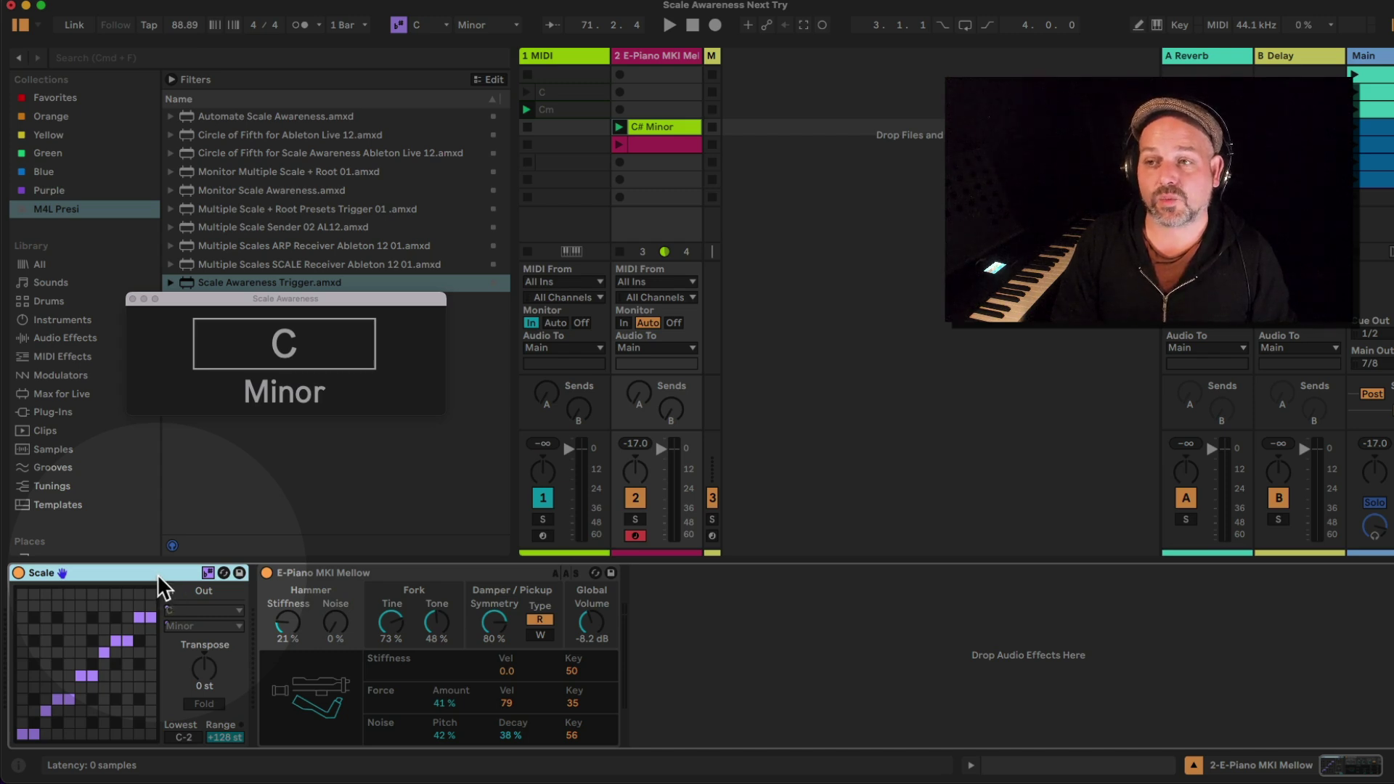
Launch the C# Minor clip on the E-Piano track and open its clip view.
left_click(652, 130)
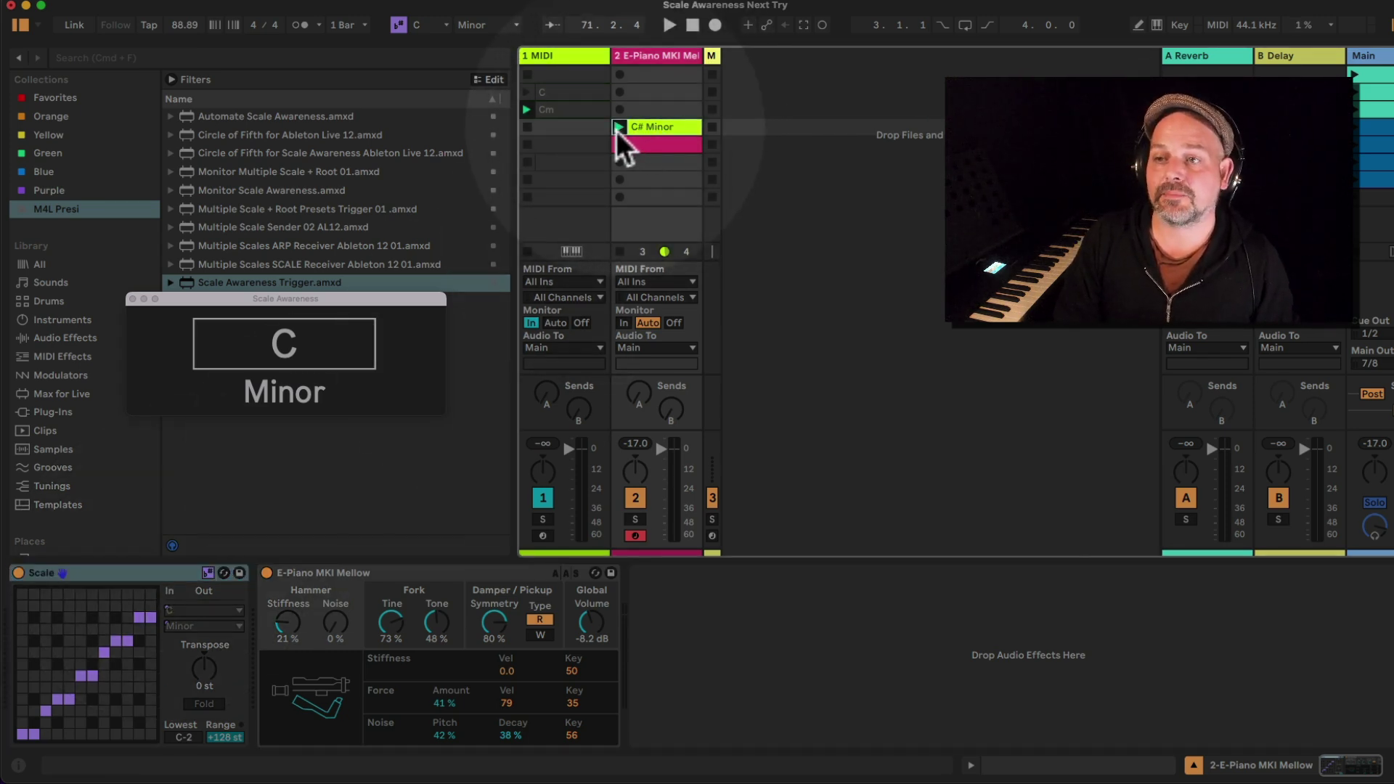
left_click(617, 128)
double_click(655, 128)
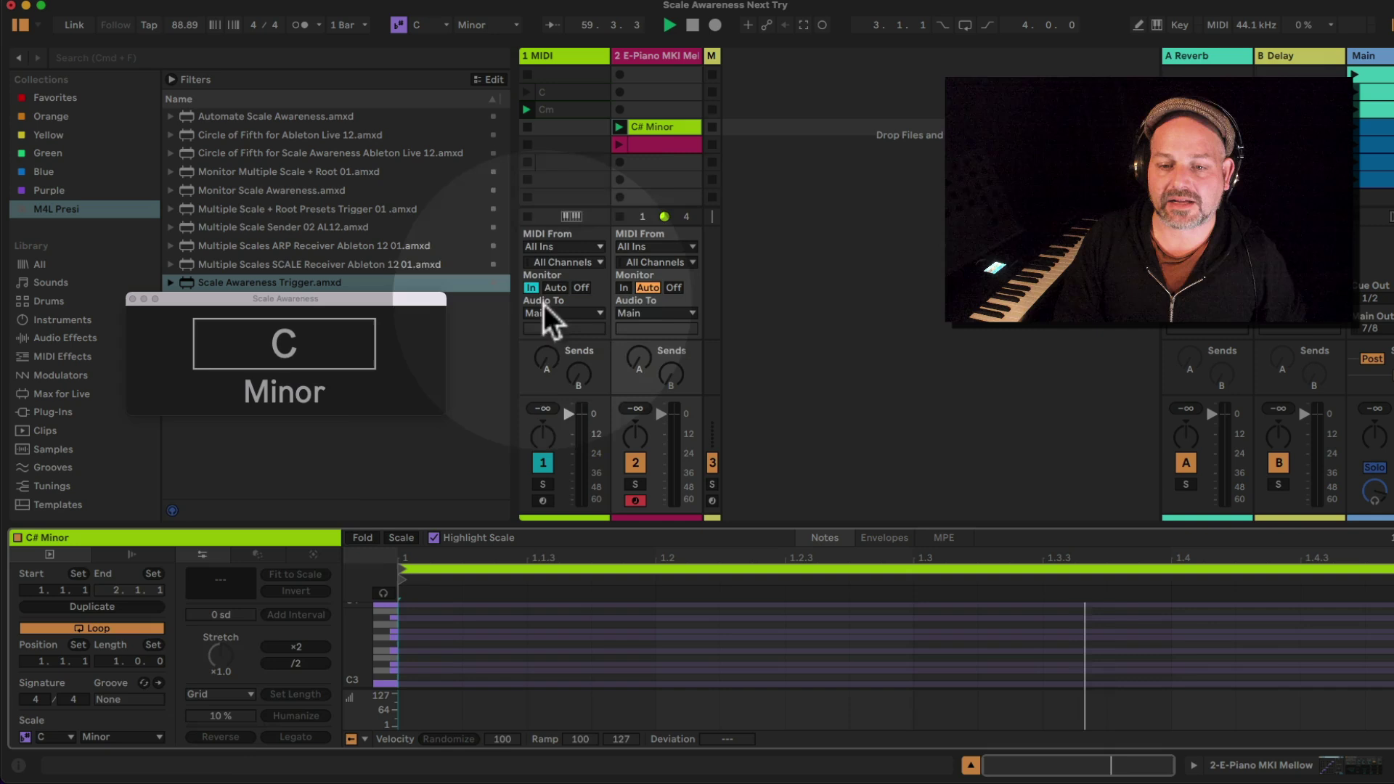
Set the C# Minor clip's root note to C#/Db and start playback.
left_click(67, 737)
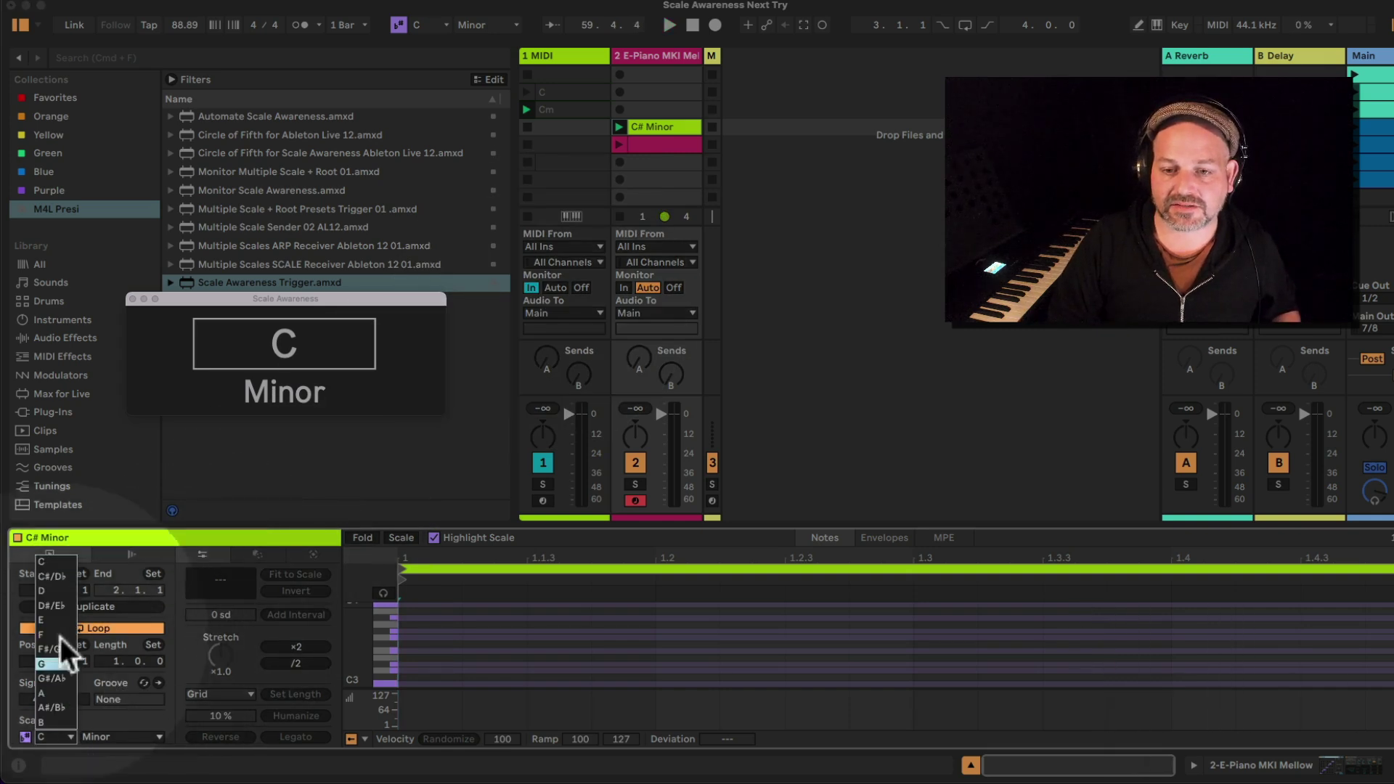
left_click(59, 576)
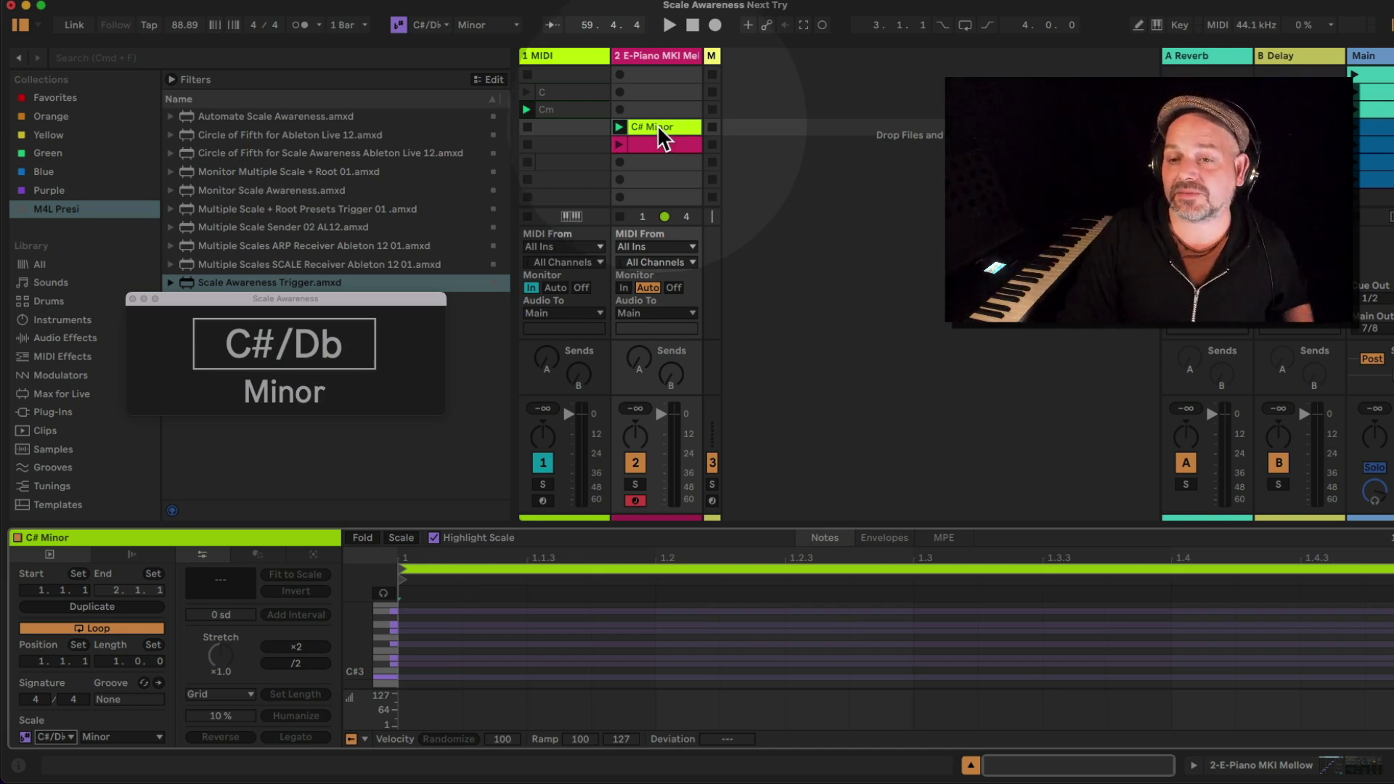
key("space")
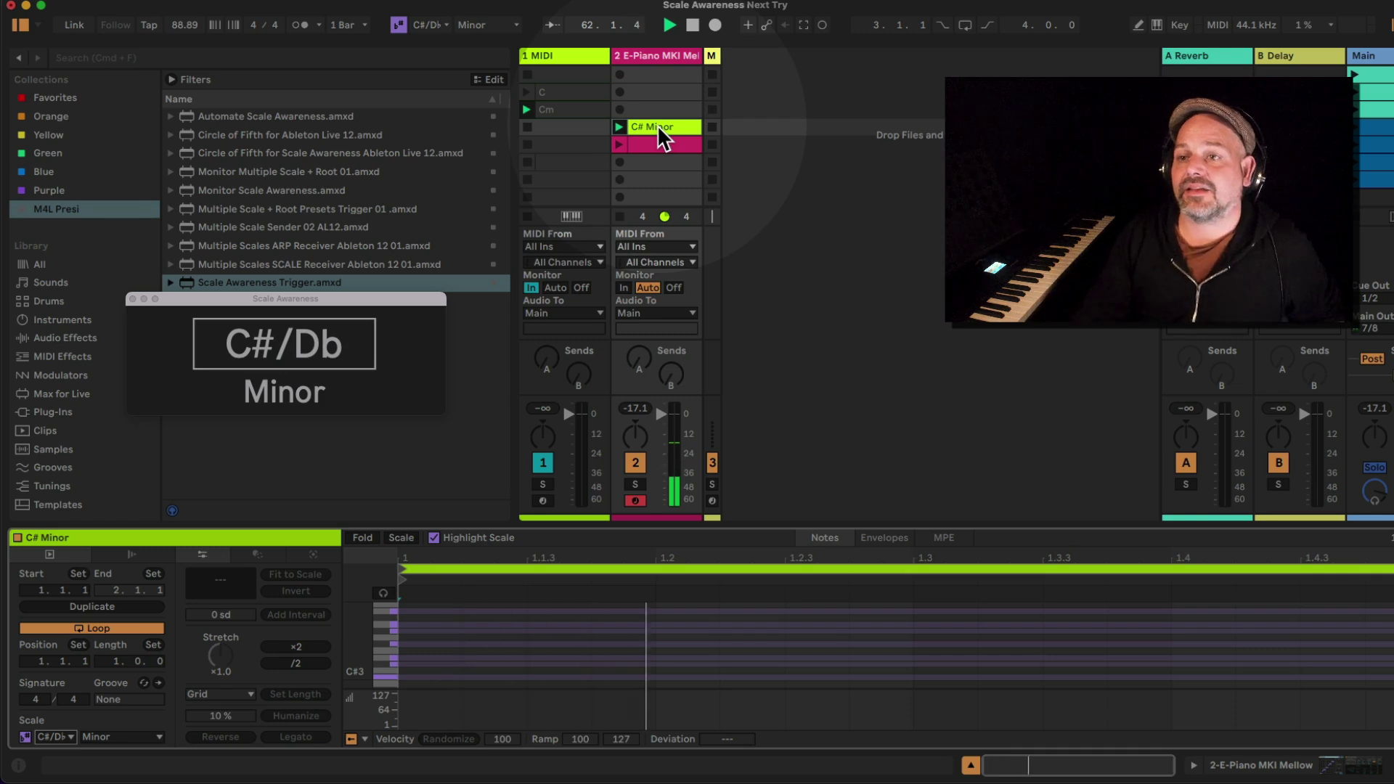
Compare the scales of the Cm and C# Minor clips, stopping playback, and show the E-Piano track's devices.
left_click(577, 113)
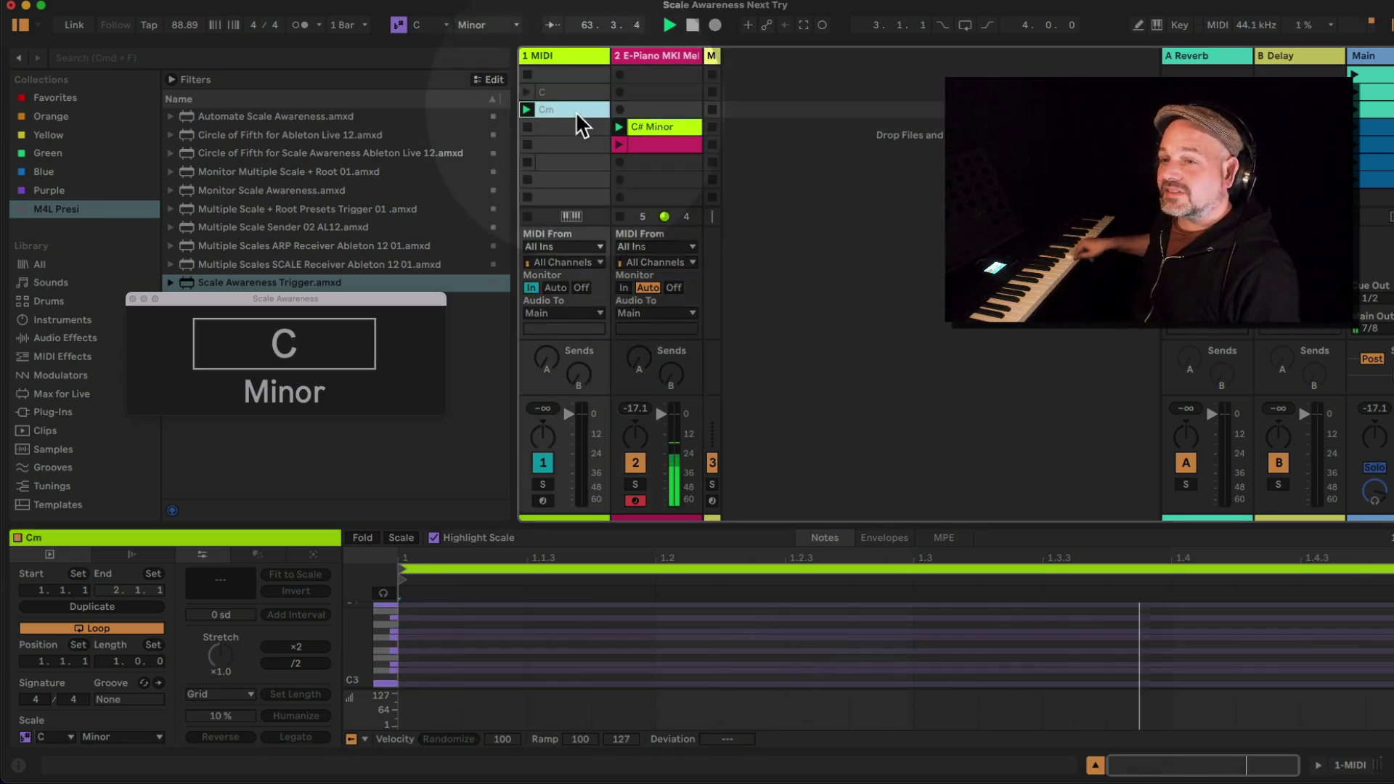
key("space")
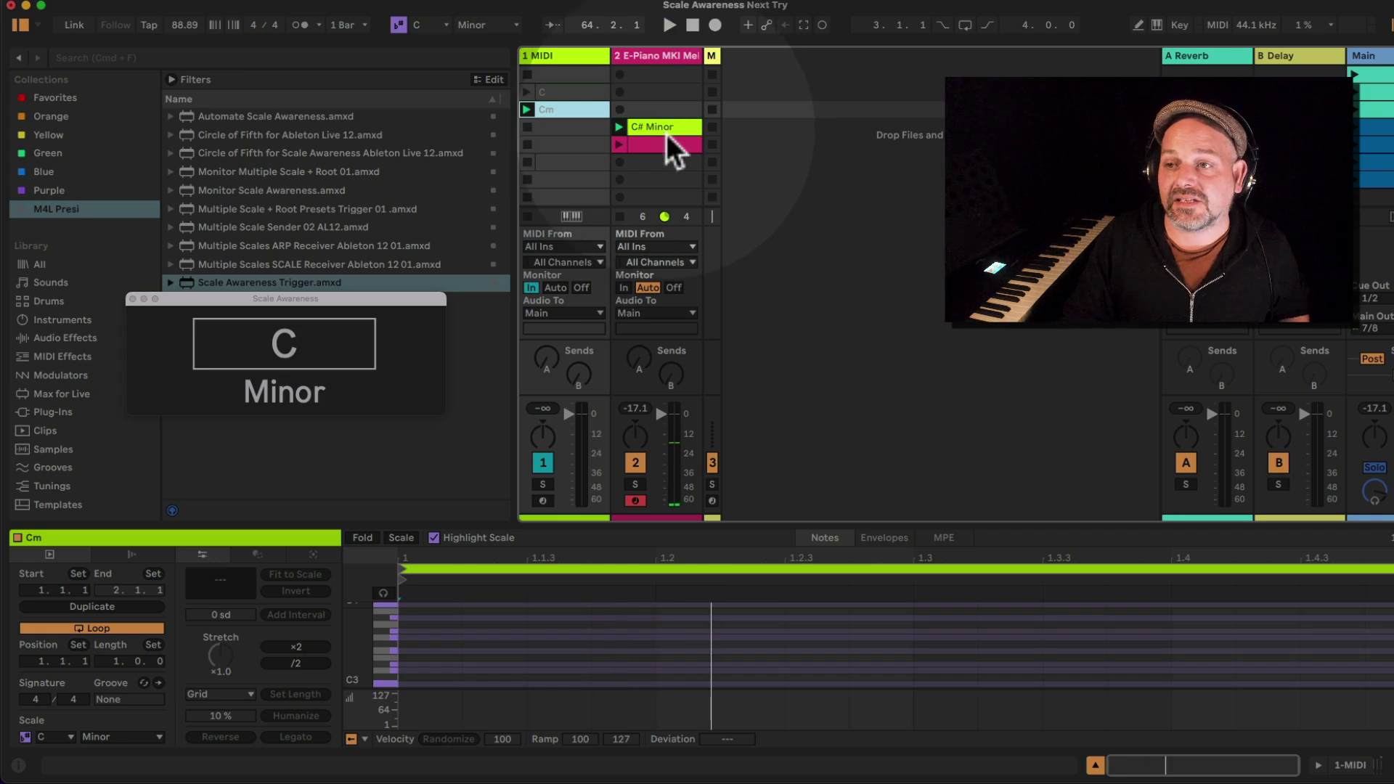
left_click(666, 133)
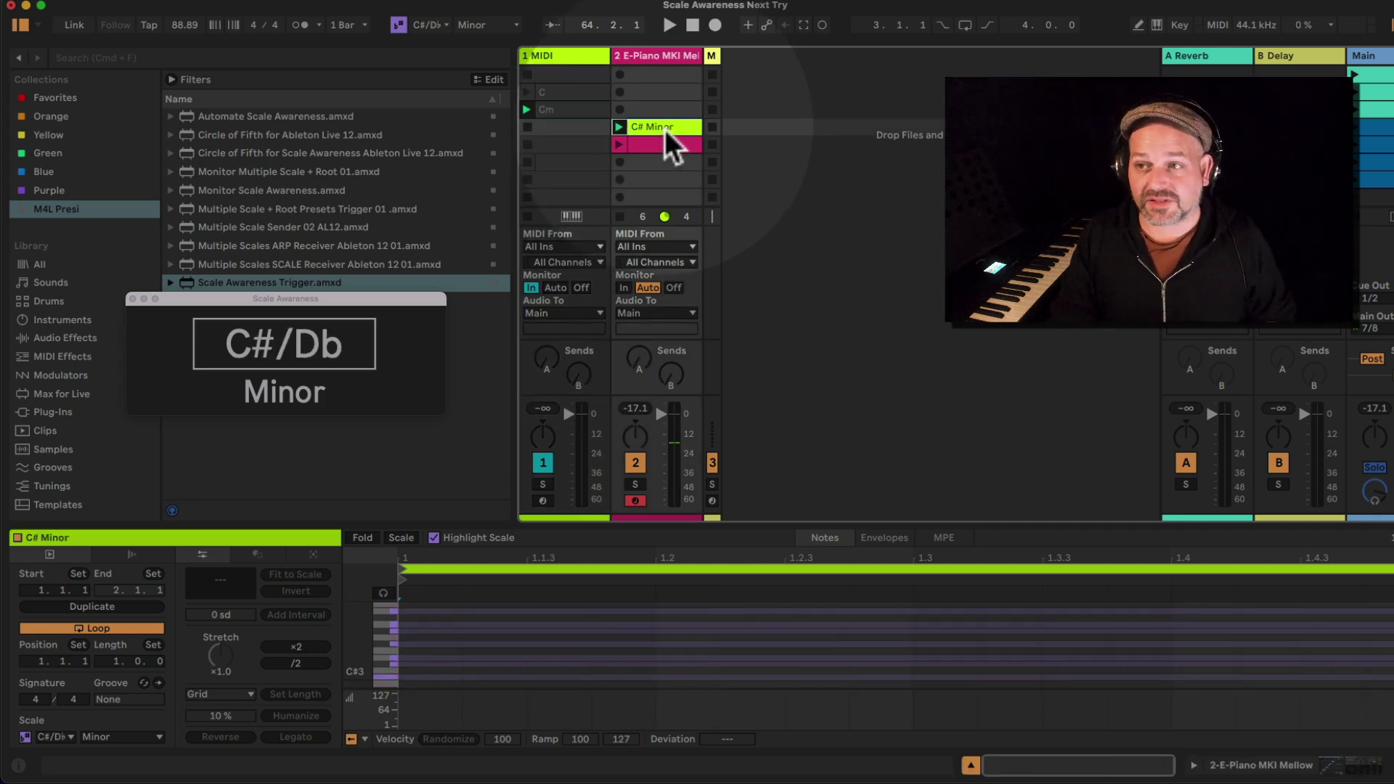
left_click(653, 55)
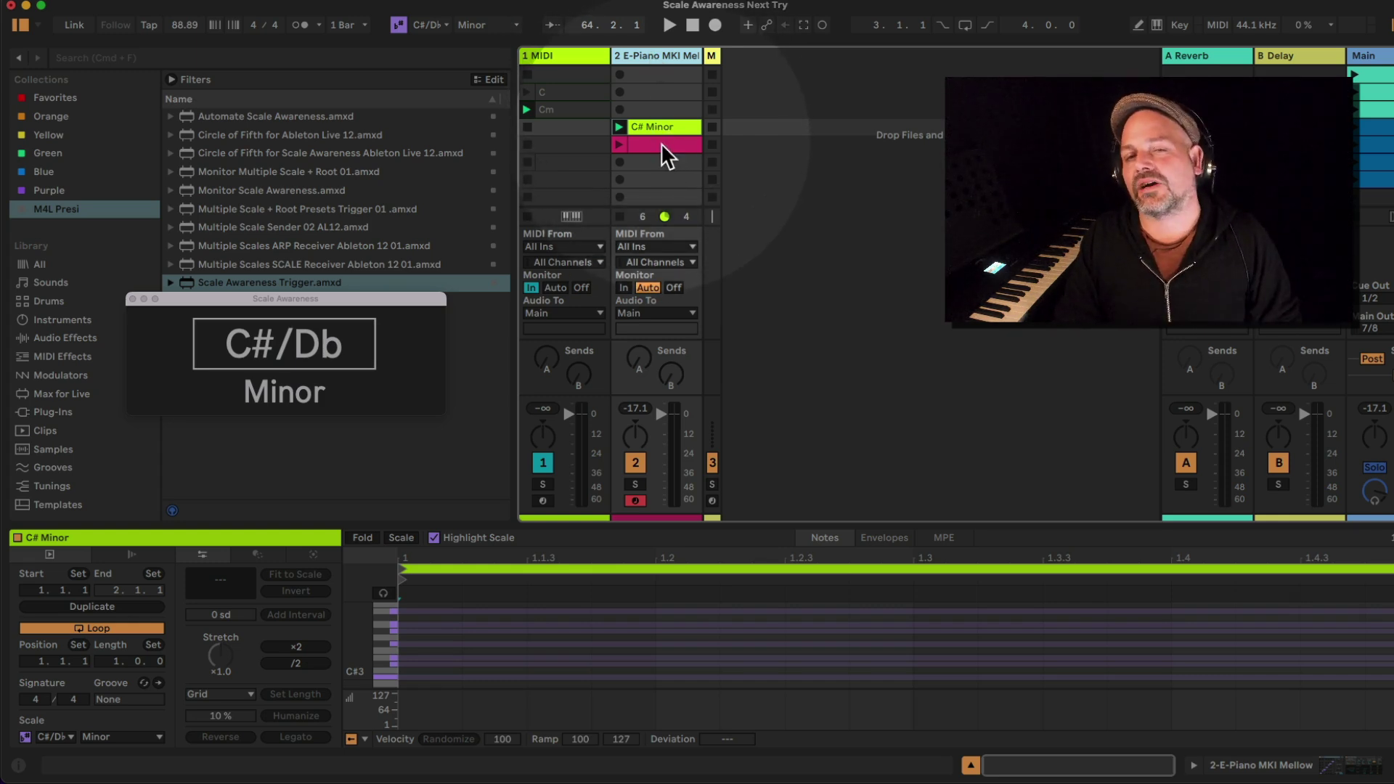
left_click(655, 61)
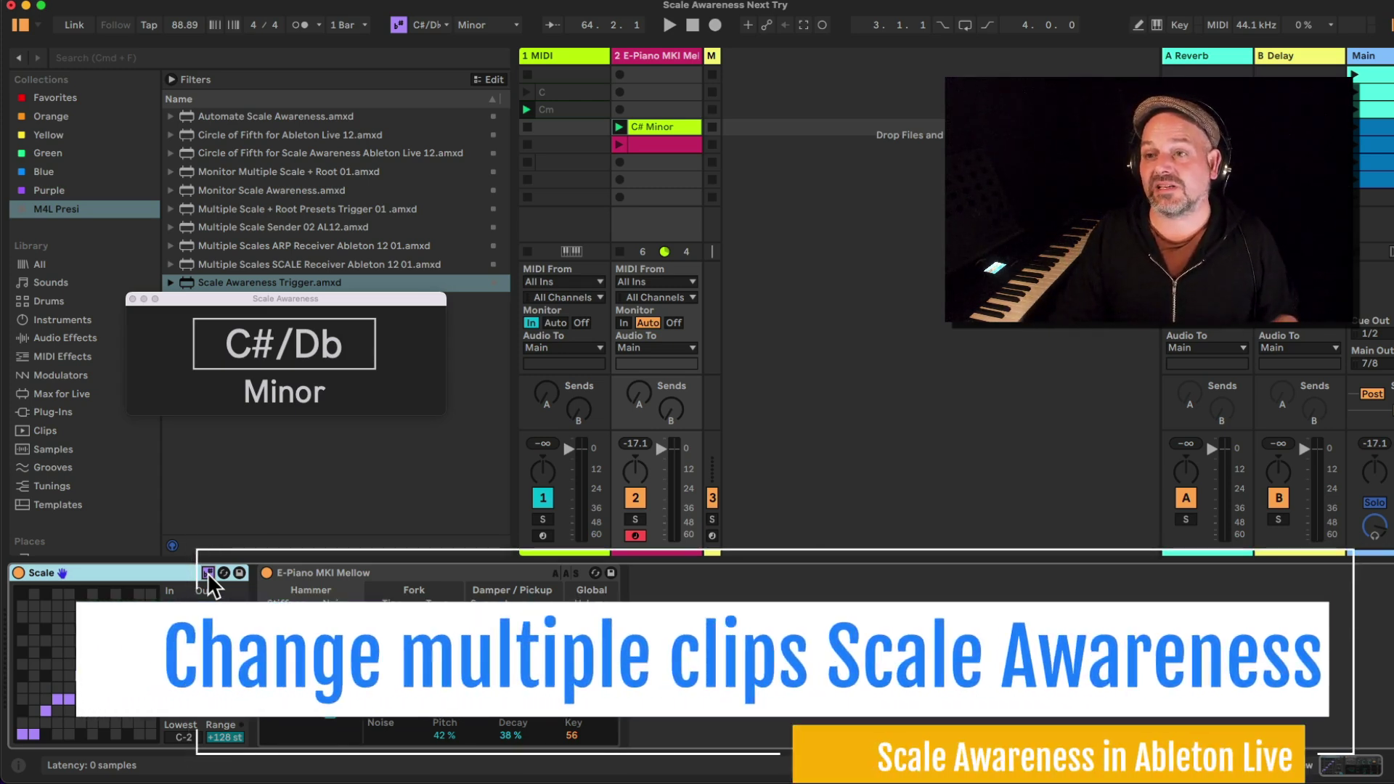
Select the clips on the 1 MIDI and E-Piano tracks together, enable their Scale Awareness and view the root note choices.
left_click_drag(659, 165, 561, 90)
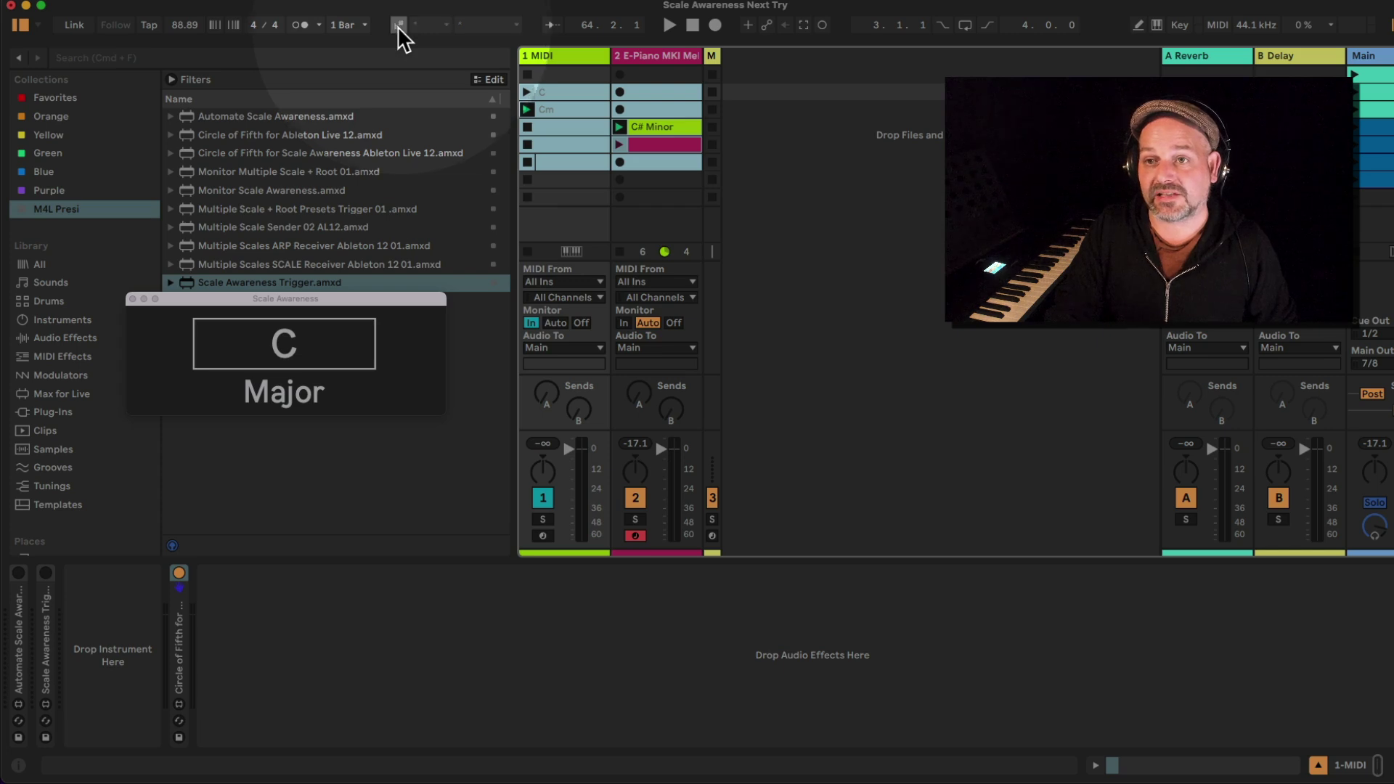
left_click(435, 25)
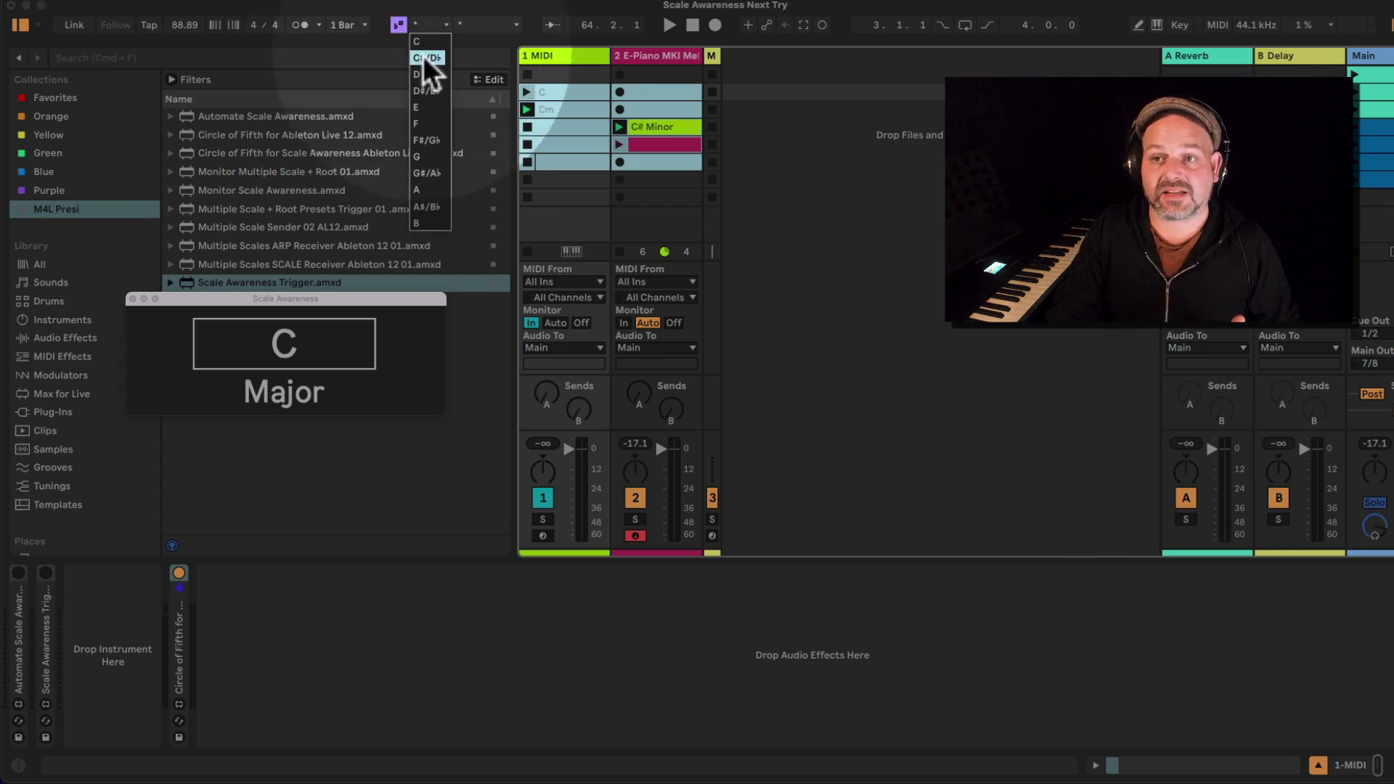
left_click(399, 32)
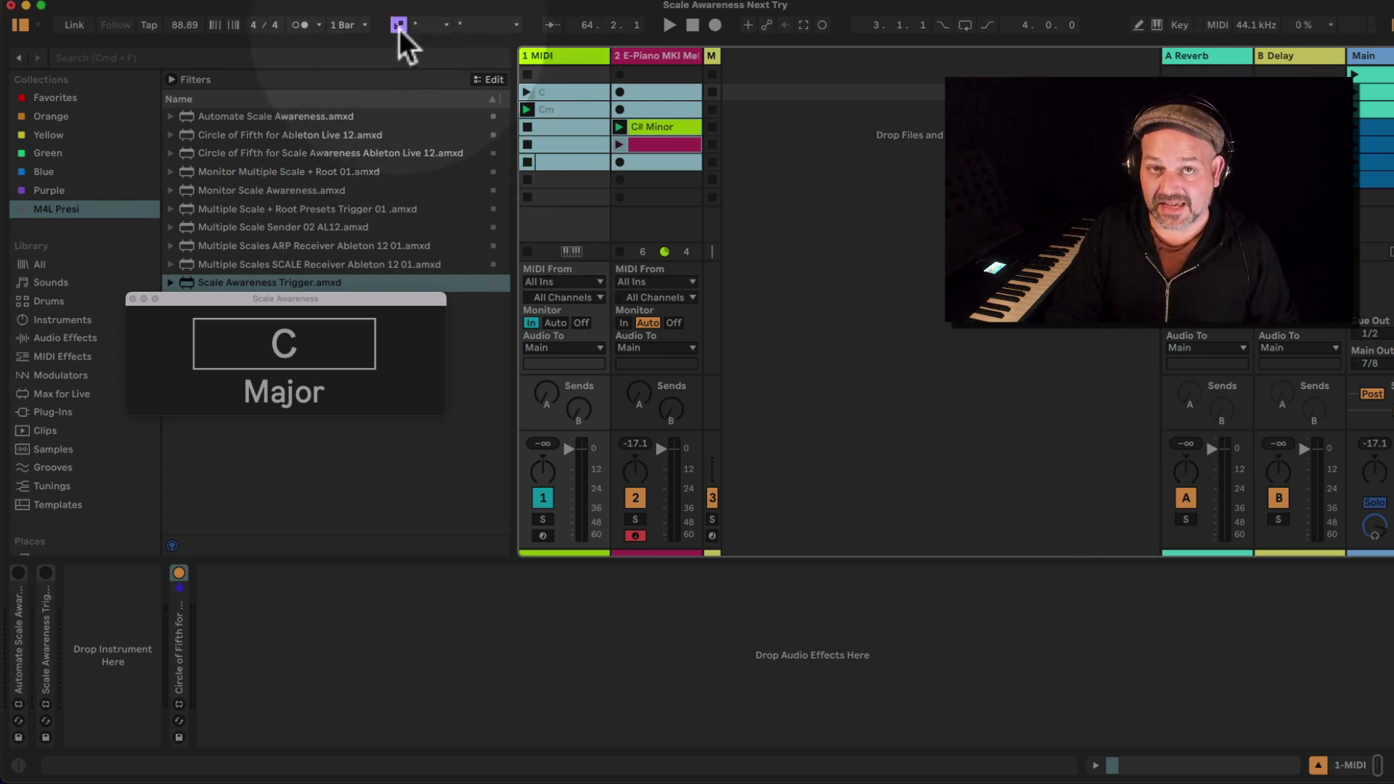
Move the E-Piano track behind the narrow MIDI track and widen the 2 MIDI track.
left_click(647, 57)
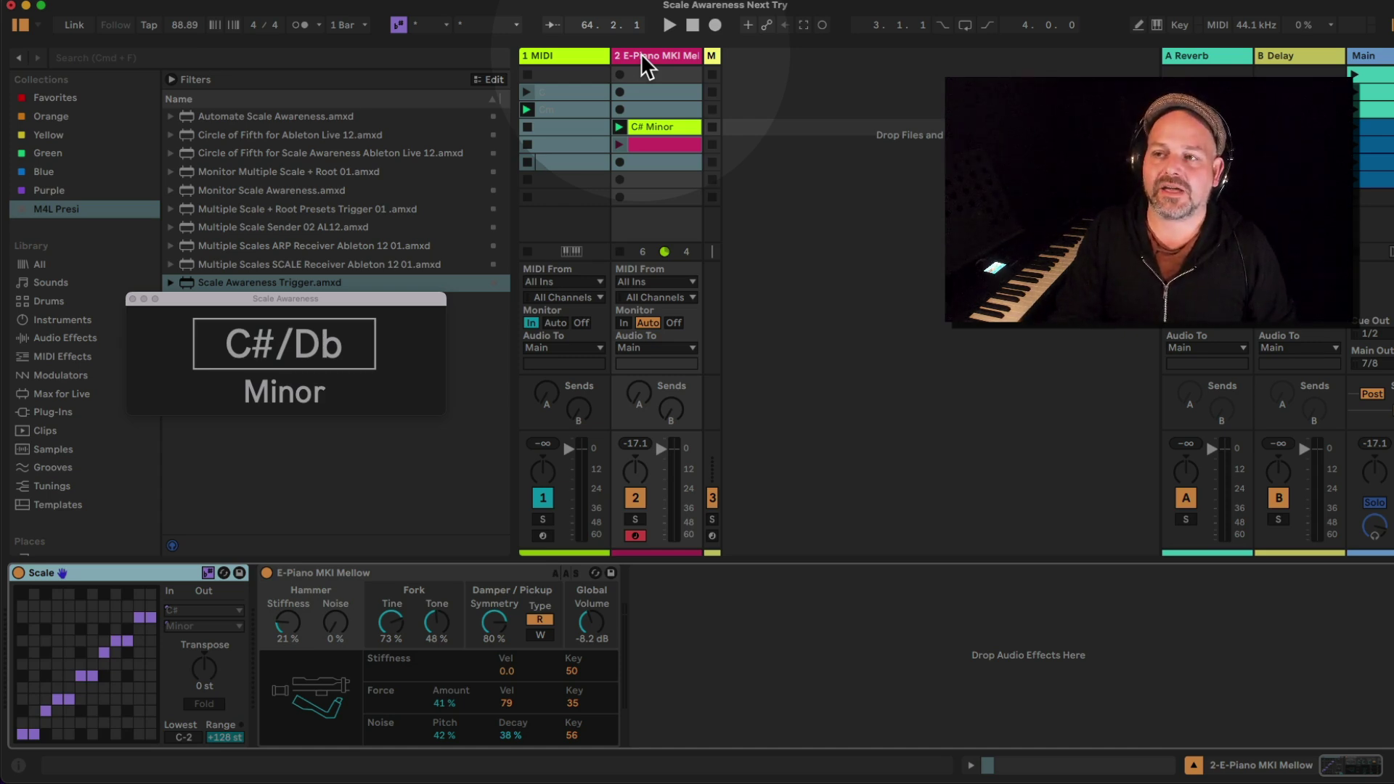
left_click_drag(652, 58, 730, 58)
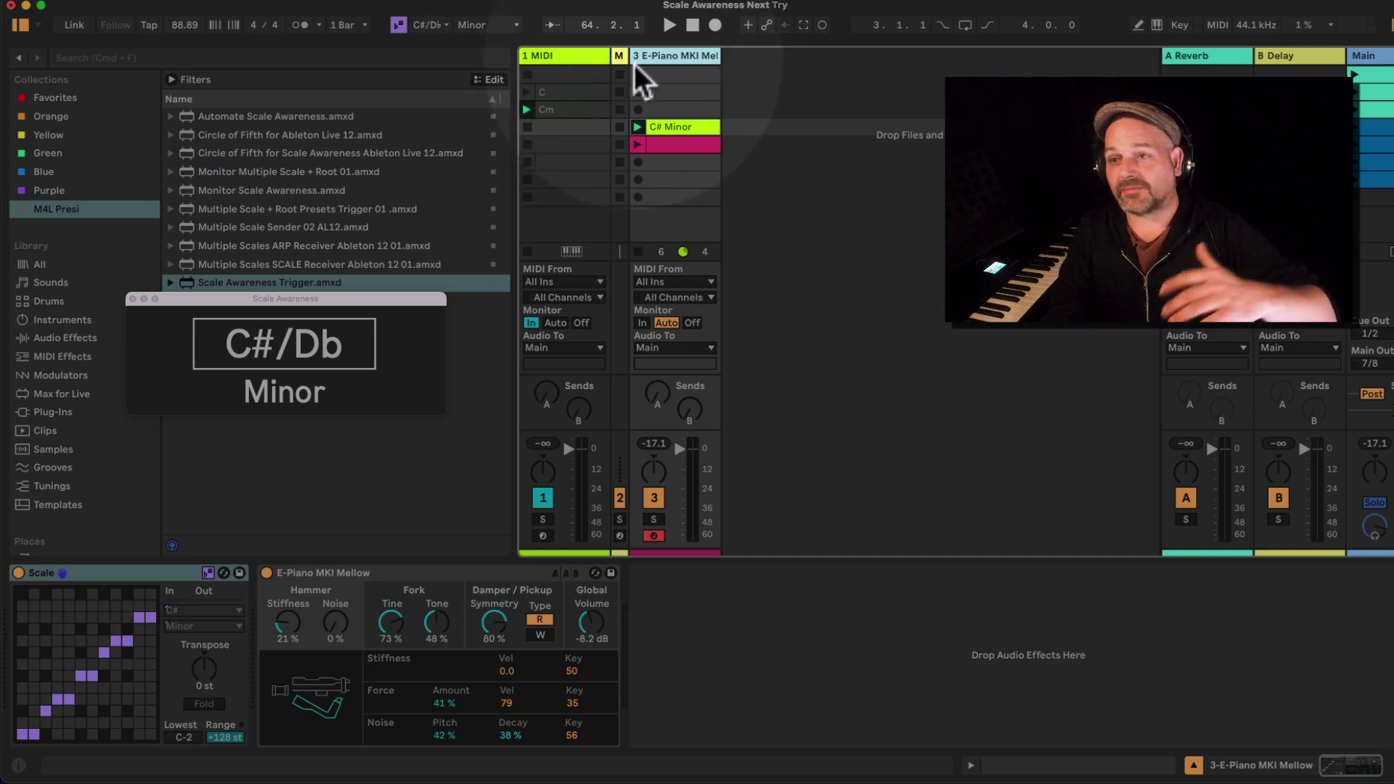
left_click_drag(630, 61, 670, 65)
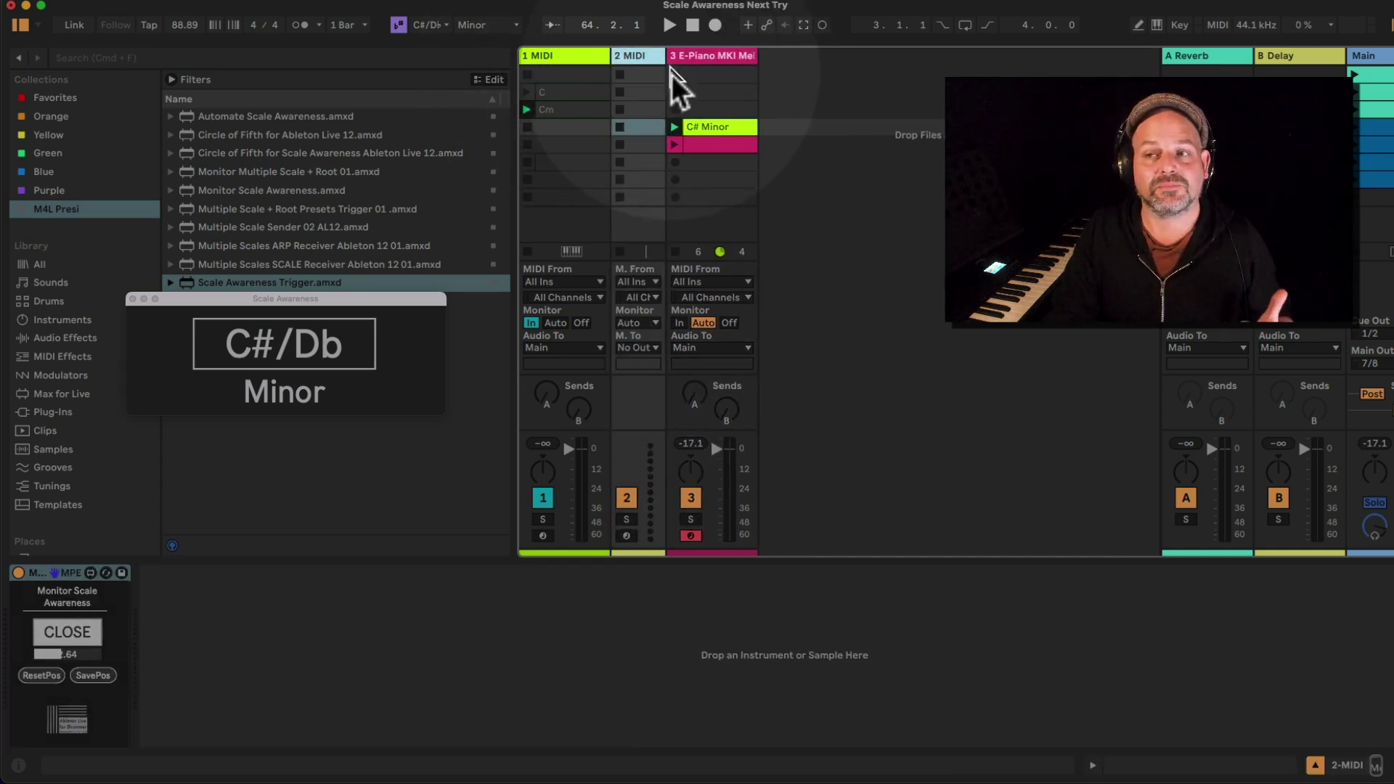
Create an empty MIDI clip on the 2 MIDI track, level with the E-Piano track's unnamed clip.
left_click(696, 147)
double_click(643, 144)
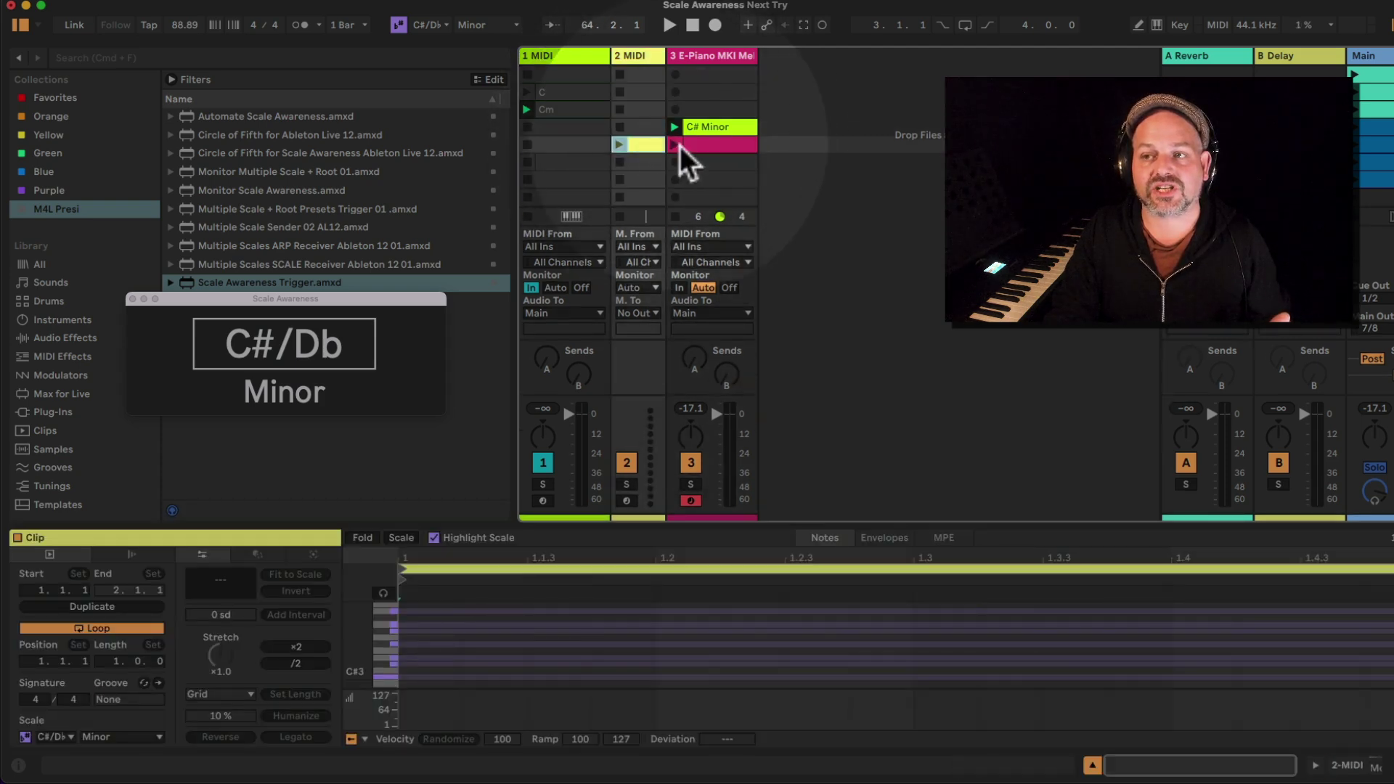
left_click(699, 148)
Select the clips across all three tracks and exclude the 2 MIDI clip from the selection.
left_click_drag(730, 167, 560, 98)
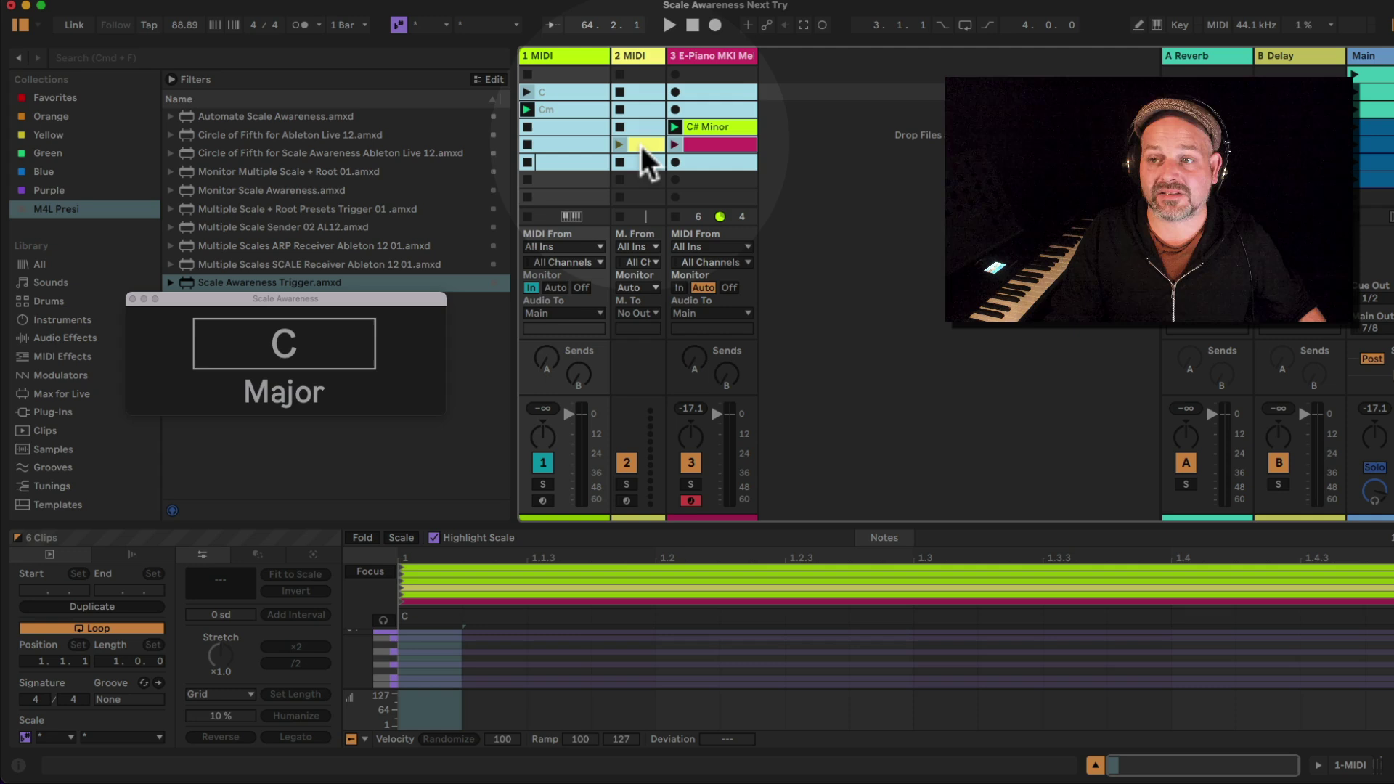
left_click(642, 147, "super")
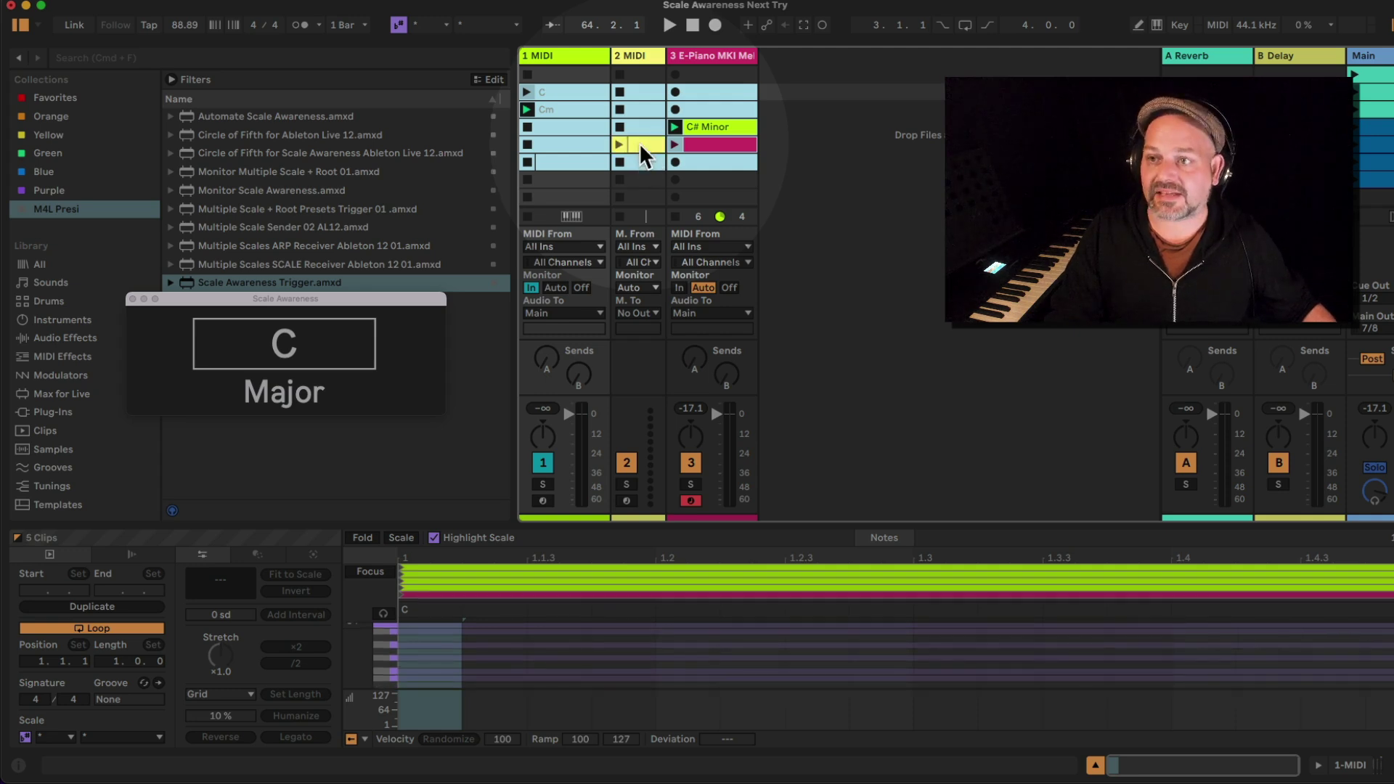
left_click(709, 162)
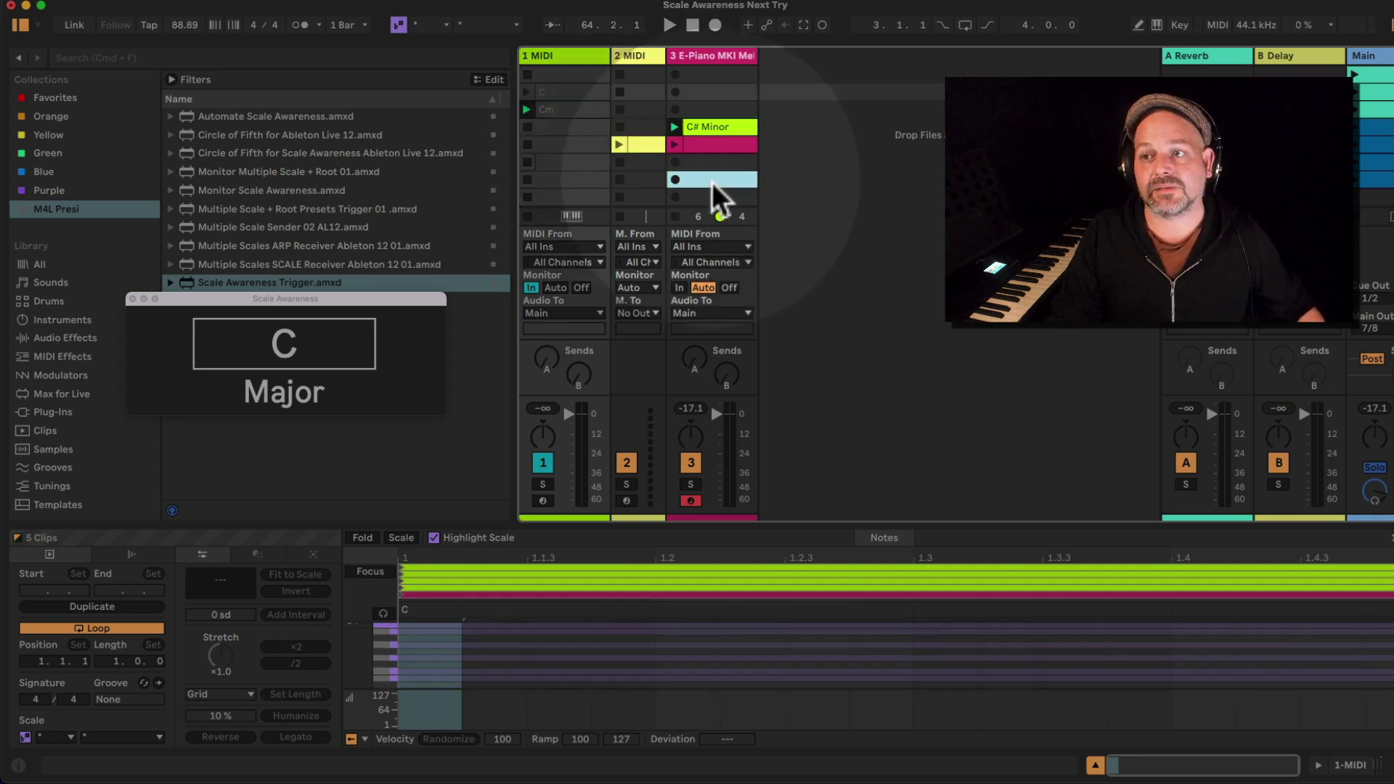
left_click_drag(712, 162, 568, 94)
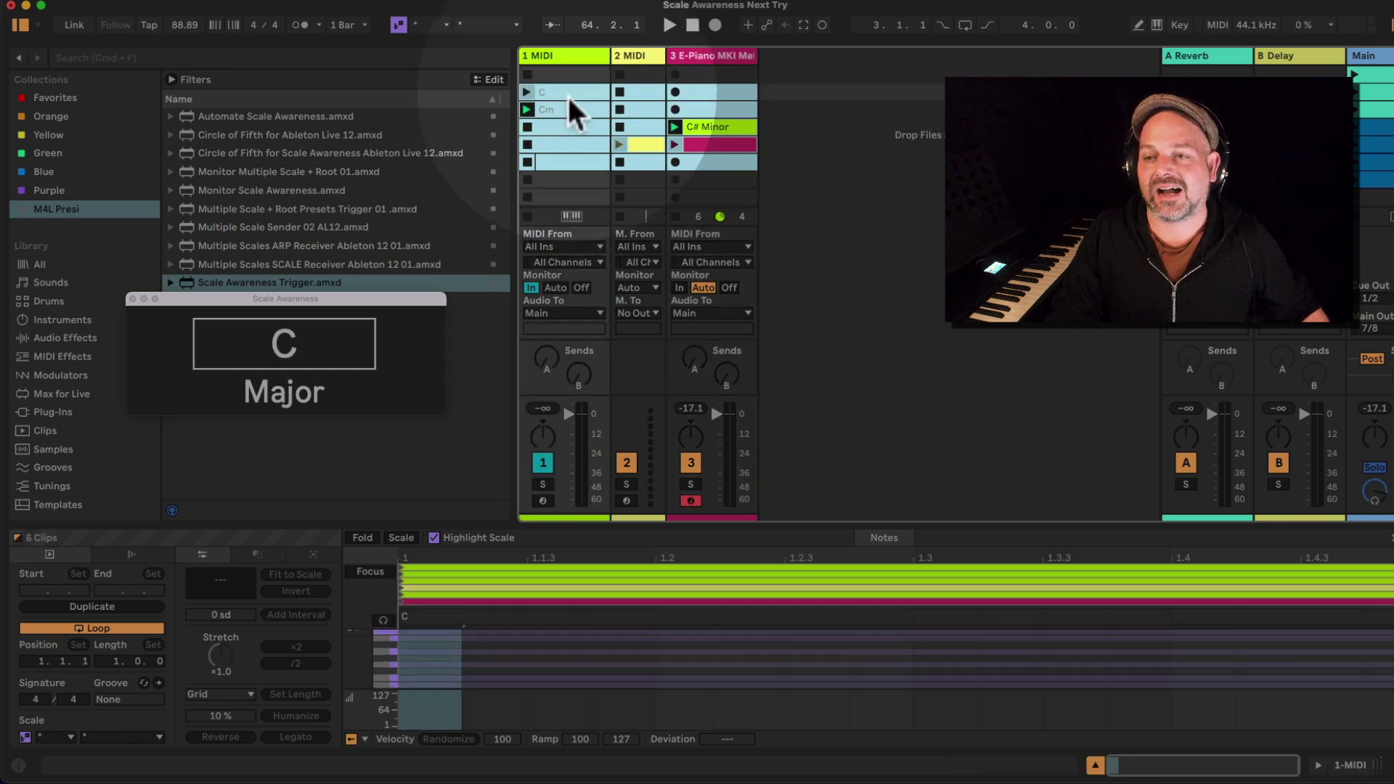
left_click(644, 148, "super")
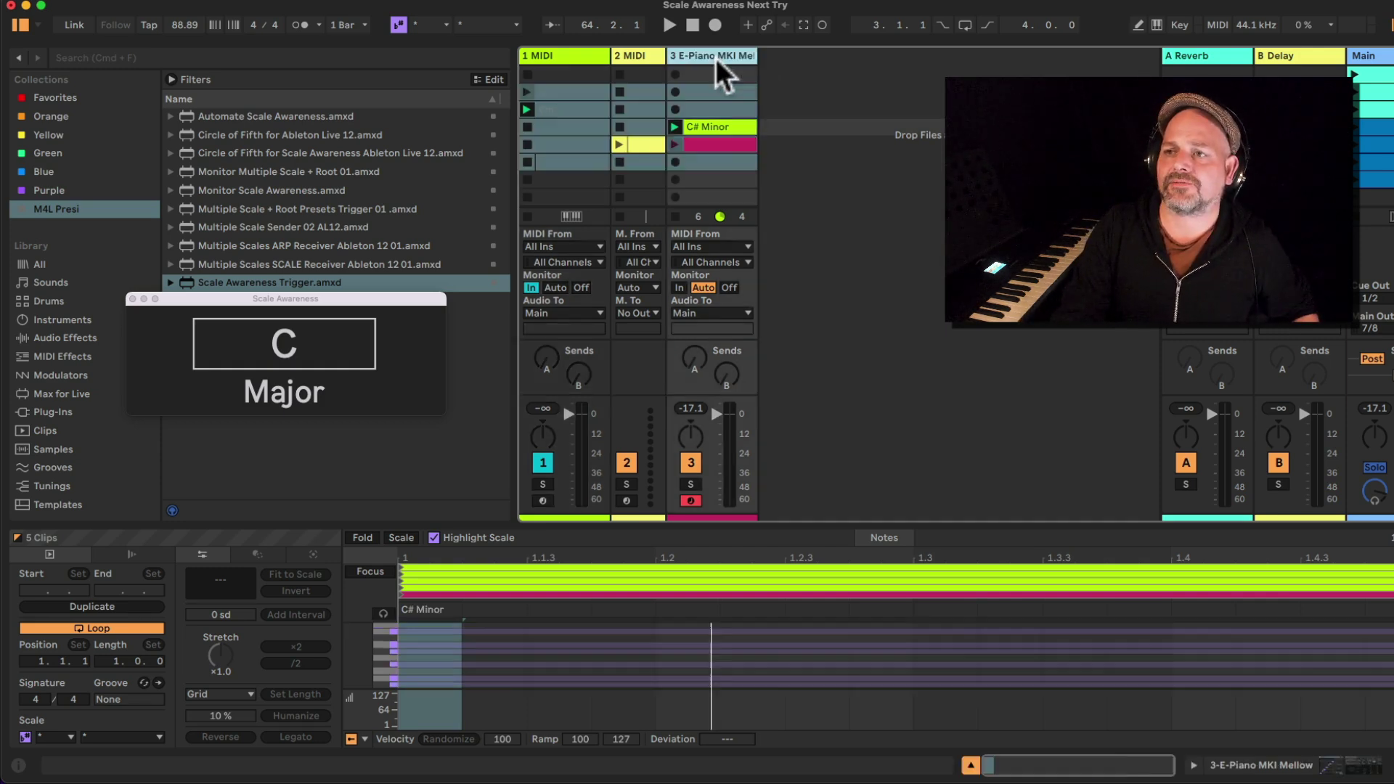
Bypass the Scale effect on the E-Piano track and select the Cm clip on the 1 MIDI track.
left_click(716, 58)
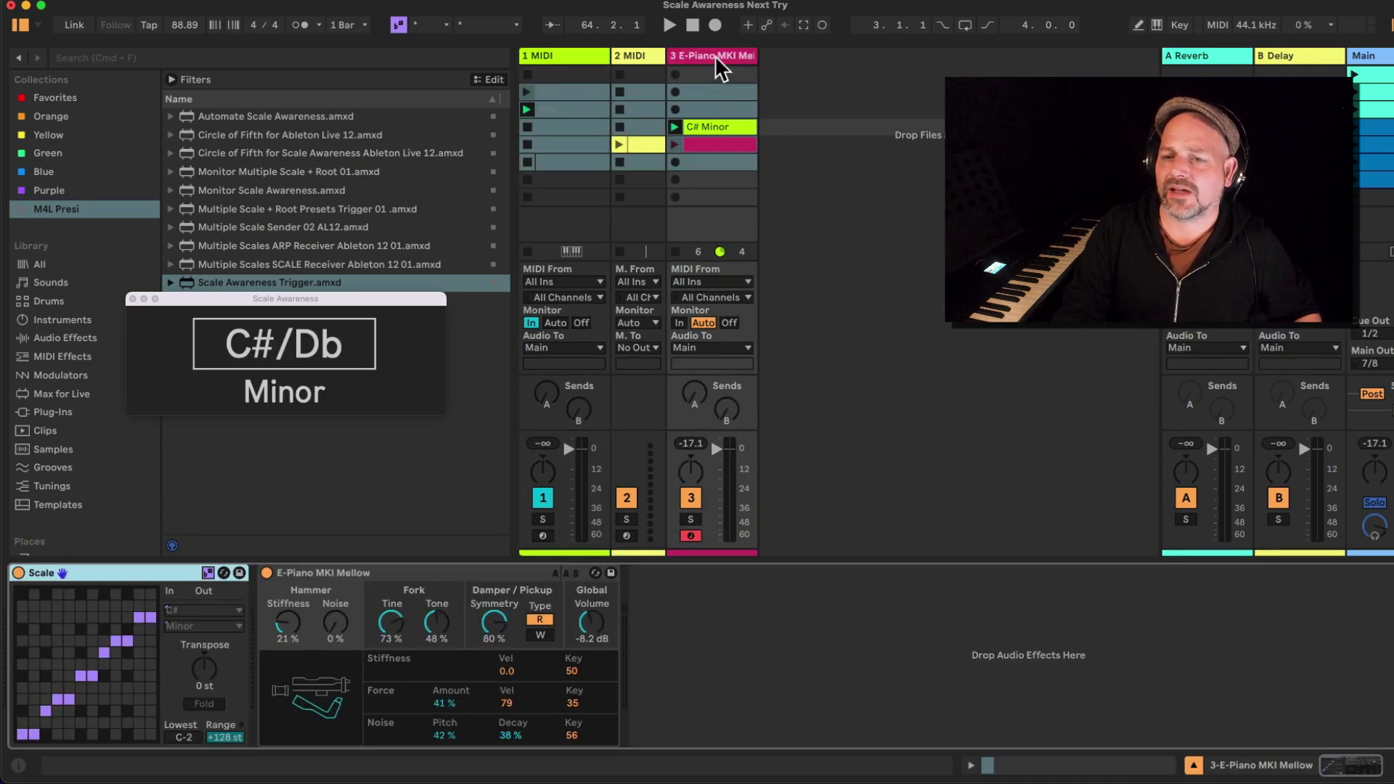
left_click(20, 573)
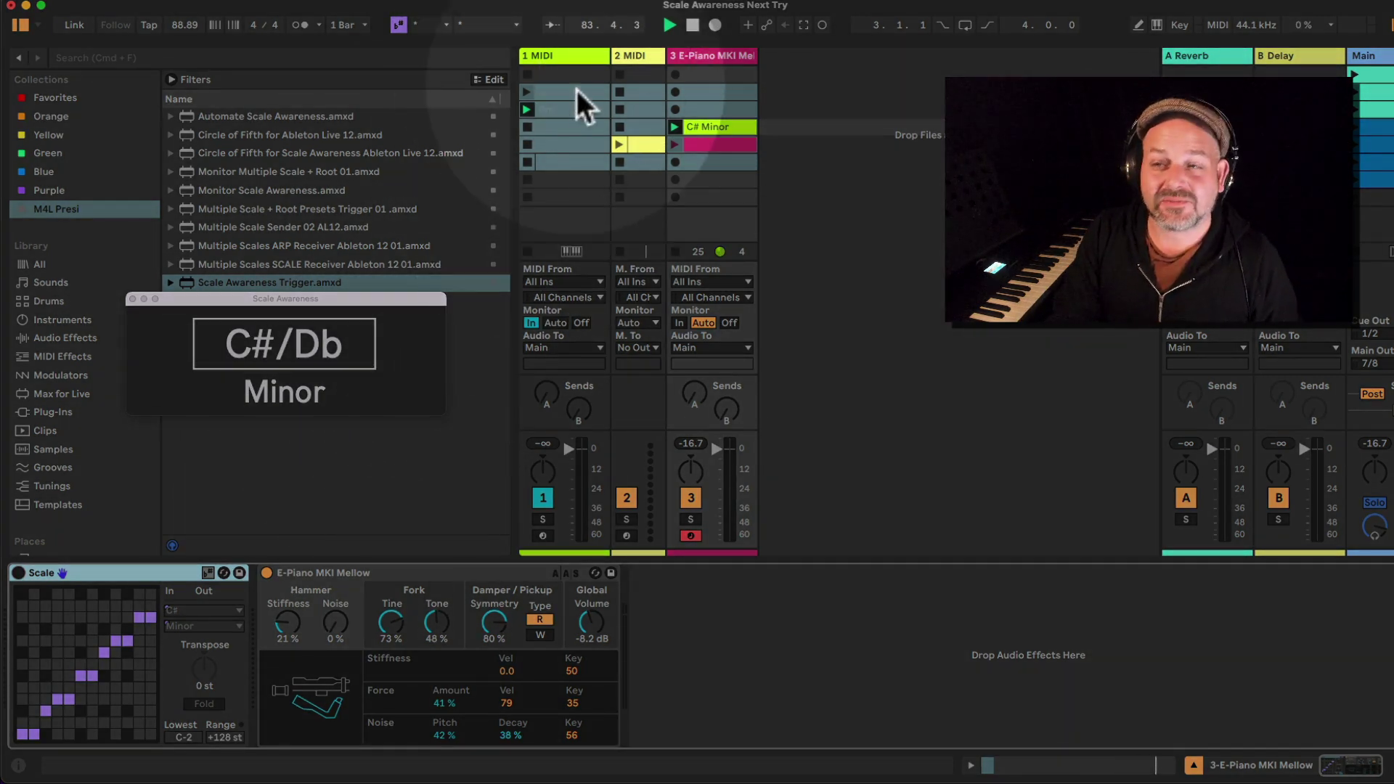
left_click(573, 117)
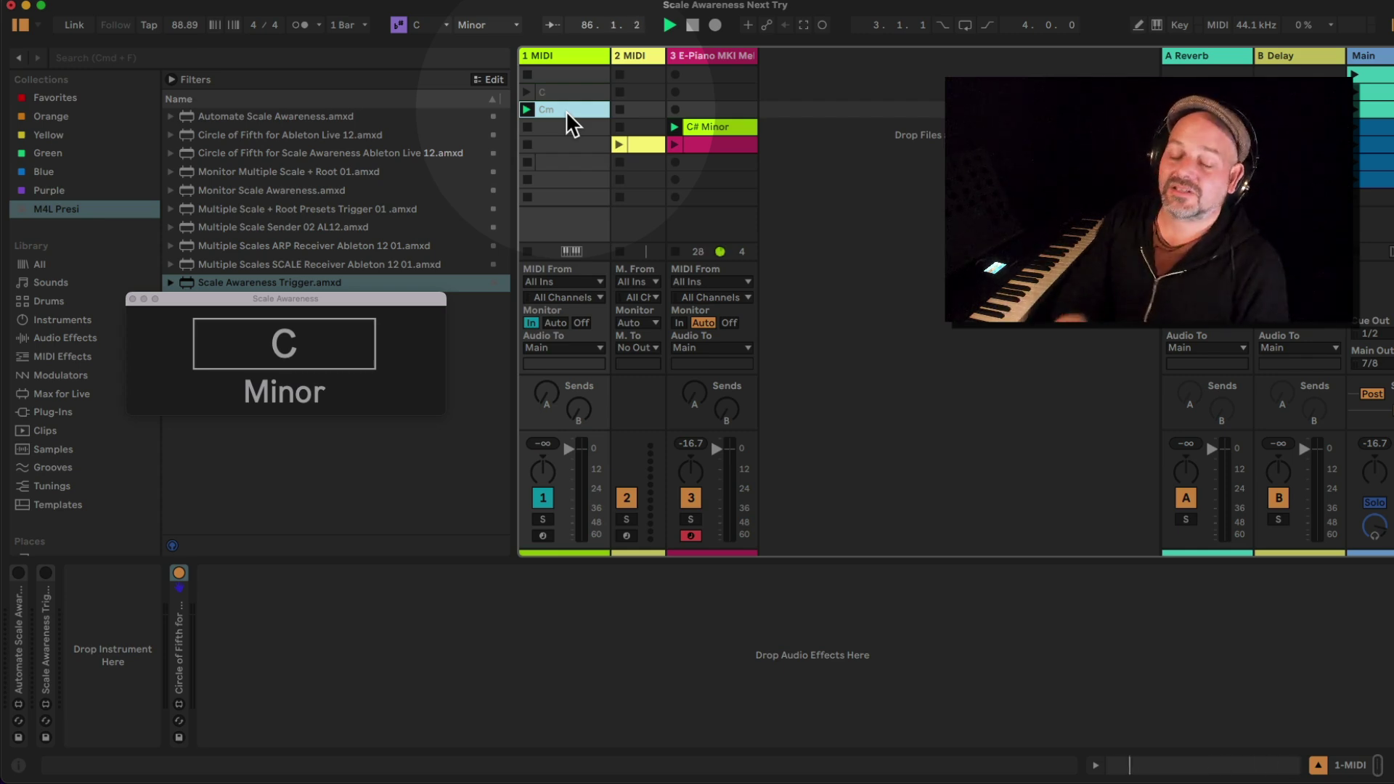
Reactivate the Scale effect on the E-Piano track and stop that track's playing clip.
left_click(635, 57)
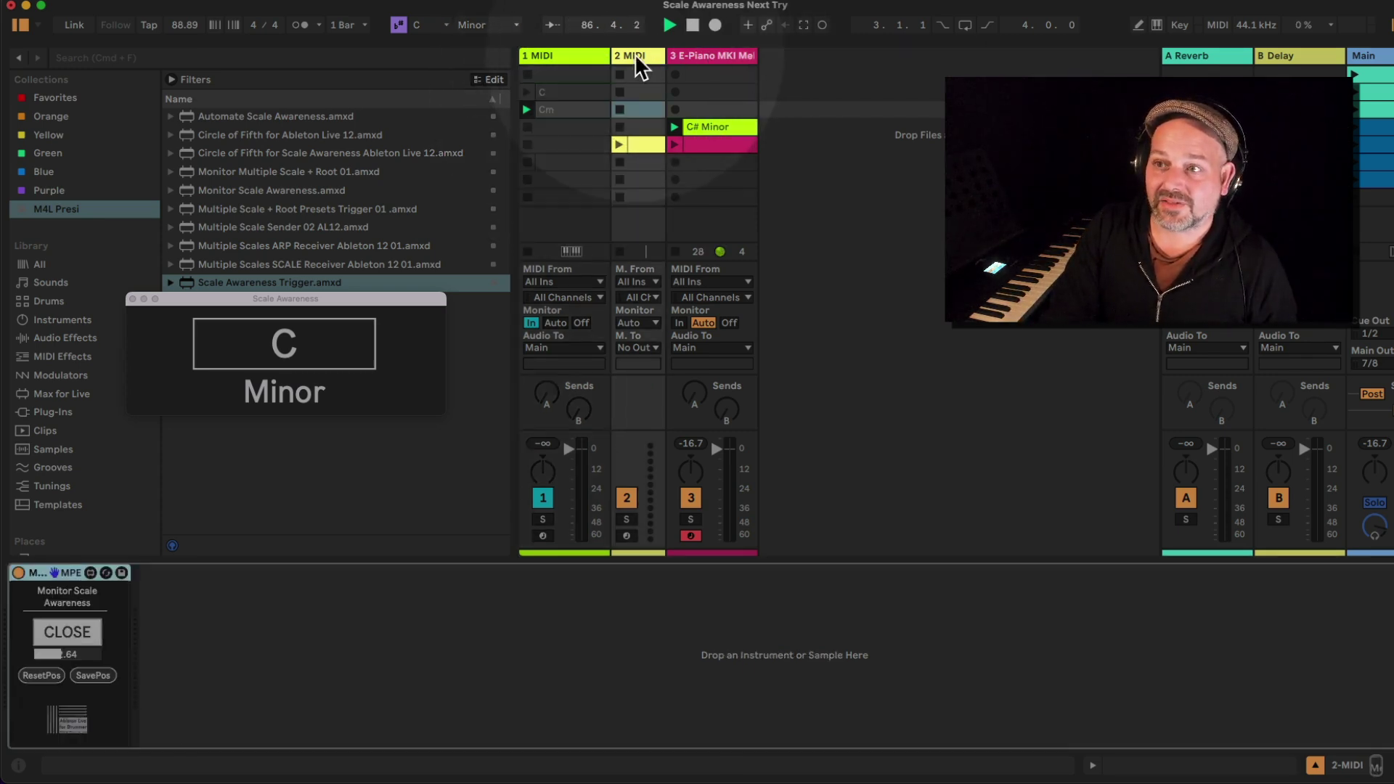
left_click(687, 56)
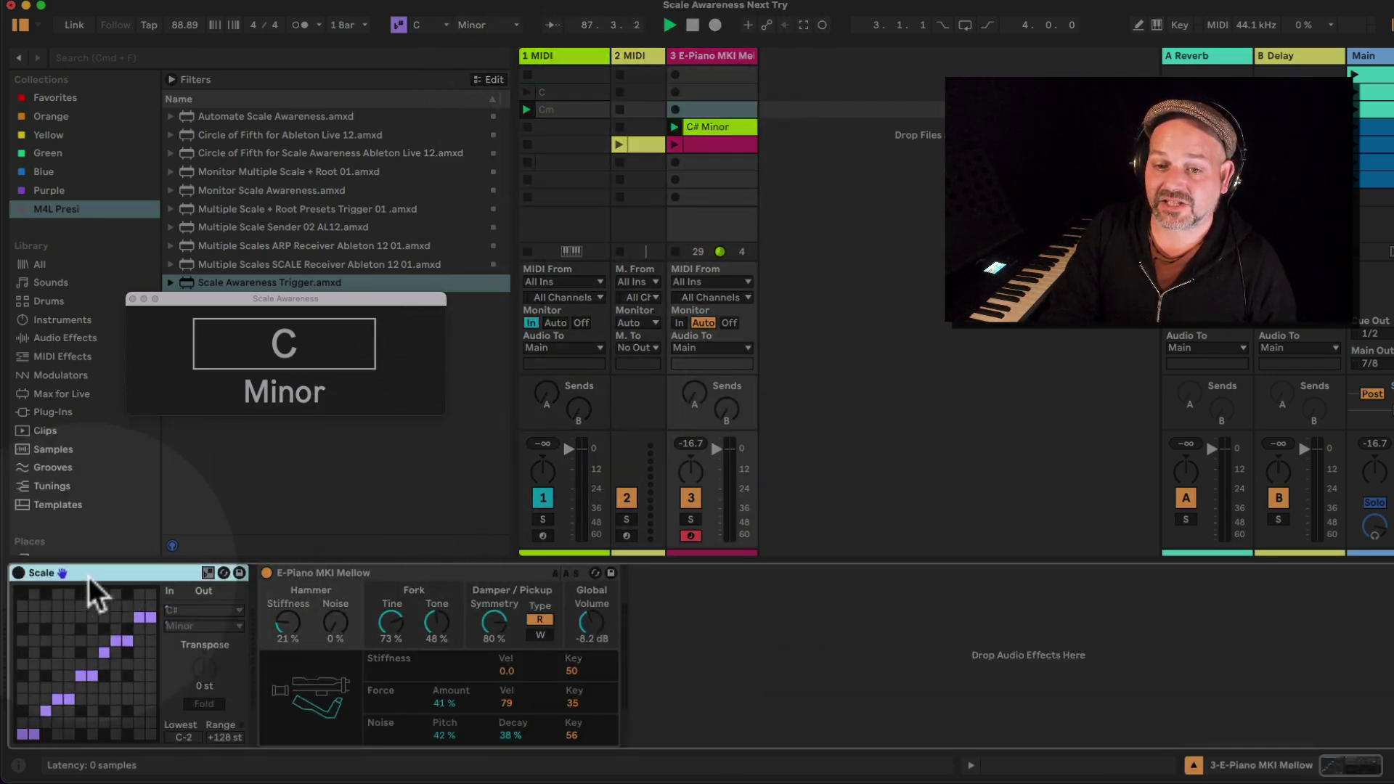
left_click(19, 573)
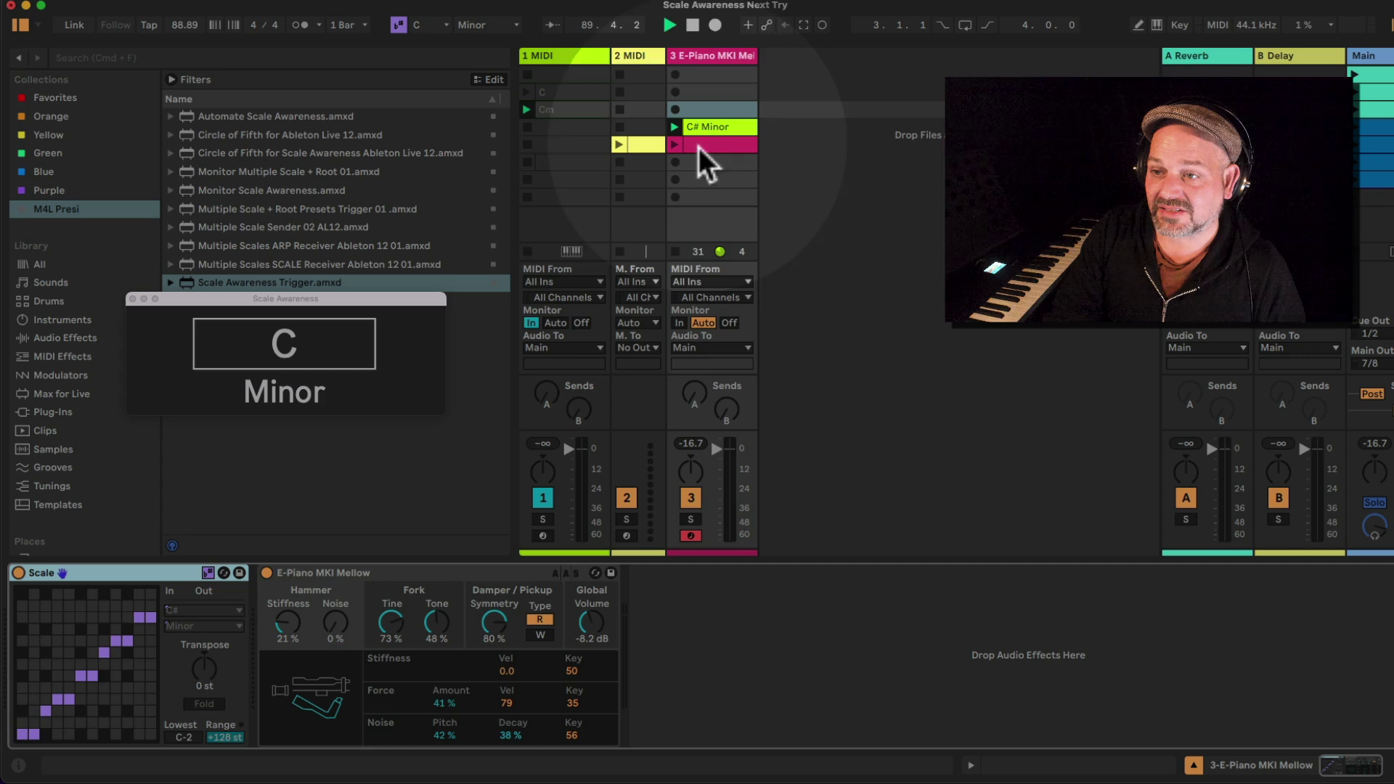
left_click(676, 252)
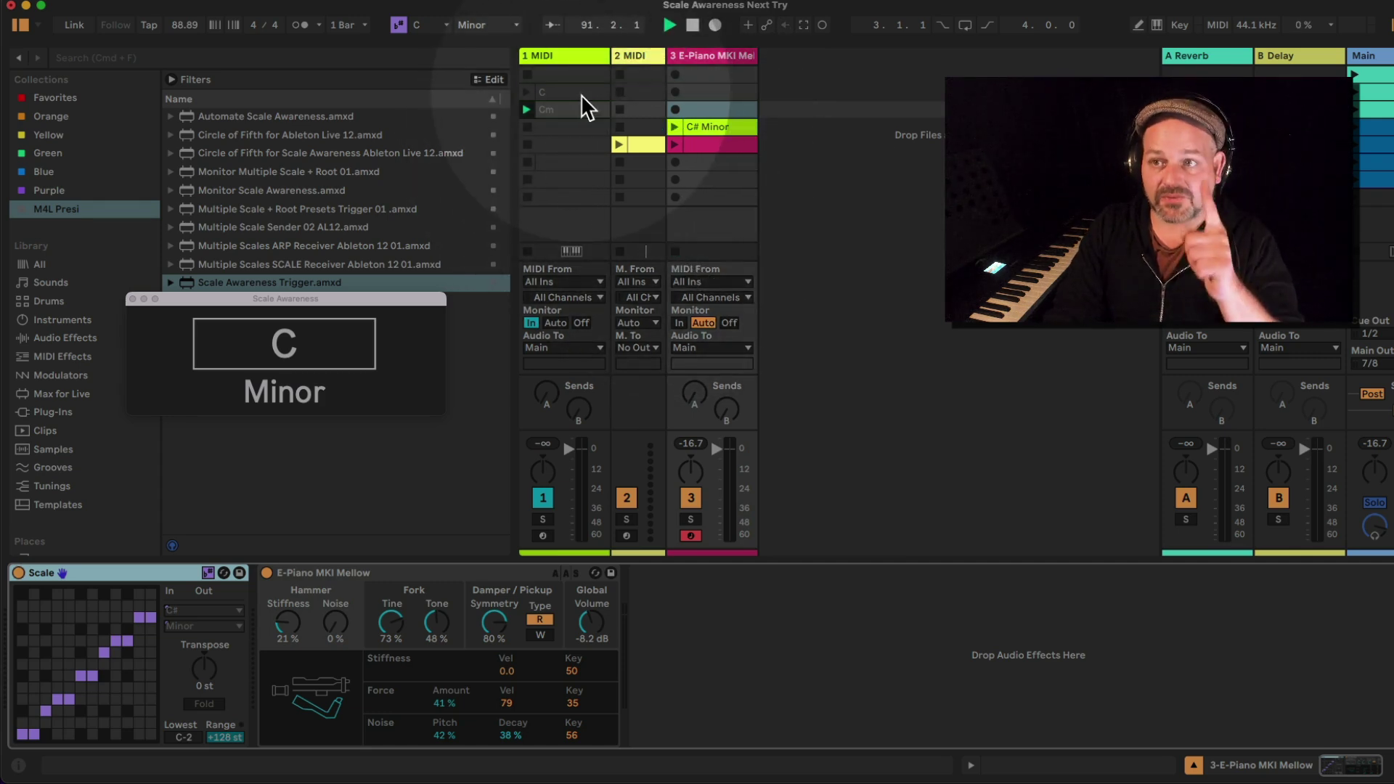
Select the Cm and C clips in turn and inspect the E-Piano track's Scale effect after each.
left_click(577, 109)
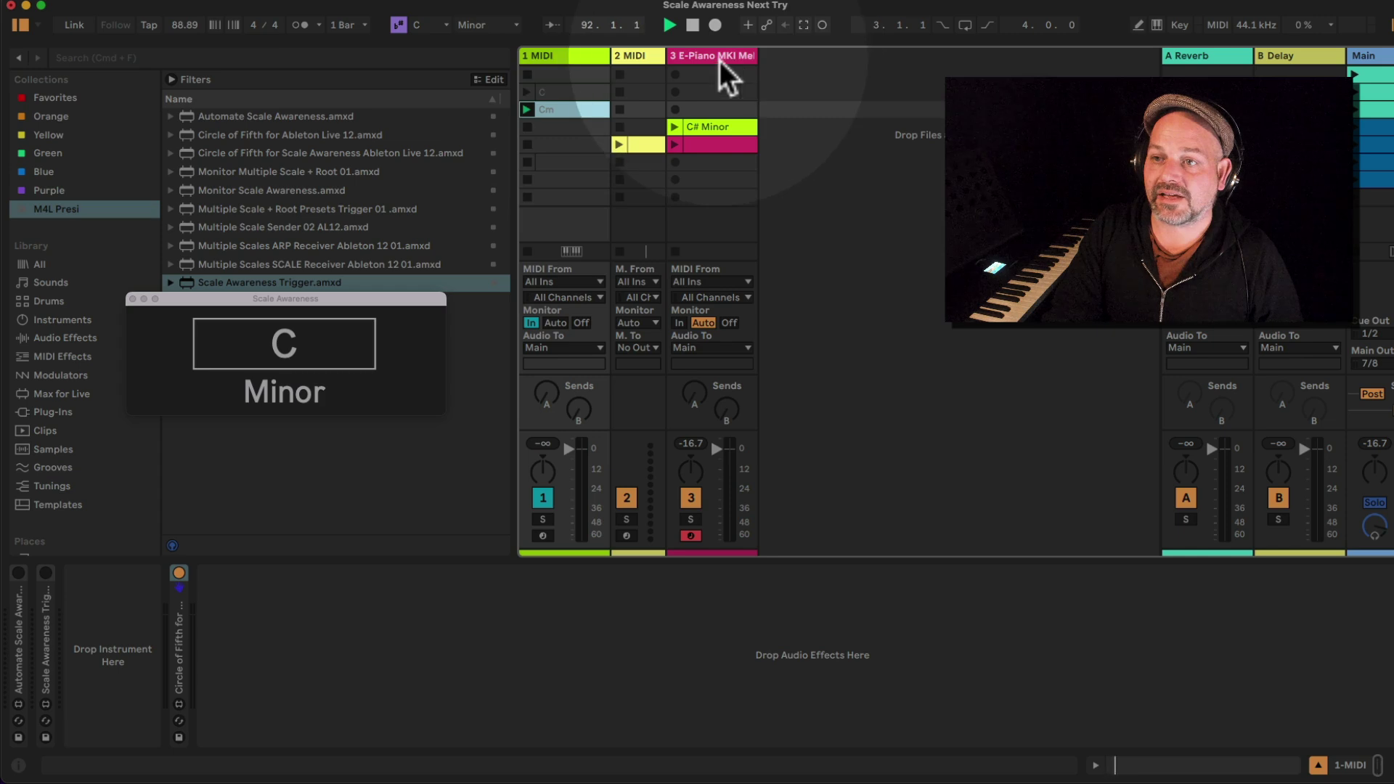
left_click(700, 58)
double_click(701, 59)
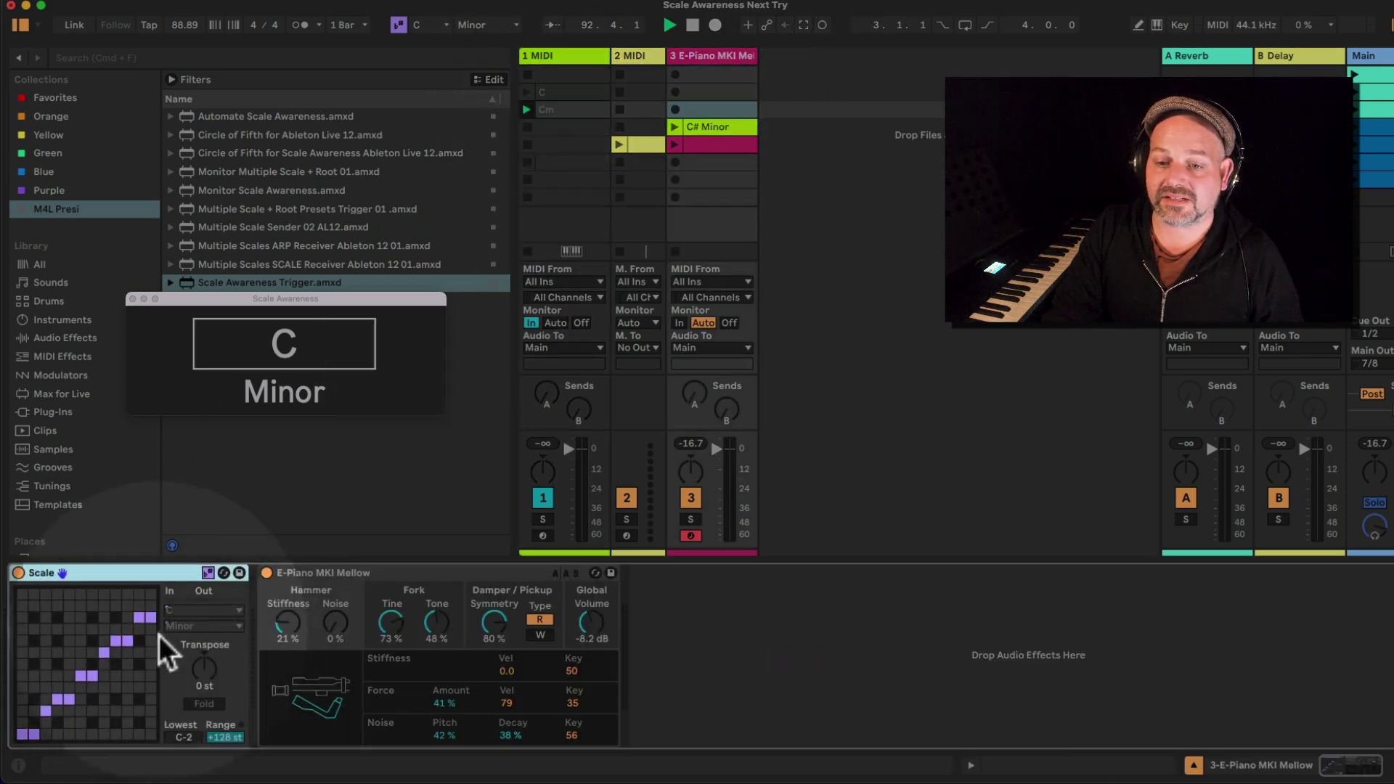
left_click(585, 96)
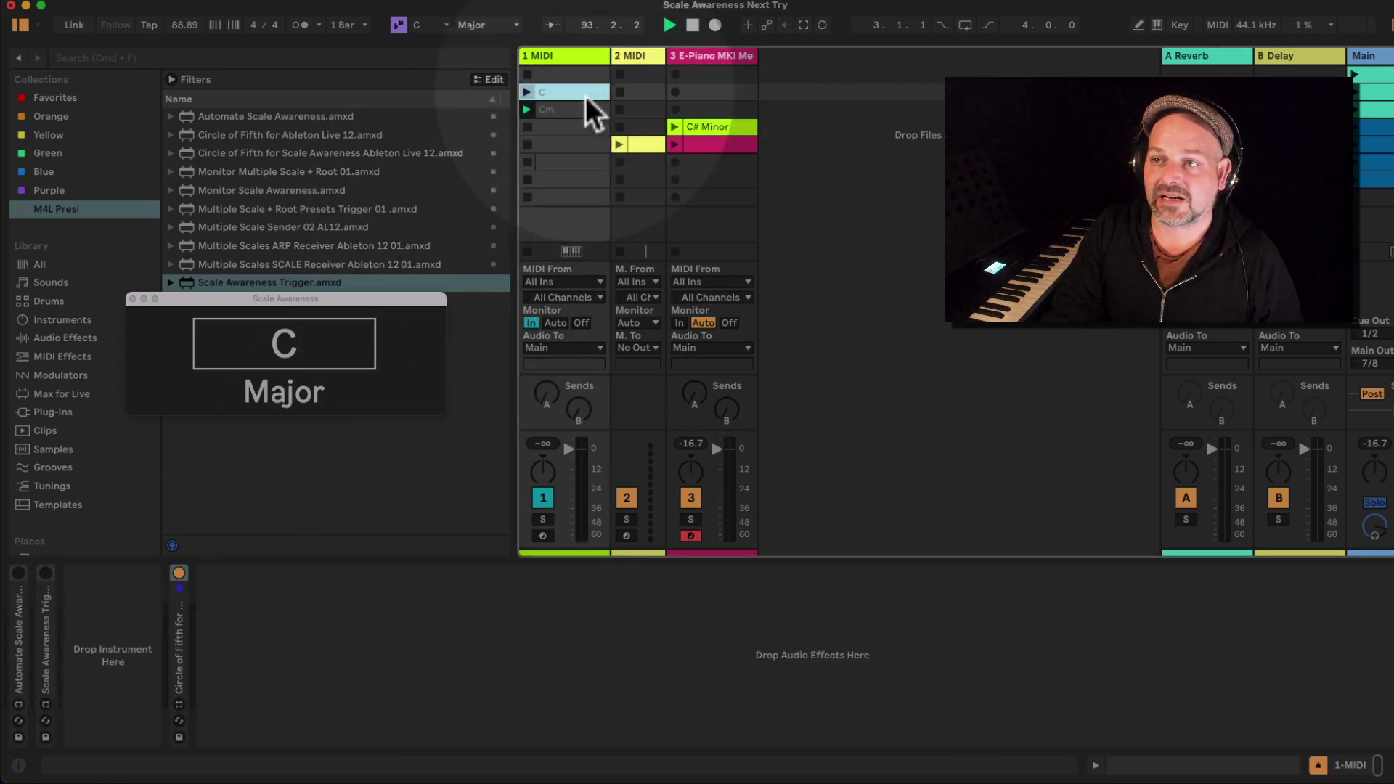
left_click(690, 60)
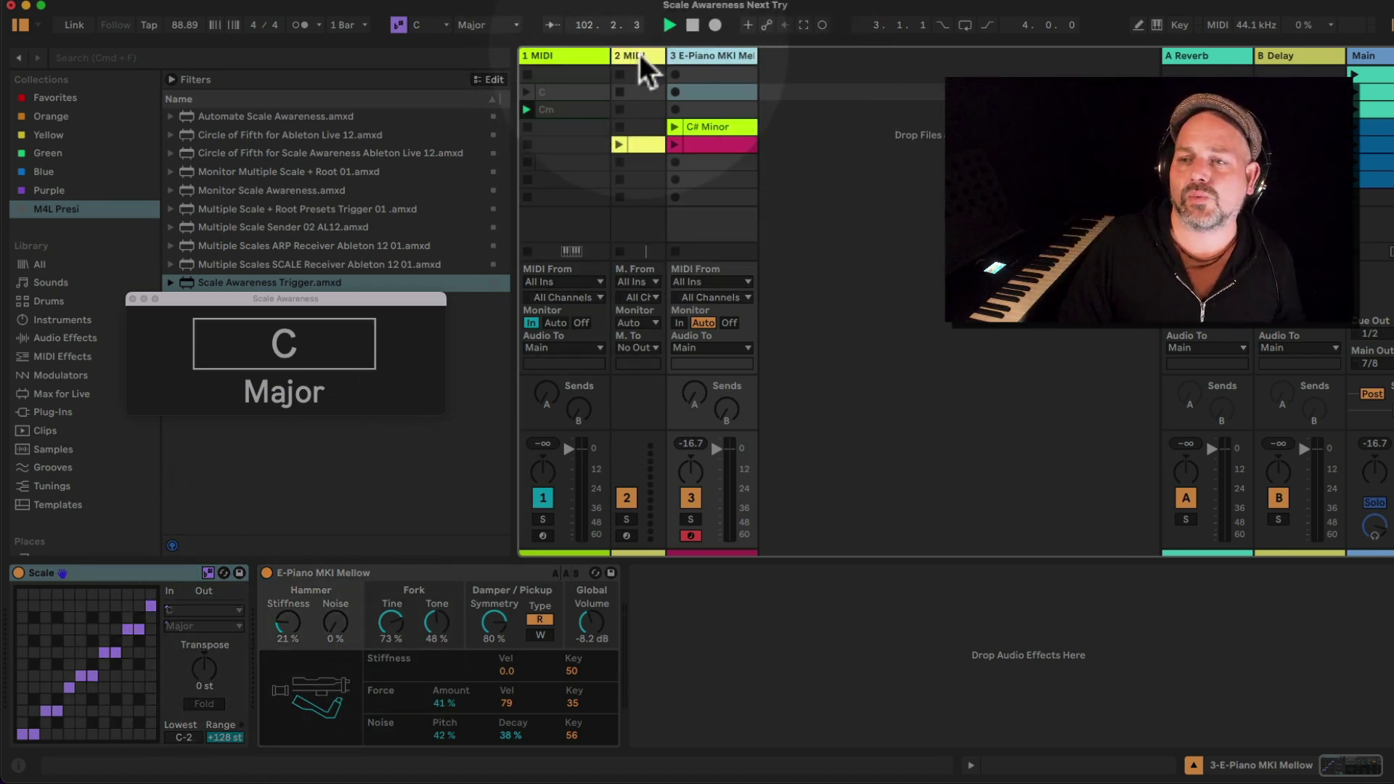
Review the devices on all three tracks, ending with Monitor Scale Awareness on the 2 MIDI track.
left_click(639, 55)
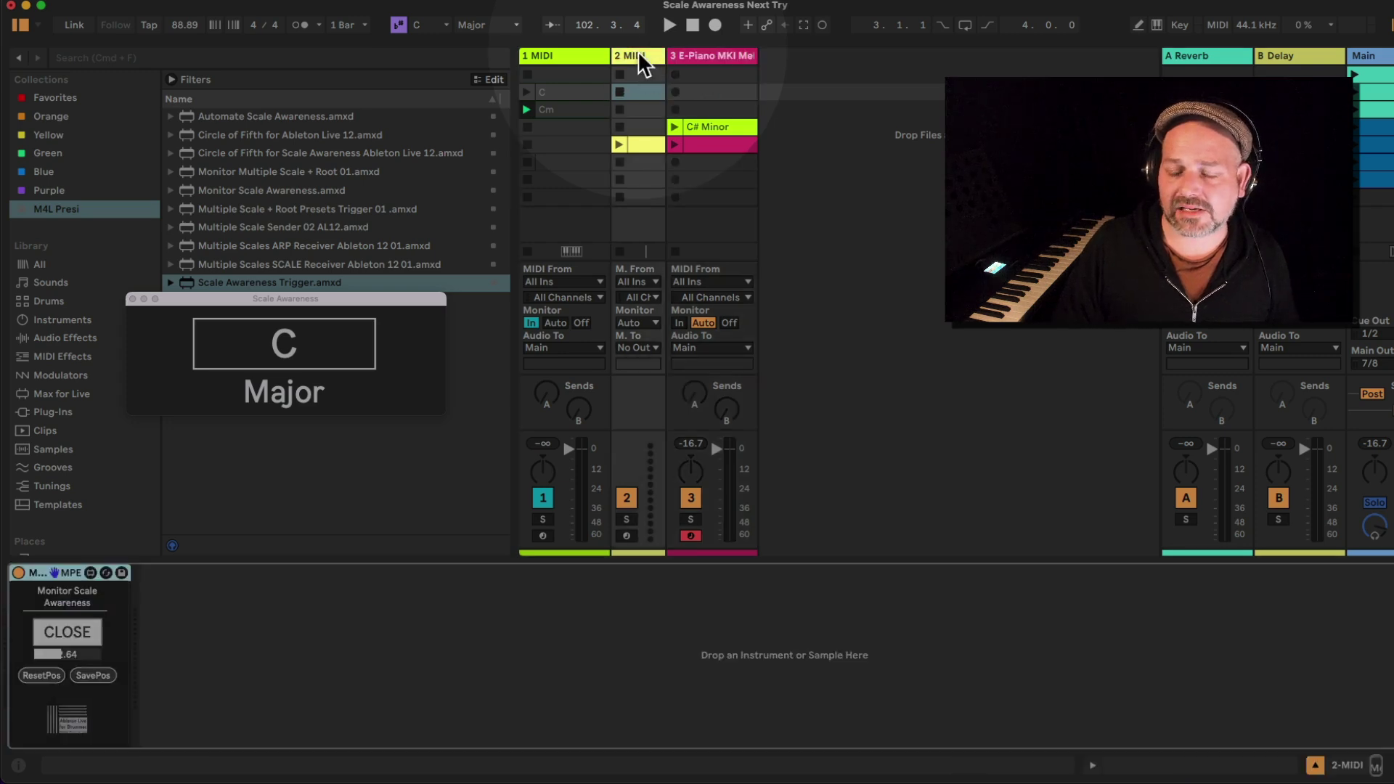
left_click(577, 55)
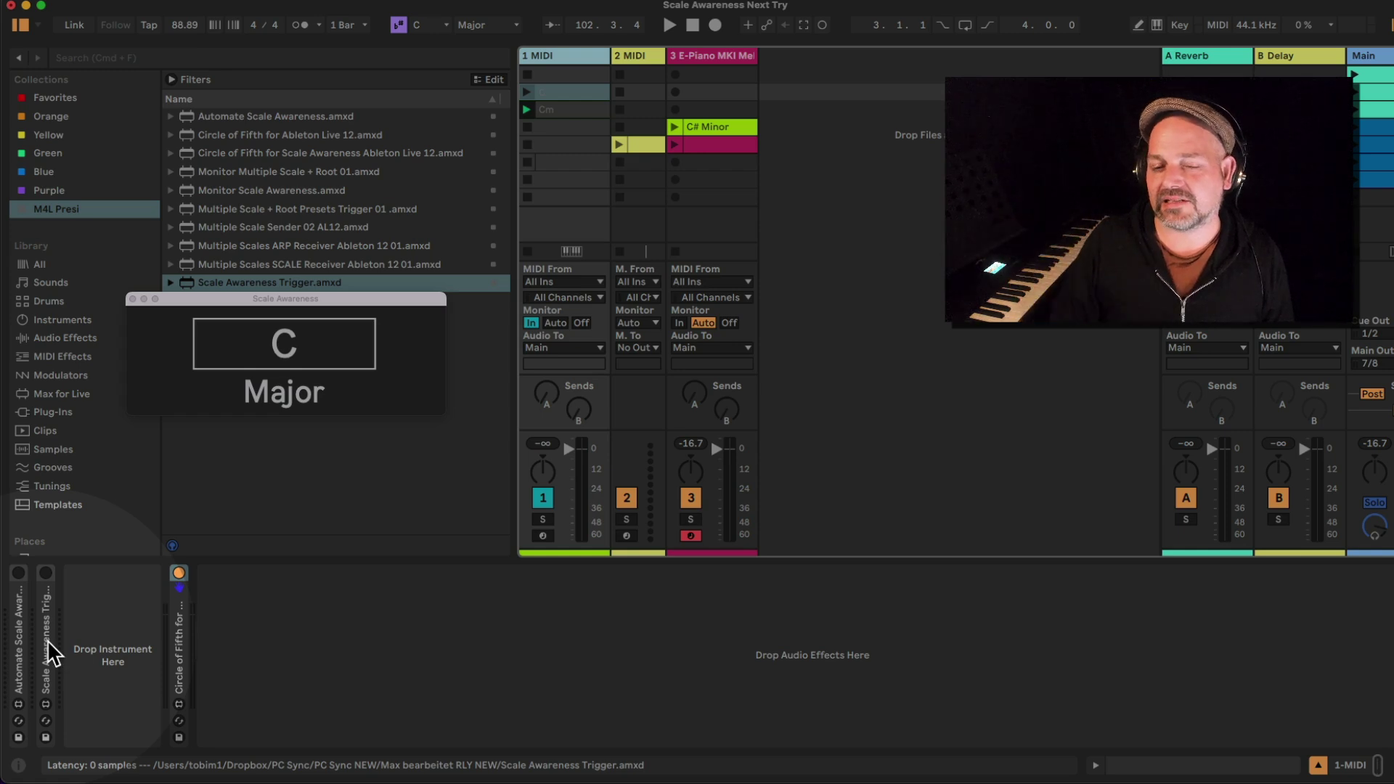
left_click(692, 55)
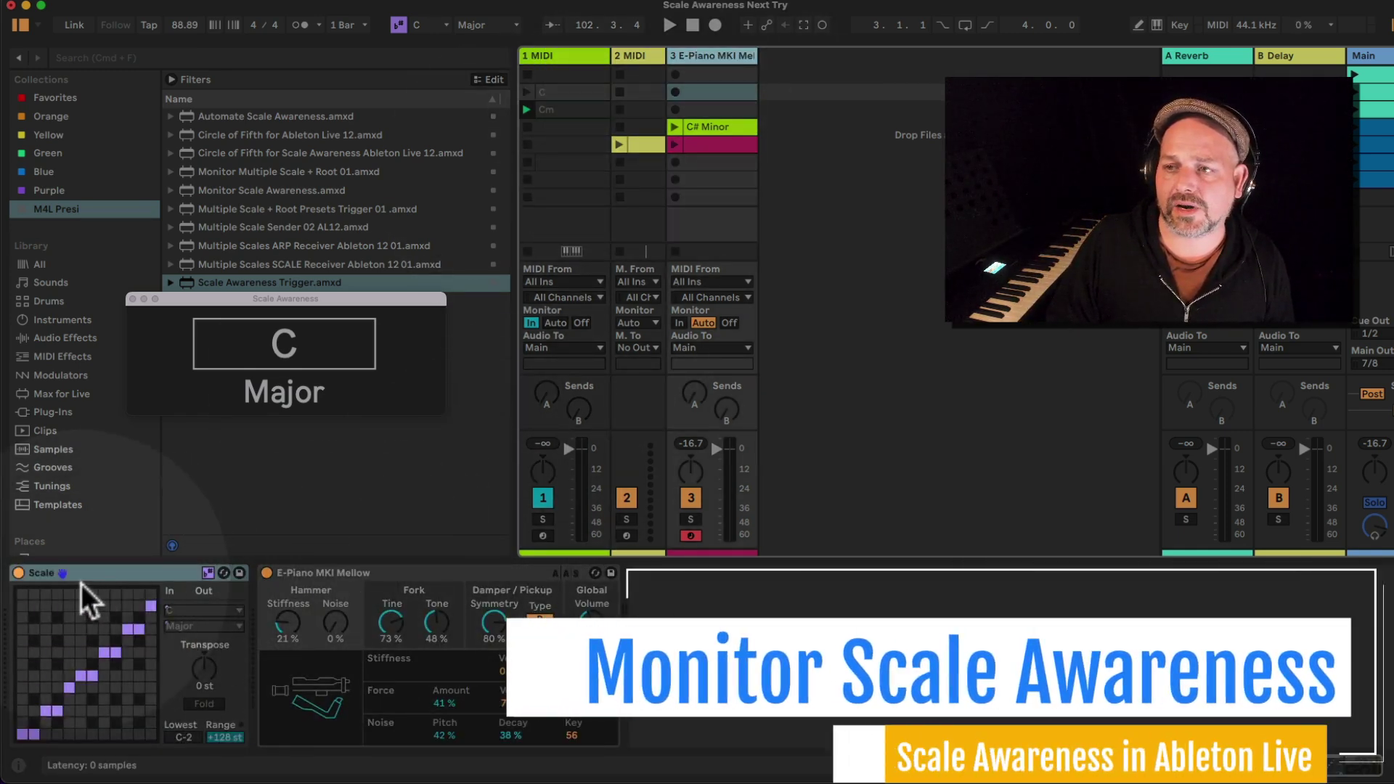
left_click(634, 58)
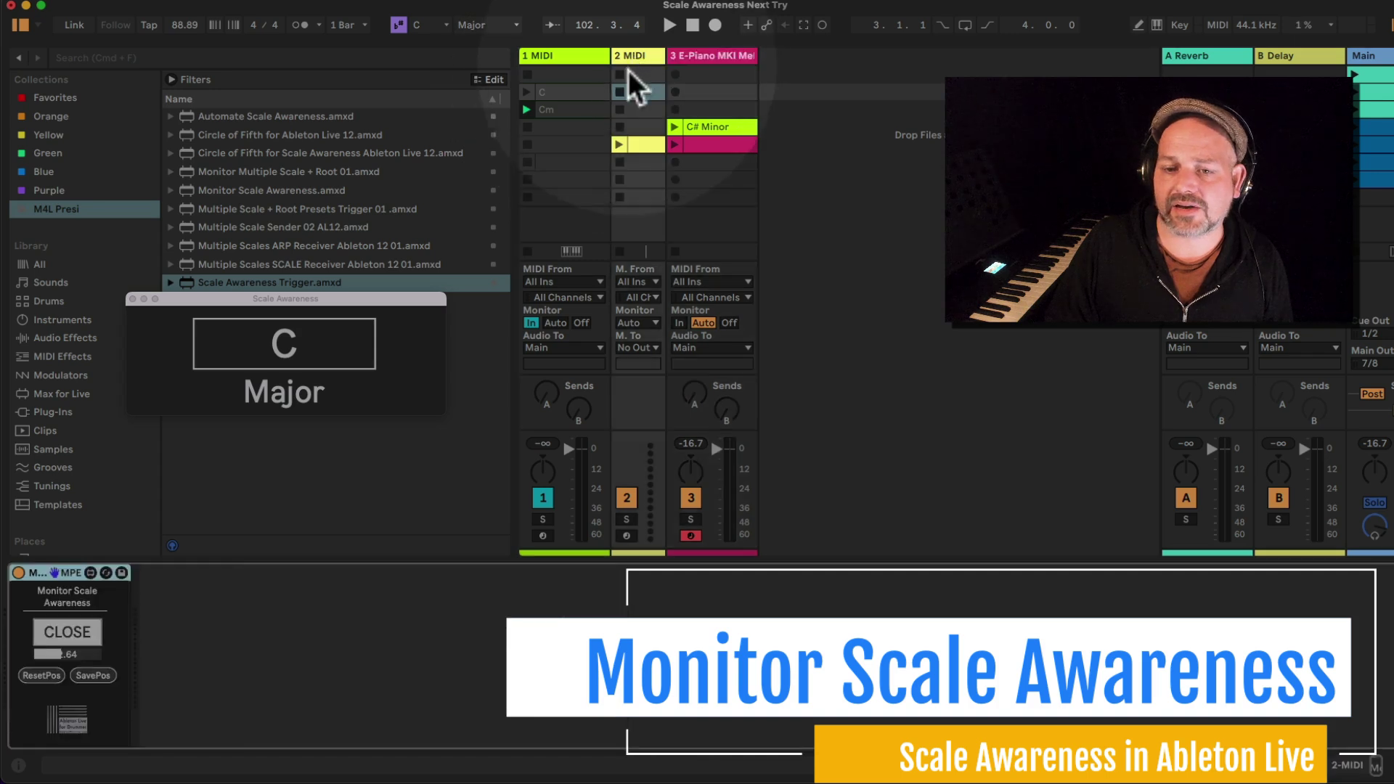
Close and reopen the floating scale display from the Monitor Scale Awareness device.
left_click(78, 629)
left_click(76, 632)
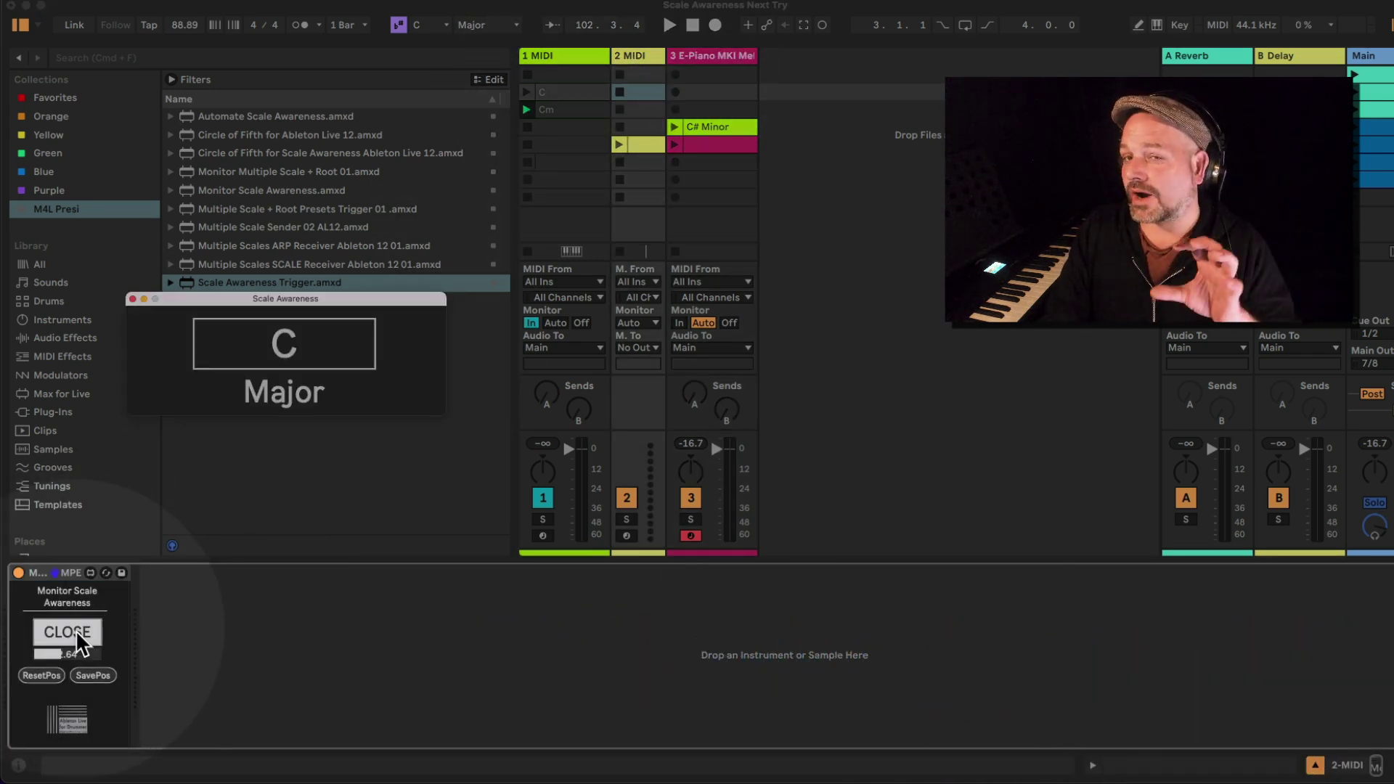
Expand and activate the Automate Scale Awareness device on the 1 MIDI track and inspect its root note choices.
left_click(581, 56)
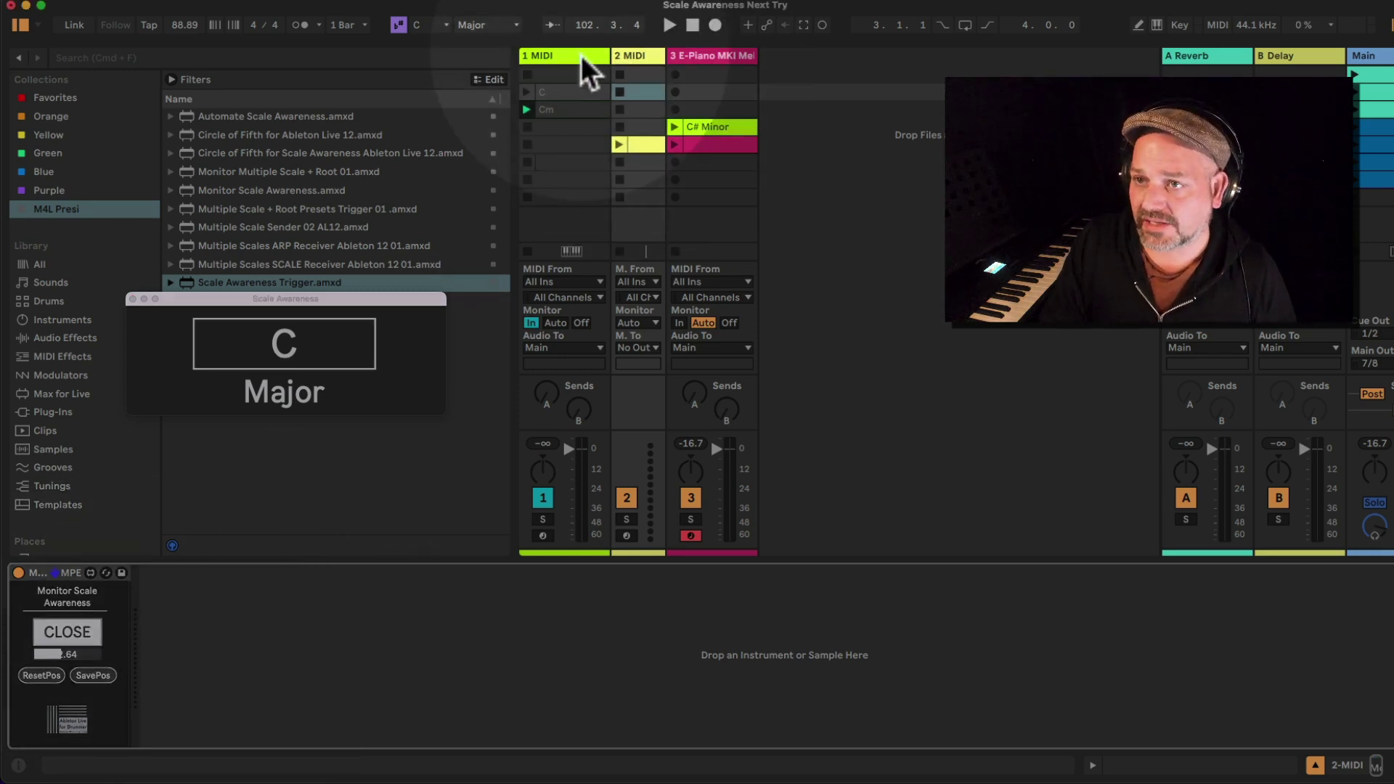
left_click(581, 56)
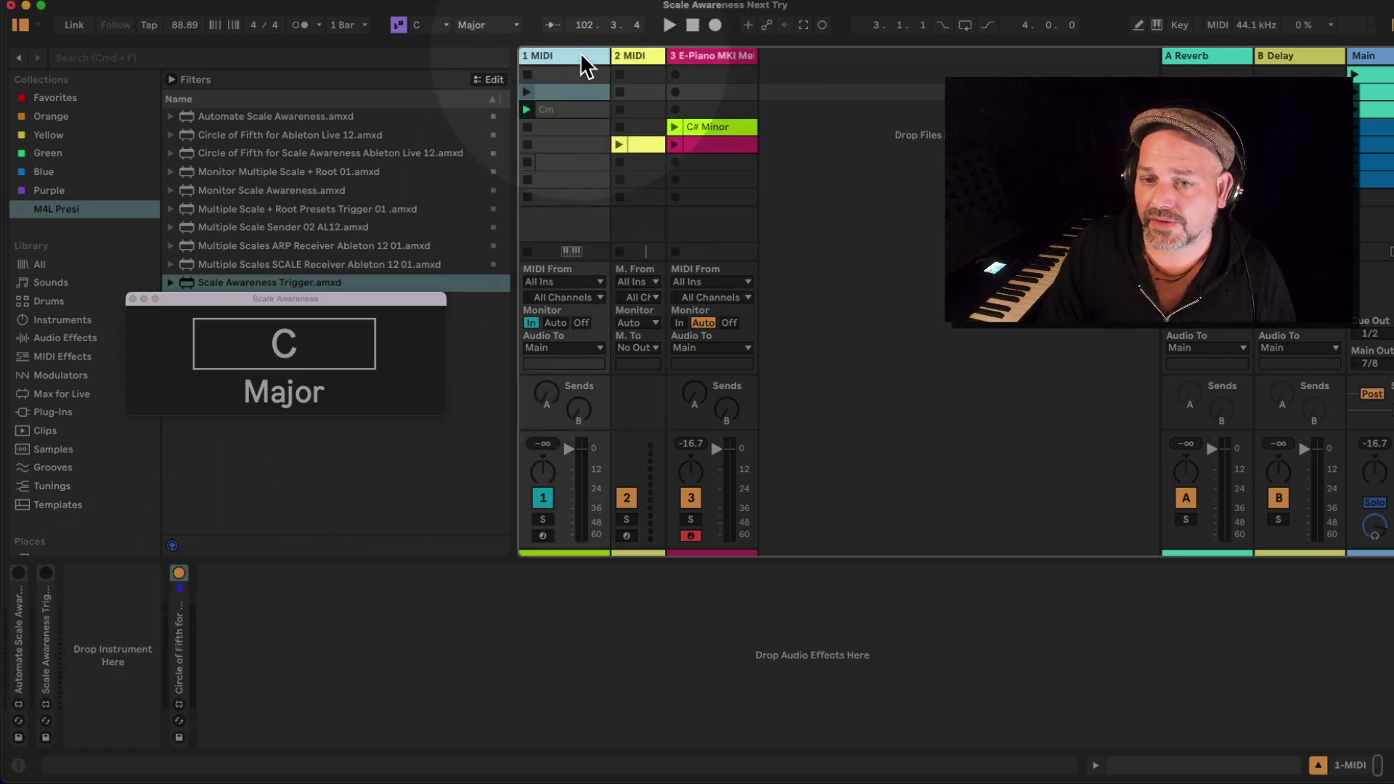
double_click(20, 646)
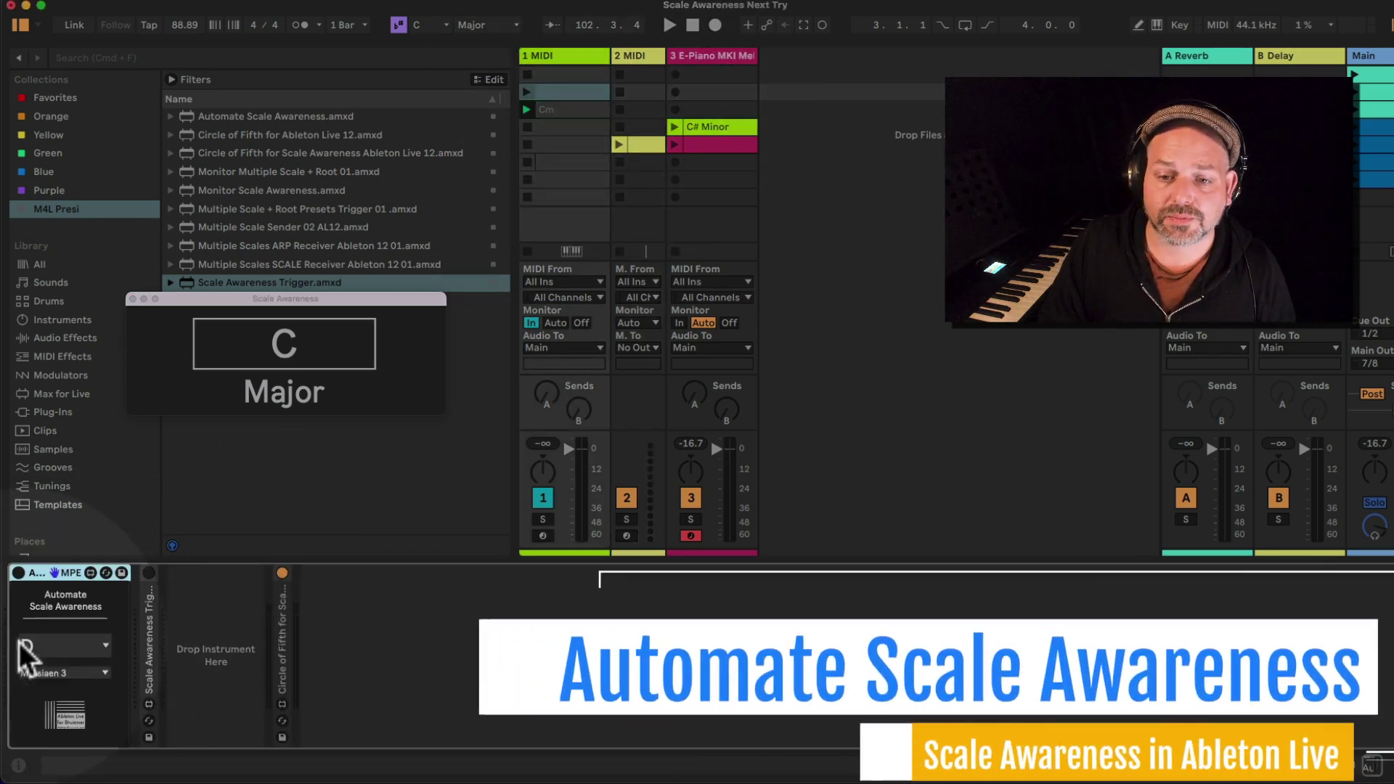
left_click(87, 645)
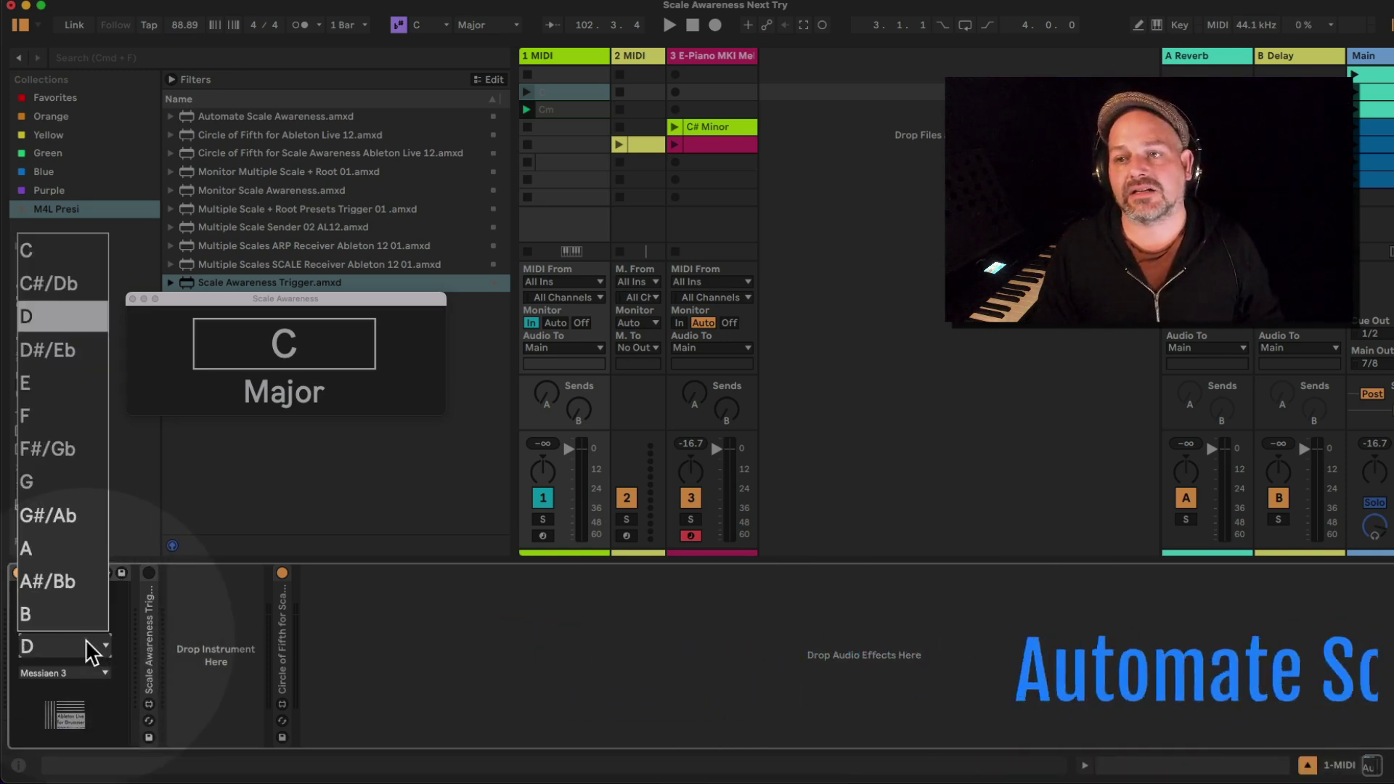
left_click(219, 614)
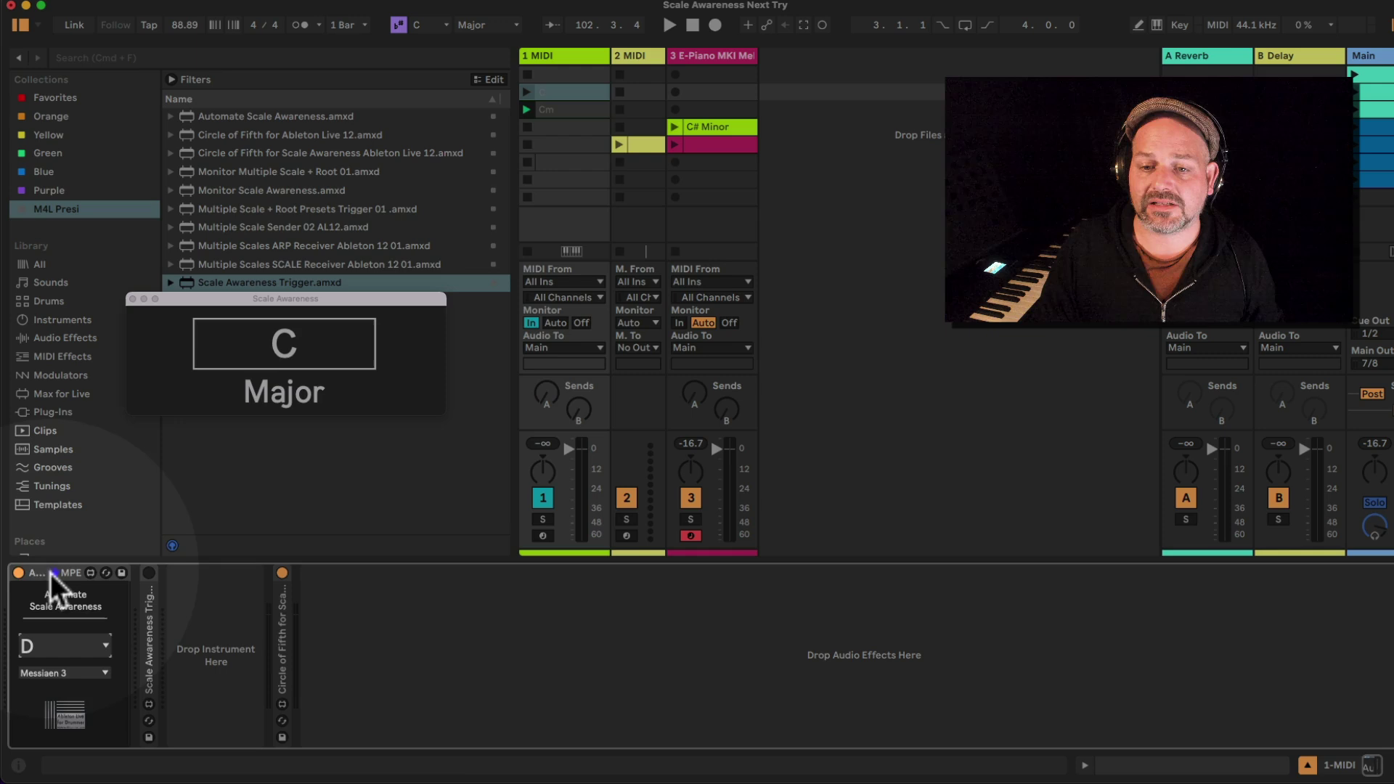
Move the Automate Scale Awareness device to the 2 MIDI track and place that track after the E-Piano track.
left_click_drag(50, 573, 709, 195)
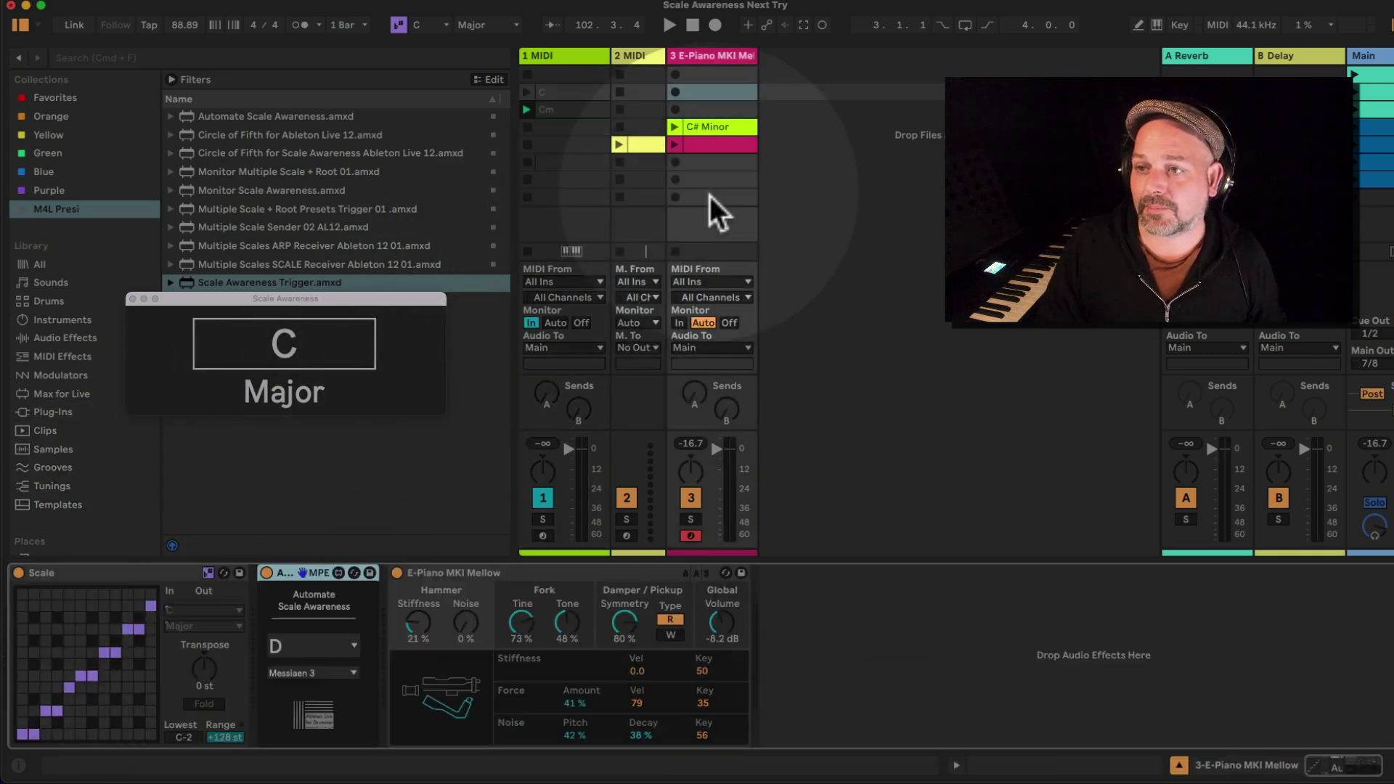
left_click_drag(276, 575, 656, 164)
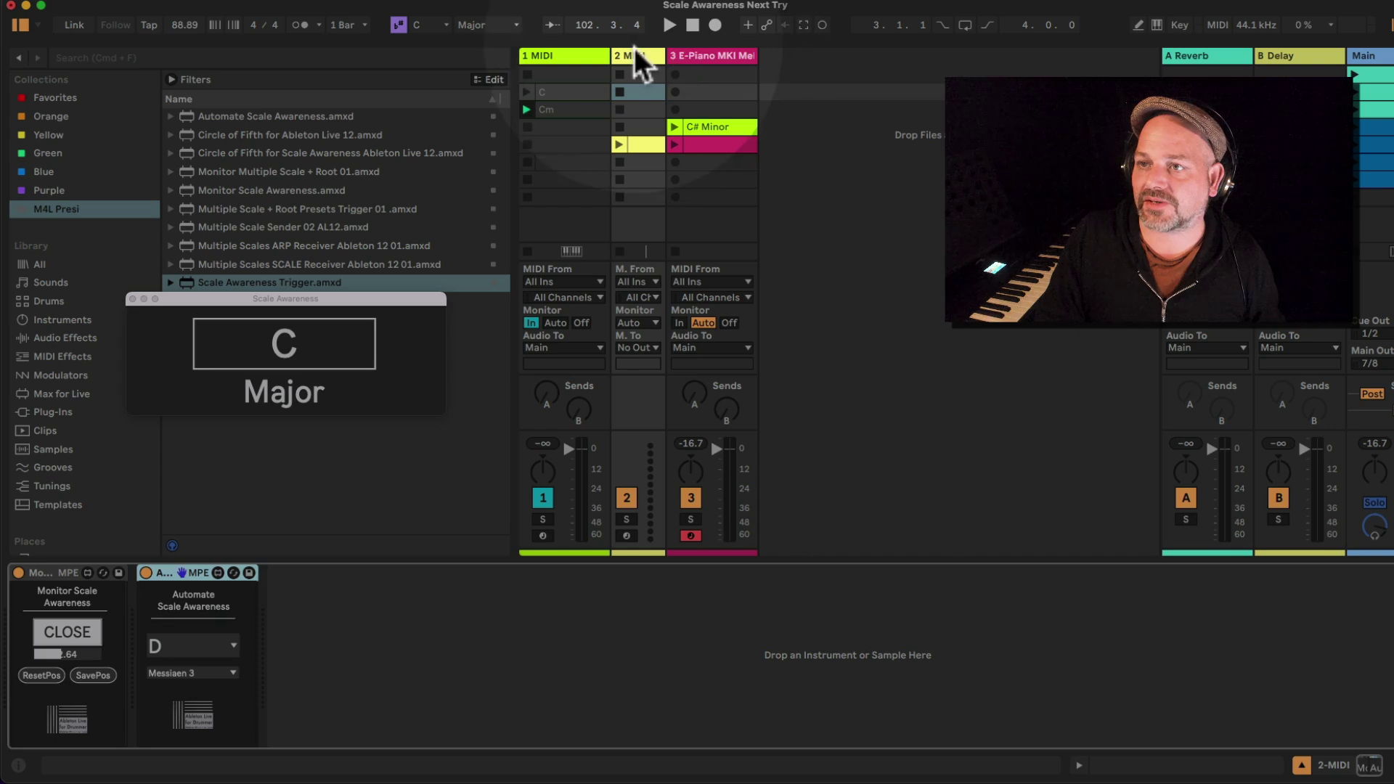
left_click_drag(635, 59, 764, 63)
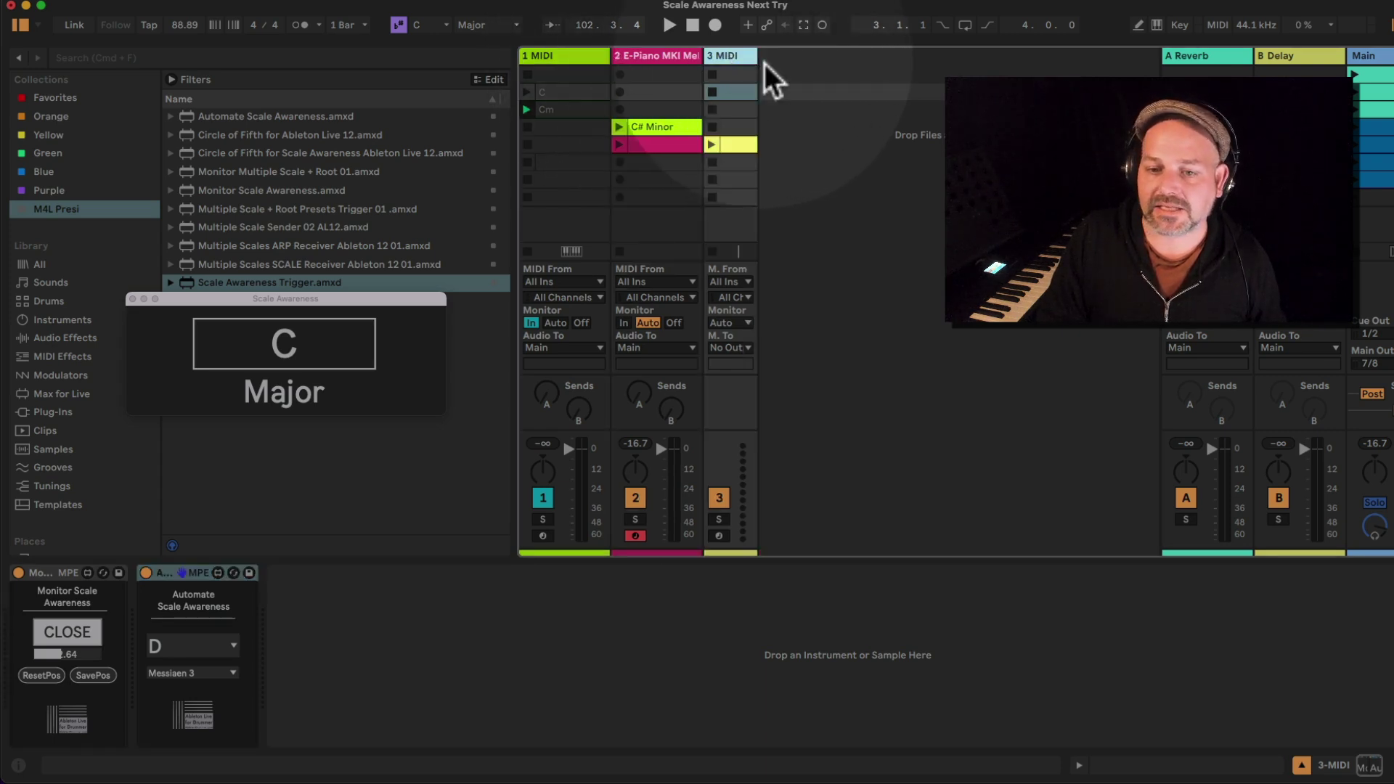
Collapse Monitor Scale Awareness and try root G in Automate Scale Awareness before setting its root to F and scale to Minor.
double_click(42, 575)
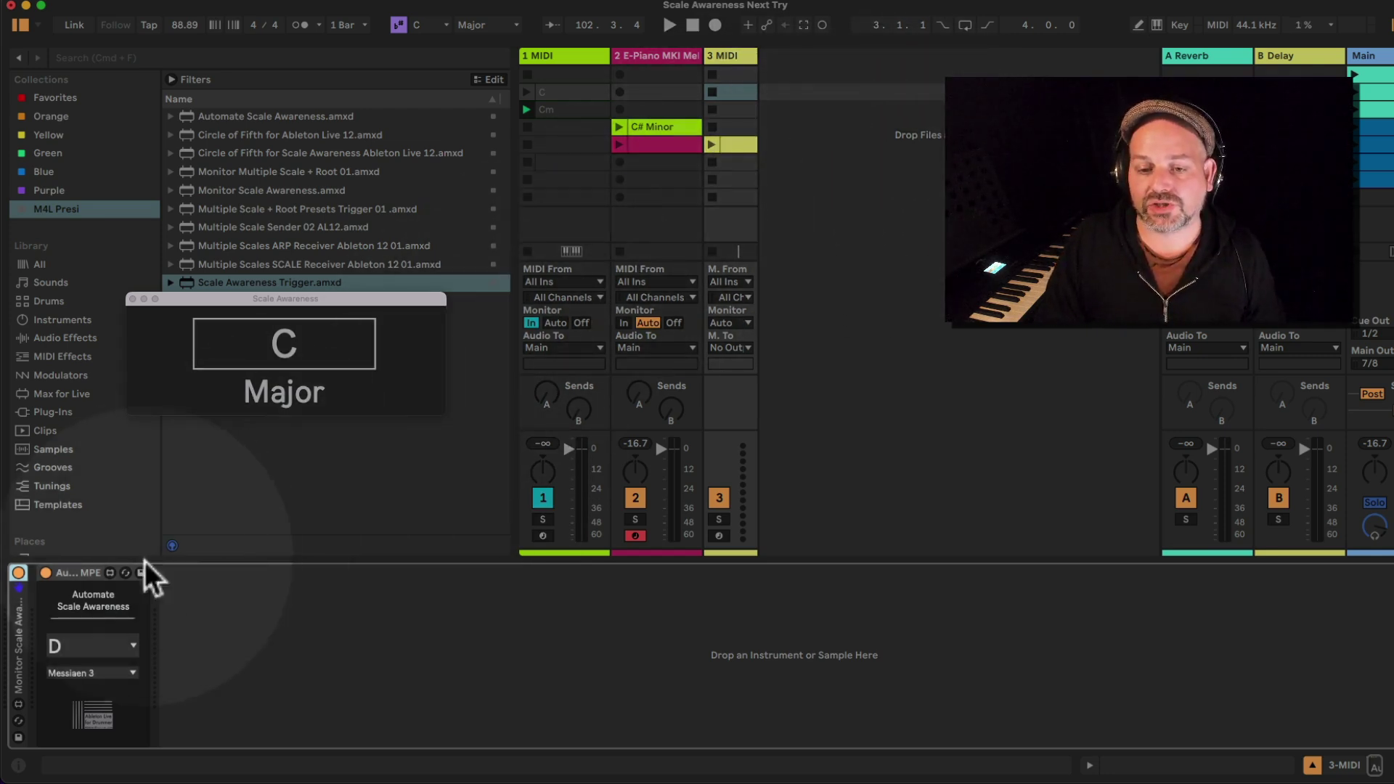
left_click(107, 645)
left_click(72, 482)
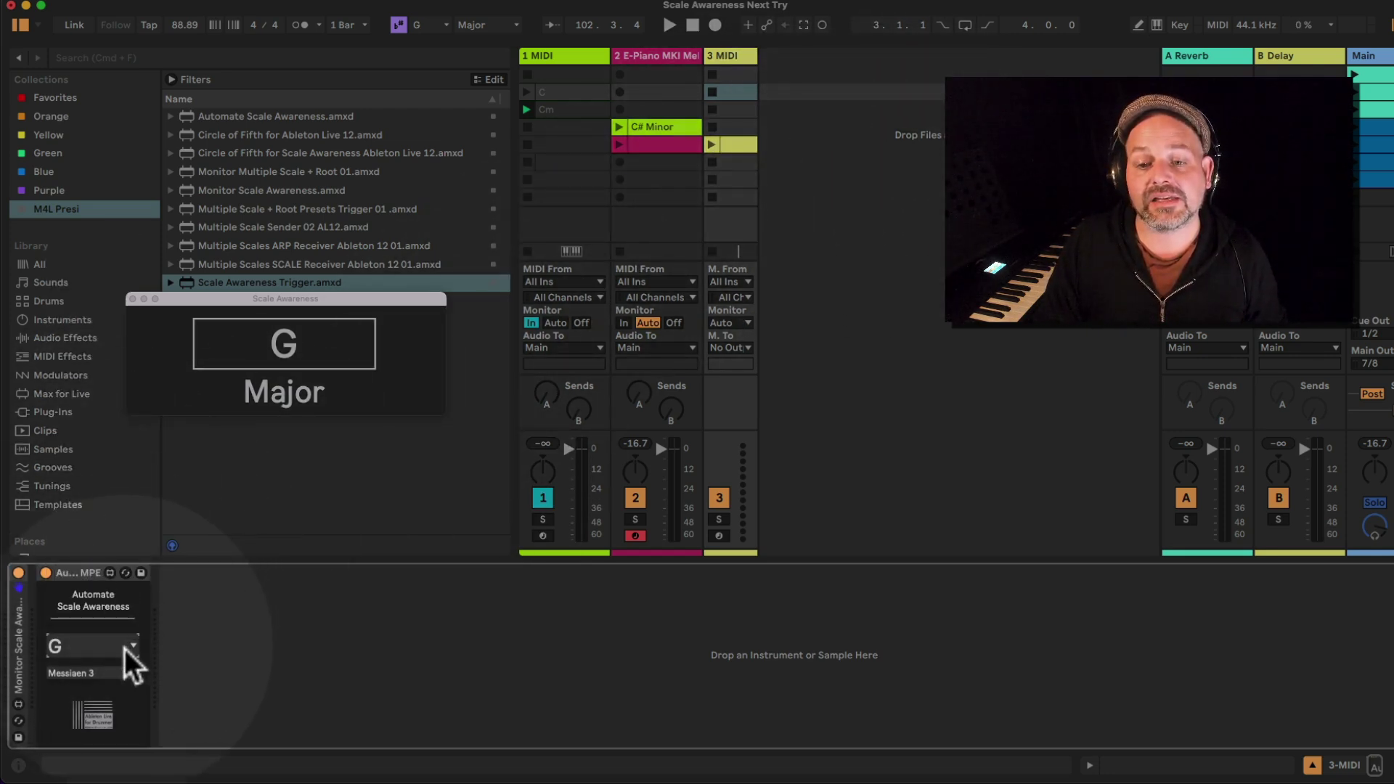
left_click(124, 646)
left_click(113, 411)
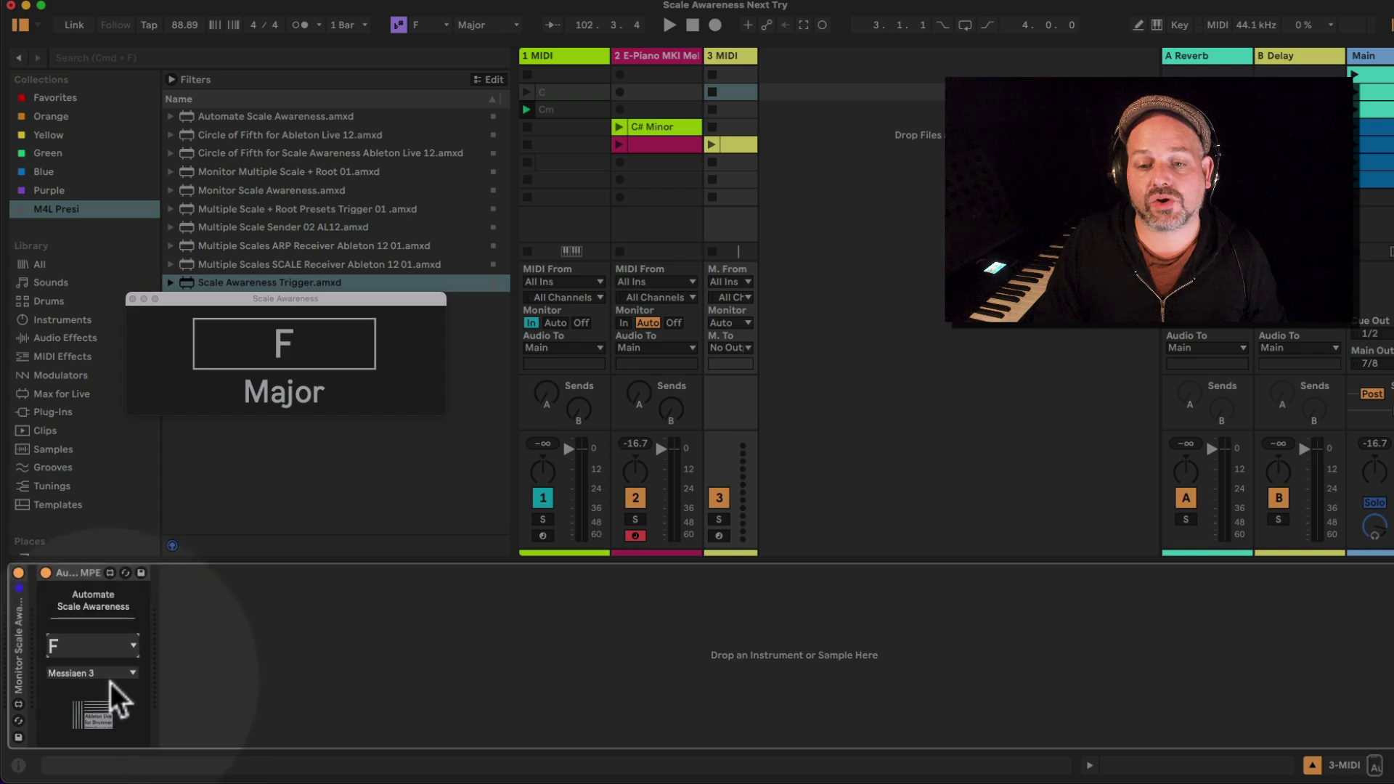
left_click(110, 674)
left_click(80, 144)
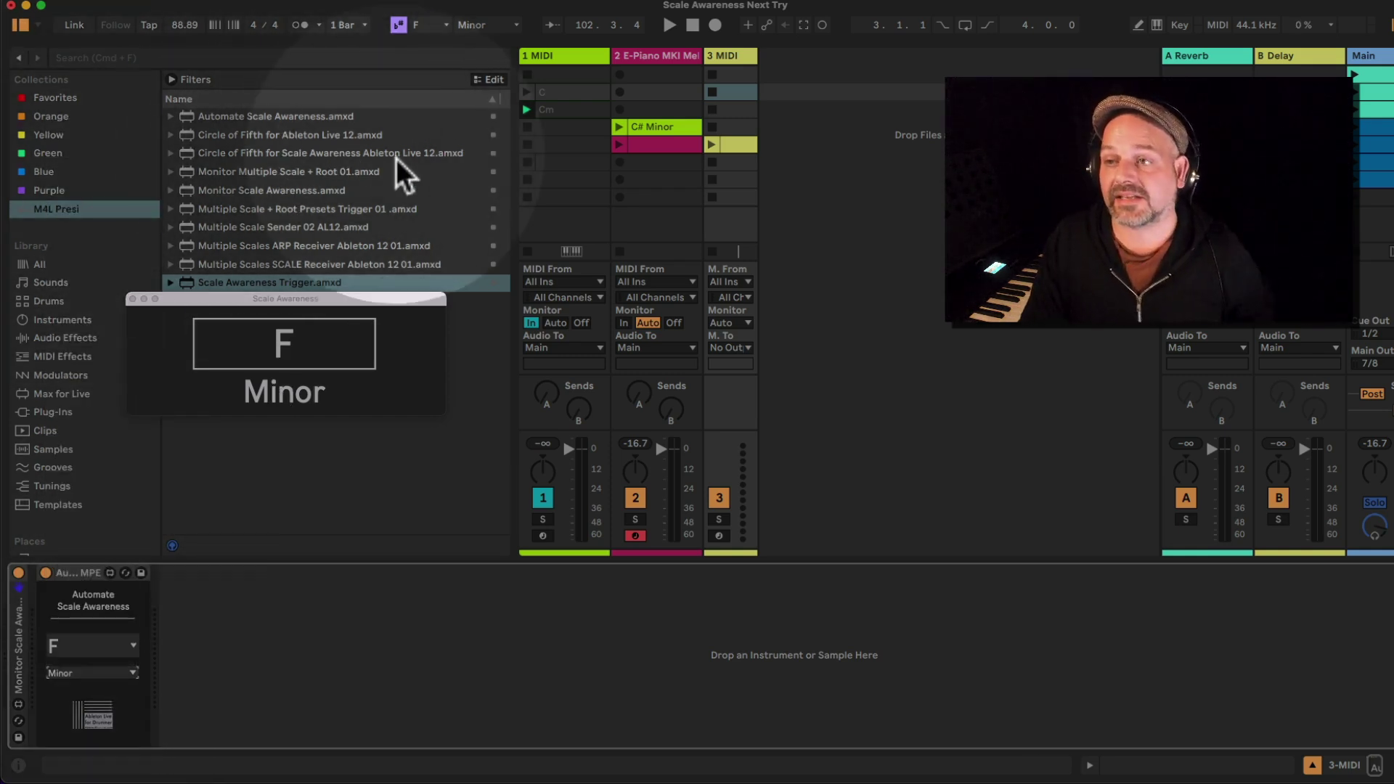
Create a clip in the seventh slot of the 3 MIDI track and draw a Scale envelope that steps up at 1.2.3.
double_click(731, 180)
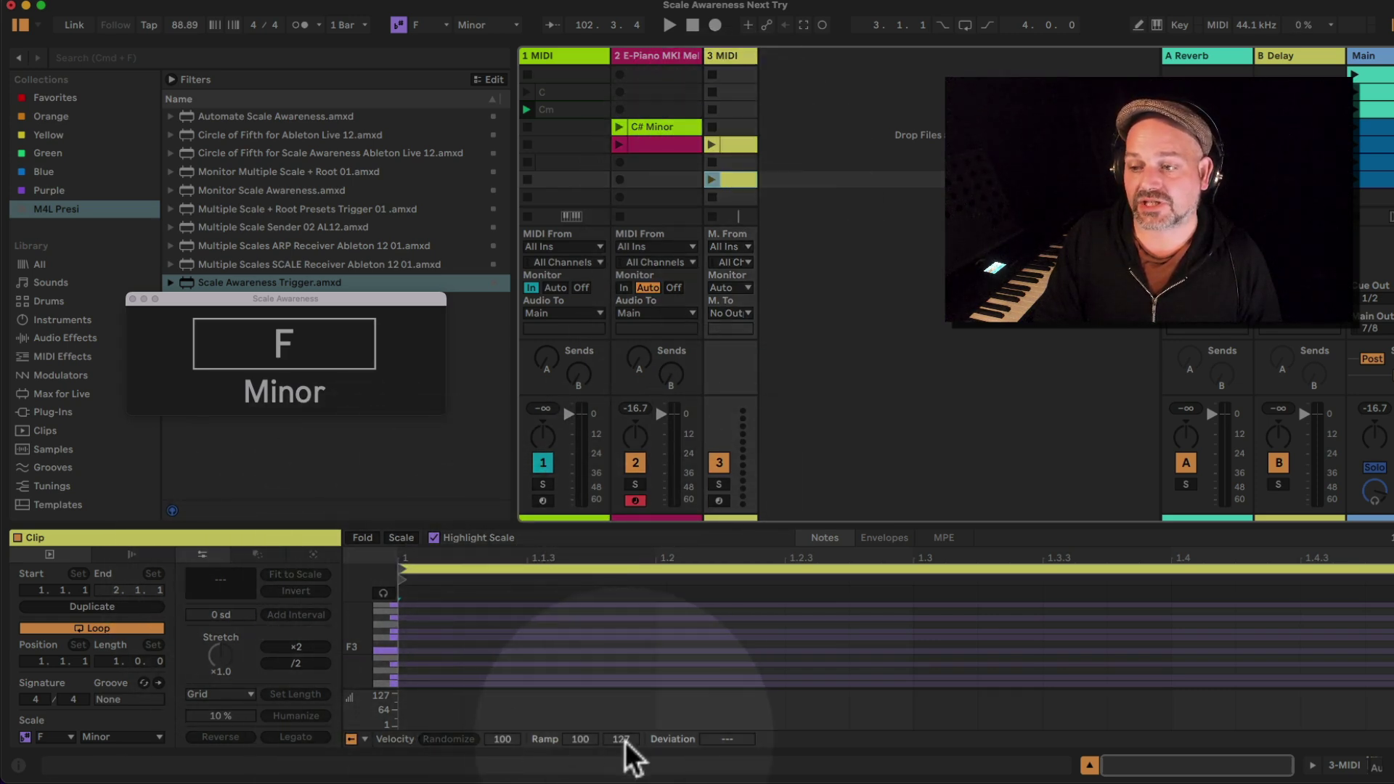
left_click(892, 543)
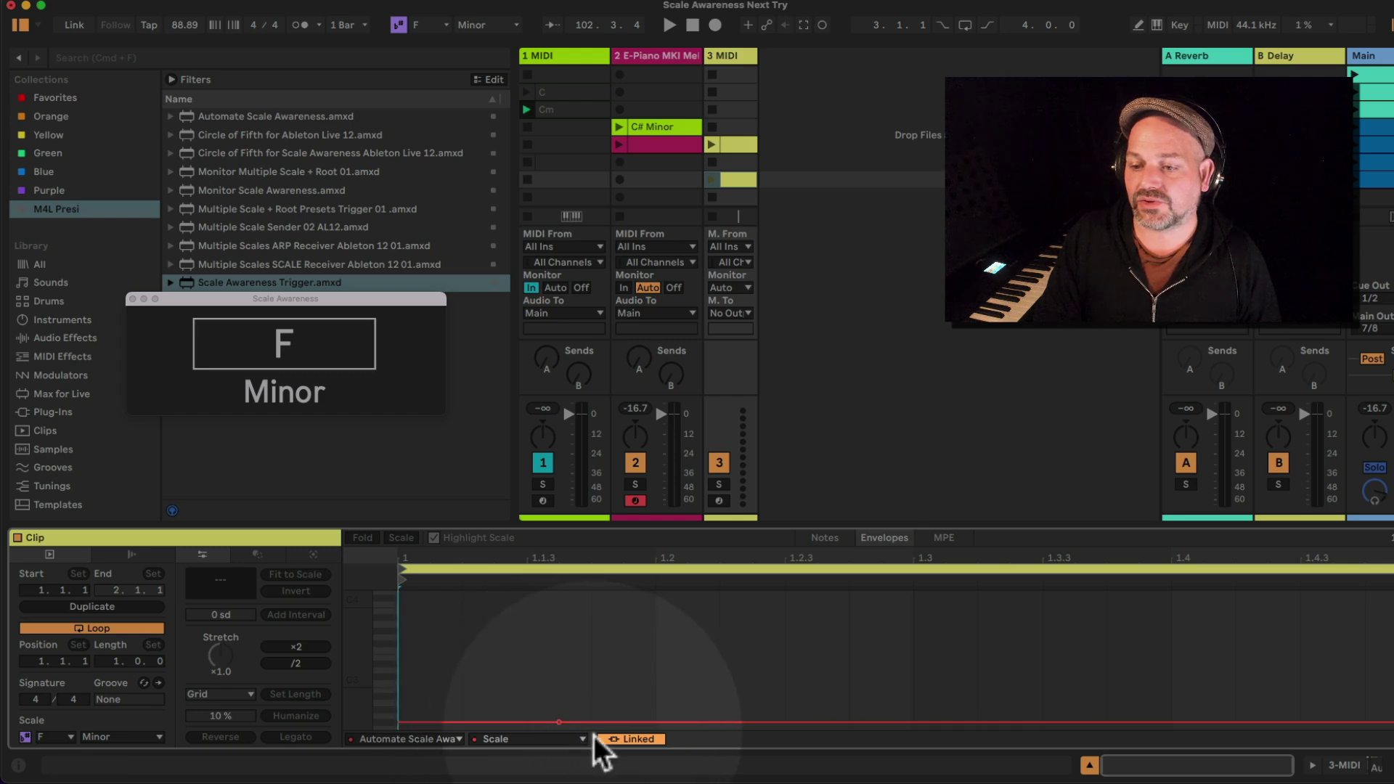
left_click(559, 723)
left_click_drag(590, 723, 785, 667)
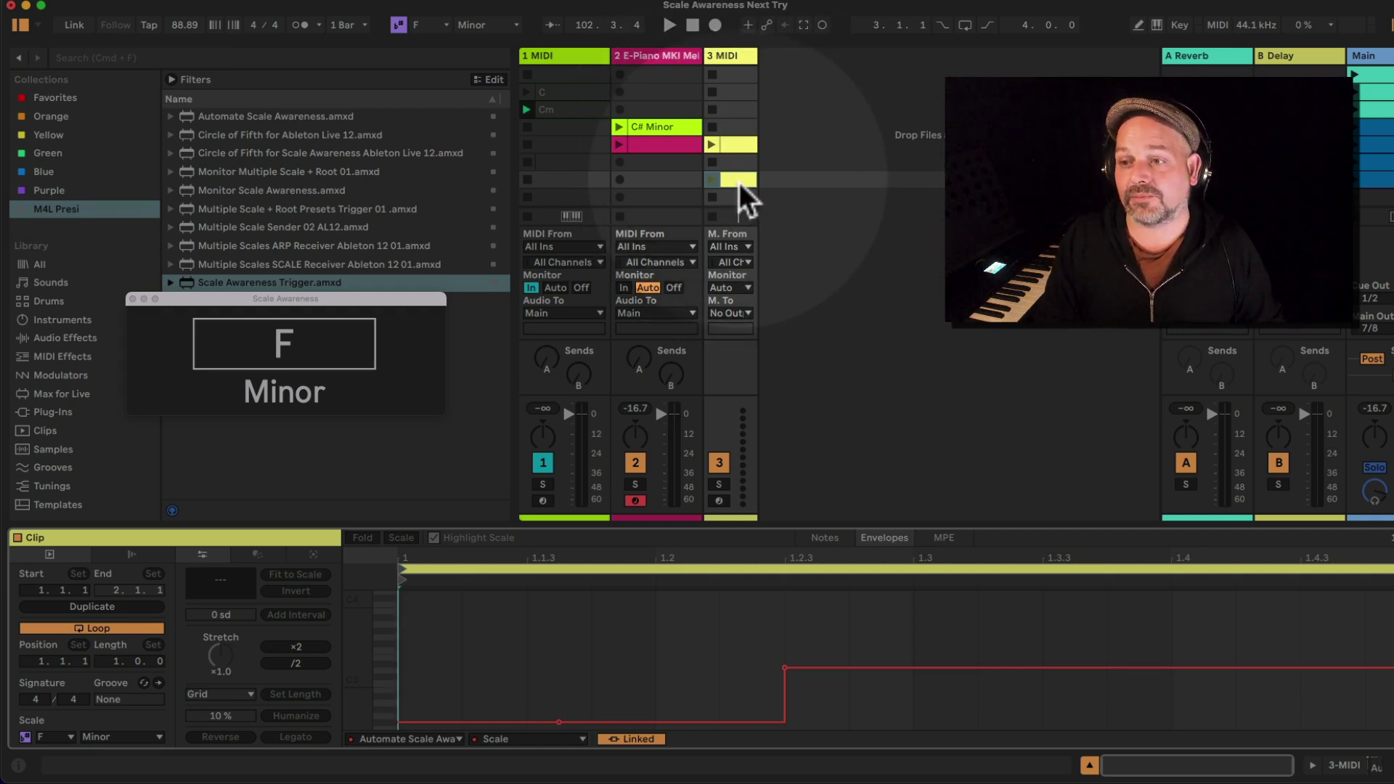
Play the new clip to observe its scale automation, stop playback, and view the devices on the 3 MIDI and E-Piano tracks.
left_click(717, 180)
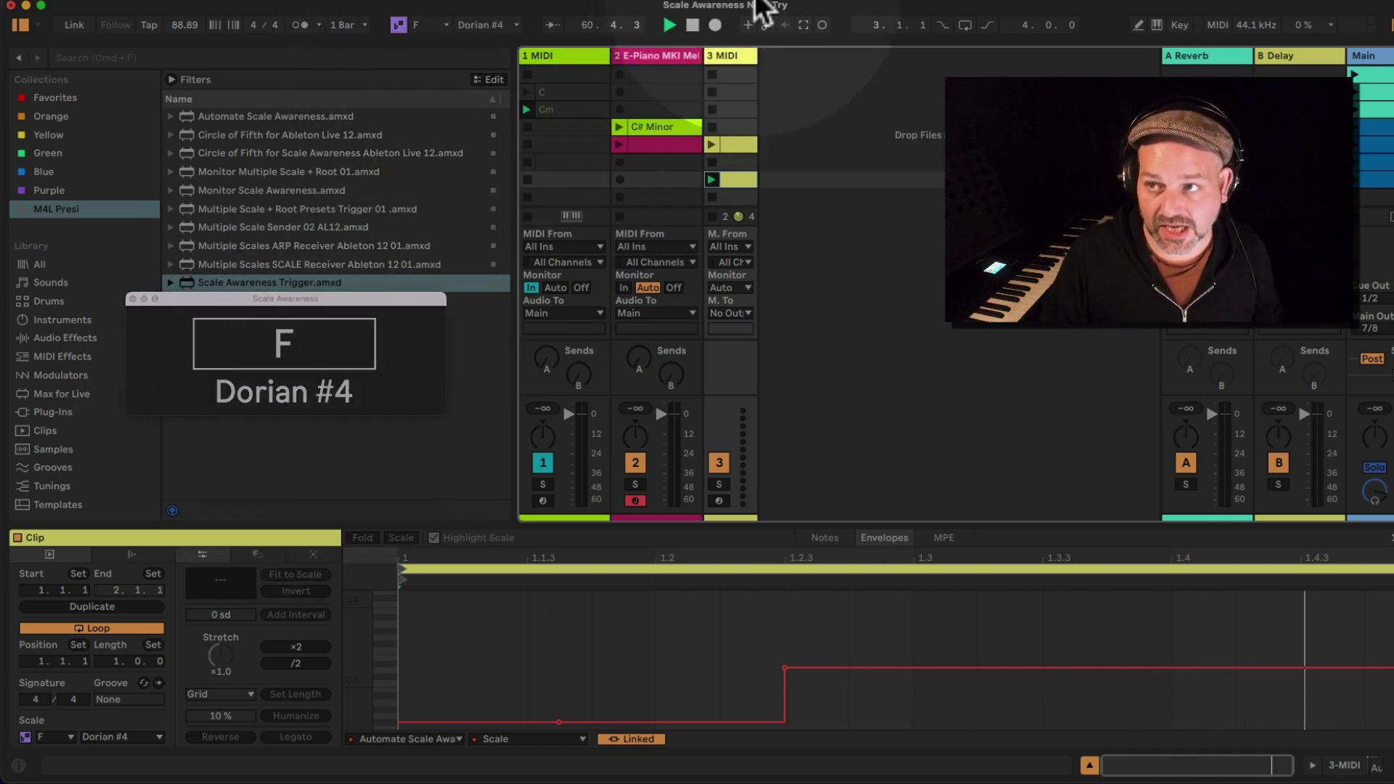
left_click(726, 55)
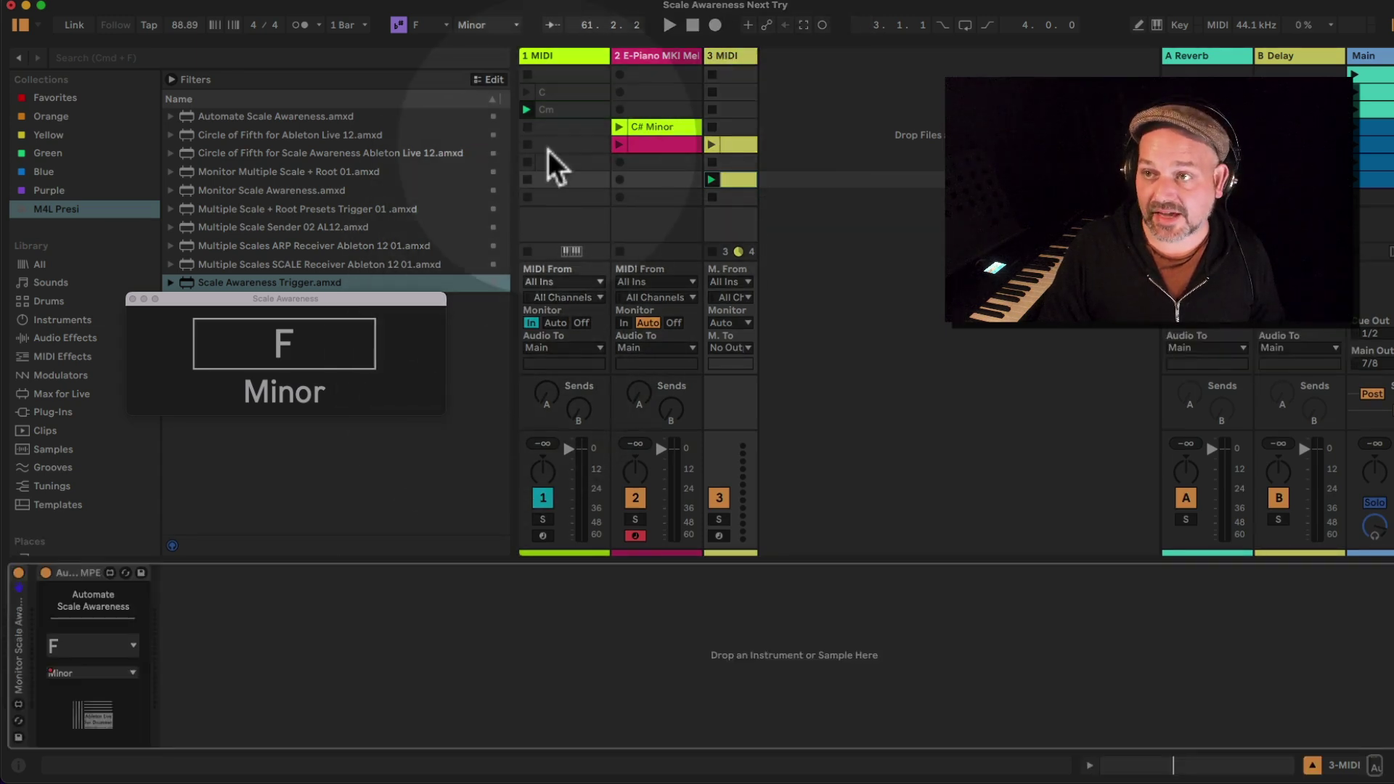
left_click(635, 55)
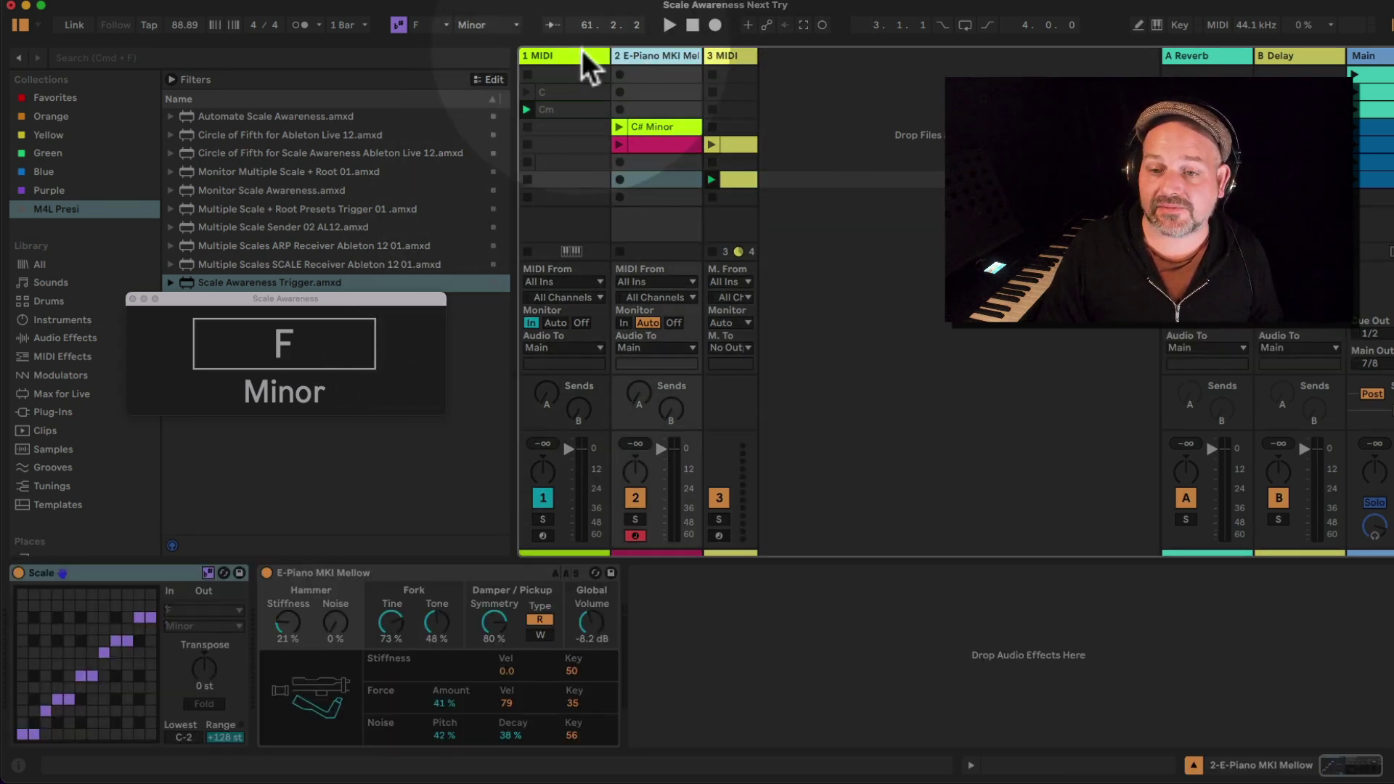
Move Scale Awareness Trigger from the 1 MIDI track to the 3 MIDI track, expanding and activating it with Automate Scale Awareness collapsed and off.
left_click(587, 58)
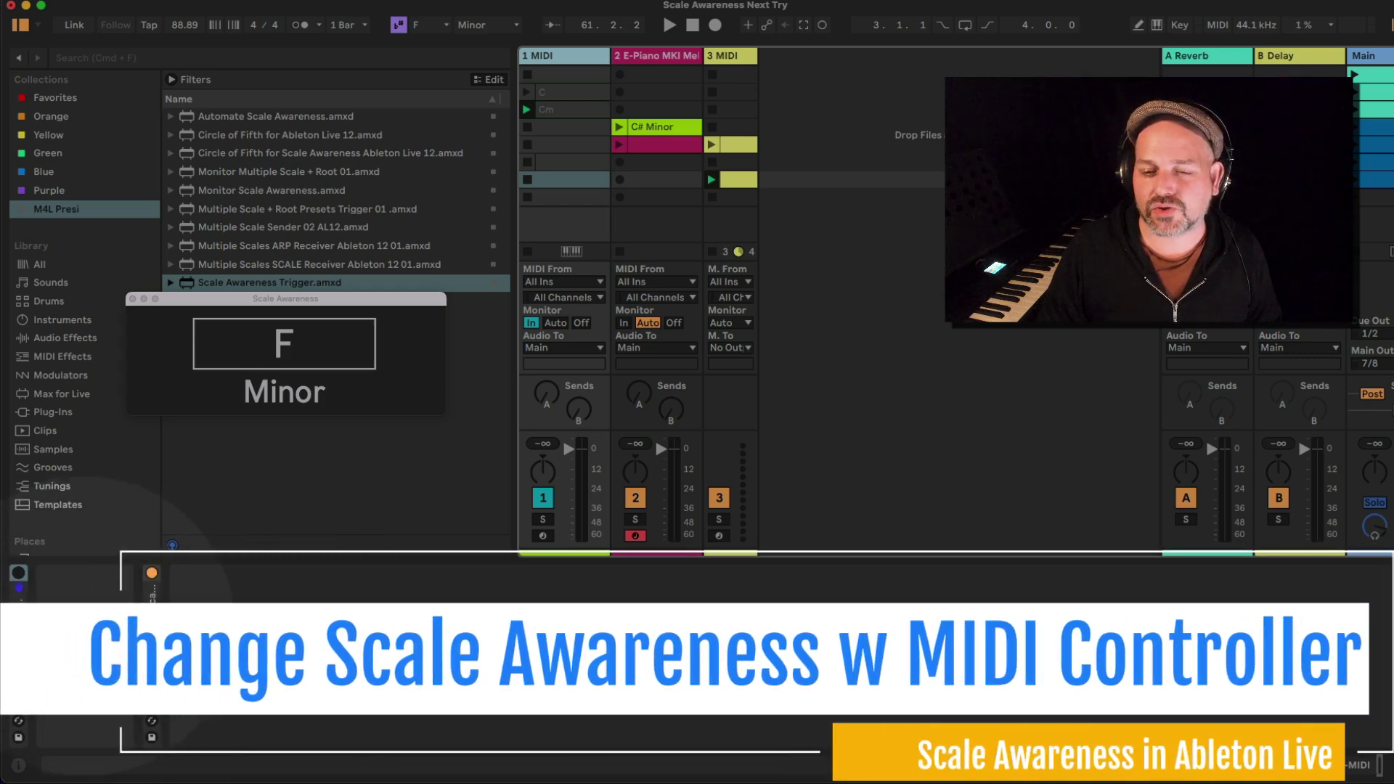
left_click_drag(19, 649, 729, 235)
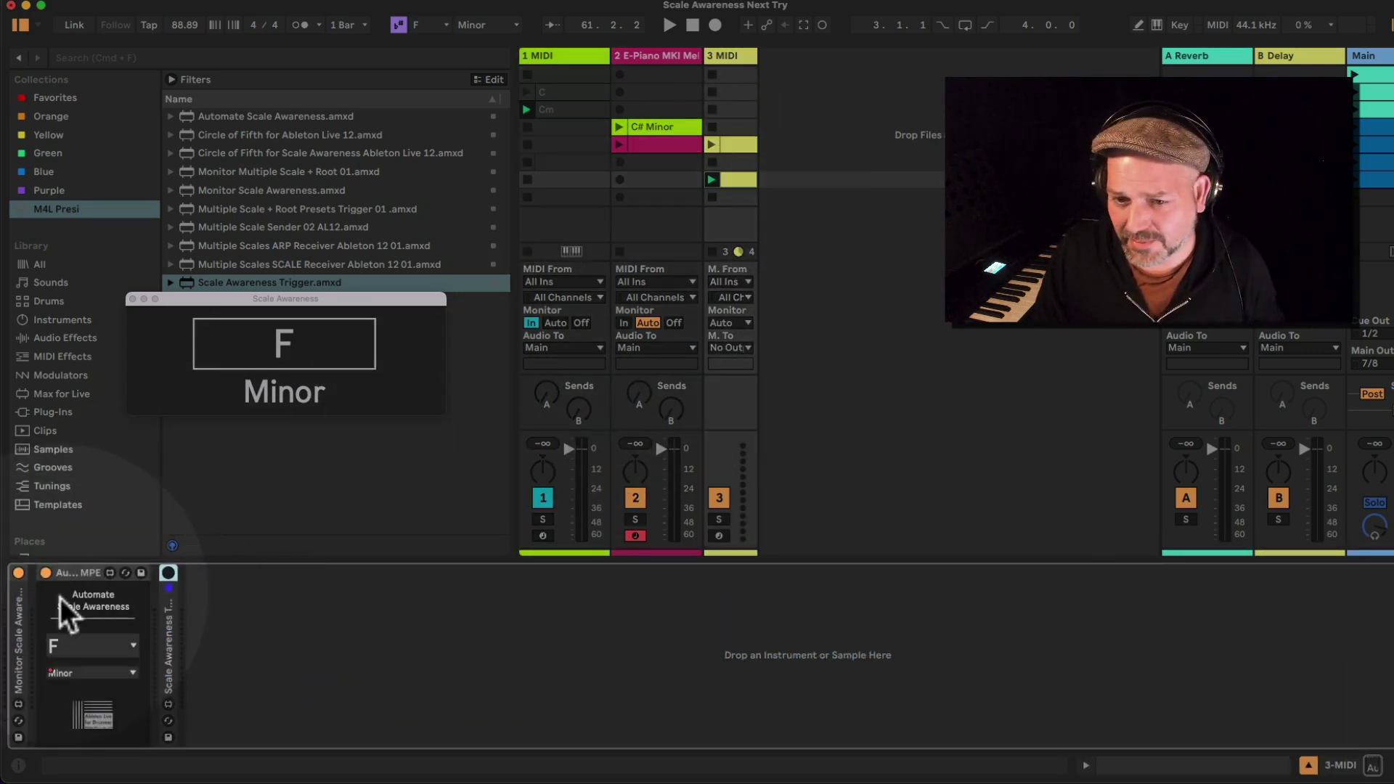
double_click(67, 575)
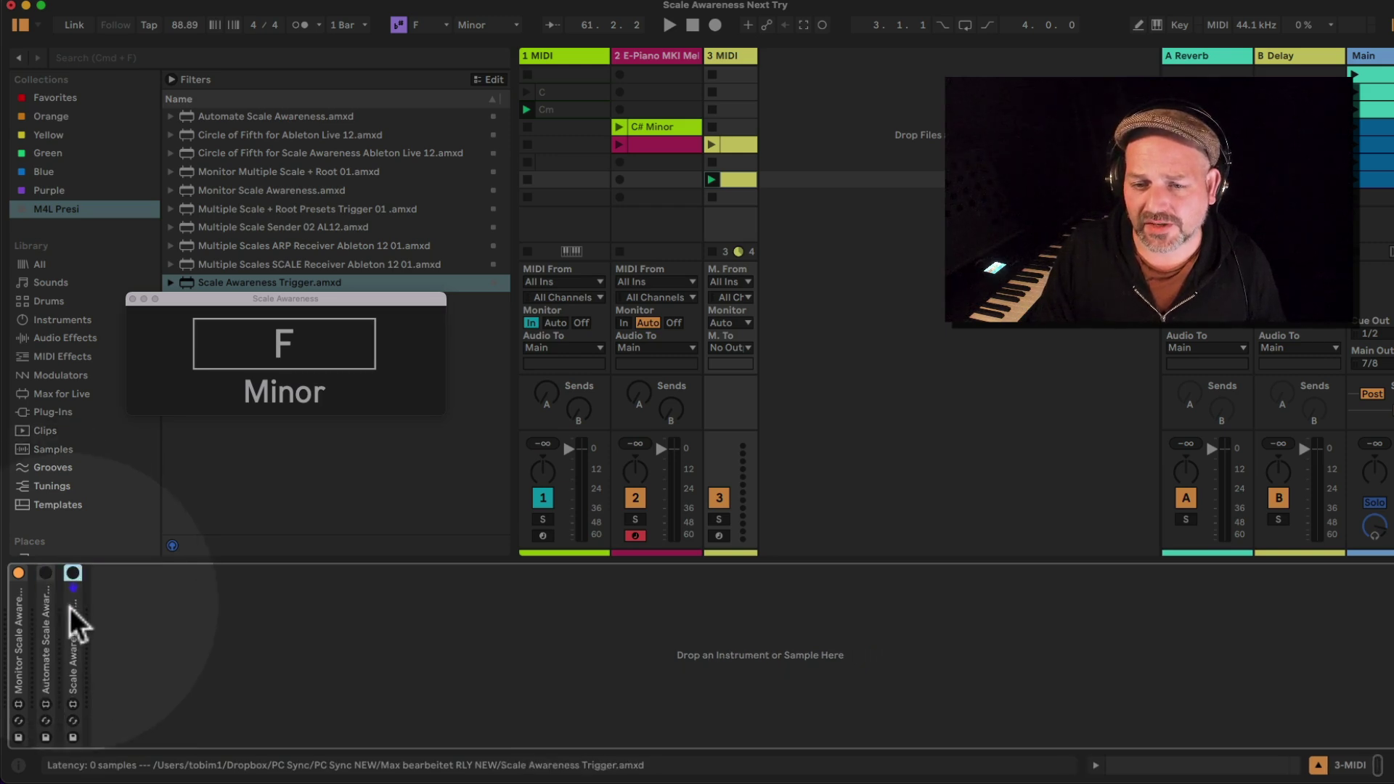
double_click(69, 608)
Set slot 1 of Scale Awareness Trigger to C Minor.
left_click(135, 610)
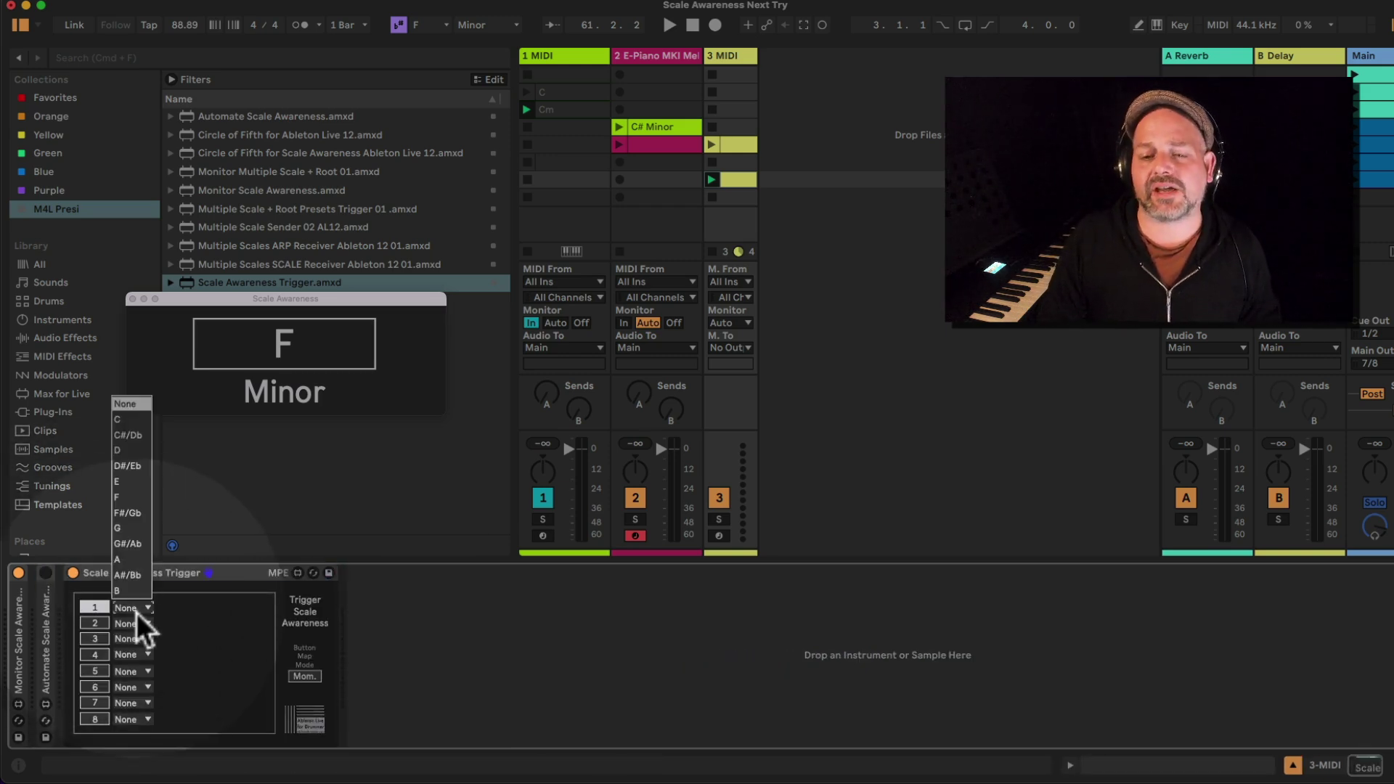
left_click(130, 420)
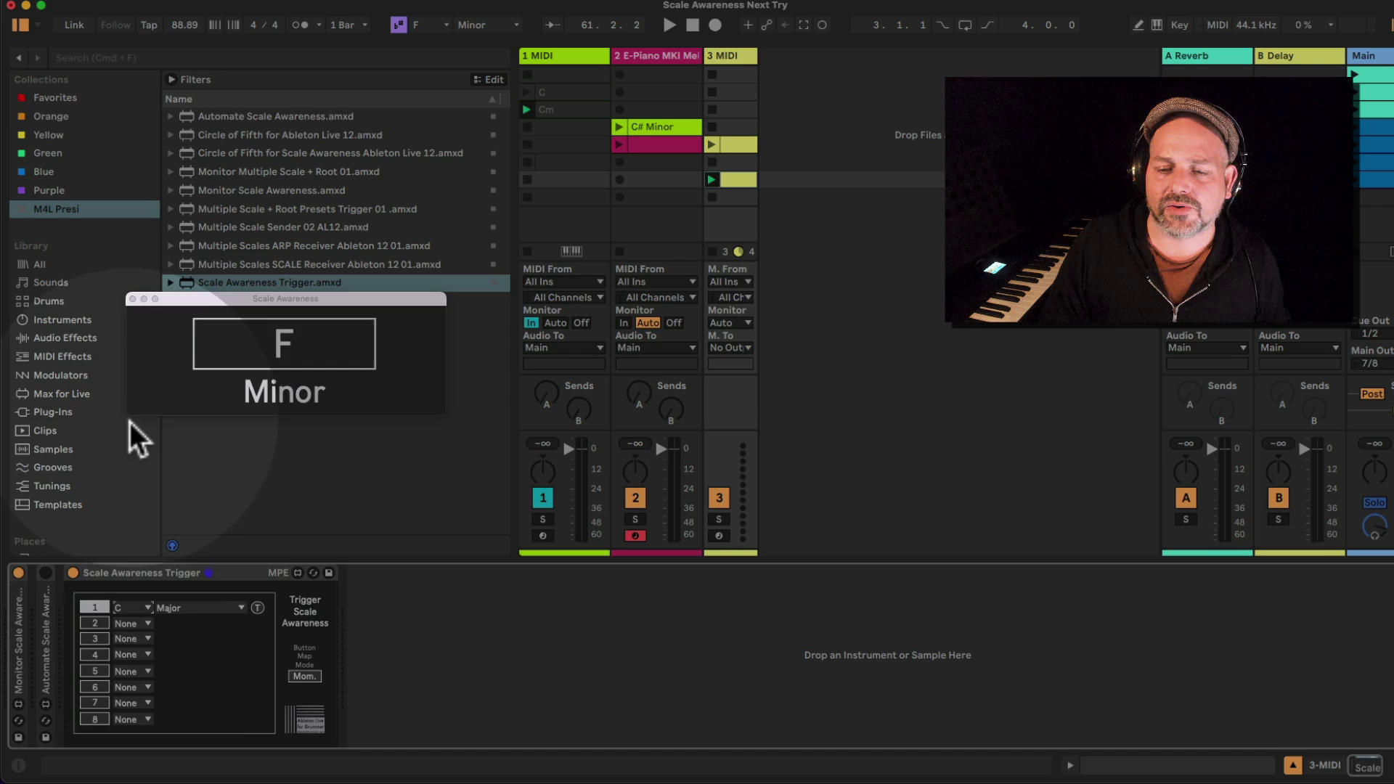
left_click(173, 608)
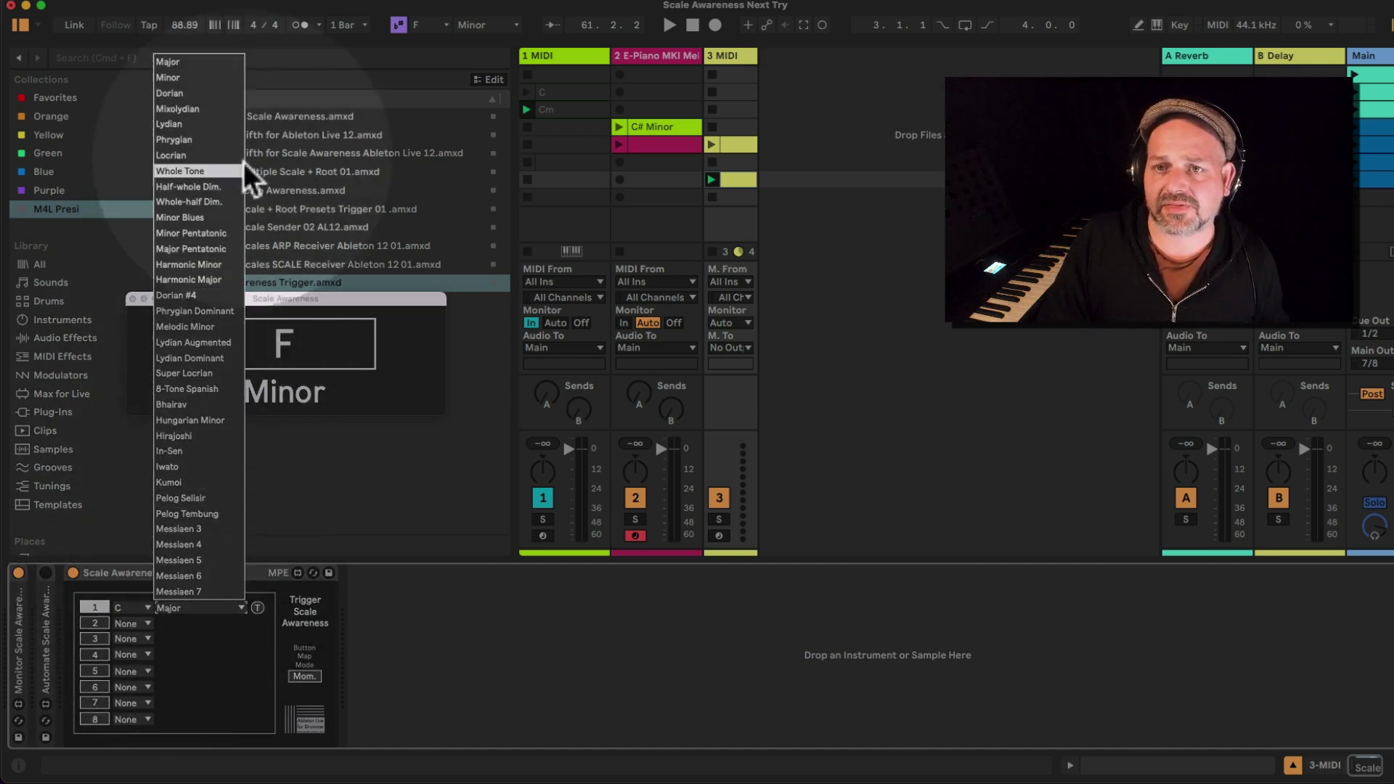
left_click(207, 81)
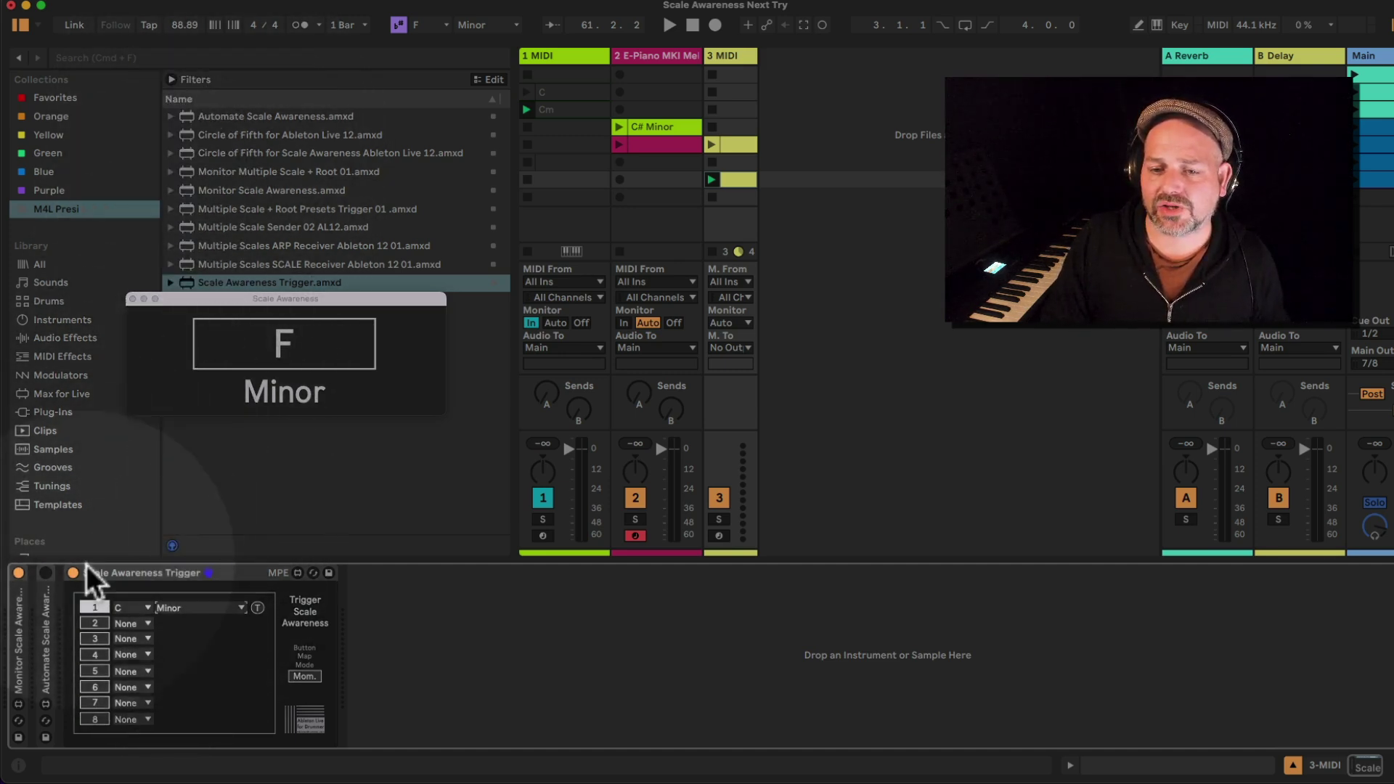
Set slot 2 of Scale Awareness Trigger to root C with the Major scale.
left_click(94, 623)
left_click(125, 625)
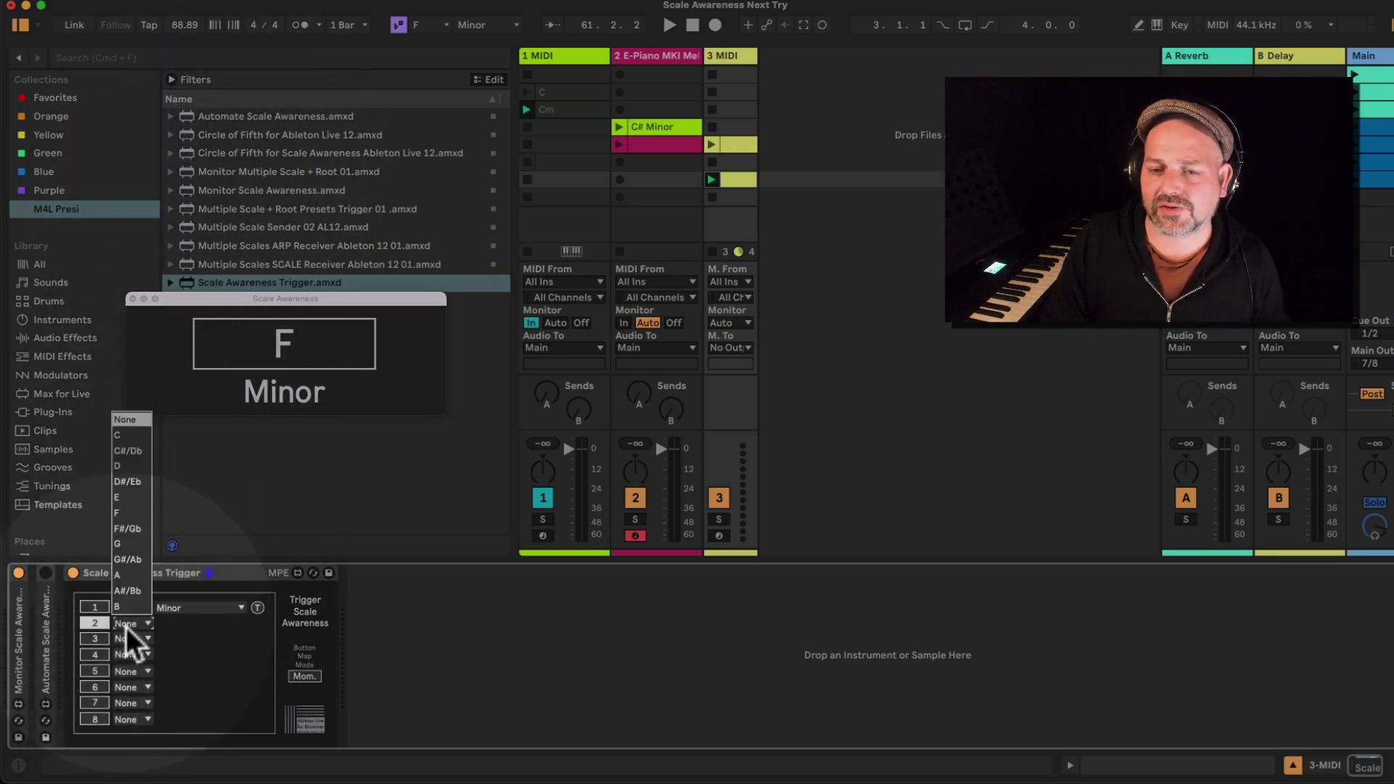
left_click(138, 435)
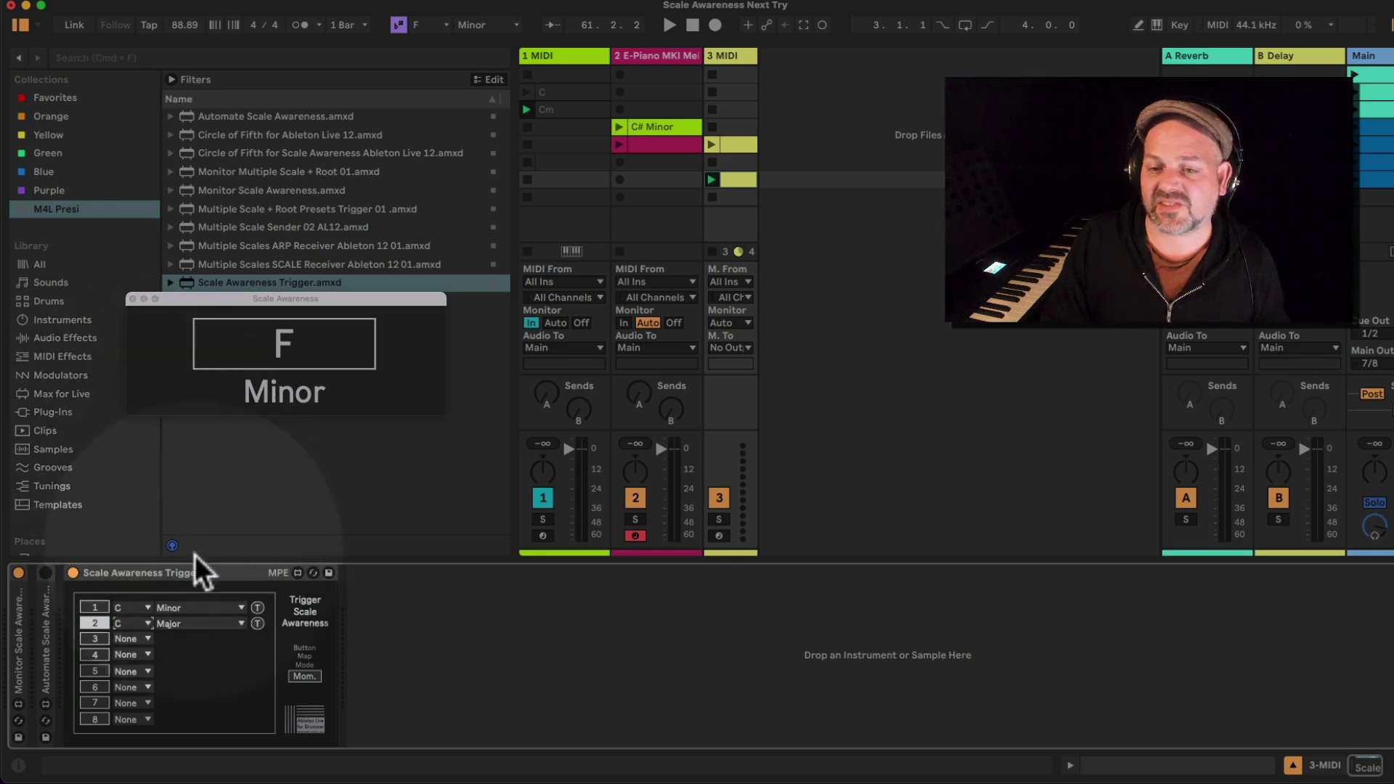
left_click(203, 624)
left_click(204, 625)
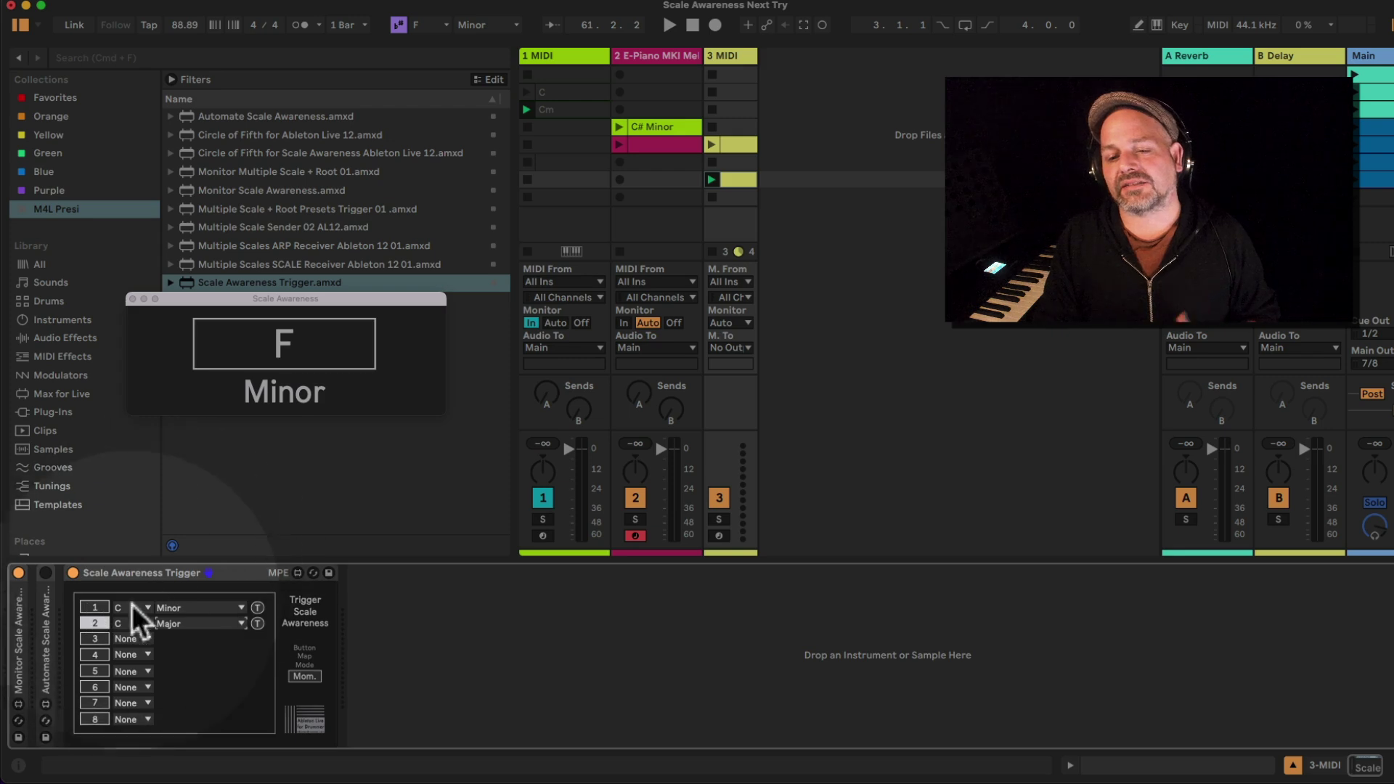
Trigger slots 1 and 2 of Scale Awareness Trigger to switch the global scale between C Minor and C Major.
left_click(257, 609)
left_click(257, 622)
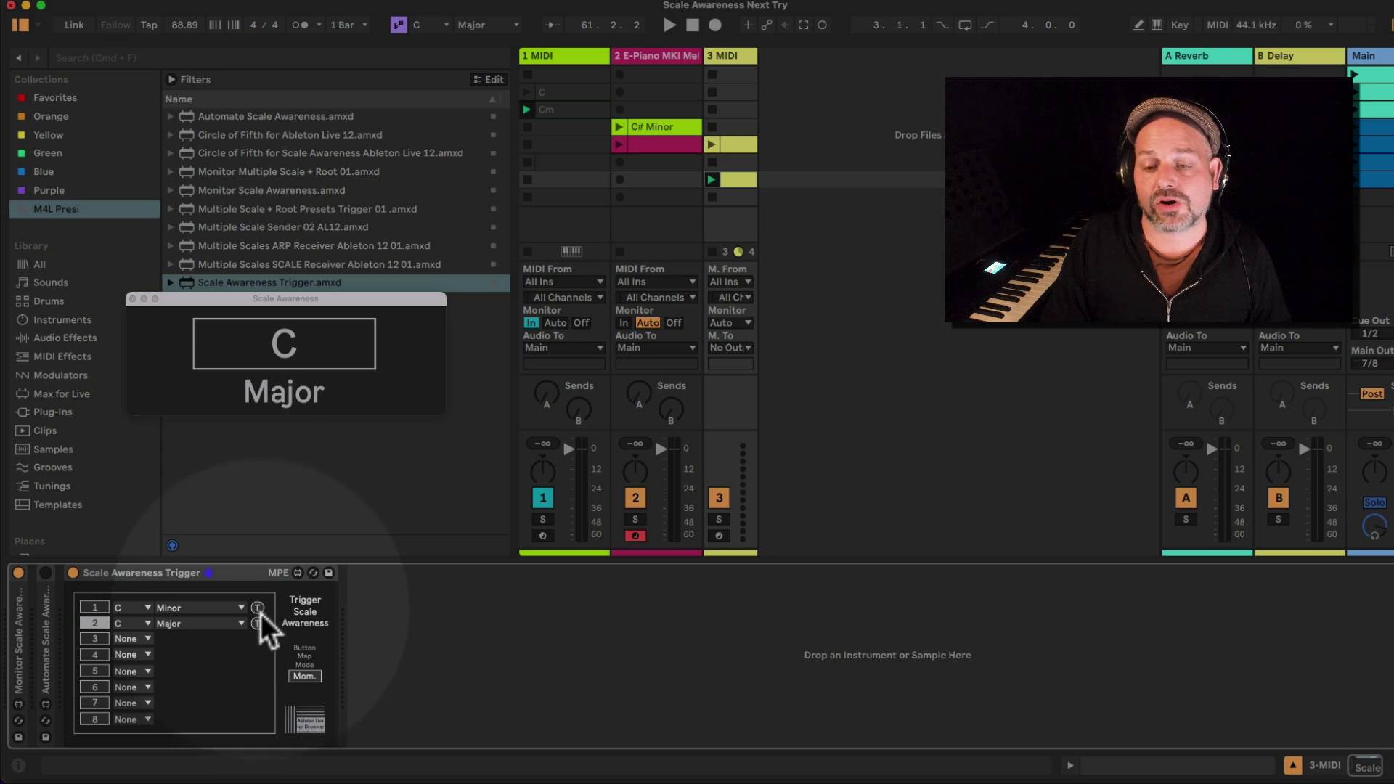
left_click(258, 625)
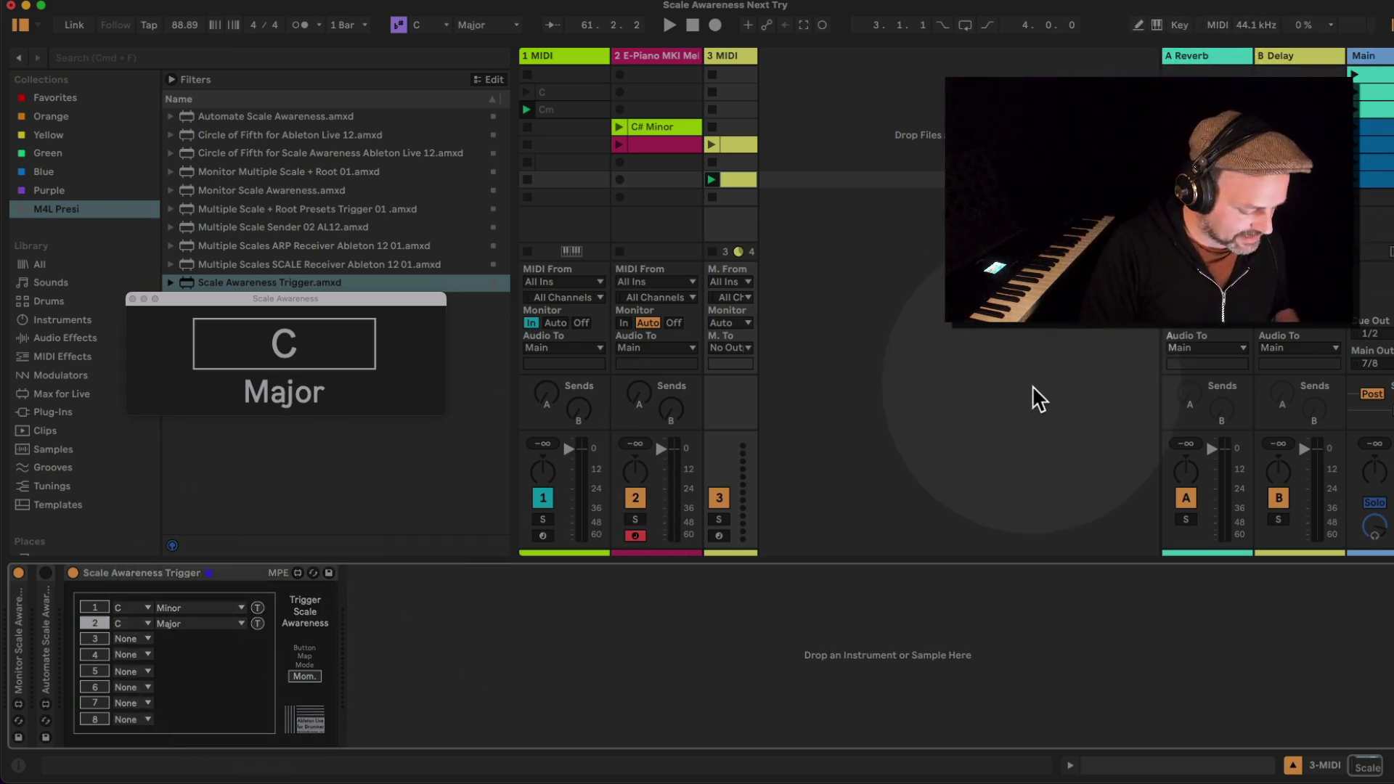
Map computer keys 1 and 2 to the trigger buttons of slots 1 and 2 in Scale Awareness Trigger.
key("super+k")
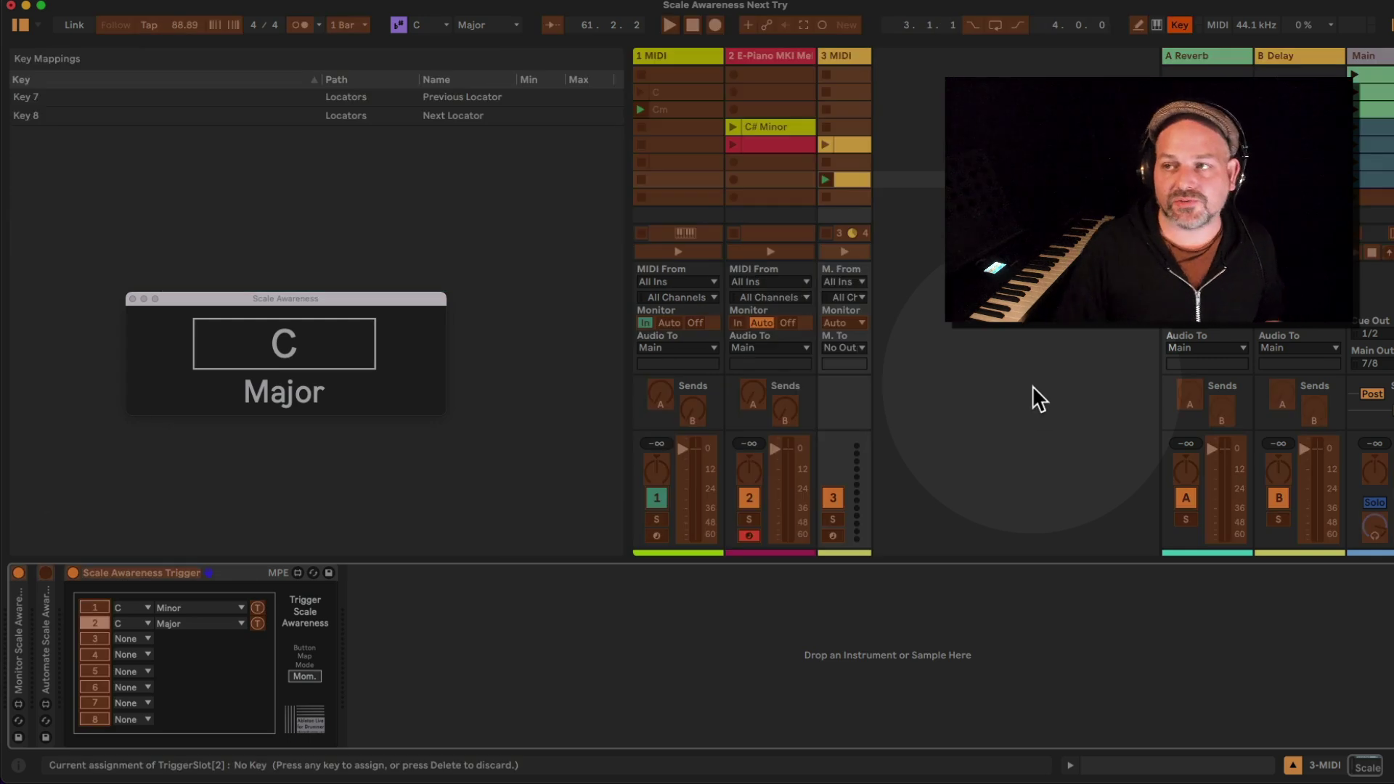
left_click(1180, 25)
left_click(1179, 24)
left_click(1179, 24)
left_click(1178, 24)
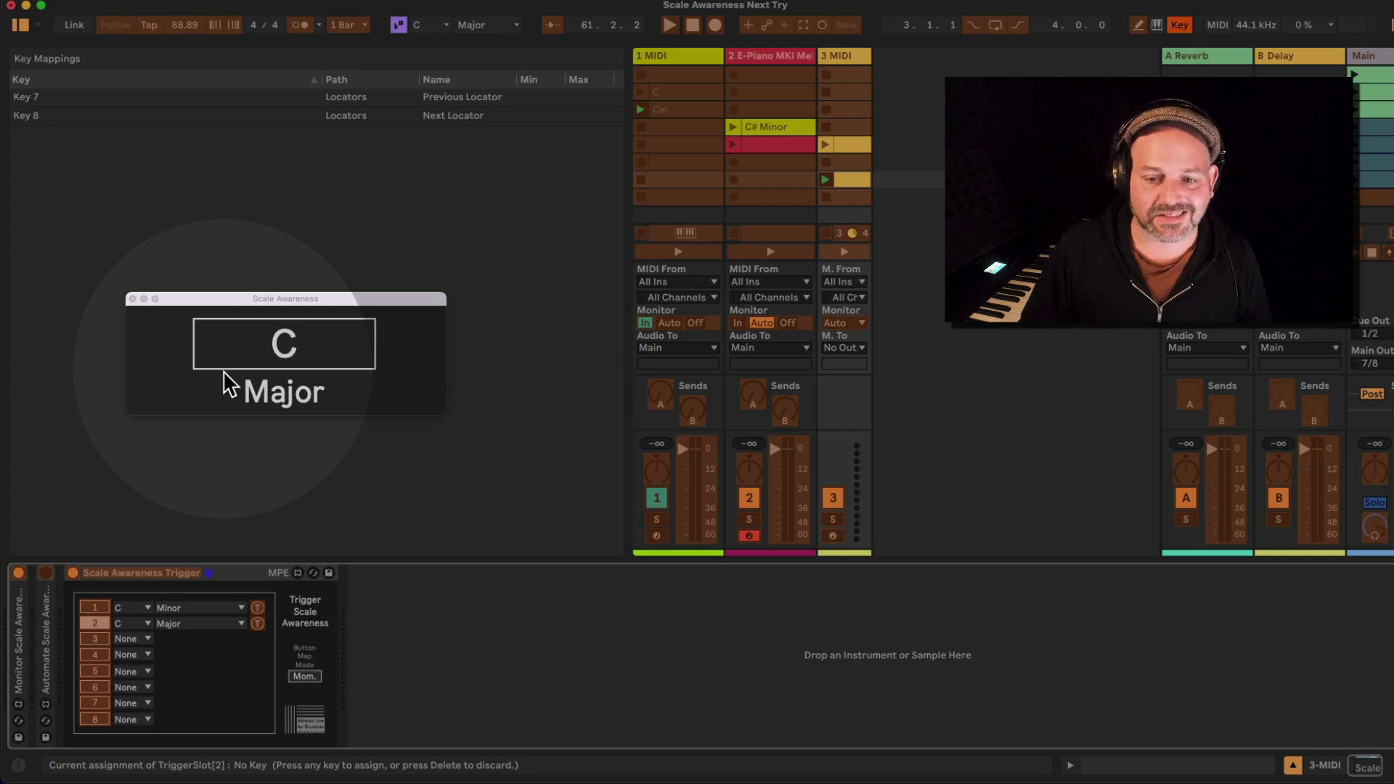
left_click(257, 609)
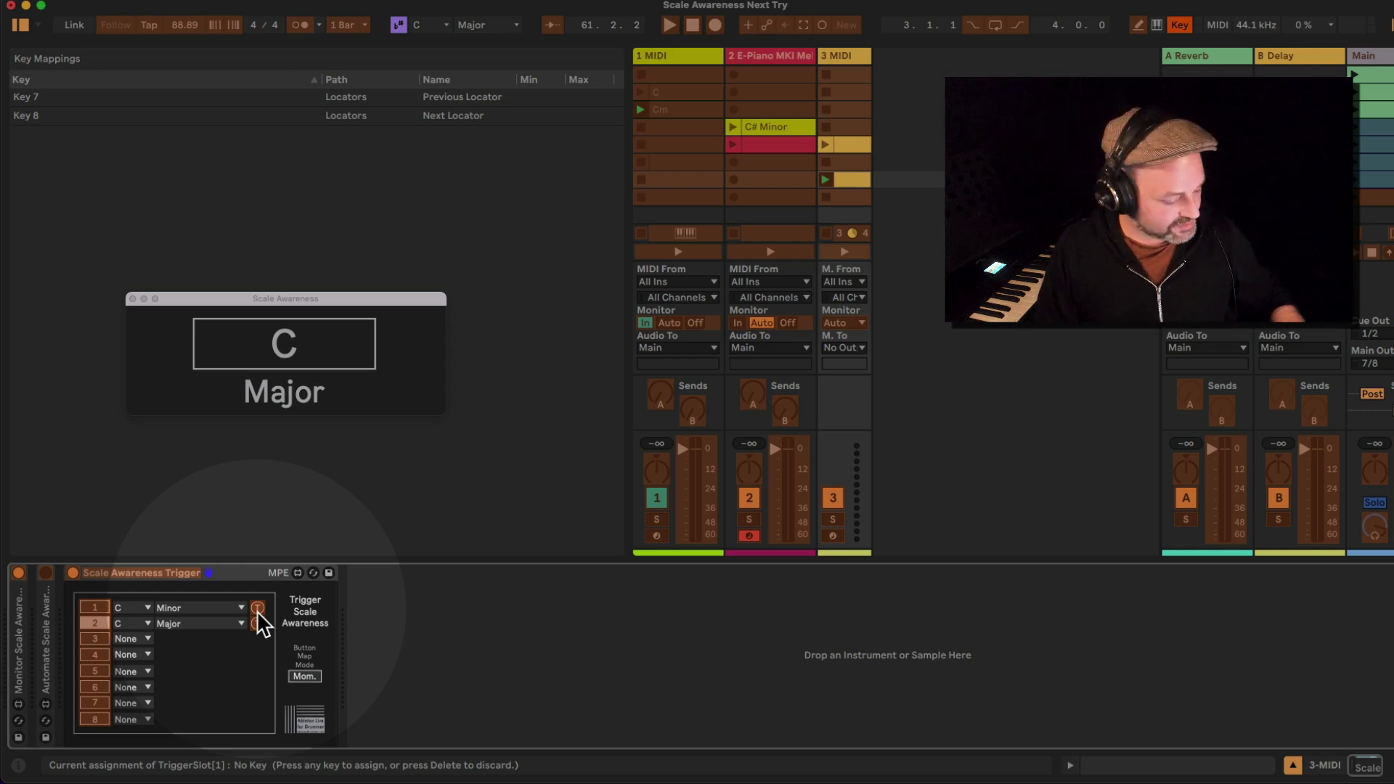
key("1")
left_click(258, 624)
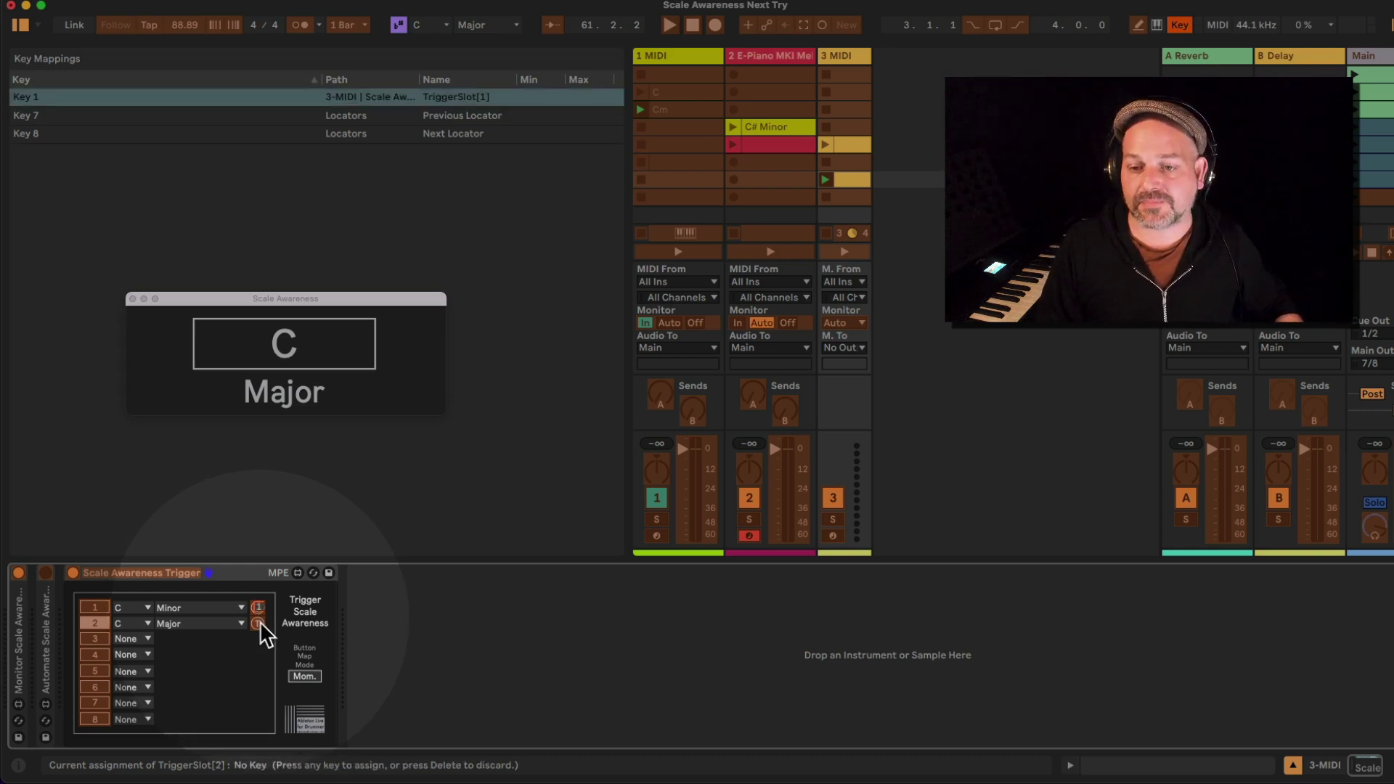
key("2")
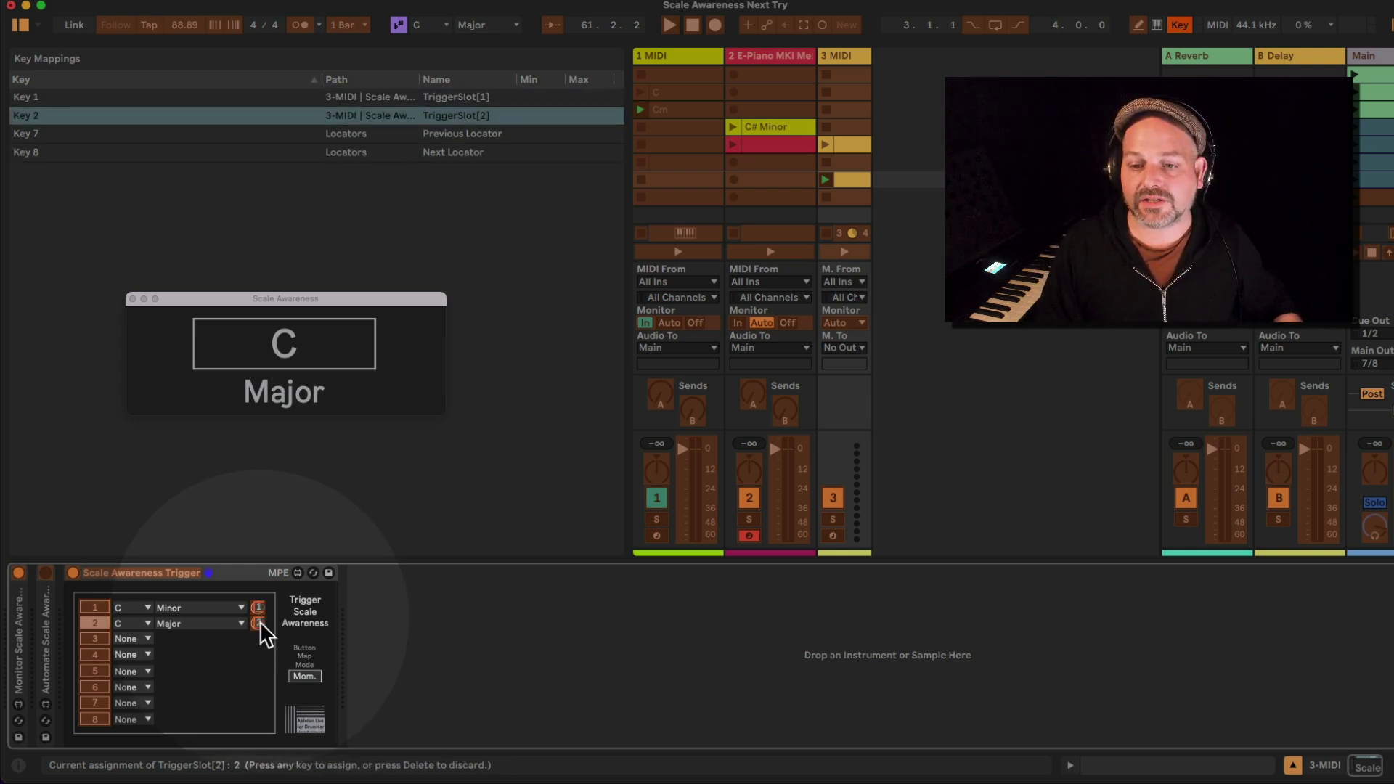
left_click(1180, 25)
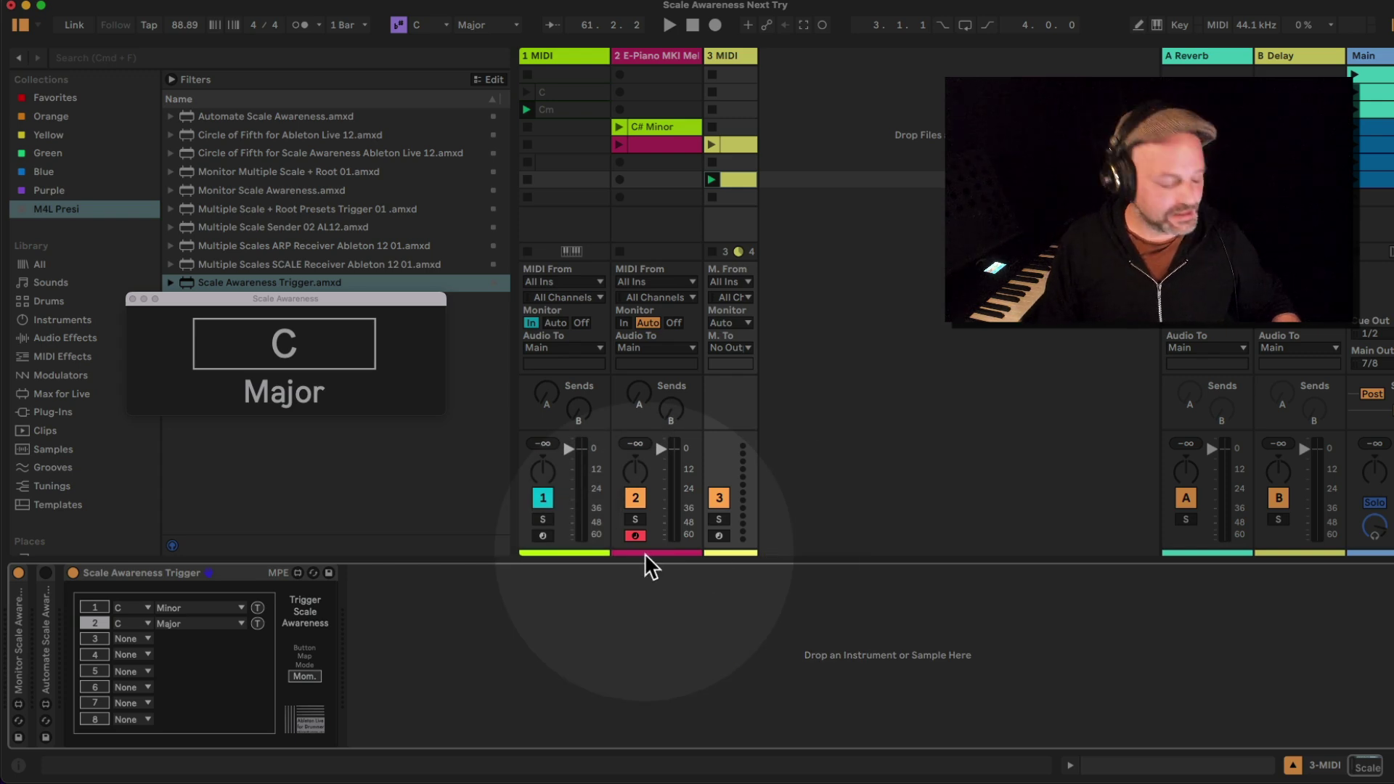
Switch the global scale repeatedly between C Minor and C Major with the mapped keys 1 and 2.
key("1")
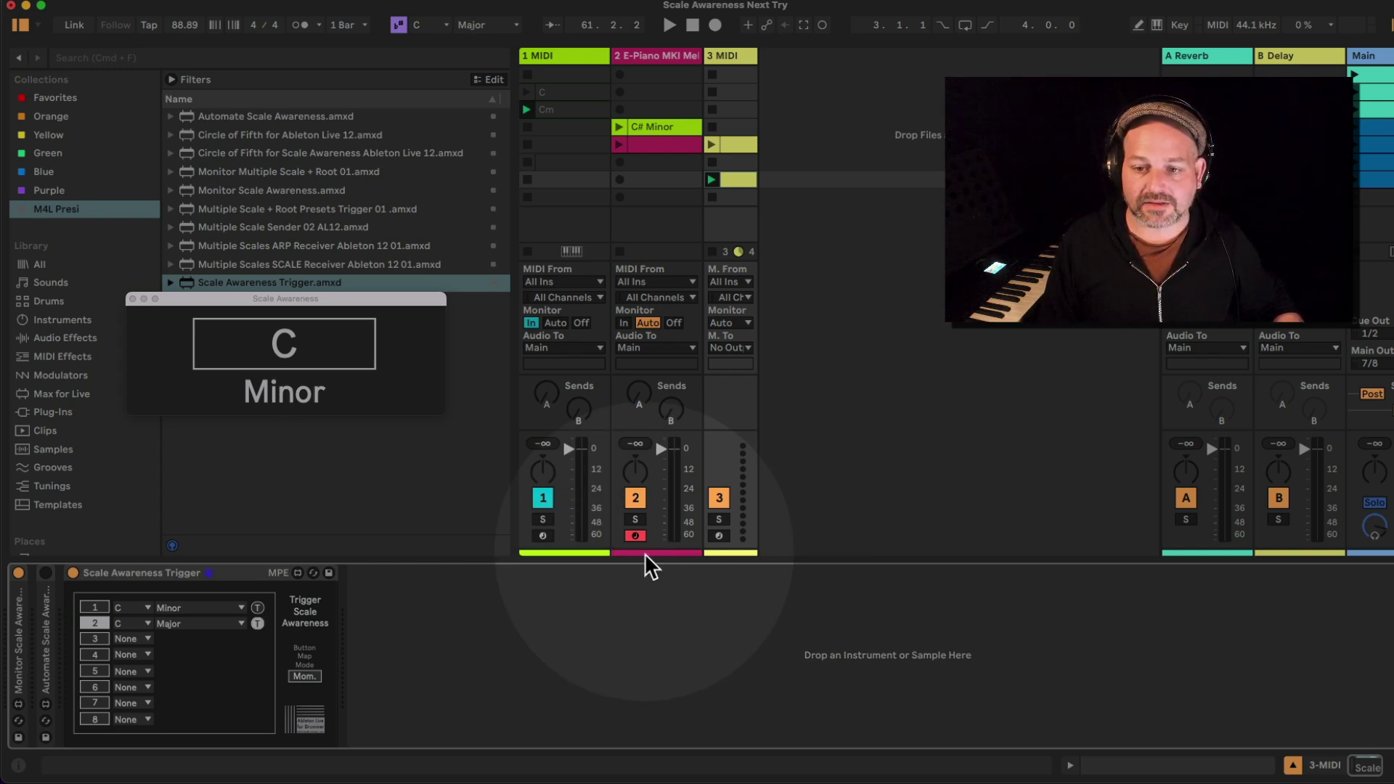
key("2")
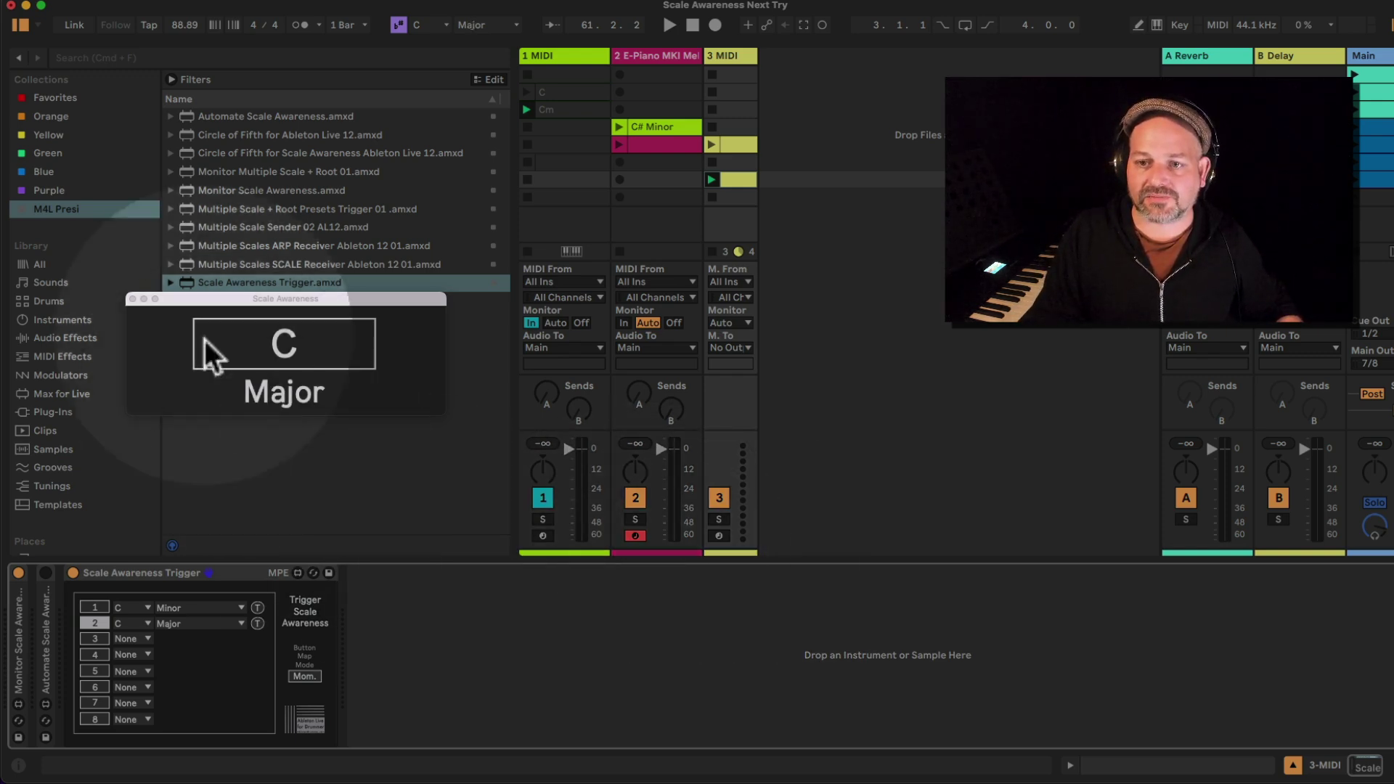
key("1")
key("2")
key("1")
key("2")
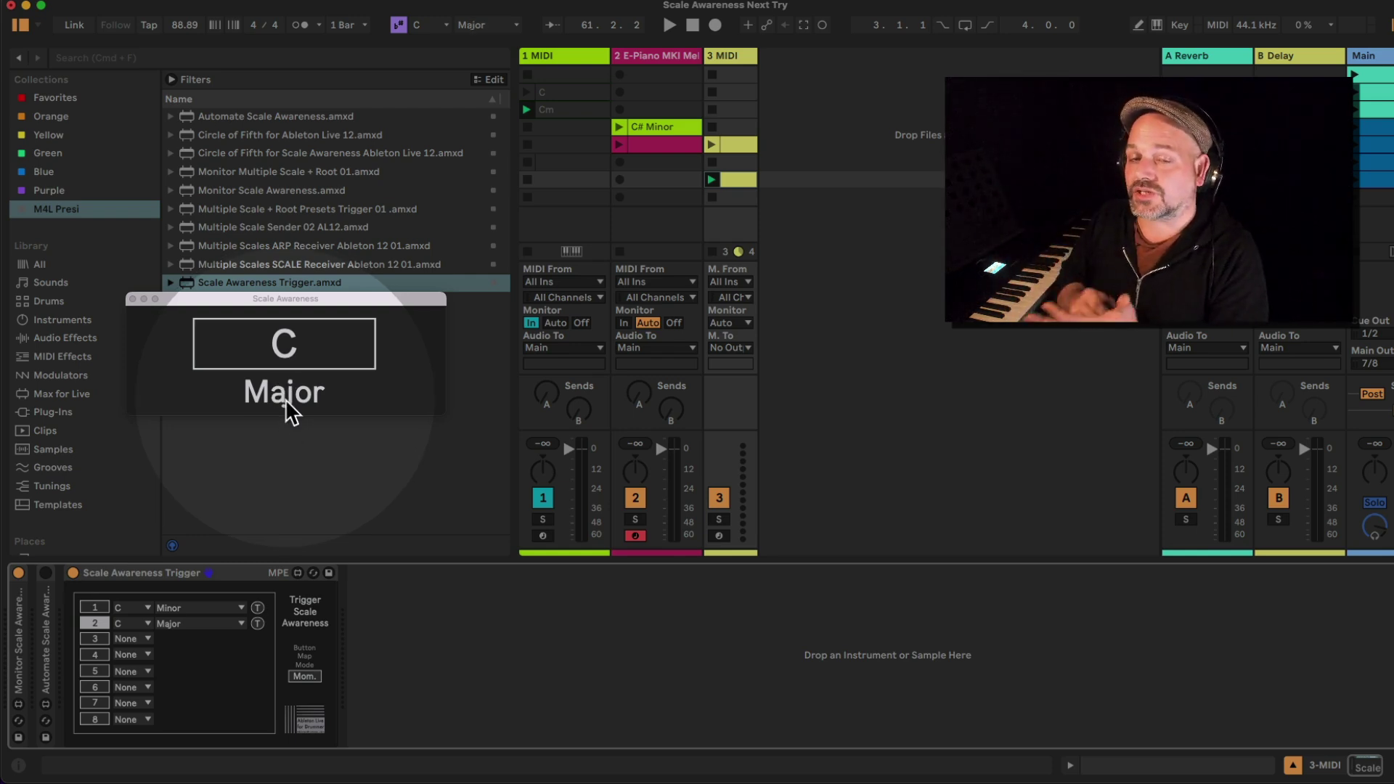
Move Circle of Fifth for Scale Awareness from 1 MIDI to 3 MIDI and open its window above the Scale Awareness display.
double_click(139, 569)
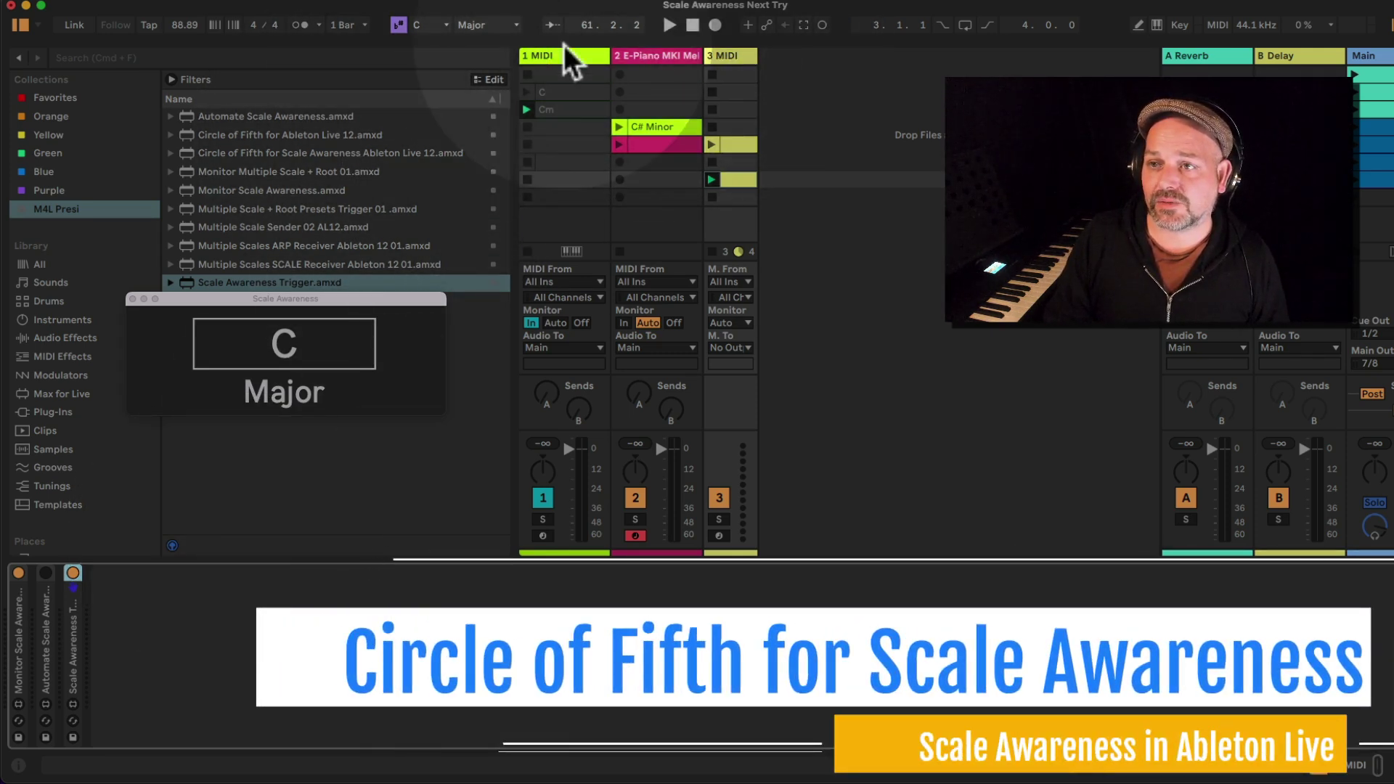
left_click(662, 57)
left_click(579, 61)
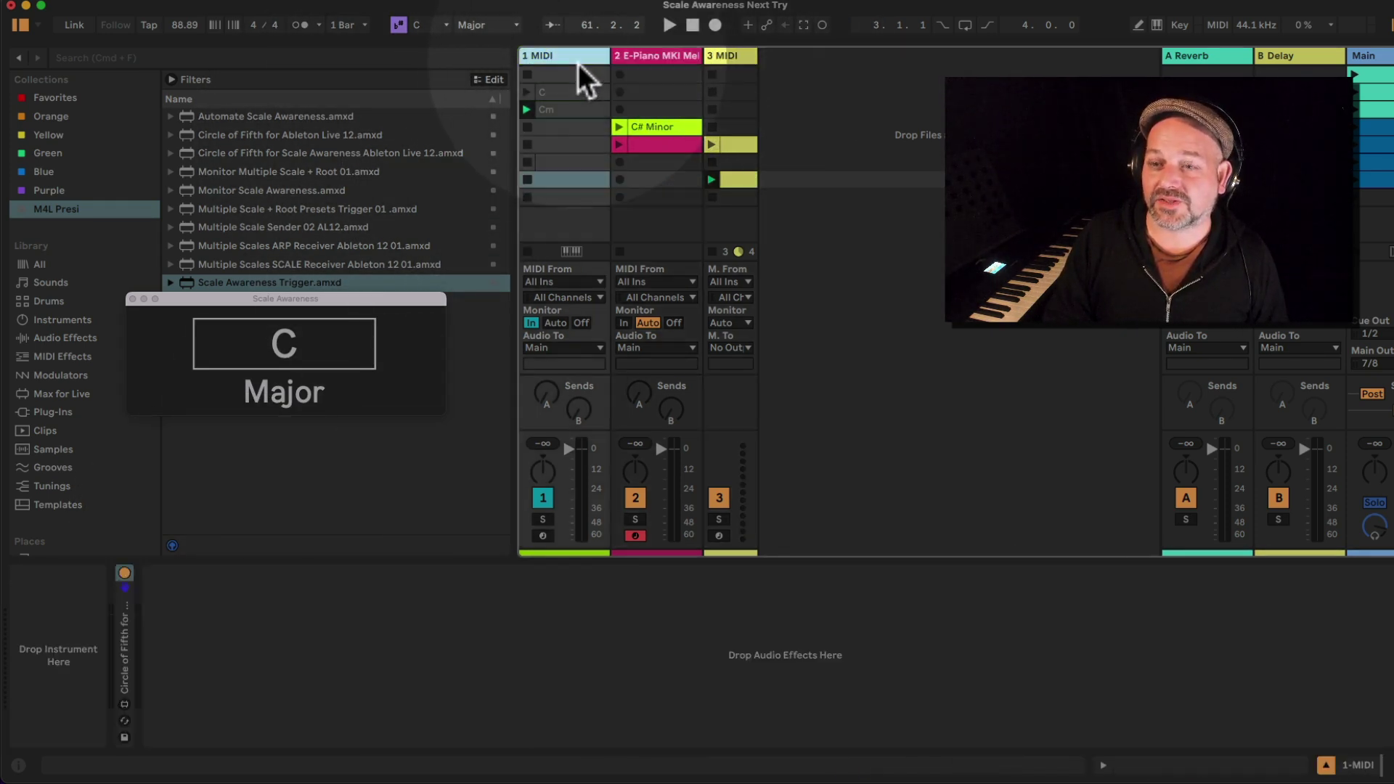
left_click_drag(133, 639, 748, 118)
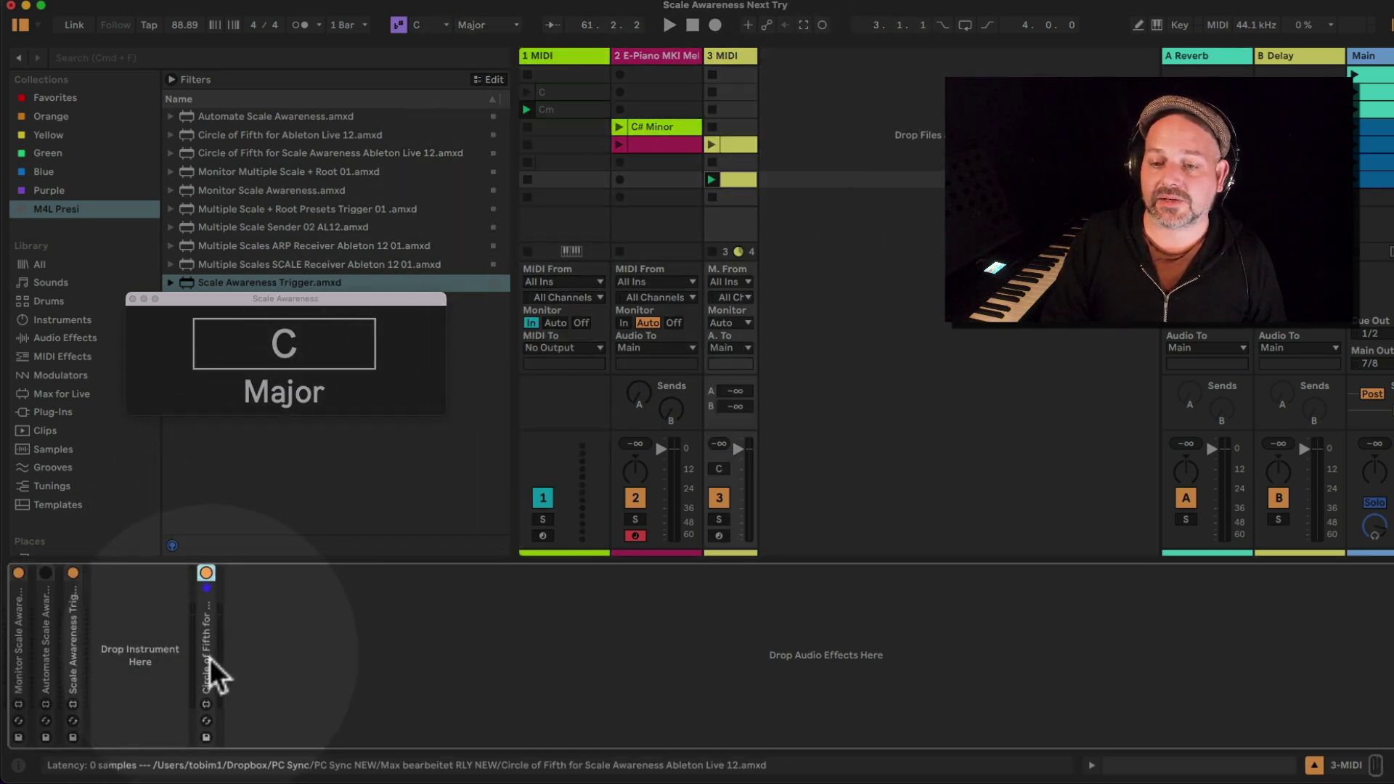
double_click(209, 660)
left_click(268, 616)
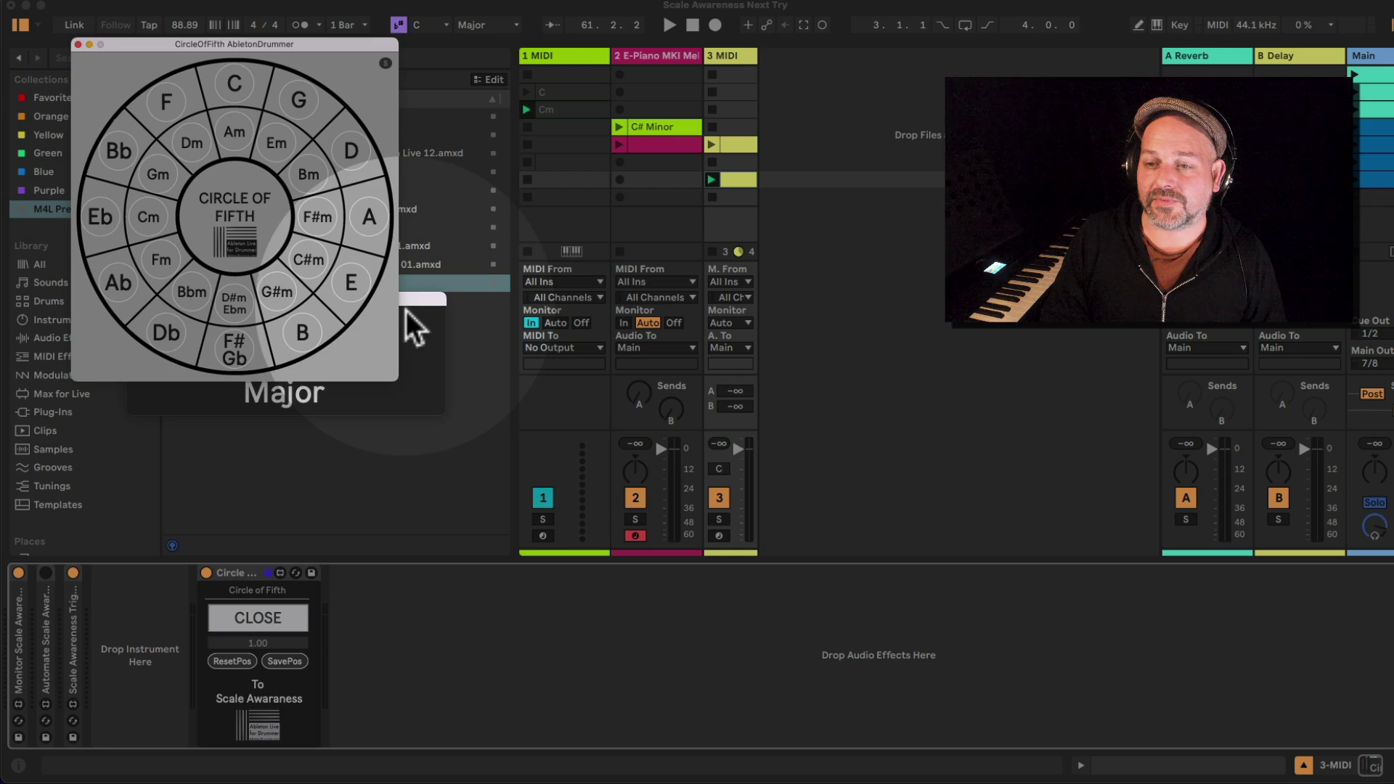
left_click_drag(407, 311, 364, 395)
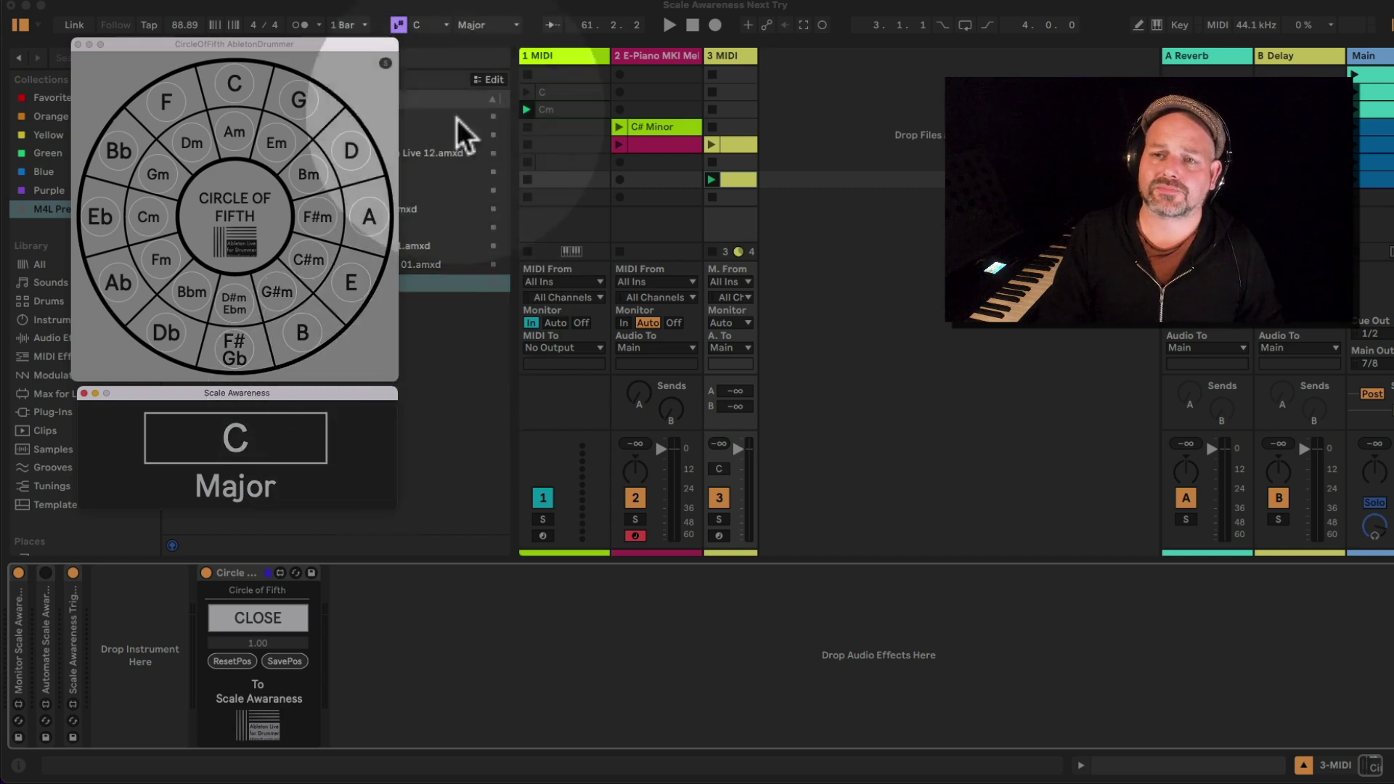
Switch the global scale on the Circle of Fifth between C Major, A Minor, G Major and E Minor, ending on C Major.
left_click(234, 88)
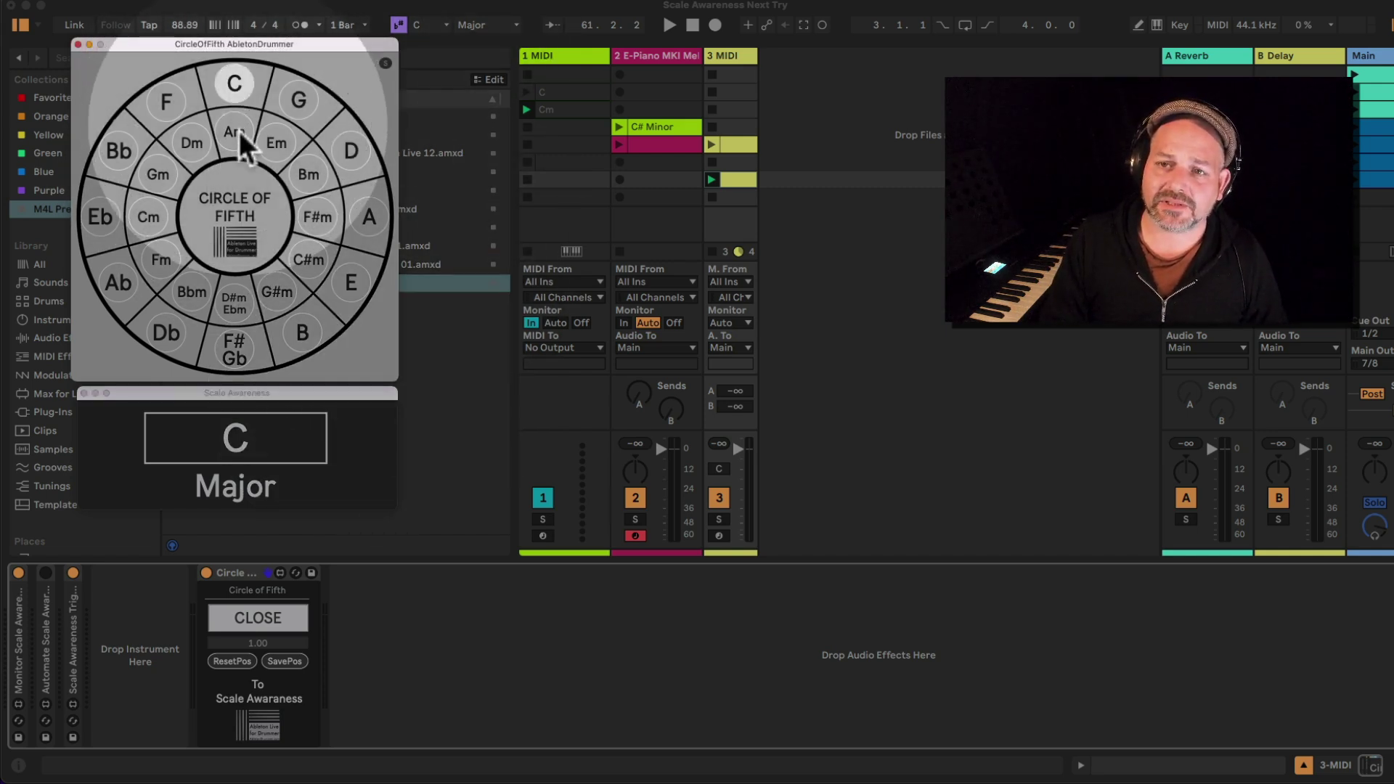
left_click(240, 141)
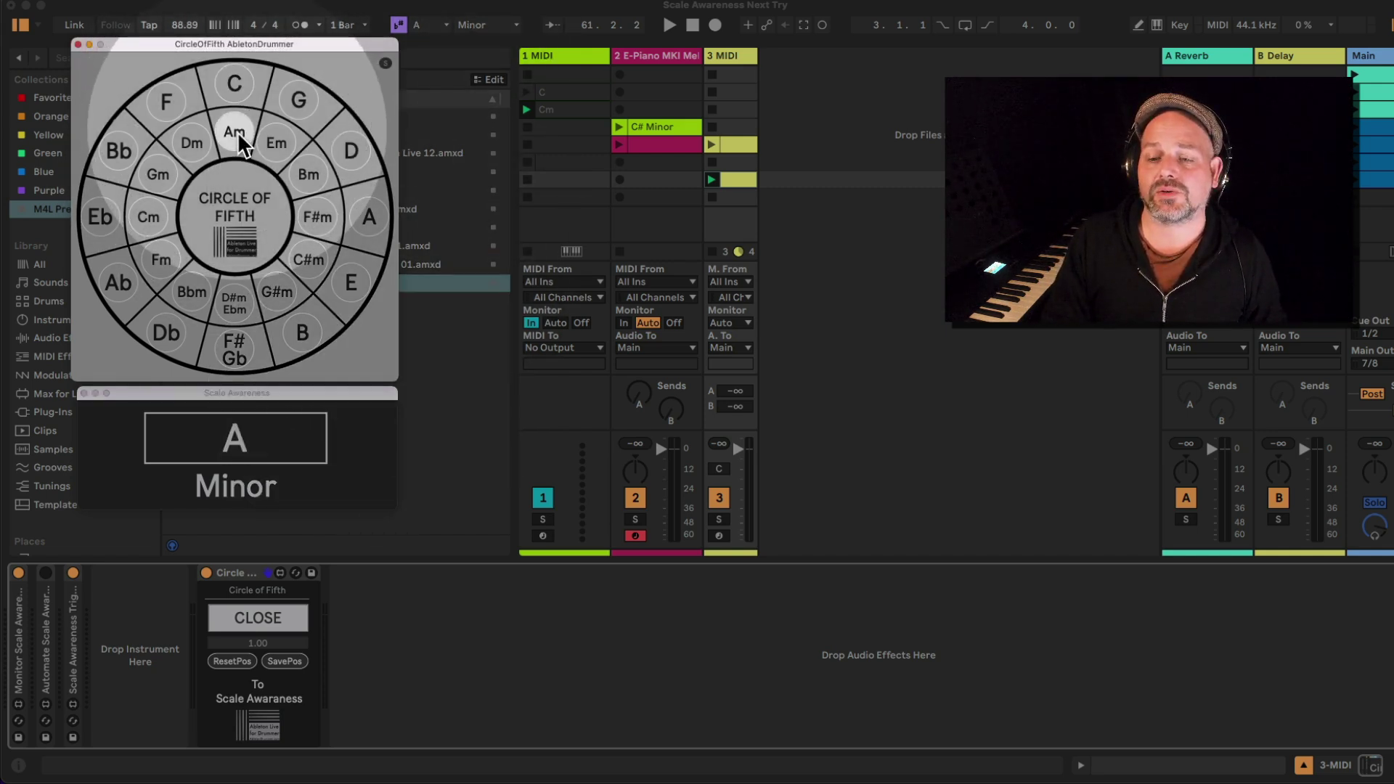
left_click(282, 618)
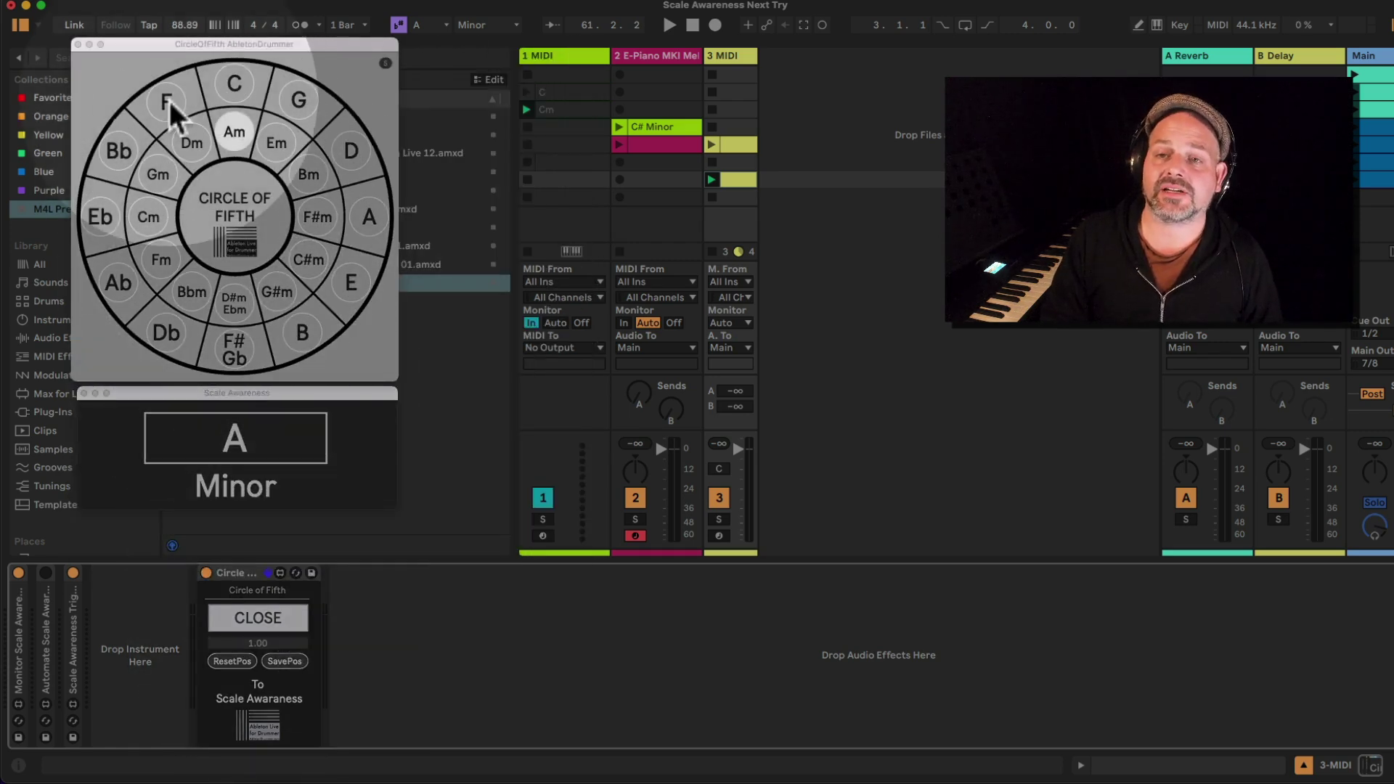
left_click(226, 95)
left_click(231, 125)
left_click(234, 85)
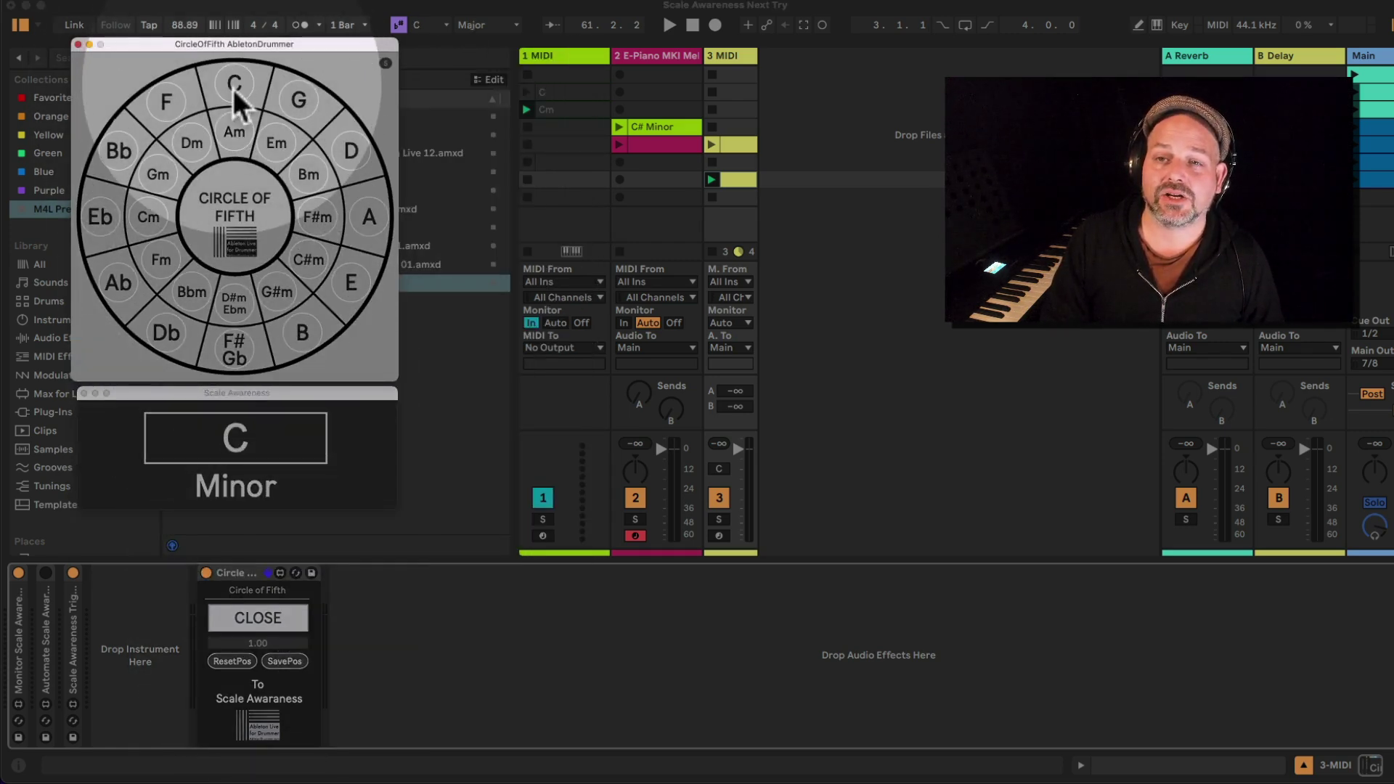
left_click(296, 98)
left_click(285, 146)
left_click(234, 85)
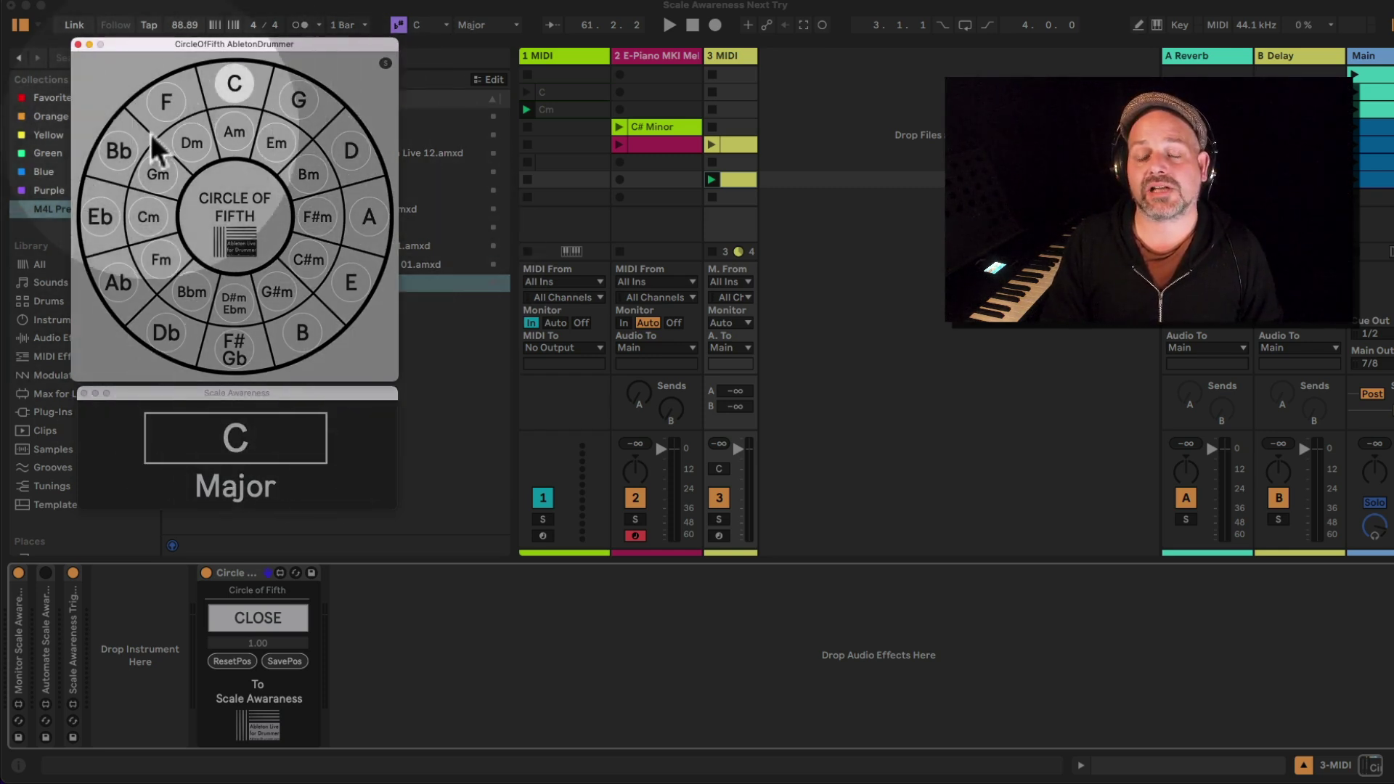
Change the global scale on the Circle of Fifth through A Minor, C Major, A Minor, D Minor and F Major to G Major.
left_click(244, 146)
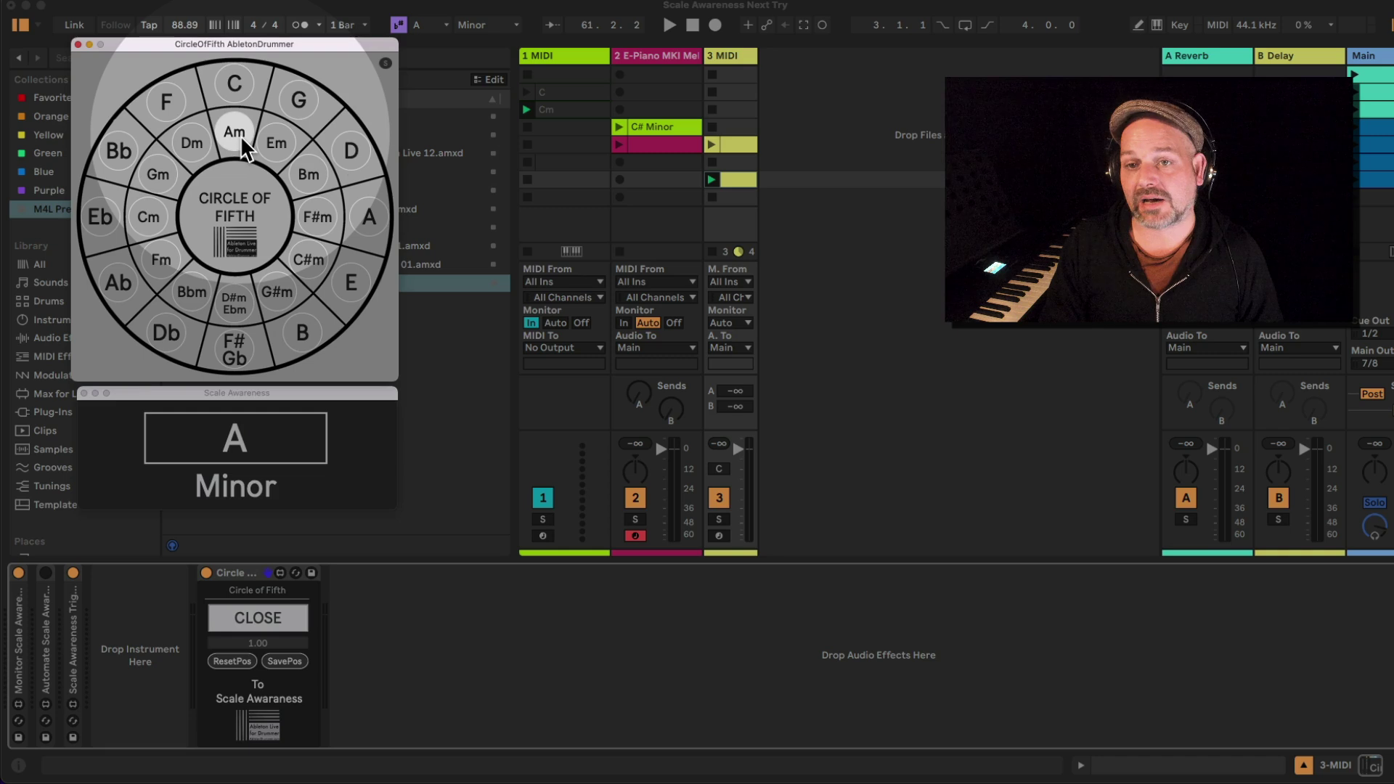
left_click(242, 94)
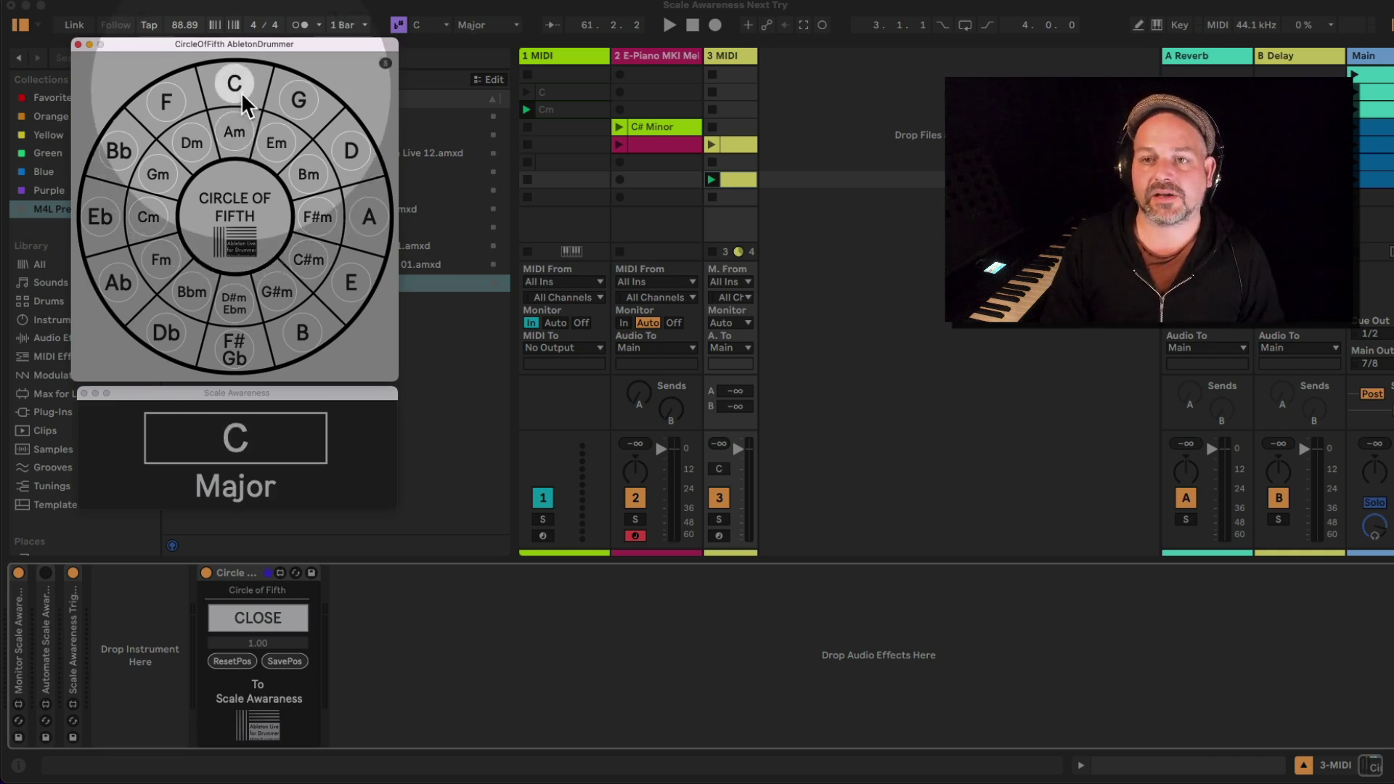
left_click(234, 135)
left_click(201, 150)
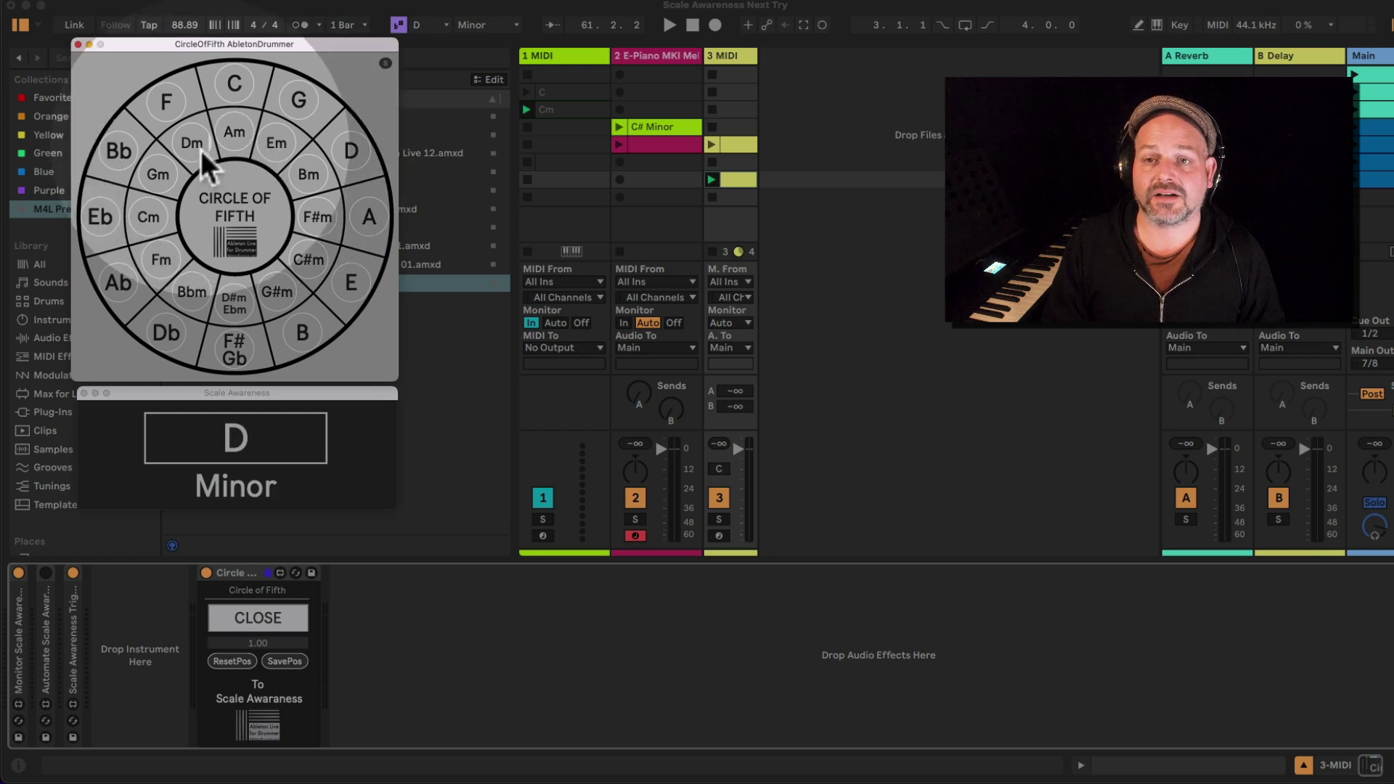
left_click(171, 106)
left_click(299, 101)
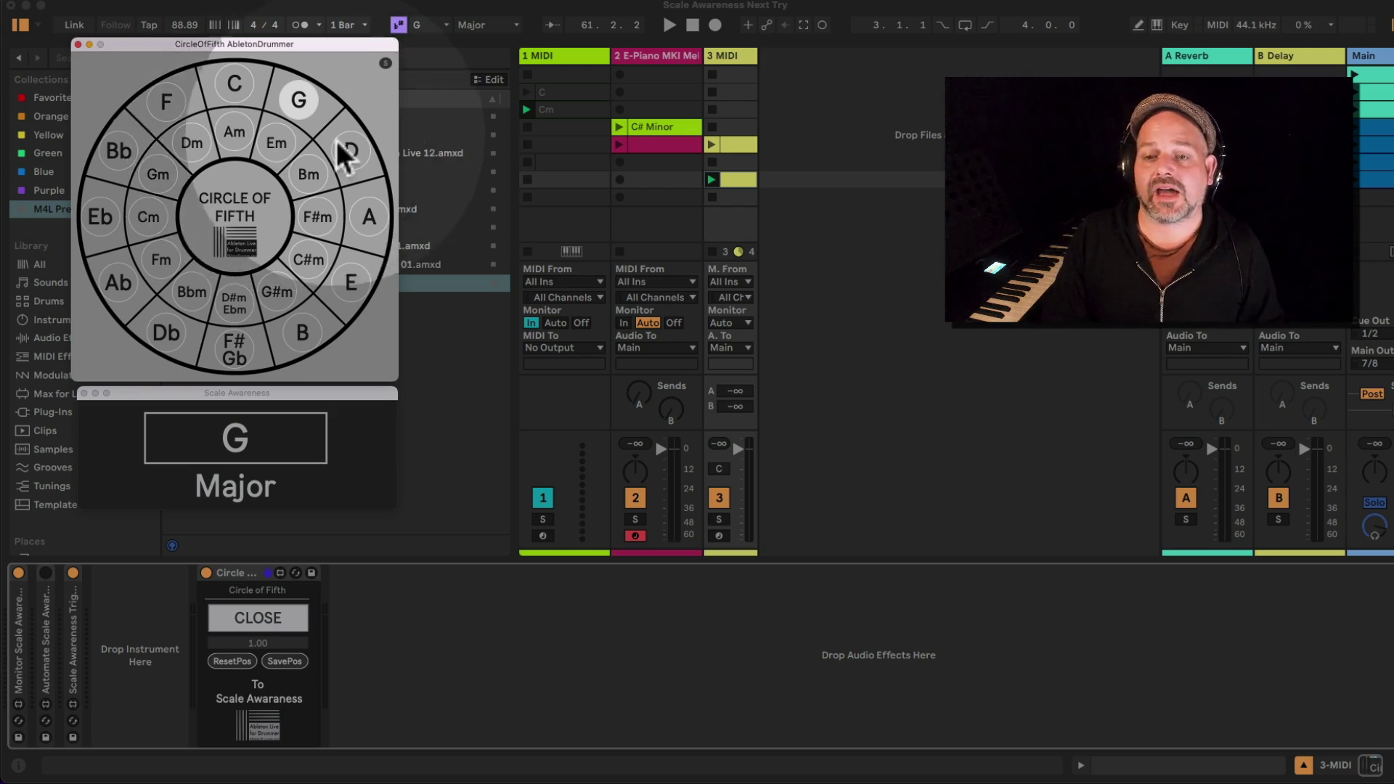
Step the global scale on the Circle of Fifth through C Major, A Minor and F Major, finishing on D Minor.
left_click(240, 85)
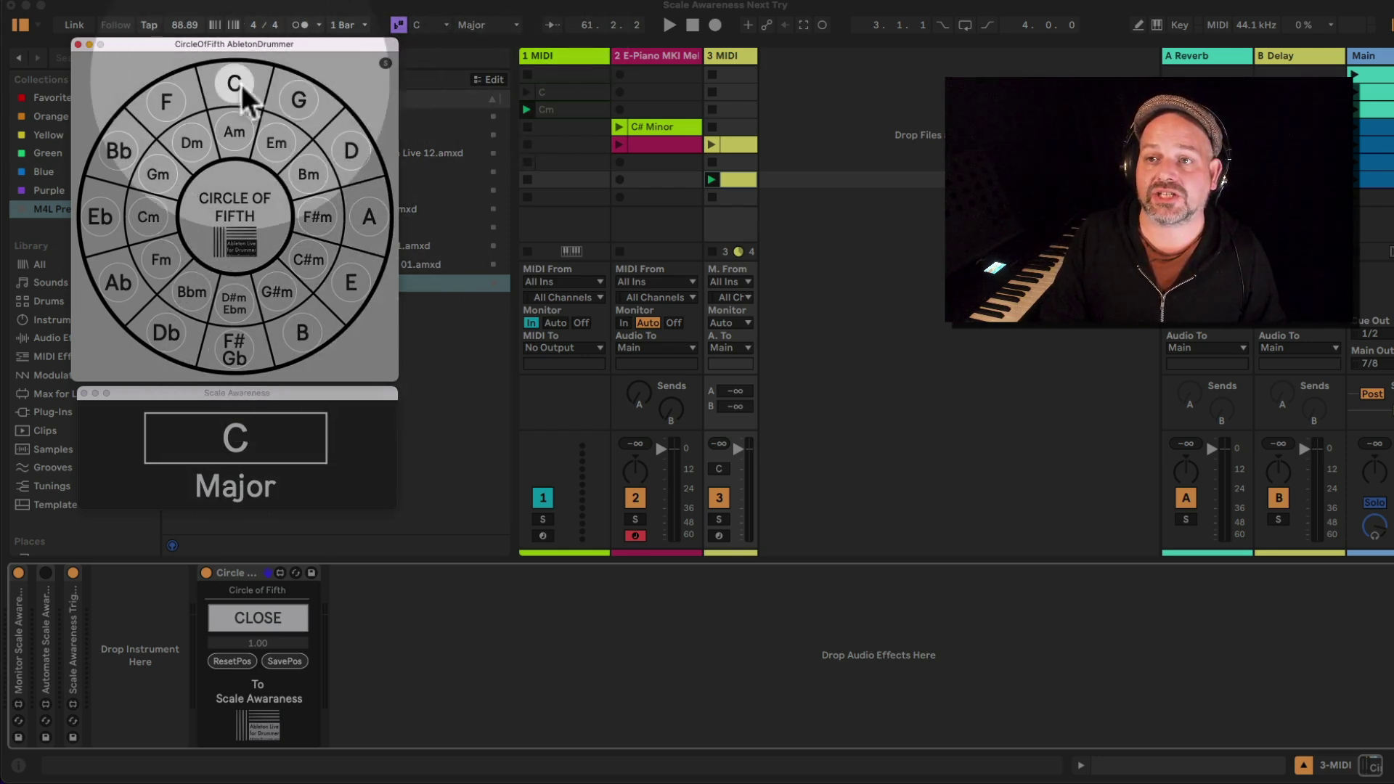
left_click(246, 137)
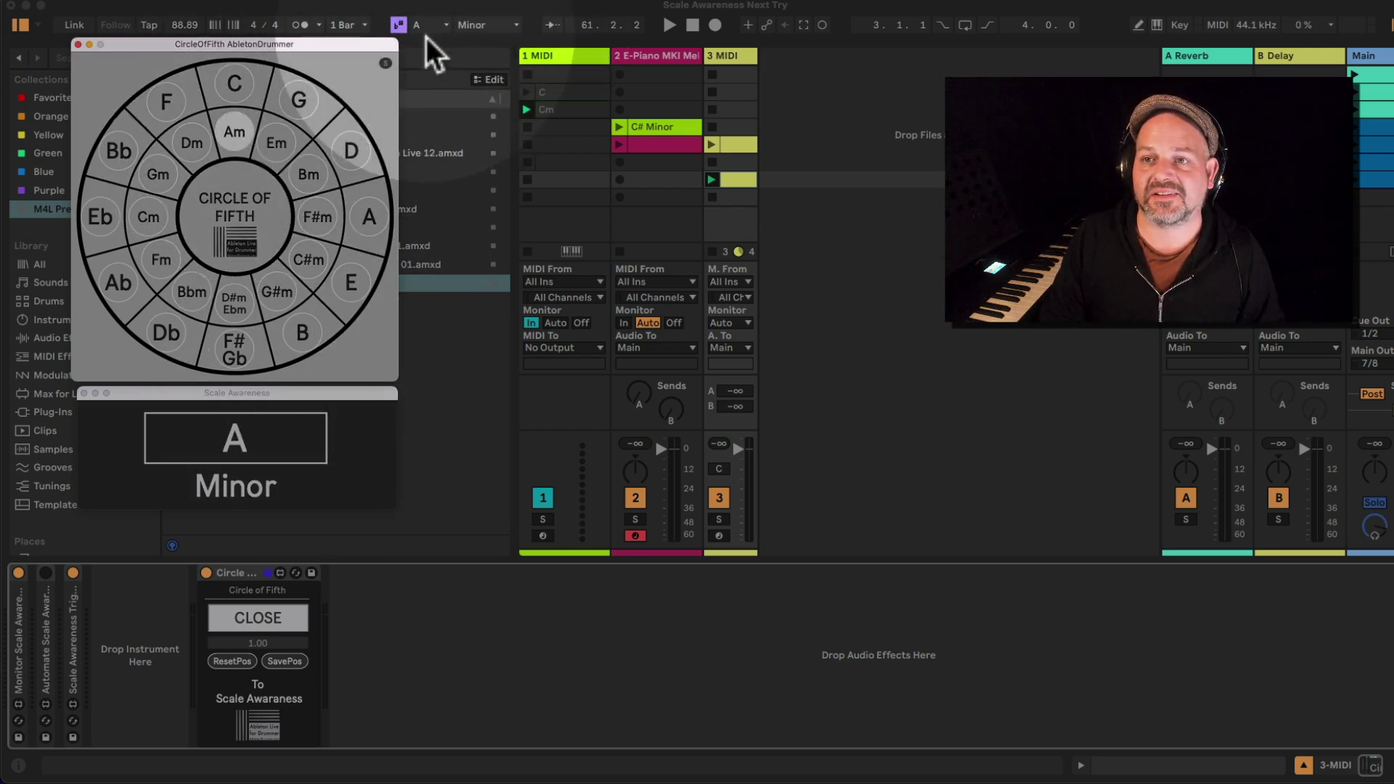
left_click(173, 106)
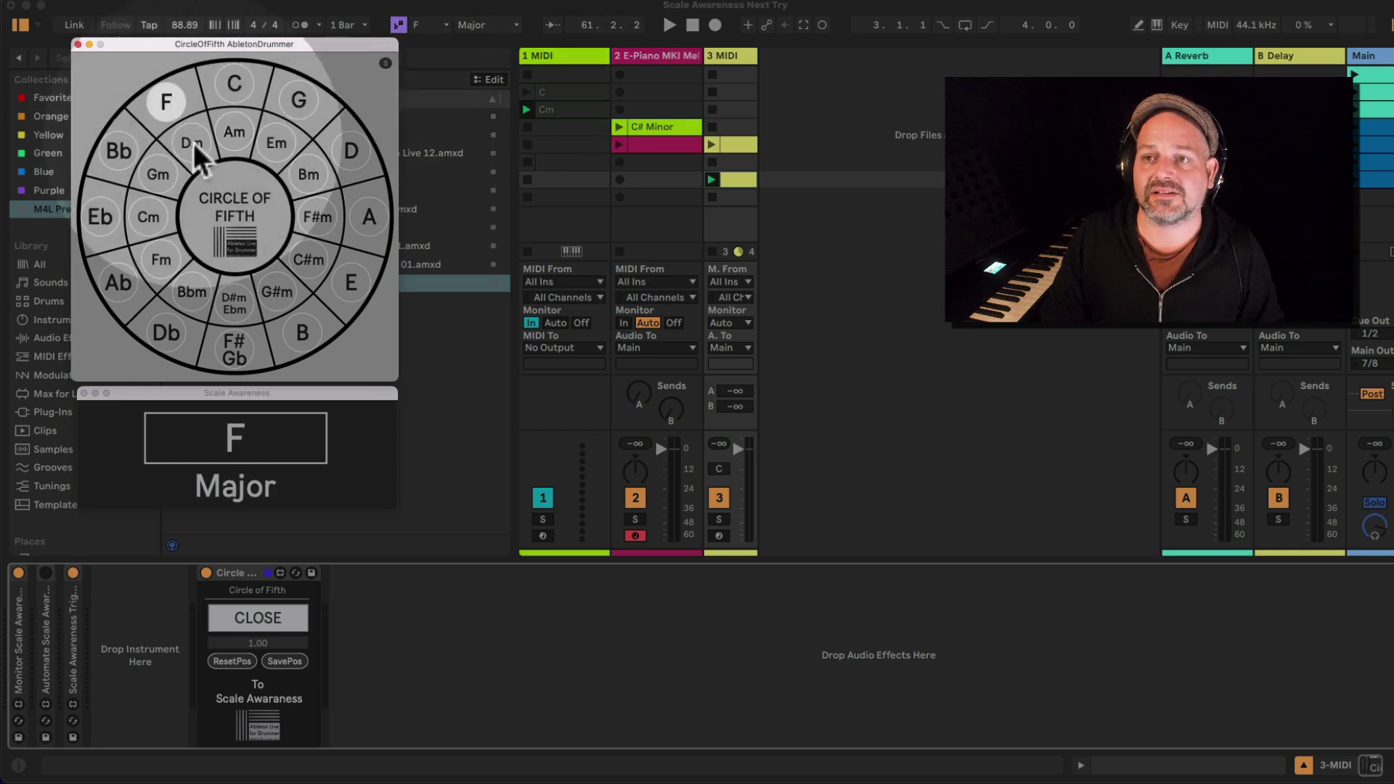
left_click(192, 142)
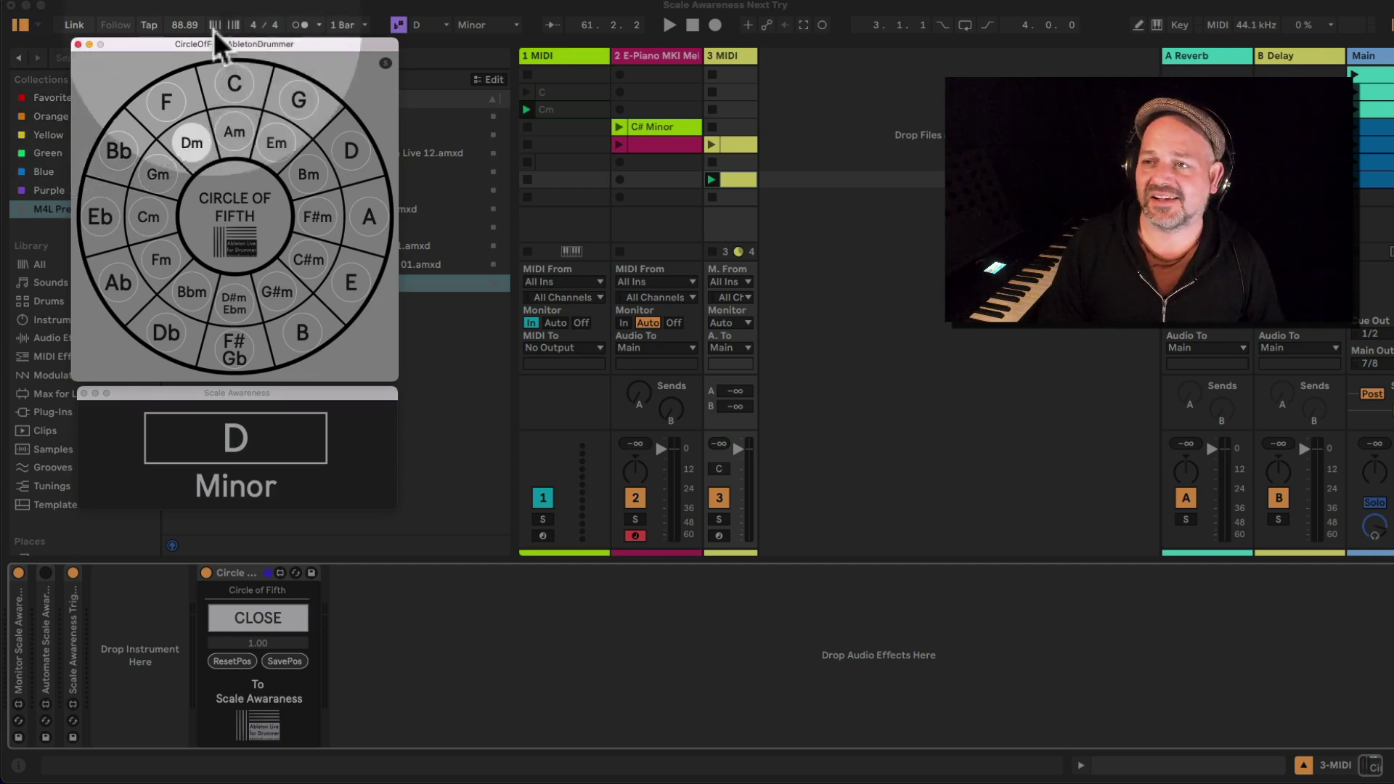
Select the 1 MIDI track and close the floating Circle of Fifth and Scale Awareness windows.
left_click(677, 57)
left_click(594, 58)
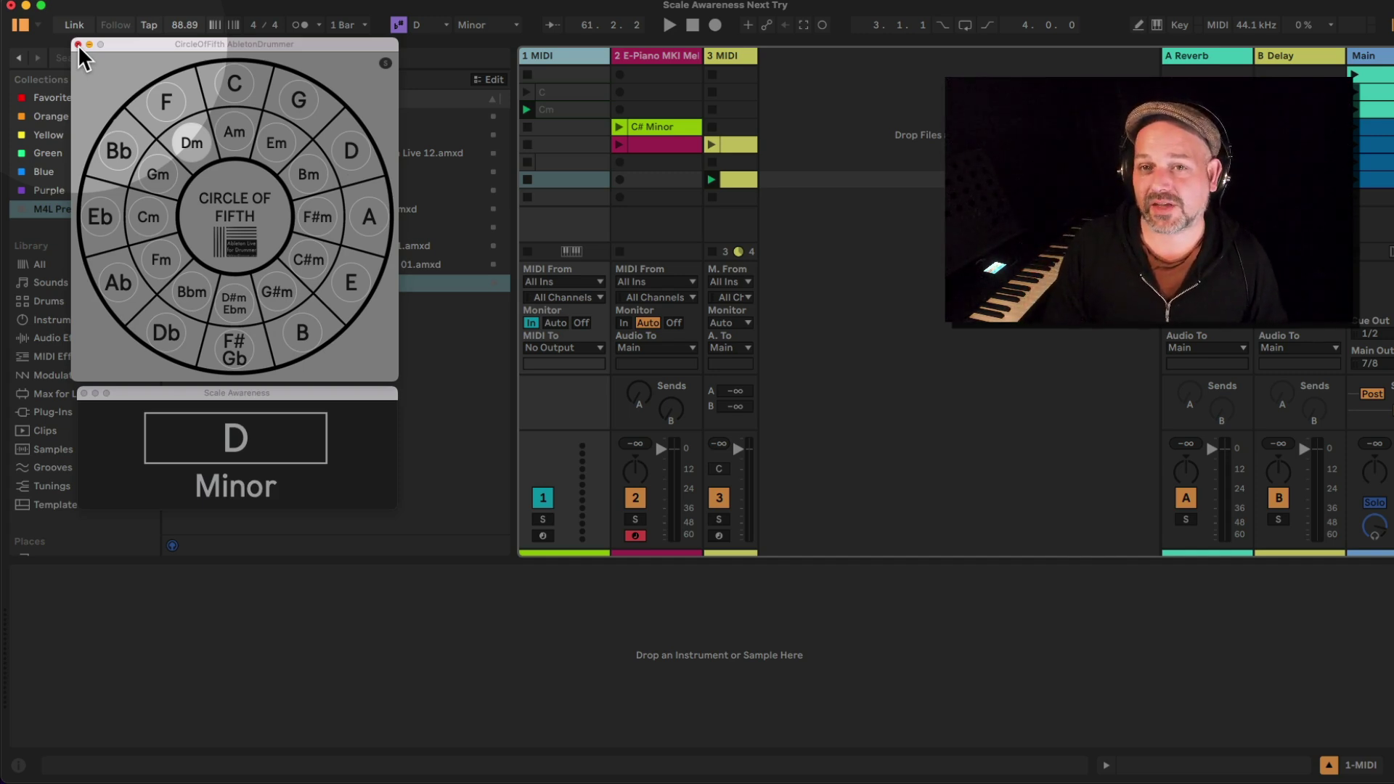
left_click(78, 44)
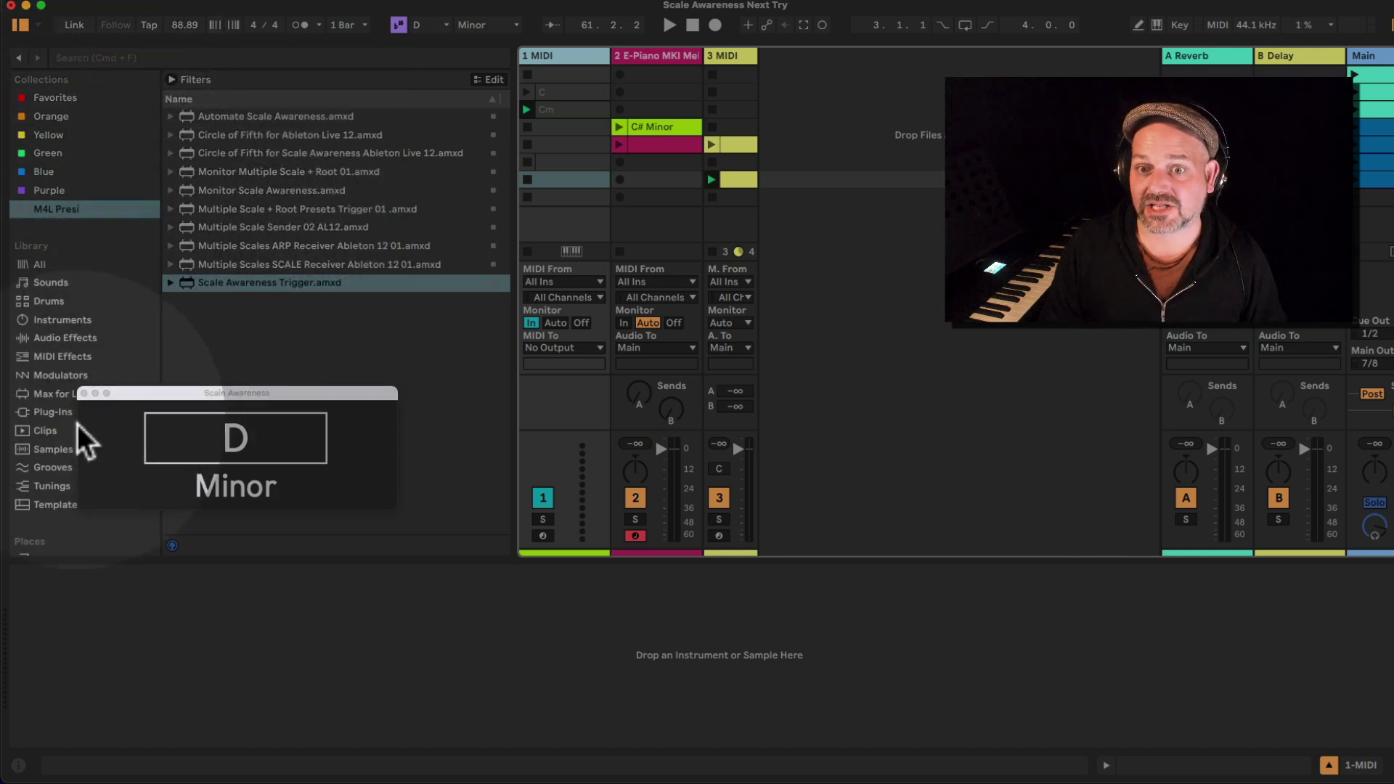
left_click(84, 393)
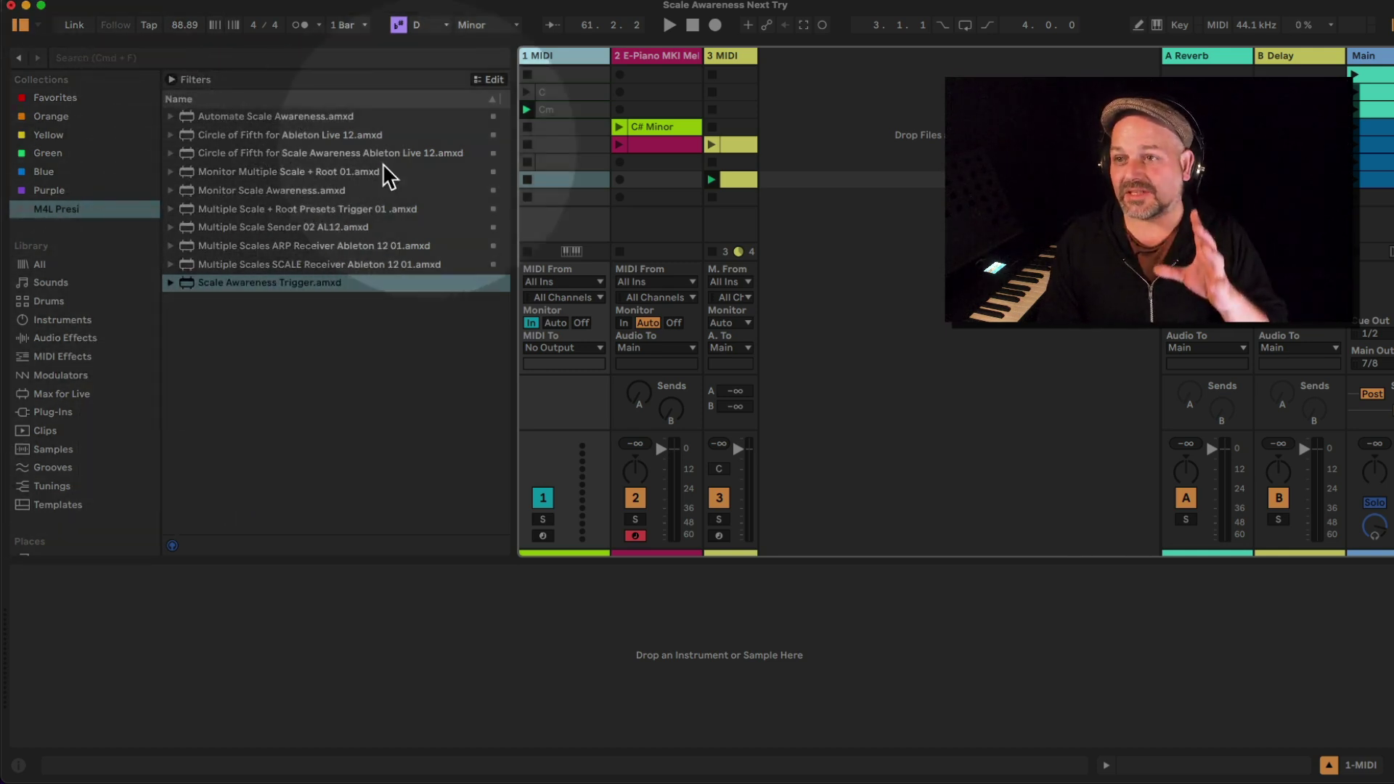
Show the device chain of the E-Piano MKI Mellow track and select its Scale device.
left_click(667, 54)
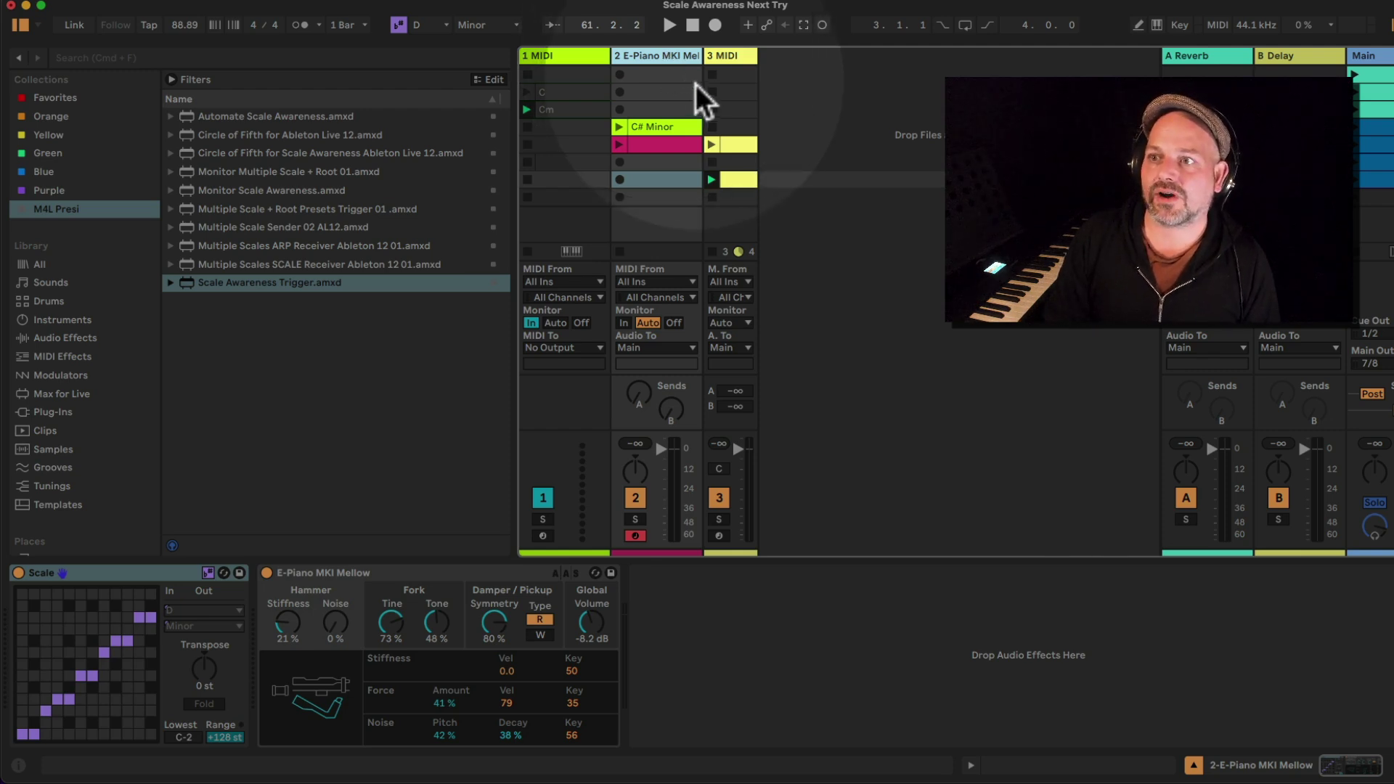
left_click(726, 56)
left_click(687, 58)
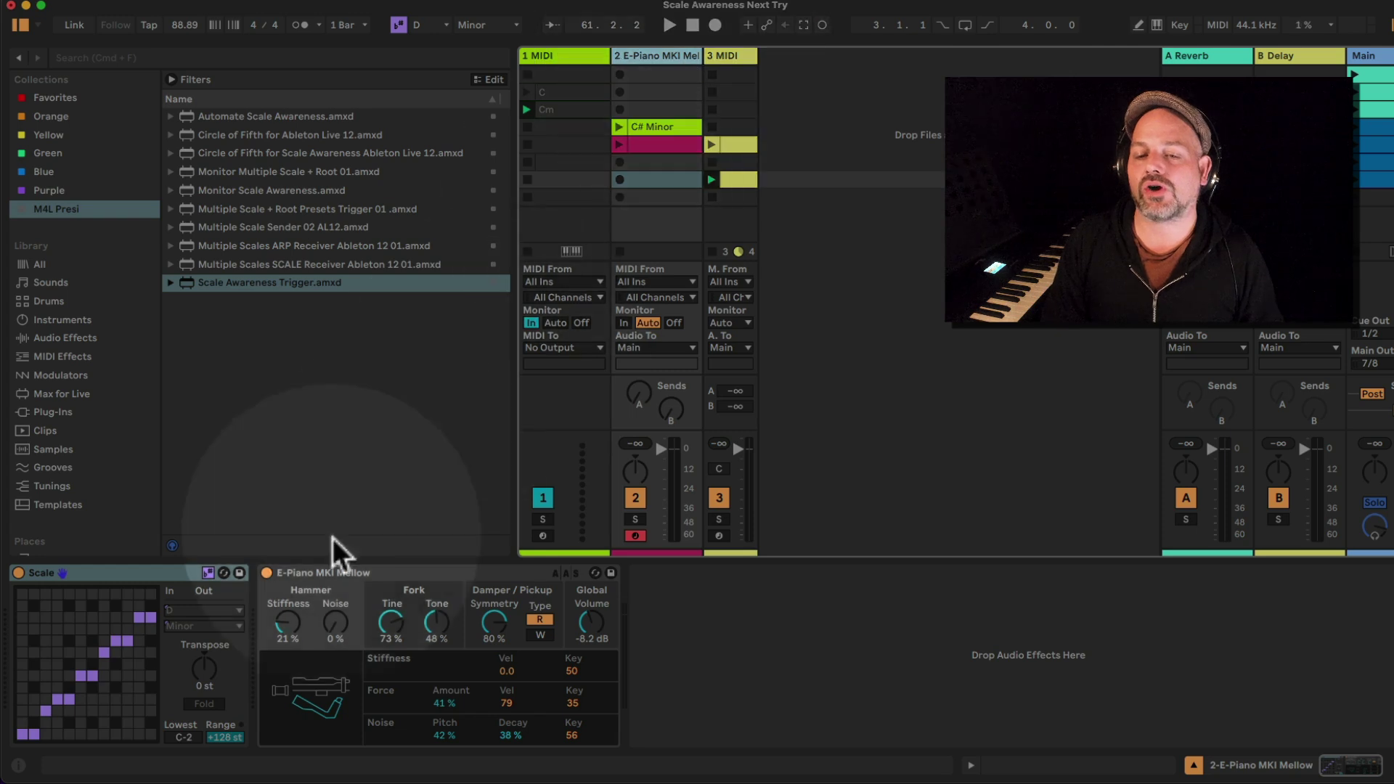
left_click(149, 578)
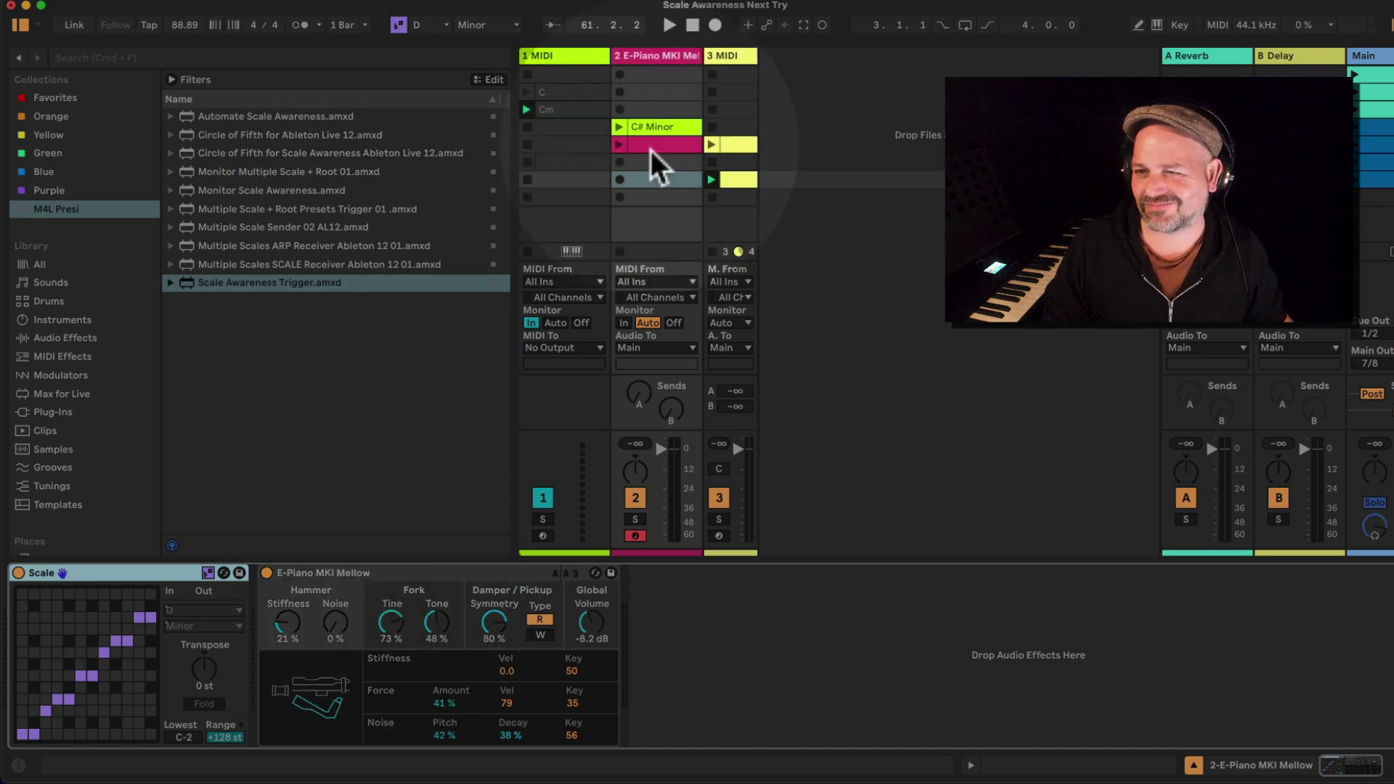
Delete all clips from the three MIDI tracks in one selection.
left_click_drag(723, 200, 548, 91)
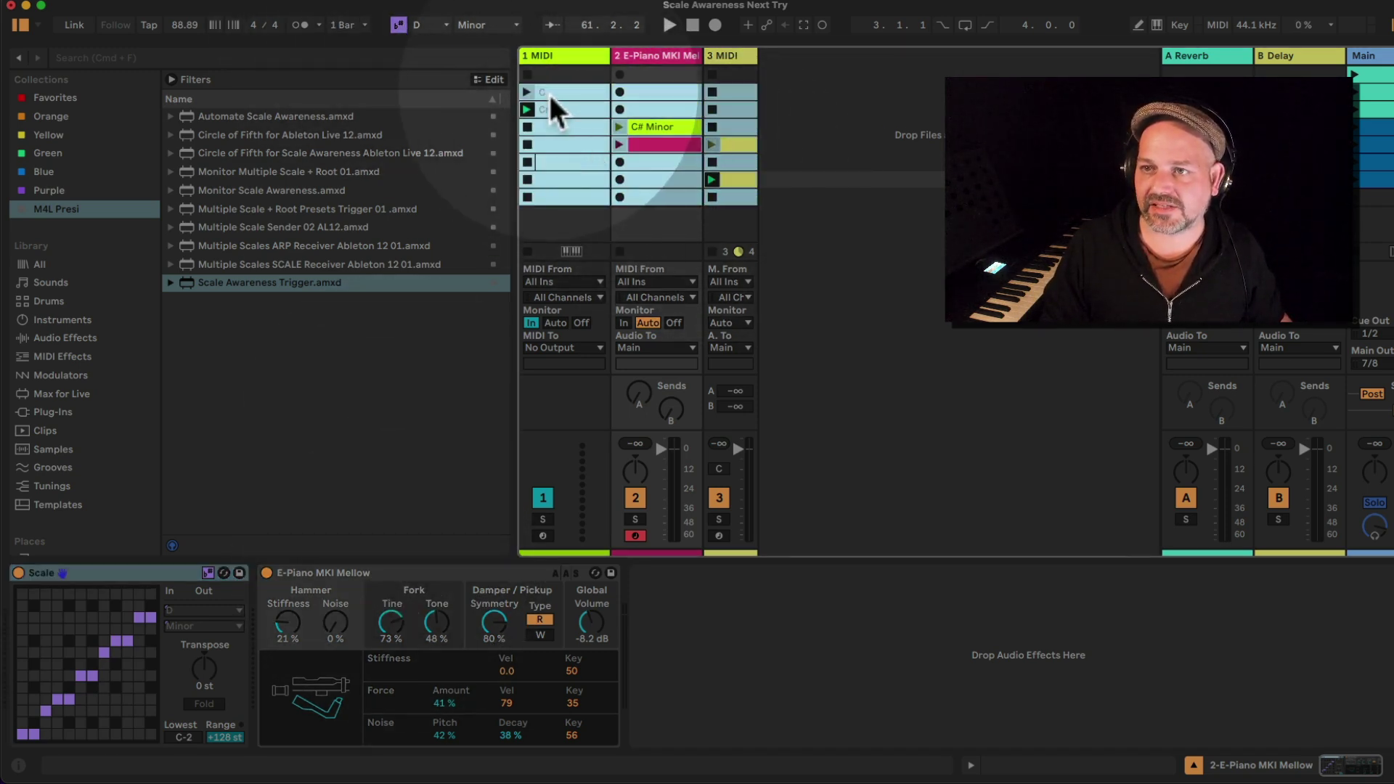
key("BackSpace")
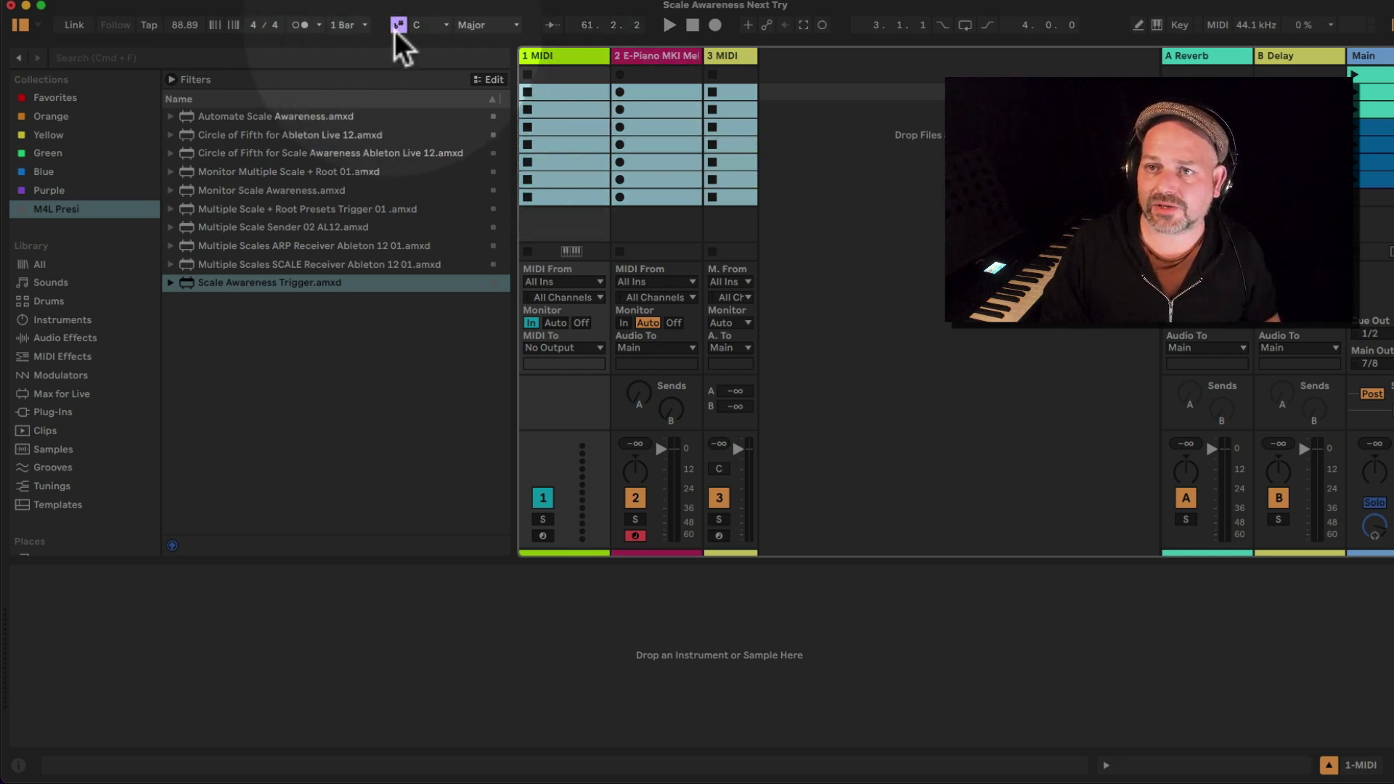
Turn off the global Scale Awareness mode and select the 1 MIDI track.
left_click(396, 27)
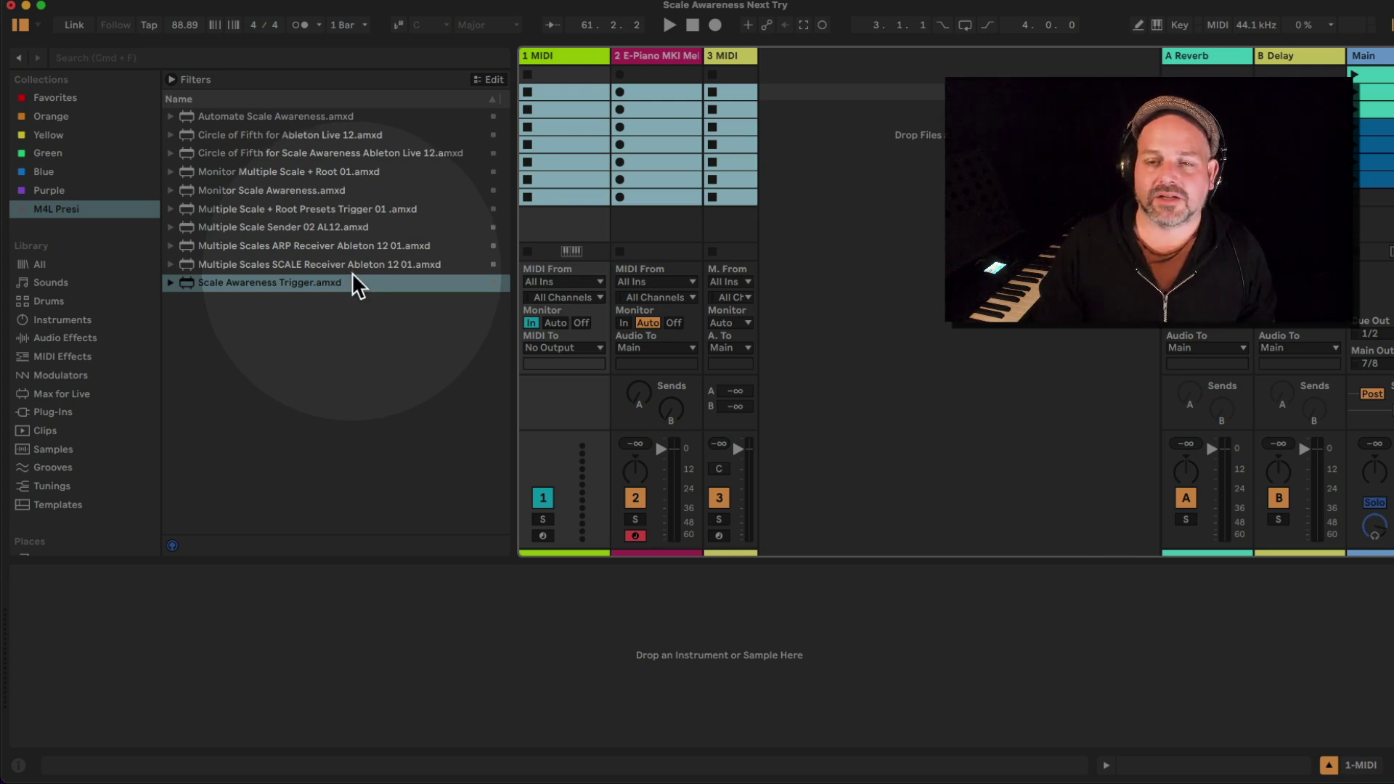
left_click(577, 60)
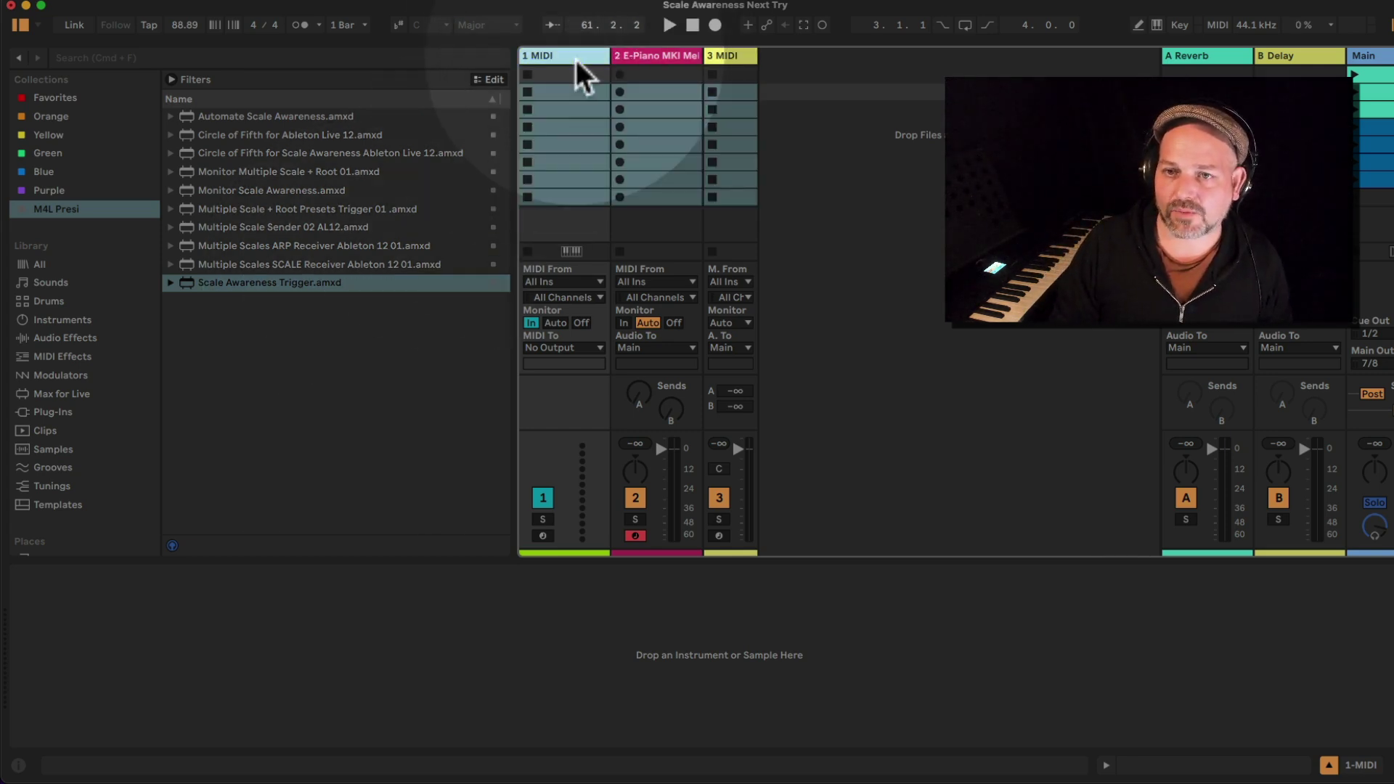
double_click(576, 58)
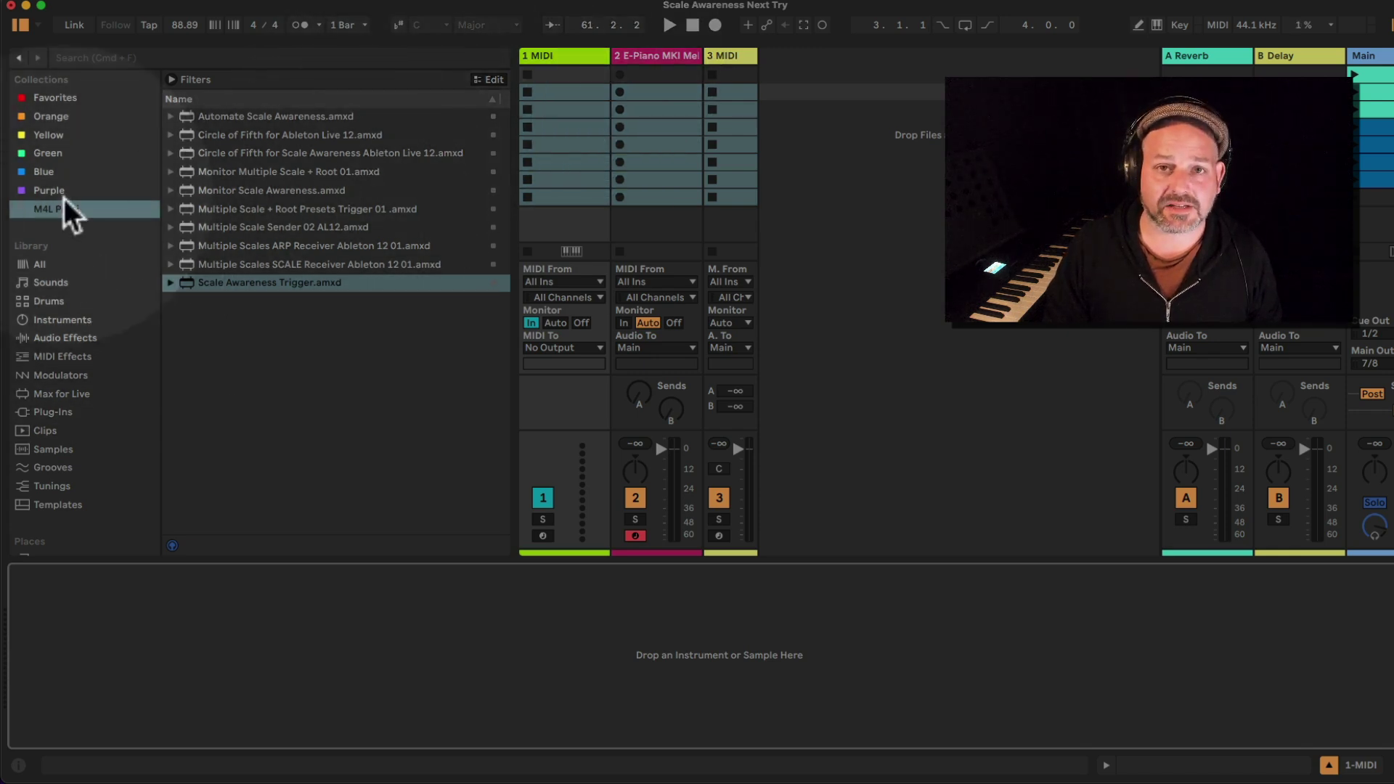
Add a fresh Scale MIDI effect to the E-Piano MKI Mellow track and delete the existing scale-aware Scale device before it.
left_click(81, 360)
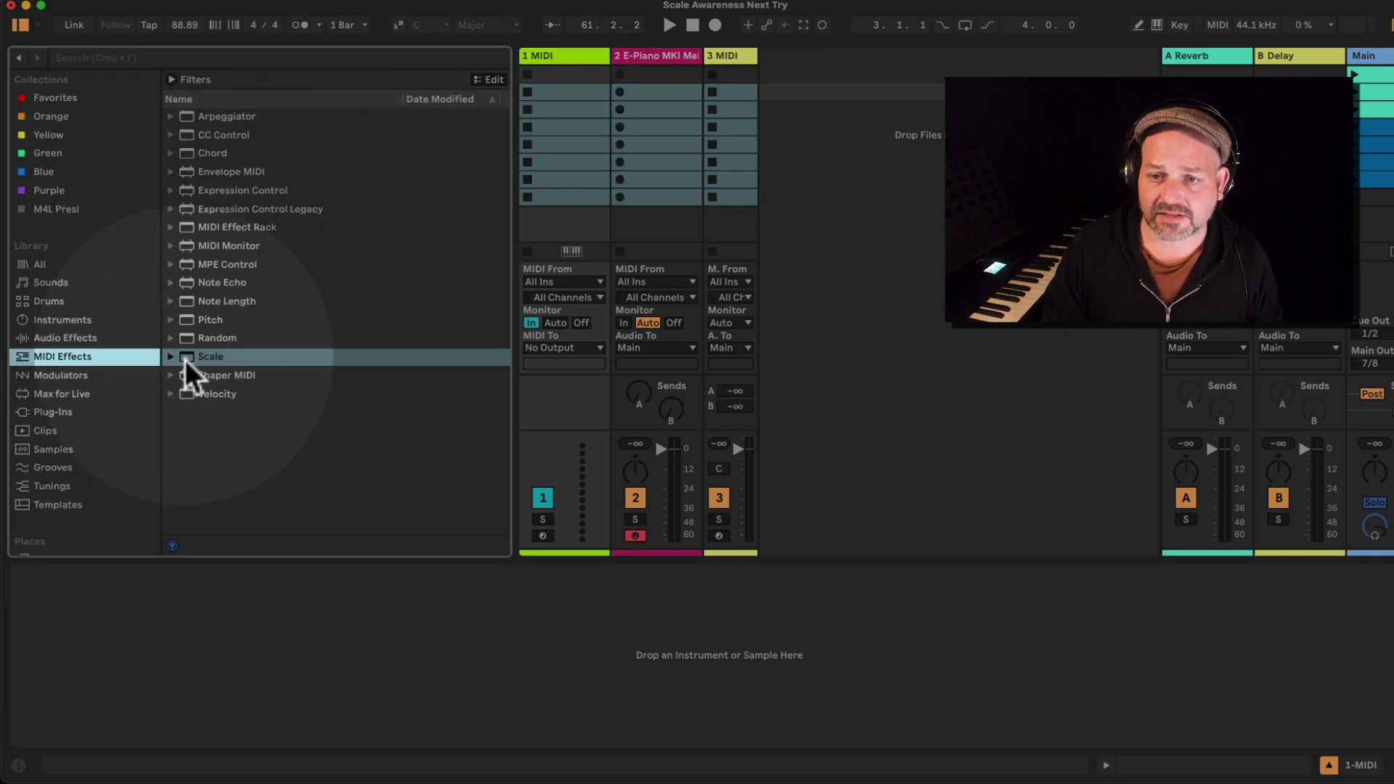
left_click_drag(185, 360, 663, 148)
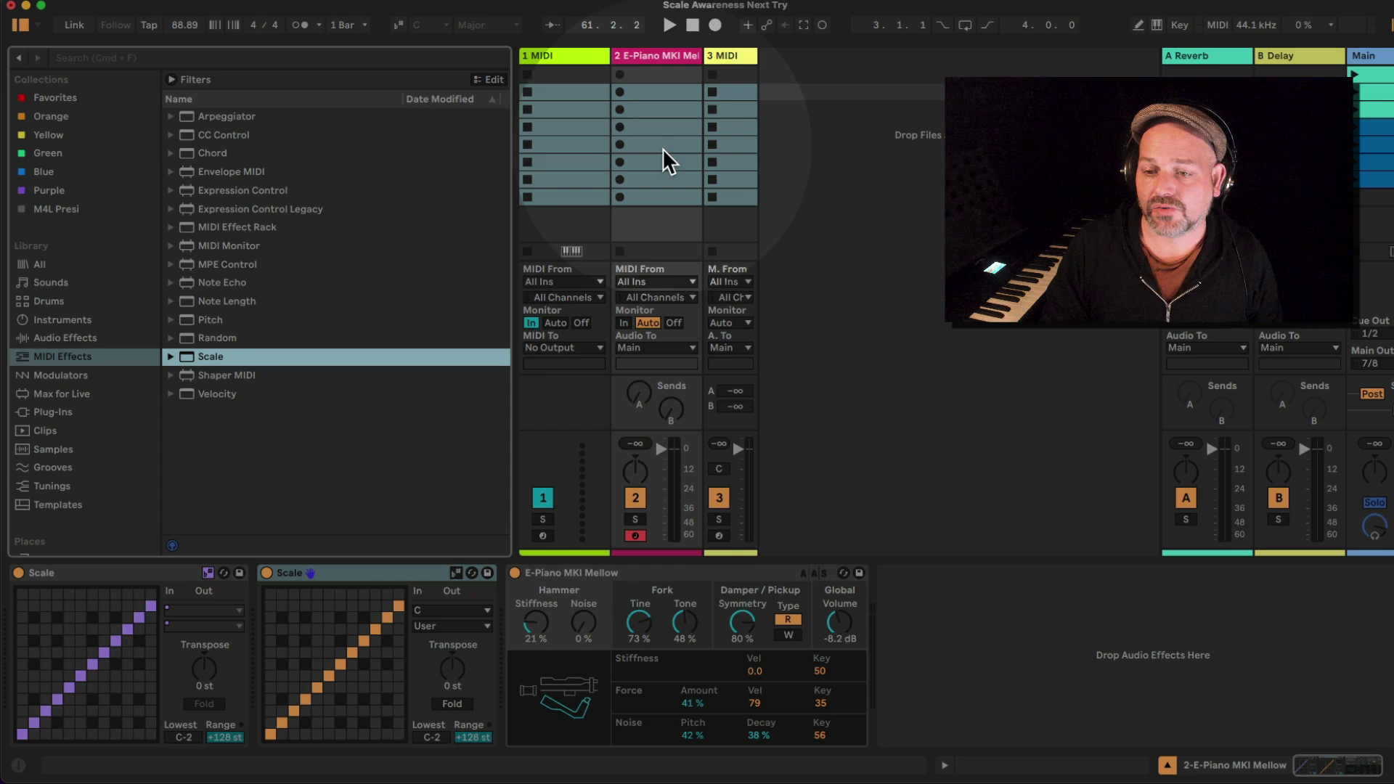
left_click(129, 579)
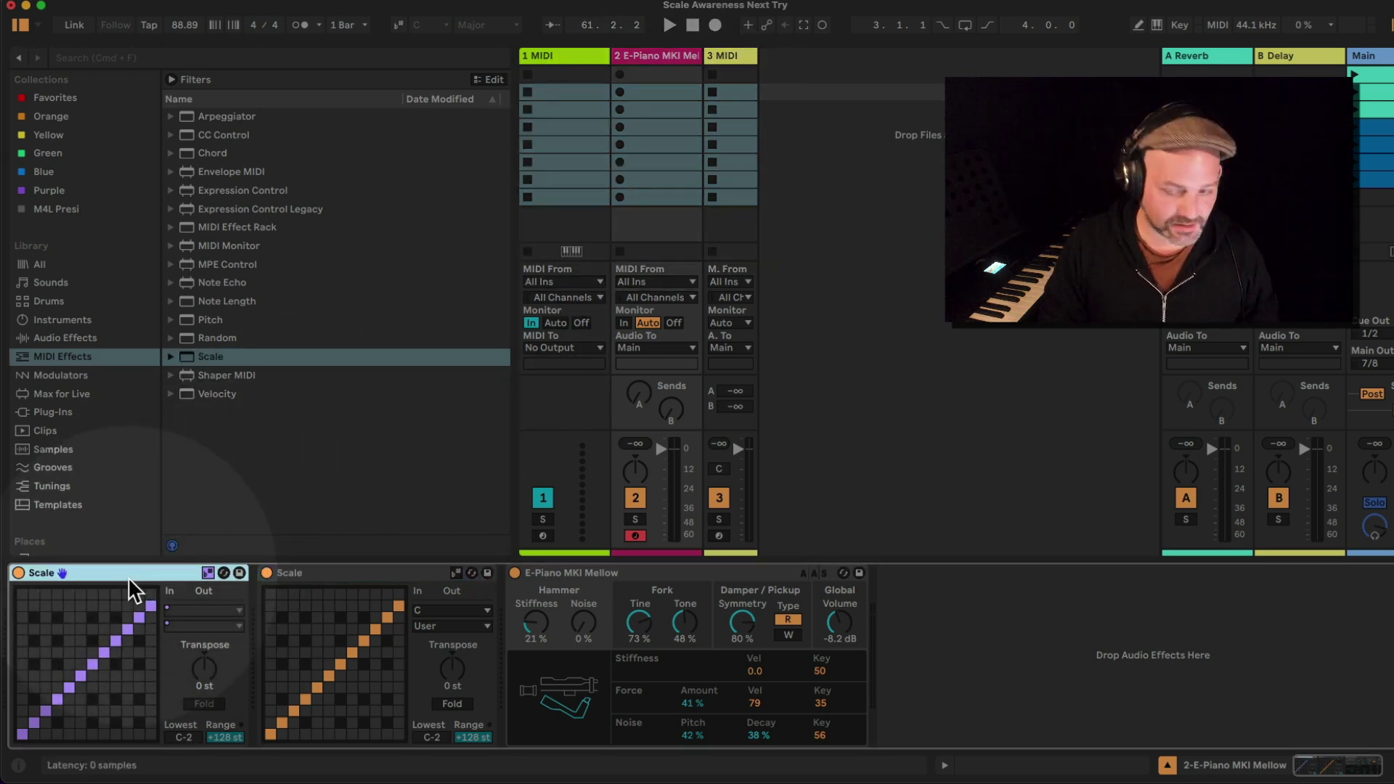
key("Delete")
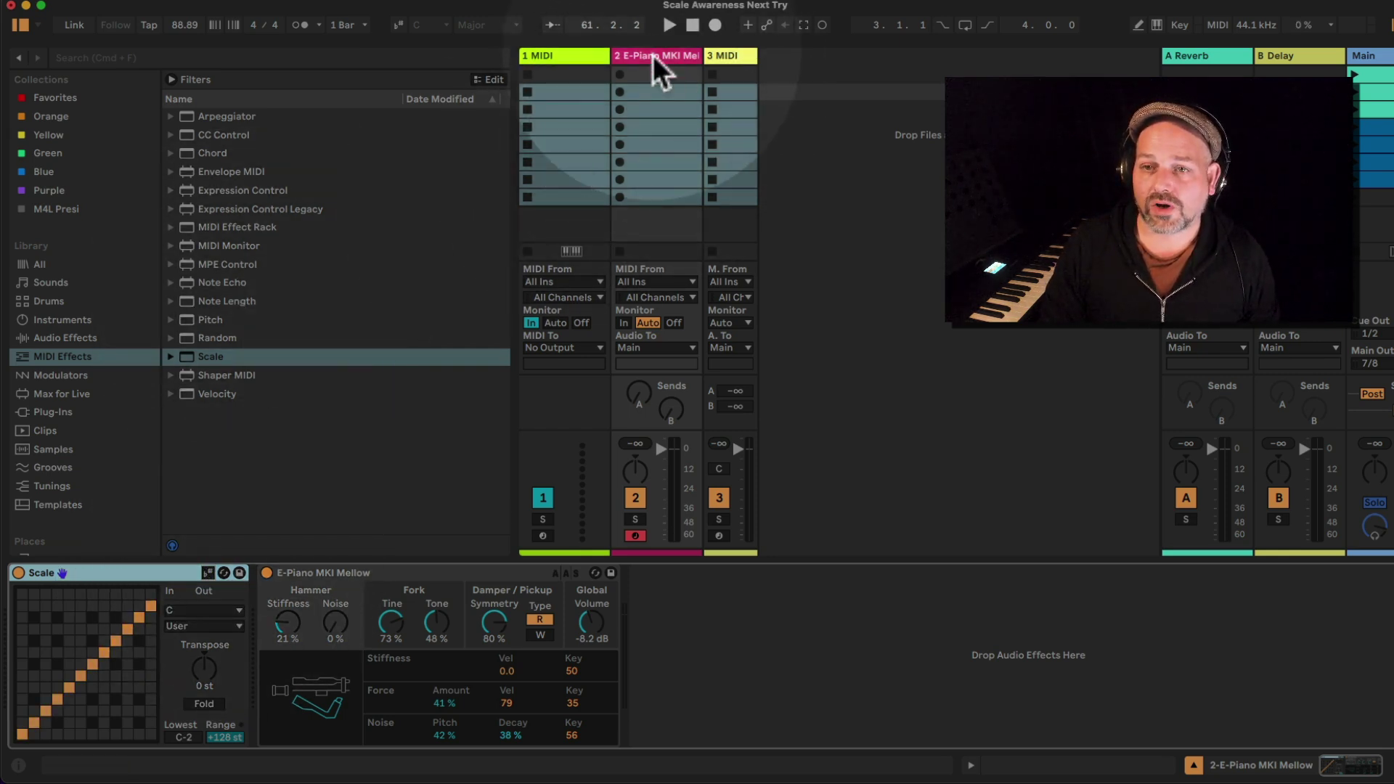
Insert Multiple Scales SCALE Receiver Ableton 12 01.amxd from the M4L Presi collection ahead of the Scale device and refresh it.
left_click(77, 210)
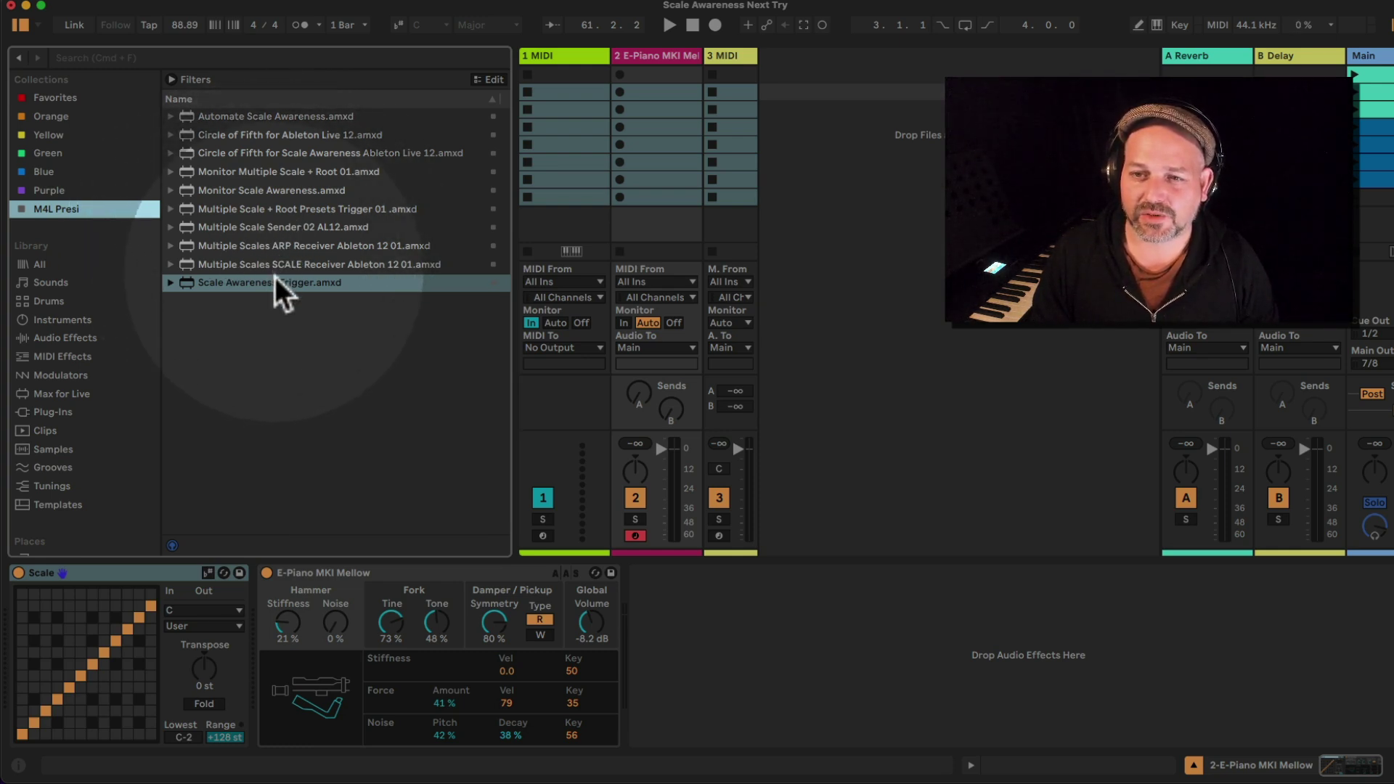
mouse_move(291, 268)
left_mouse_down()
mouse_move(98, 490)
mouse_move(15, 621)
left_mouse_up()
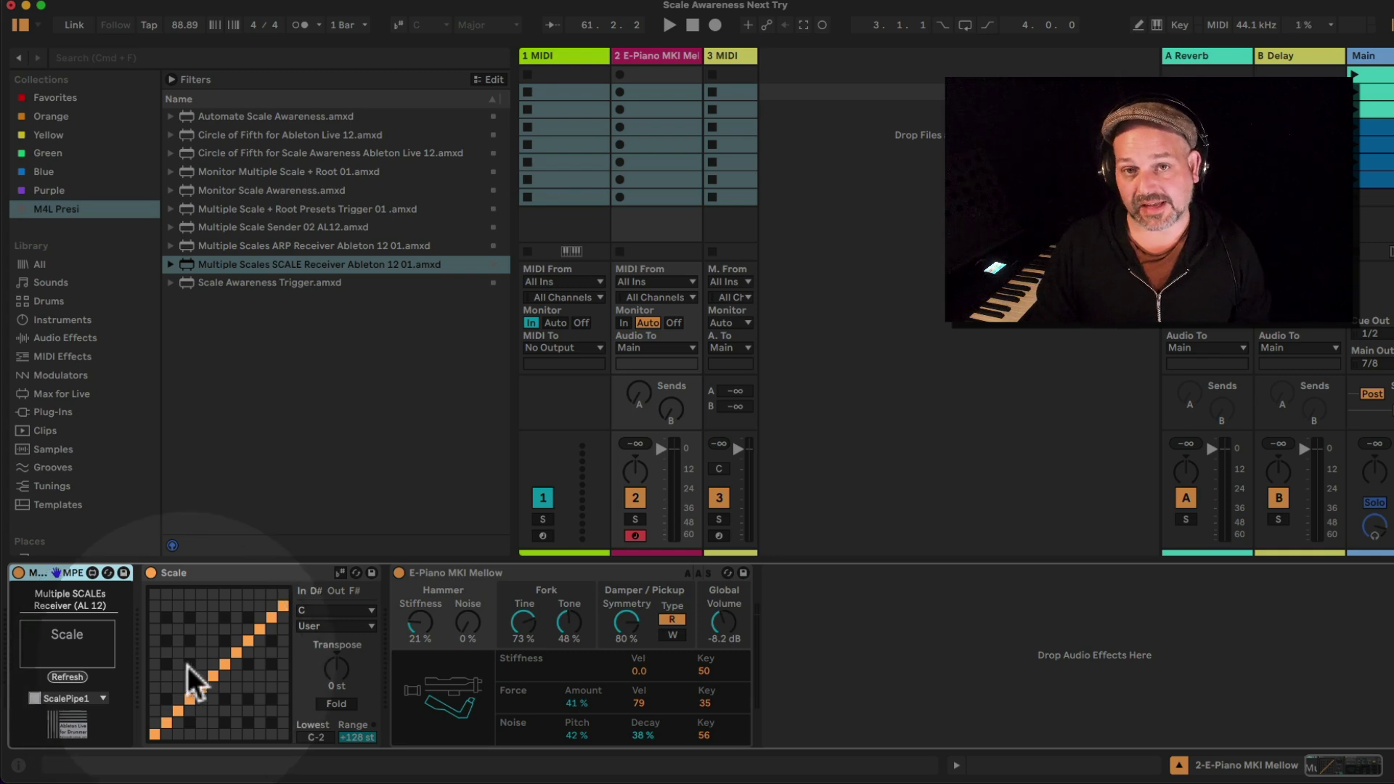
left_click(76, 679)
Rename the Scale device to "Change Name" and refresh the receiver so it picks up the new name.
left_click(173, 579)
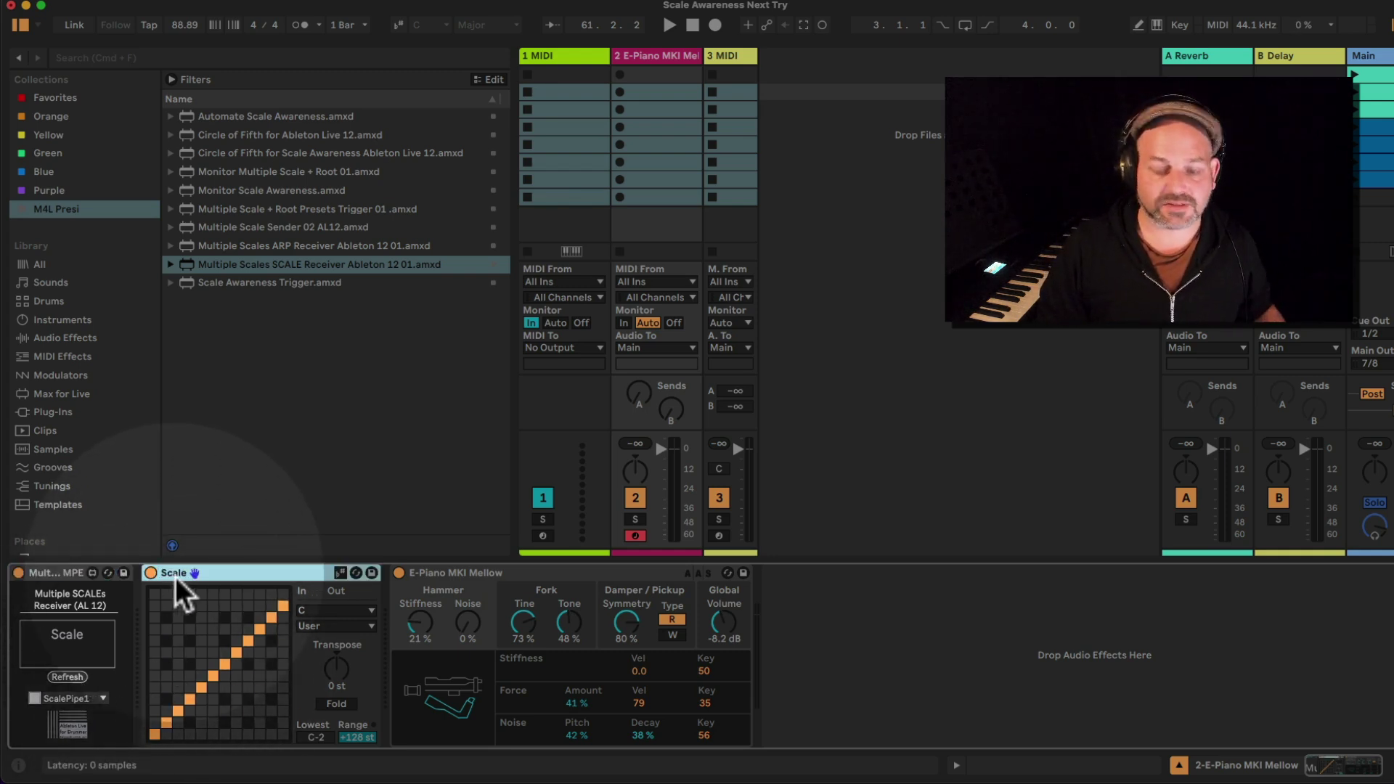
key("super+r")
type("Ch")
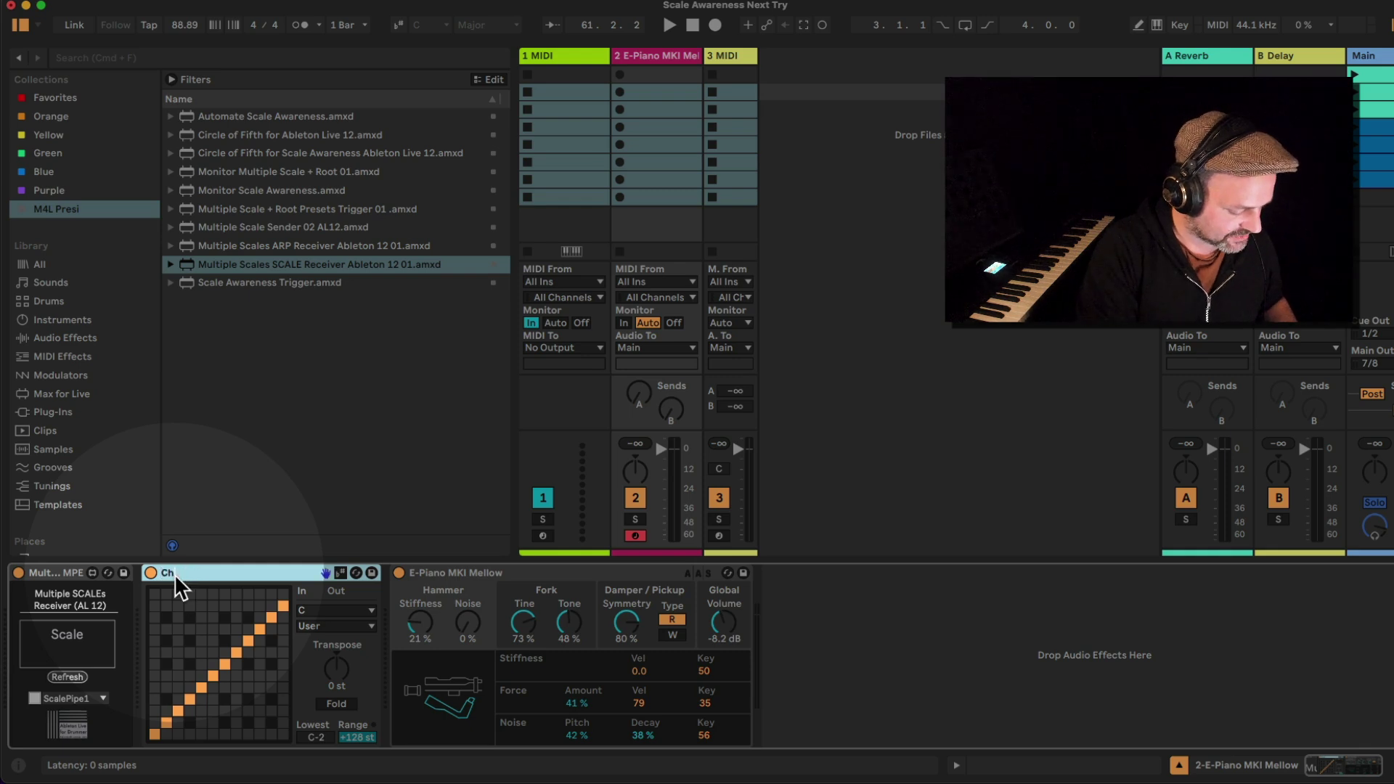
type("ange Name")
key("Return")
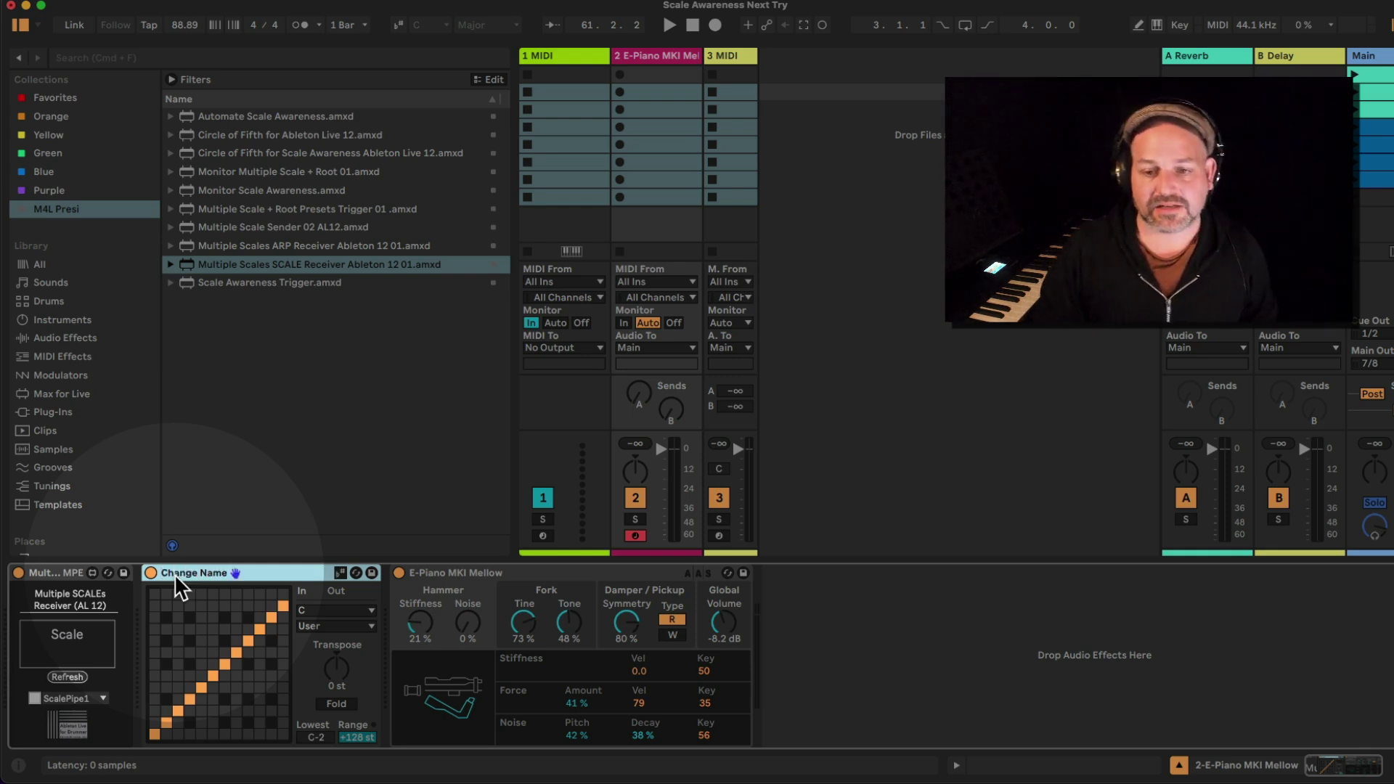
left_click(72, 675)
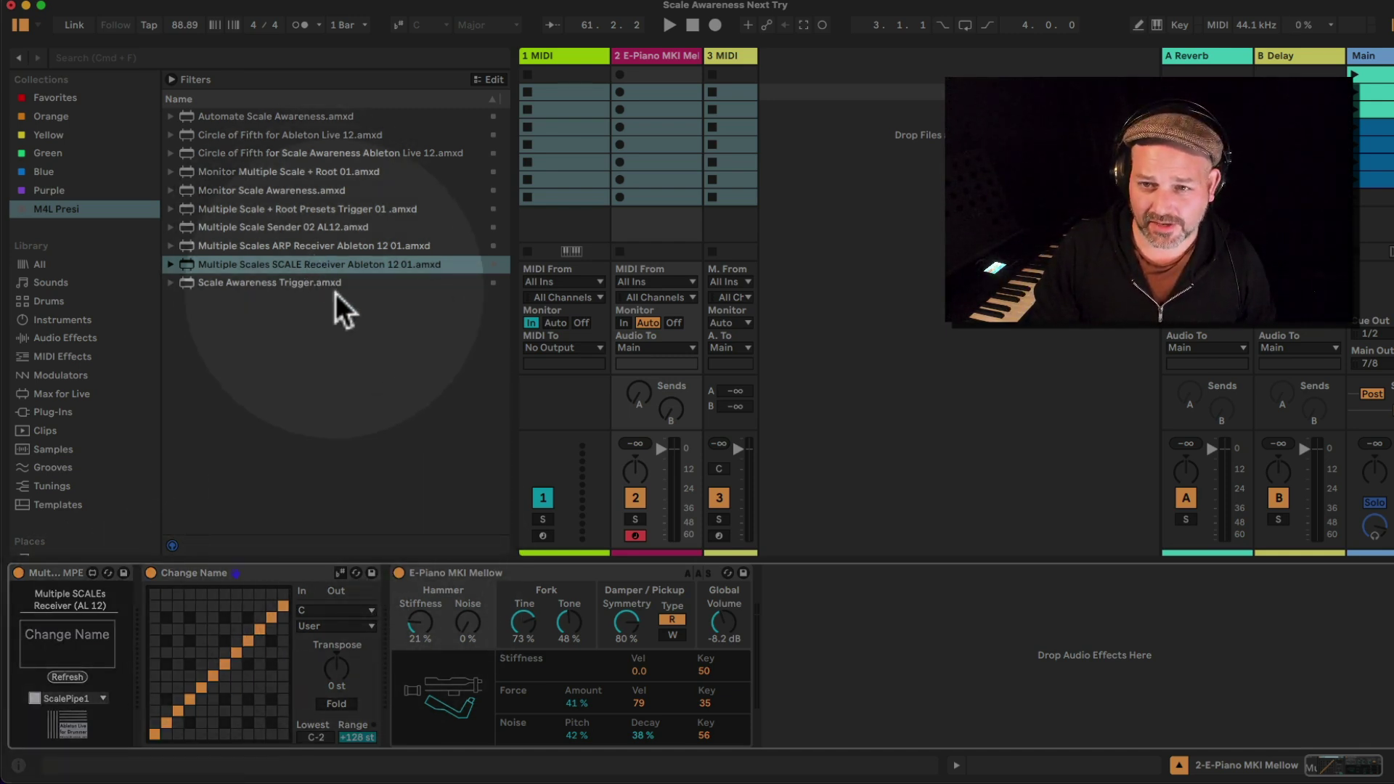
Load Multiple Scale Sender 02 AL12.amxd onto a new MIDI track and move the 3 MIDI track in front of the E-Piano track.
left_click(262, 229)
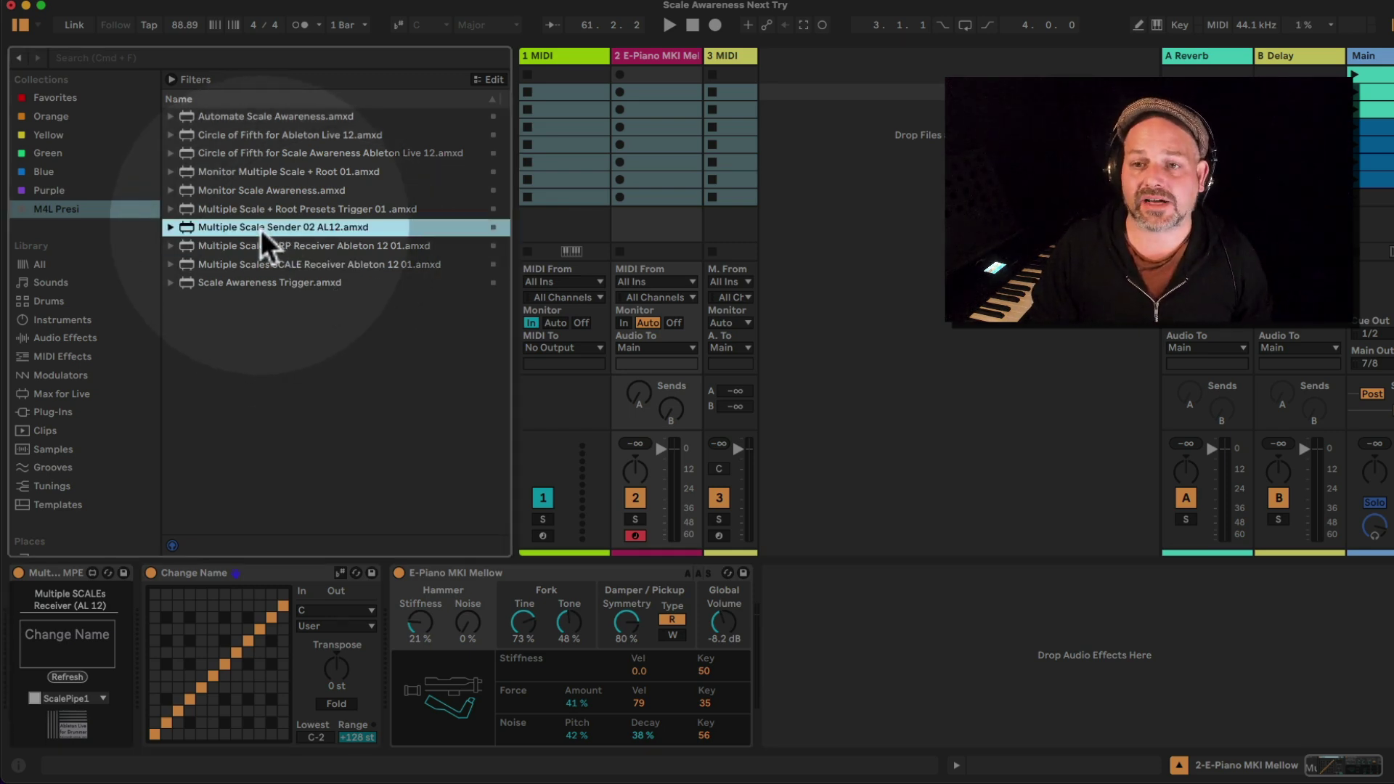
left_click_drag(258, 230, 774, 161)
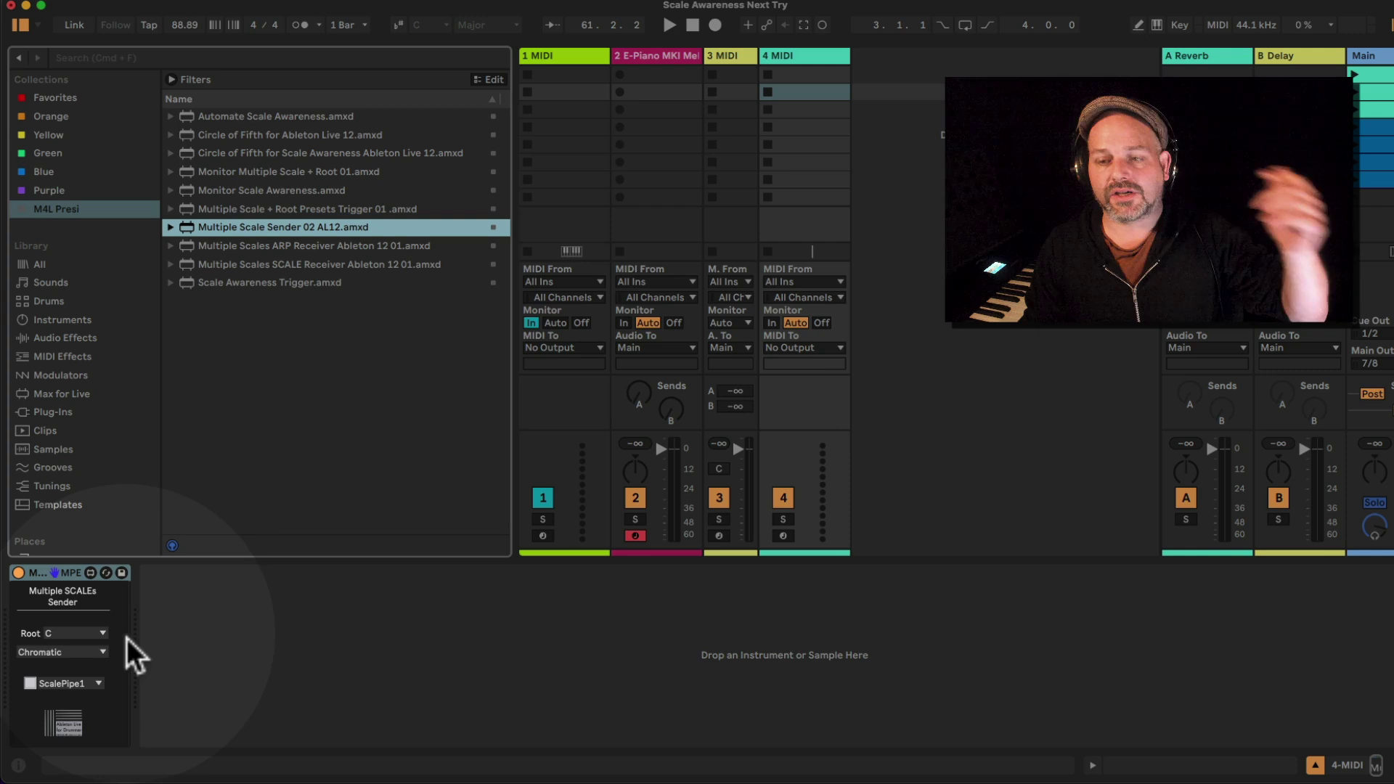
left_click(734, 63)
left_click_drag(733, 60, 661, 52)
left_click(702, 58)
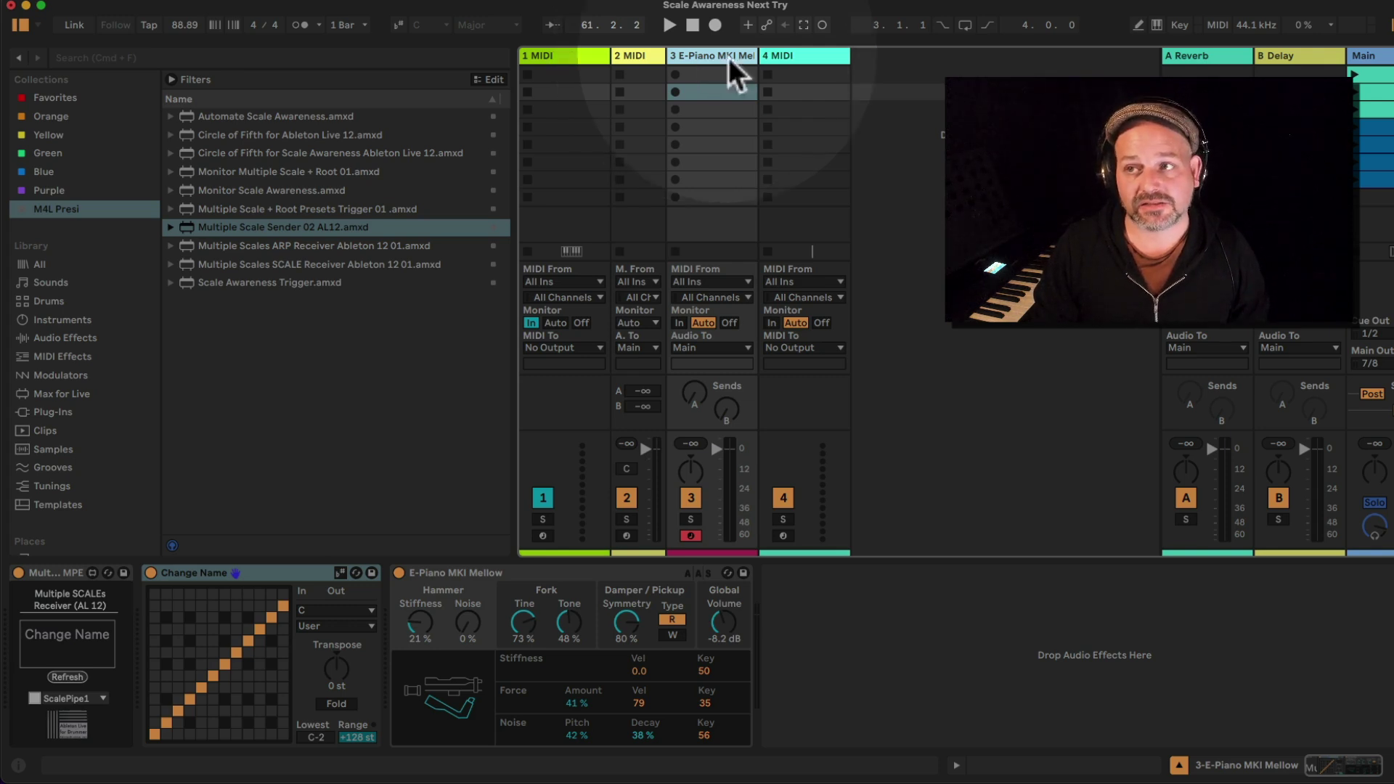
Set the Multiple SCALEs Sender on the 4 MIDI track to root G#/Ab and Major, and check the E-Piano track's Scale device.
left_click(800, 59)
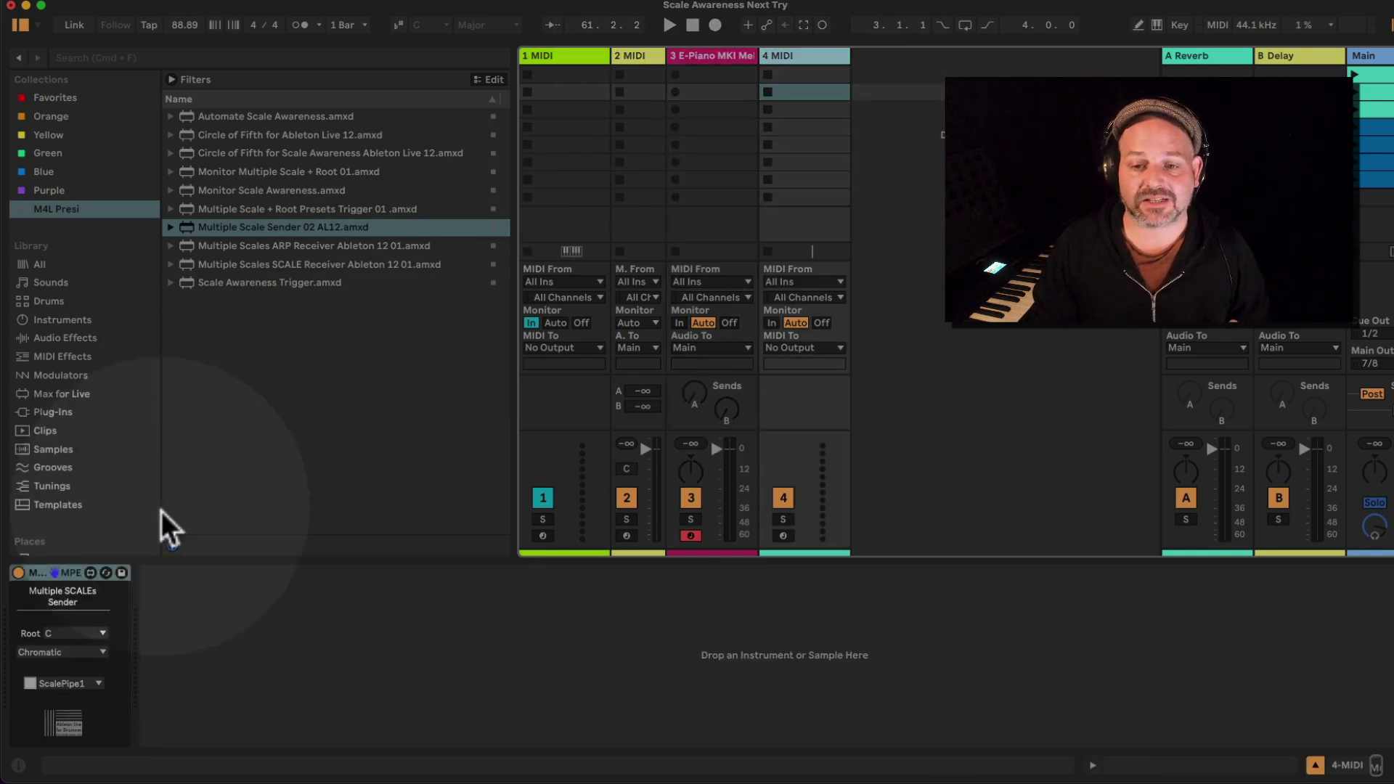
left_click(93, 634)
left_click(82, 570)
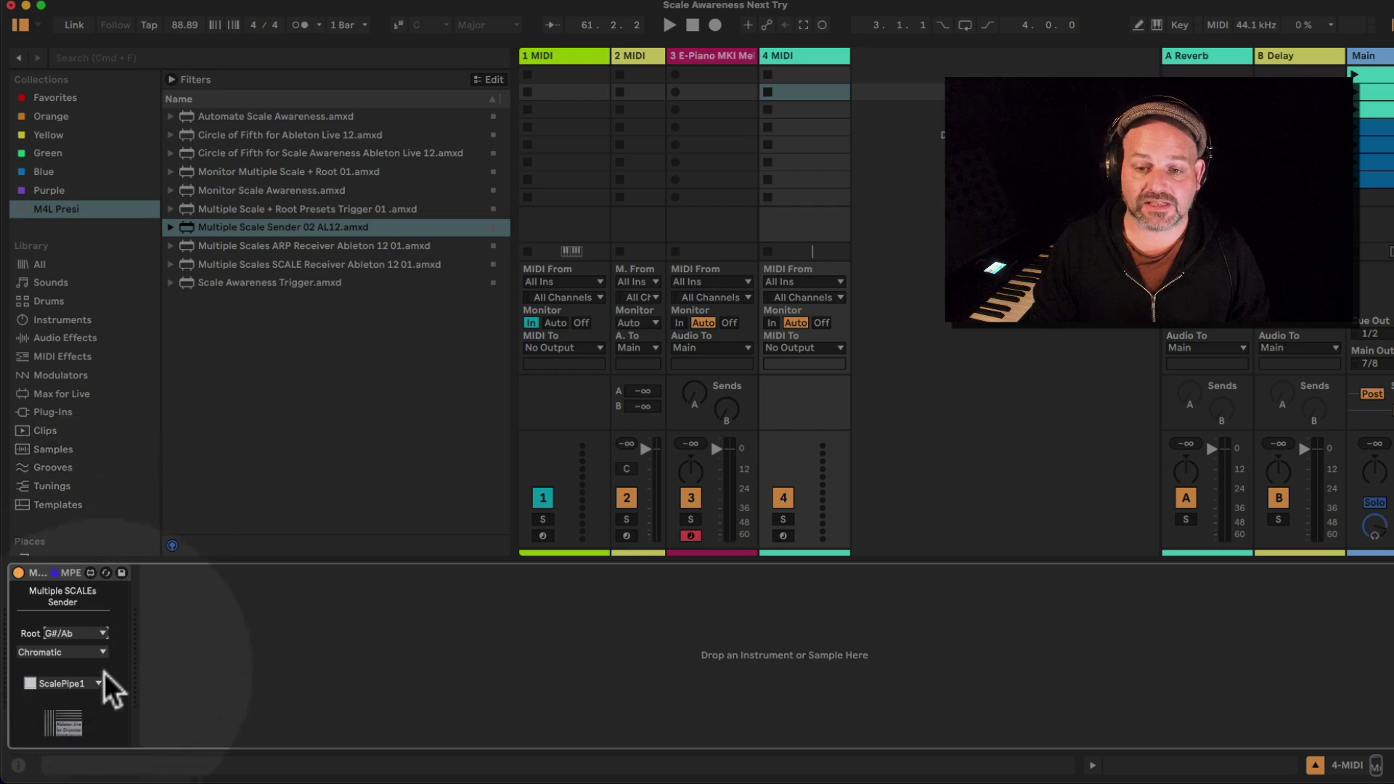
left_click(79, 655)
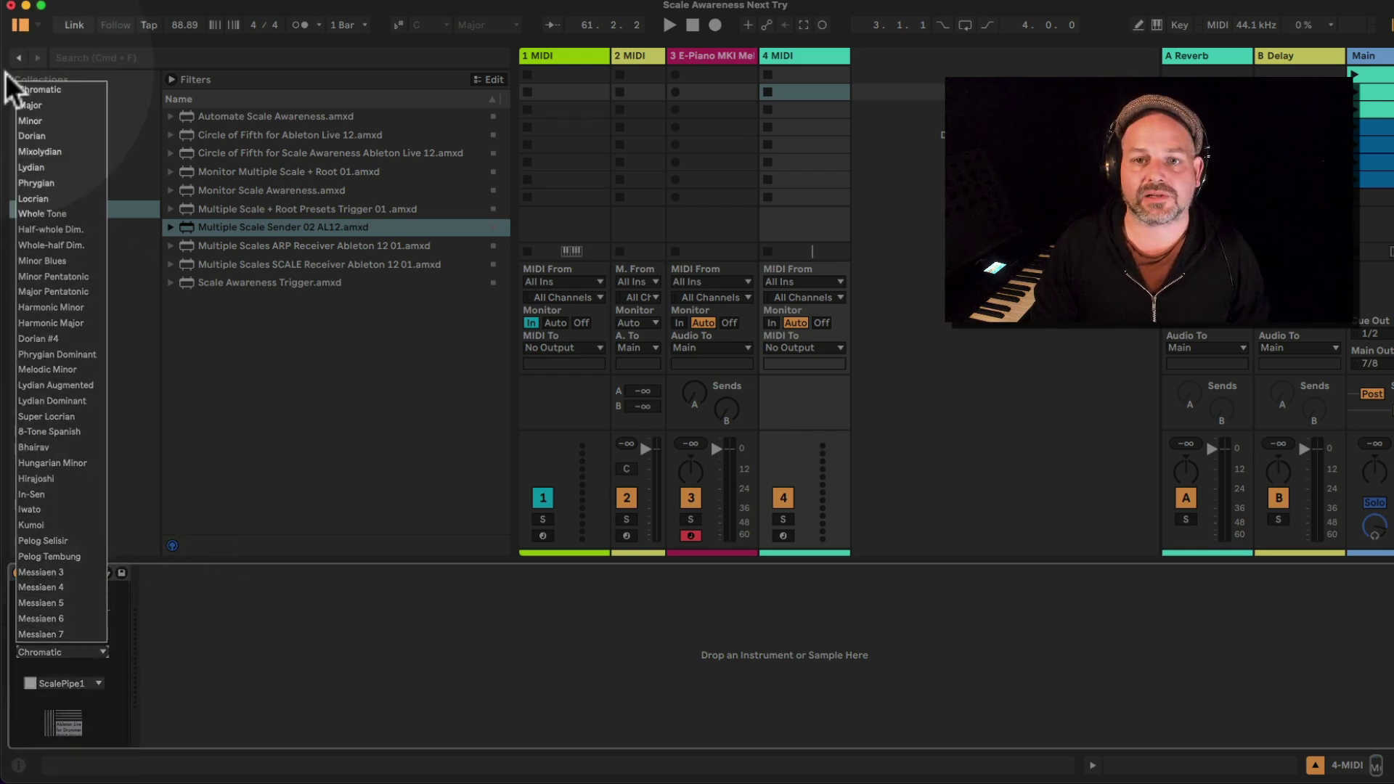
left_click(55, 110)
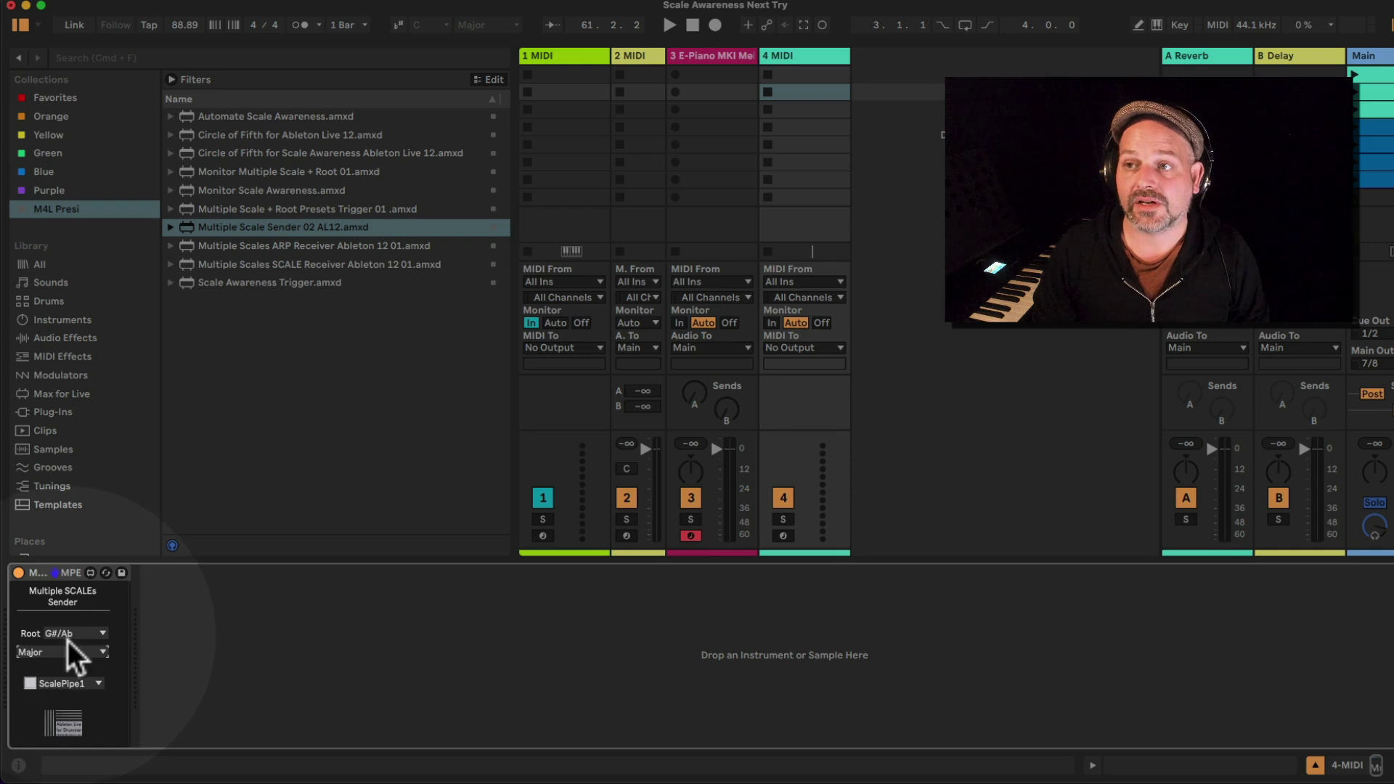
left_click(699, 60)
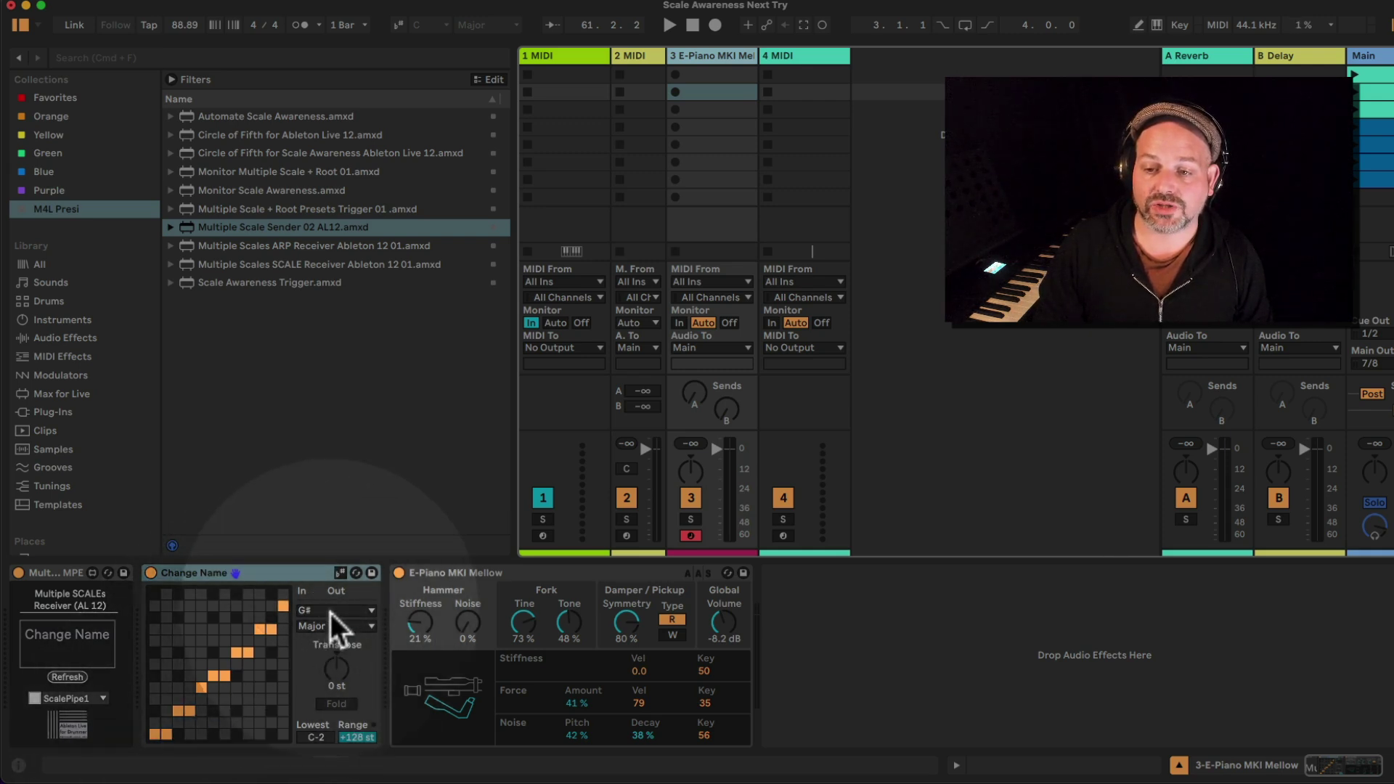
Create a MIDI clip in the 4 MIDI track's second slot and draw a Scale envelope switching from Major to Minor at 1.3.
left_click(804, 55)
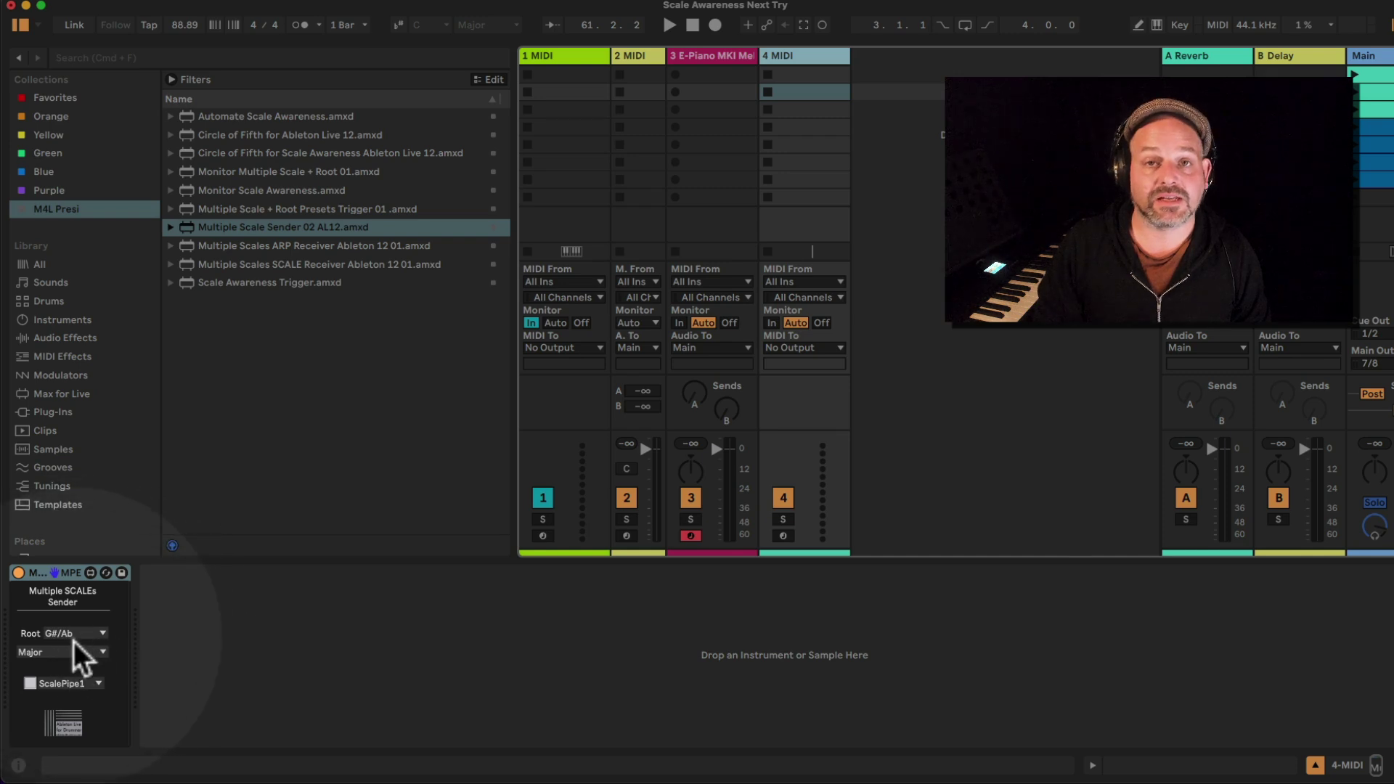
double_click(806, 93)
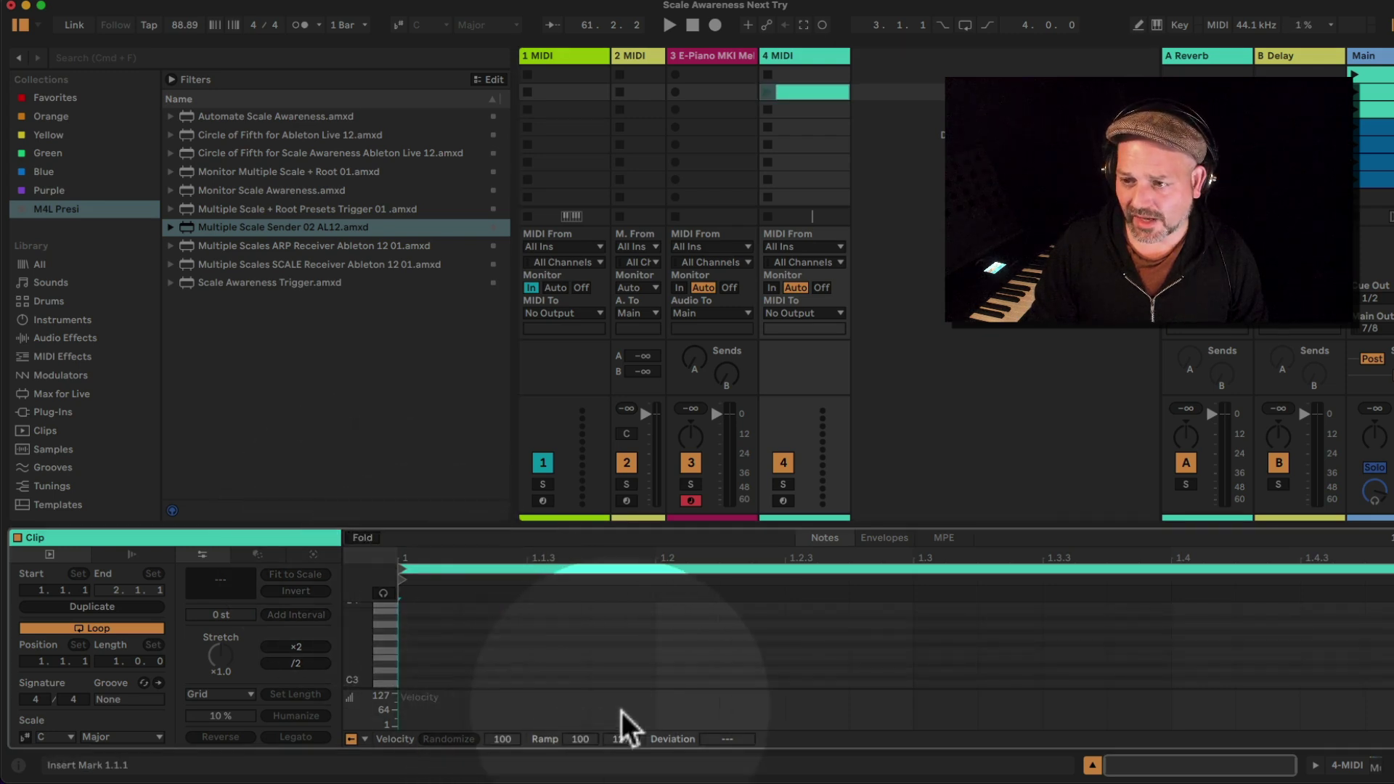
left_click(892, 541)
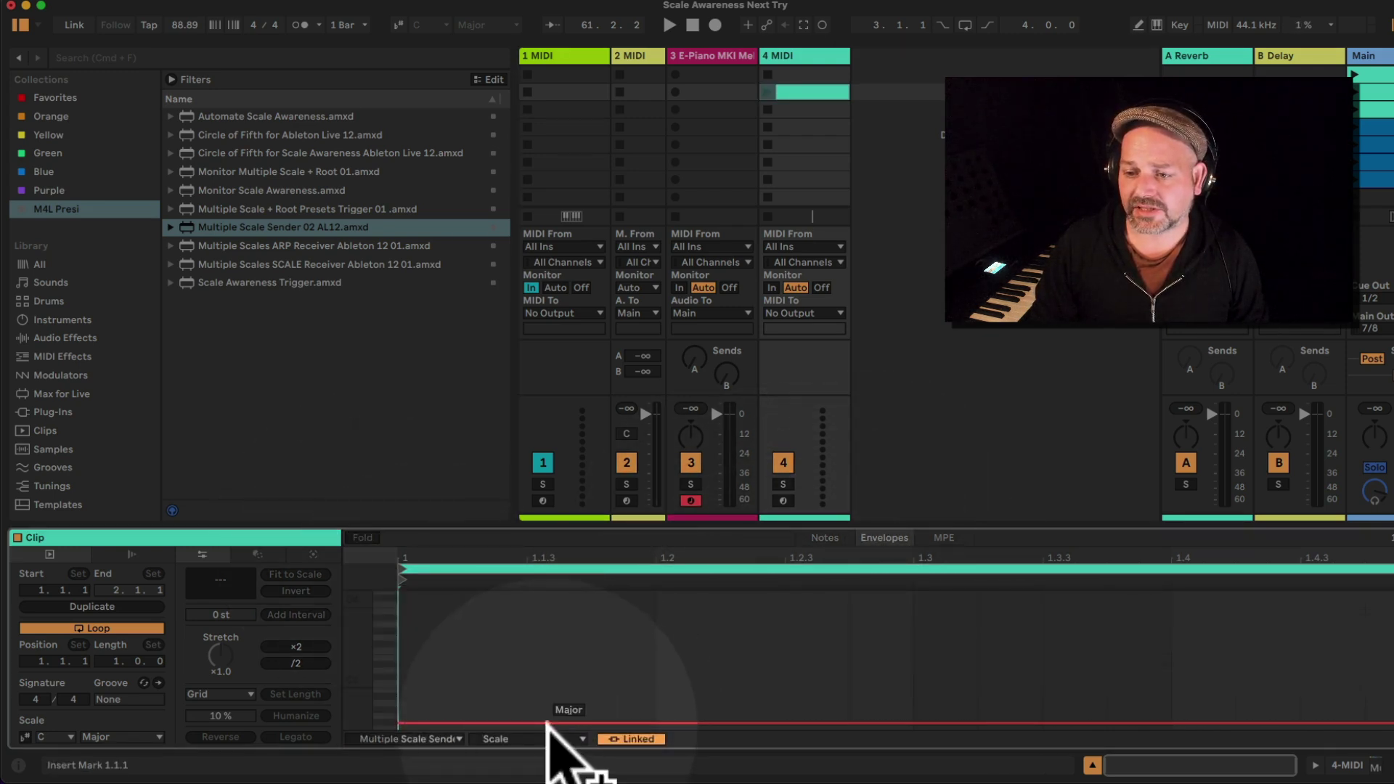
left_click_drag(592, 724, 914, 720)
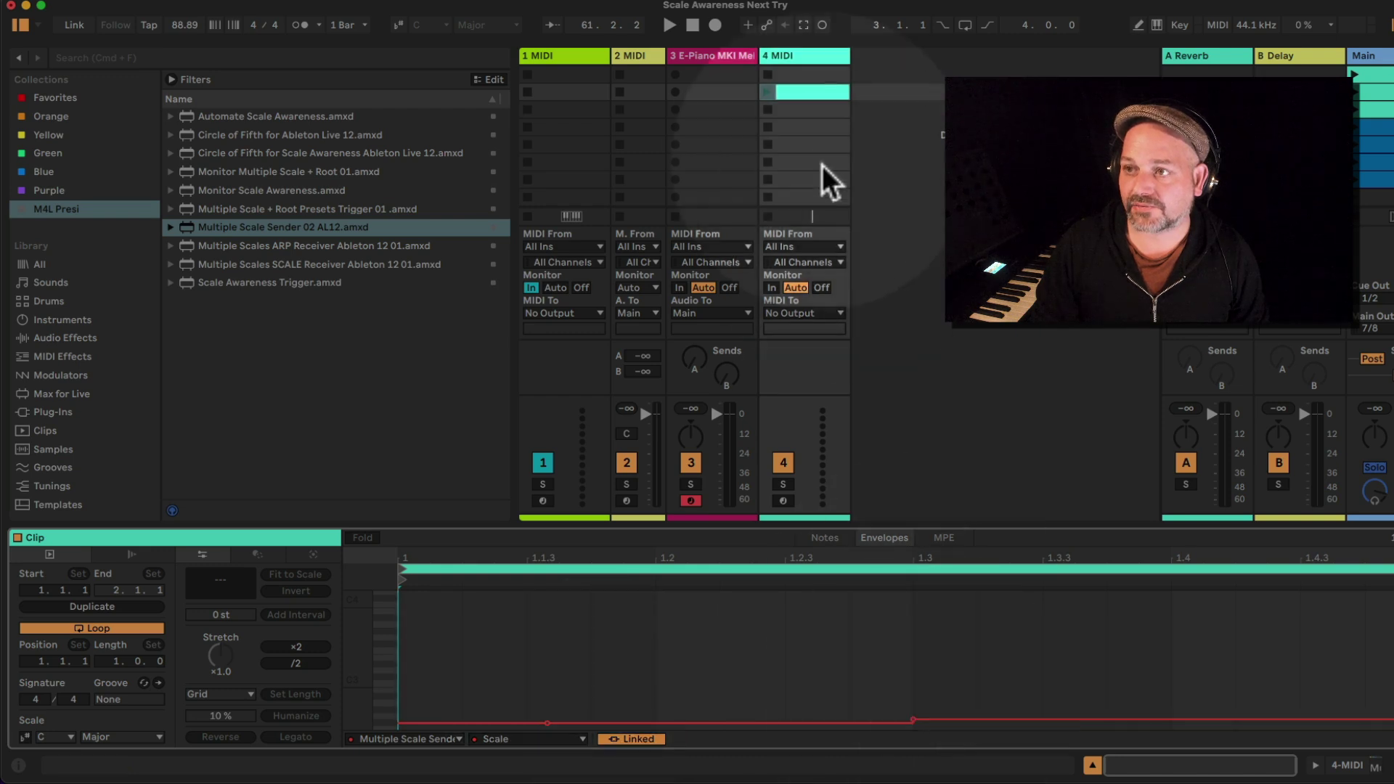
Launch the 4 MIDI clip and check the scale on the sender device and on the E-Piano track's Scale device.
left_click(767, 92)
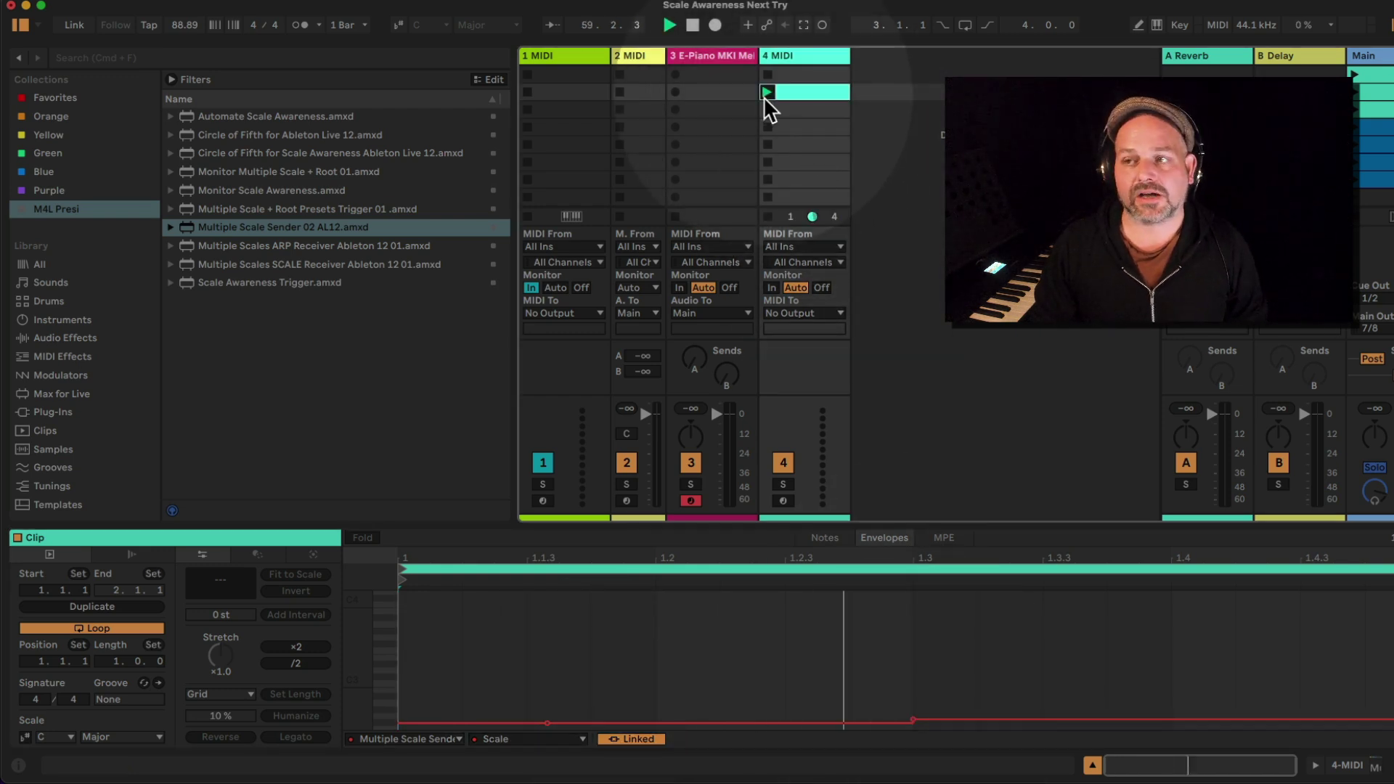
left_click(822, 57)
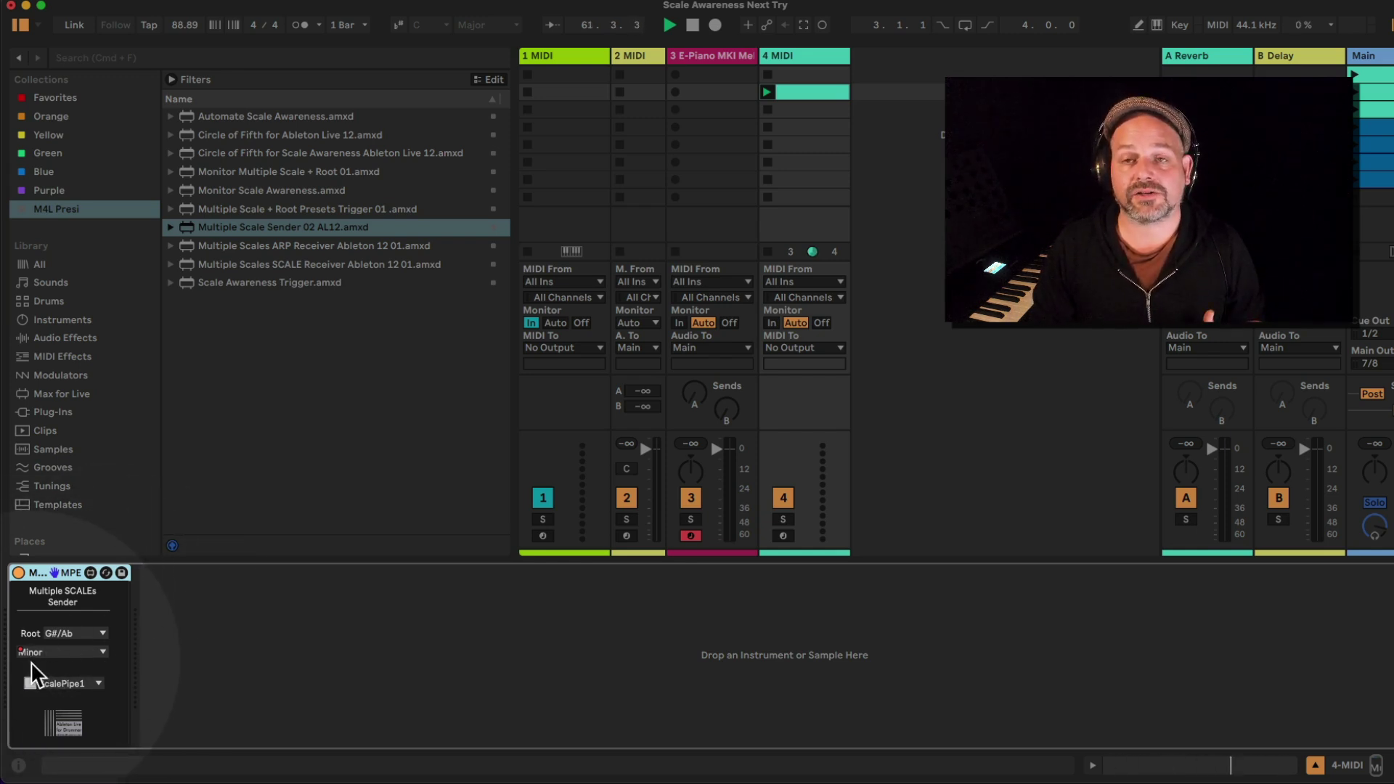
left_click(726, 55)
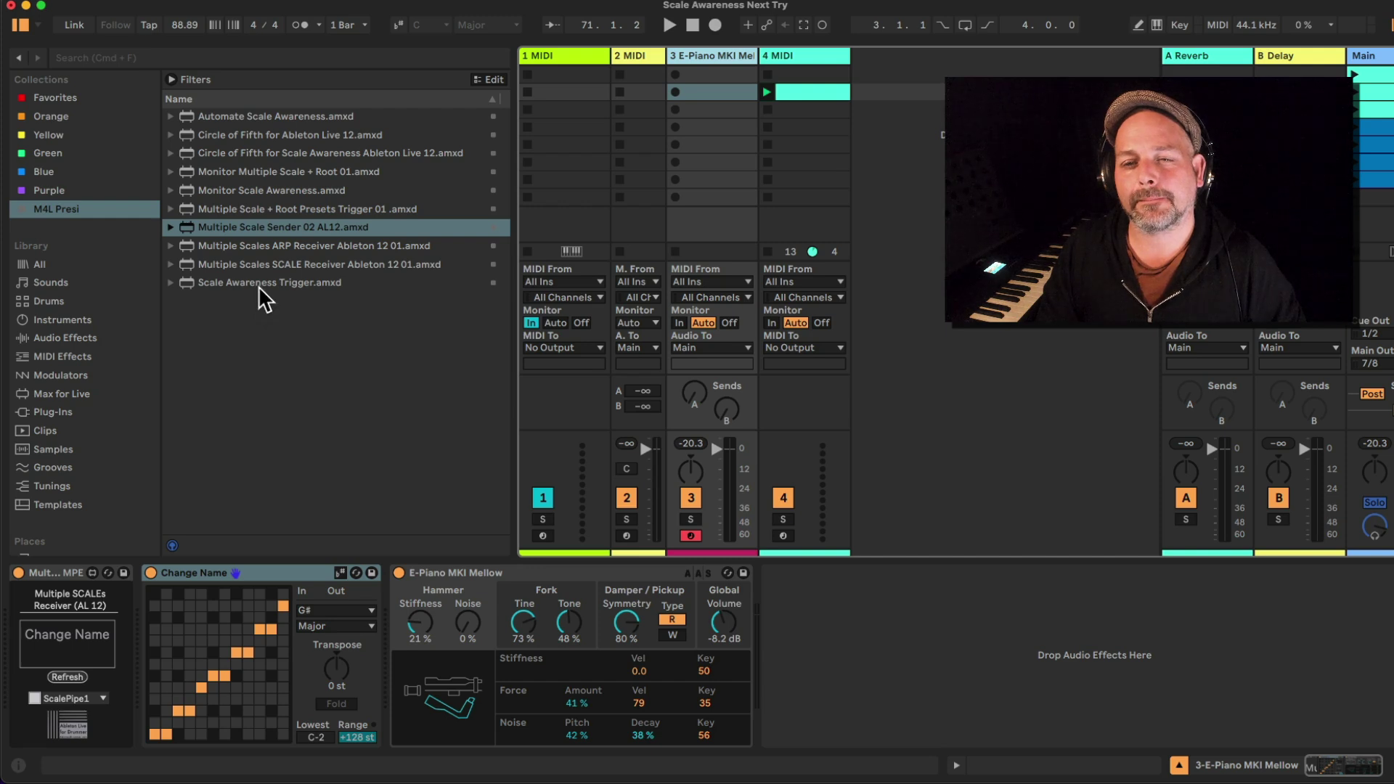
Add Circle of Fifth for Ableton Live 12.amxd to the E-Piano track, open its floating window and move it lower.
left_click(254, 255)
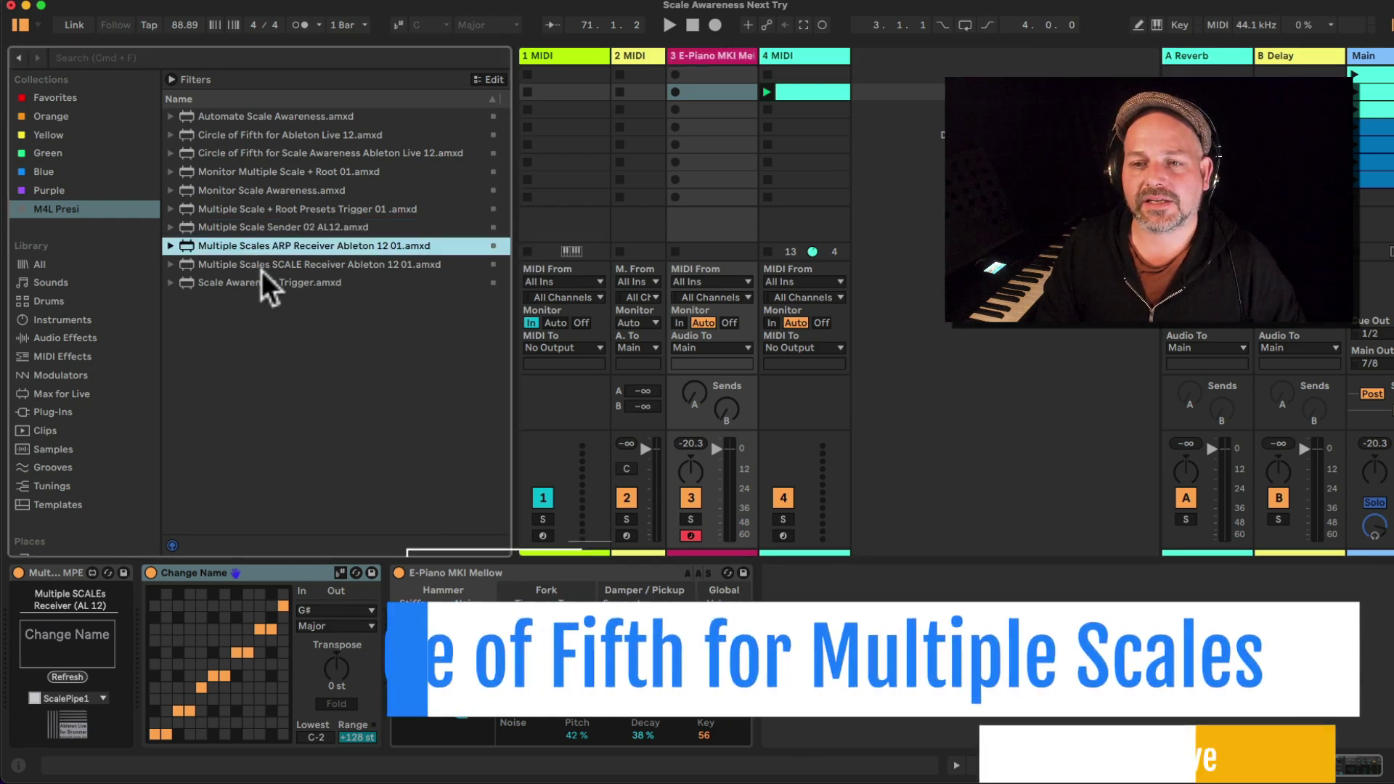
left_click(247, 137)
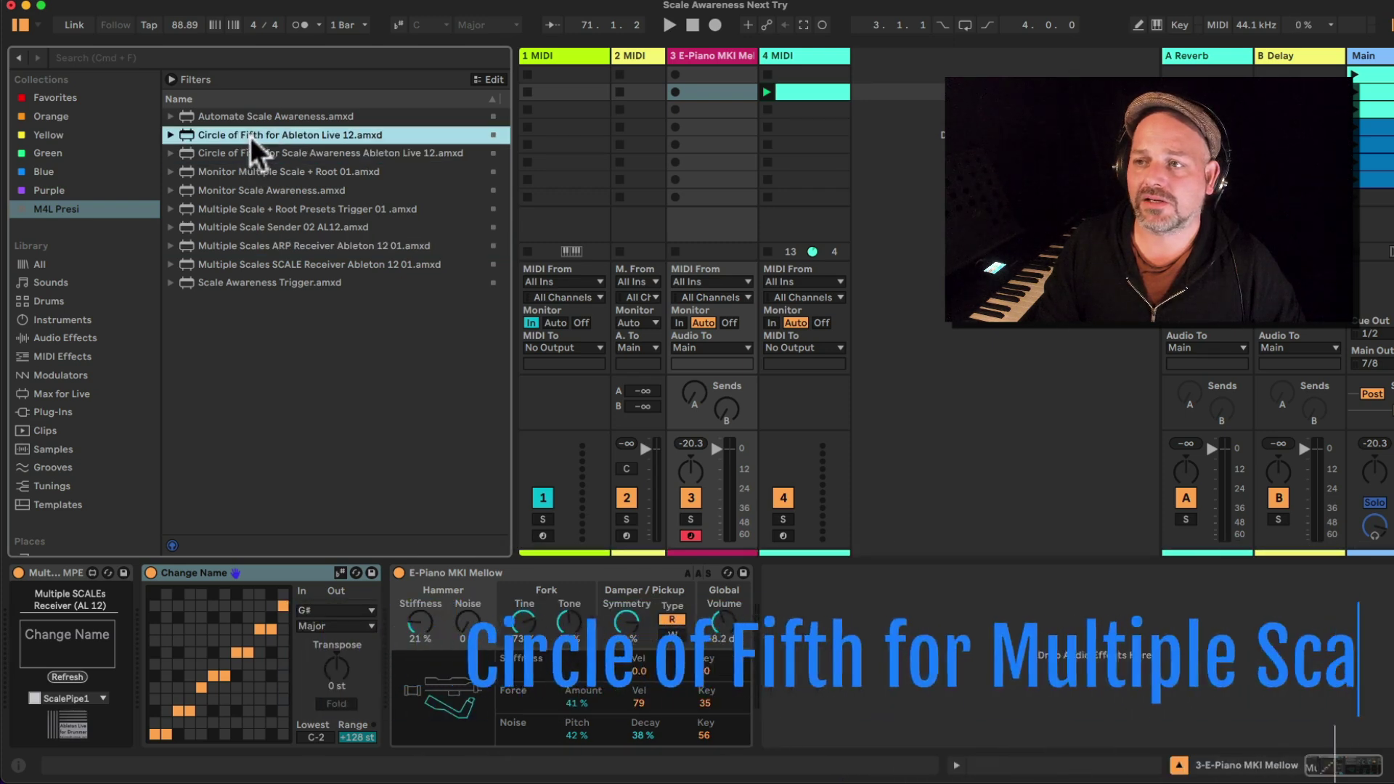
double_click(250, 136)
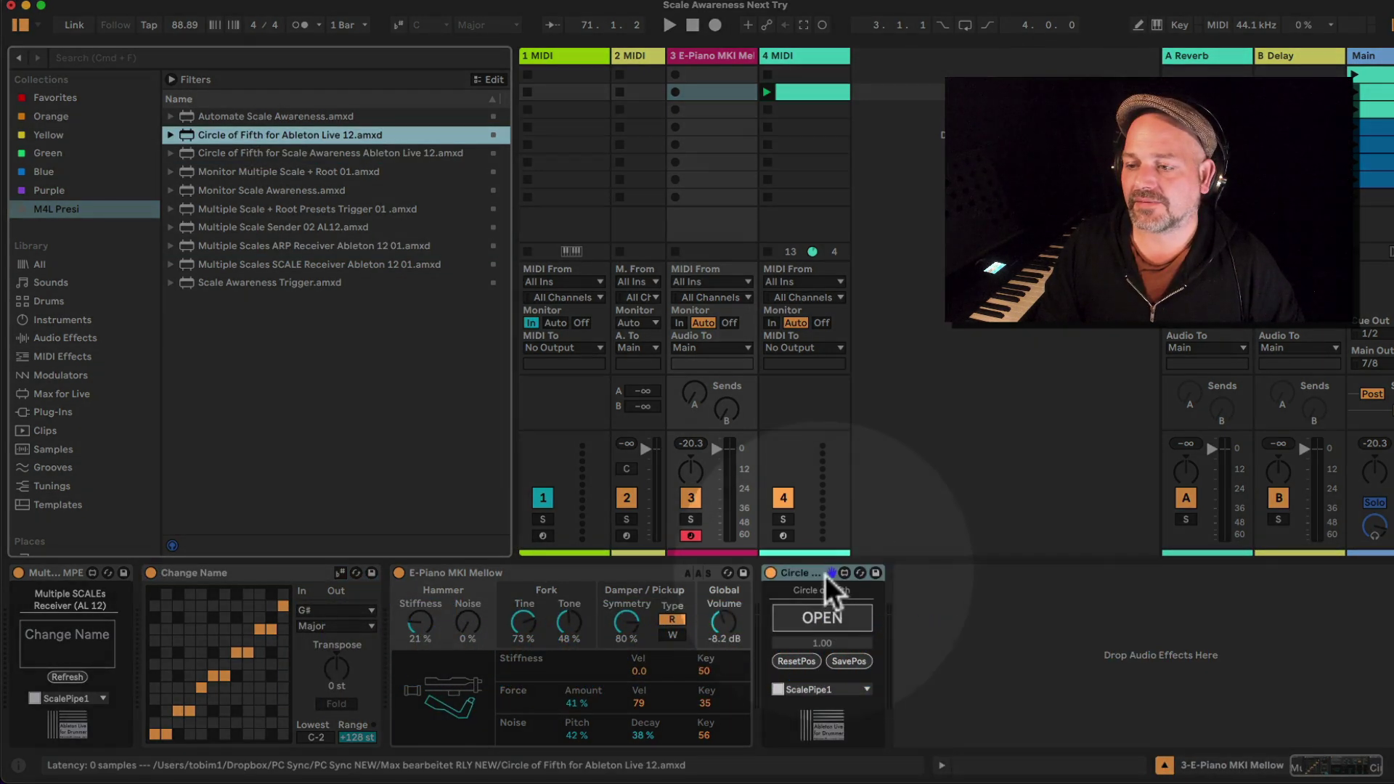
left_click(823, 618)
left_click_drag(254, 38, 276, 124)
Step the receiving Scale device on the Circle of Fifth through C, Am, Em, F#m and C#m, finishing on D#m/Ebm.
left_click(260, 161)
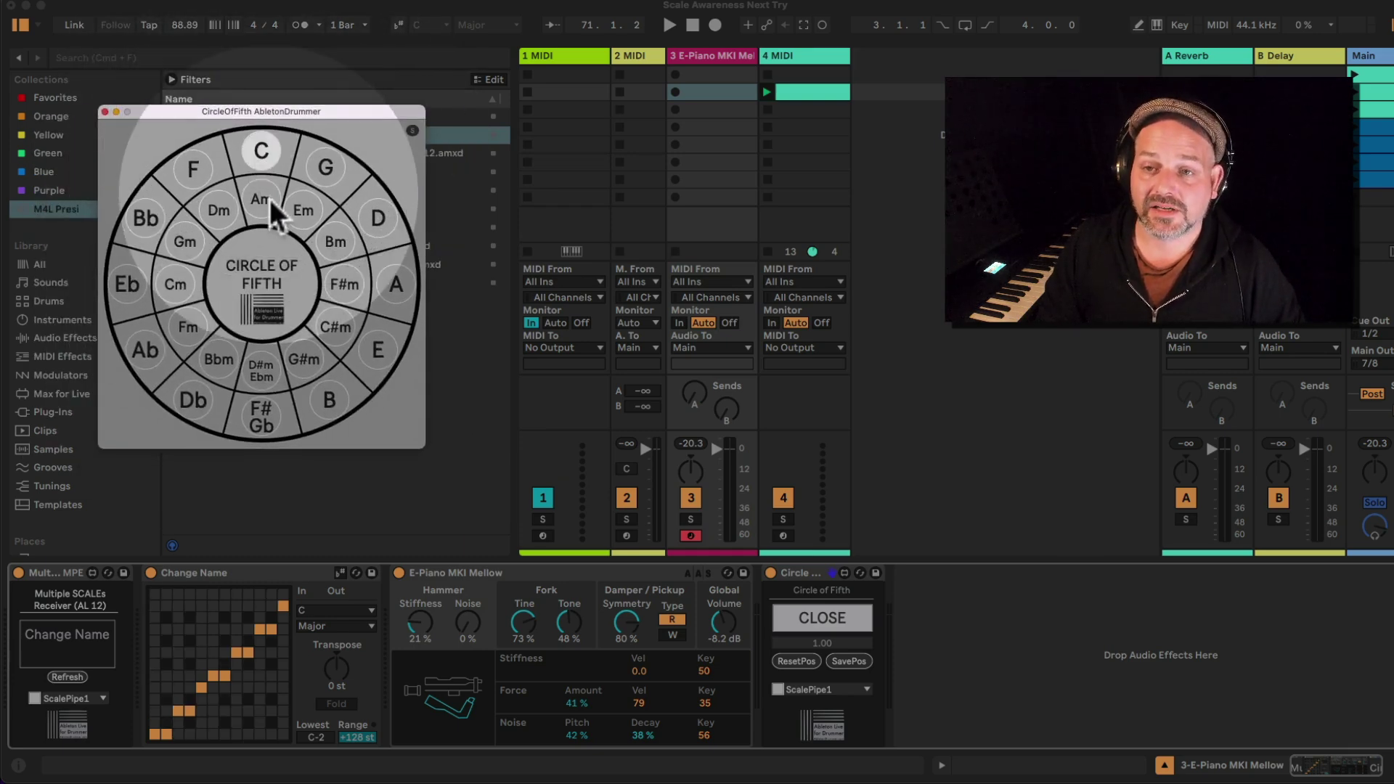
left_click(270, 207)
left_click(308, 209)
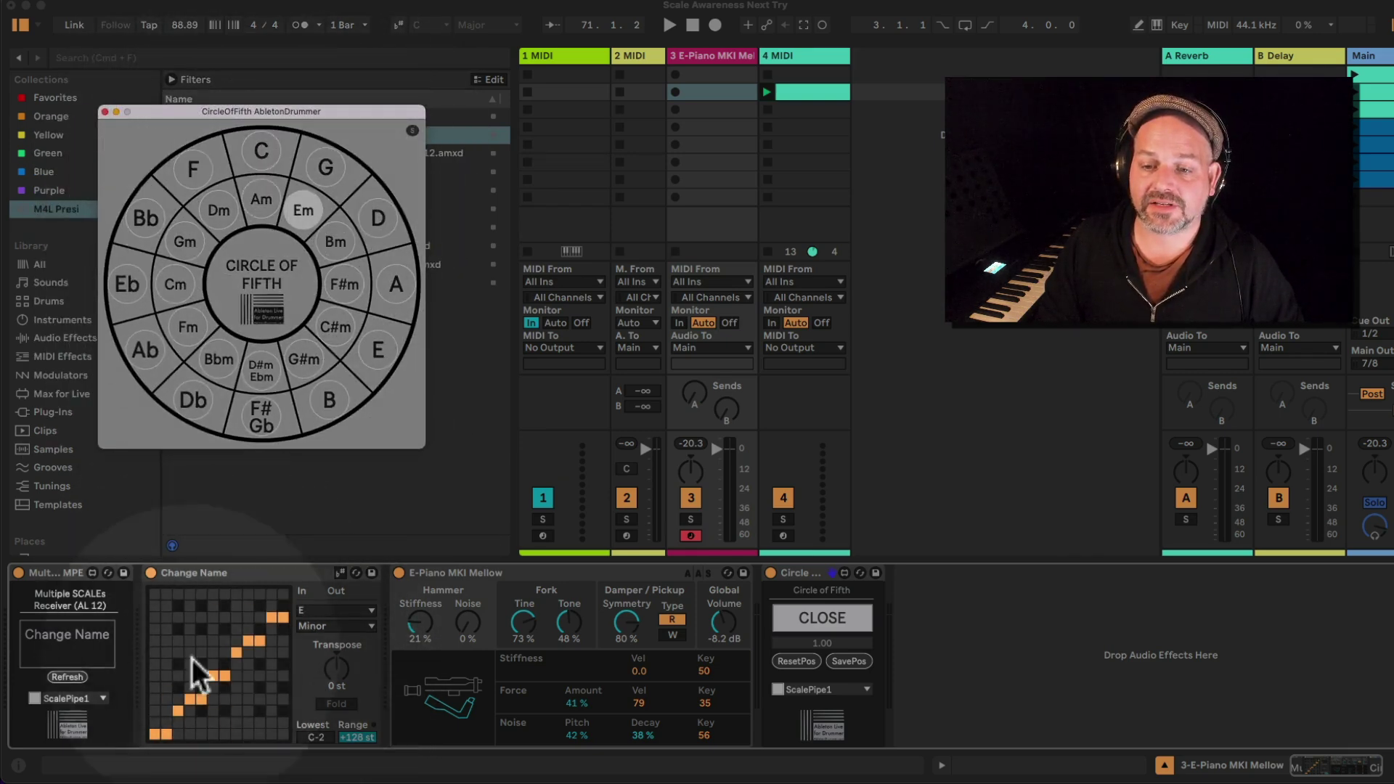
left_click(350, 288)
left_click(343, 326)
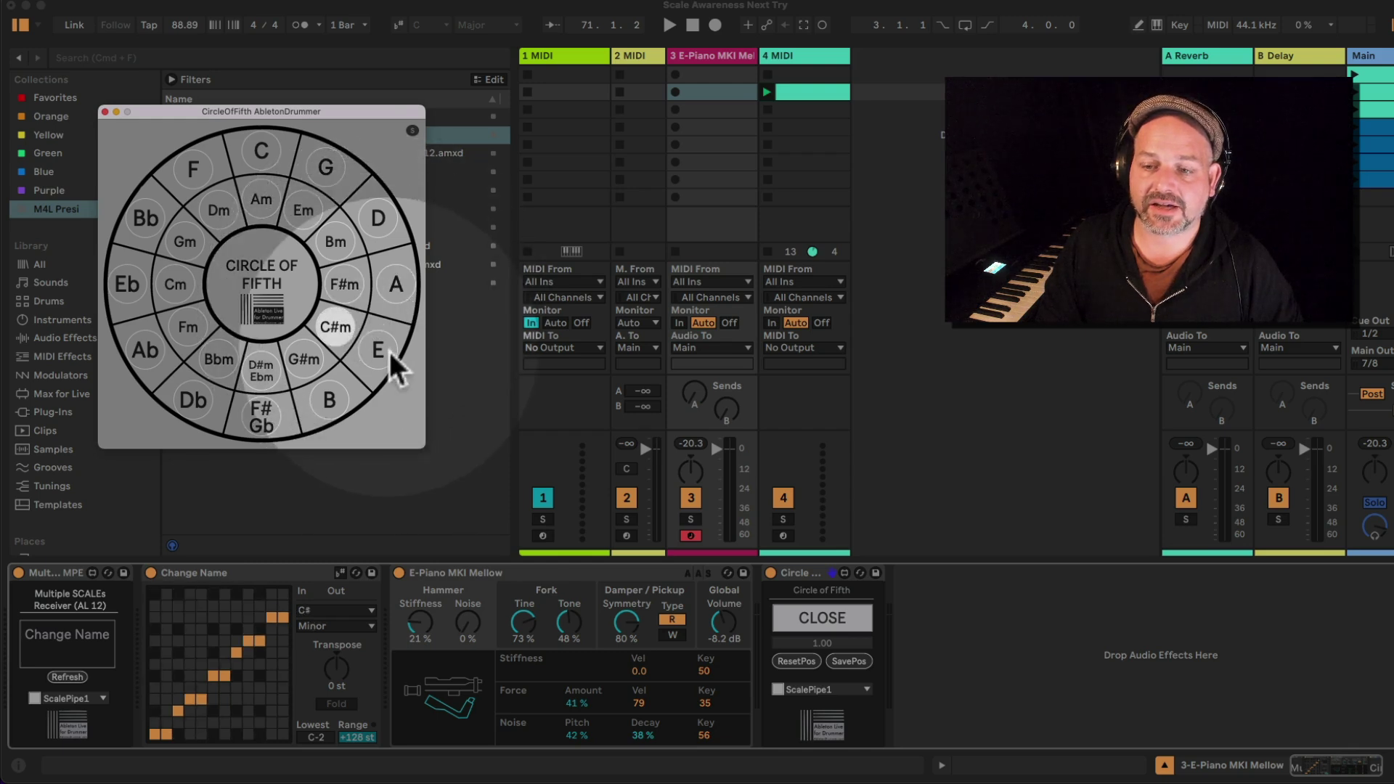
left_click(268, 366)
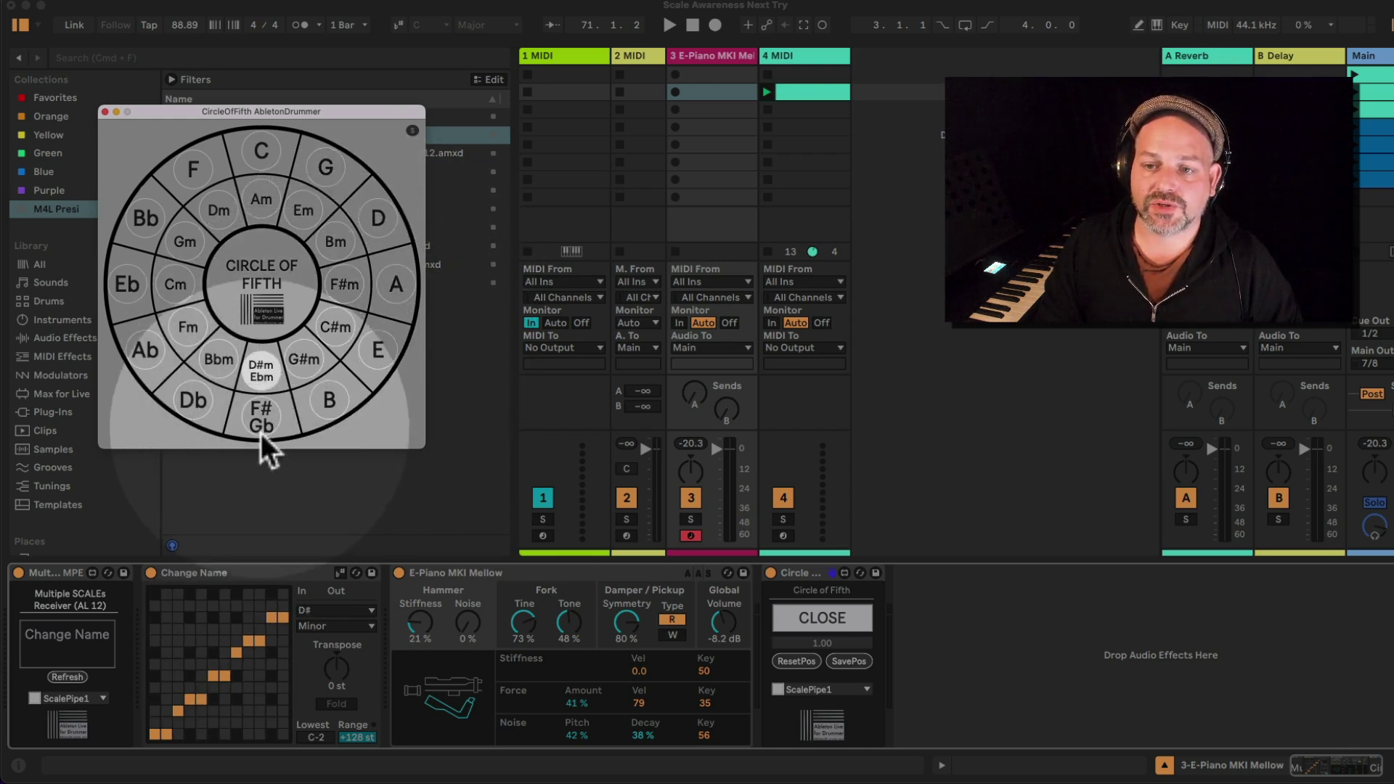
Continue stepping the receiving Scale device around the Circle of Fifth through F#/Gb, Bbm, Ab, Eb and Gm, finishing on Bb.
left_click(260, 432)
left_click(195, 339)
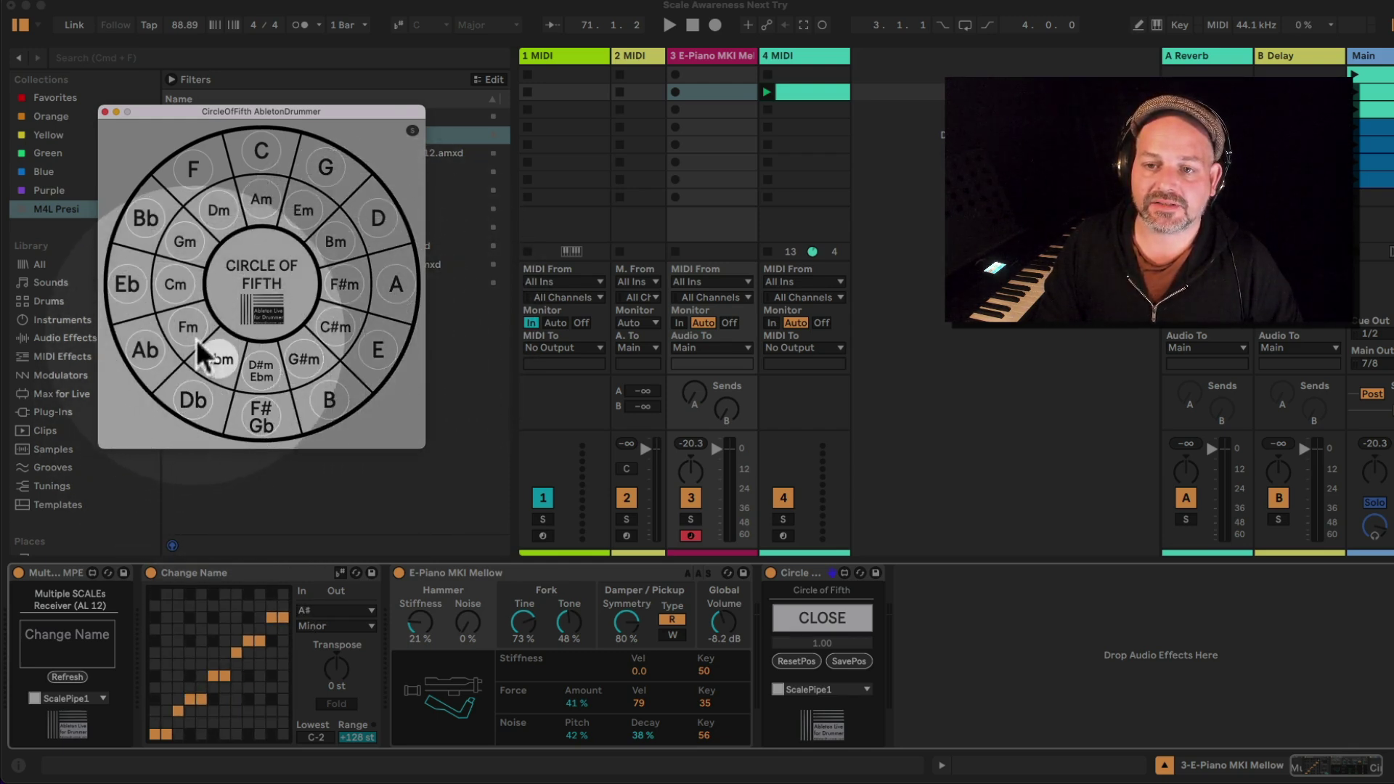
left_click(149, 353)
left_click(120, 286)
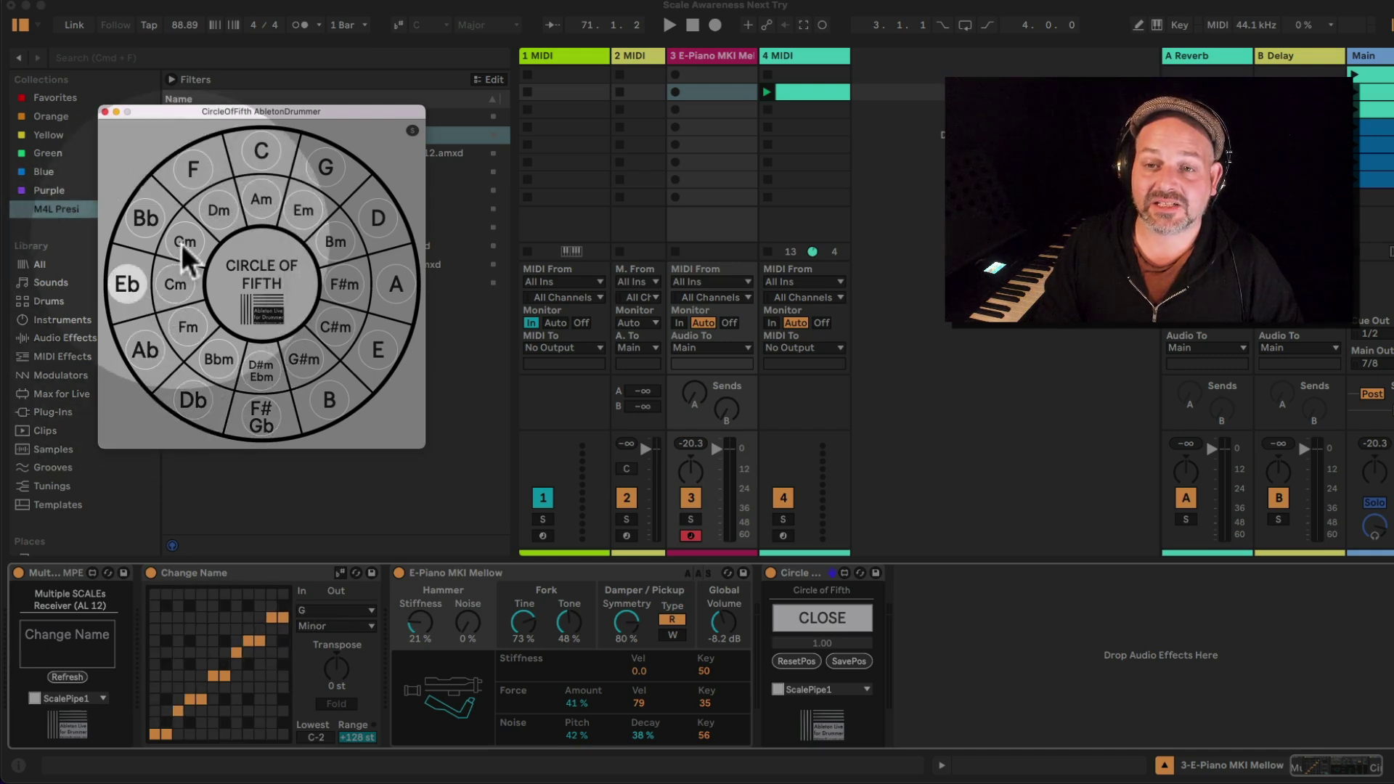
left_click(149, 216)
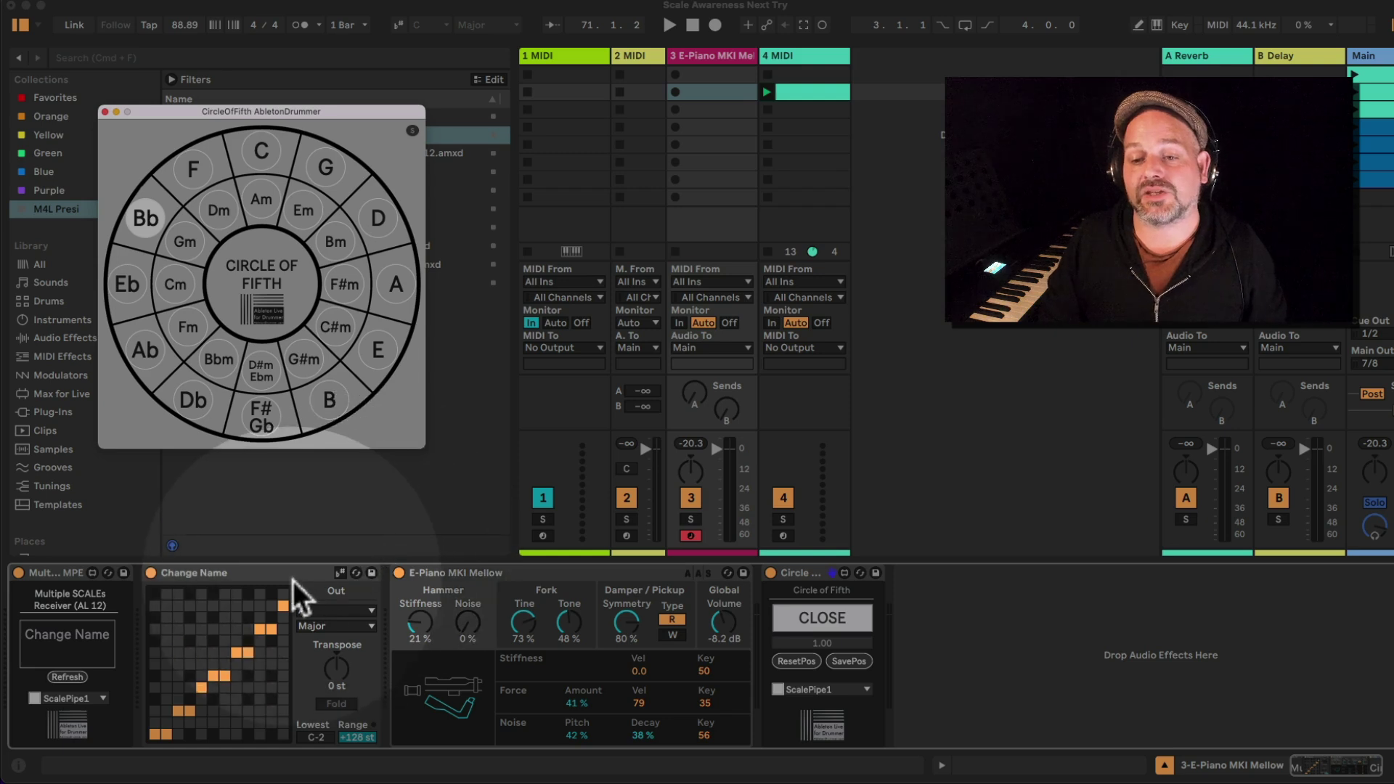
Collapse and re-expand the receiving Scale device, and close the floating Circle of Fifth window.
double_click(293, 578)
double_click(155, 651)
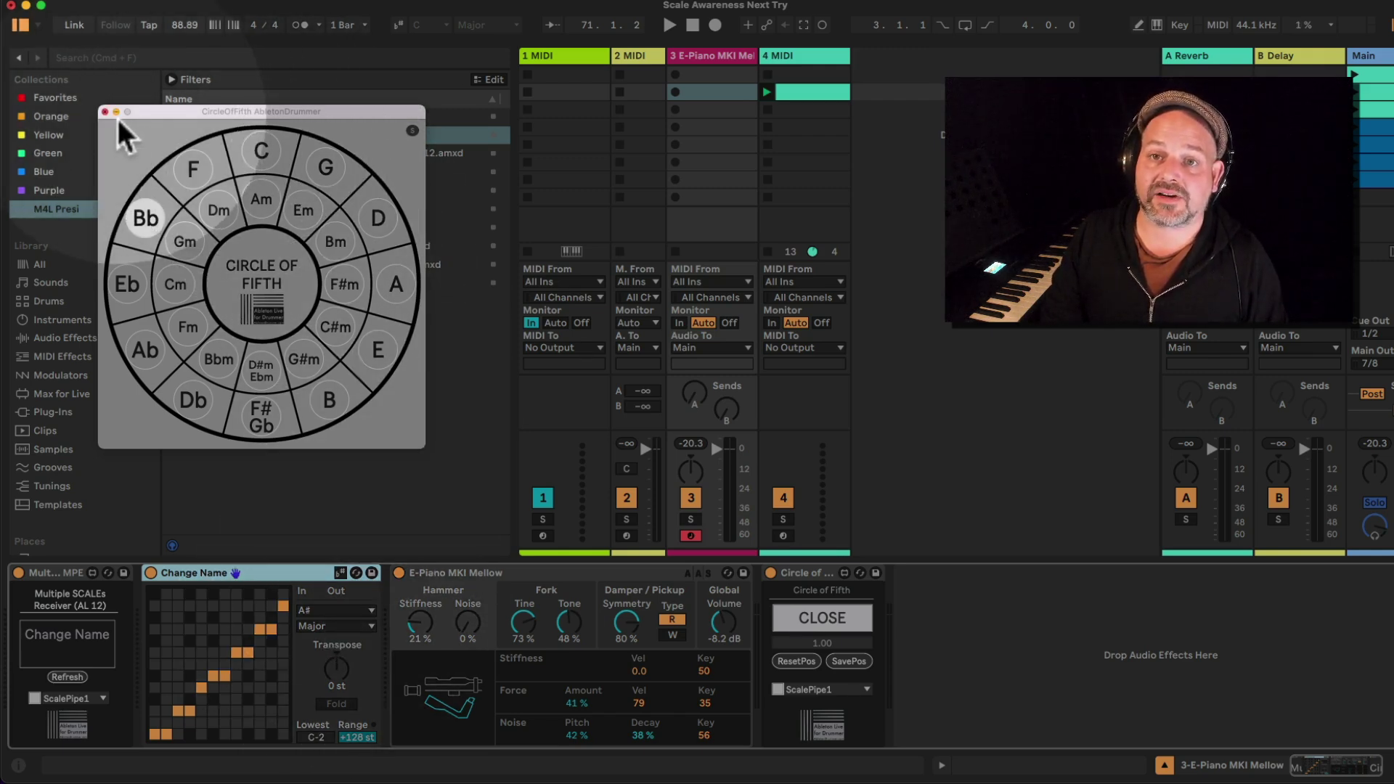
left_click(106, 113)
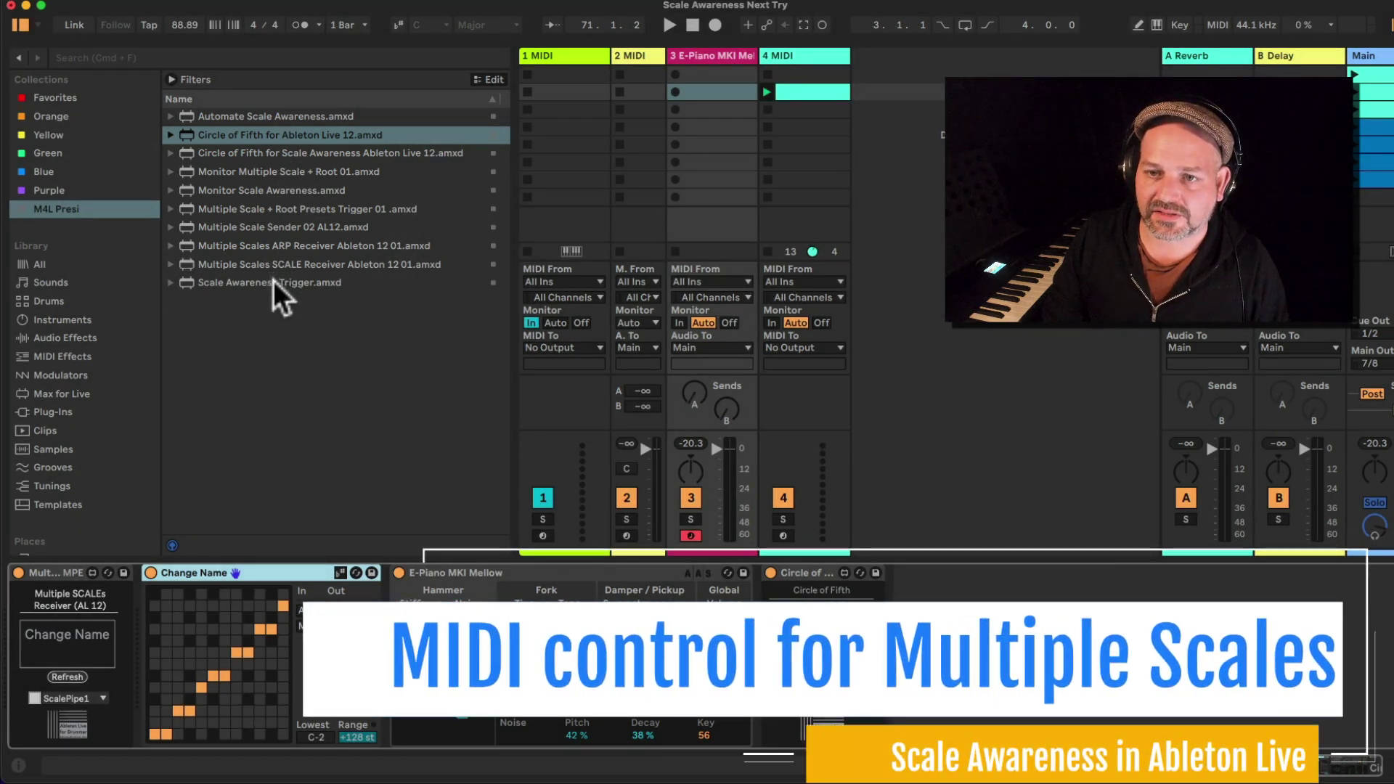
Add Multiple Scale + Root Presets Trigger 01 .amxd to the E-Piano track.
left_click(276, 247)
left_click(276, 225)
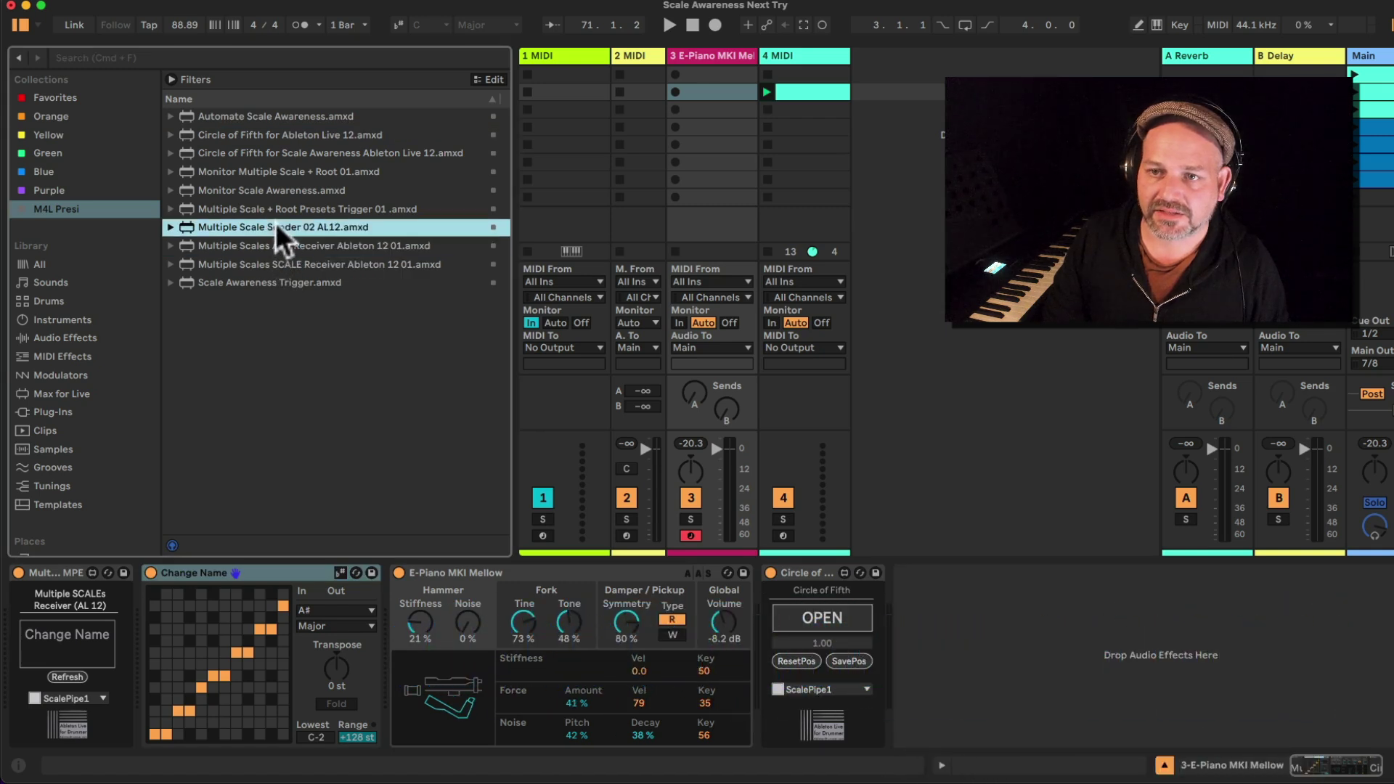
left_click(274, 211)
left_click_drag(241, 209, 722, 193)
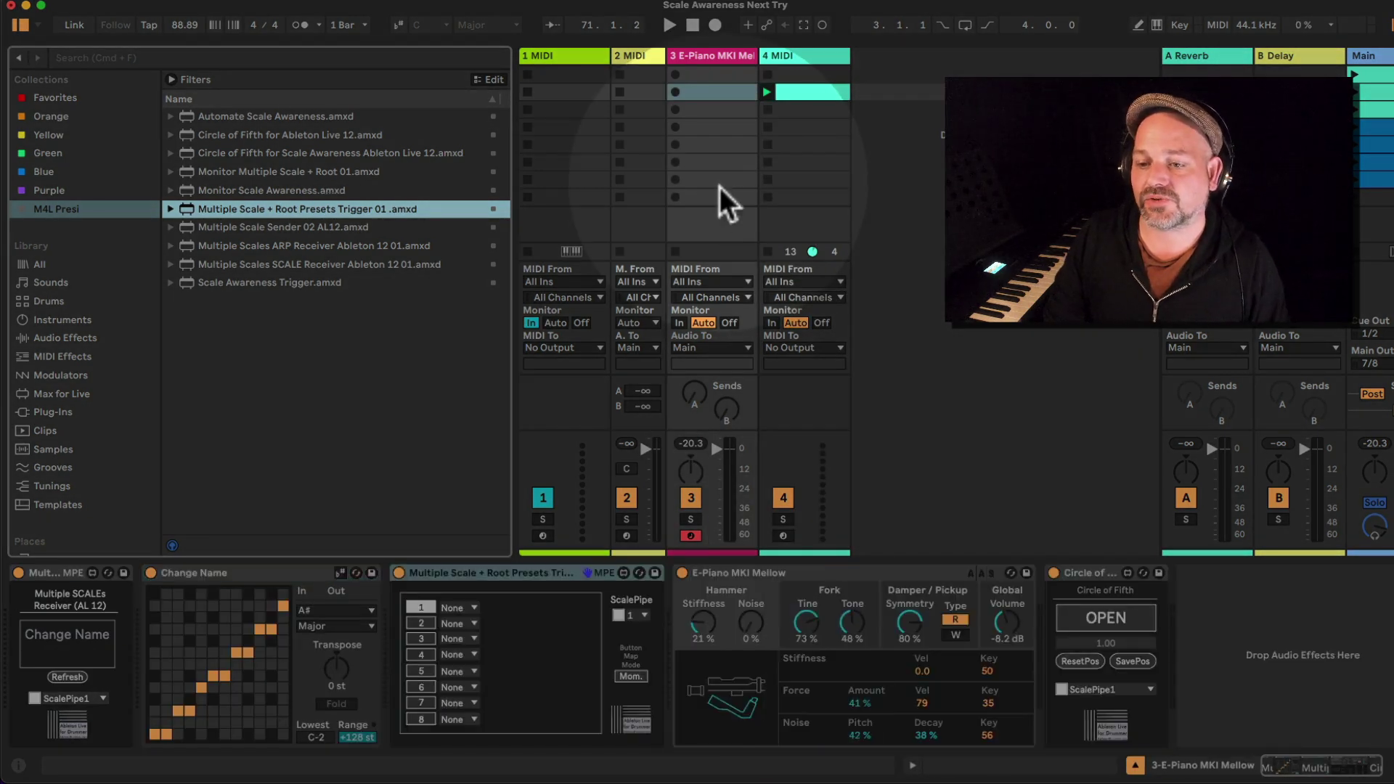
Set preset slot 1 of the trigger device to root C with the Messiaen 3 scale.
left_click(468, 611)
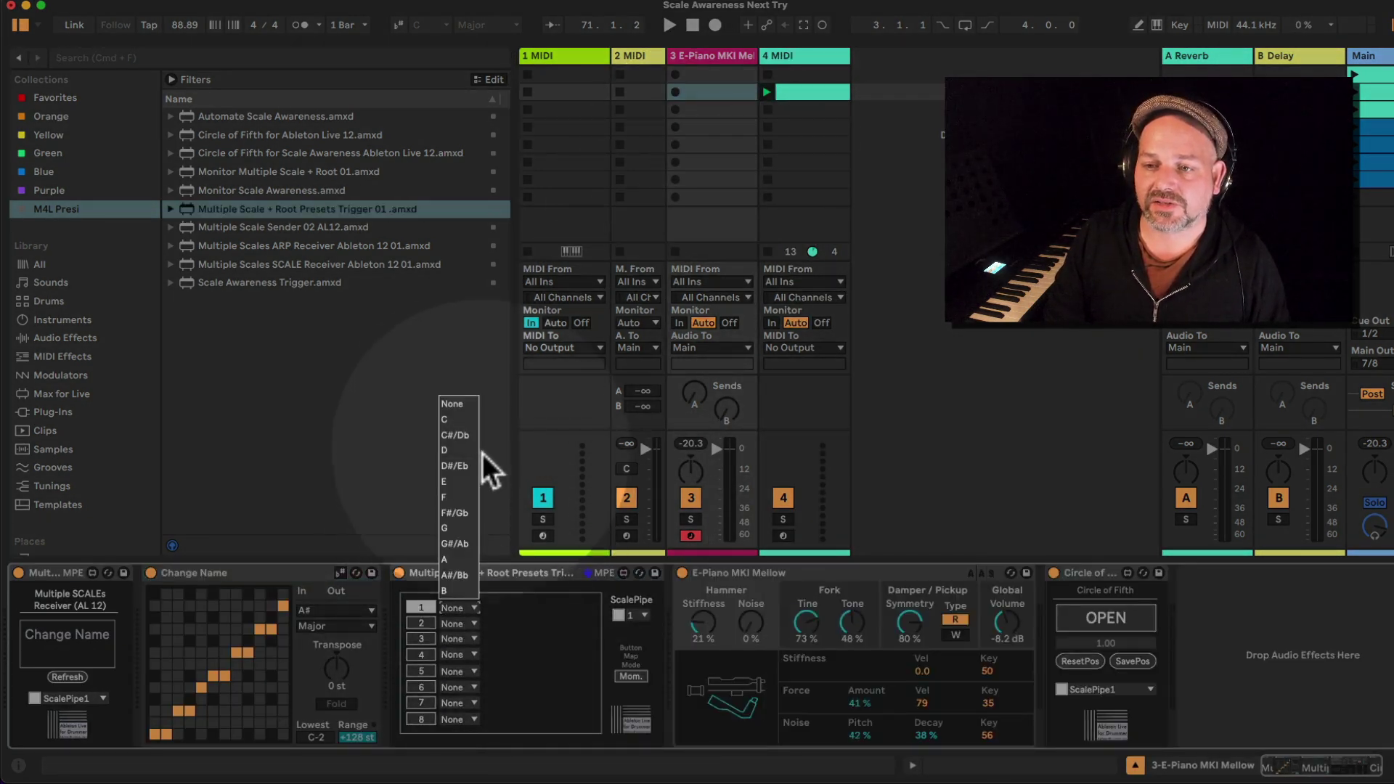
left_click(454, 420)
left_click(512, 608)
left_click(509, 528)
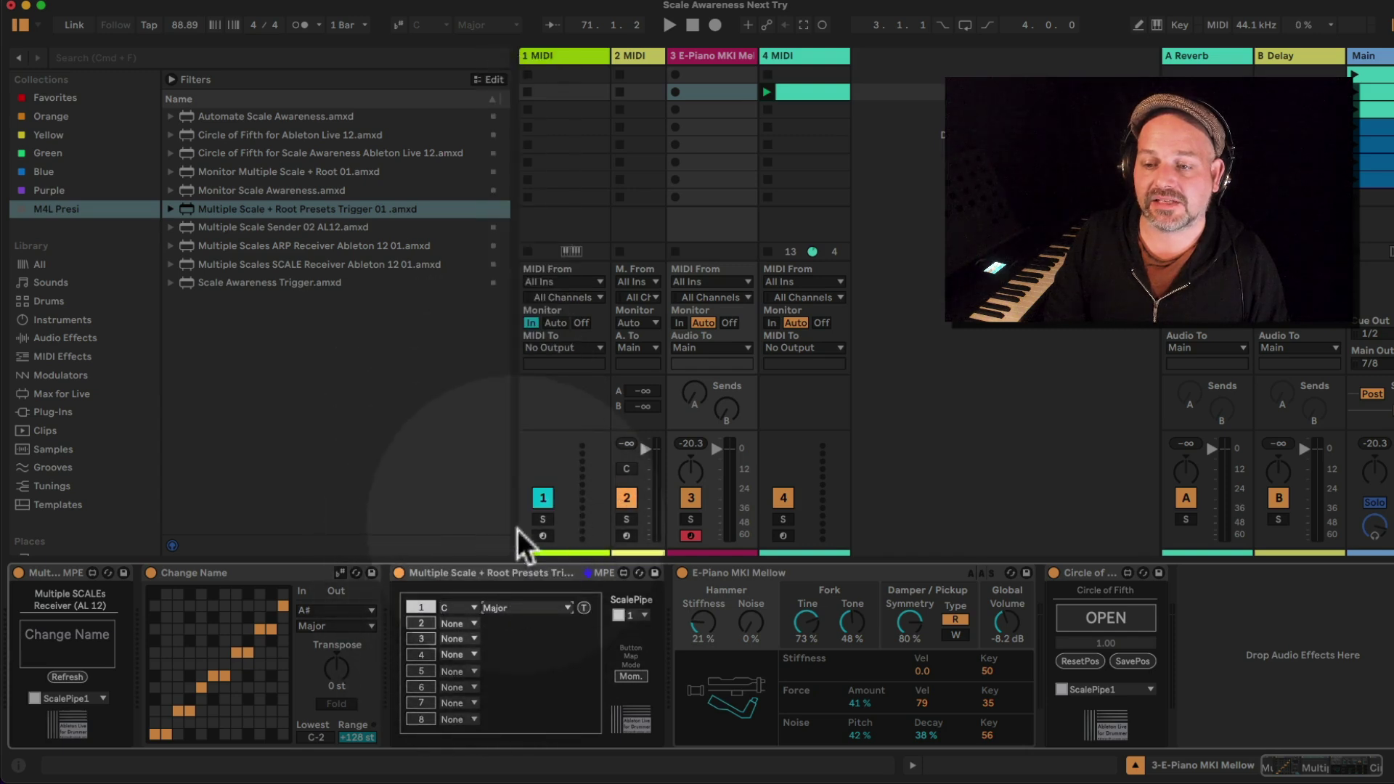
Set preset slot 2 to root D, trying the Dorian scale before settling on Major.
left_click(463, 624)
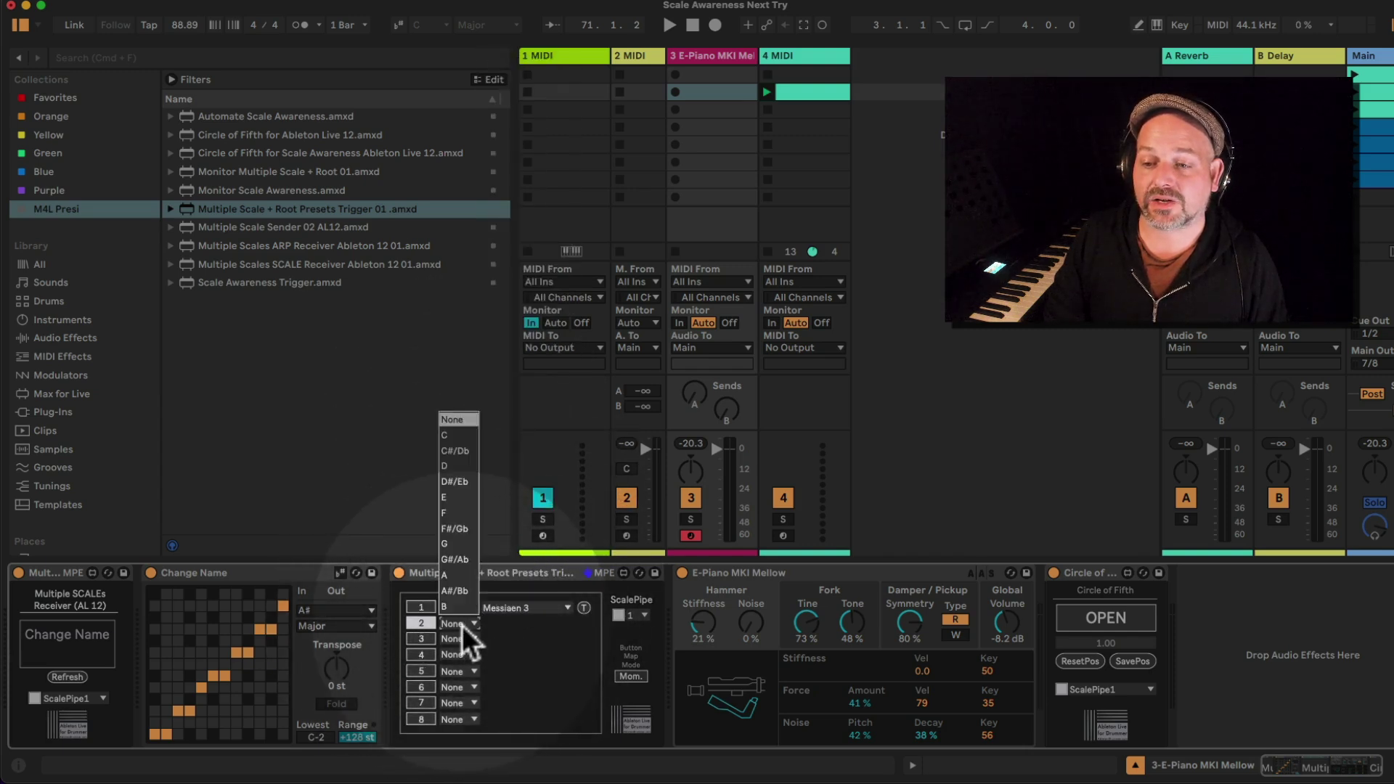
left_click(459, 468)
left_click(530, 624)
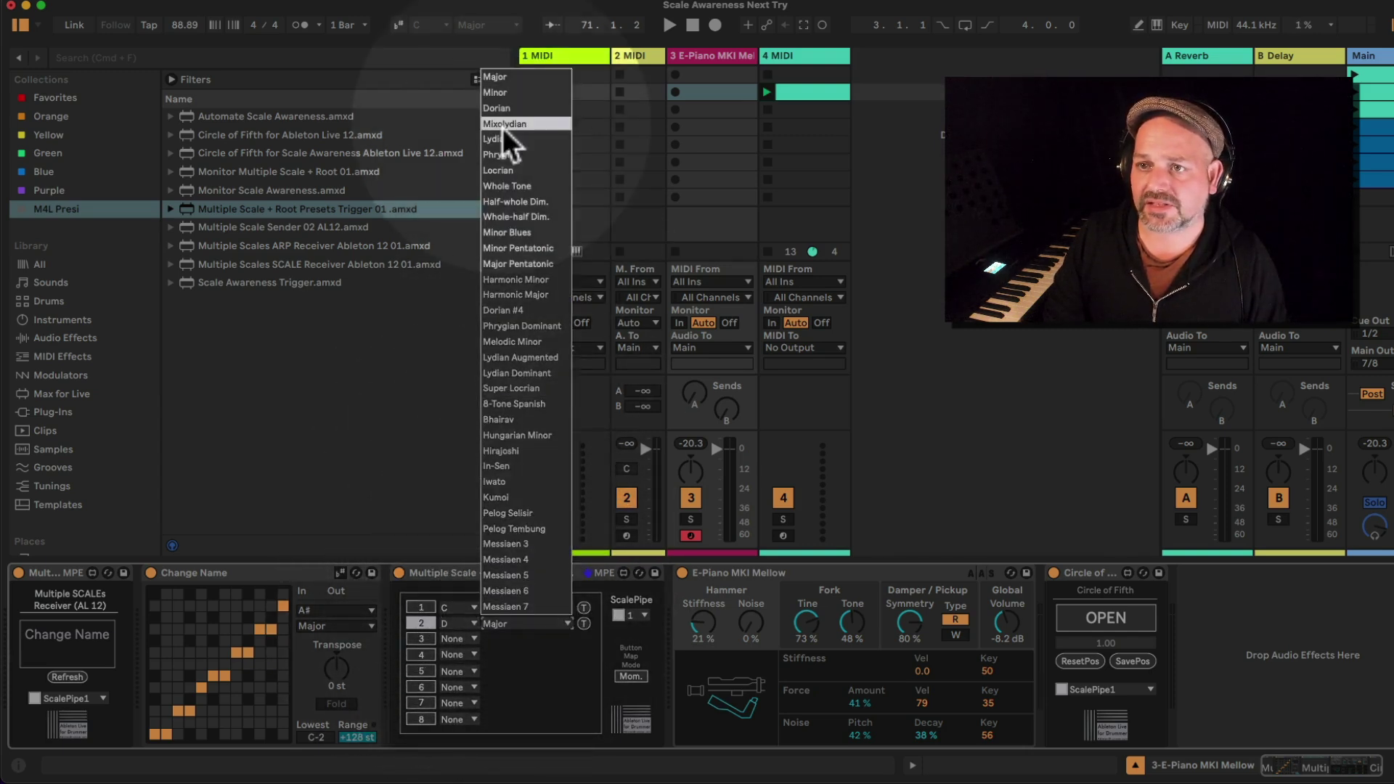
left_click(507, 110)
left_click(517, 622)
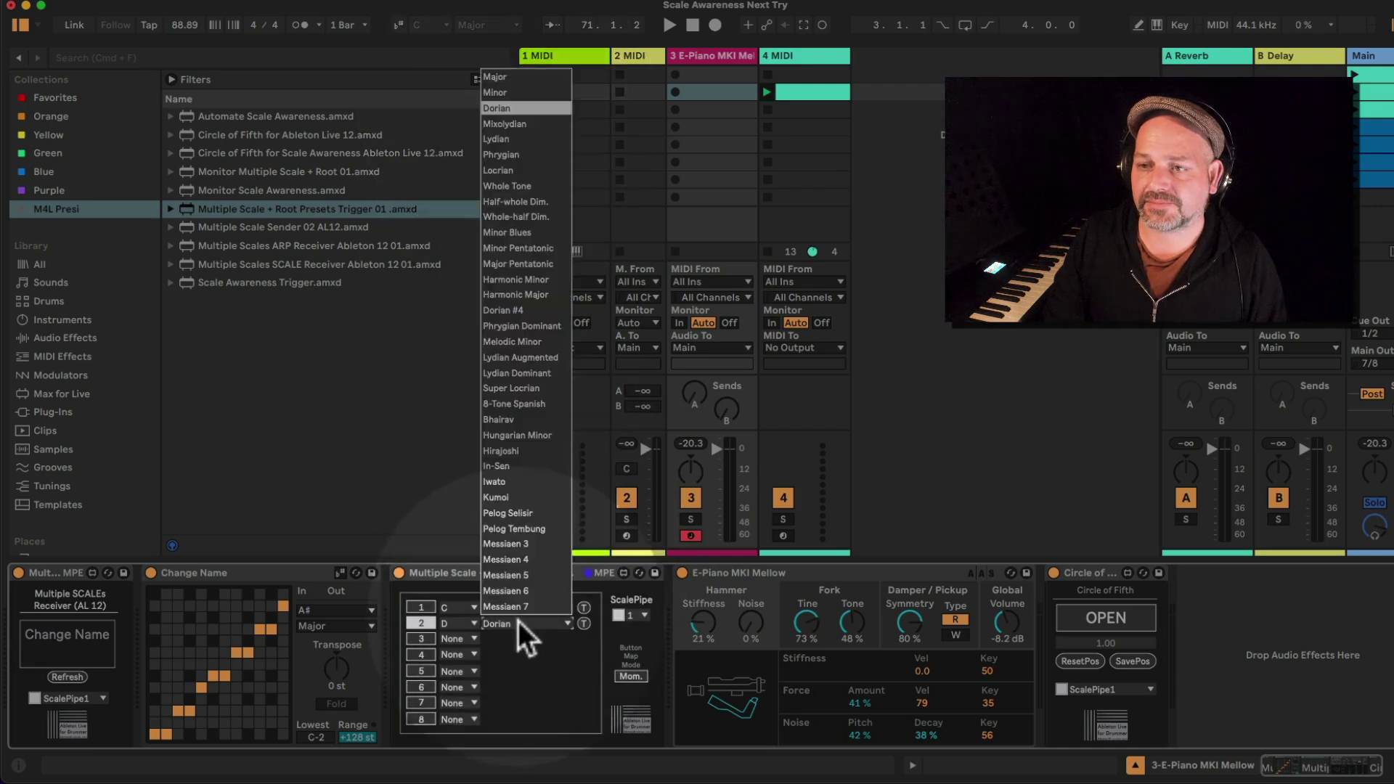
left_click(534, 79)
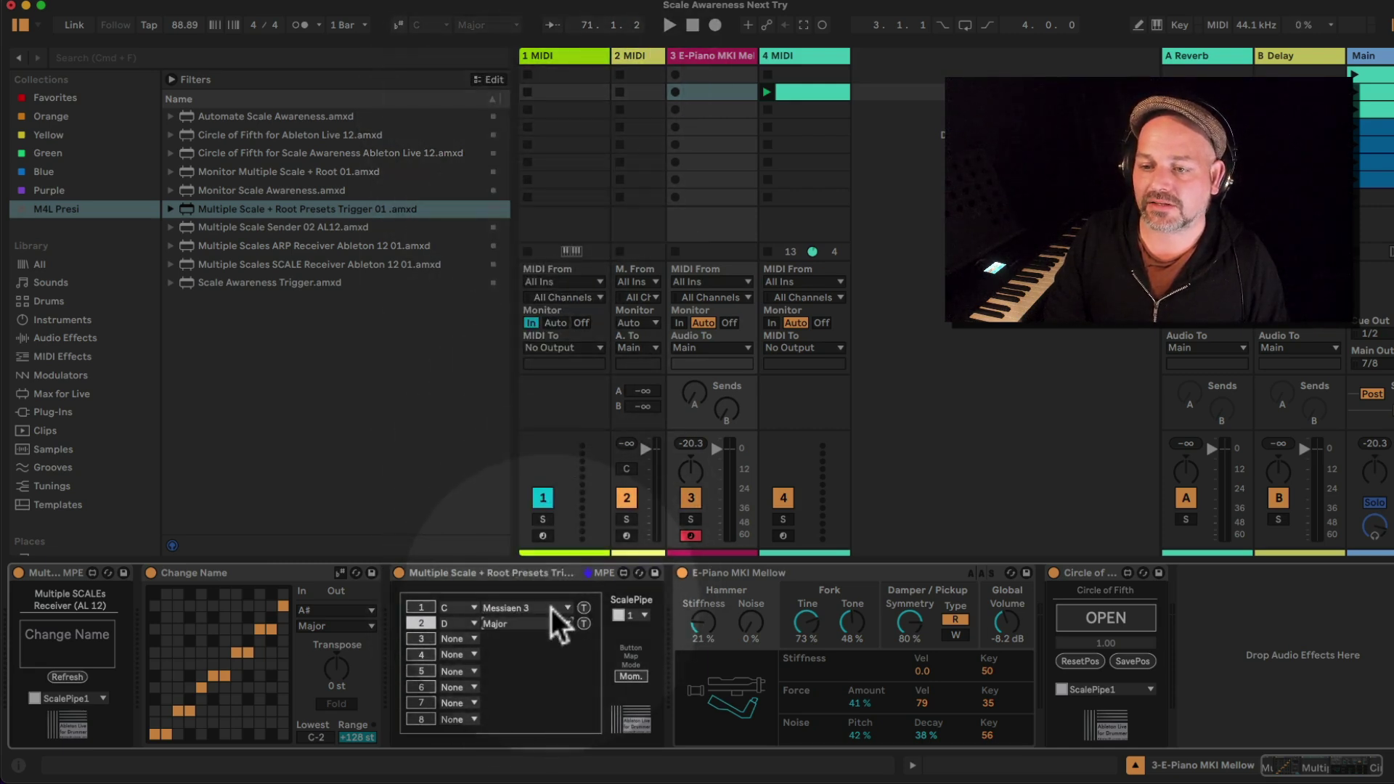
Change preset slot 1's scale to Major and trigger presets 1 and 2 to test the receiving Scale device.
left_click(551, 609)
left_click(541, 67)
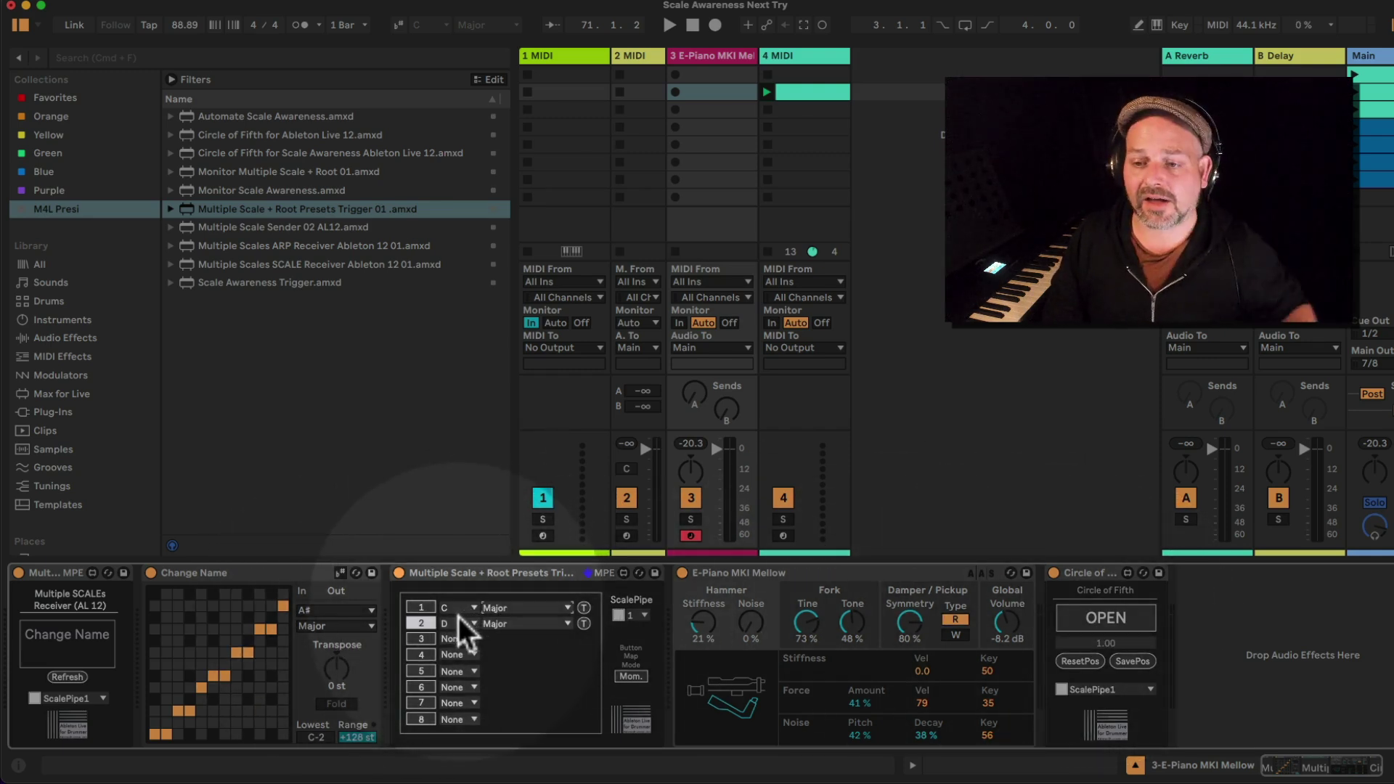
left_click(426, 610)
left_click(423, 623)
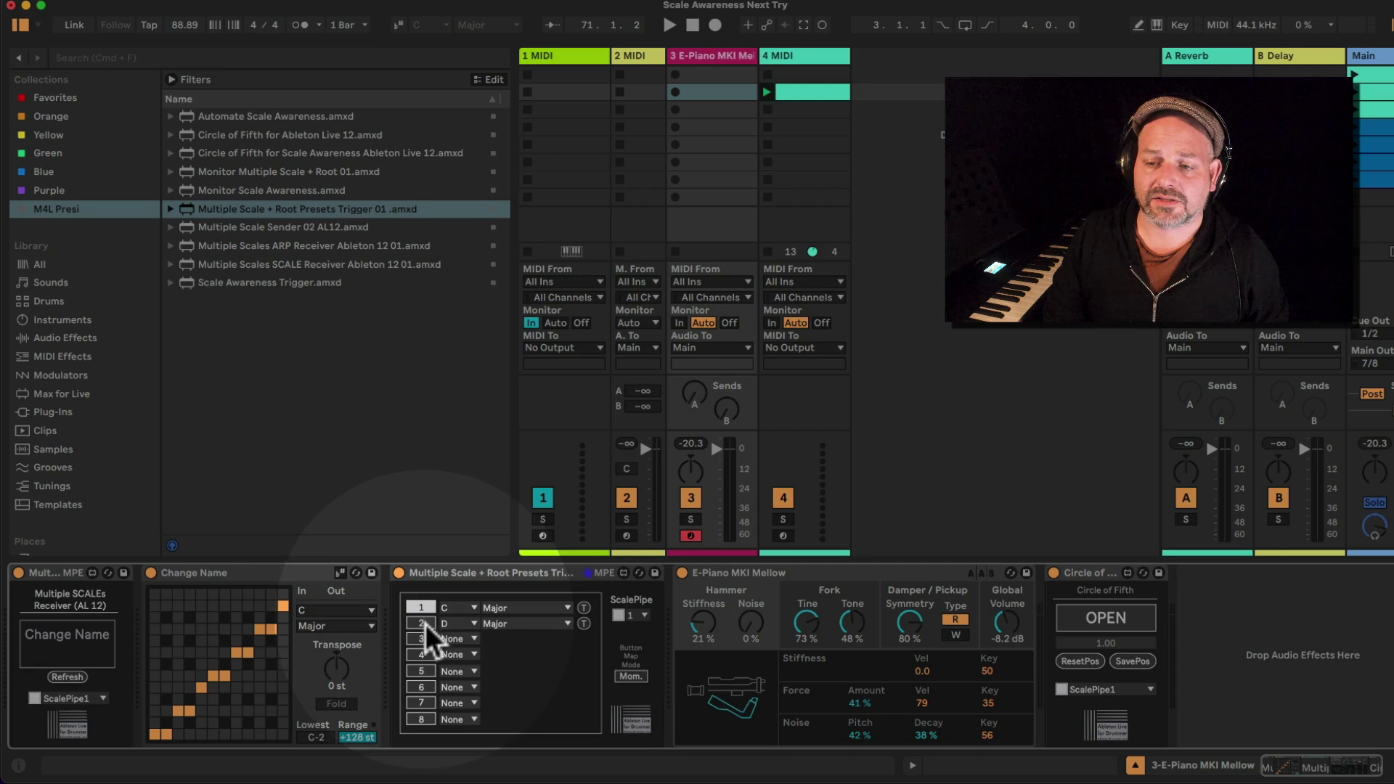
Move the presets trigger device to the 4 MIDI track and trigger presets 1 and 2 there.
left_click(455, 573)
left_click_drag(452, 570, 803, 138)
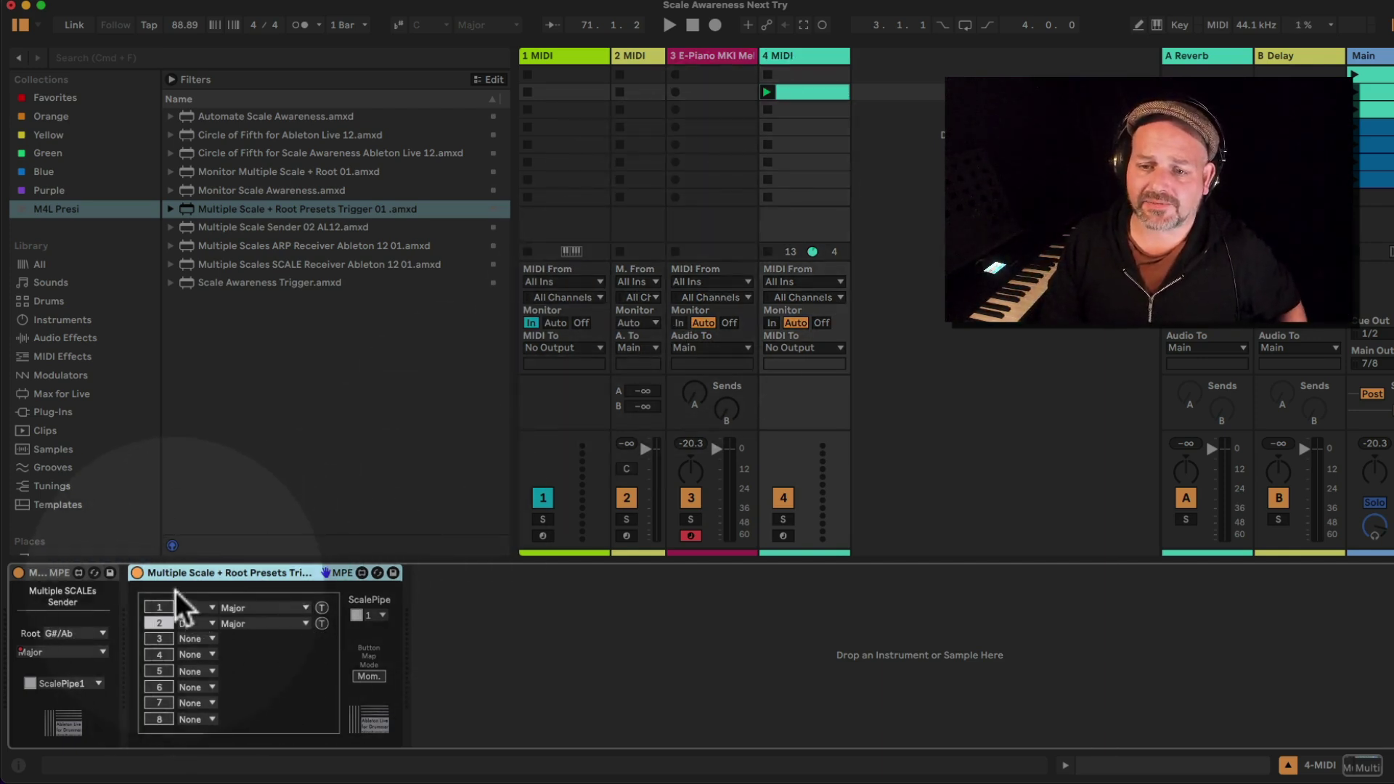
left_click(159, 607)
left_click(164, 624)
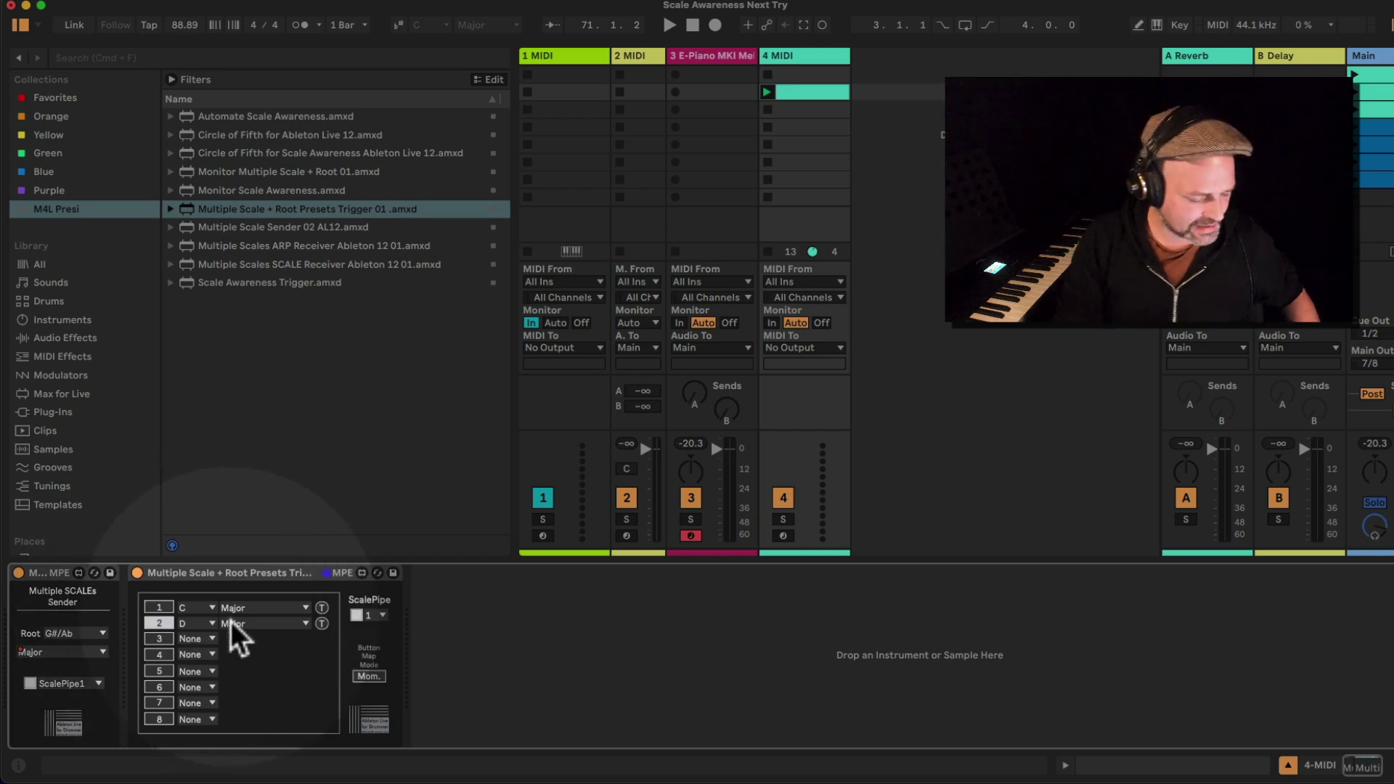
Map computer keys 1 and 2 to the trigger buttons of preset slots 1 and 2.
key("super+k")
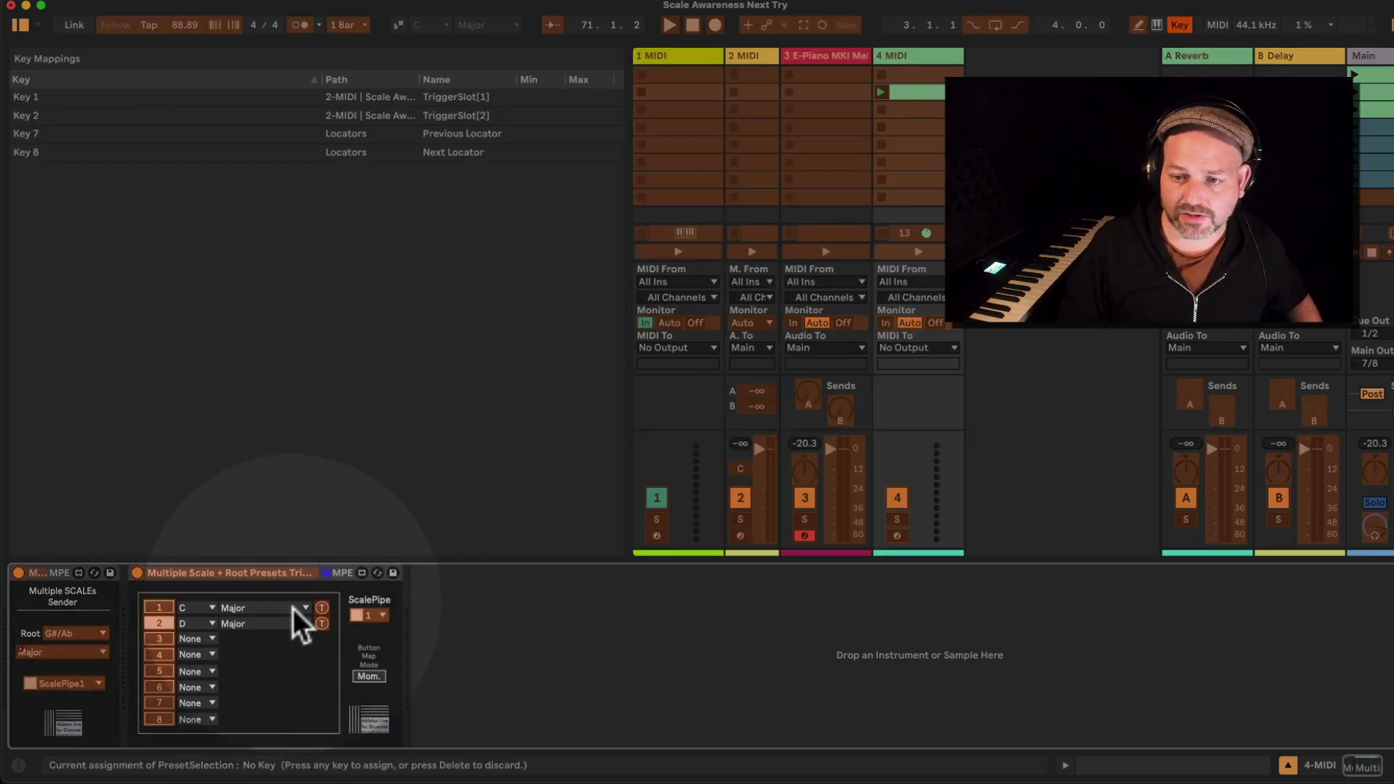
left_click(322, 612)
key("1")
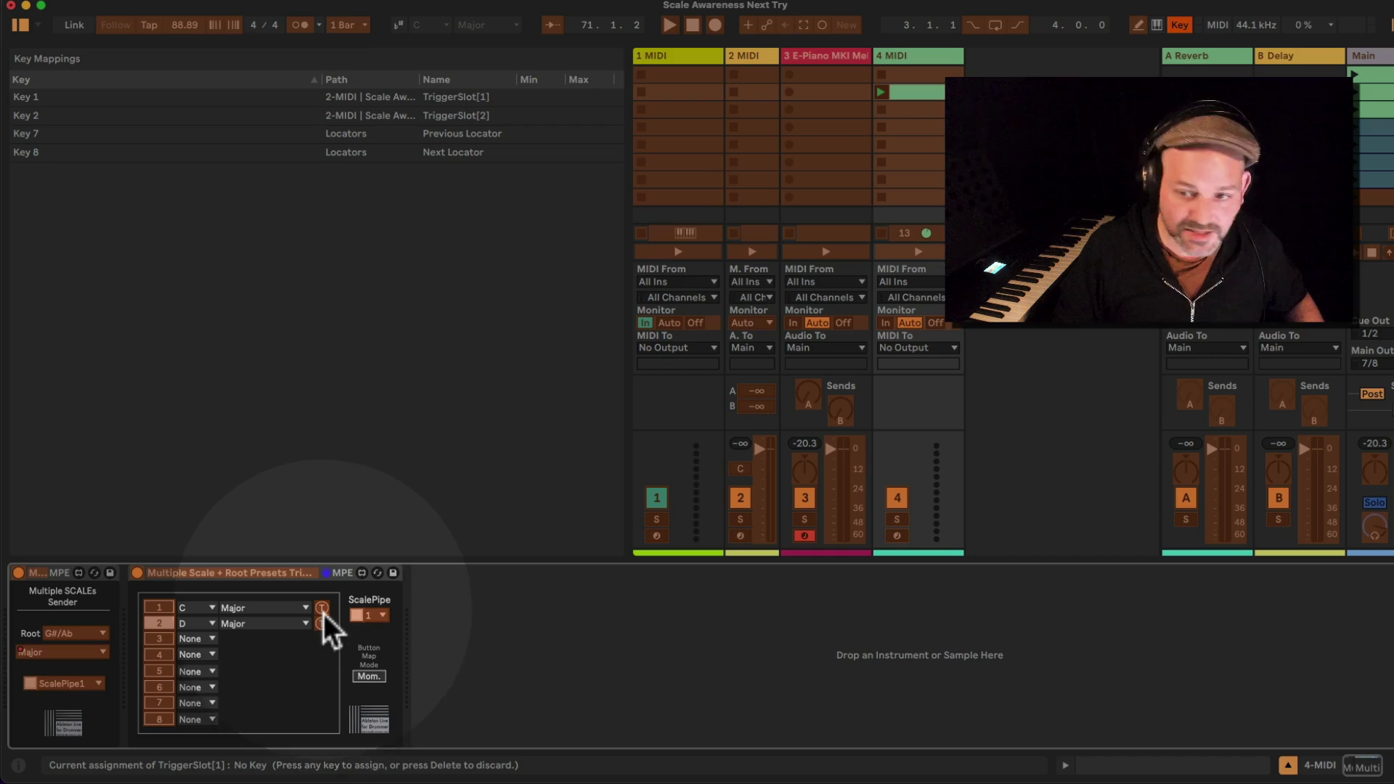
left_click(323, 625)
key("2")
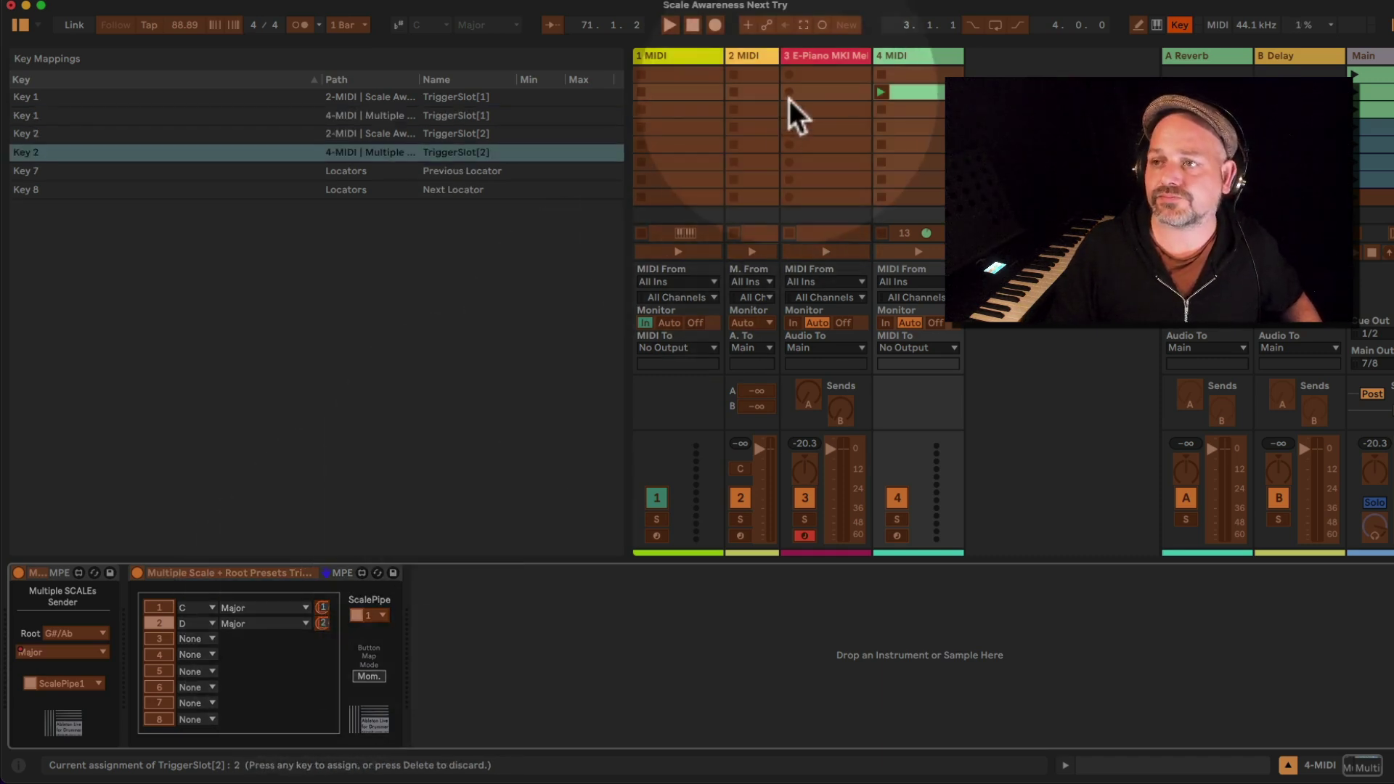
key("super+k")
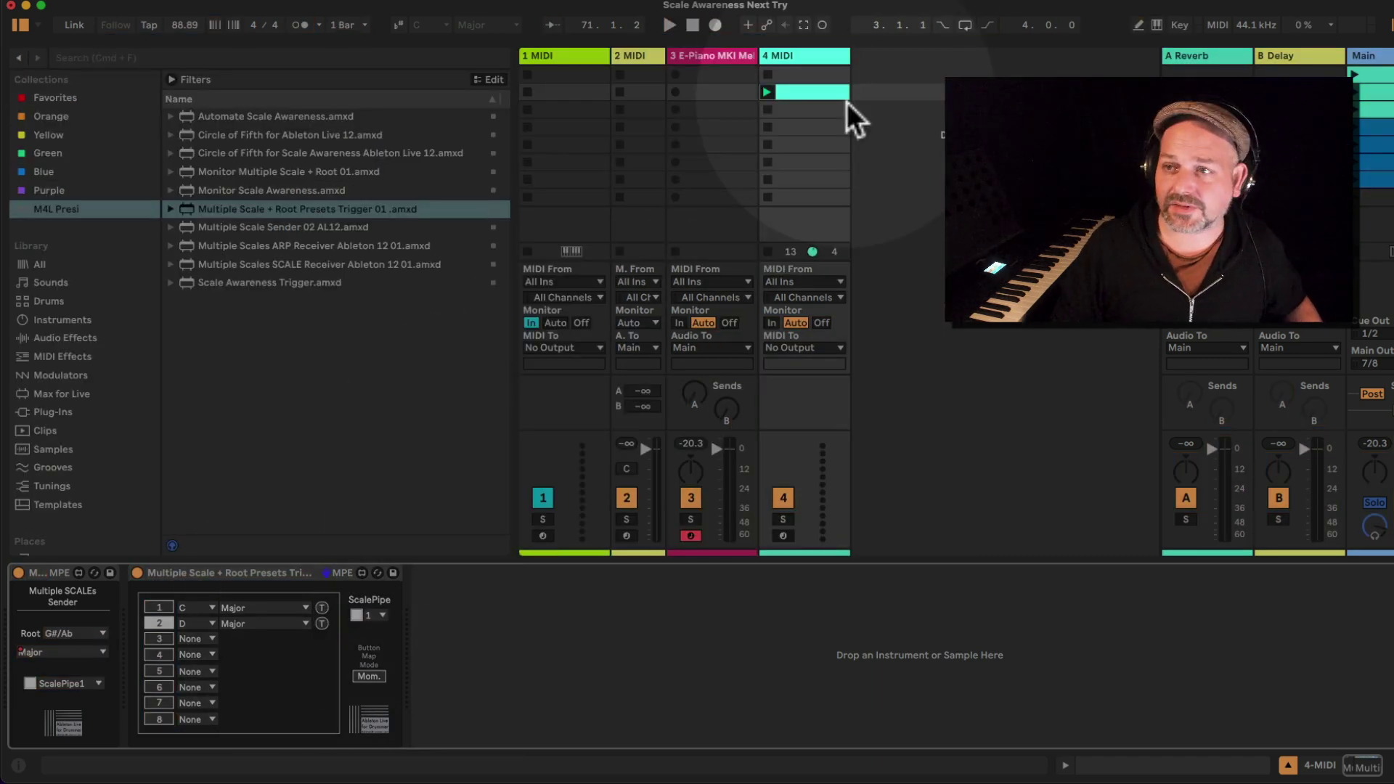
Check the receiving Scale device on the E-Piano track against the presets trigger device on the 4 MIDI track.
left_click(725, 62)
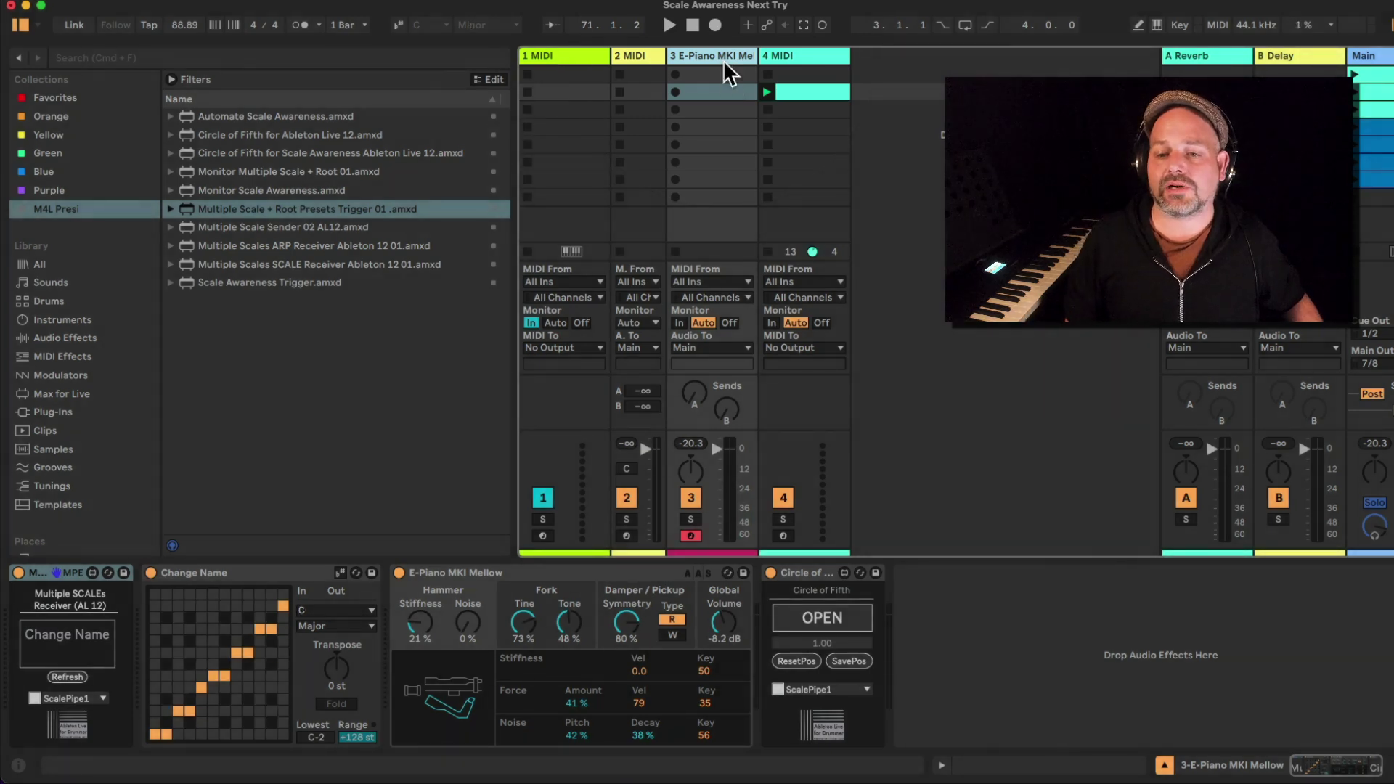
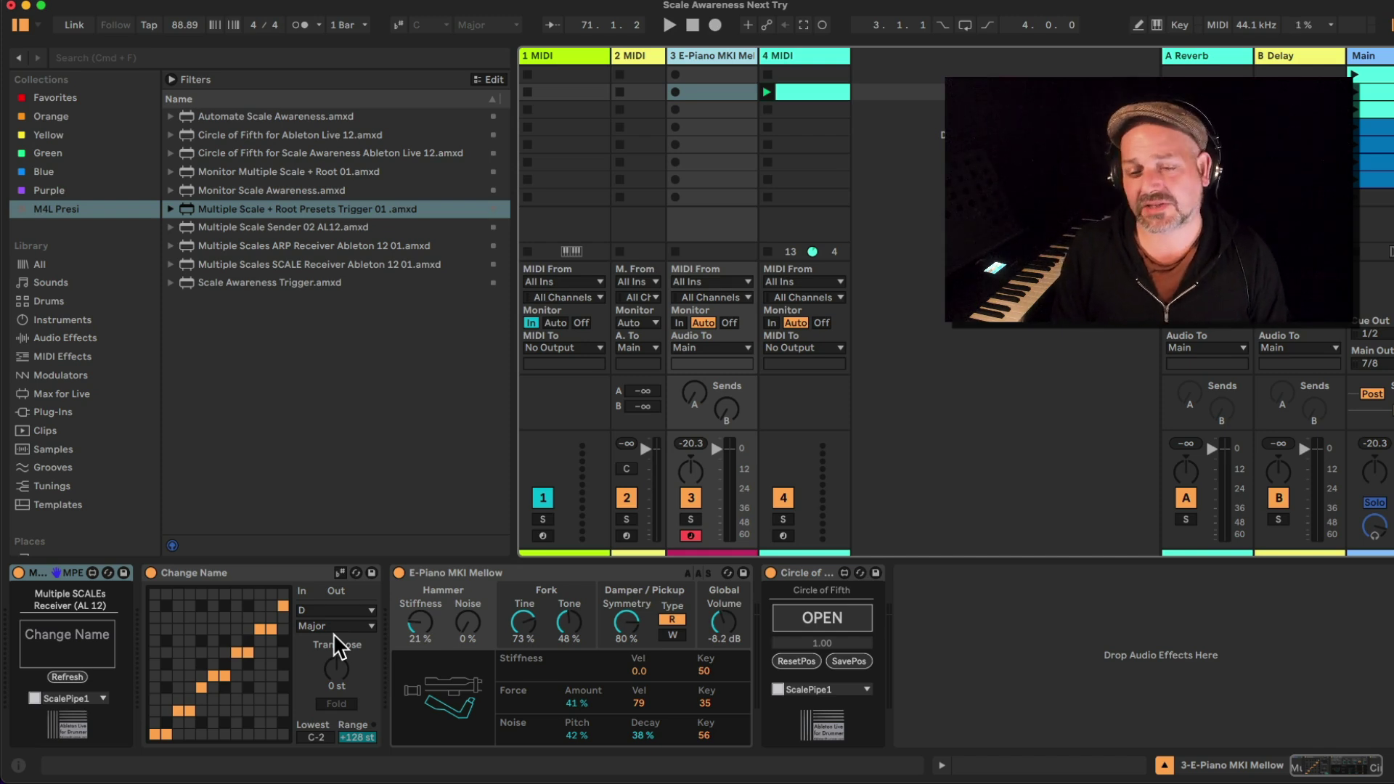
left_click(211, 575)
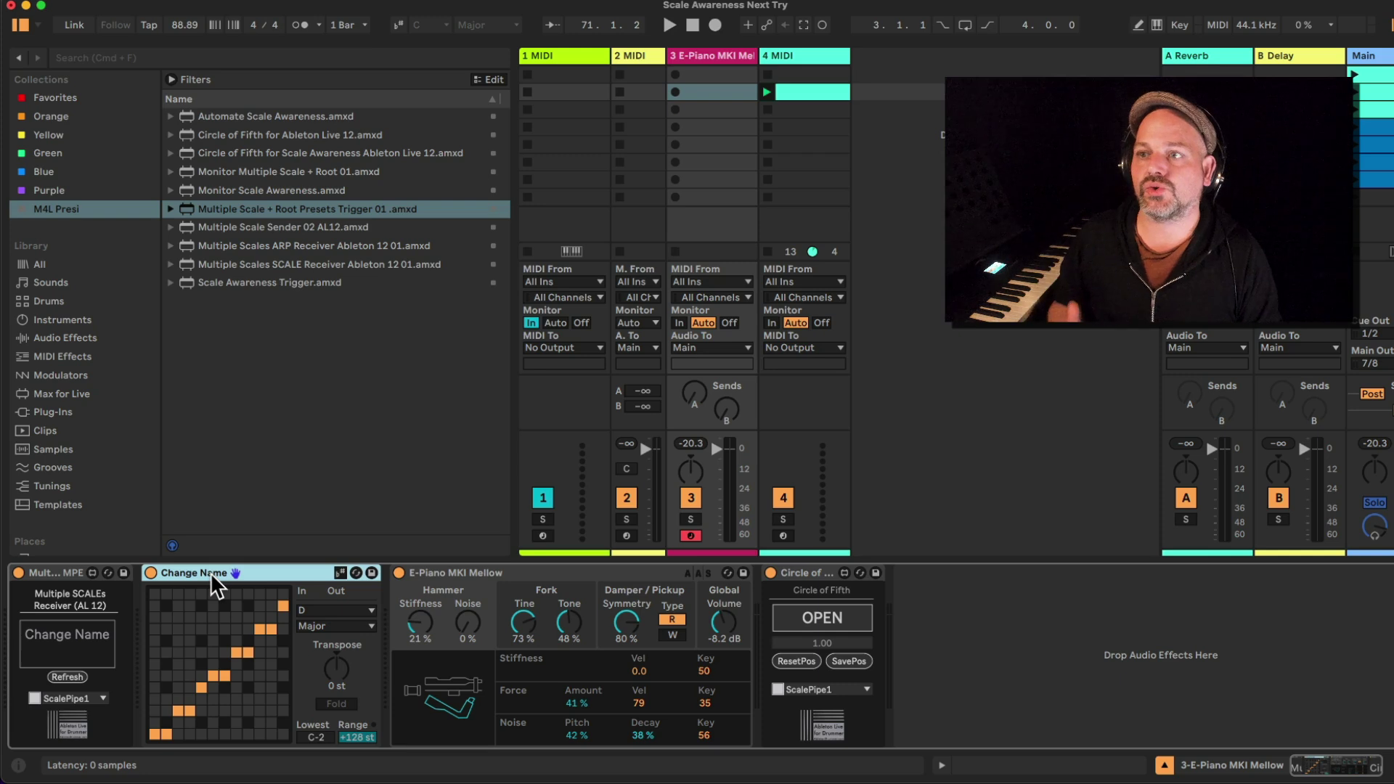
left_click(817, 55)
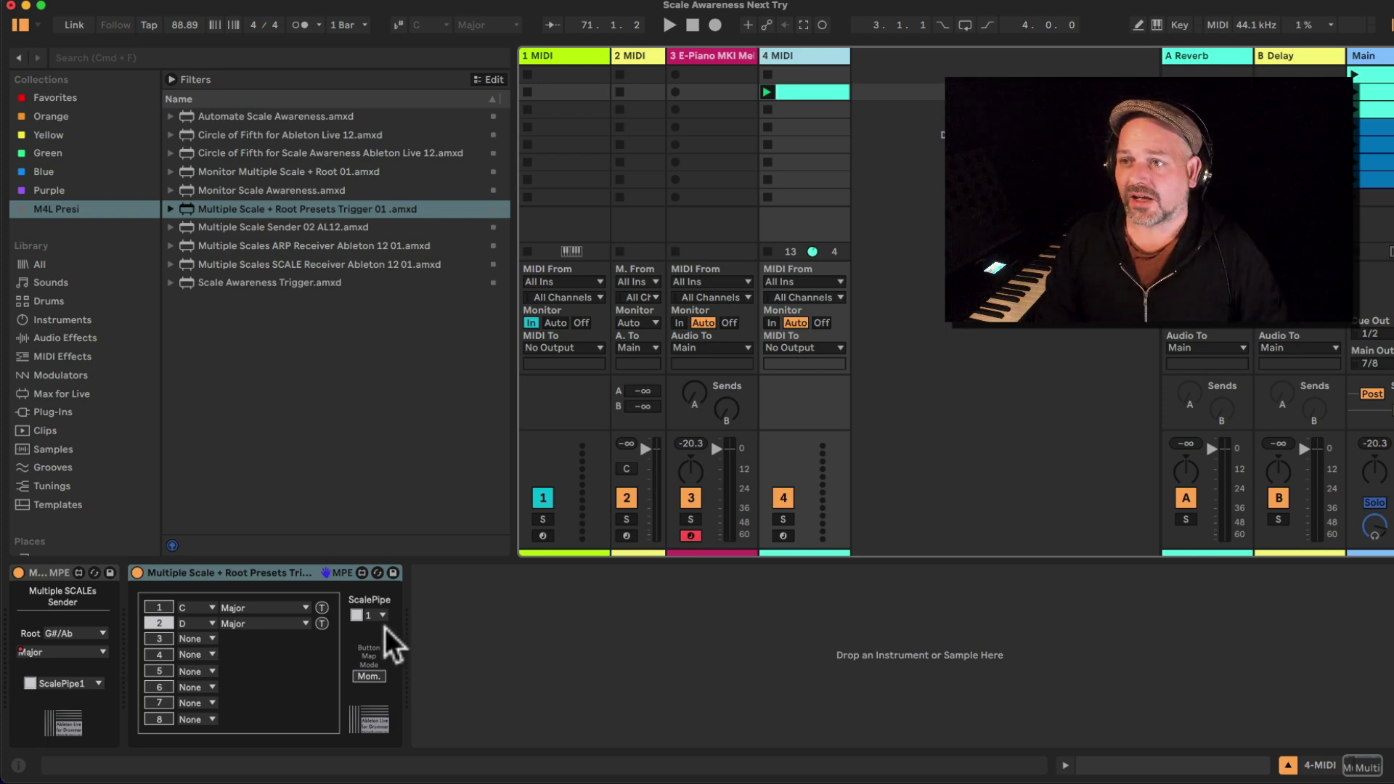
left_click(722, 60)
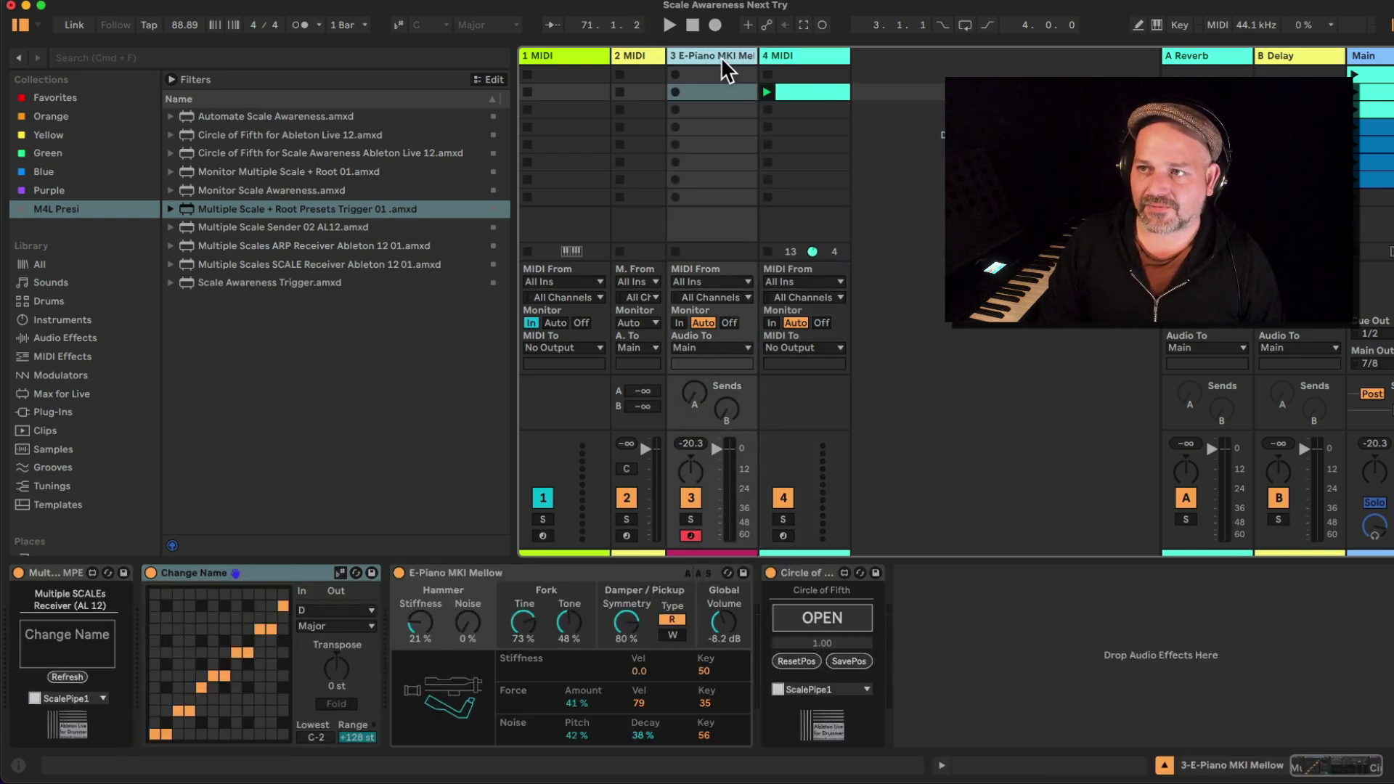
left_click(807, 61)
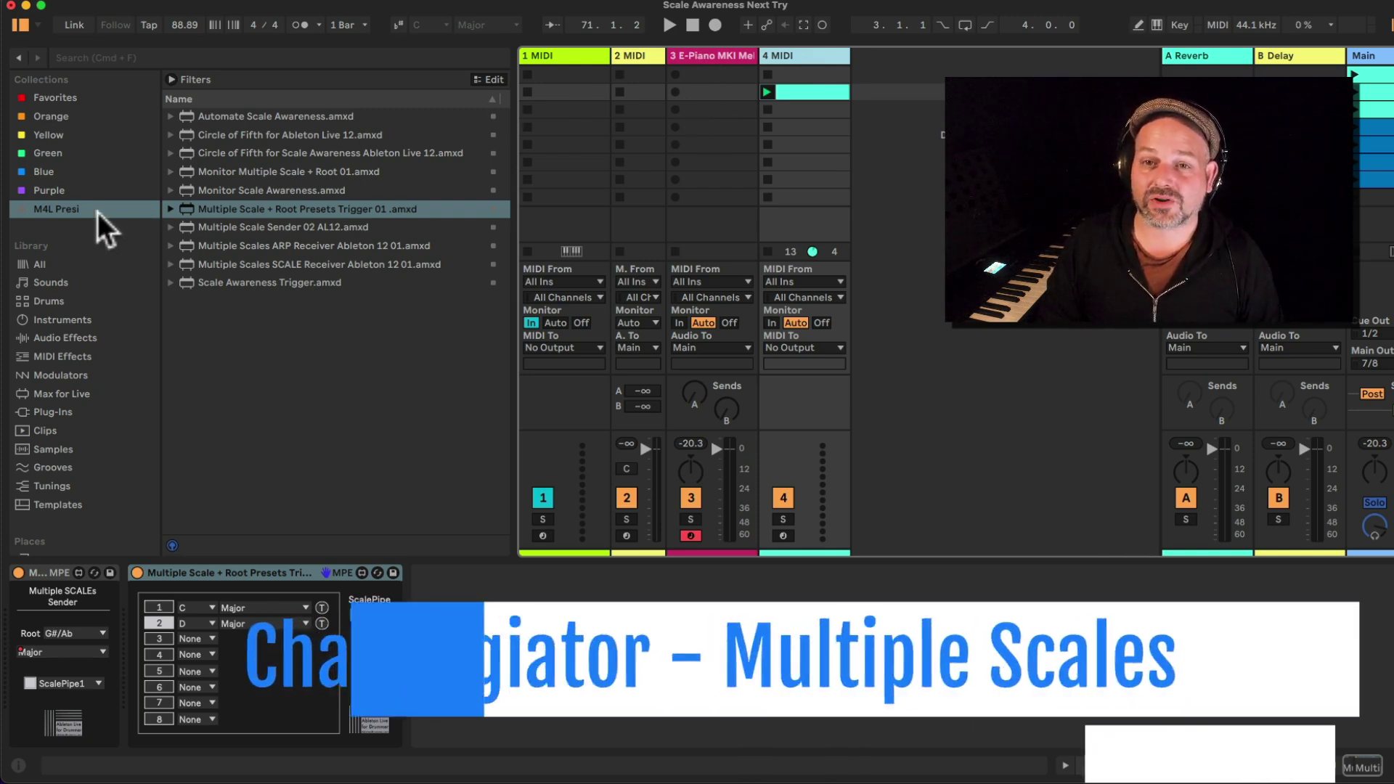
Add the Arpeggiator MIDI effect to the E-Piano track between the Scale device and the E-Piano instrument.
left_click(77, 359)
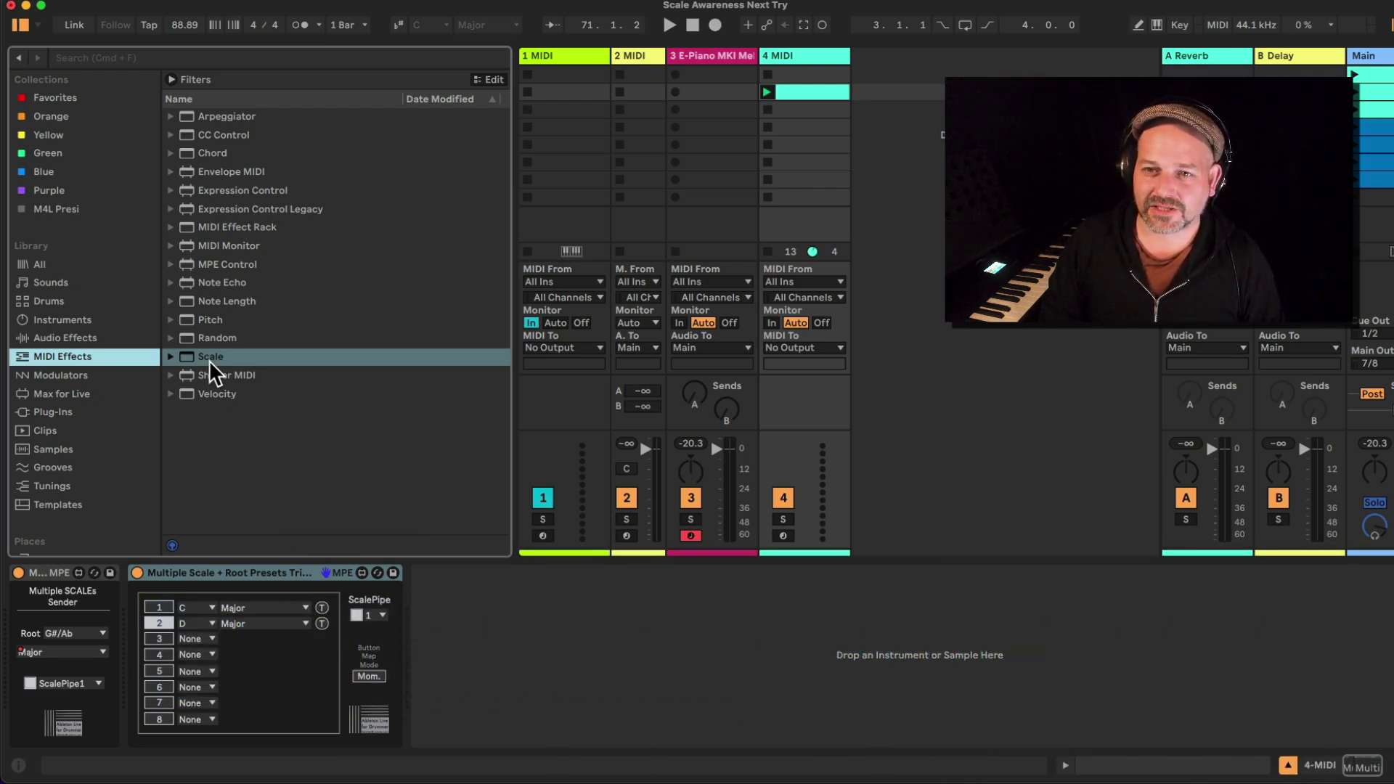
left_click(208, 358)
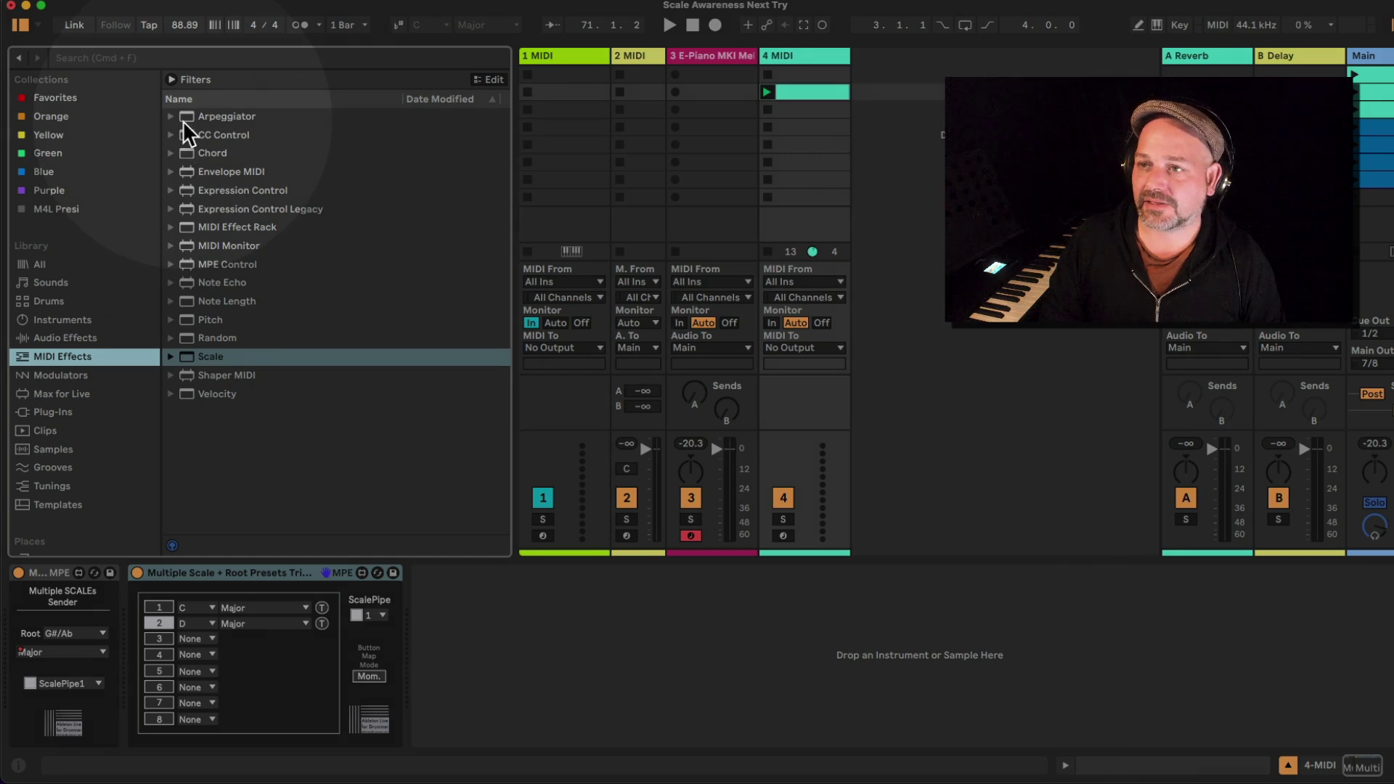
left_click_drag(183, 117, 429, 631)
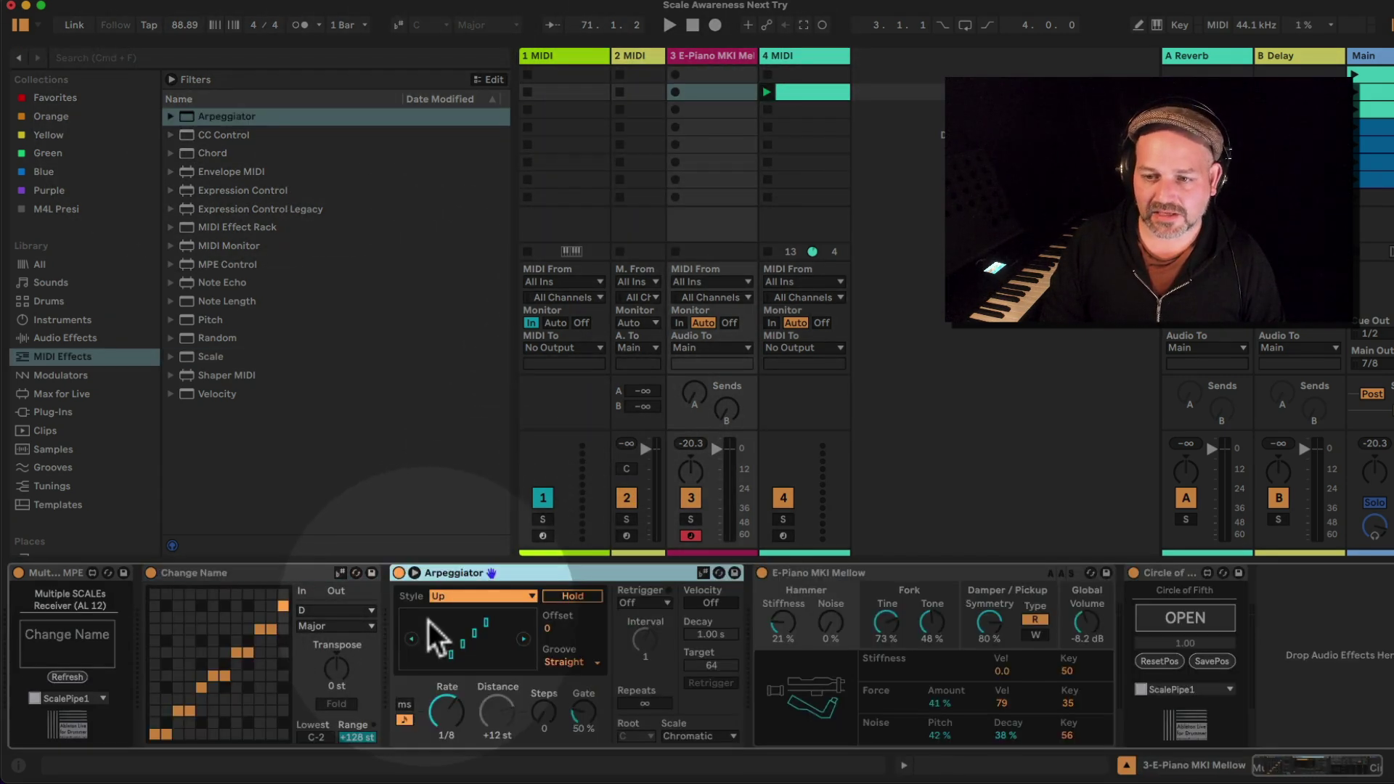
Collapse and deactivate the E-Piano track's Multiple Scales receiver and Scale devices, and delete its Circle of Fifth device.
double_click(36, 573)
double_click(106, 578)
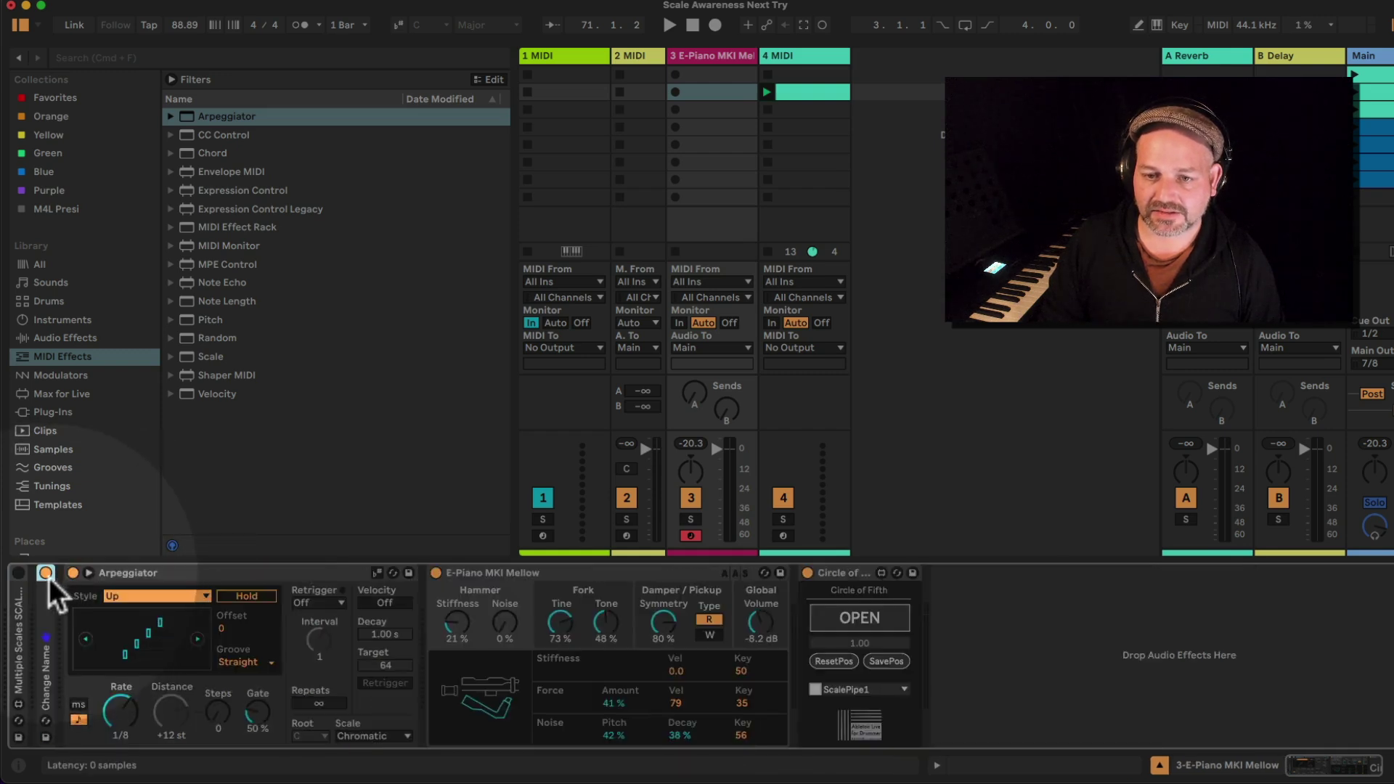
left_click(124, 578)
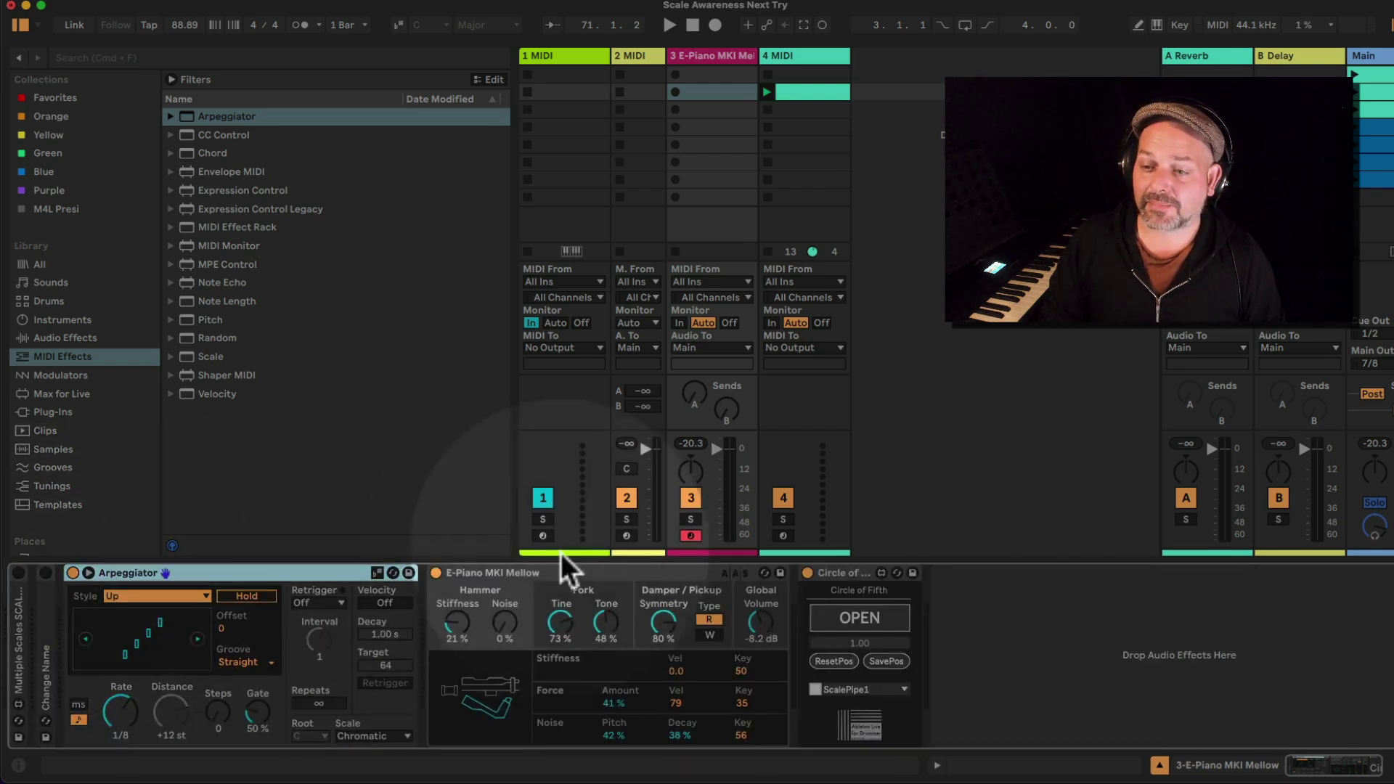
left_click(843, 575)
key("Delete")
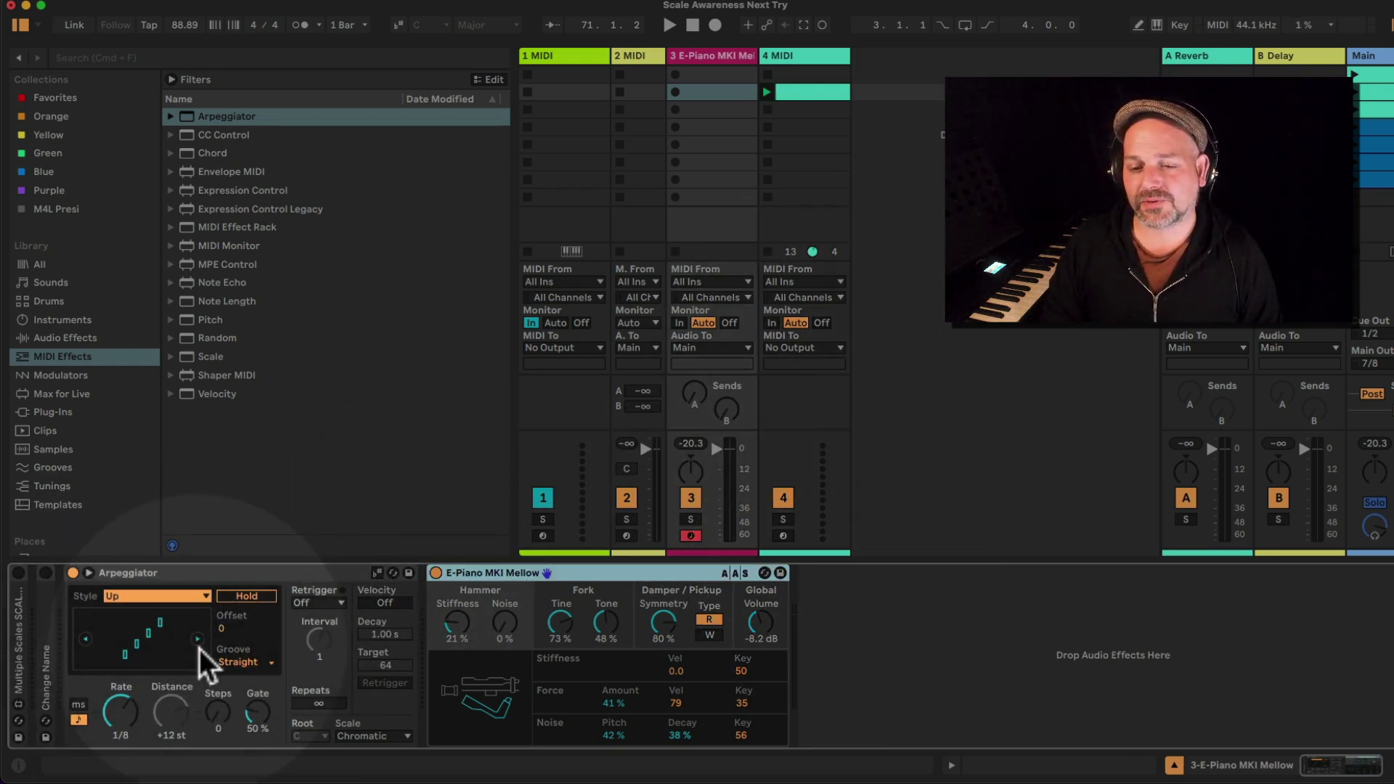
Step through the Arpeggiator's styles, past Down & Up, and choose Converge.
left_click(197, 639)
left_click(197, 639)
left_click(197, 639)
left_click(198, 639)
left_click(197, 639)
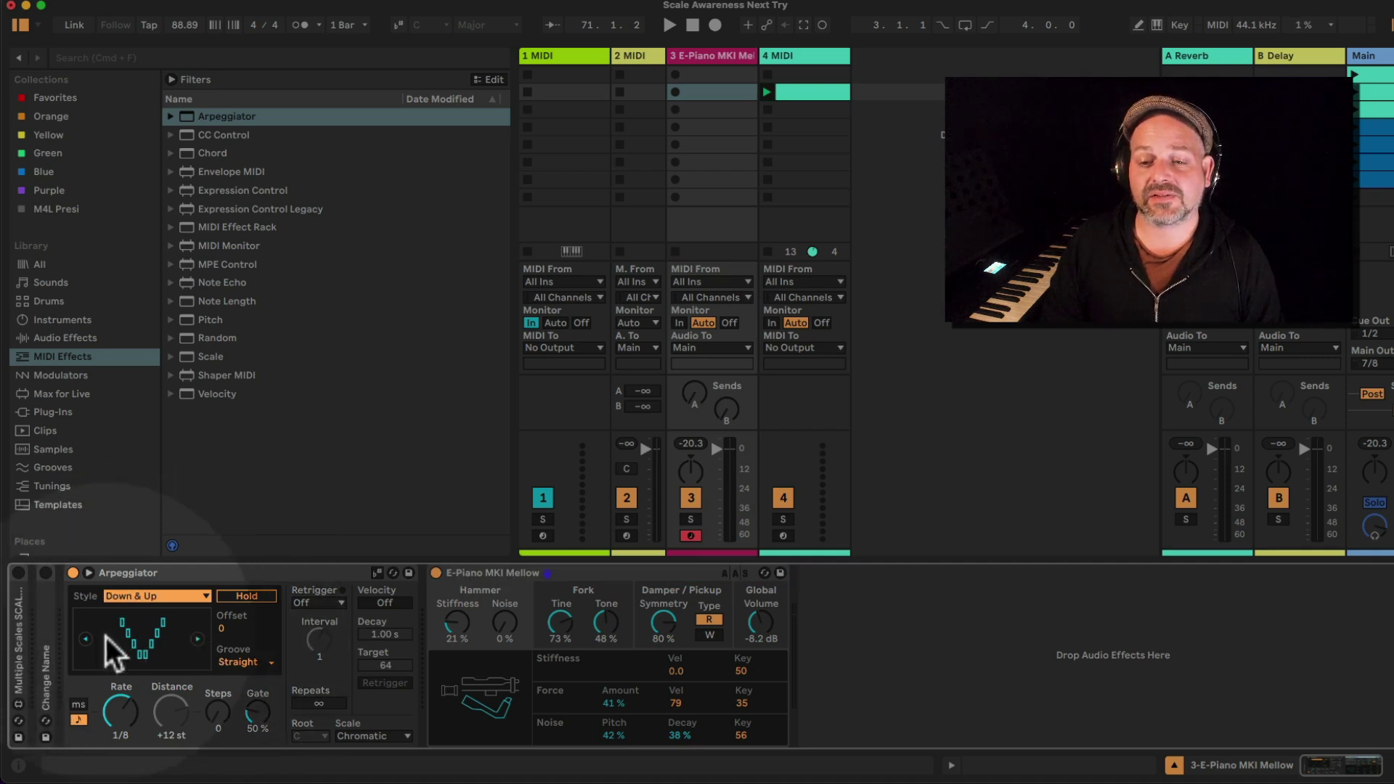
left_click(197, 639)
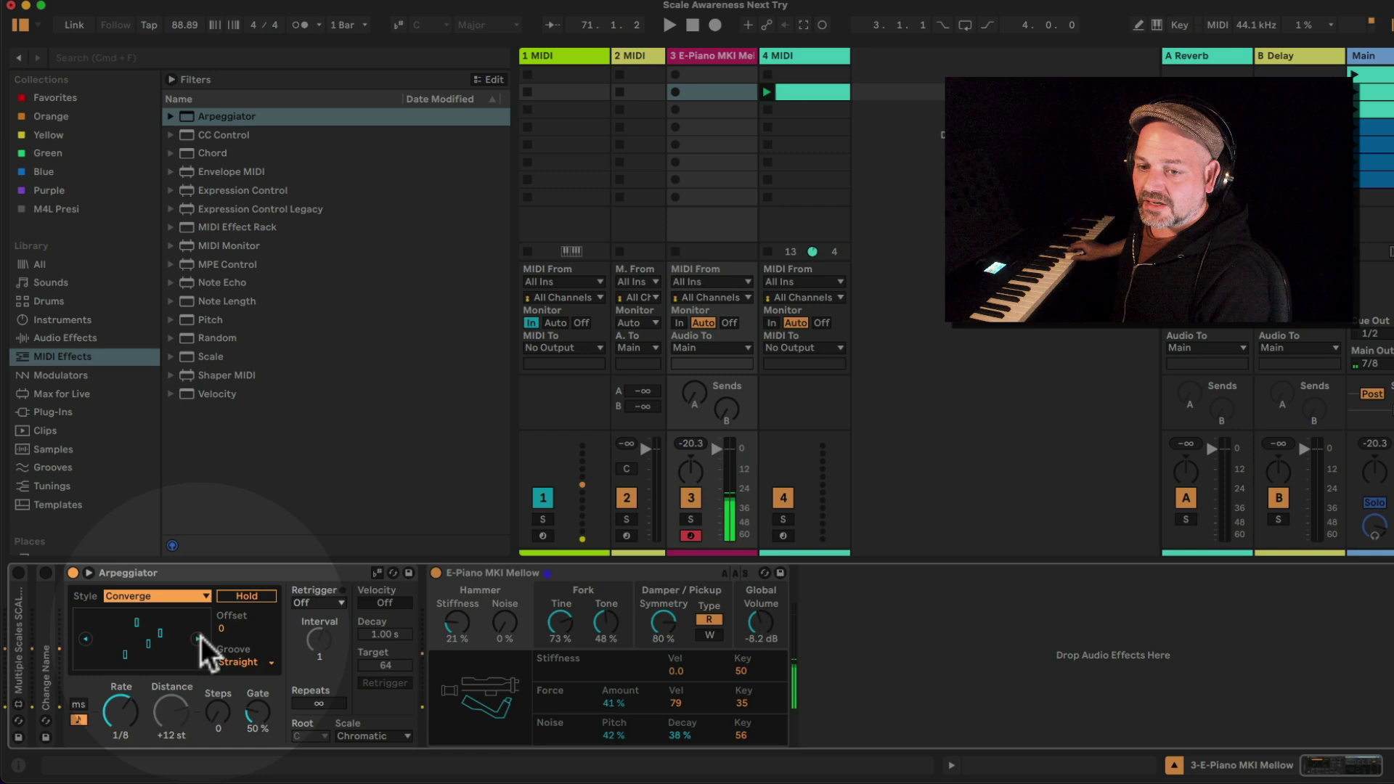
Audition the Arpeggiator's styles from Con & Diverge through Pinky UpDown, and return to Converge.
left_click(197, 640)
left_click(197, 642)
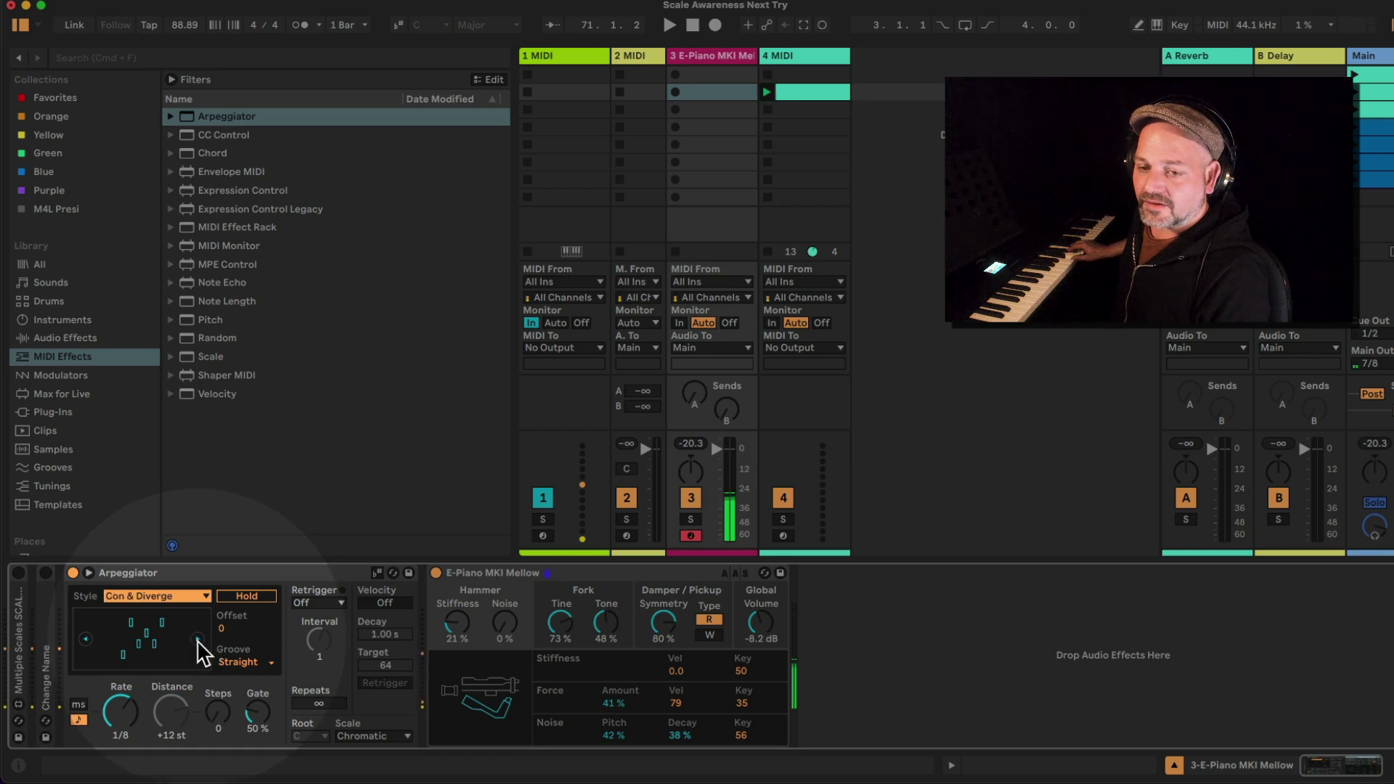
left_click(197, 640)
left_click(199, 642)
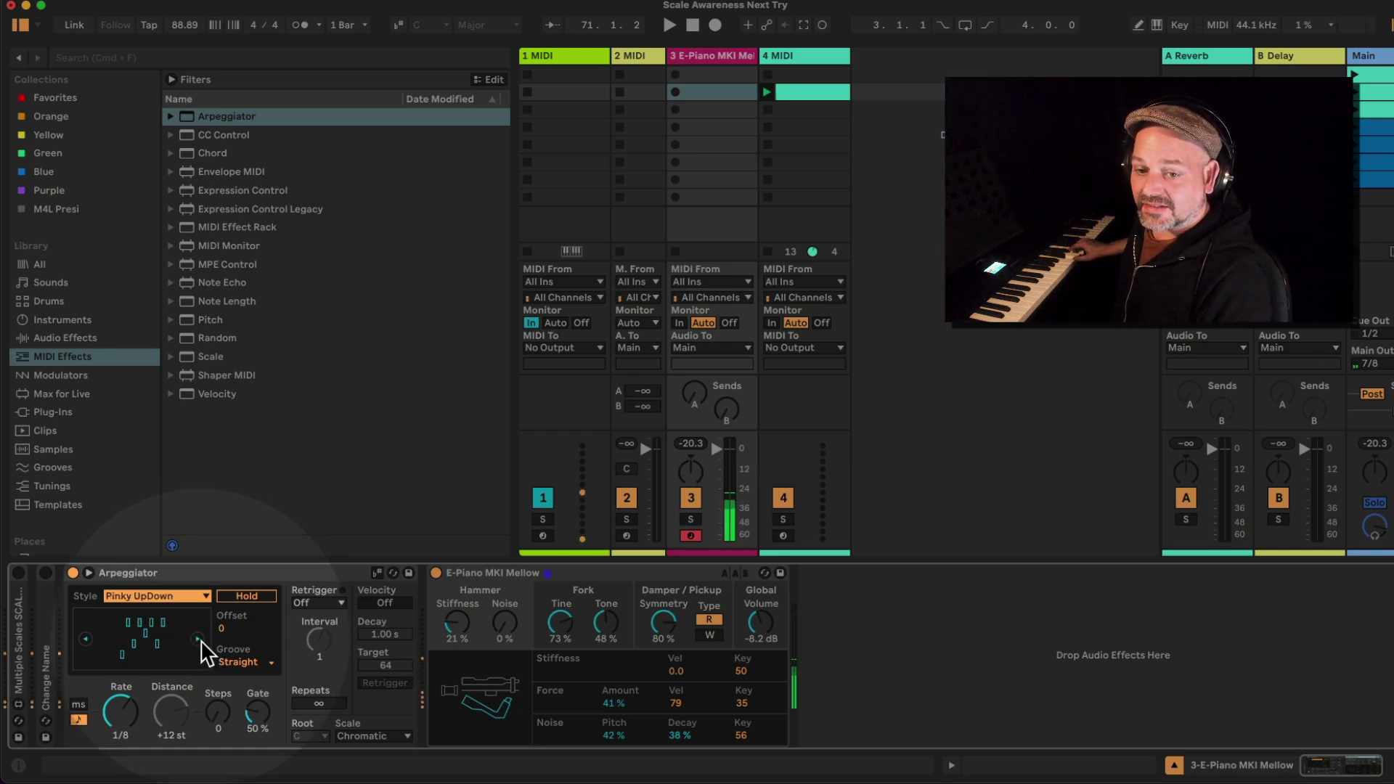
left_click(86, 640)
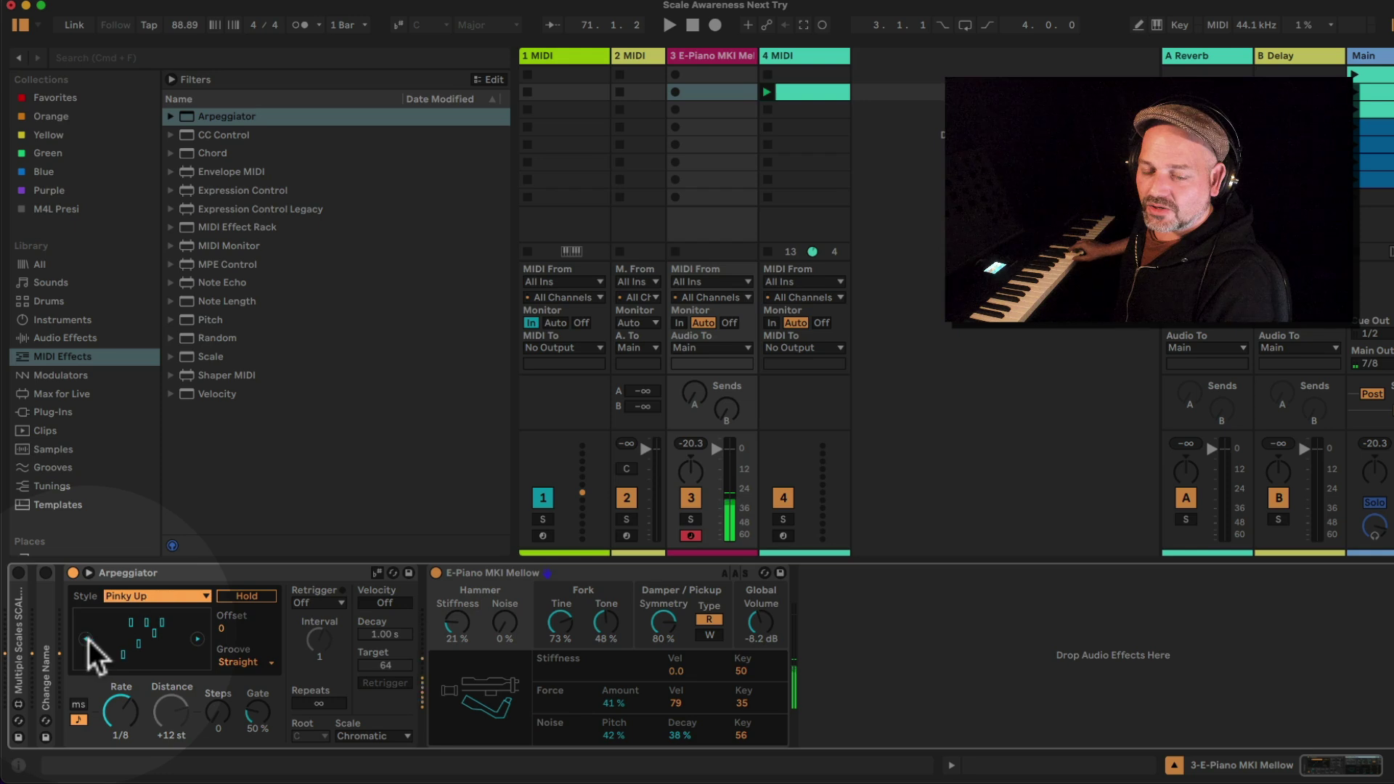
left_click(87, 640)
left_click(87, 639)
left_click(88, 640)
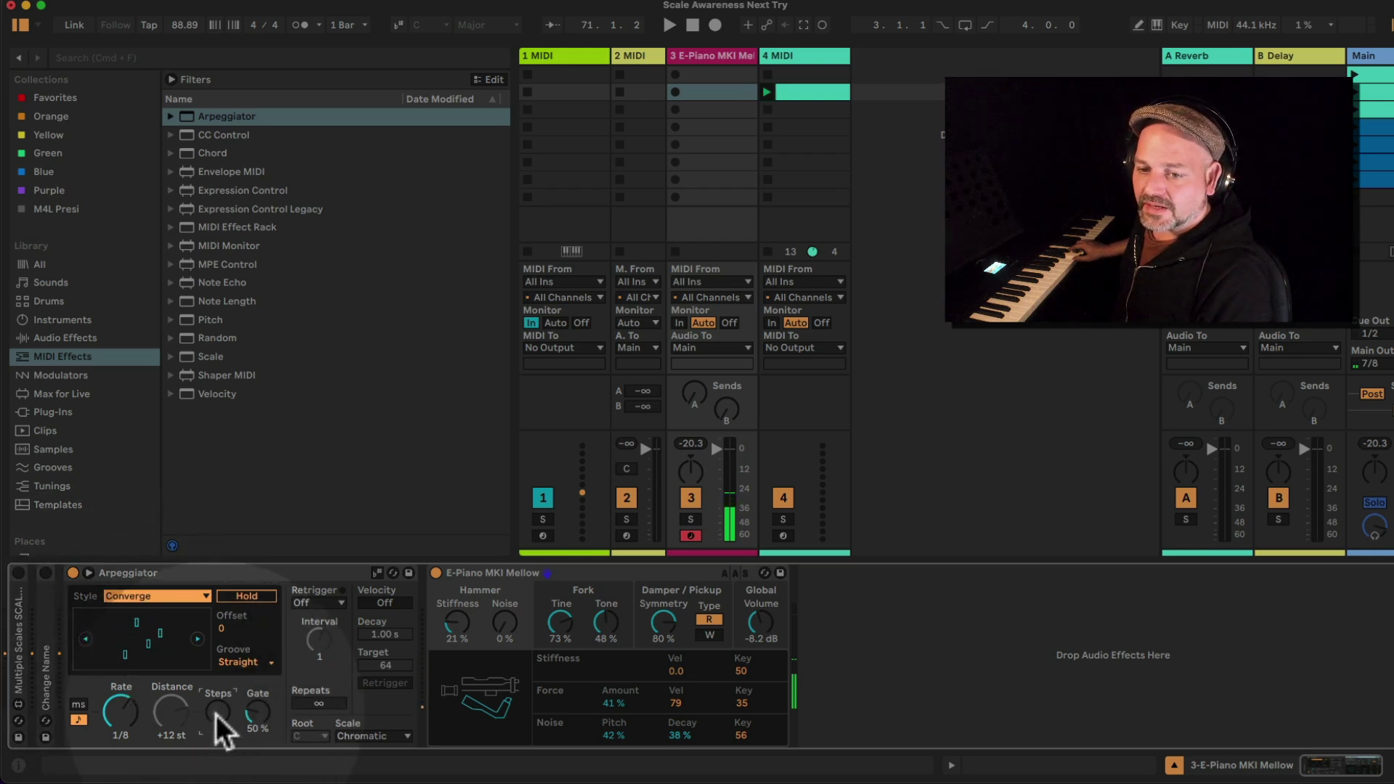
Set the Arpeggiator's Steps to 1, and switch its use of the current scale on and back off.
left_click_drag(216, 715, 215, 708)
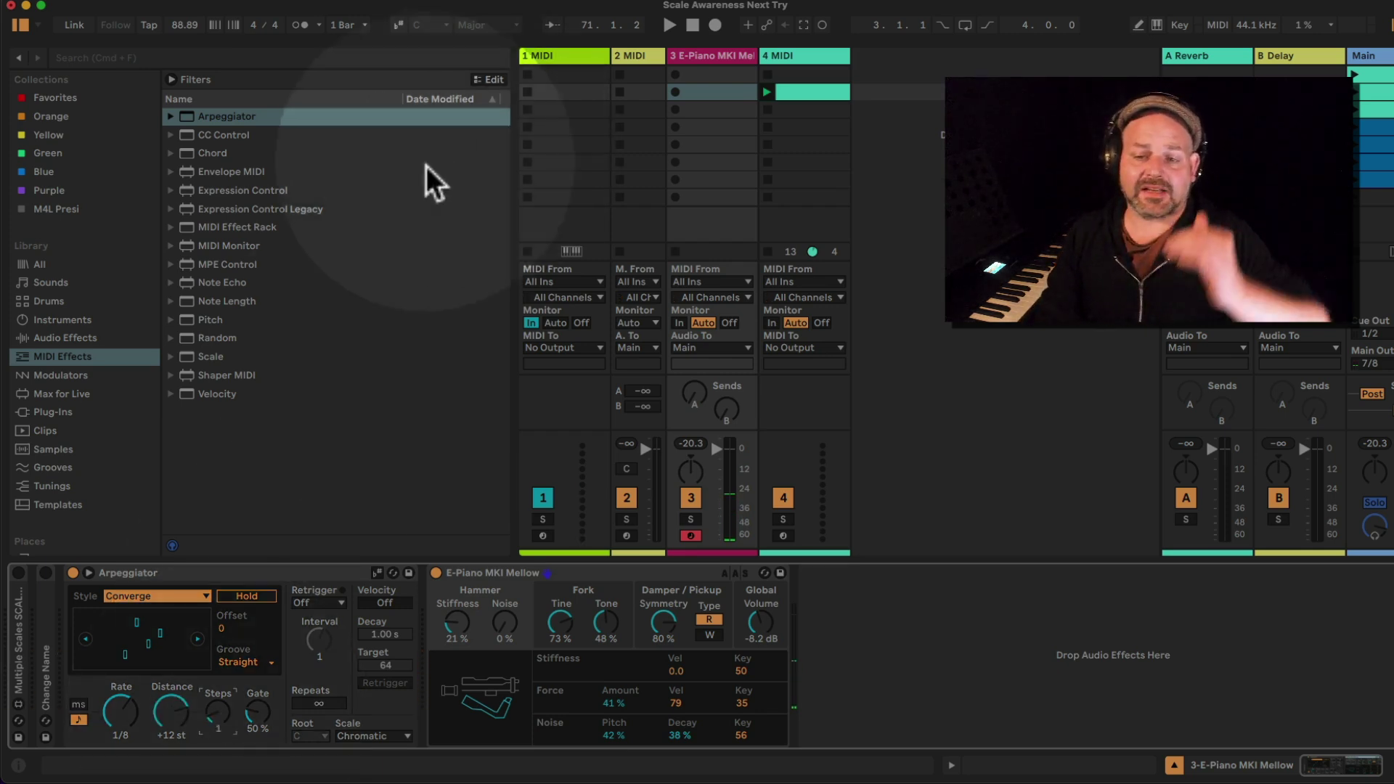
left_click(285, 574)
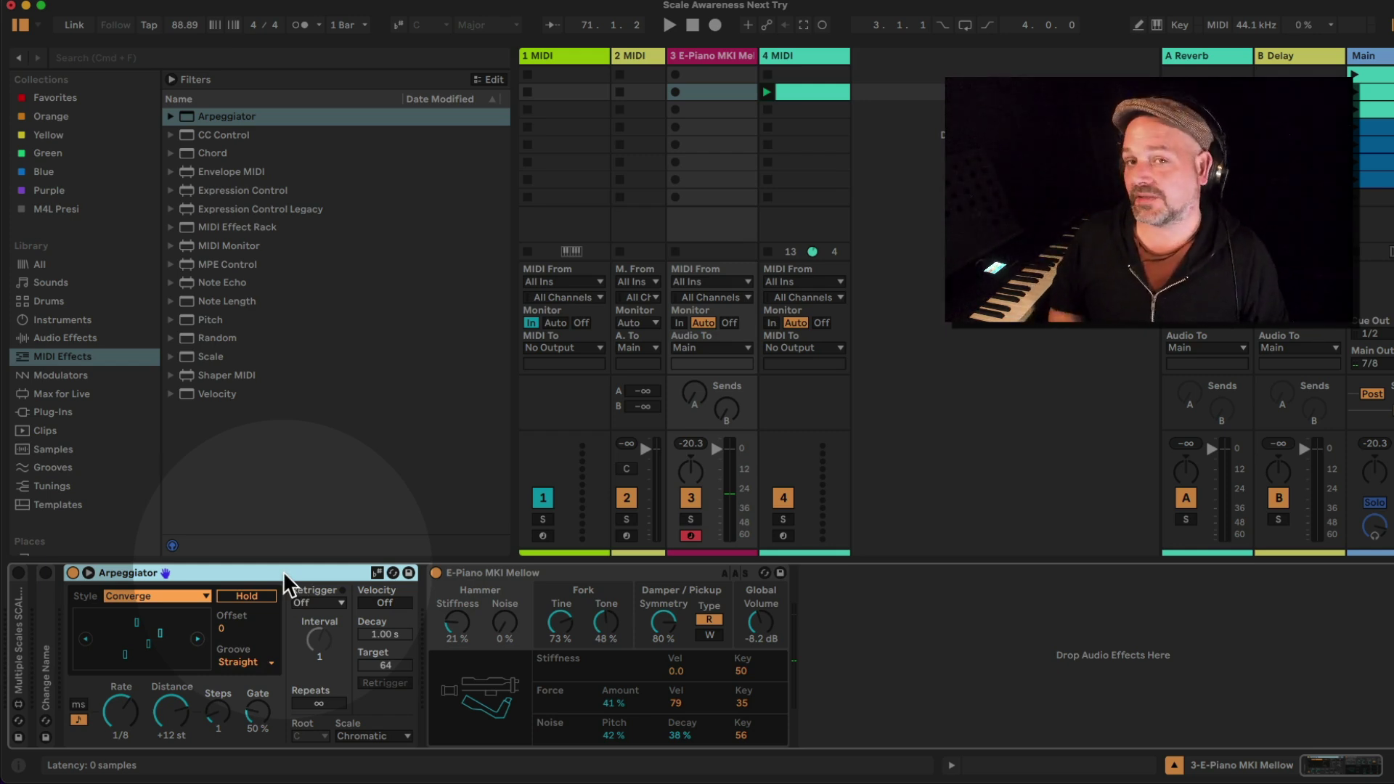
left_click(377, 573)
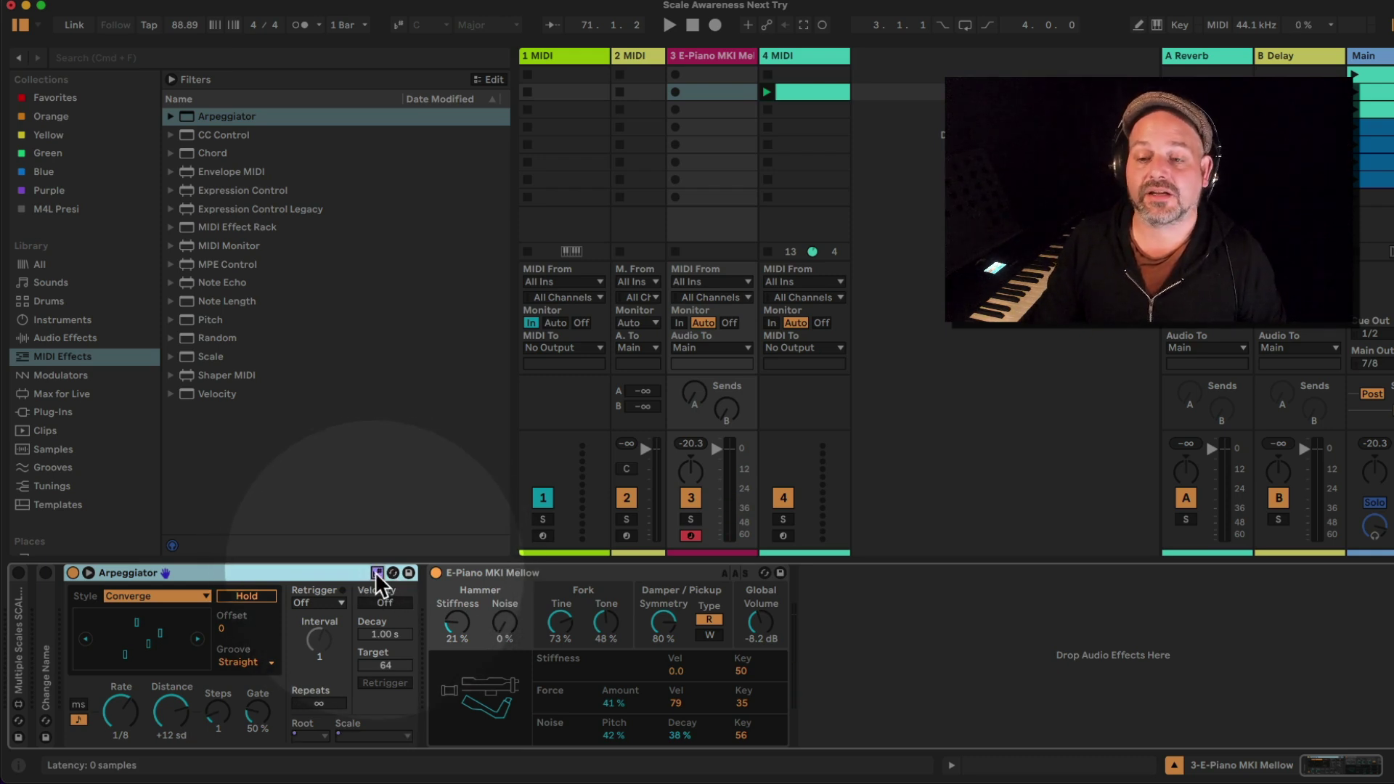
left_click(377, 573)
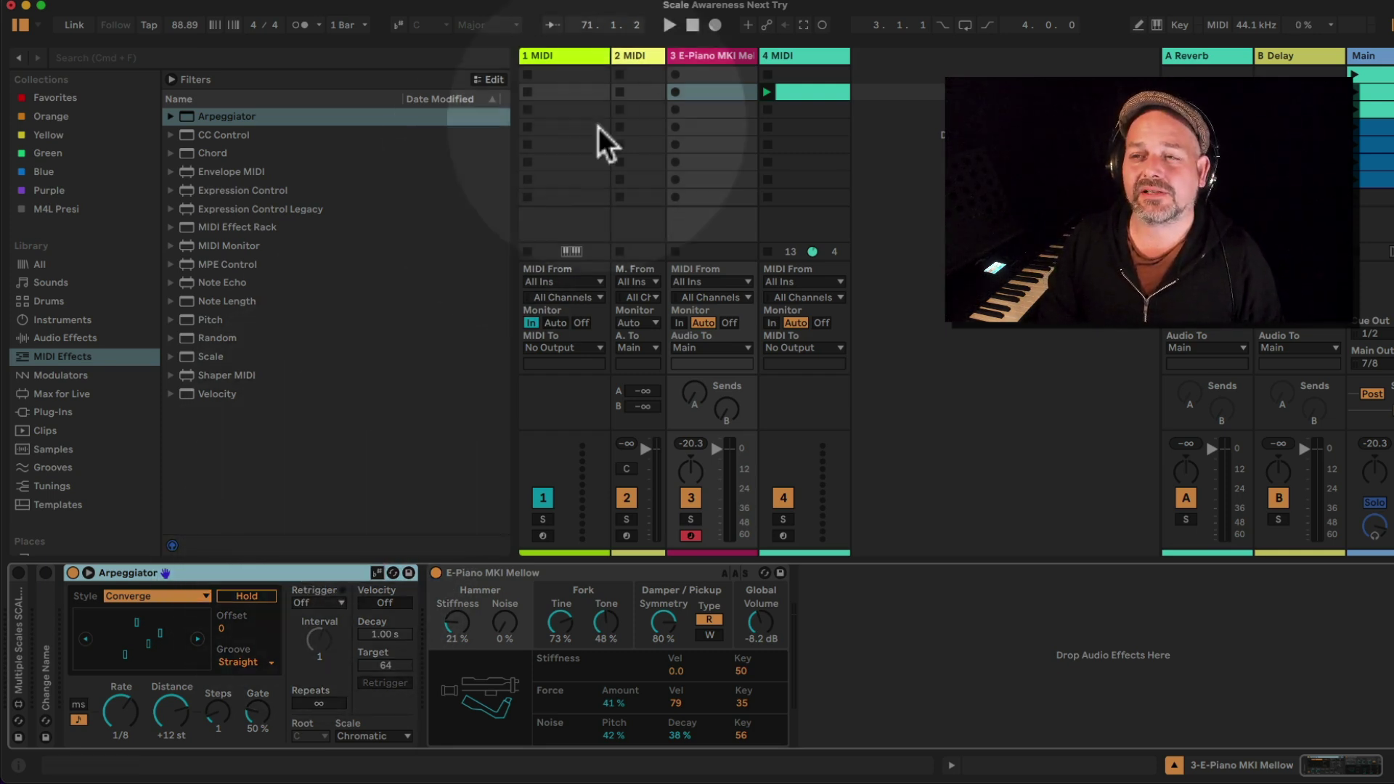
Add the Multiple Scales ARP Receiver from the M4L Presi collection to the E-Piano track, directly before the Arpeggiator.
scroll(95, 426, "down", 5)
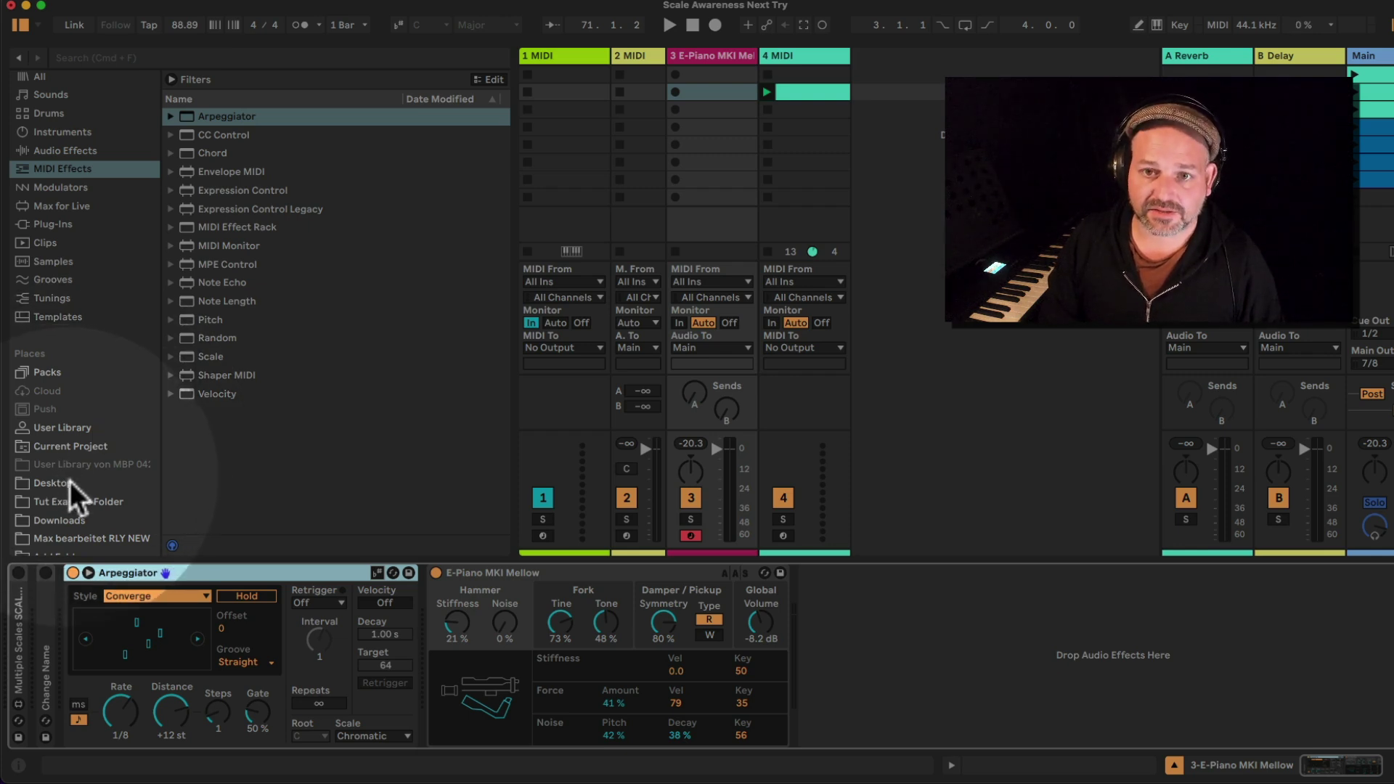
scroll(83, 410, "up", 5)
left_click(61, 155)
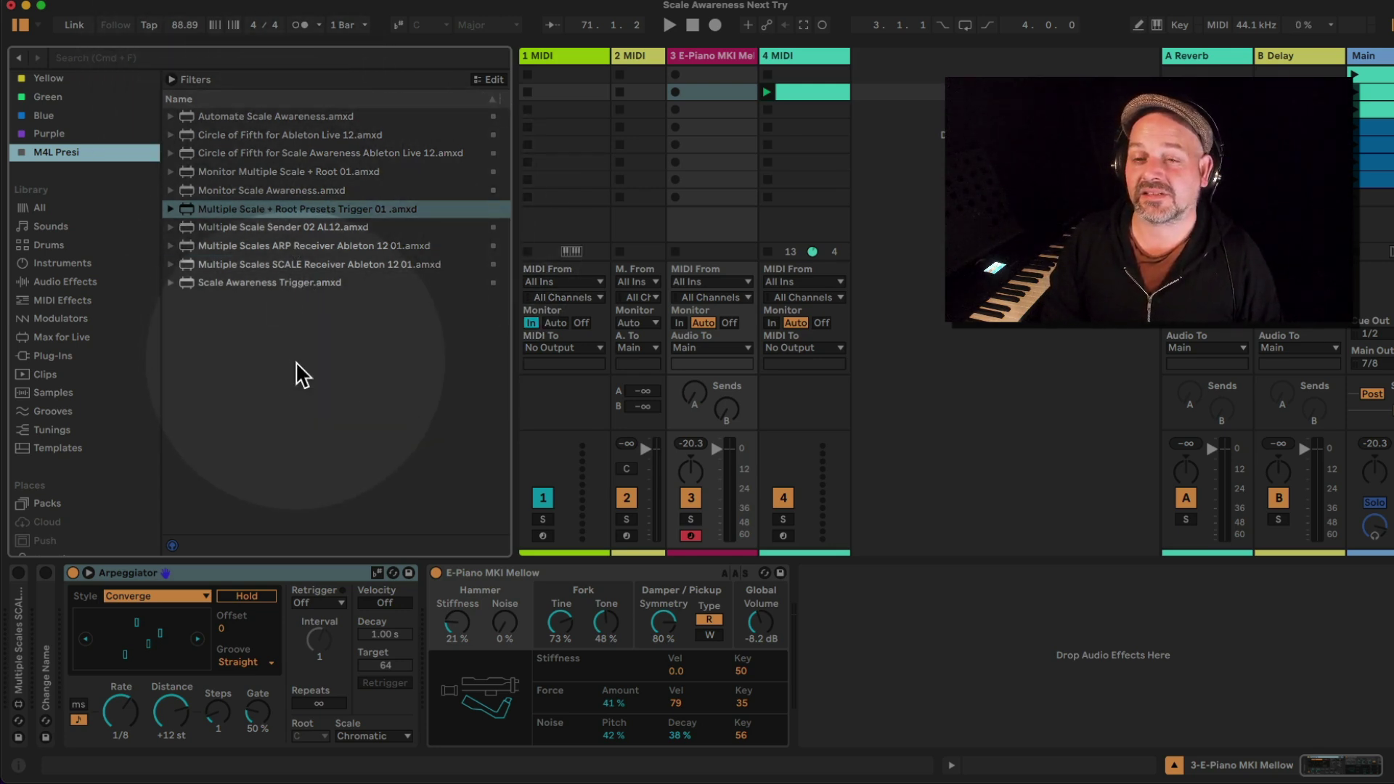
left_click(299, 283)
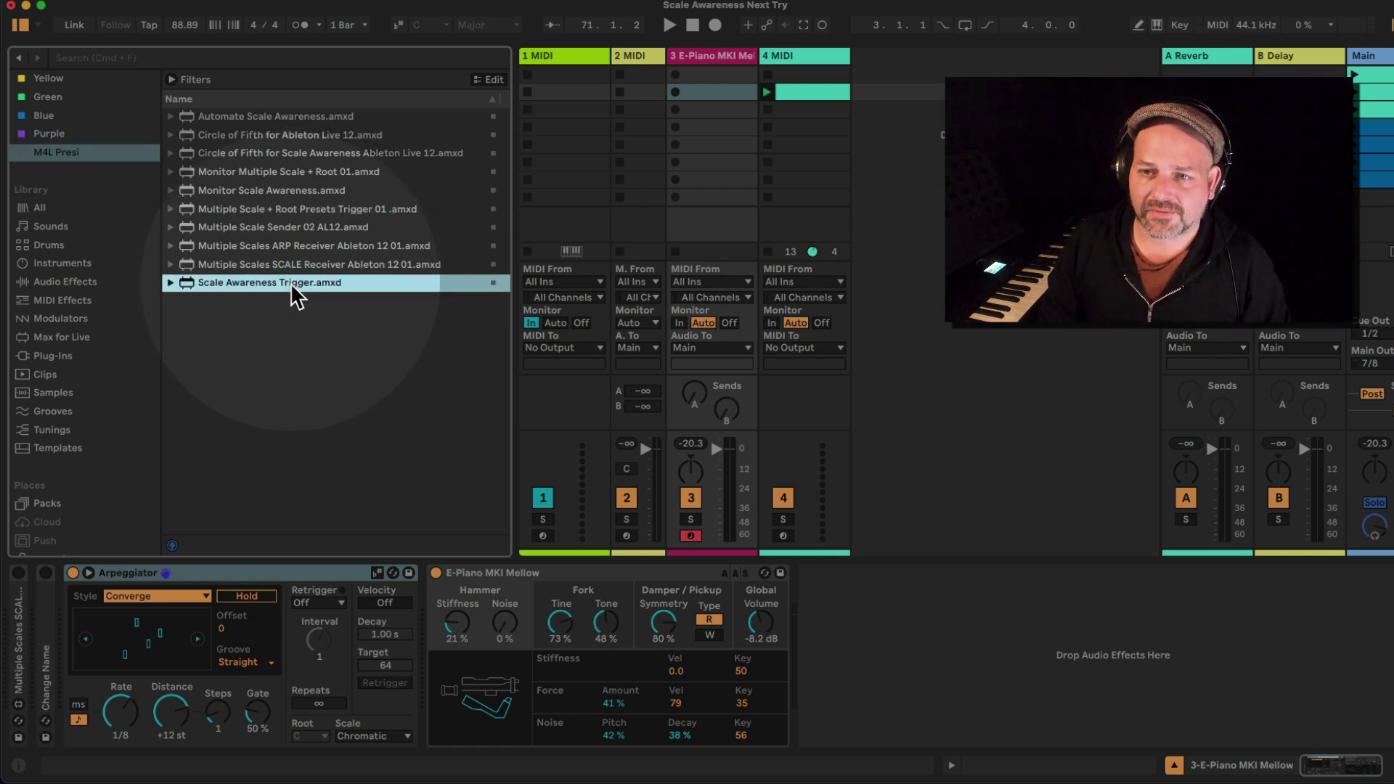
left_click(230, 267)
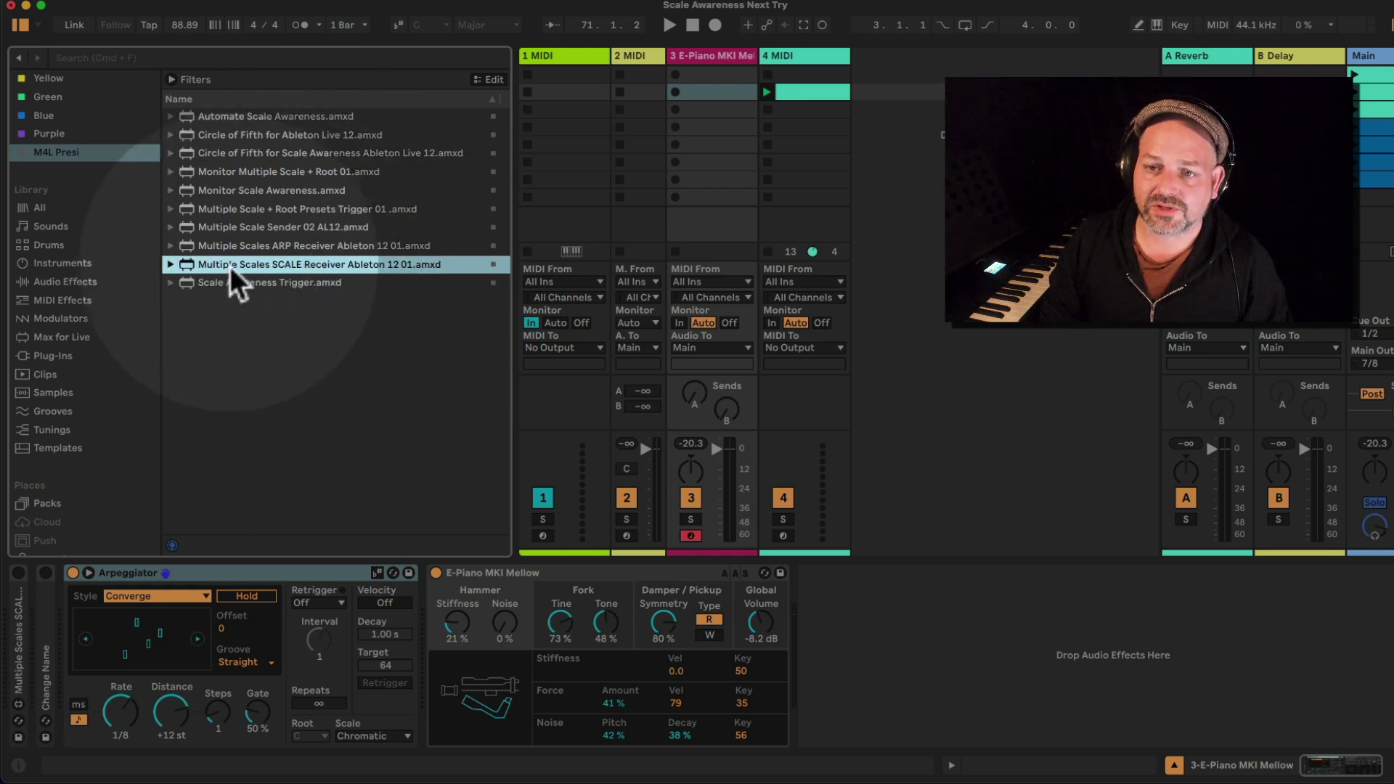
left_click(222, 247)
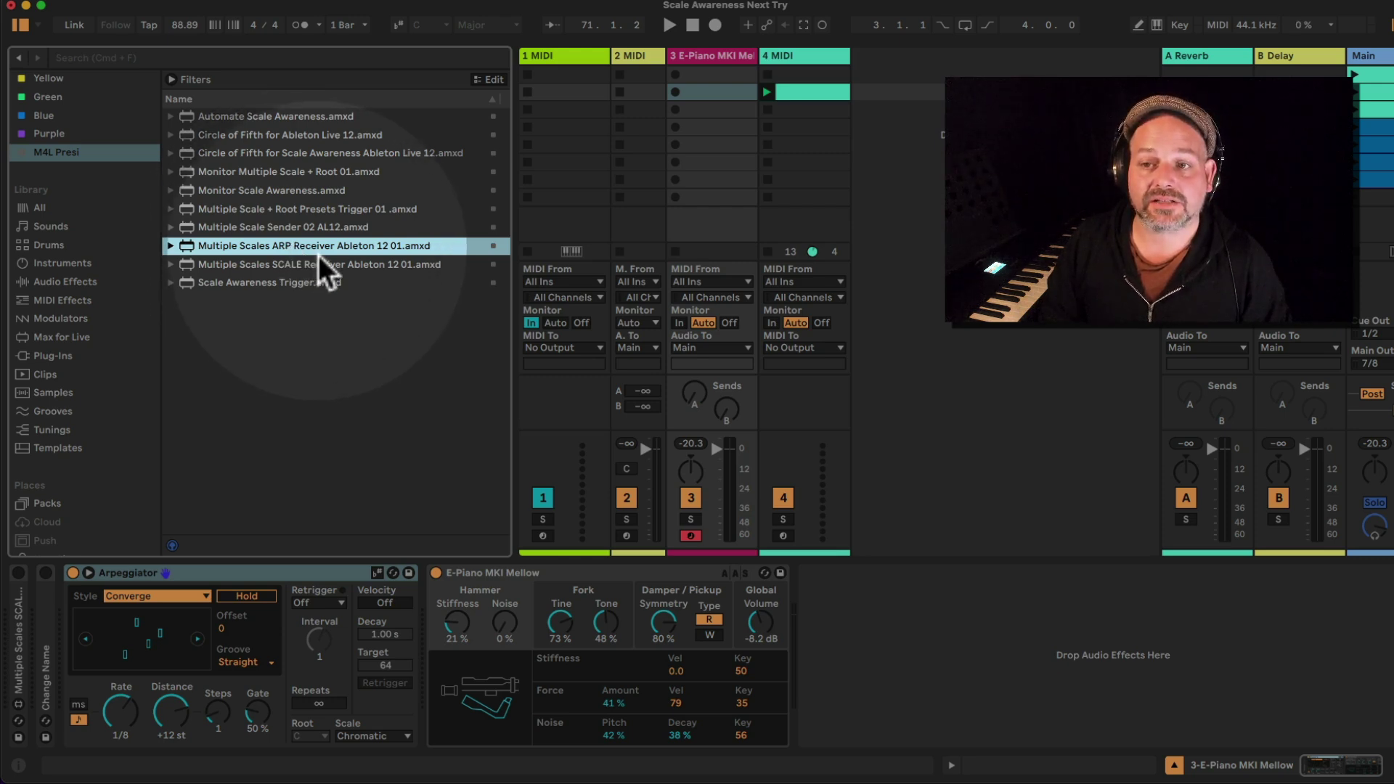
left_click_drag(317, 250, 68, 610)
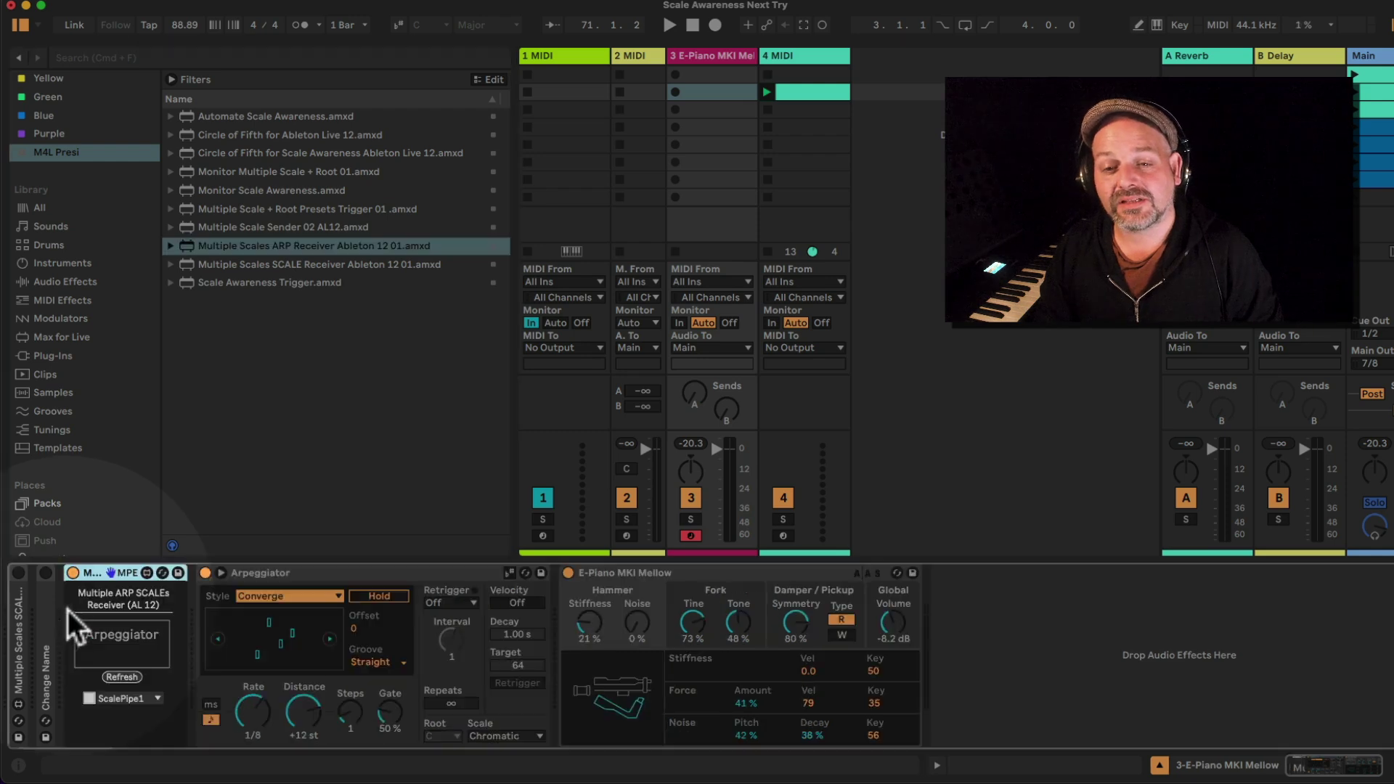
left_click(286, 573)
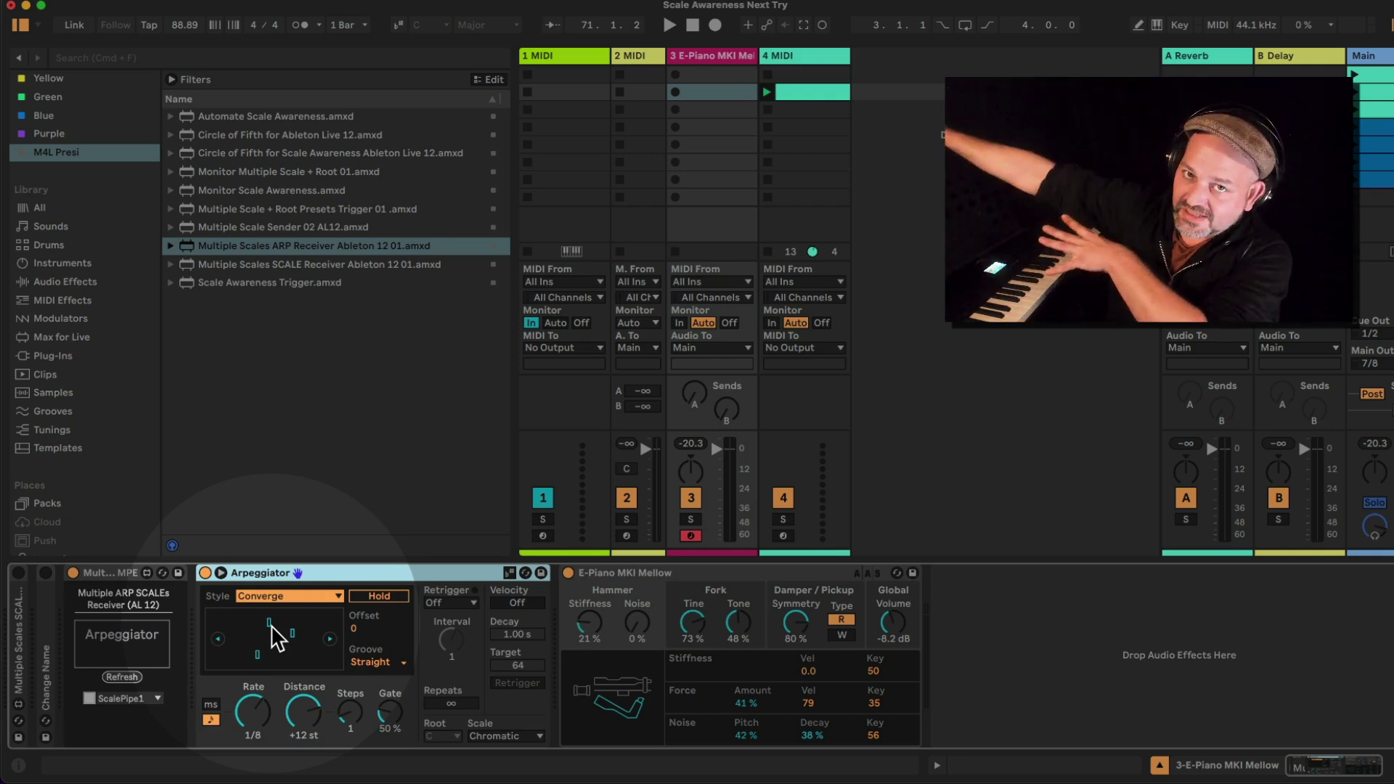
Set preset 2 of the Multiple Scale + Root Presets Trigger on the 4 MIDI track to C Minor.
left_click(825, 57)
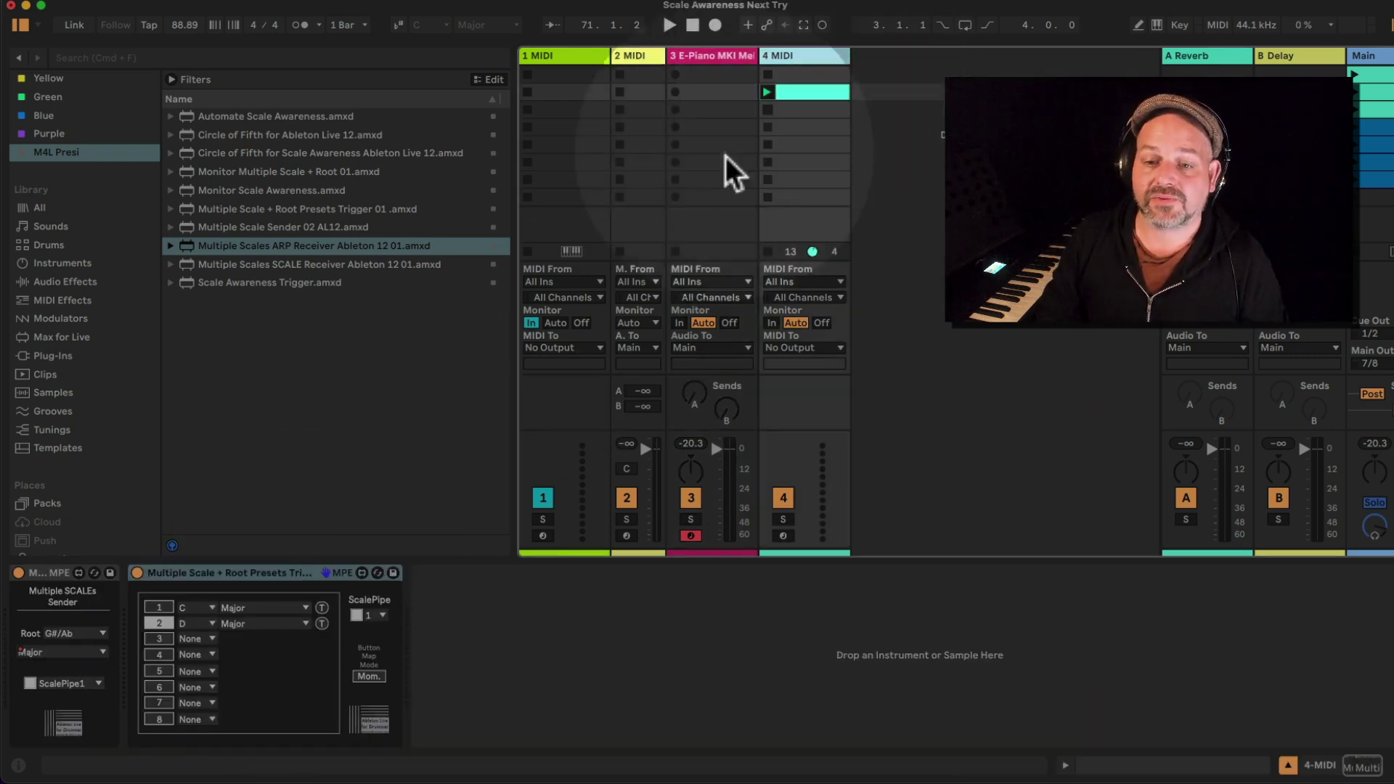
left_click(198, 623)
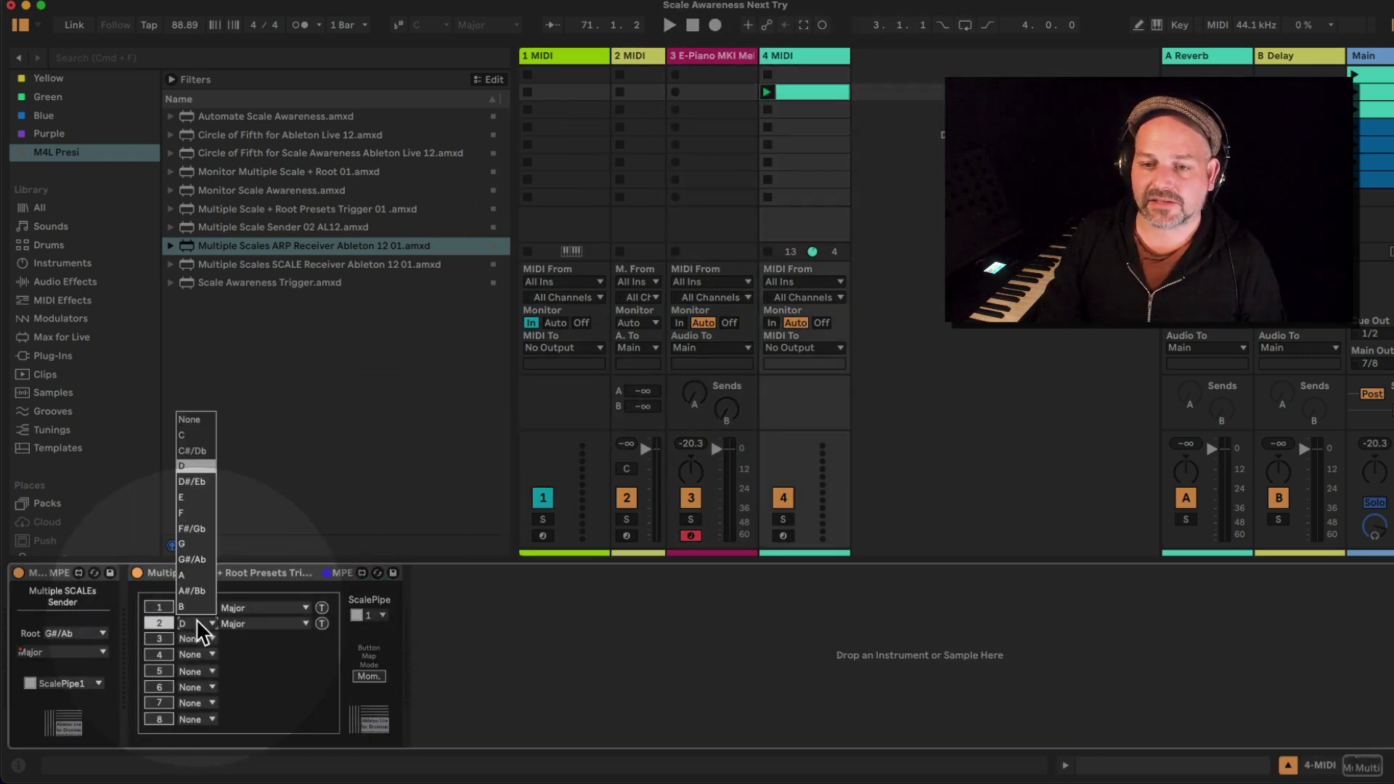
left_click(189, 438)
left_click(272, 625)
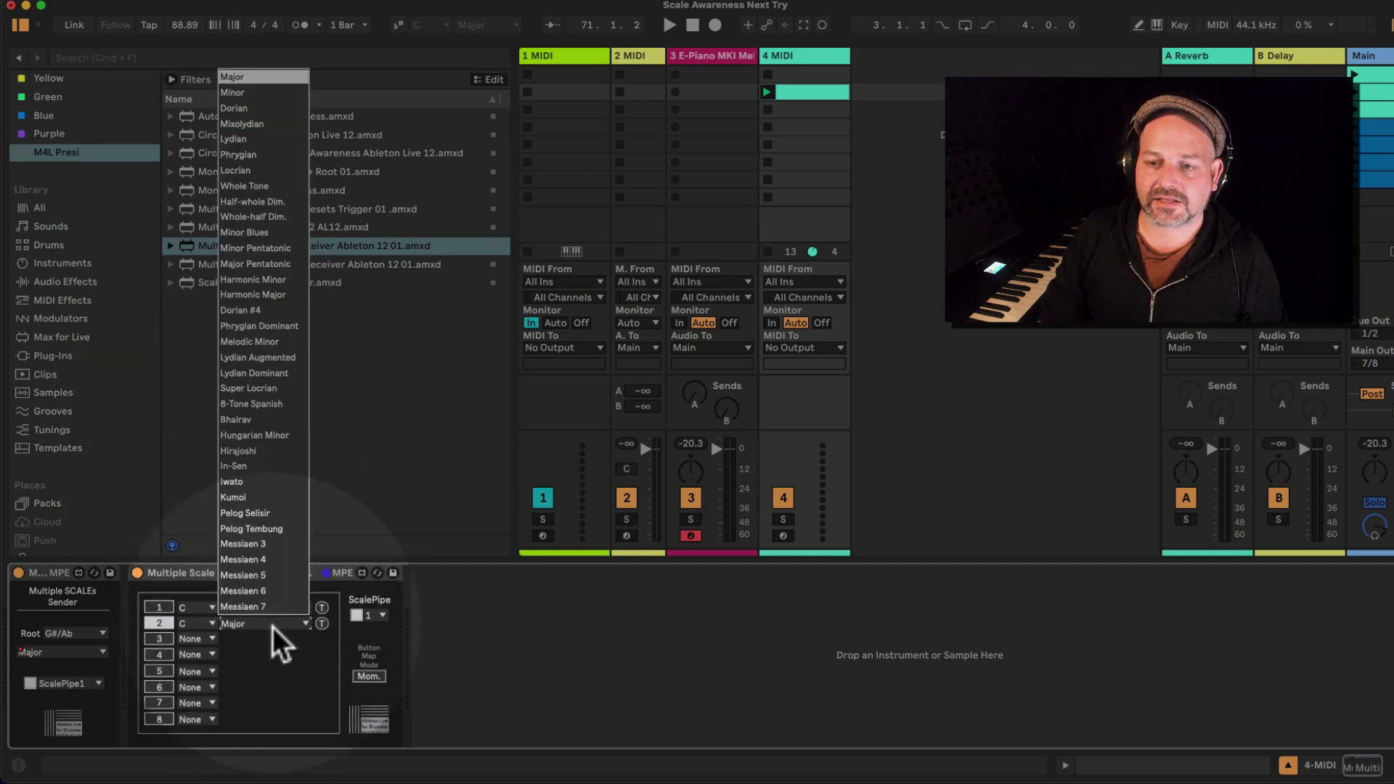
left_click(250, 96)
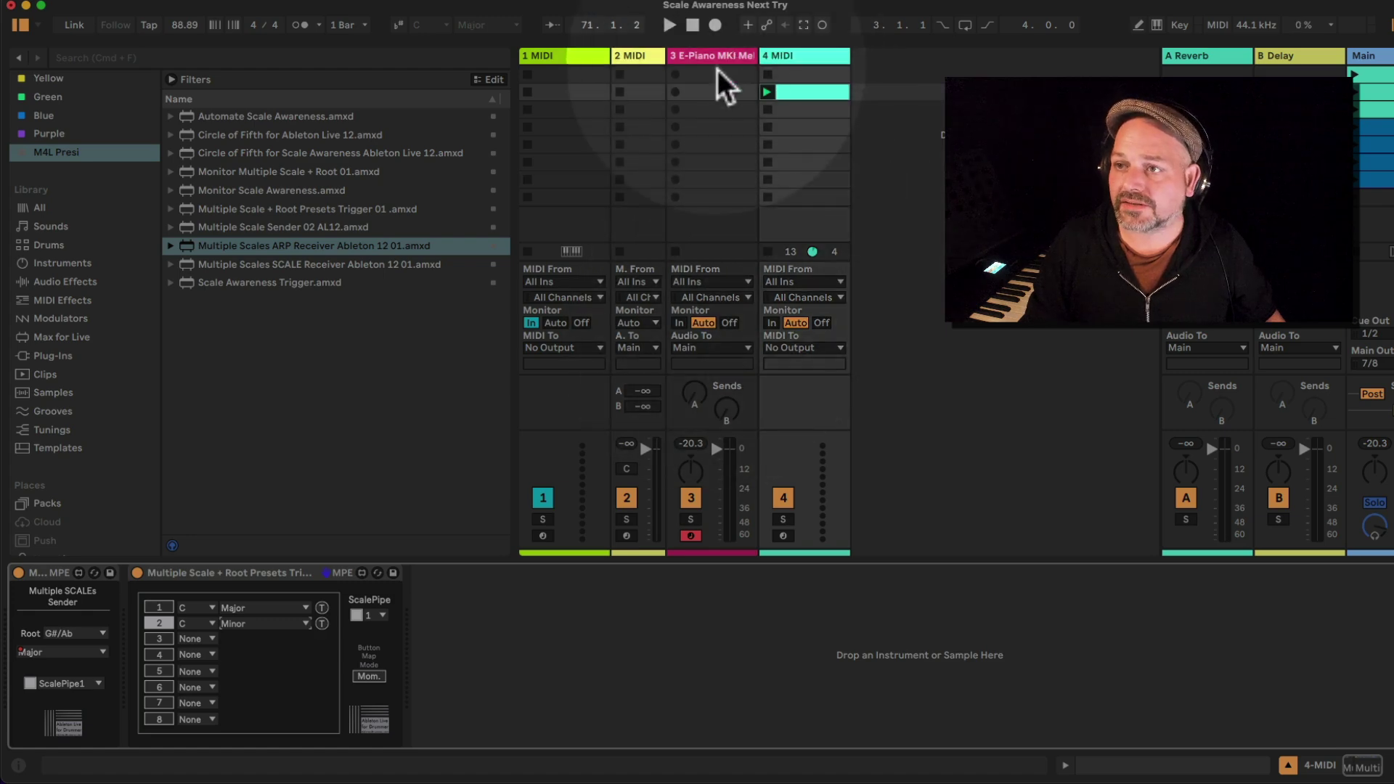
Add the Monitor Multiple Scale + Root device to the 2 MIDI track.
left_click(643, 57)
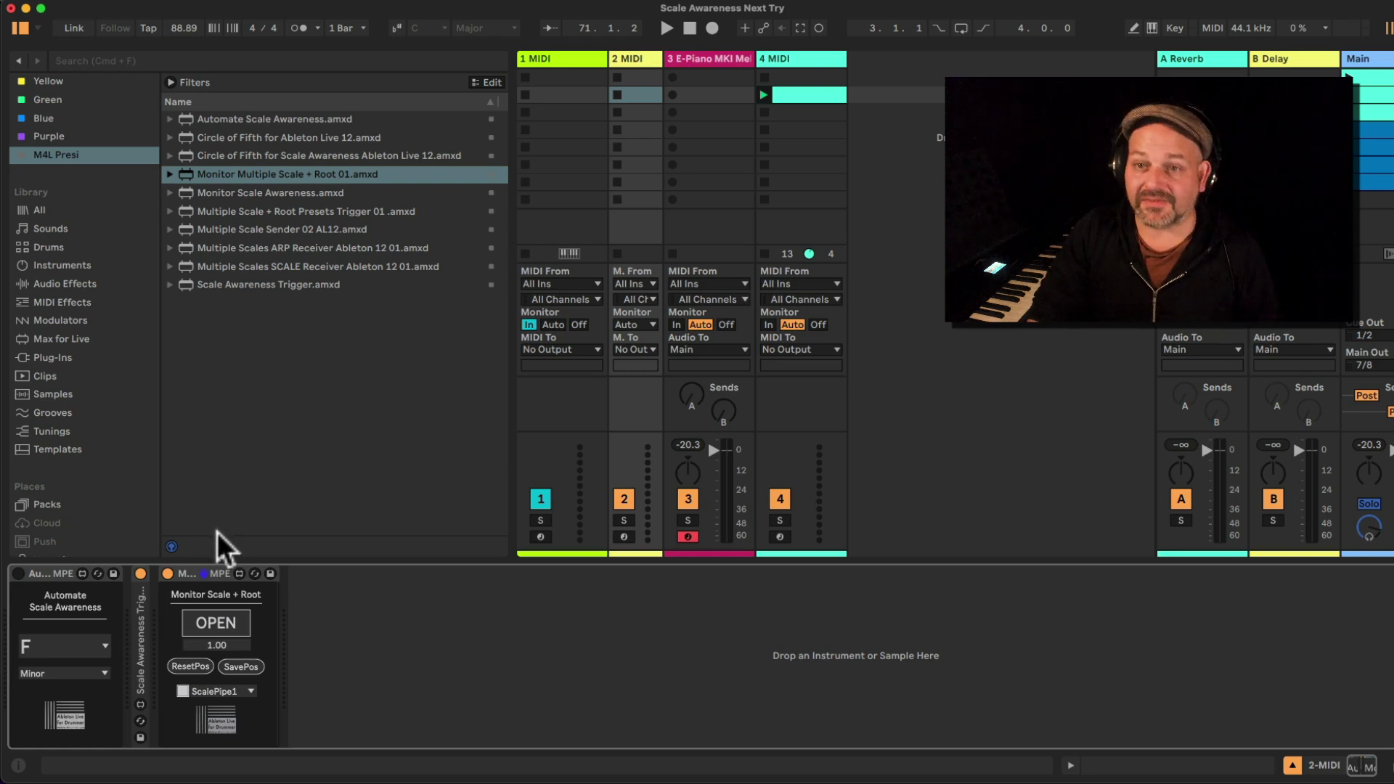
left_click(253, 197)
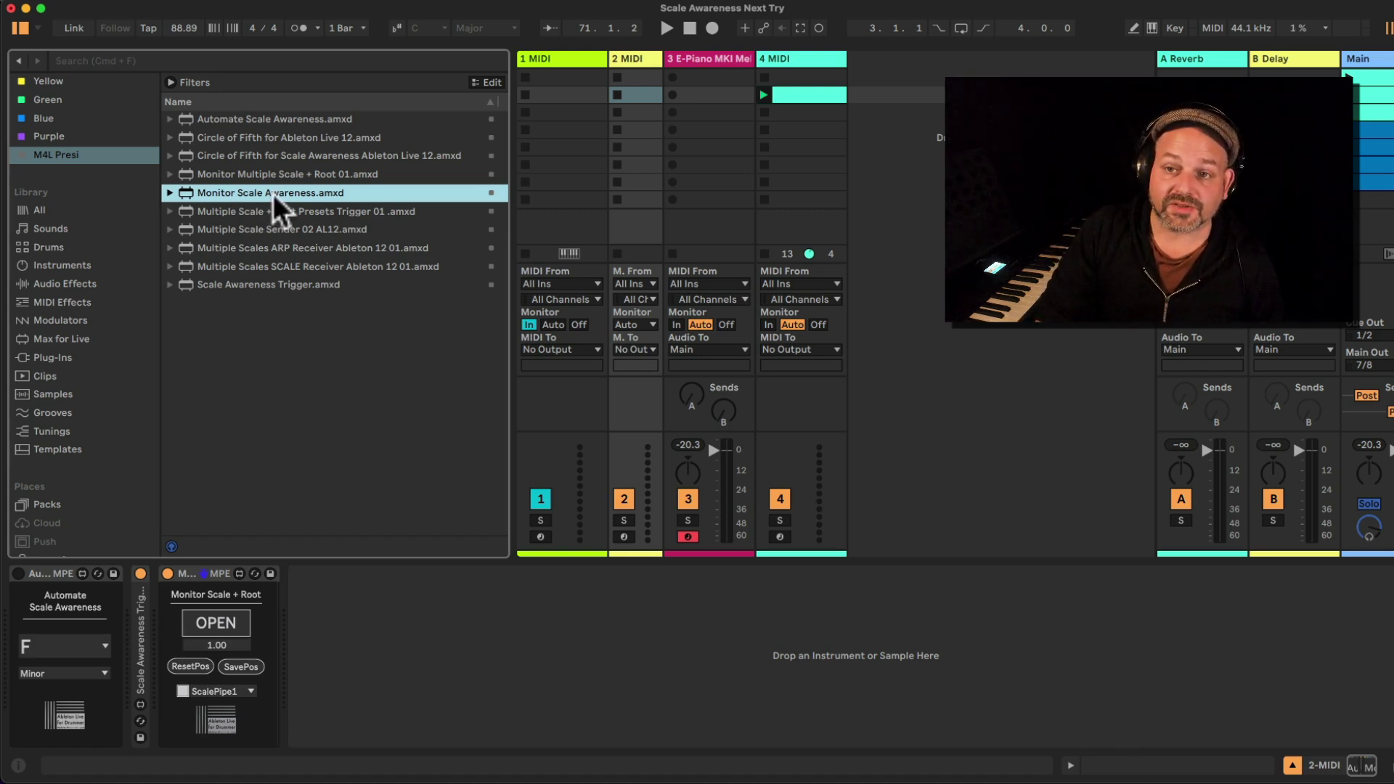
left_click(278, 178)
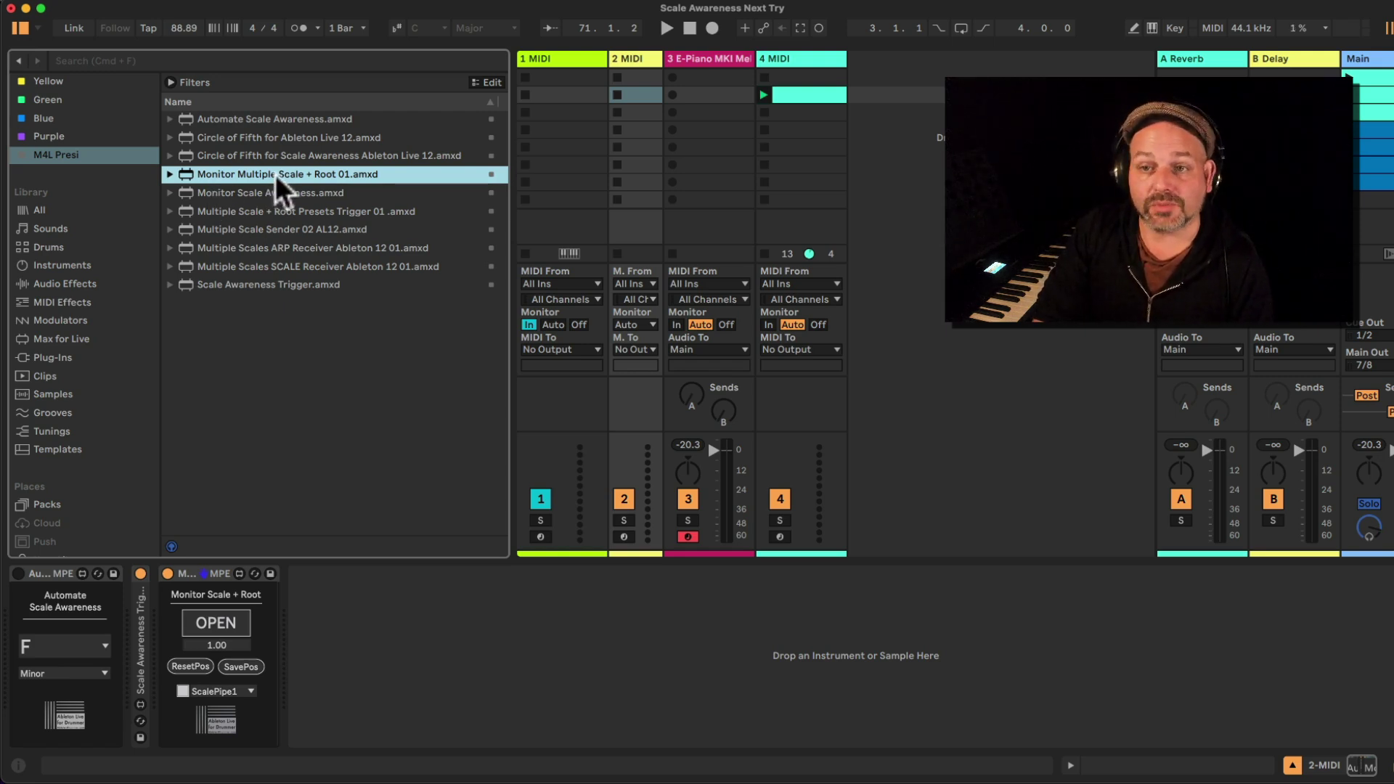
Open the monitor's floating ScalePipe1 display, enlarge it to 2.23 and reposition it over the browser.
left_click(224, 626)
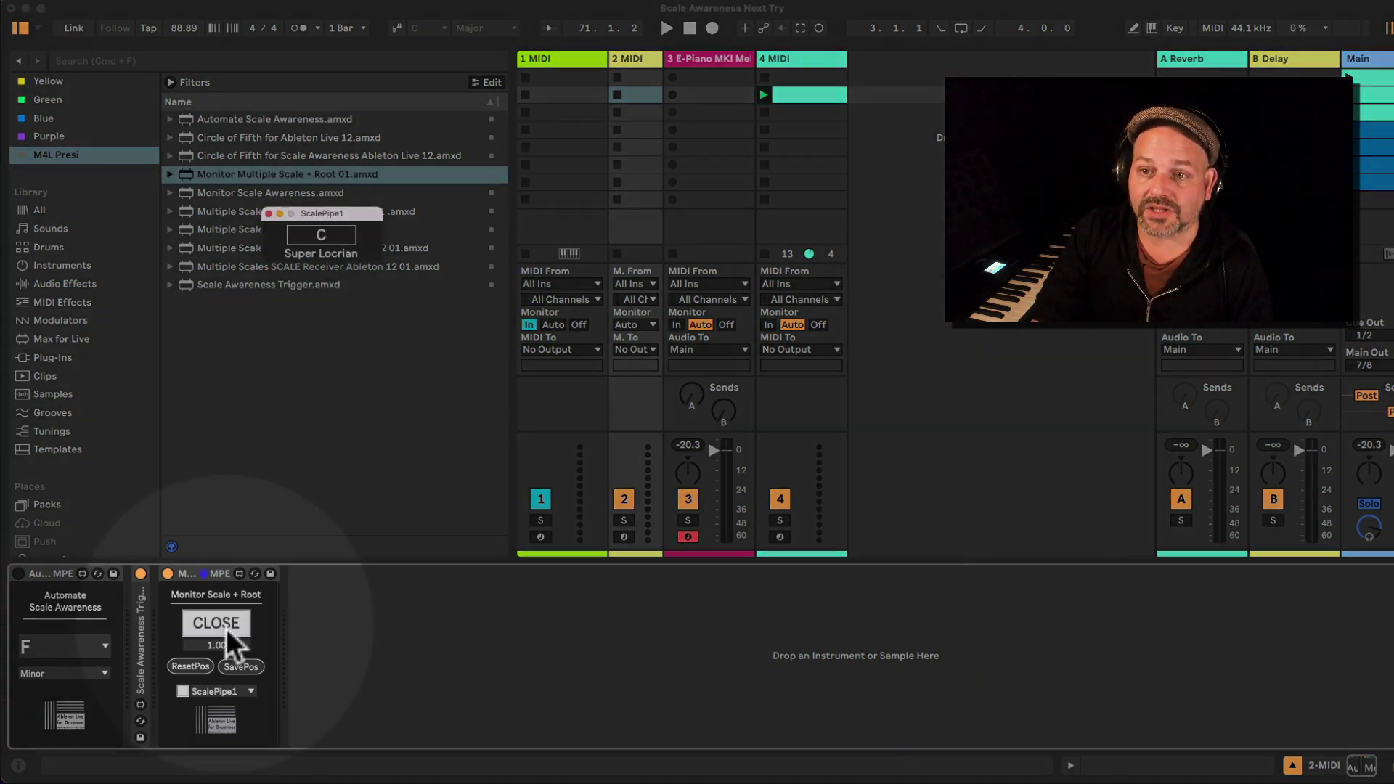
left_click_drag(222, 647, 224, 623)
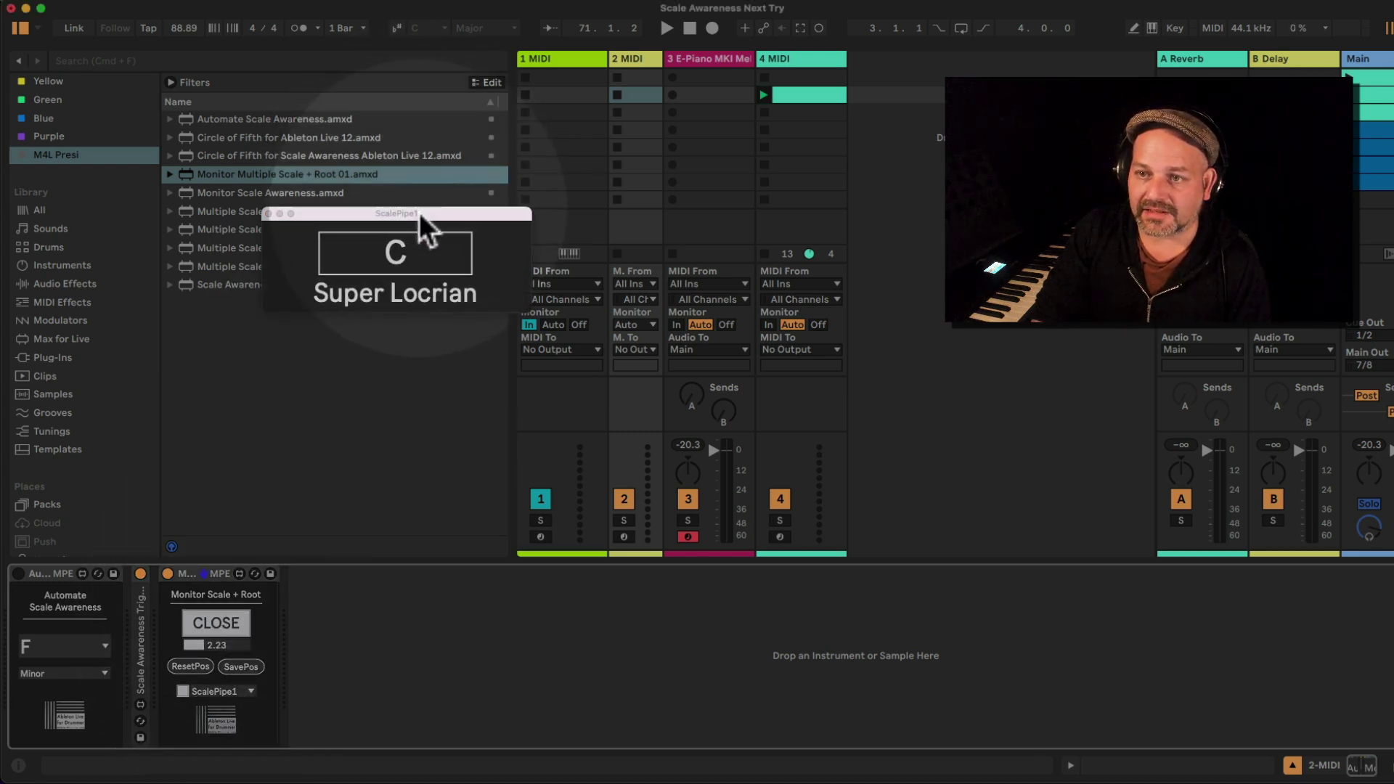
left_click_drag(419, 217, 358, 242)
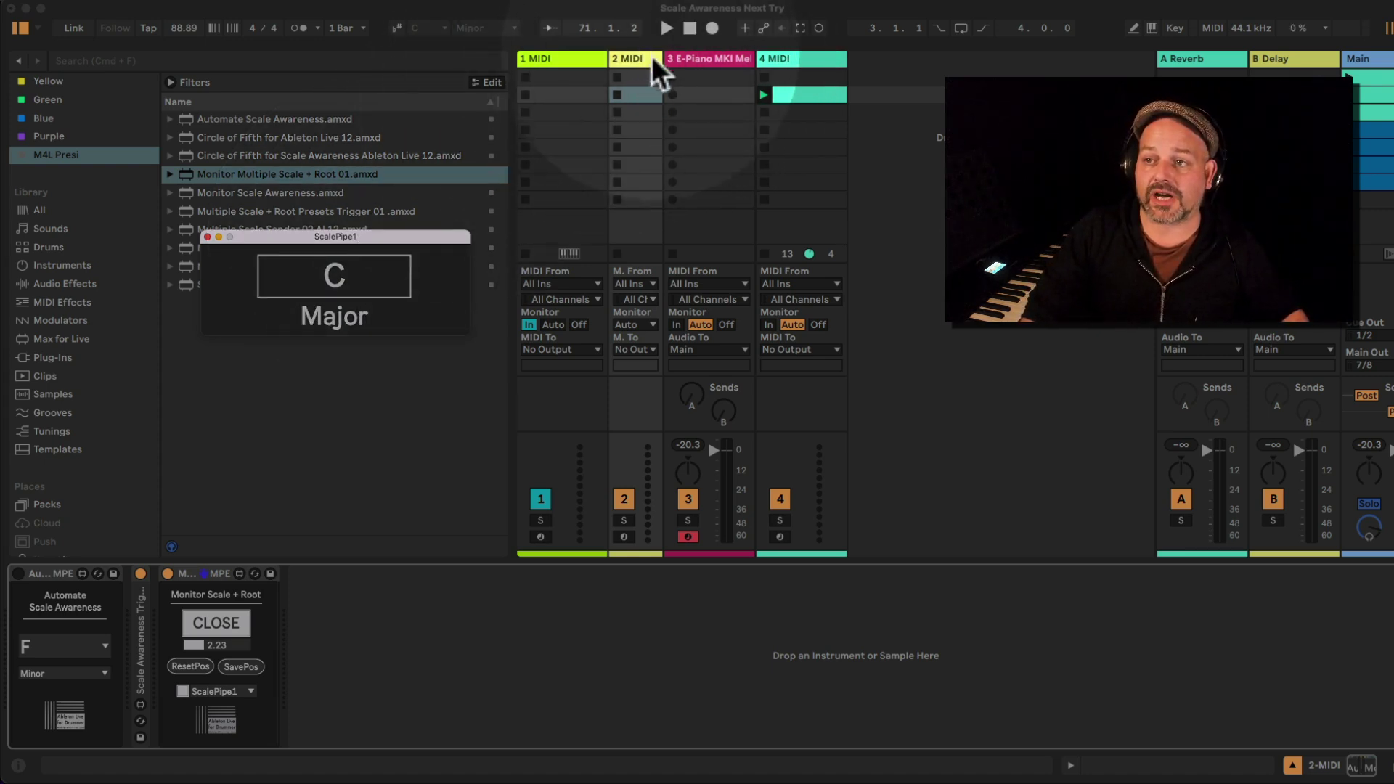
Trigger the C Minor and C Major presets in the presets trigger device on the 4 MIDI track.
left_click(793, 63)
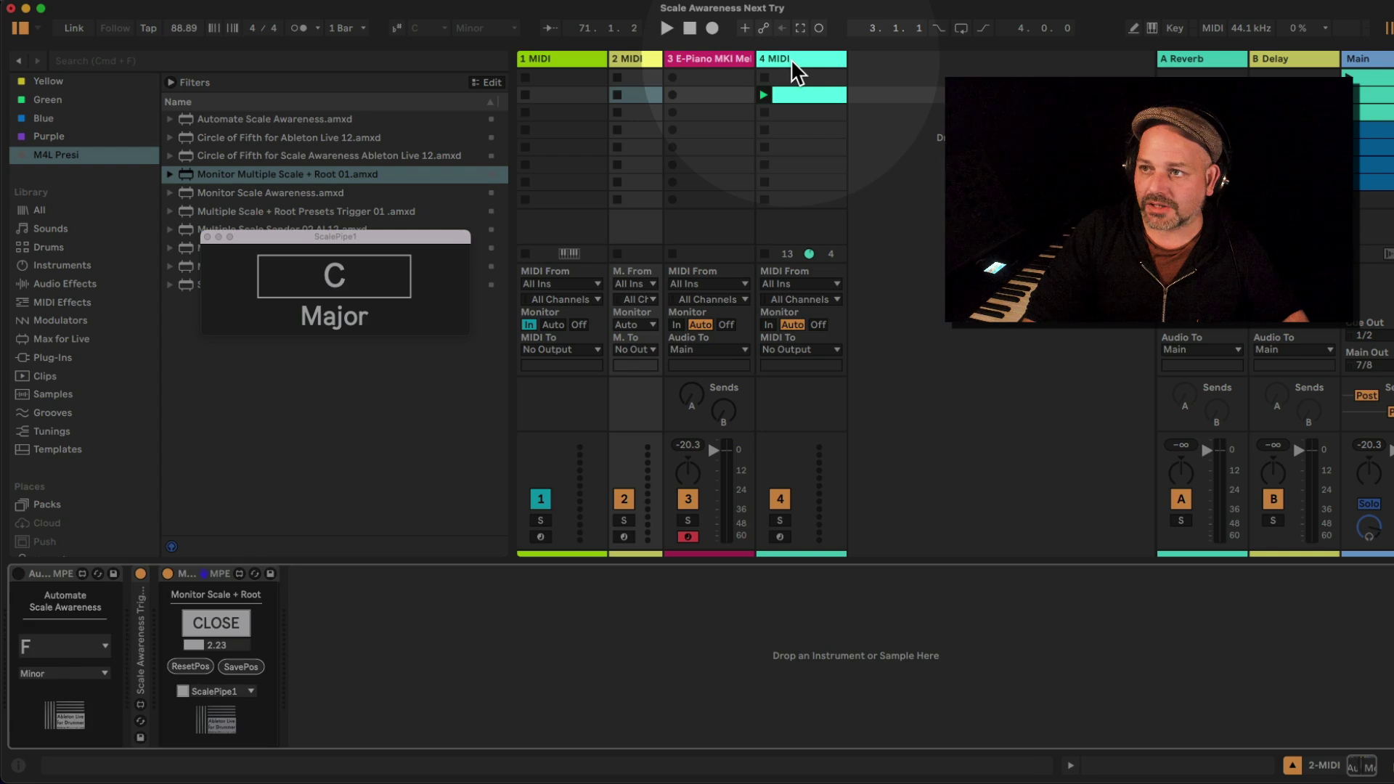
left_click(797, 70)
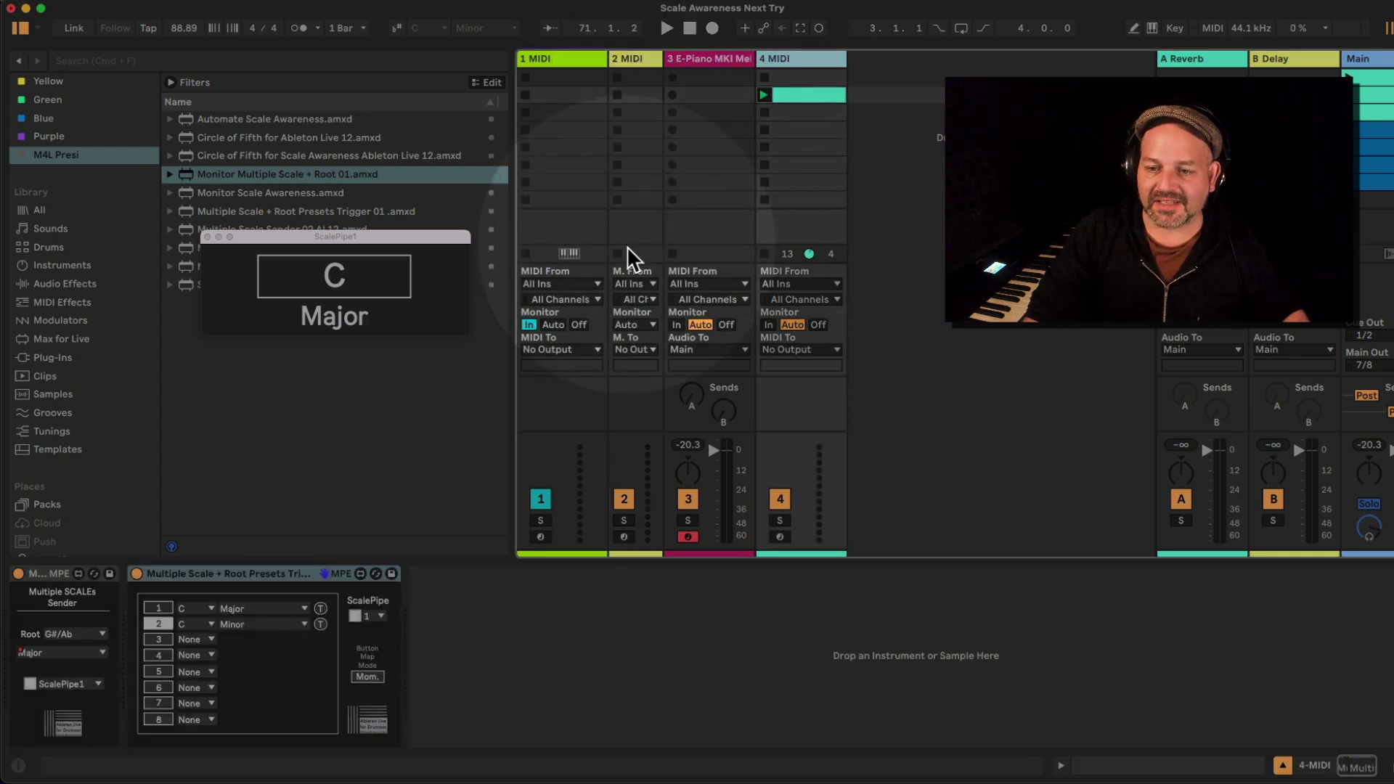
left_click(320, 626)
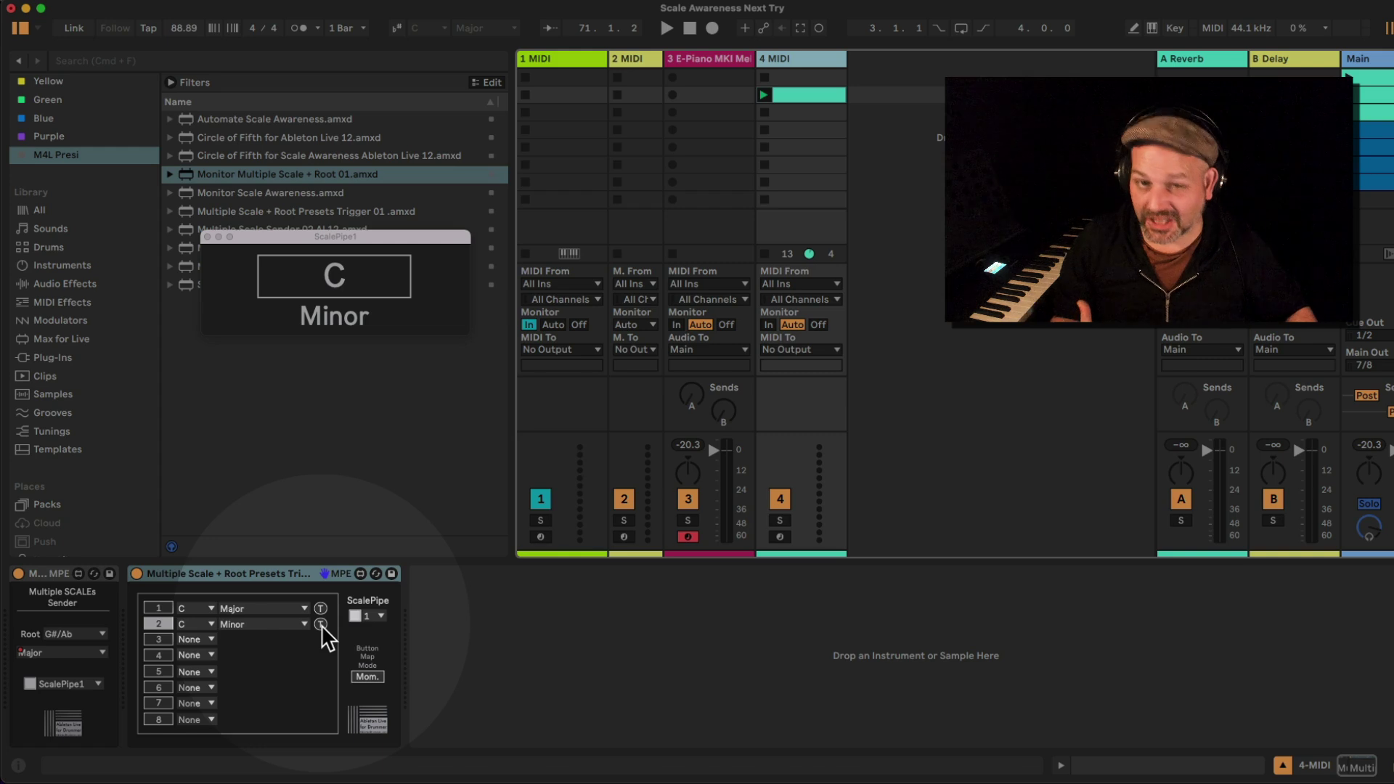
left_click(320, 625)
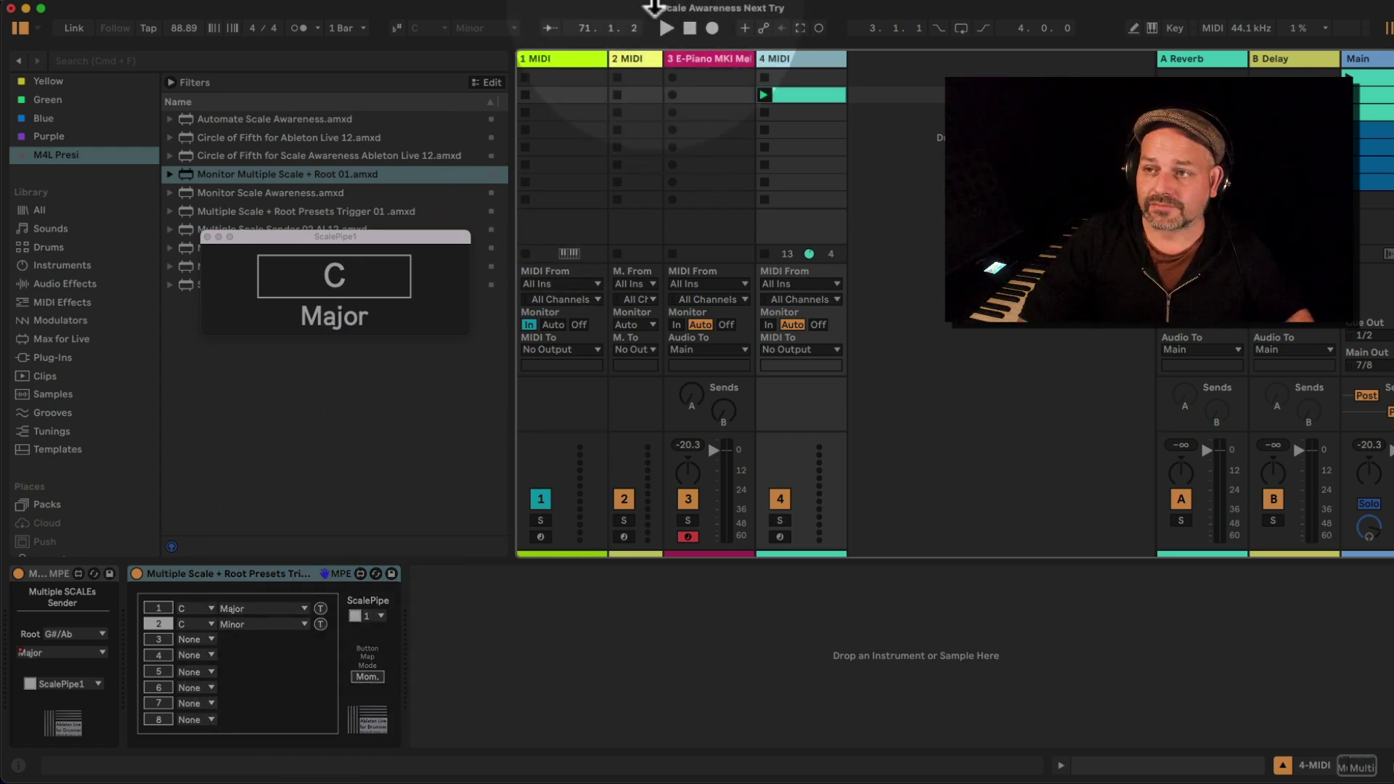
Show the E-Piano track's Arpeggiator, start playback and move the ScalePipe1 display below the browser's device list.
left_click(725, 61)
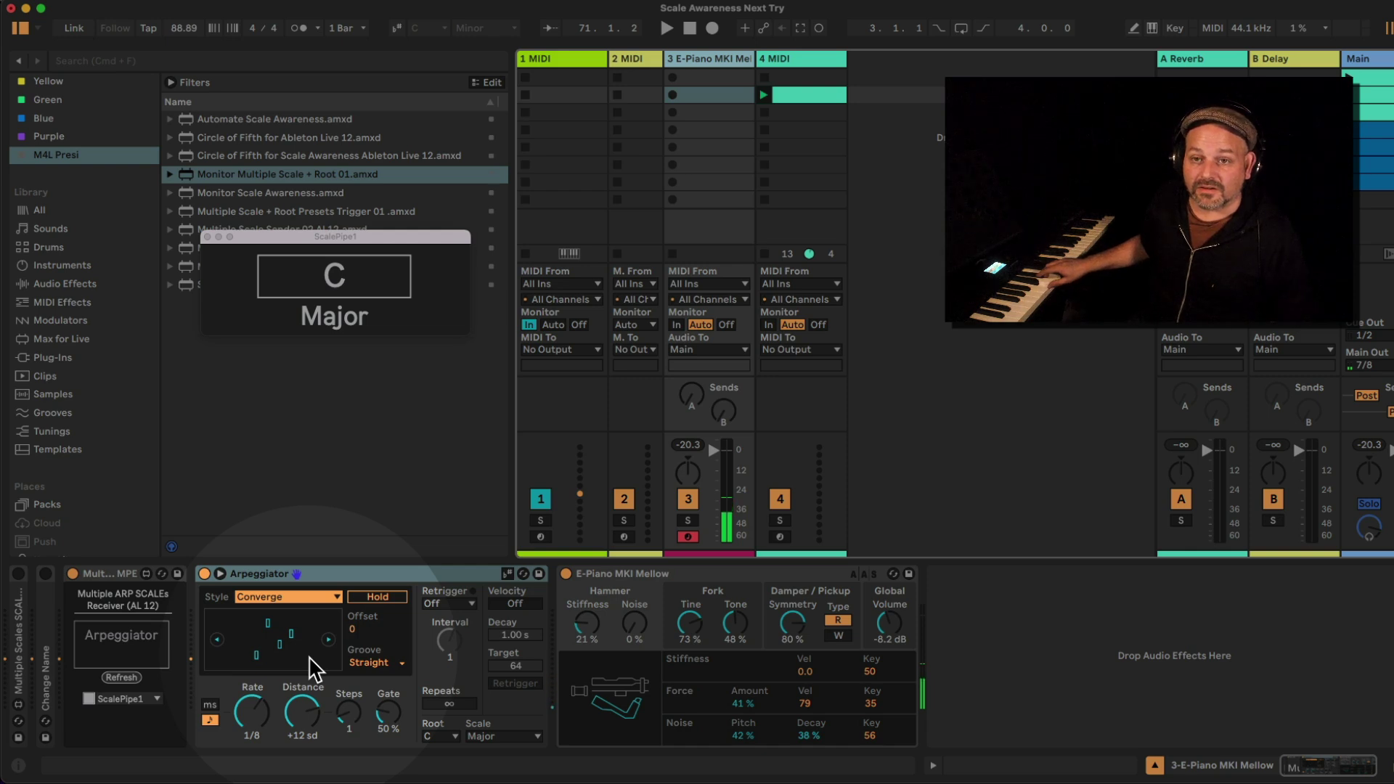
key("space")
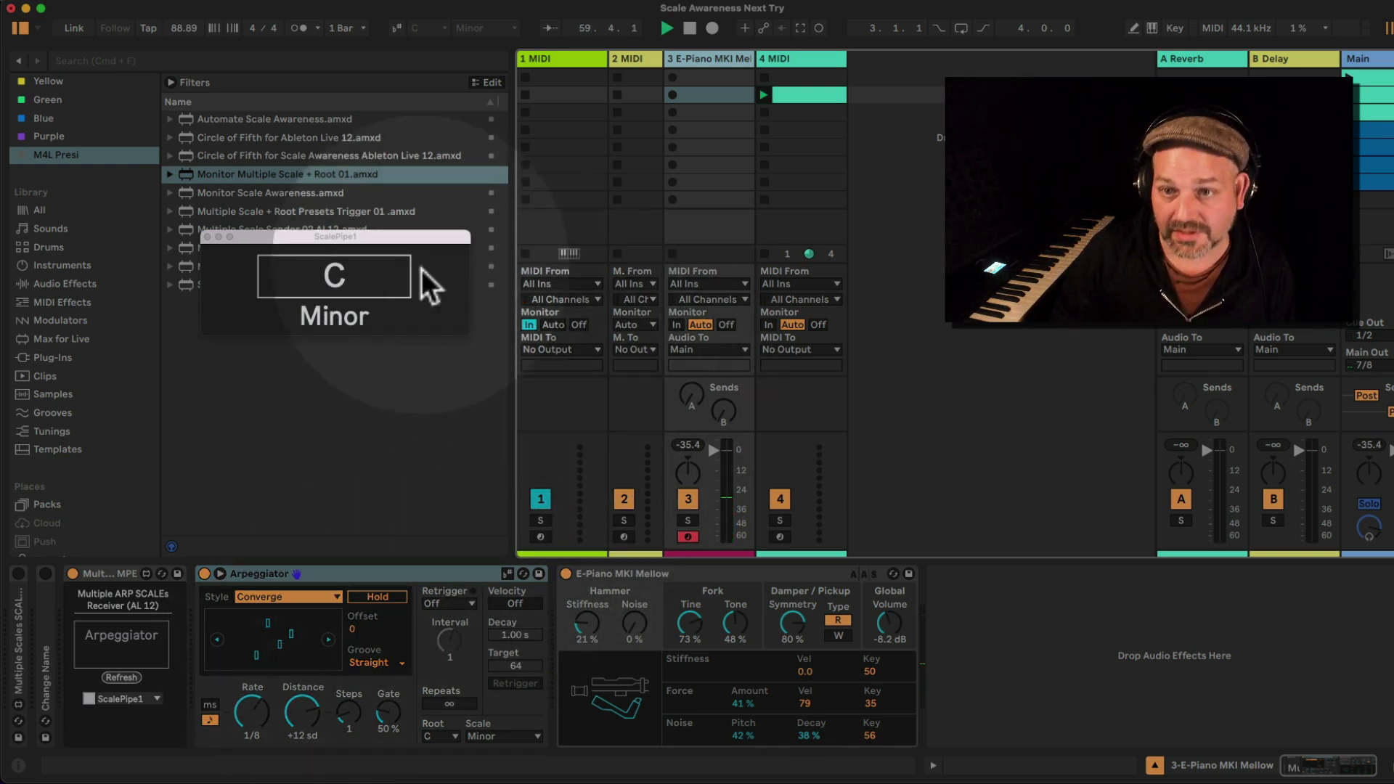
left_click_drag(282, 239, 270, 318)
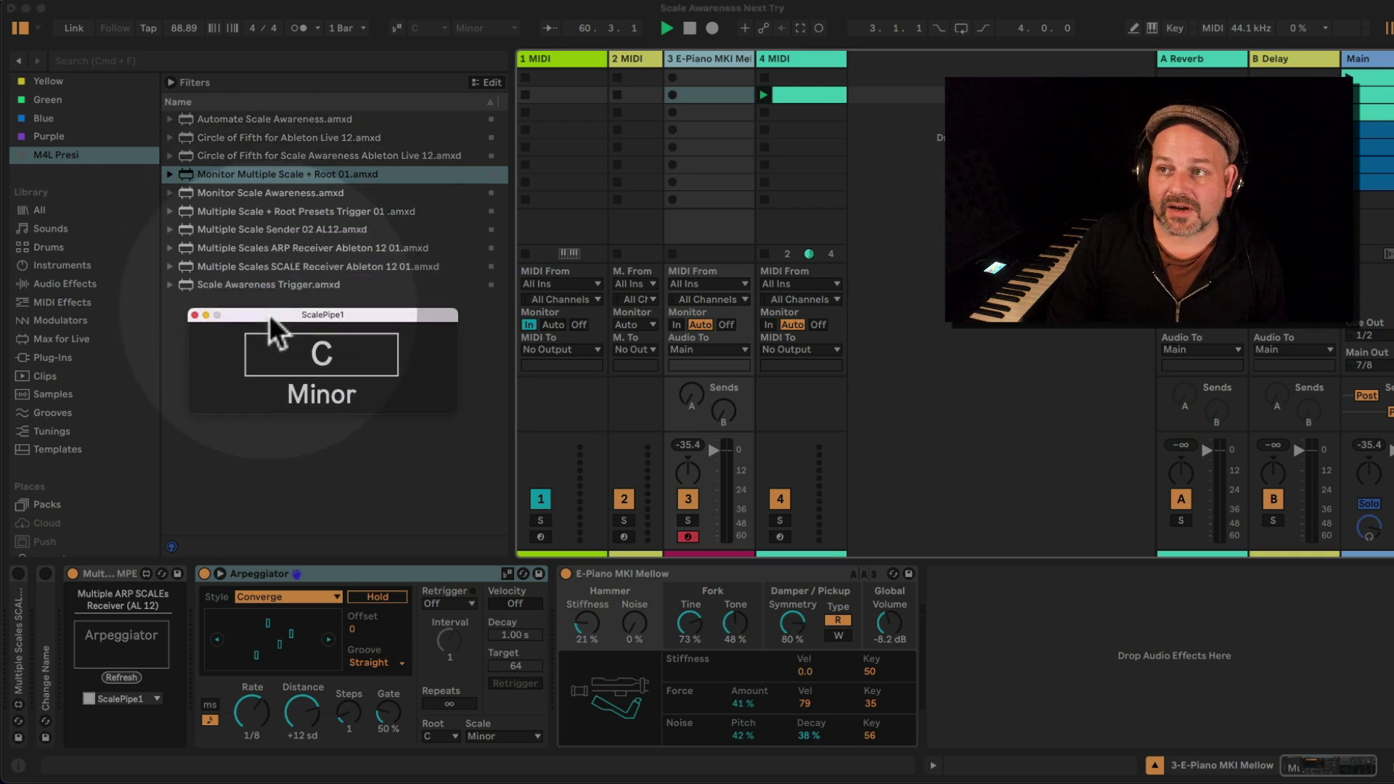
Delete the clip on the 4 MIDI track and add the Circle of Fifth for Ableton Live 12 device to that track.
left_click(799, 99)
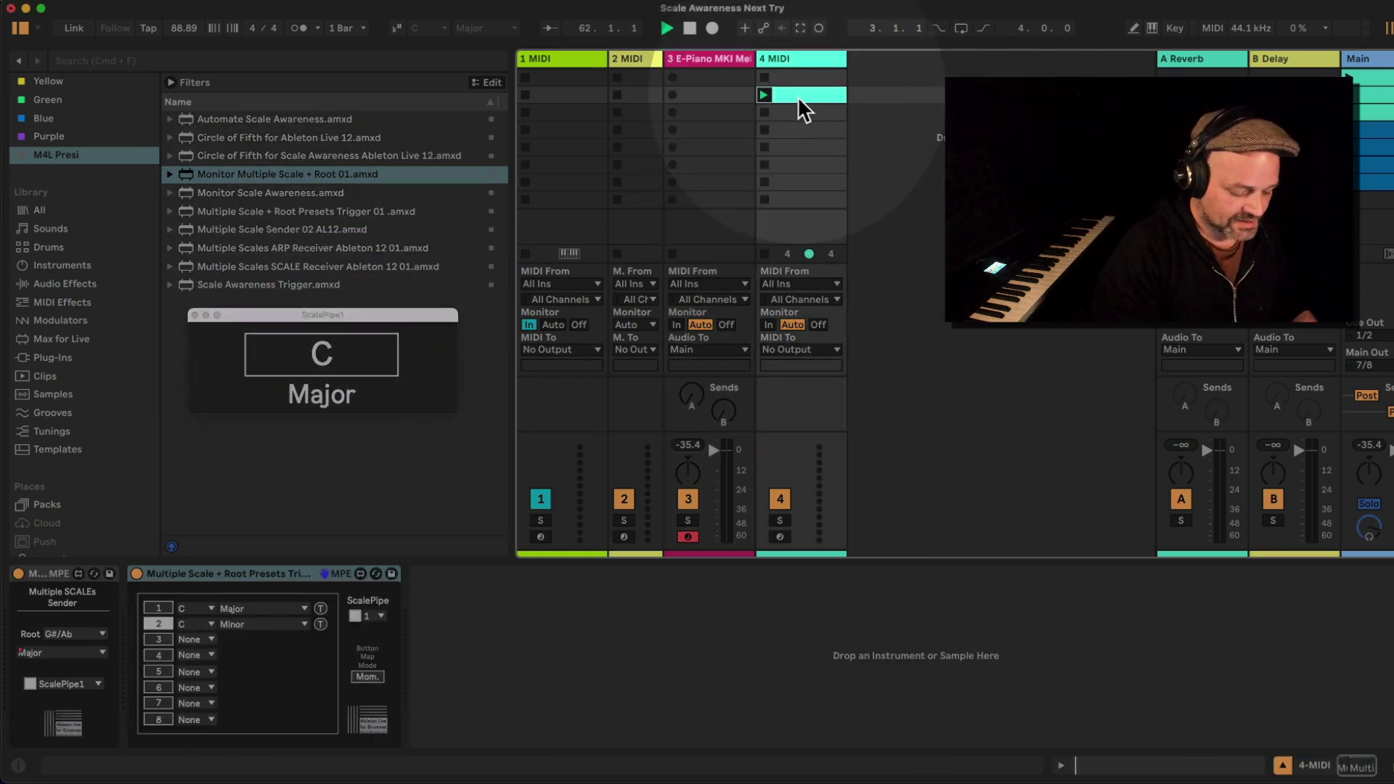
key("Delete")
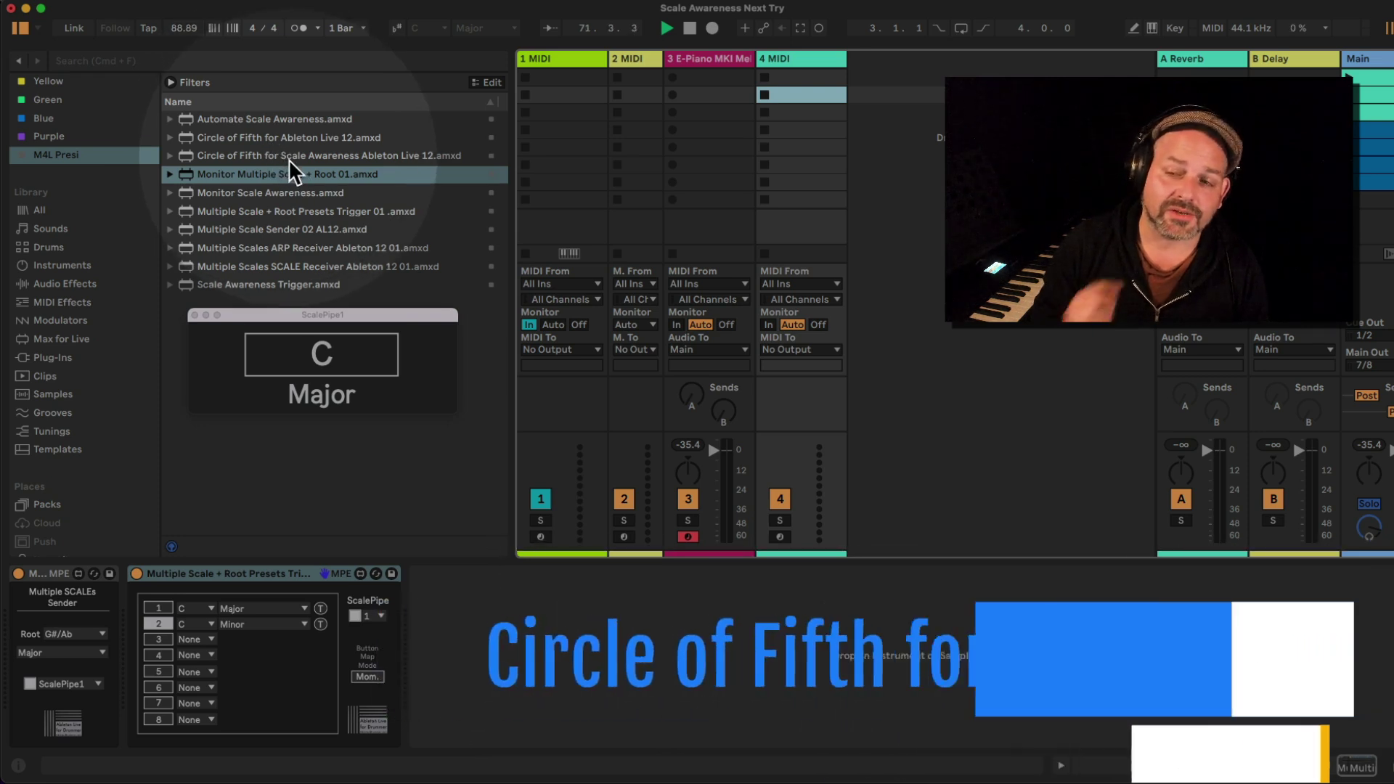
double_click(272, 137)
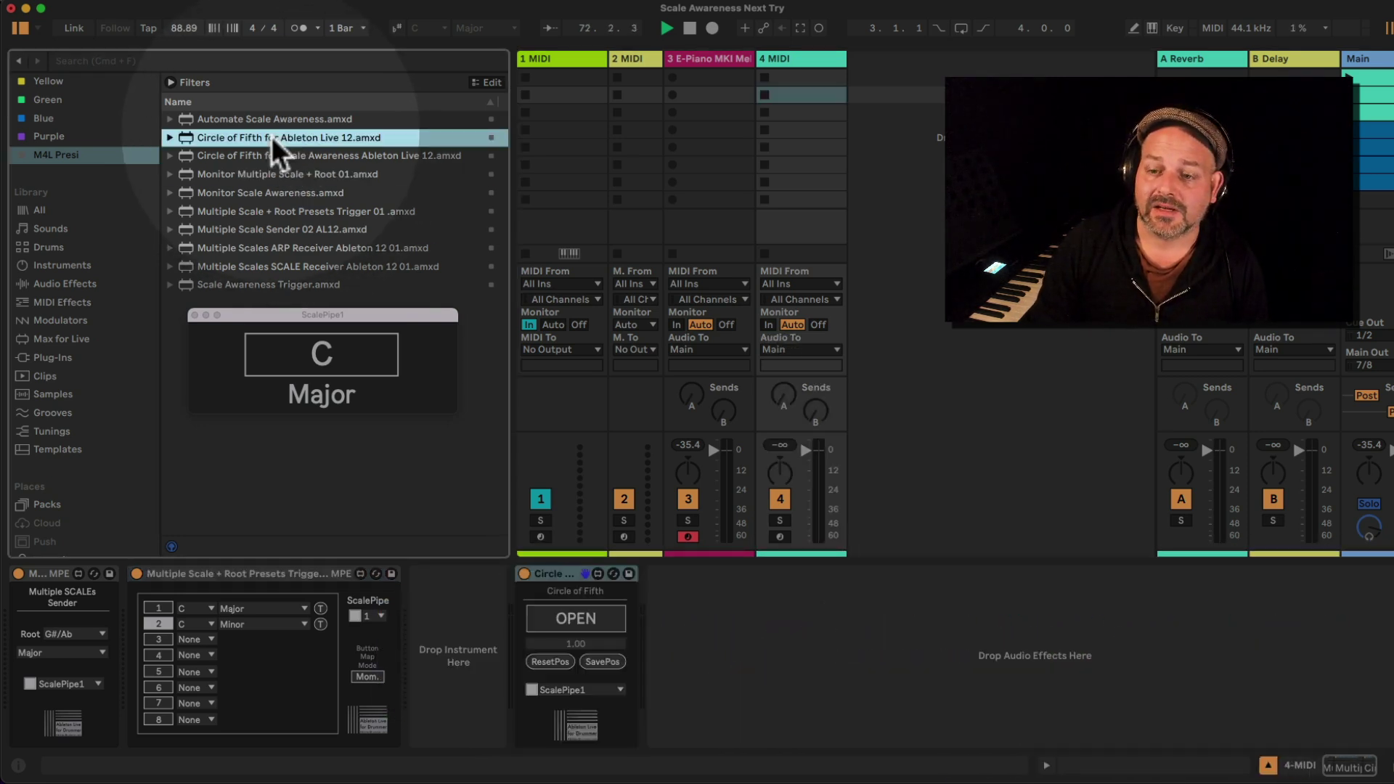
Open the floating Circle of Fifth window, place it over the browser list and put the ScalePipe1 display directly beneath it.
left_click(576, 619)
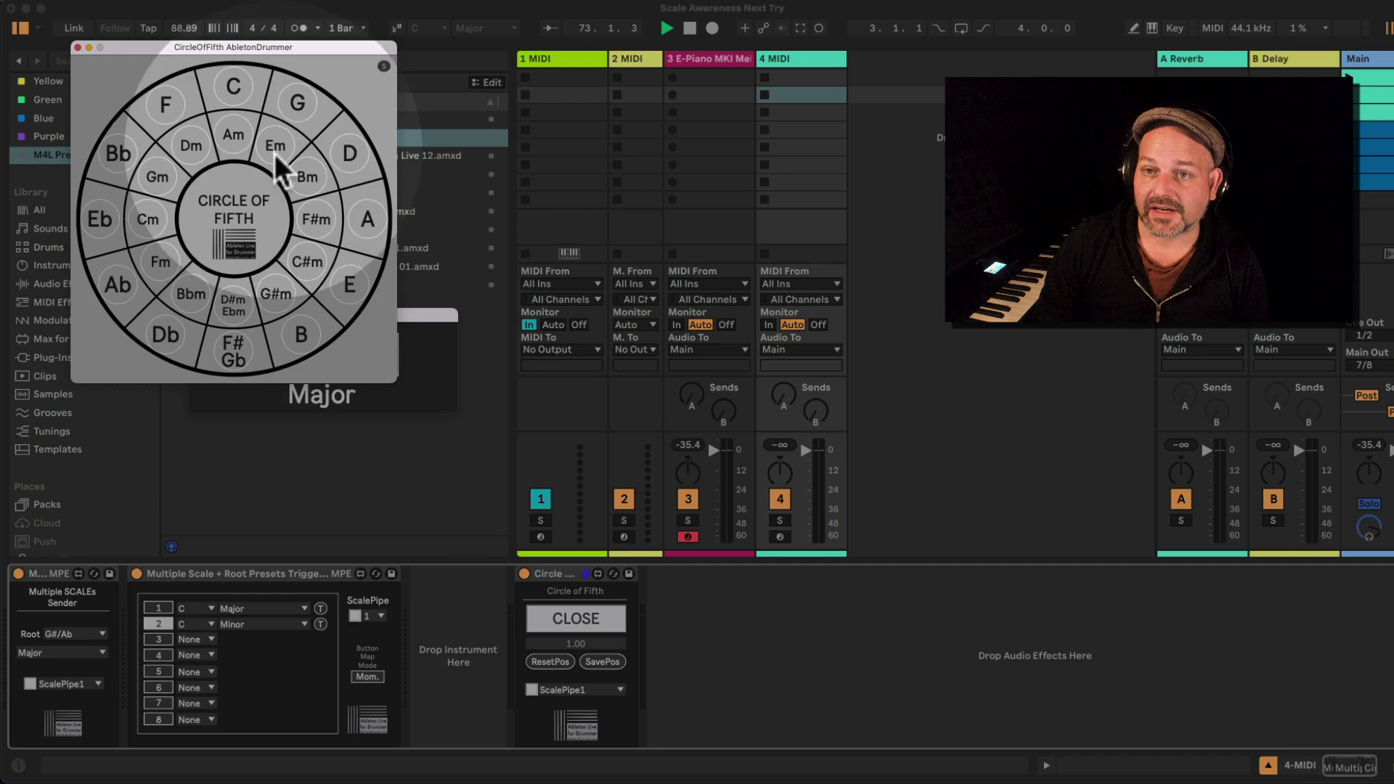
left_click_drag(172, 51, 438, 311)
left_click_drag(290, 315, 276, 552)
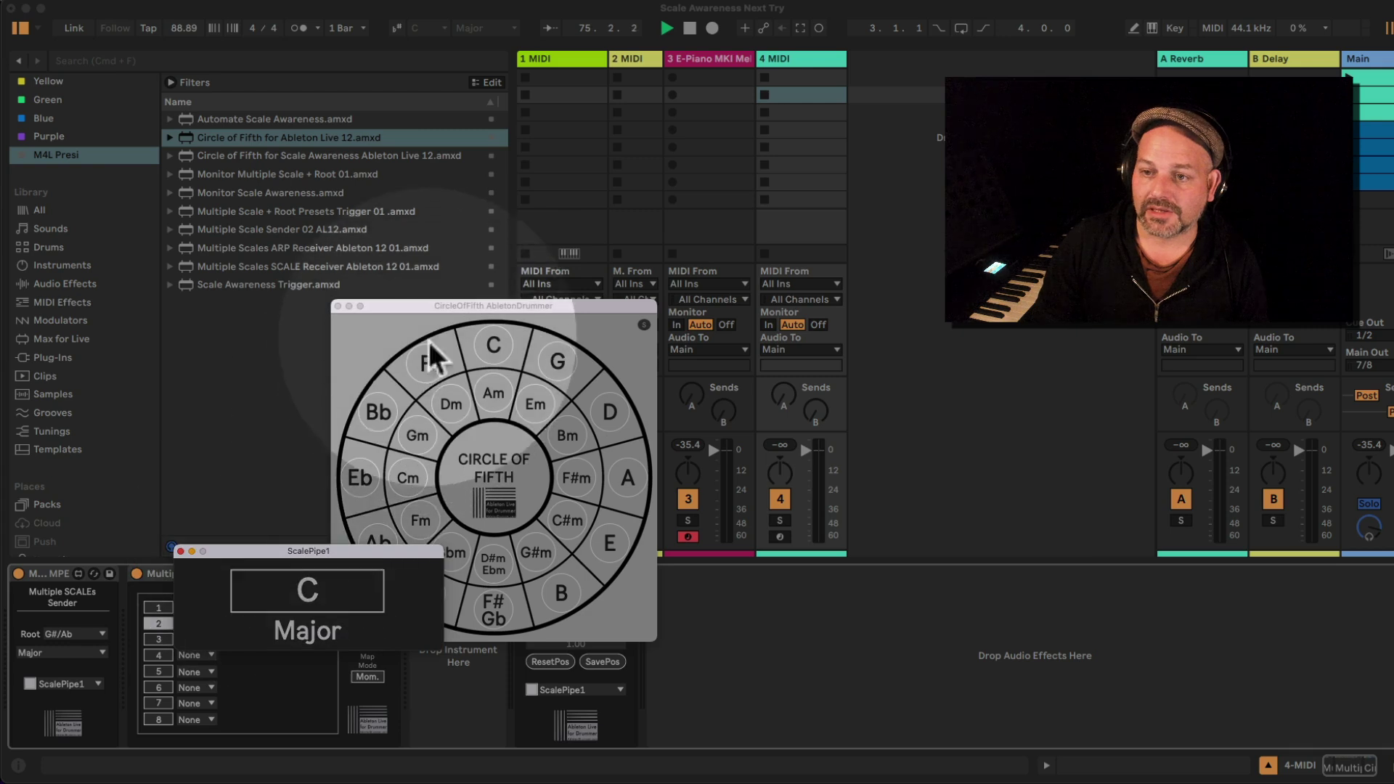
left_click_drag(450, 313, 292, 106)
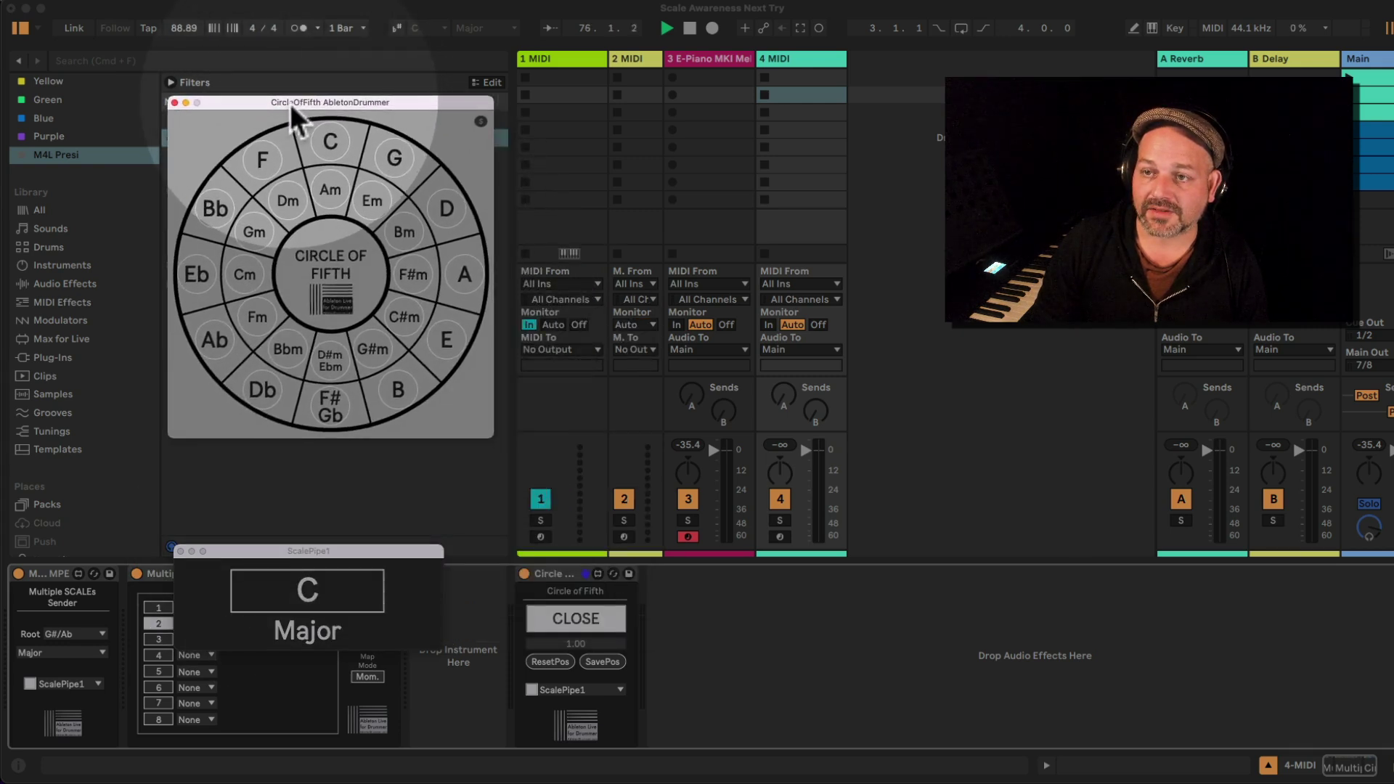
left_click_drag(314, 555, 341, 455)
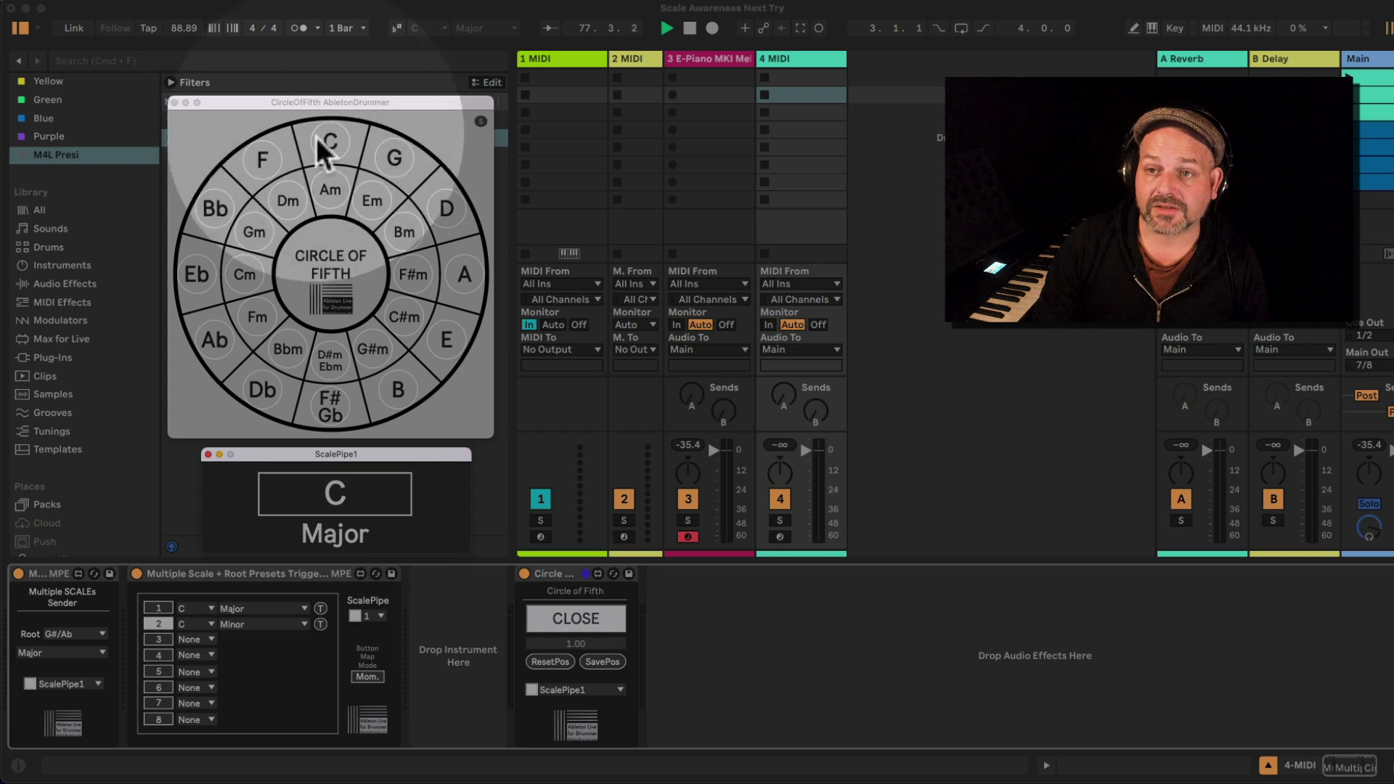
Choose C major in the Circle of Fifth, stop playback and show the E-Piano track's devices.
left_click(338, 151)
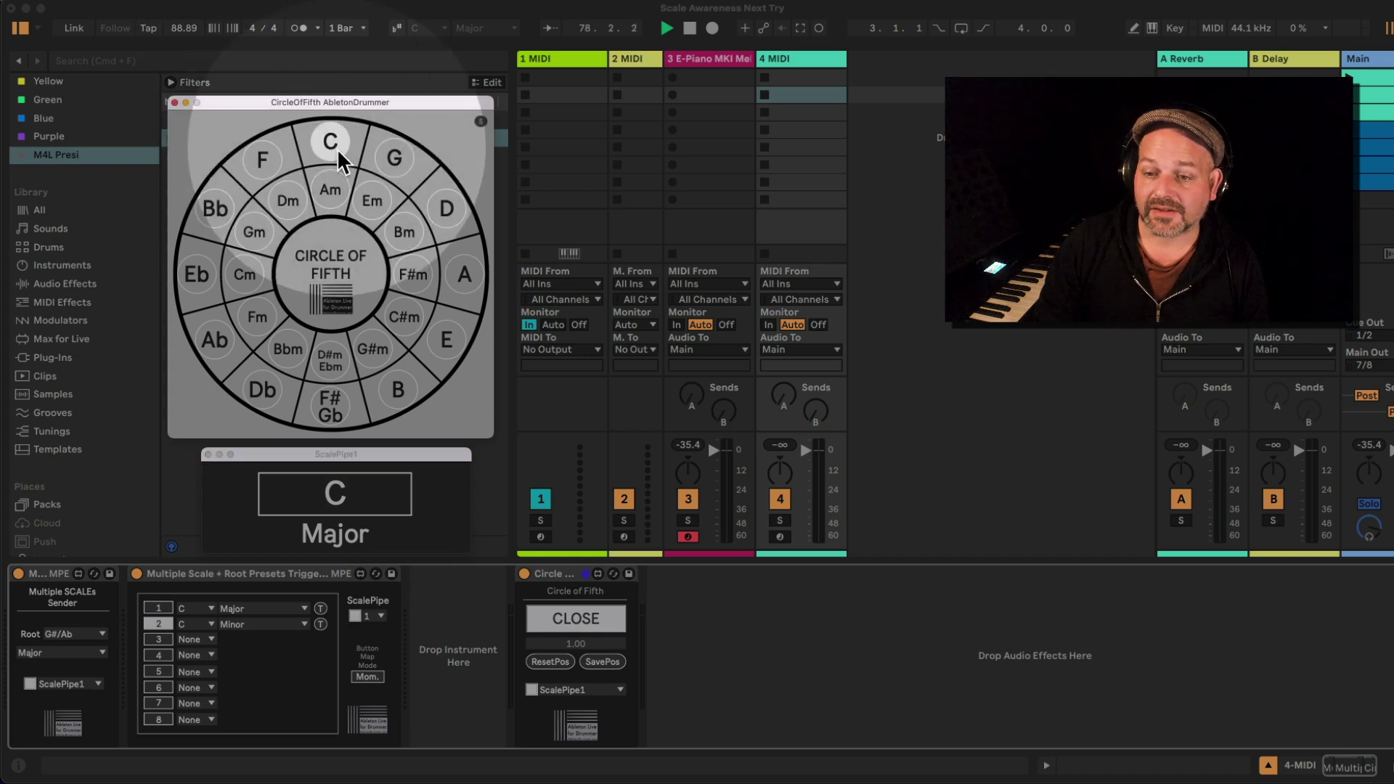
left_click(694, 61)
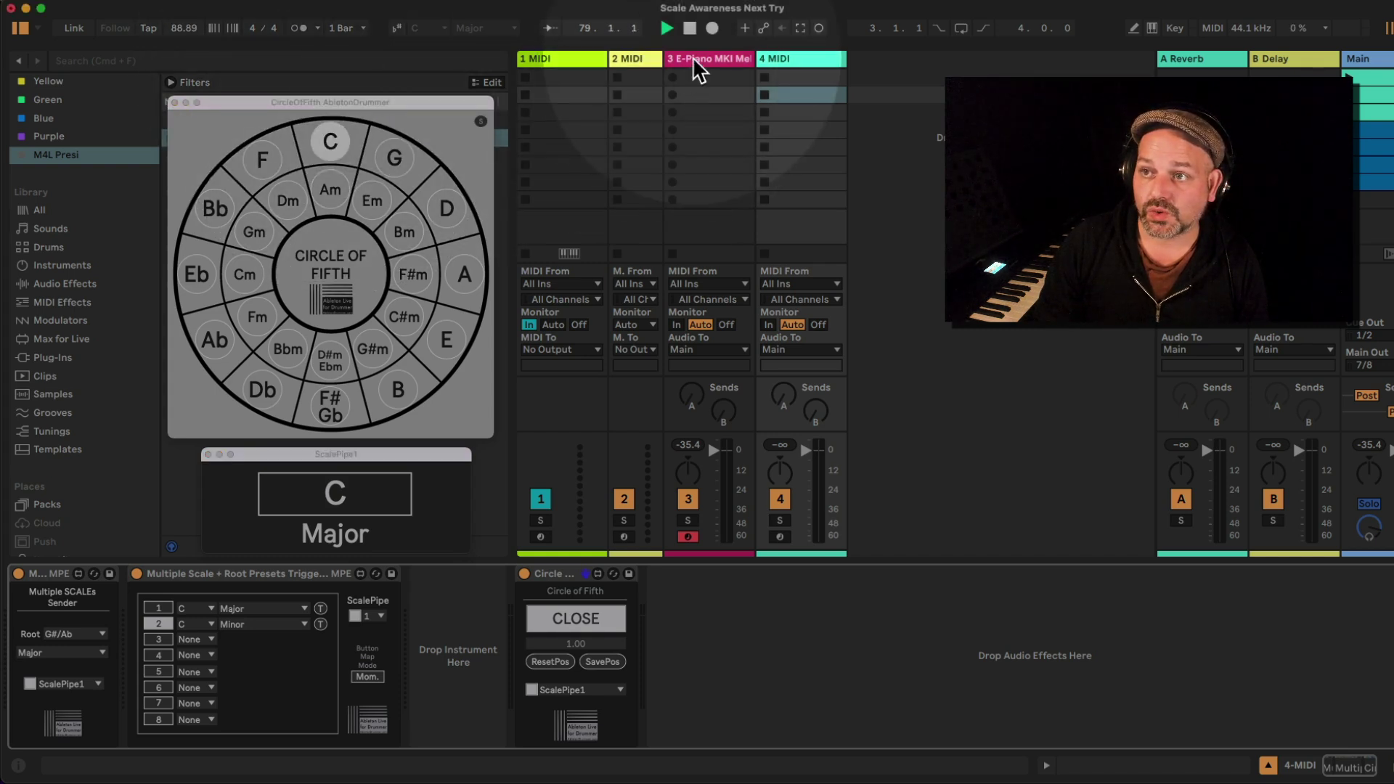
left_click(644, 58)
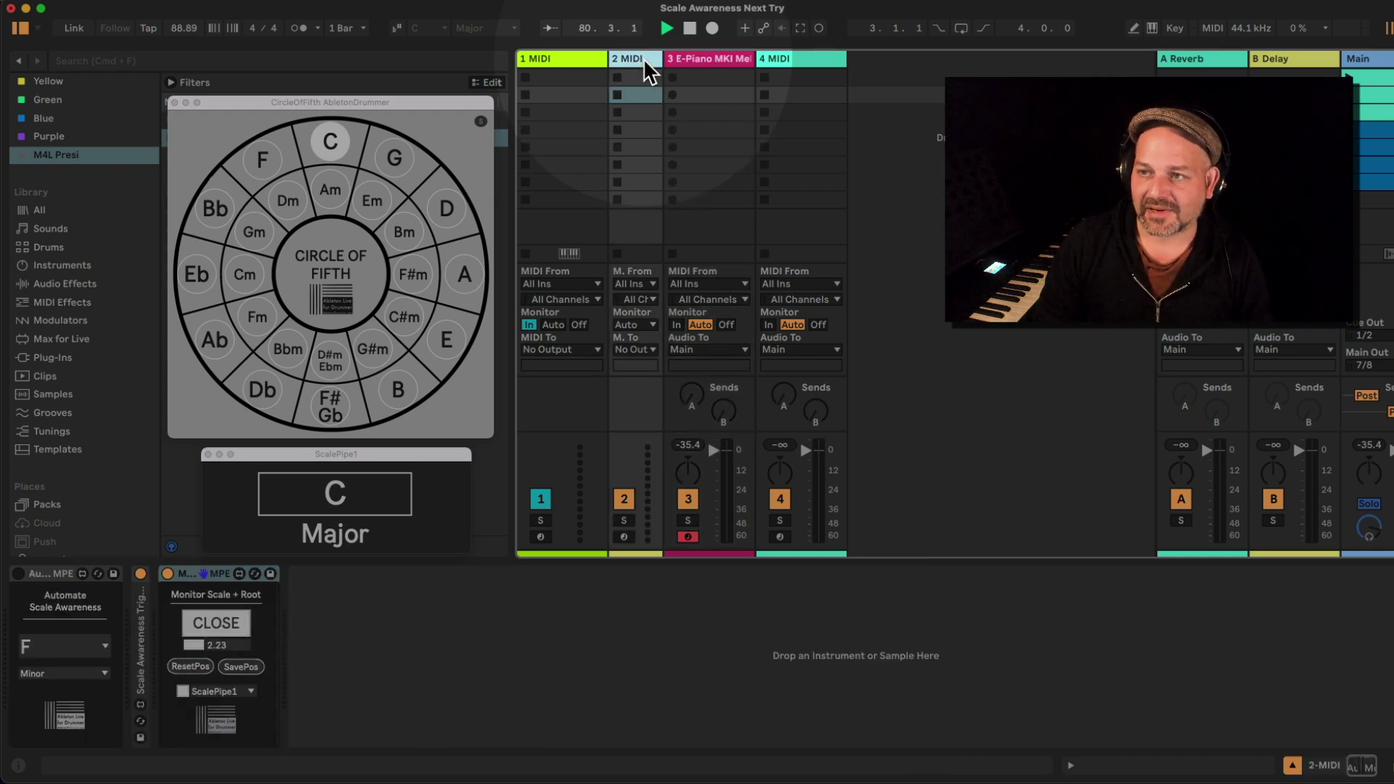
left_click(709, 63)
left_click(643, 62)
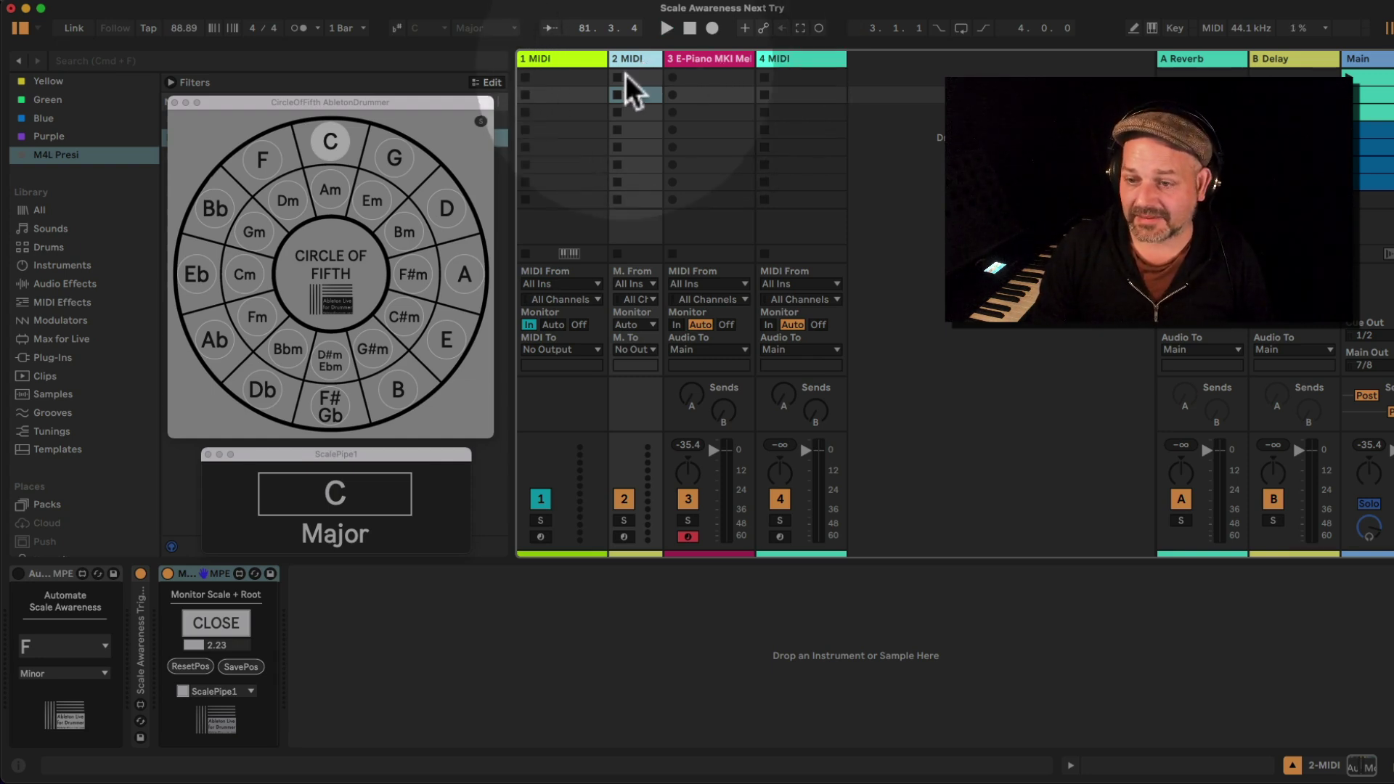
left_click(698, 61)
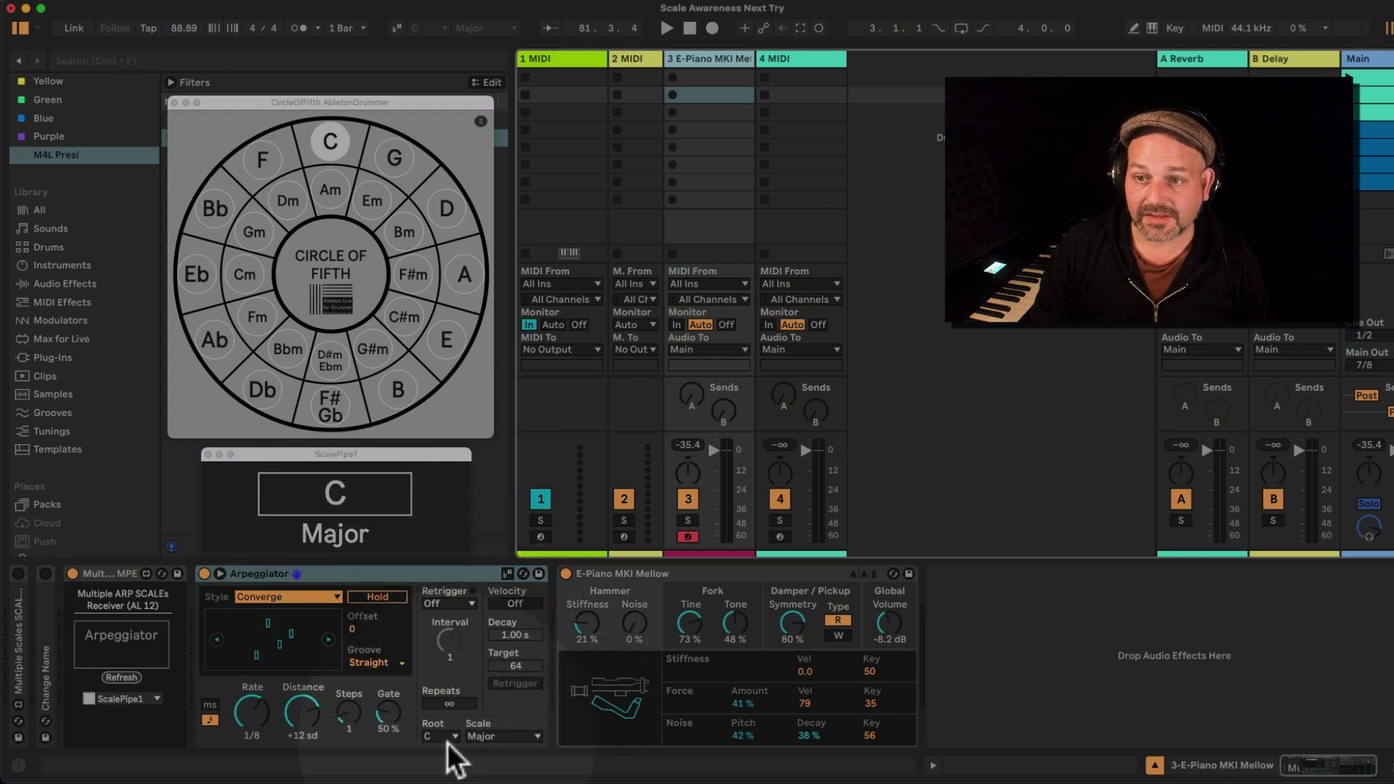
Send A minor, C major, F major, Eb major and Bb major in turn from the Circle of Fifth to the Arpeggiator.
left_click(327, 188)
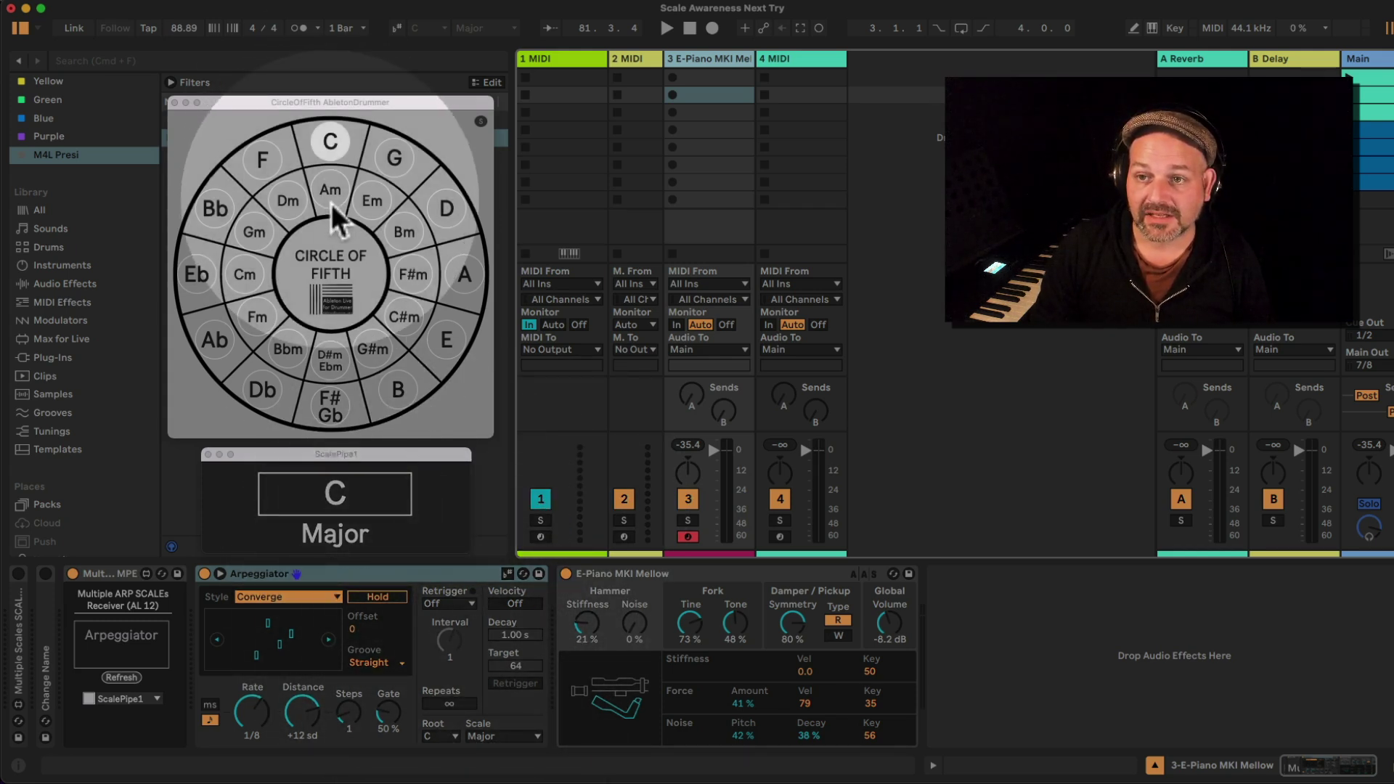
left_click(331, 195)
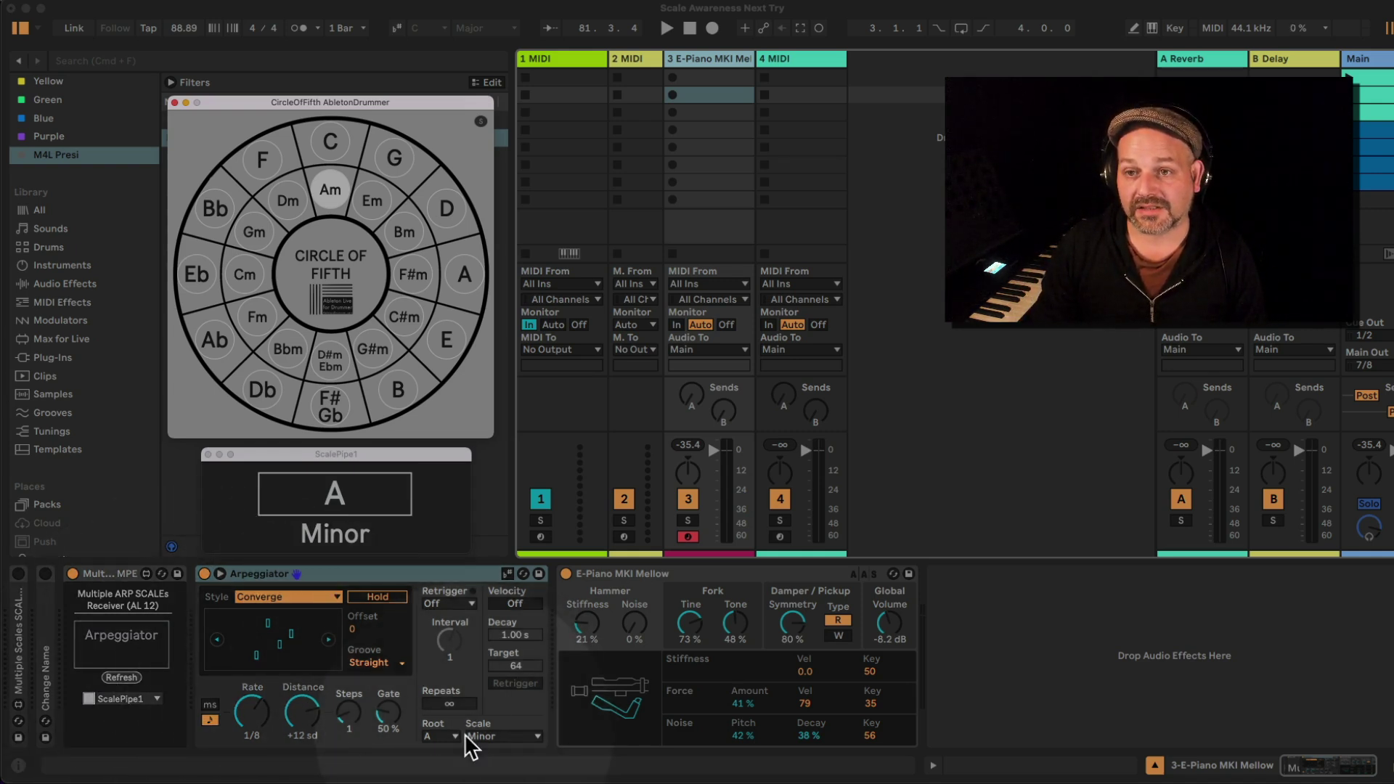
left_click(330, 141)
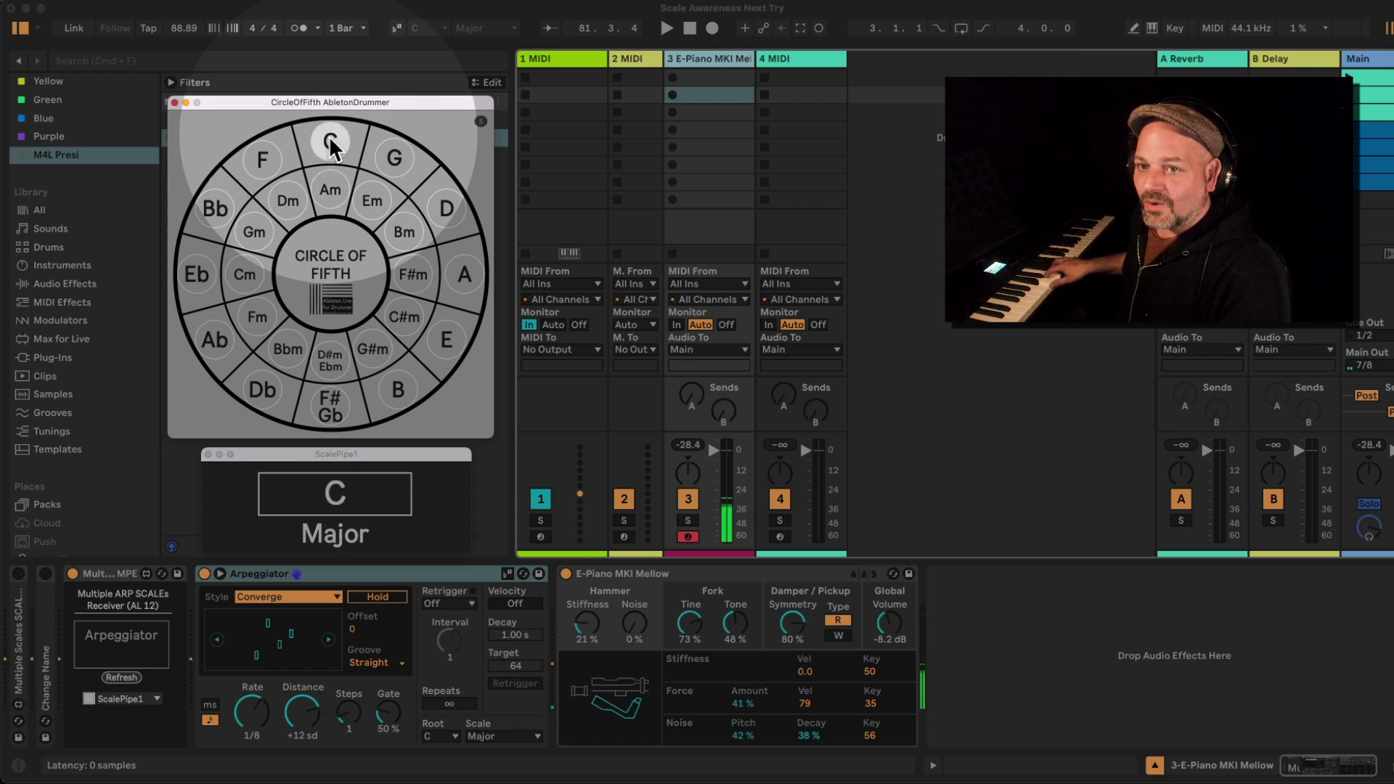
left_click(275, 163)
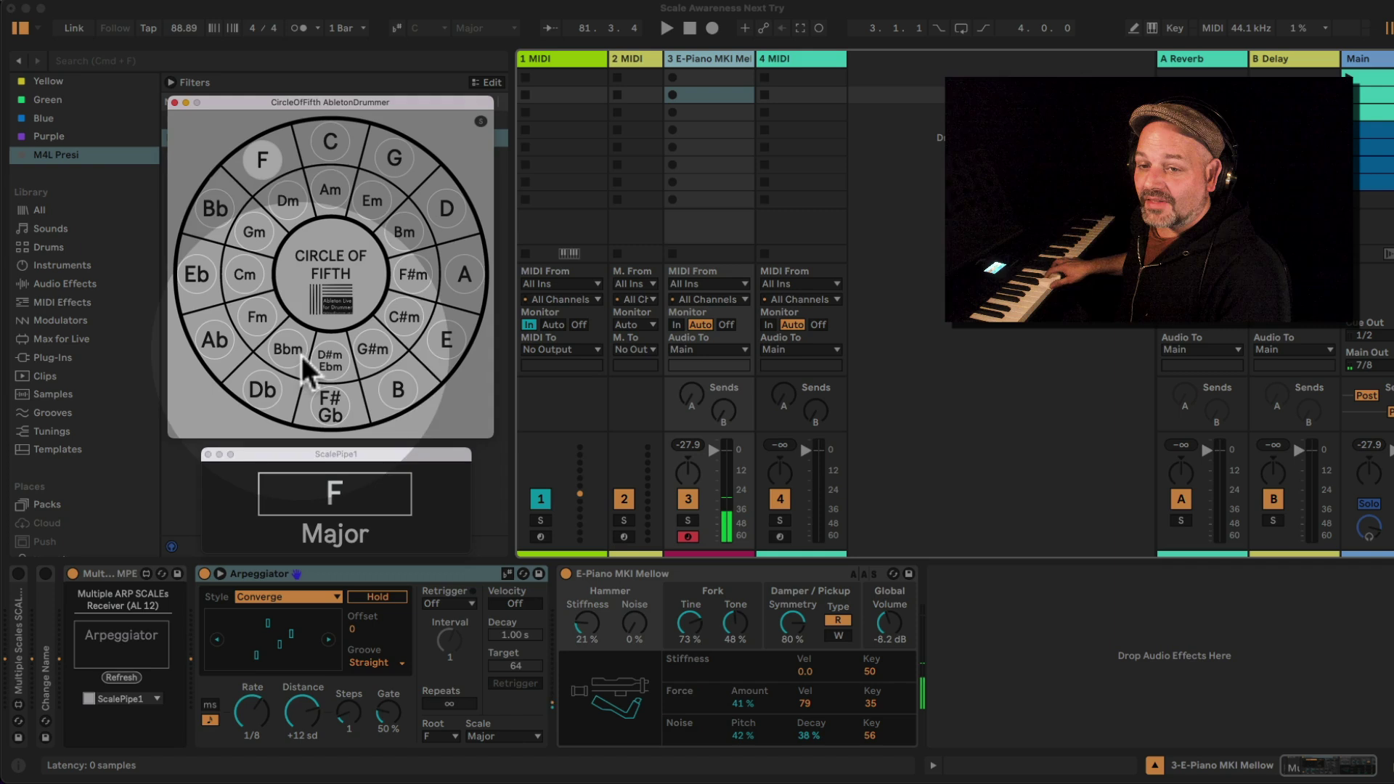
left_click(209, 261)
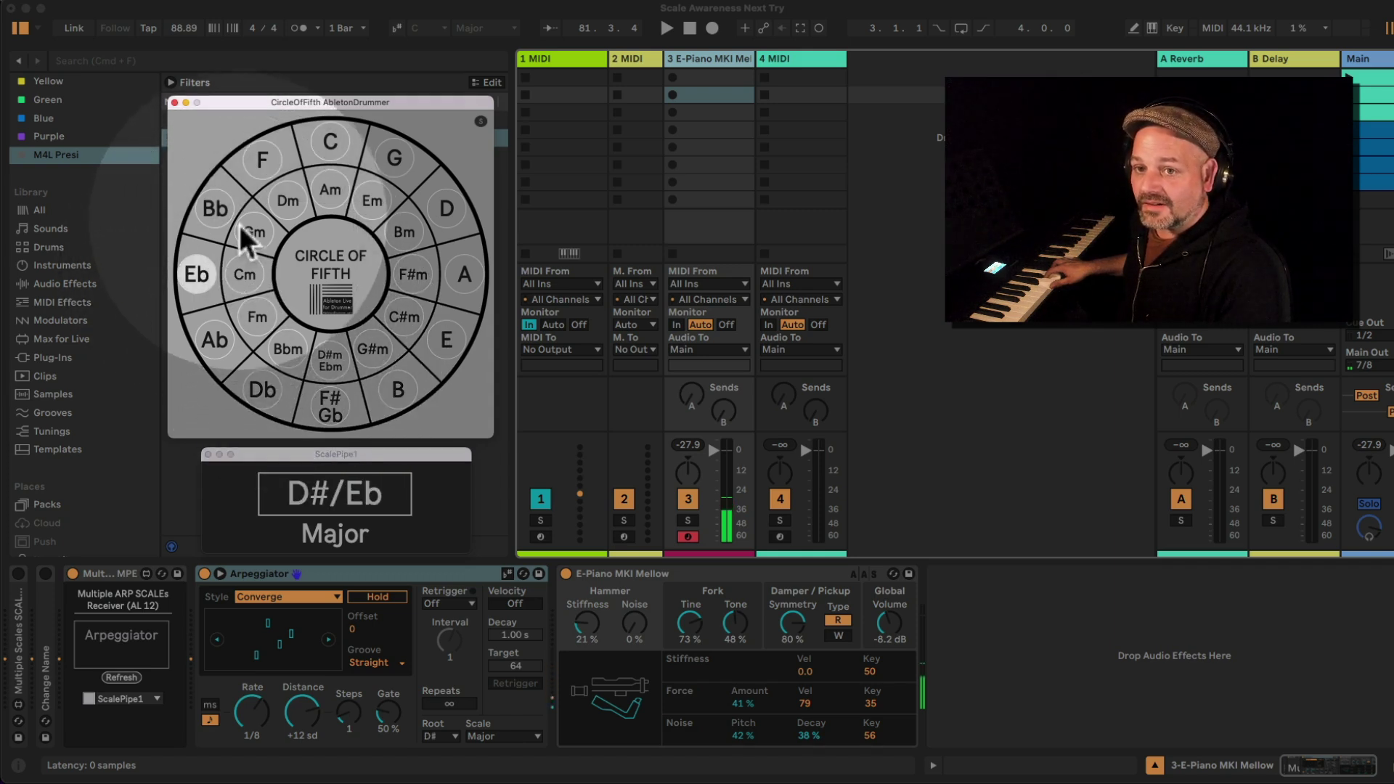
left_click(217, 215)
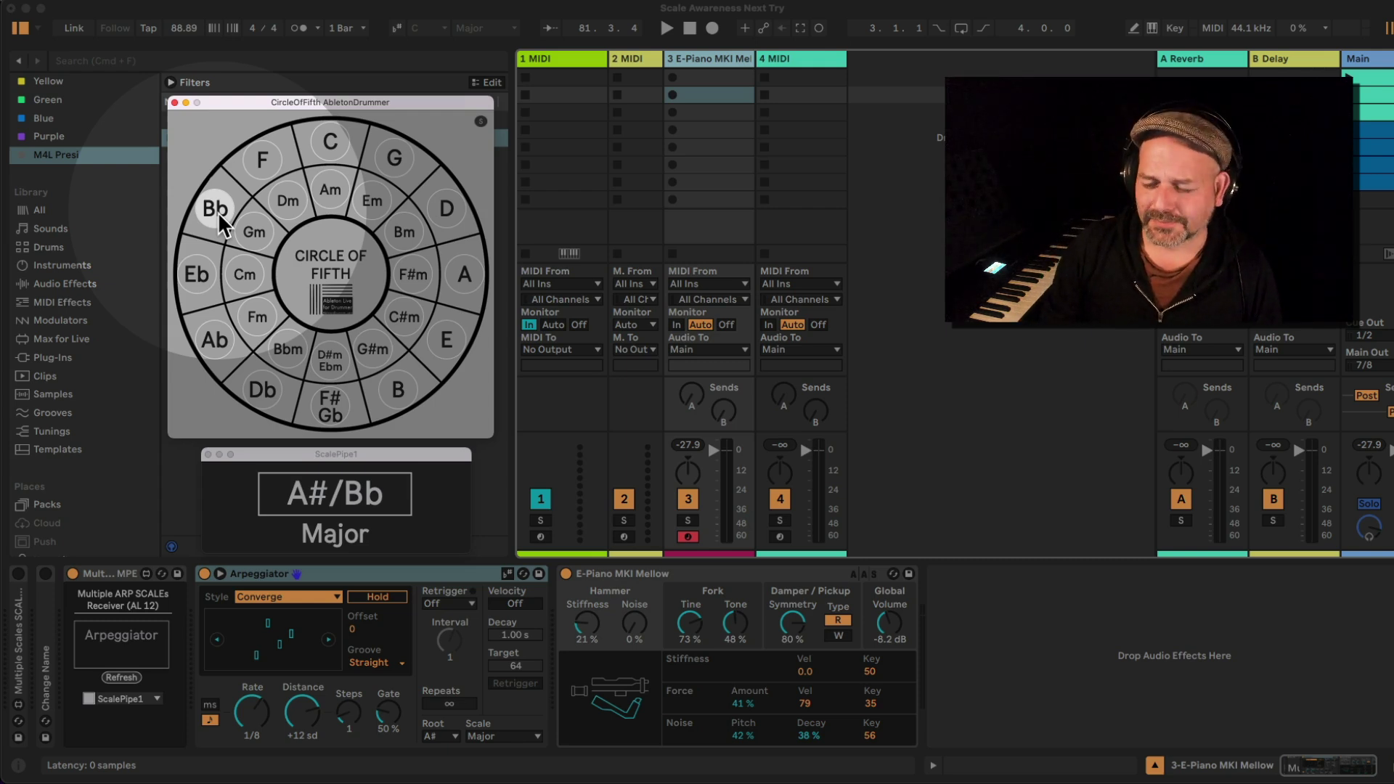
Close the Circle of Fifth window and add the Automate Scale Awareness device to the E-Piano track.
left_click(174, 102)
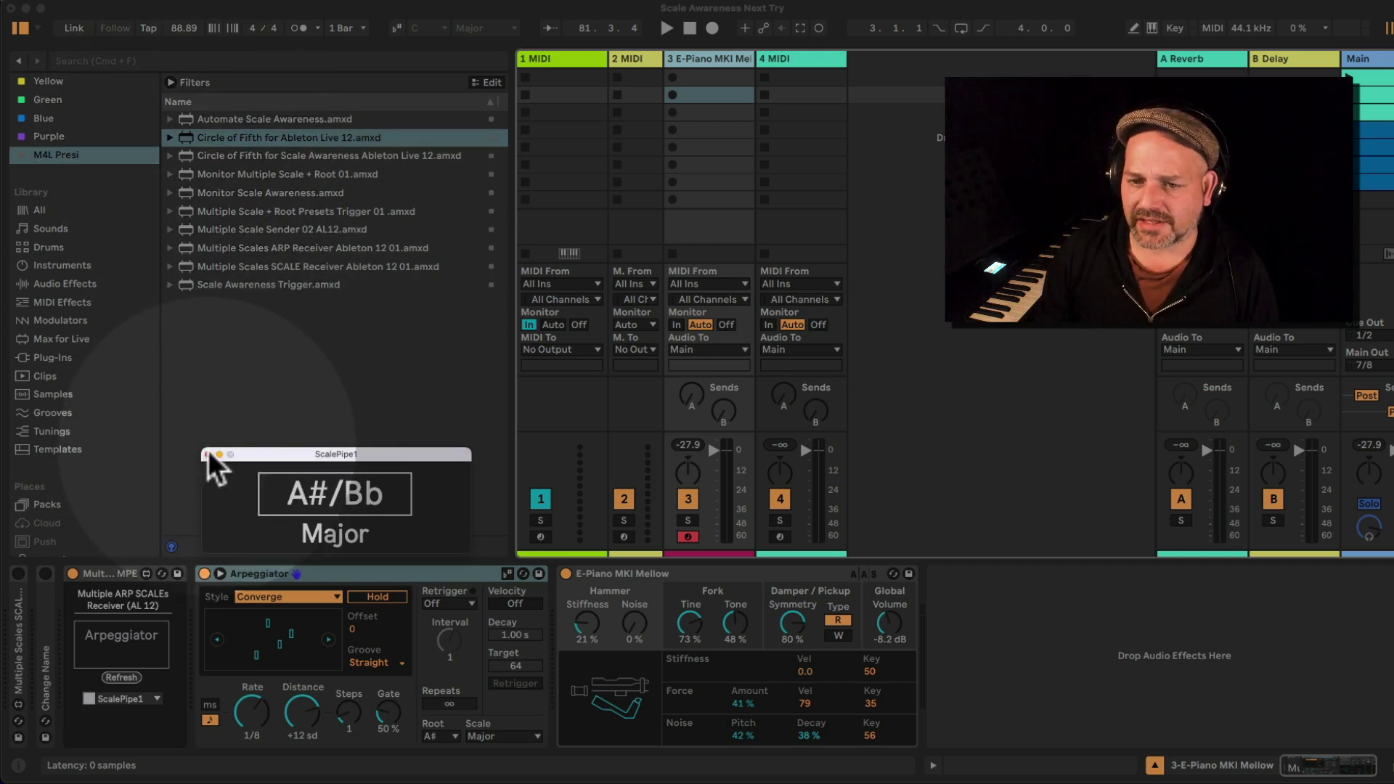
double_click(247, 121)
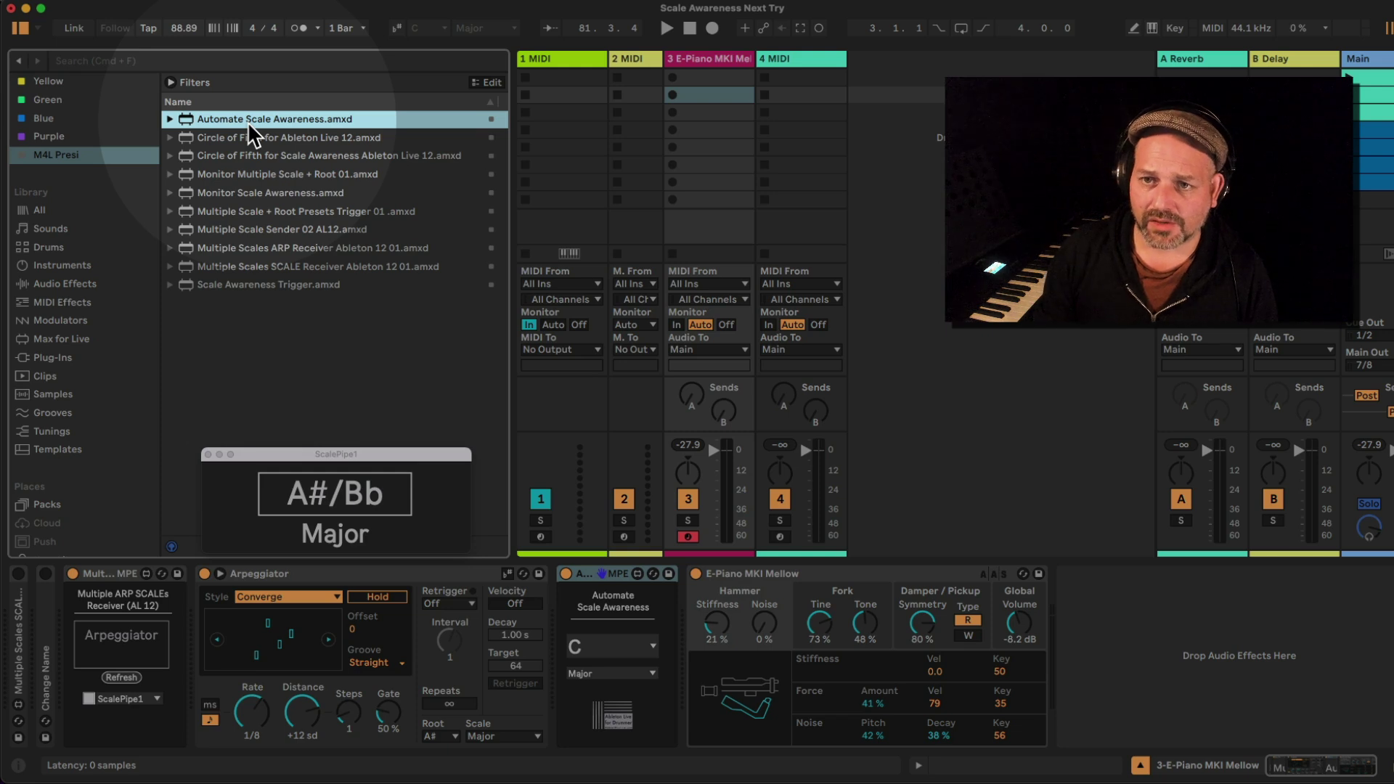
Review the trigger, monitor, presets trigger, sender and ARP receiver devices in the M4L Presi collection.
left_click(272, 293)
left_click(269, 199)
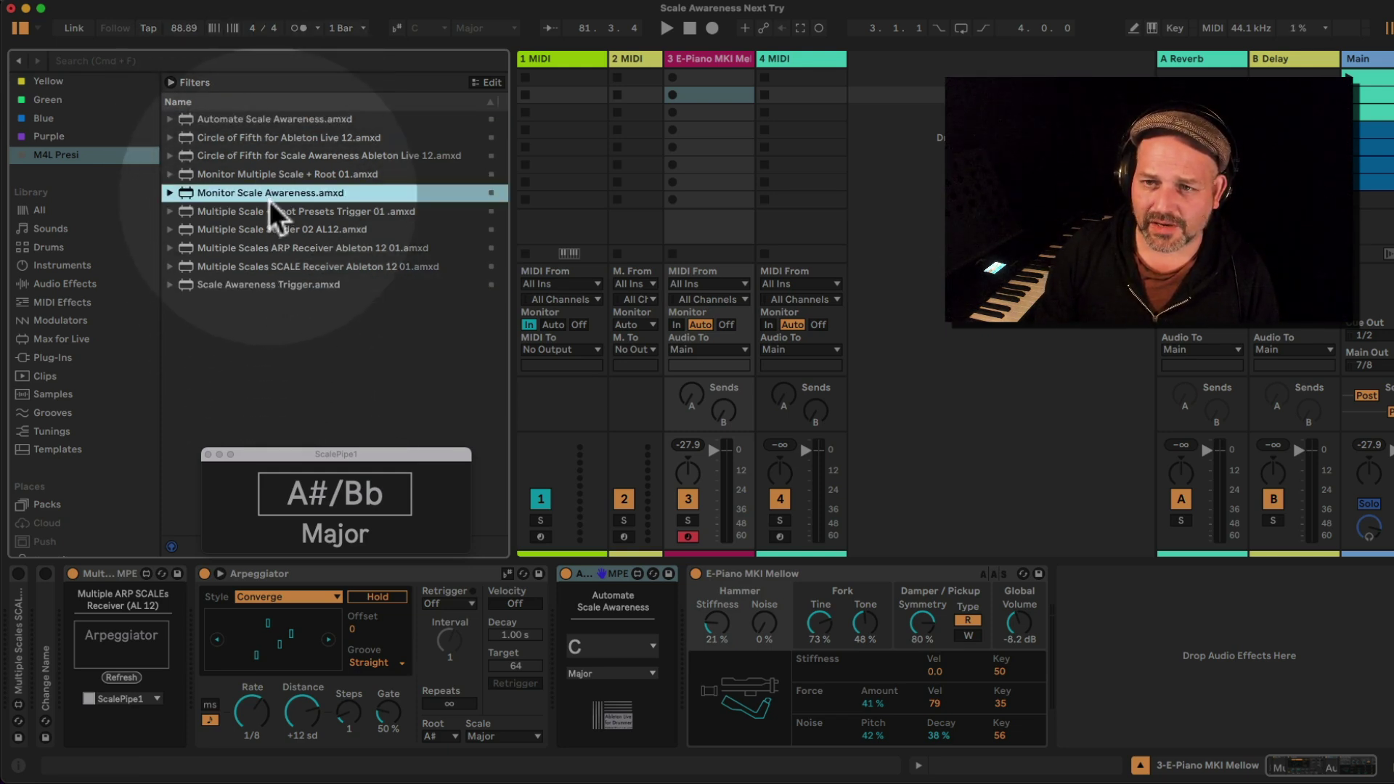
left_click(268, 178)
left_click(276, 213)
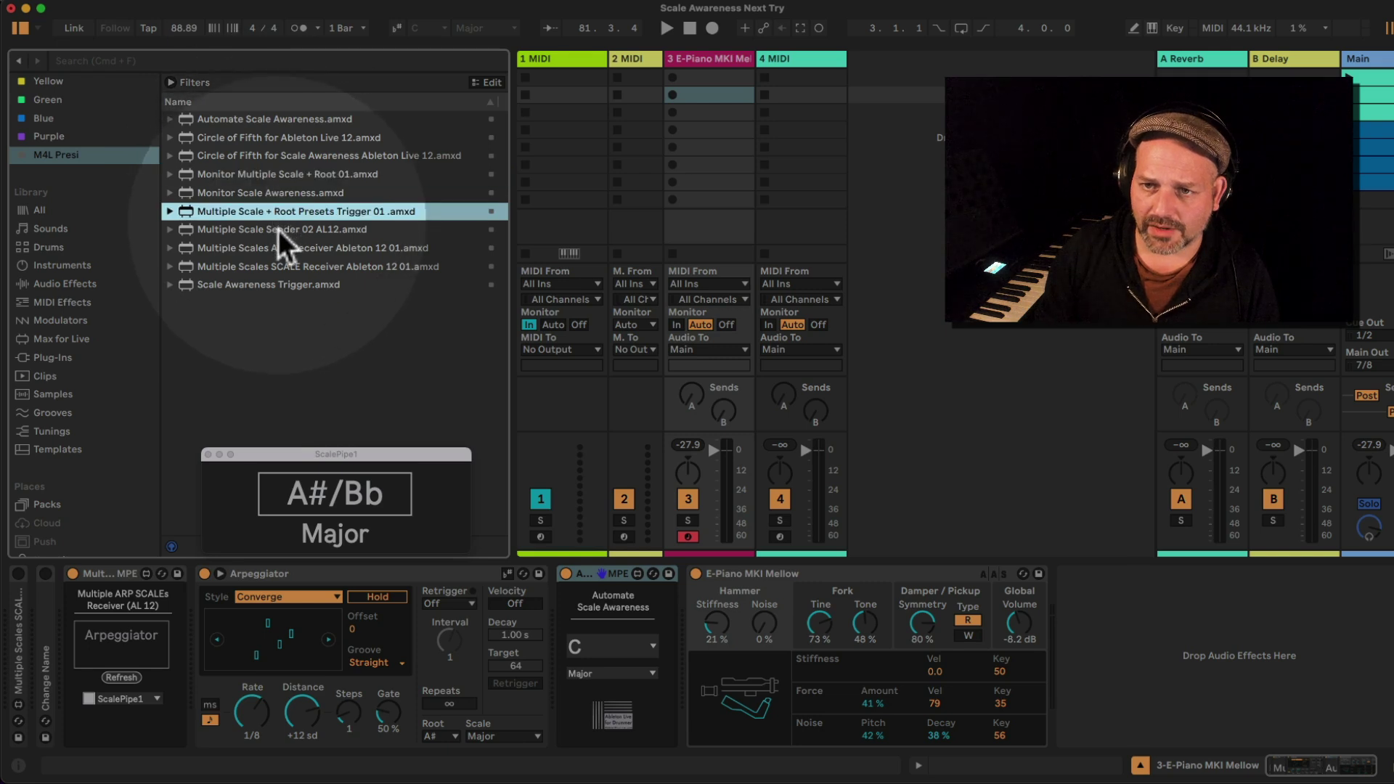
left_click(277, 230)
left_click(287, 249)
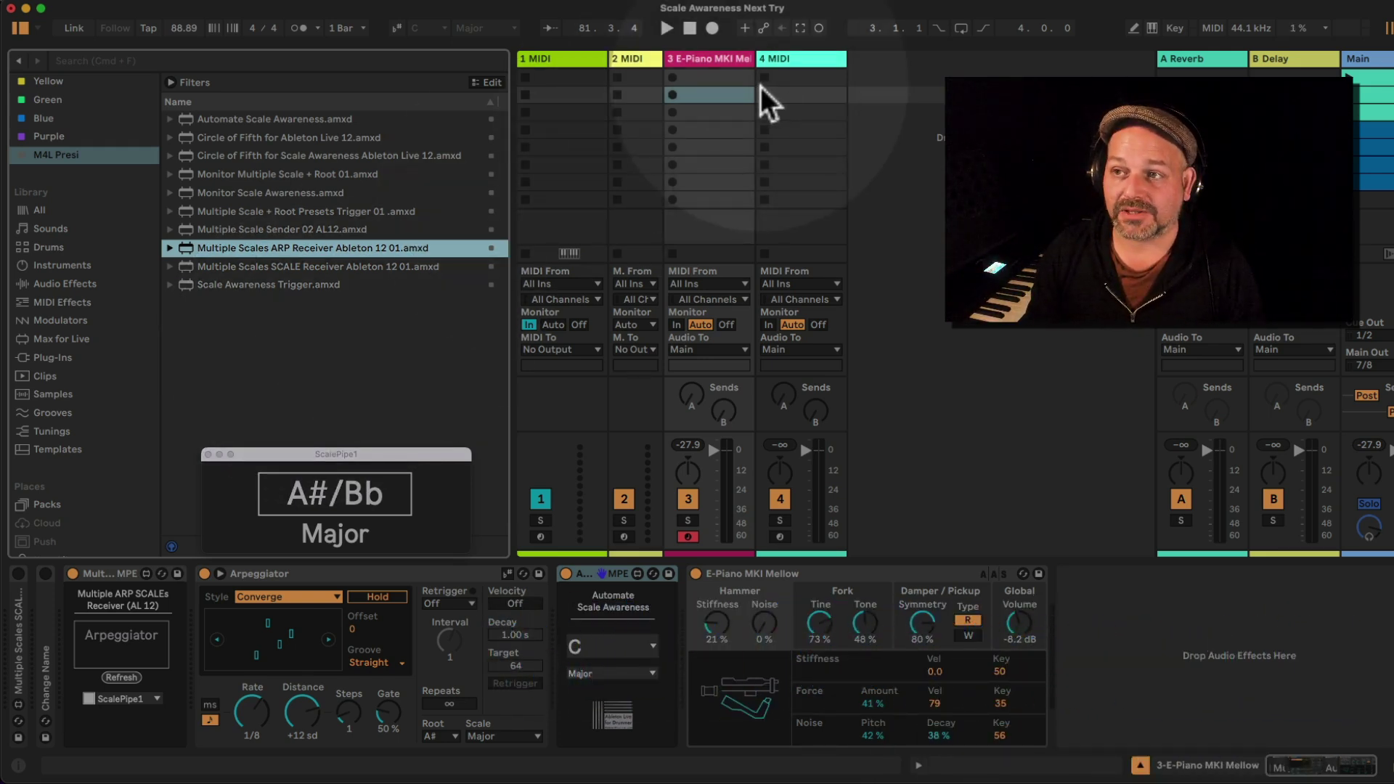
Duplicate the E-Piano track and compare the copy's devices with the original's.
left_click(726, 61)
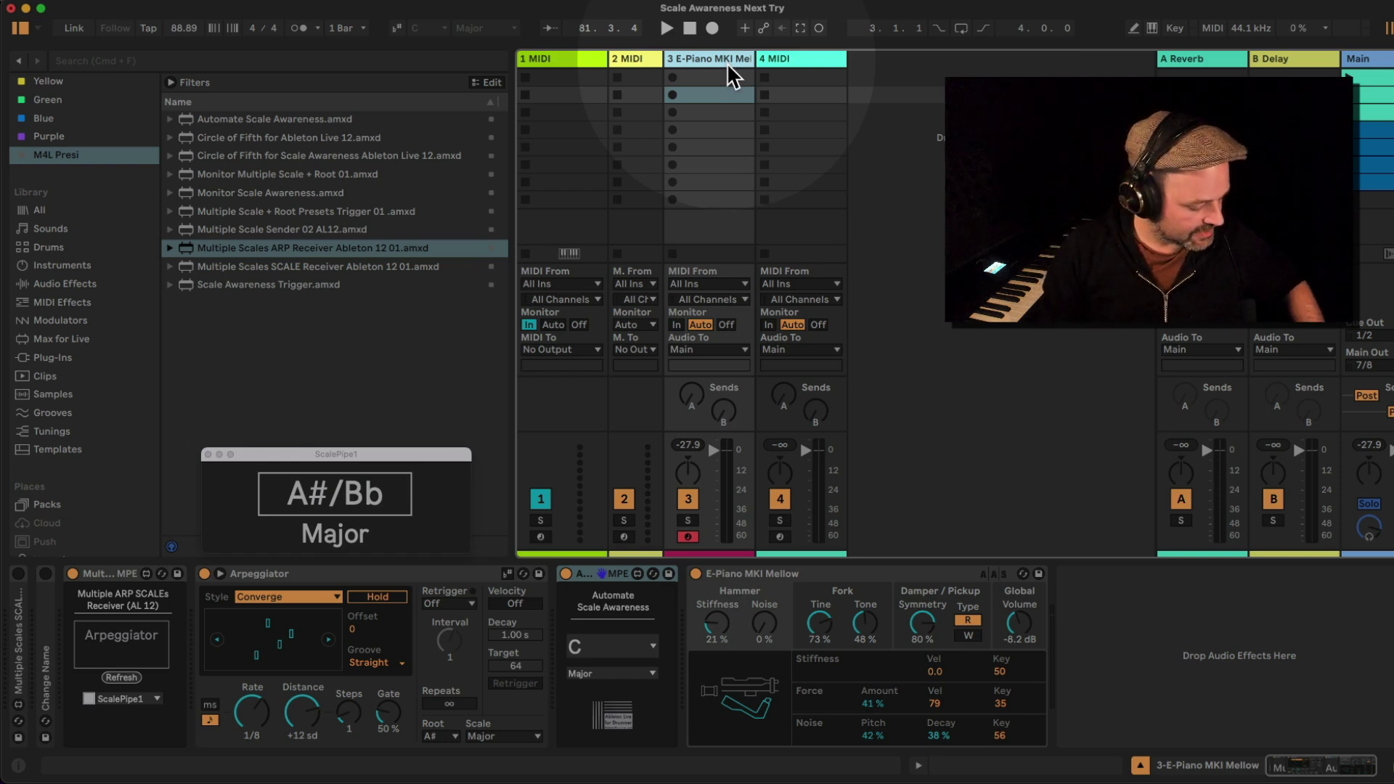
key("super+d")
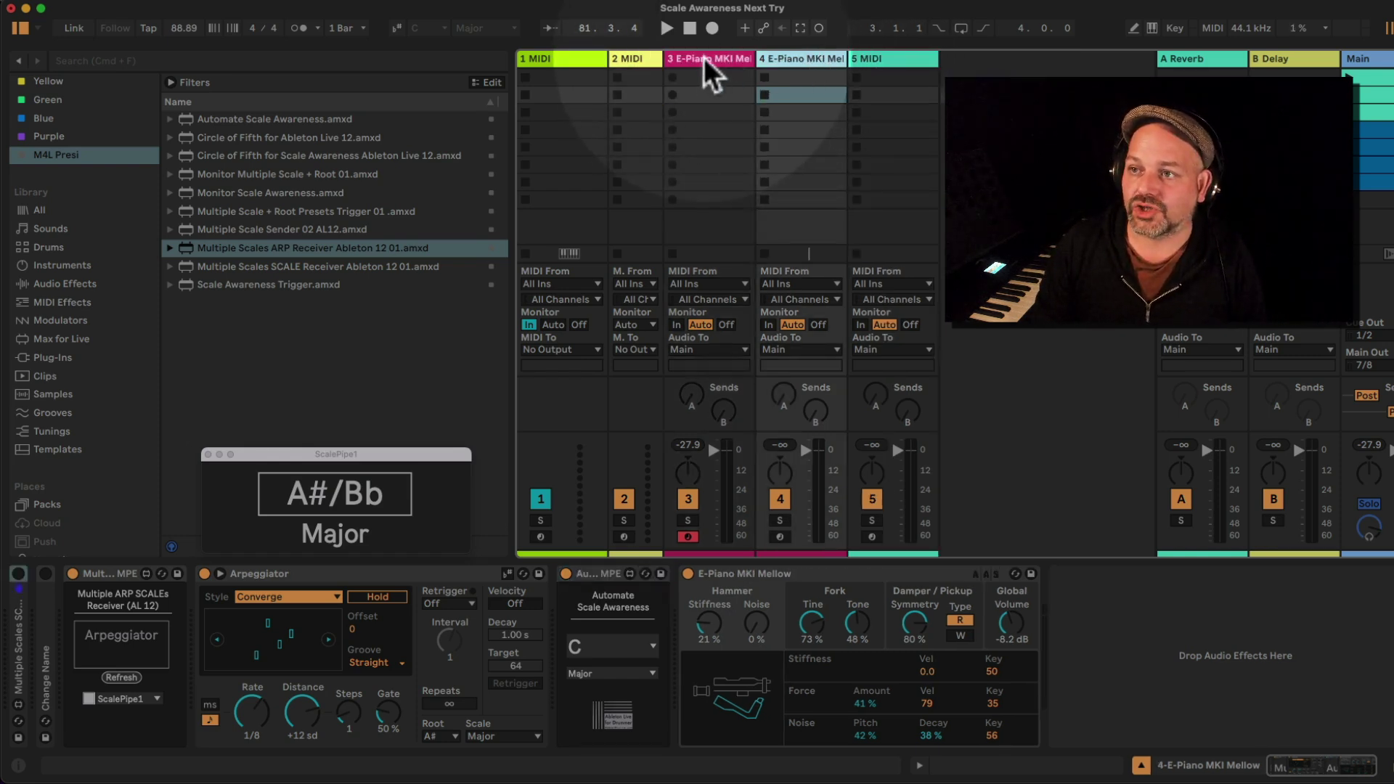
left_click(704, 58)
left_click(792, 62)
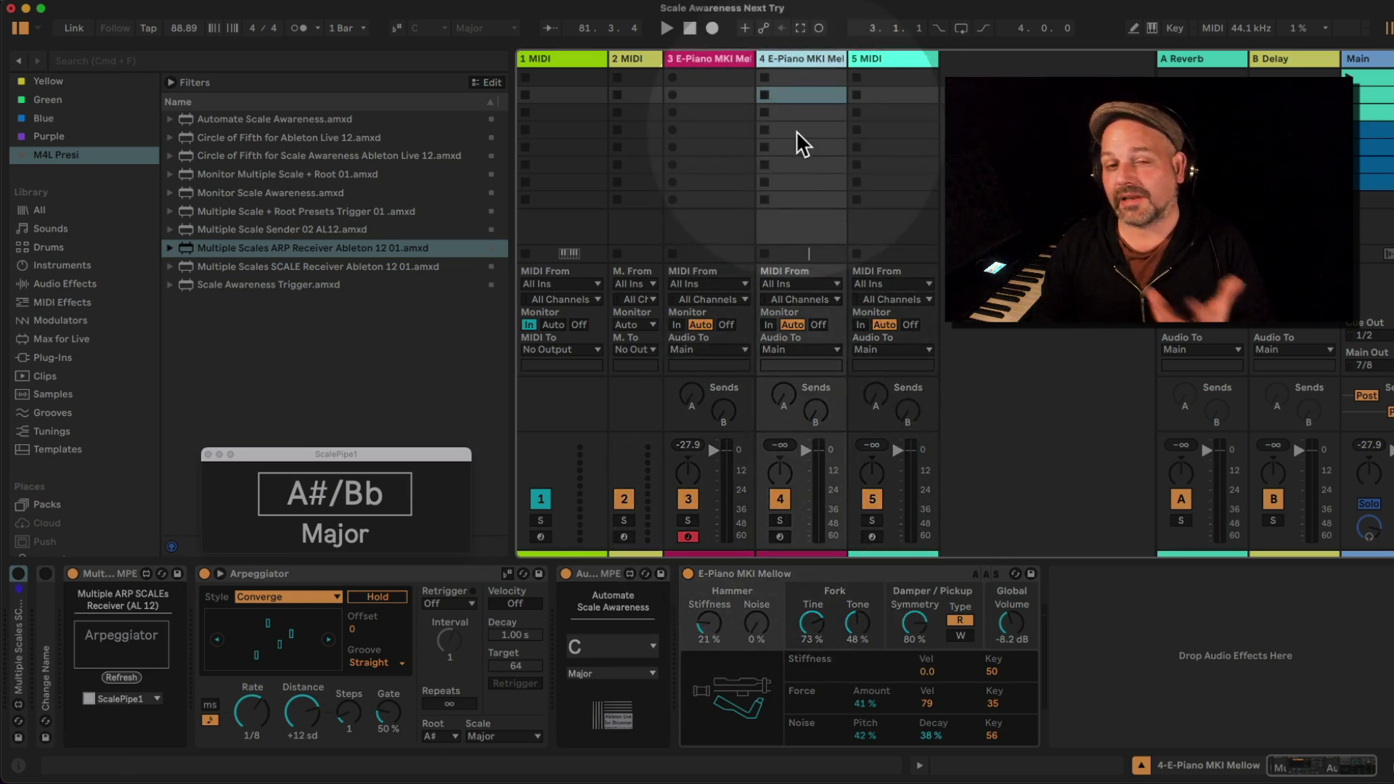
Remove the Arpeggiator and its Multiple ARP SCALEs Receiver from the original E-Piano track.
left_click(703, 64)
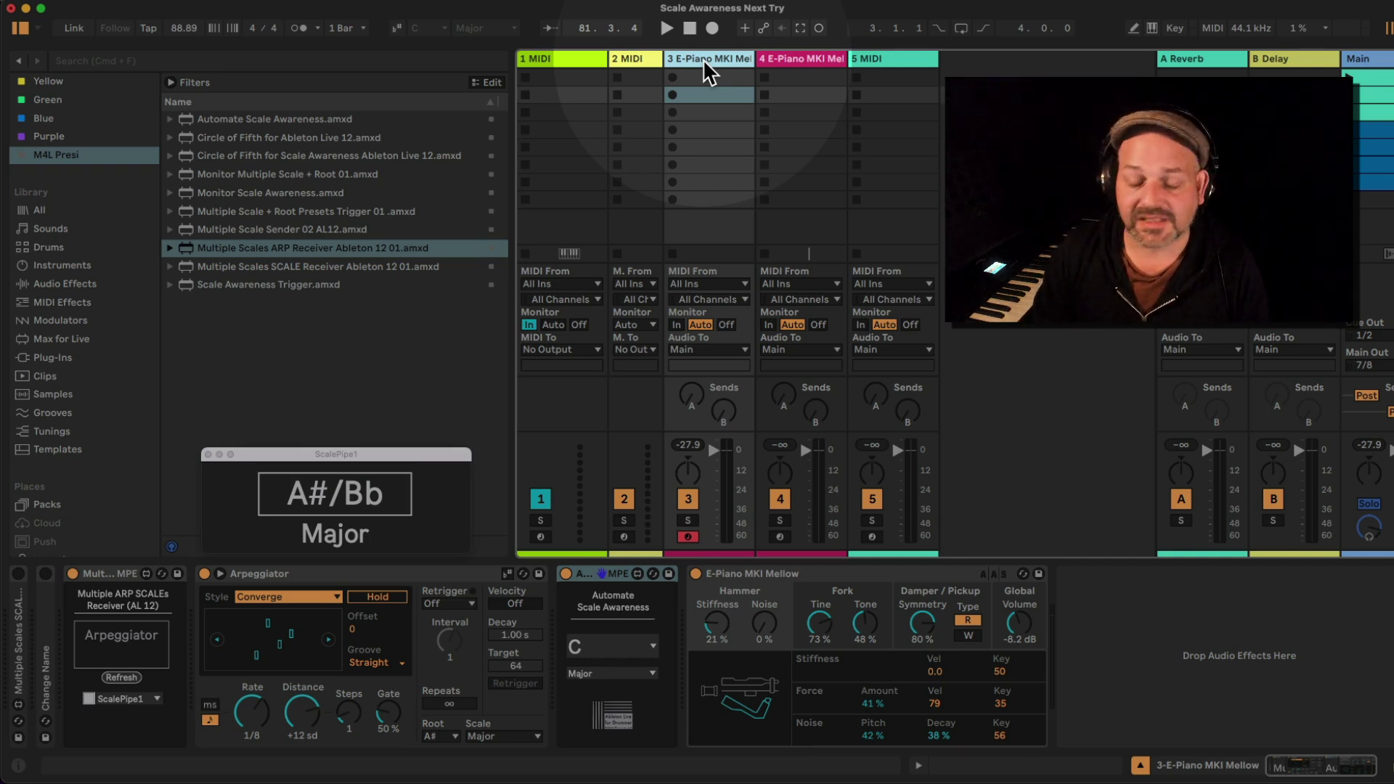
double_click(327, 572)
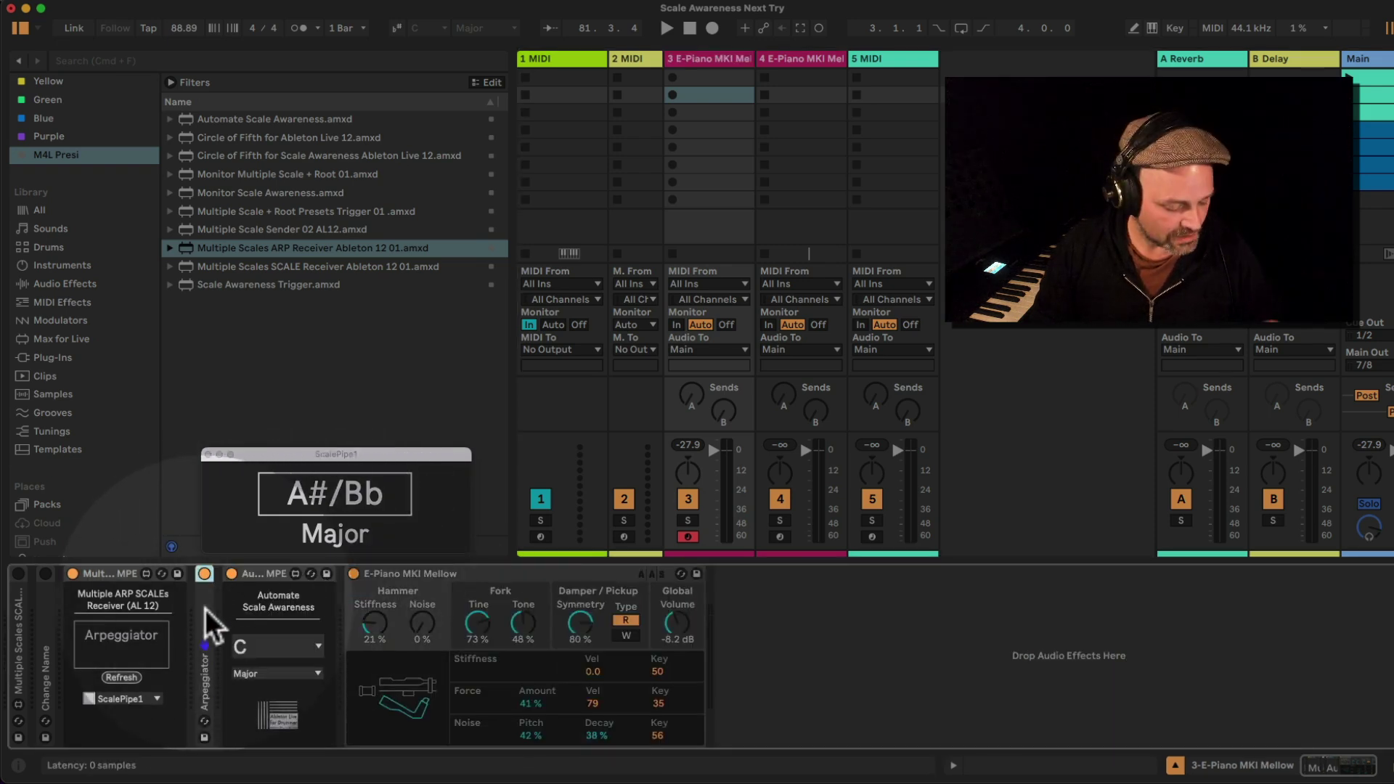
key("Delete")
left_click(115, 578)
key("Delete")
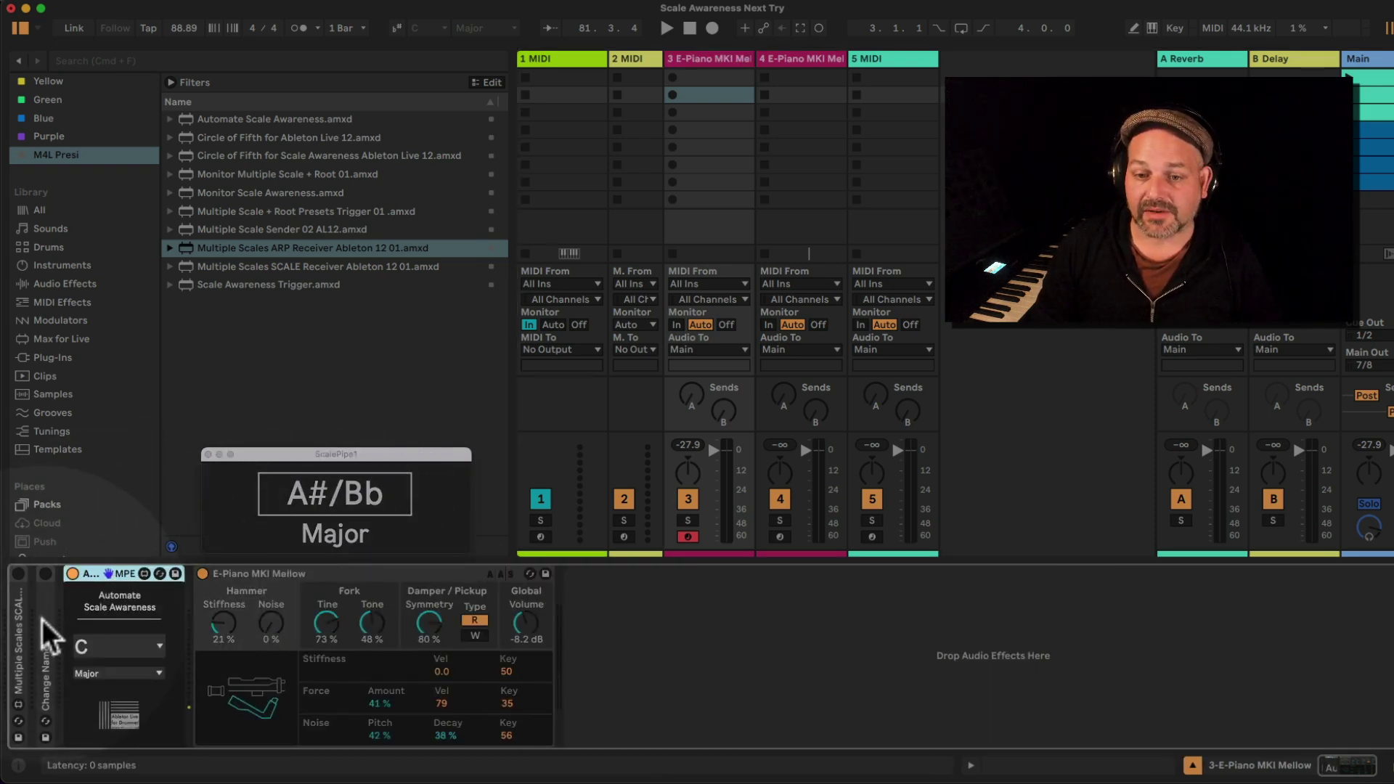
Unfold and activate the Change Name scale device and its Multiple SCALEs Receiver on the original E-Piano track.
double_click(43, 621)
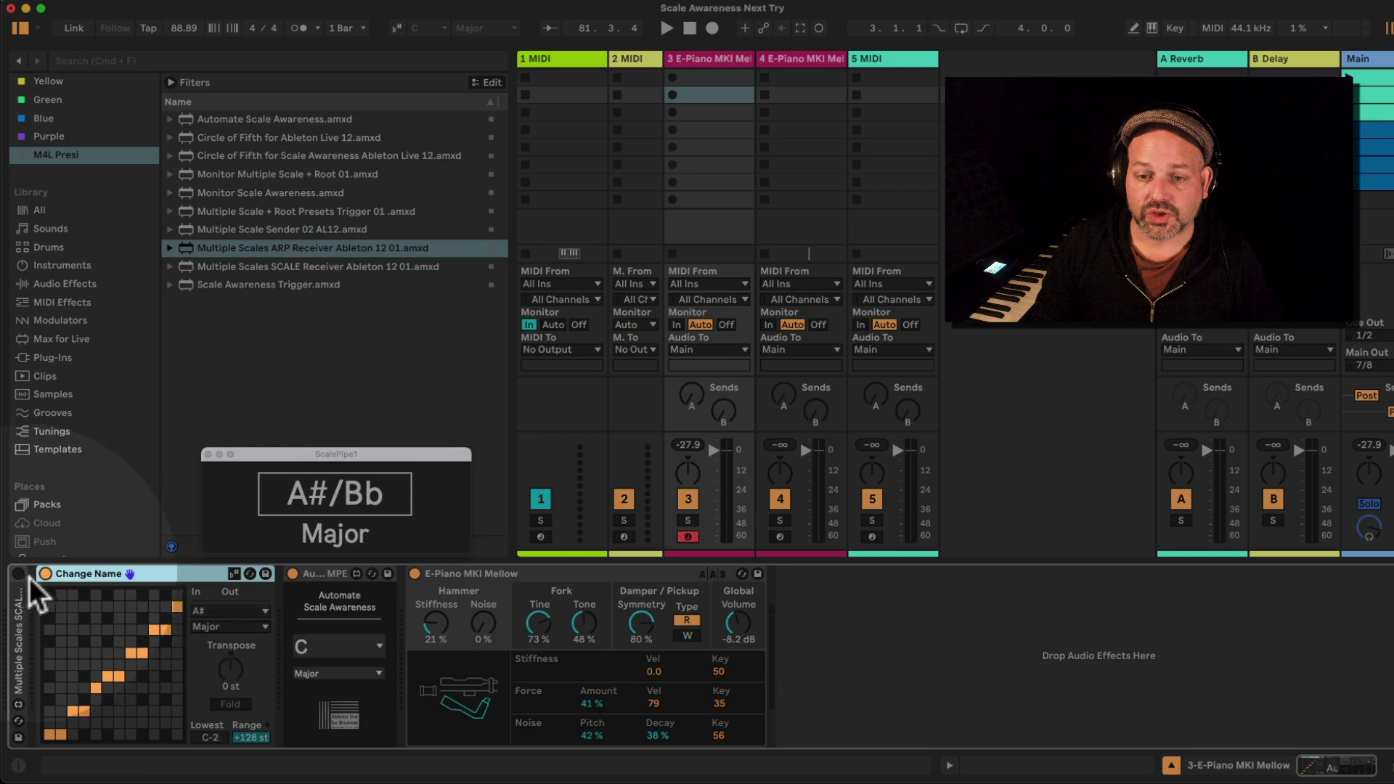
left_click(21, 576)
double_click(19, 619)
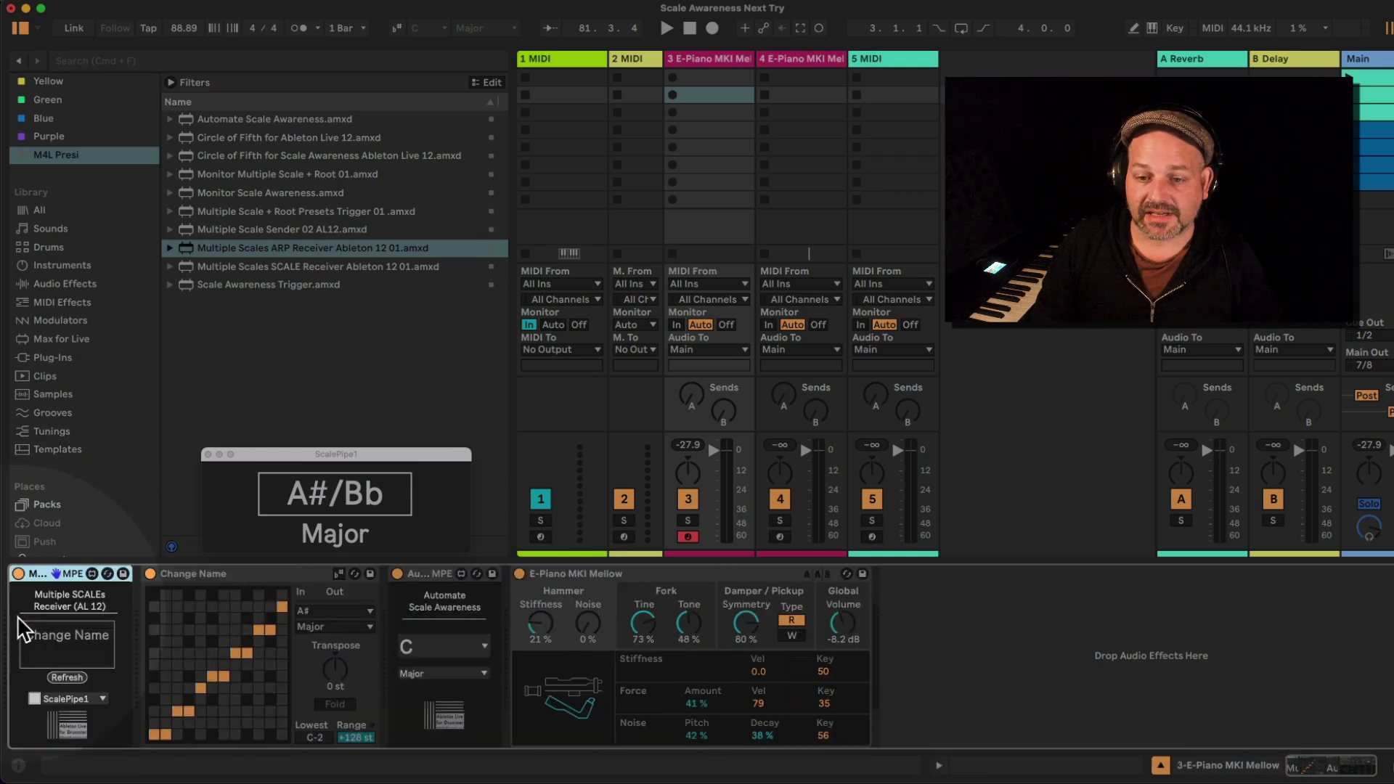
Delete the duplicated E-Piano track that still has the Arpeggiator and duplicate the edited E-Piano track instead.
left_click(783, 62)
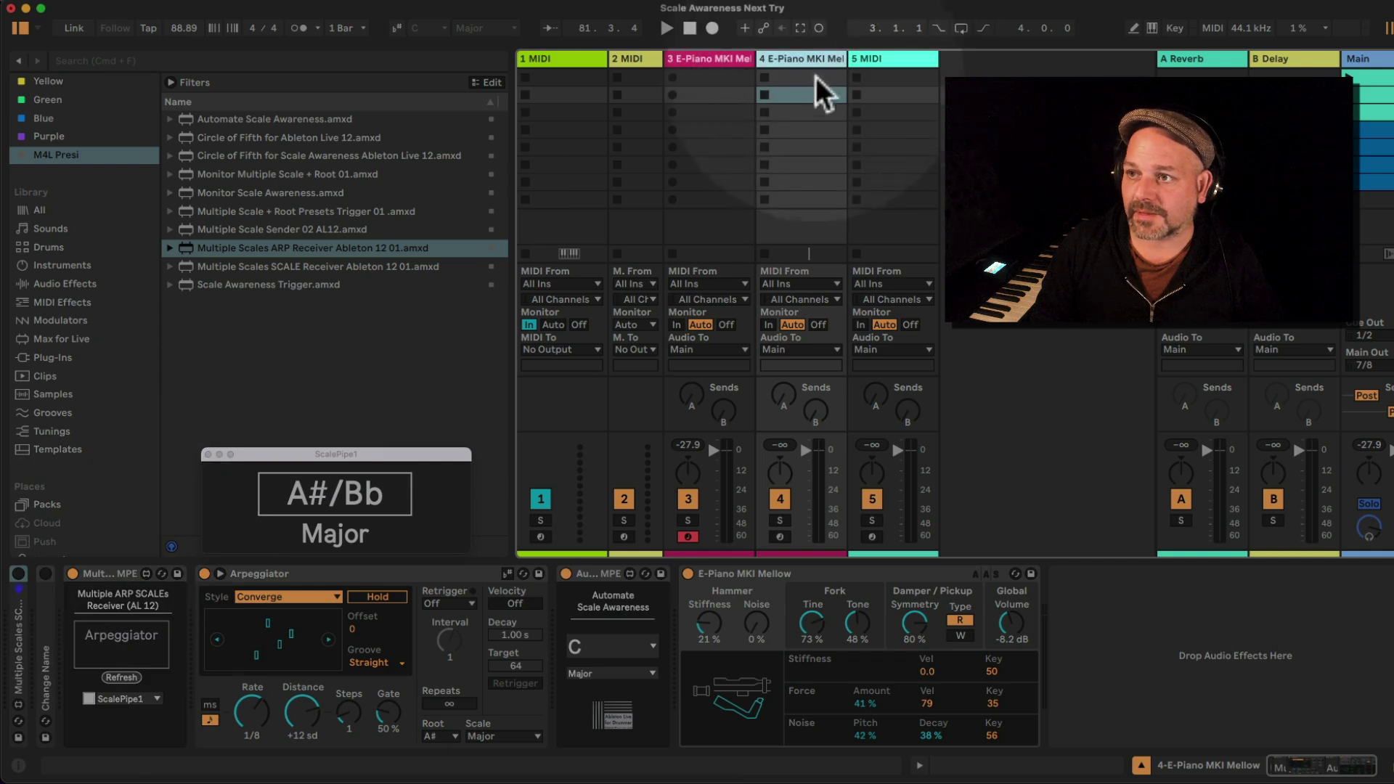
key("Delete")
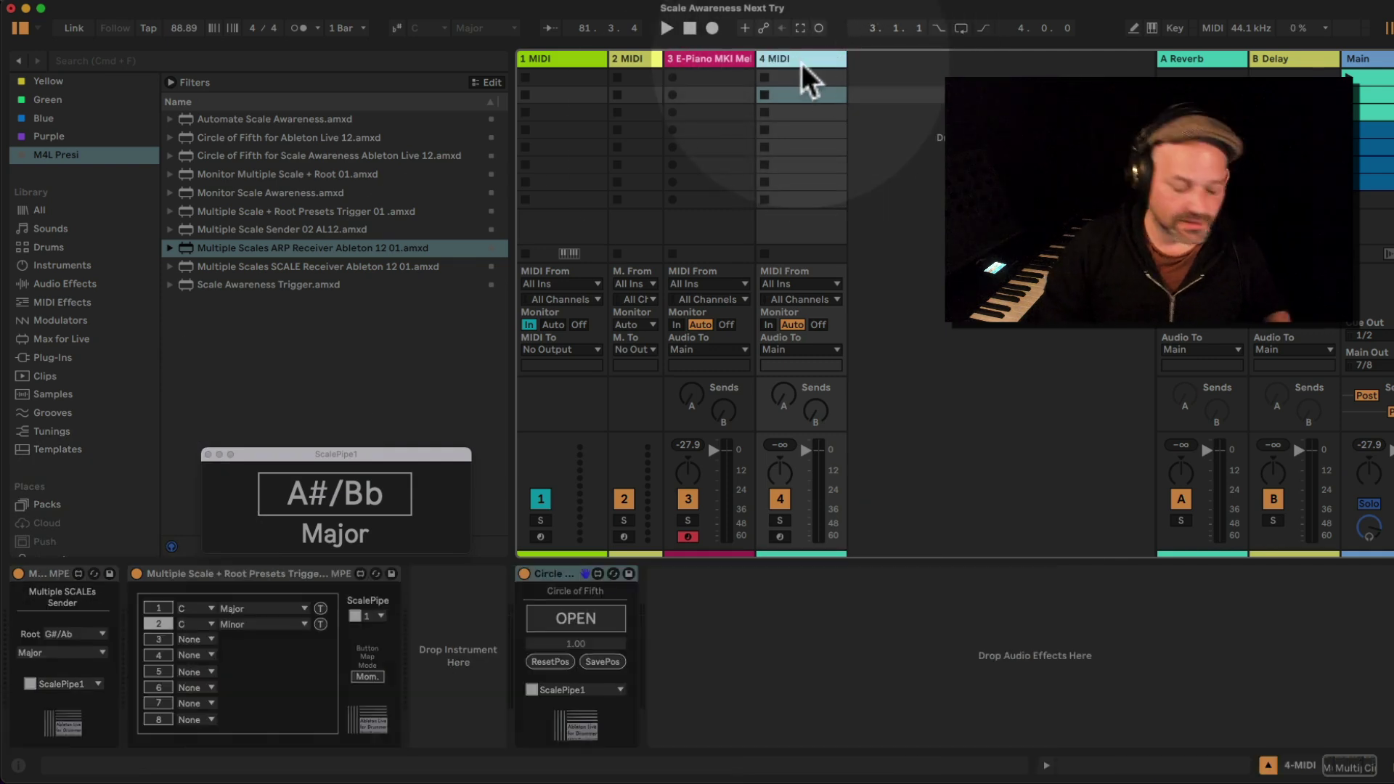
left_click(720, 58)
key("super+d")
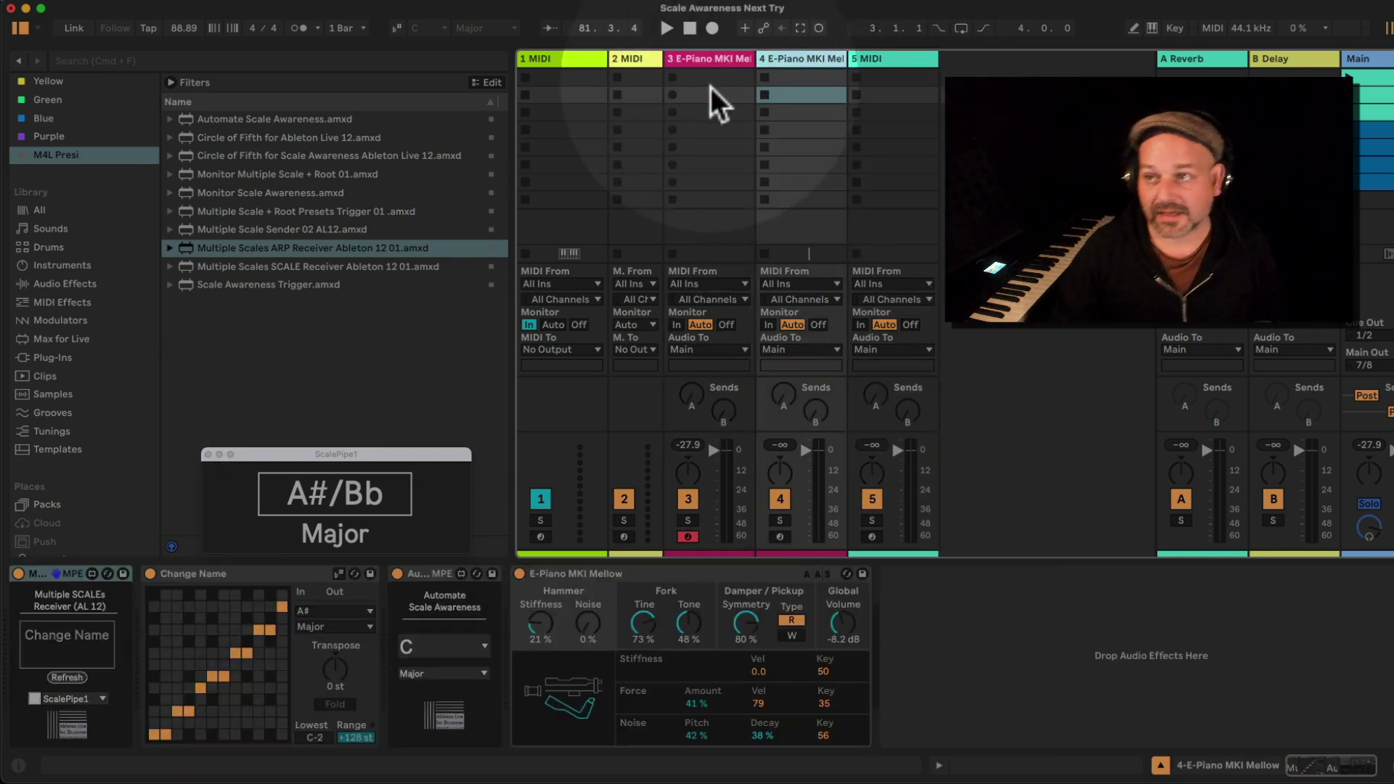
Rename the original E-Piano track Sound 1 and its duplicate Sound 2.
left_click(696, 66)
key("super+r")
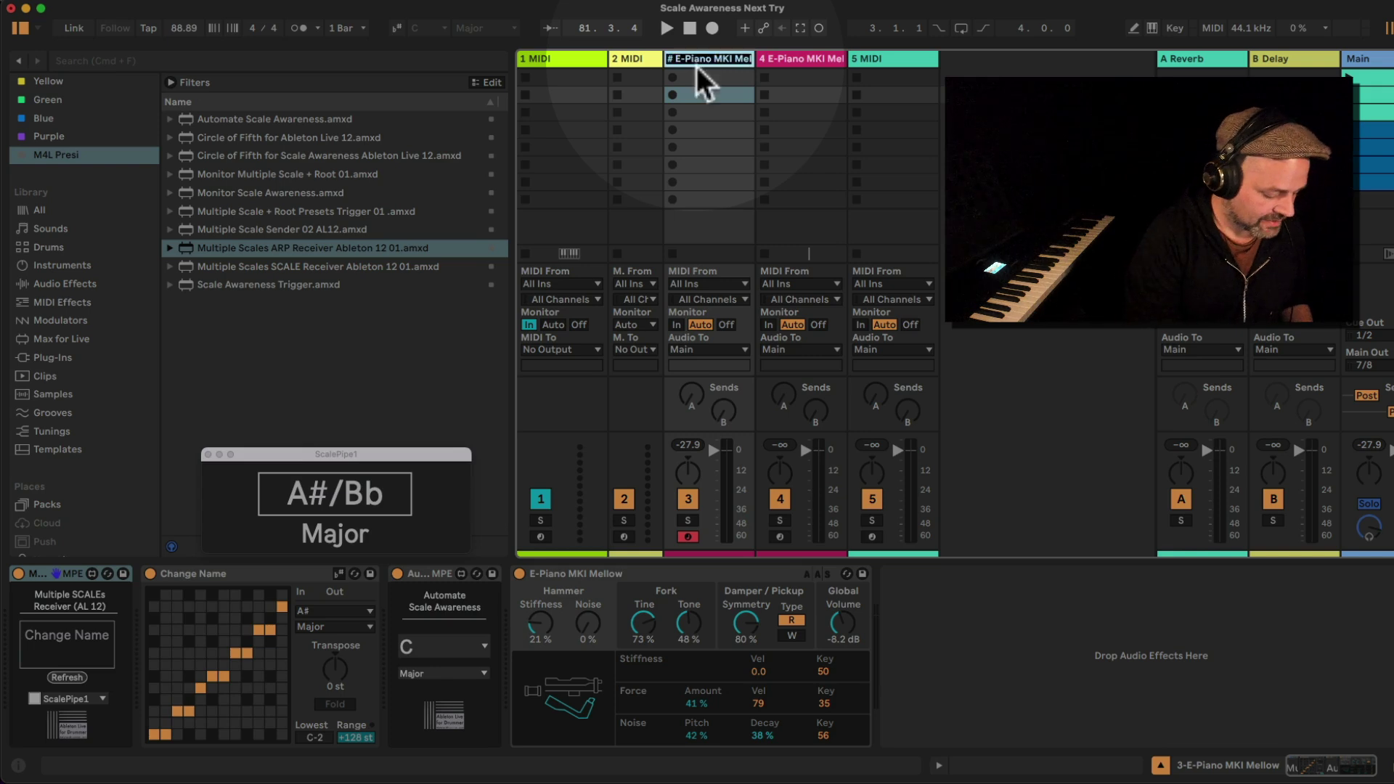
type("Sound 1")
key("Return")
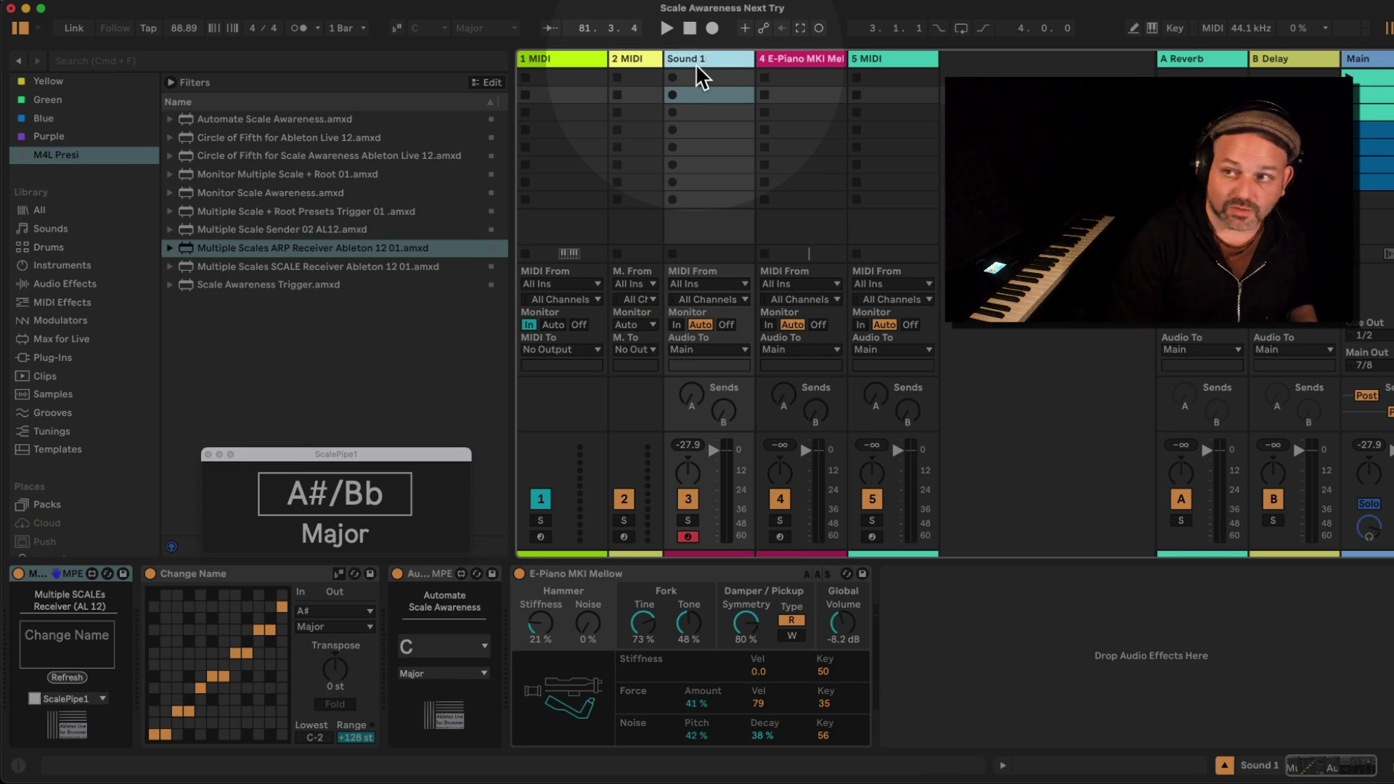
left_click(804, 63)
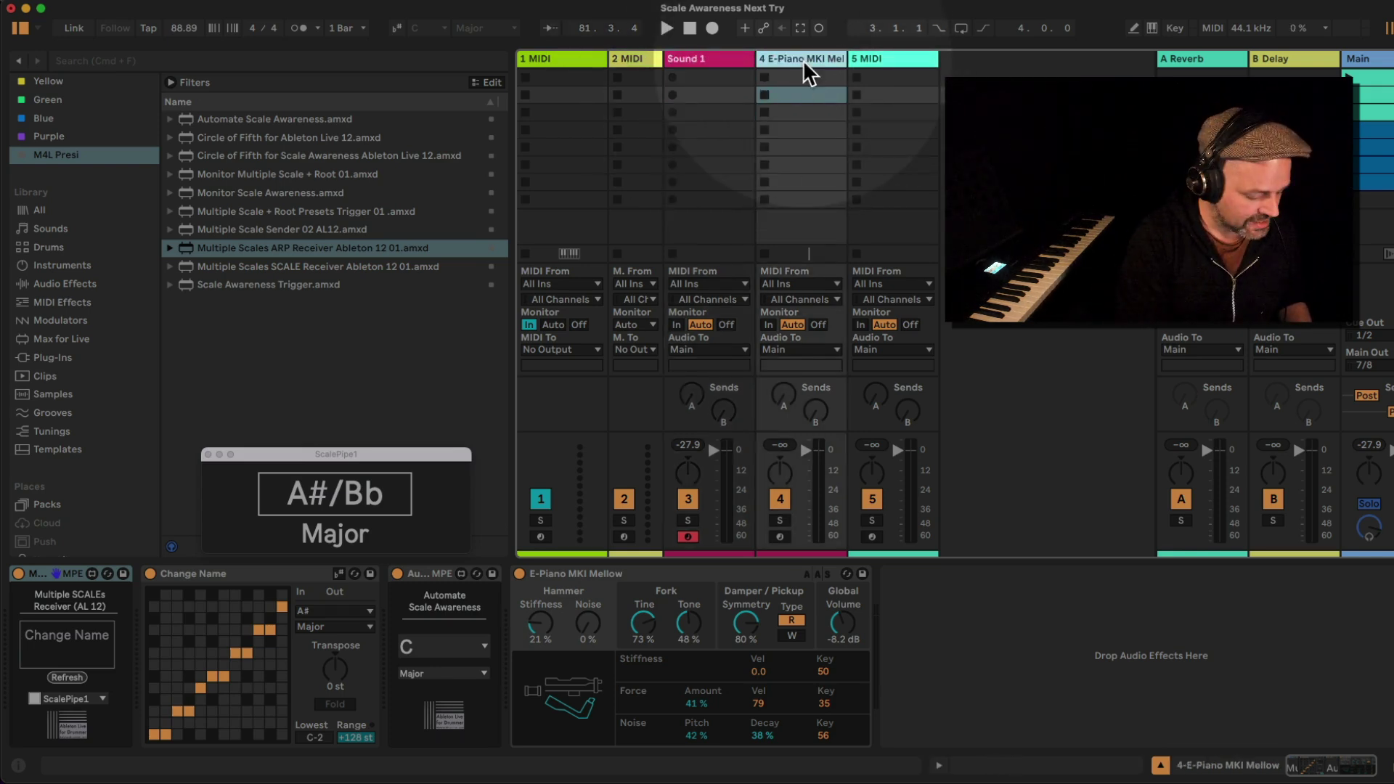
key("super+r")
type("Sound 2")
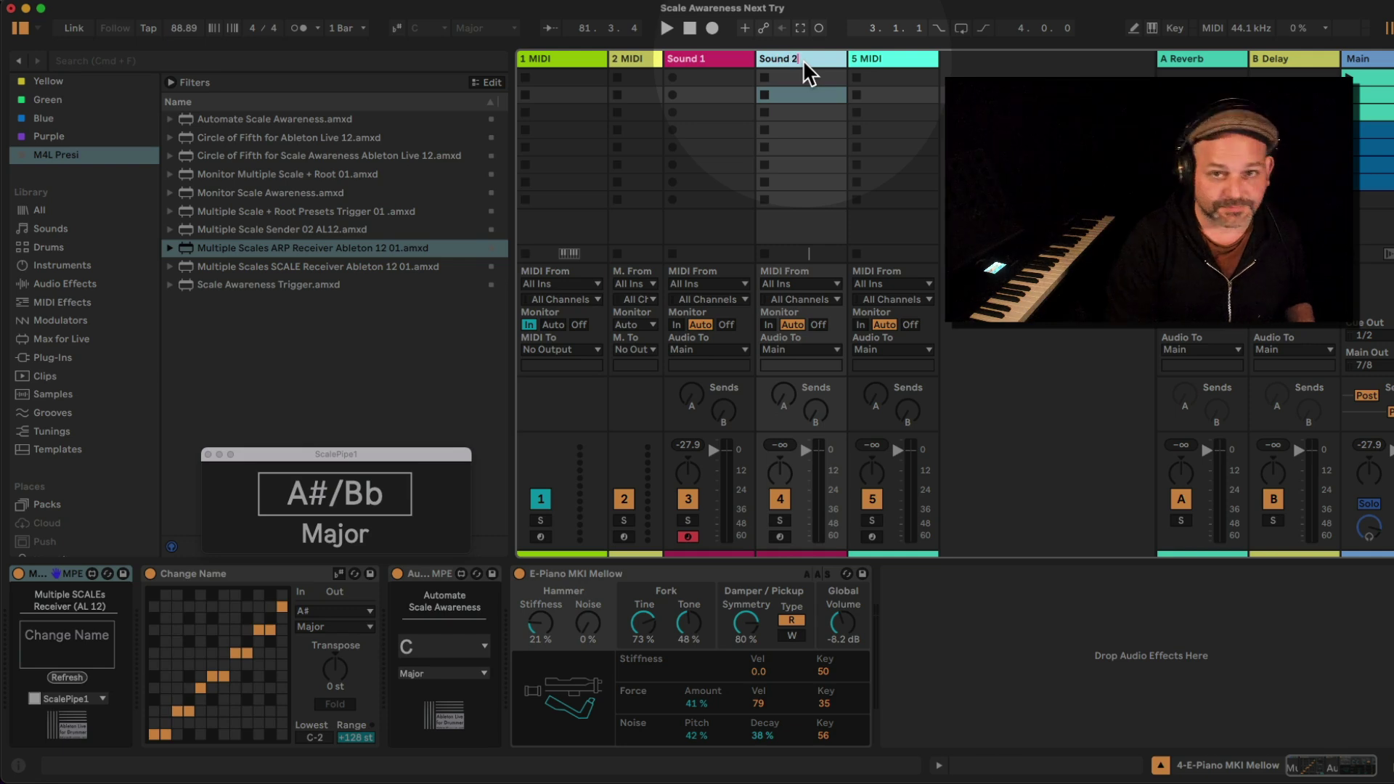
key("Return")
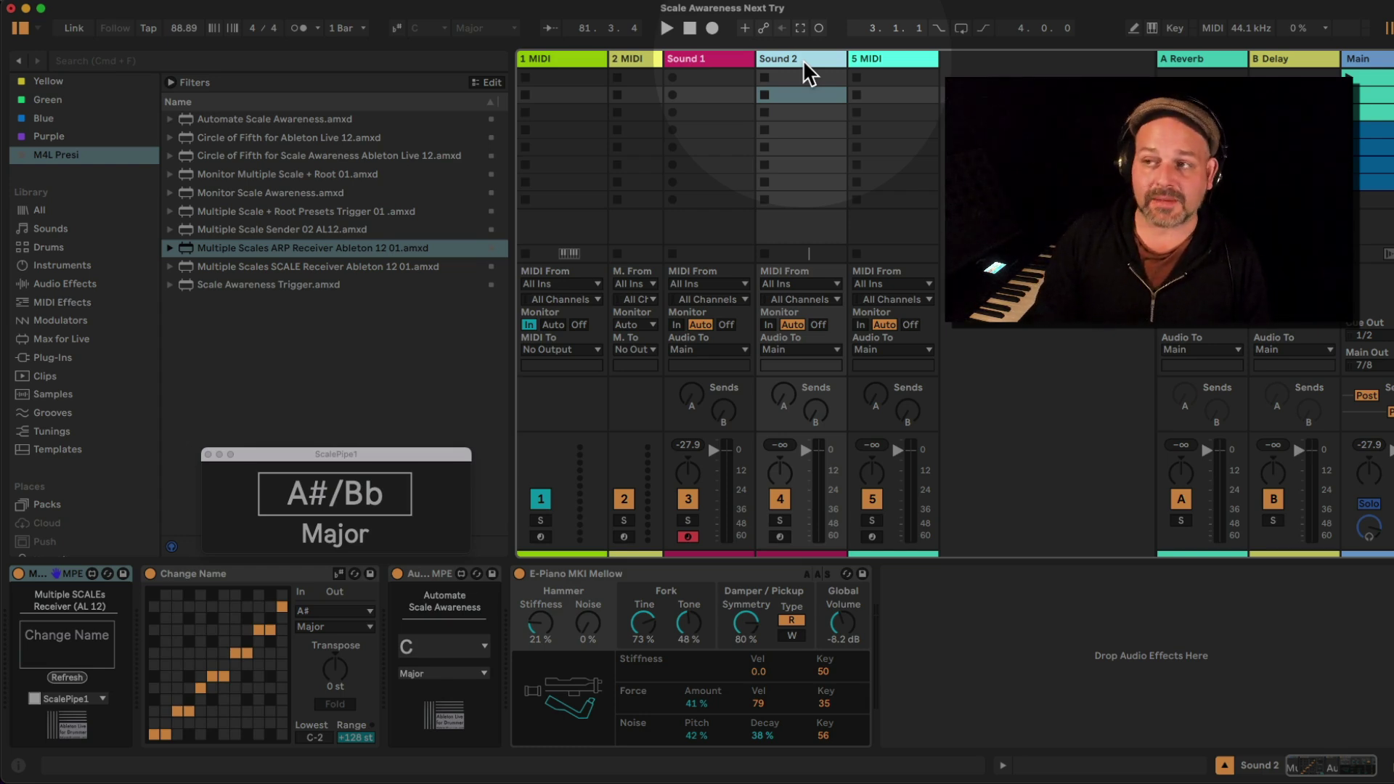
Remove the Automate Scale Awareness and E-Piano MKI Mellow devices from the Sound 1 and Sound 2 tracks.
left_click(435, 573)
key("Delete")
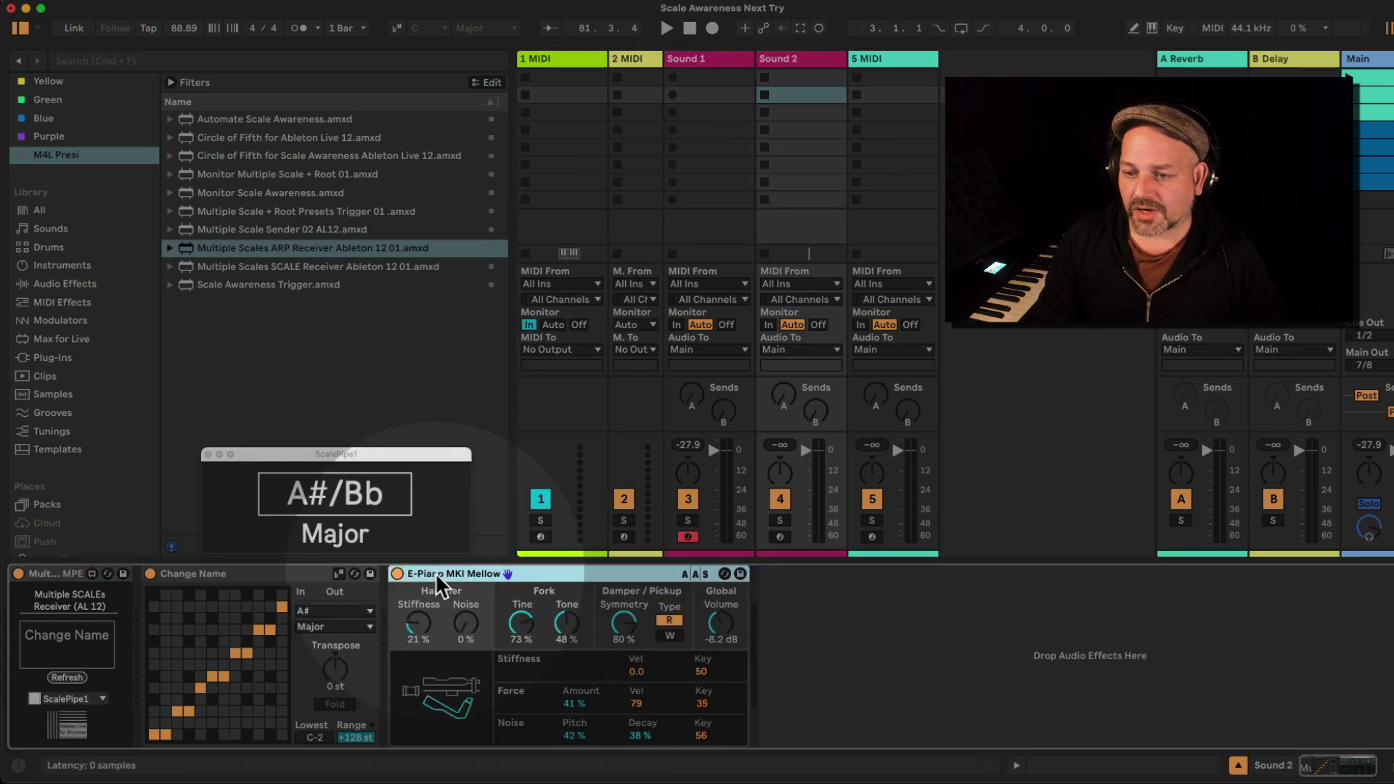
left_click(703, 59)
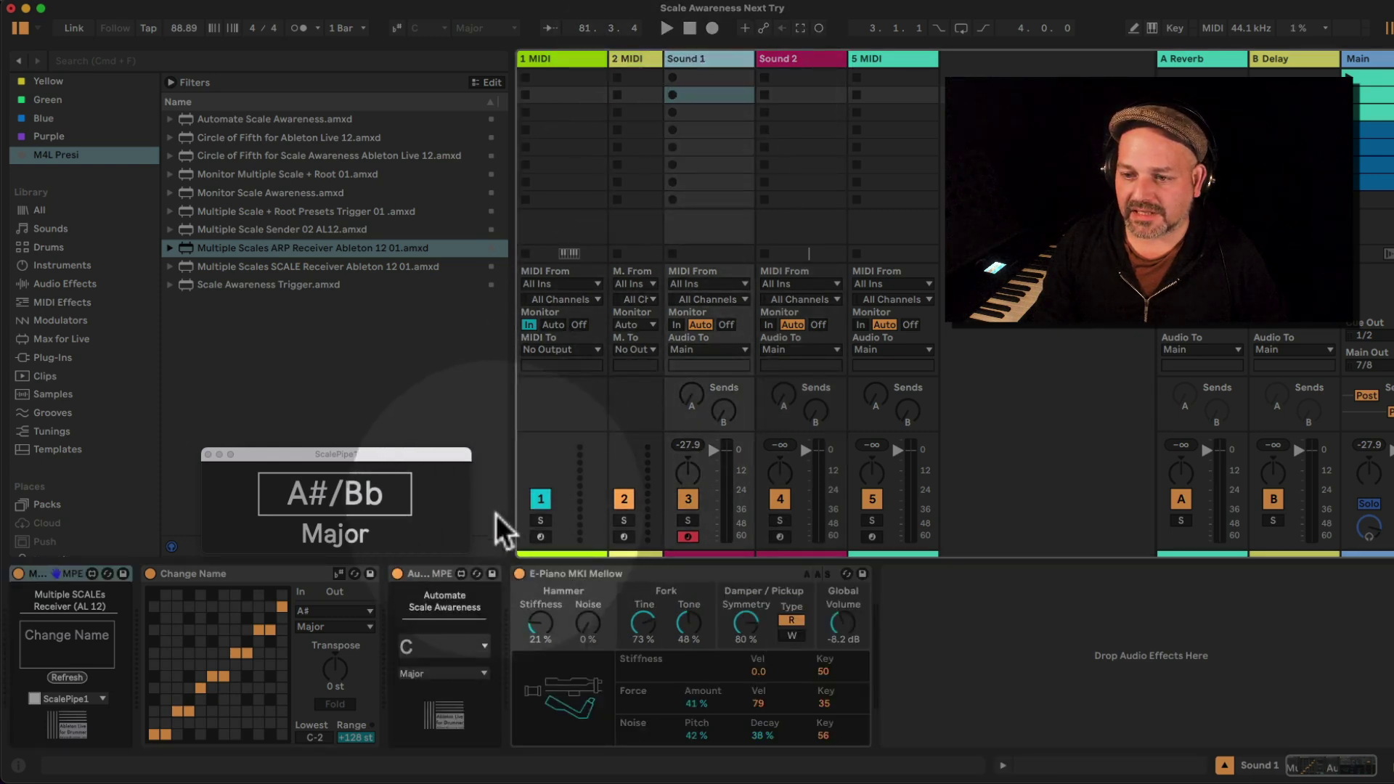
left_click(424, 574)
key("Delete")
key("Delete")
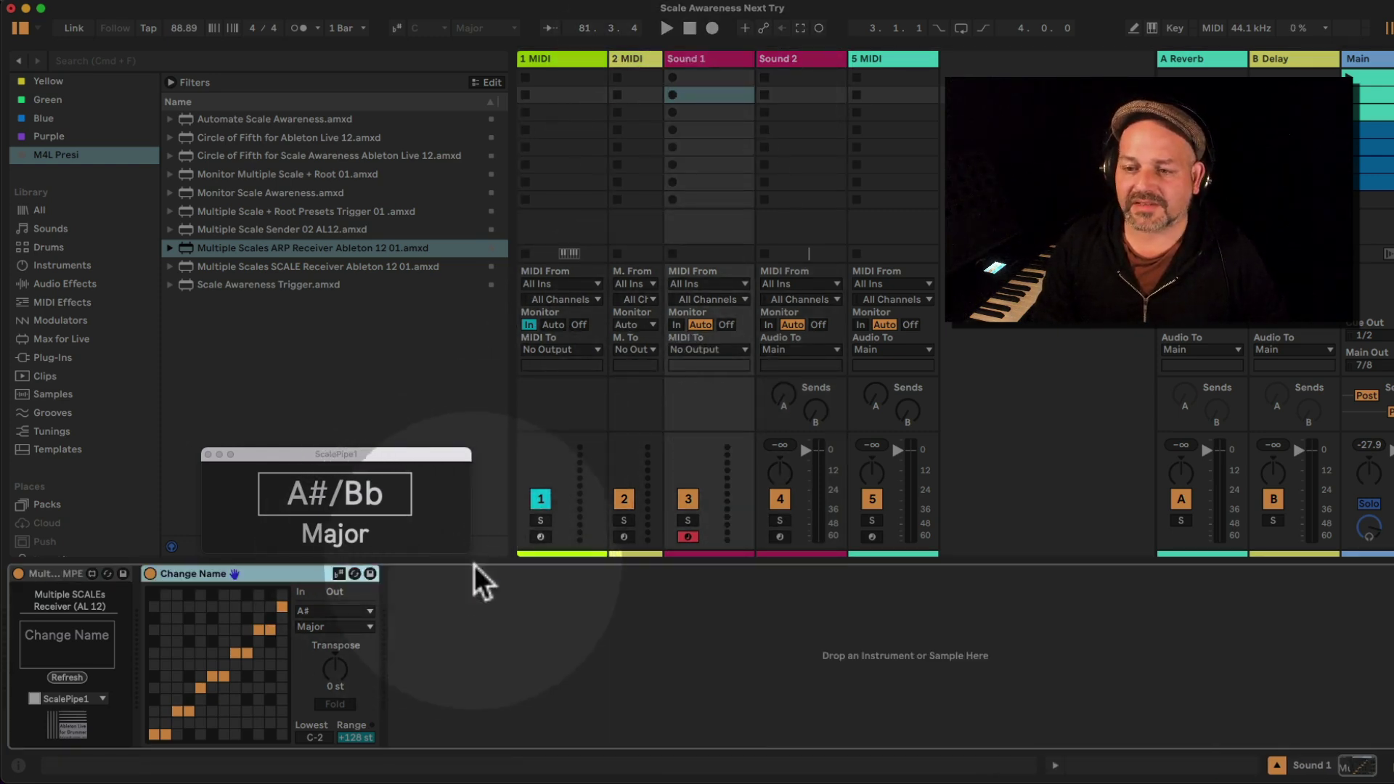
left_click(791, 61)
left_click(459, 574)
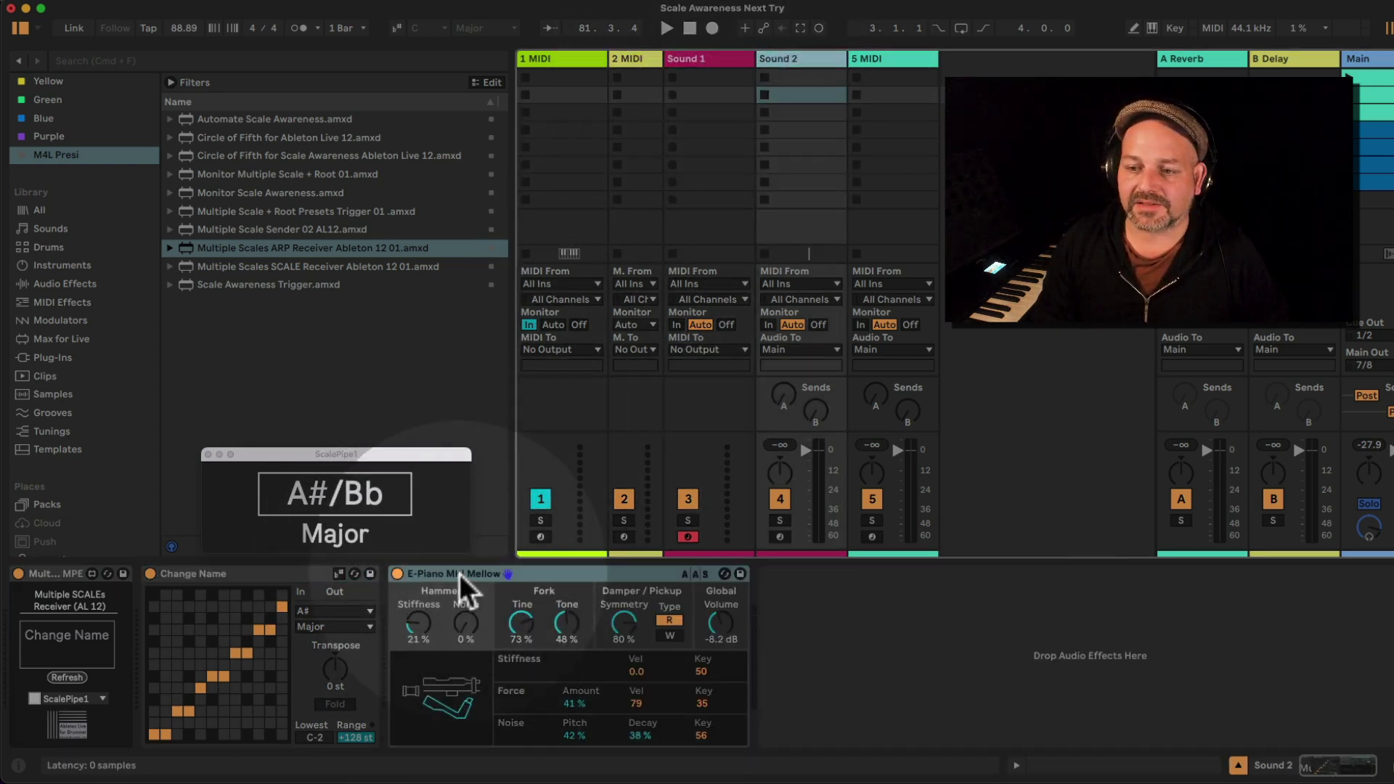
key("Delete")
Move the ScalePipe1 monitor window aside and review the devices on the Sound 1, Sound 2 and 5 MIDI tracks.
left_click_drag(311, 456, 150, 426)
left_click(693, 63)
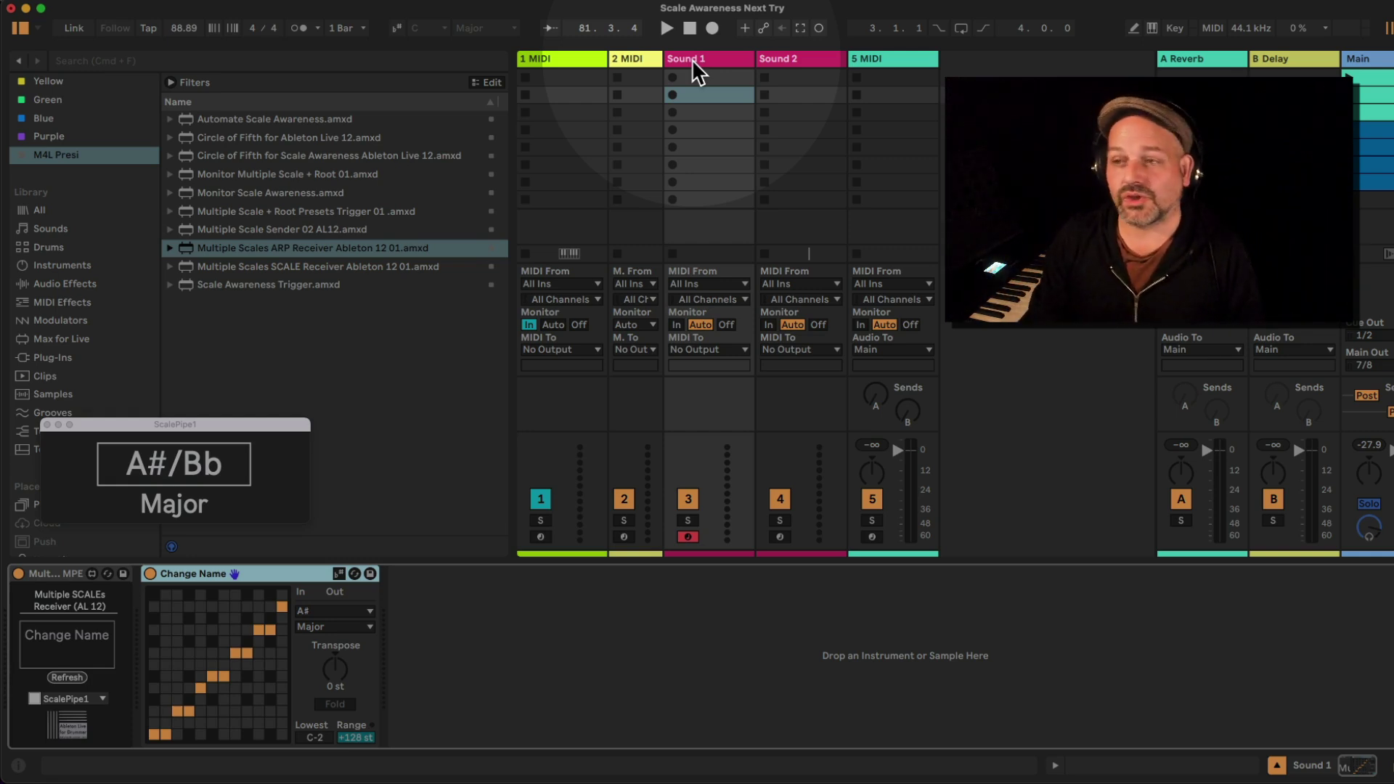
left_click(780, 62)
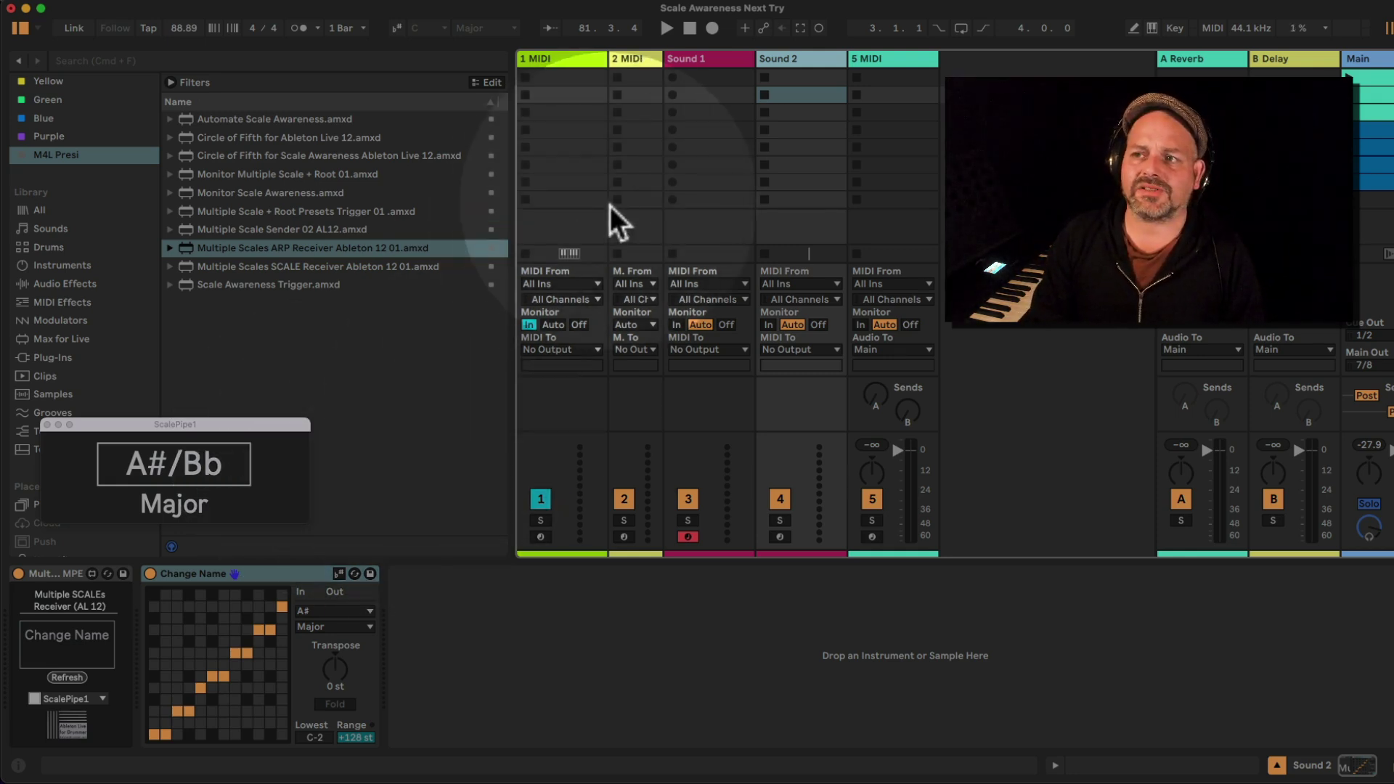
left_click(696, 58)
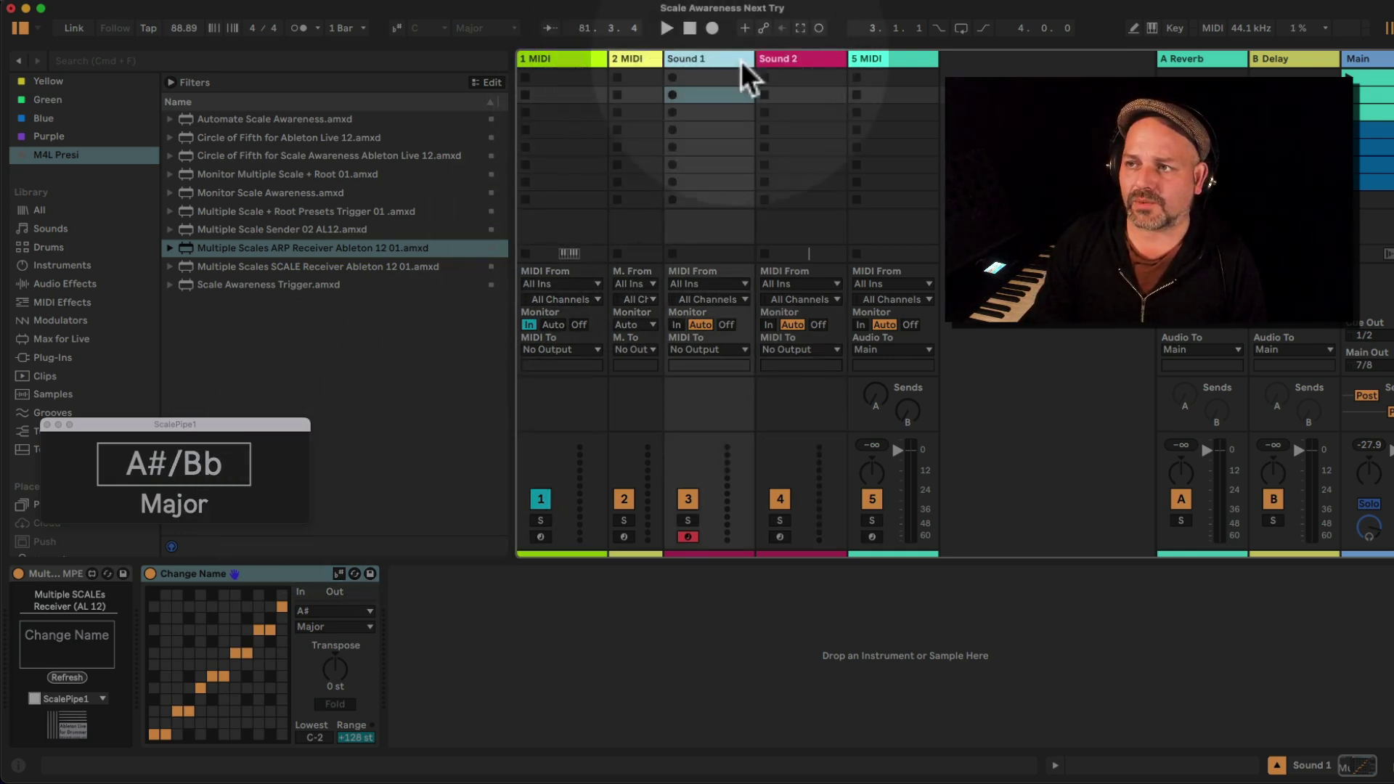
left_click(873, 58)
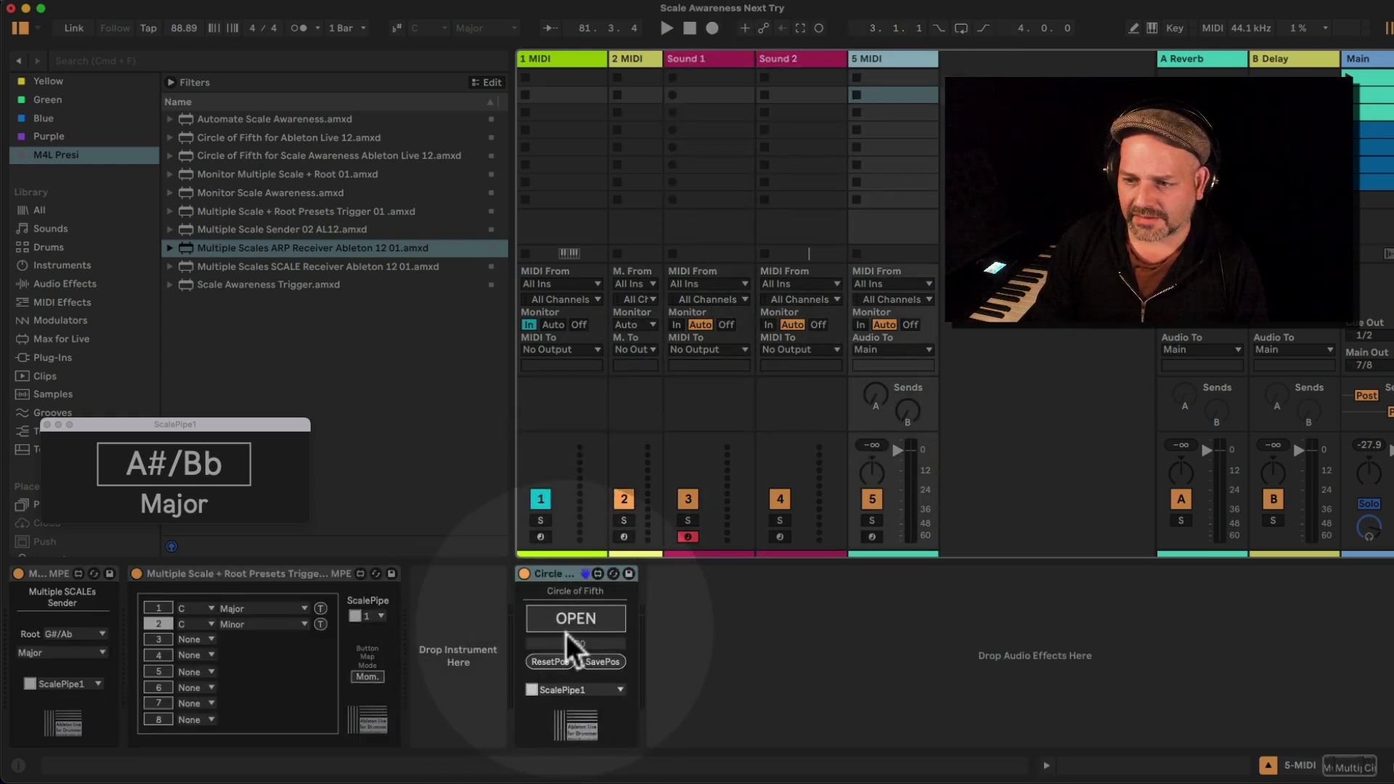
Duplicate the Monitor Scale + Root device on the 2 MIDI track and stack the two monitor windows.
left_click(638, 60)
left_click(199, 578)
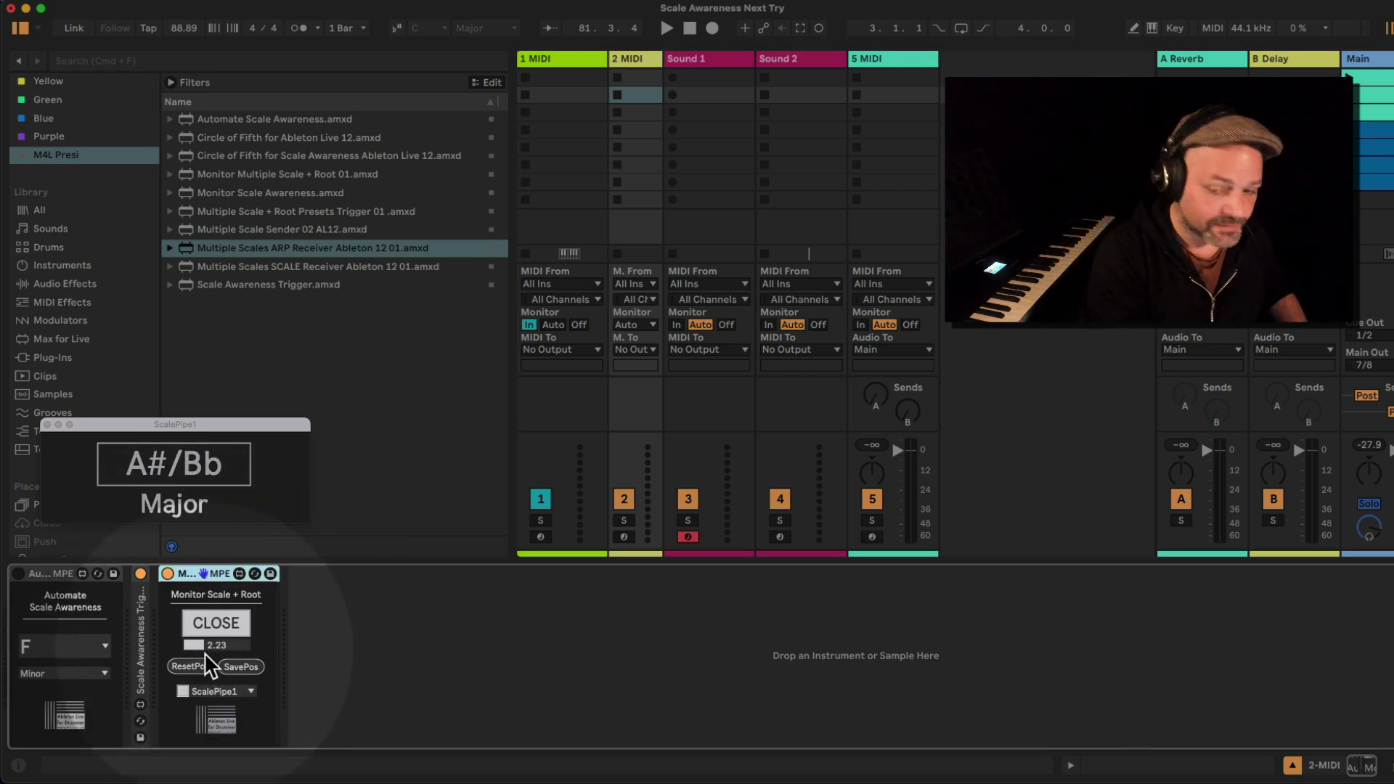
key("super+d")
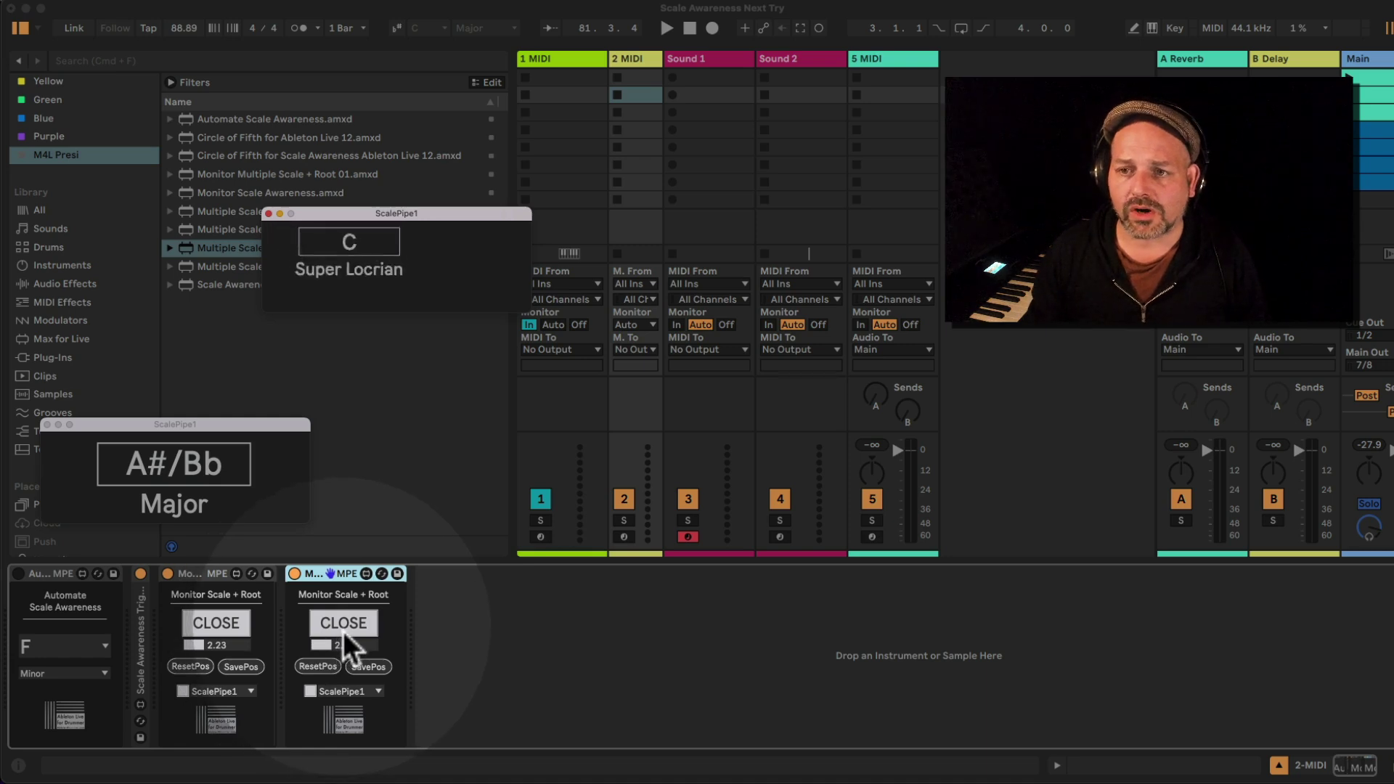
left_click(343, 629)
left_click(349, 626)
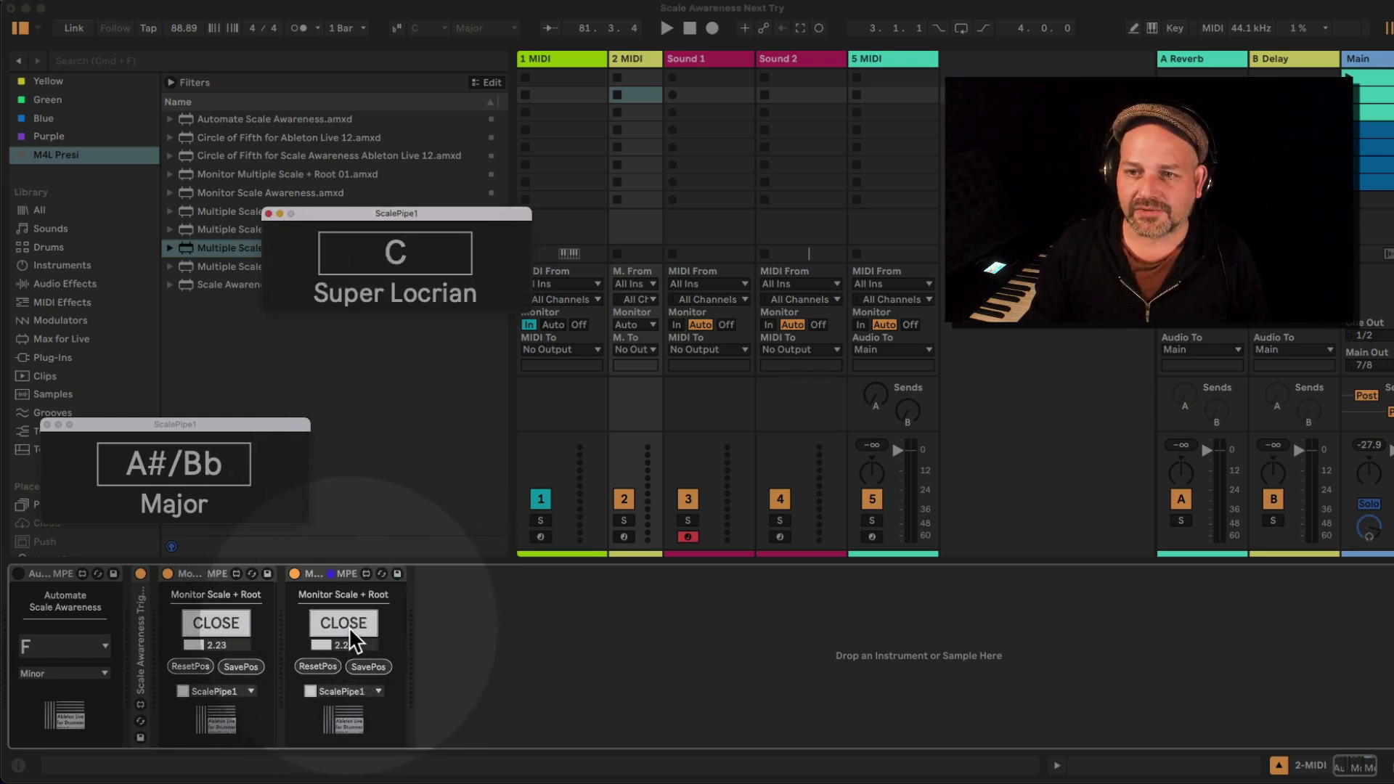
left_click_drag(382, 220, 251, 281)
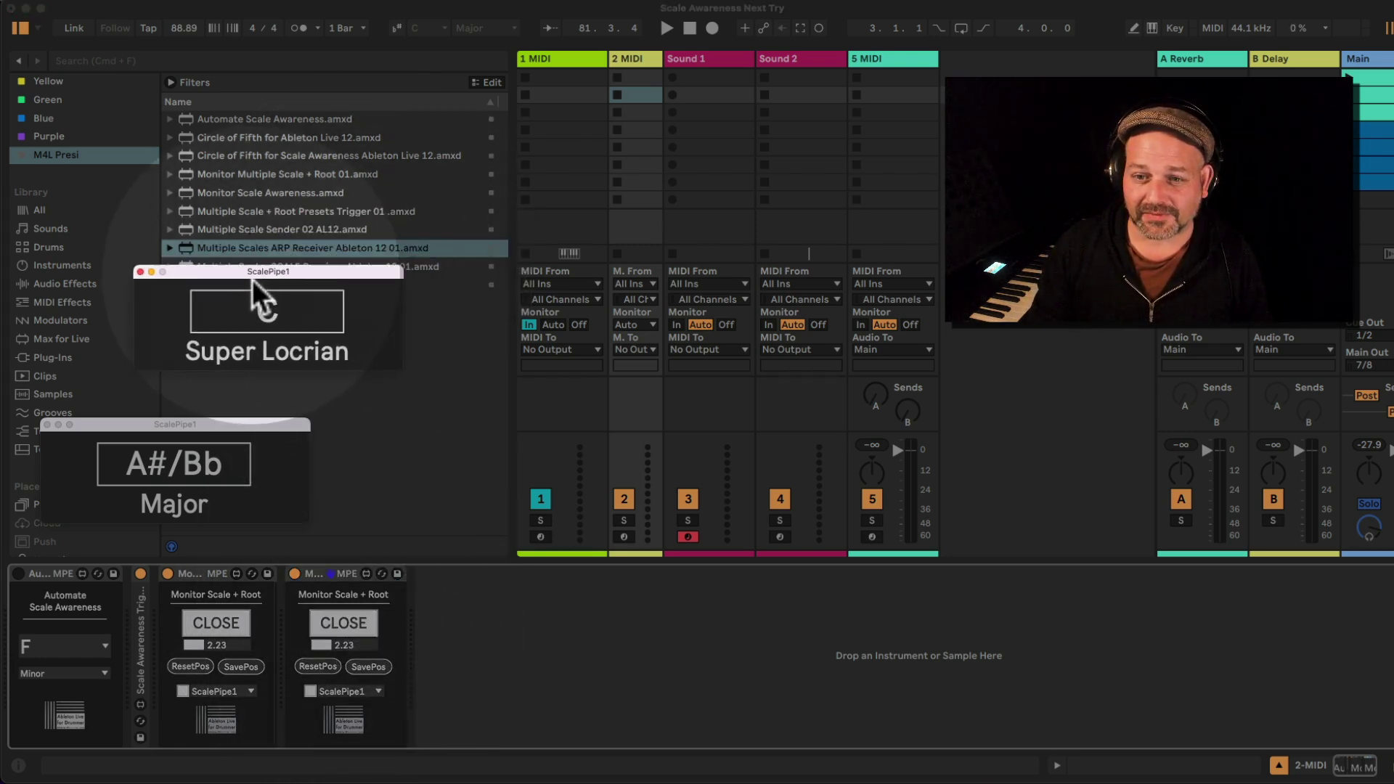
left_click_drag(223, 425, 312, 388)
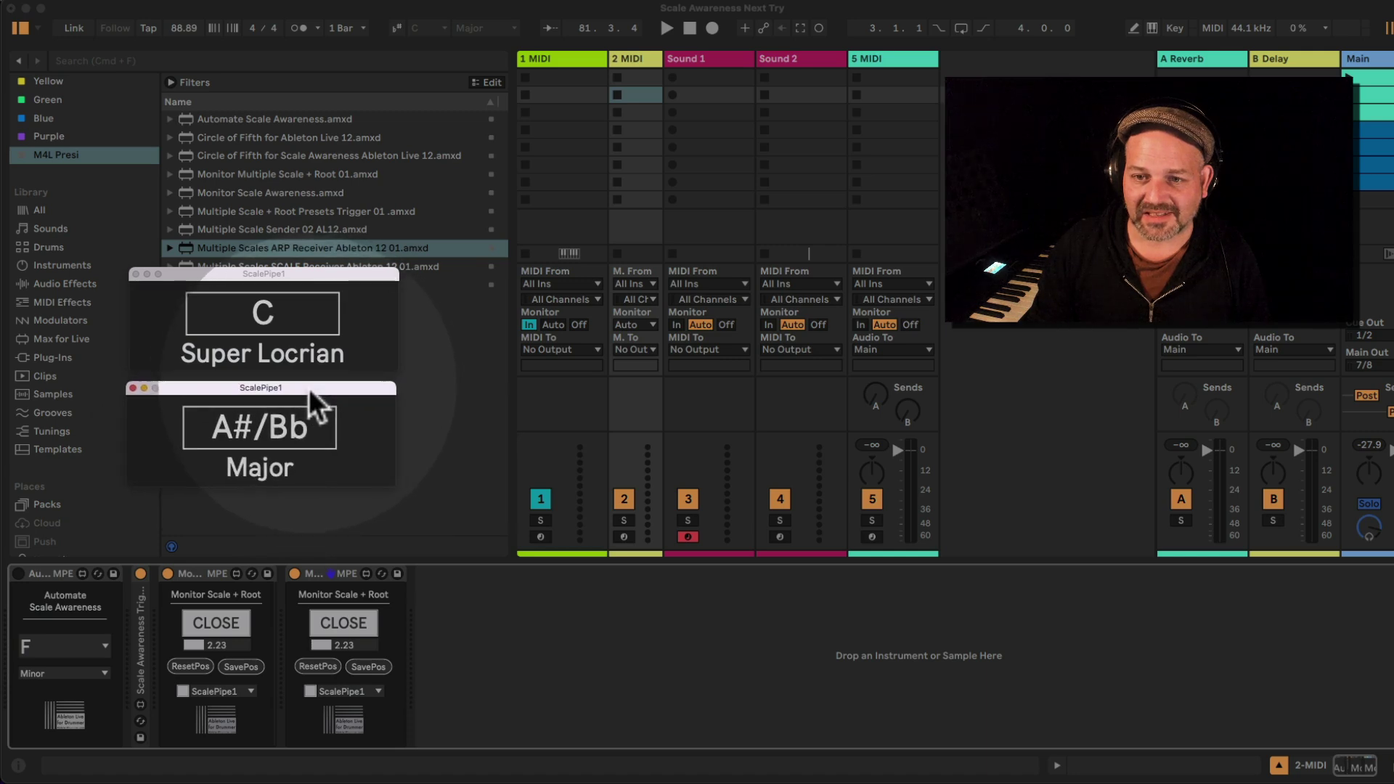
Set the duplicate monitor's window size to 2.23, then delete the duplicate device from the 2 MIDI track.
left_click(359, 630)
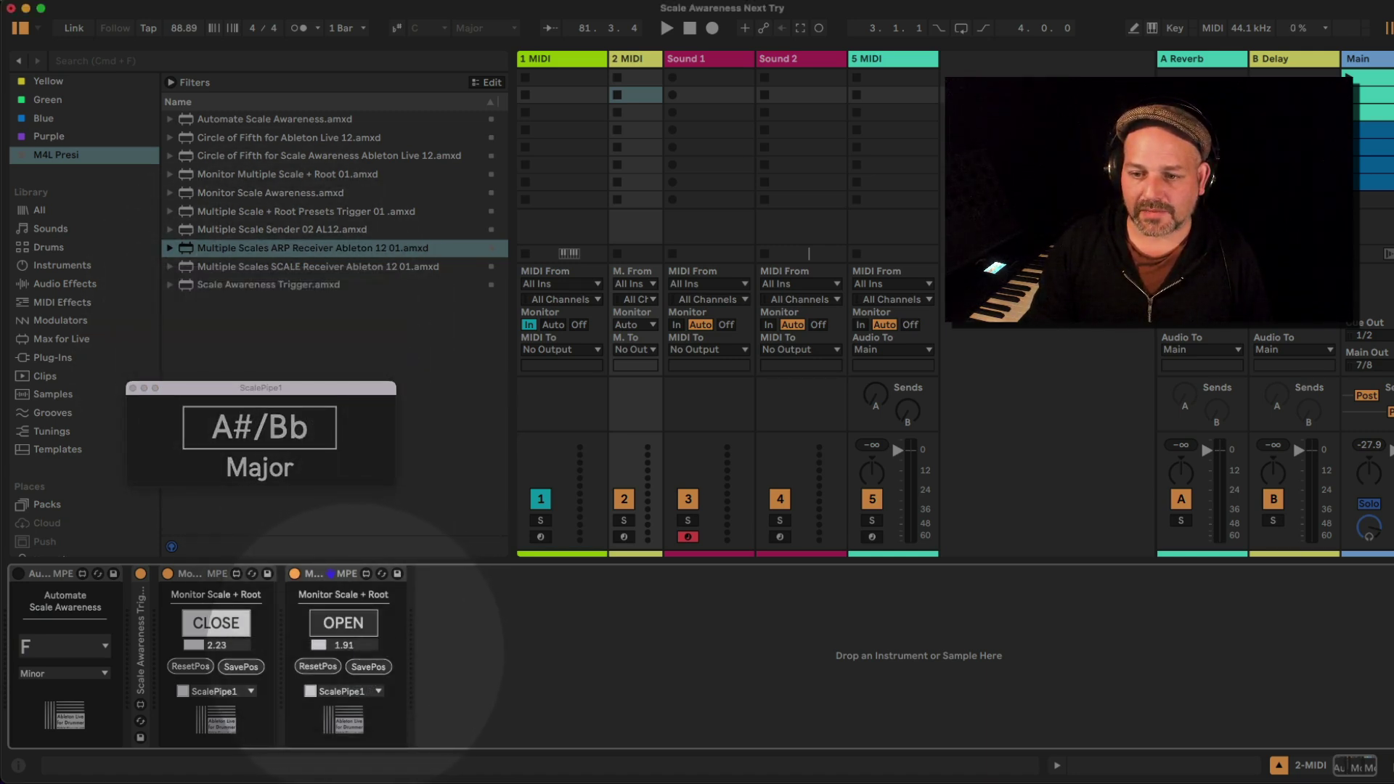
left_click(356, 631)
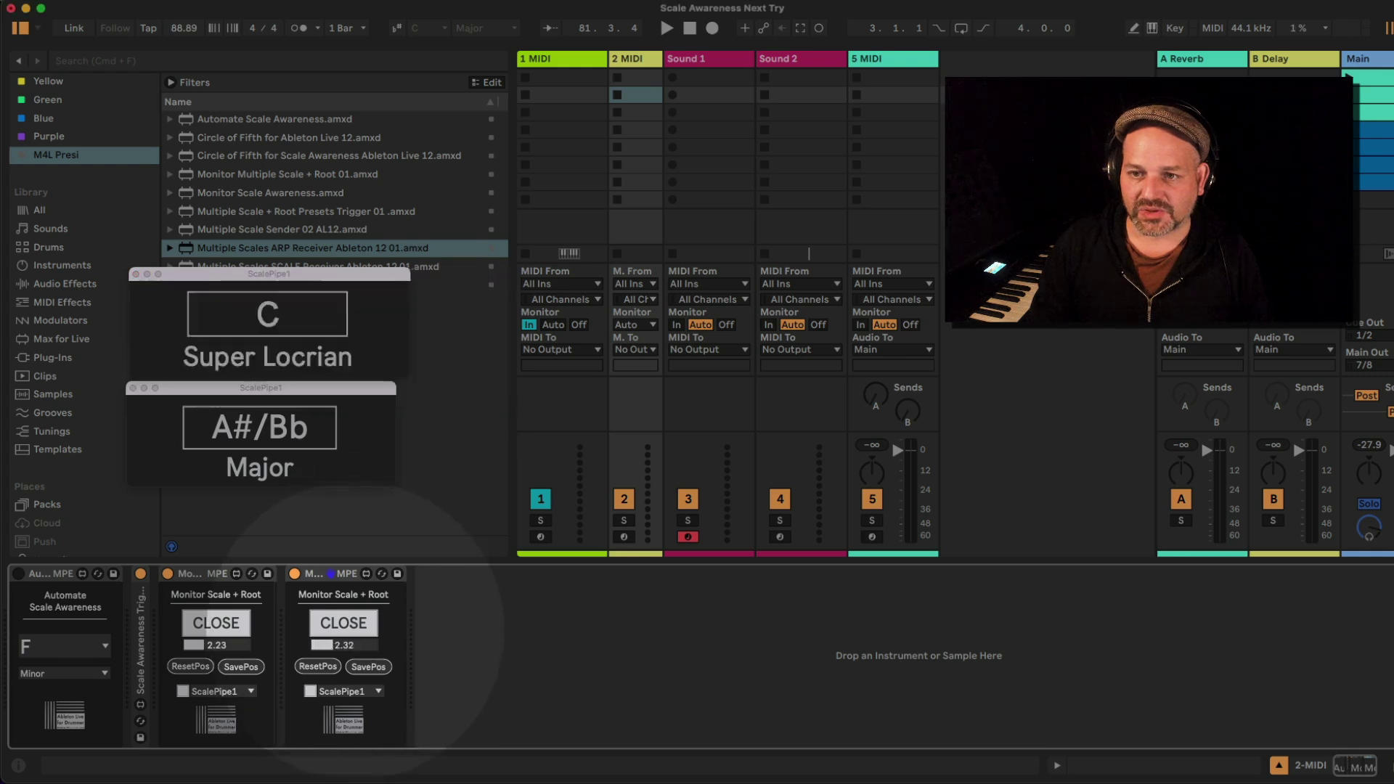
mouse_move(343, 645)
left_mouse_down()
mouse_move(363, 649)
mouse_move(356, 658)
mouse_move(355, 643)
left_mouse_up()
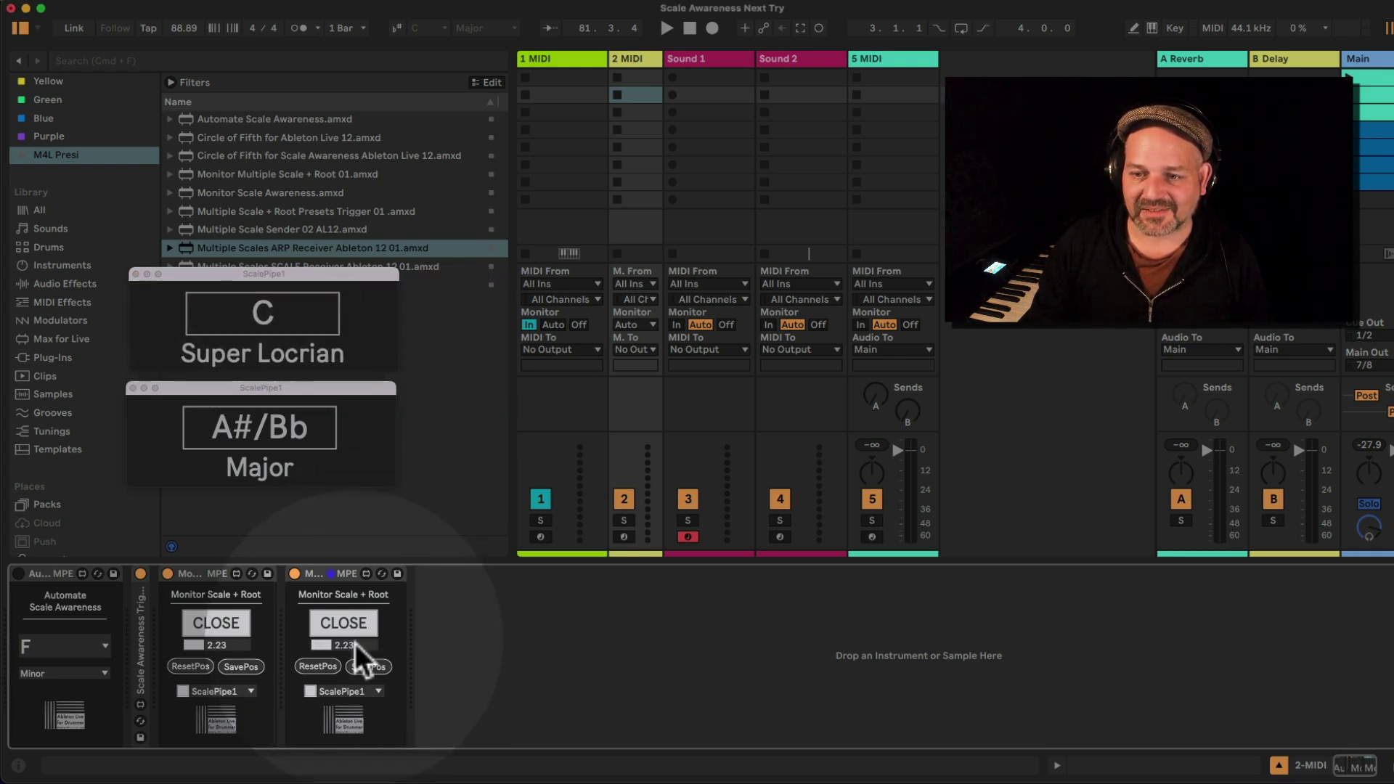
left_click_drag(330, 277, 329, 280)
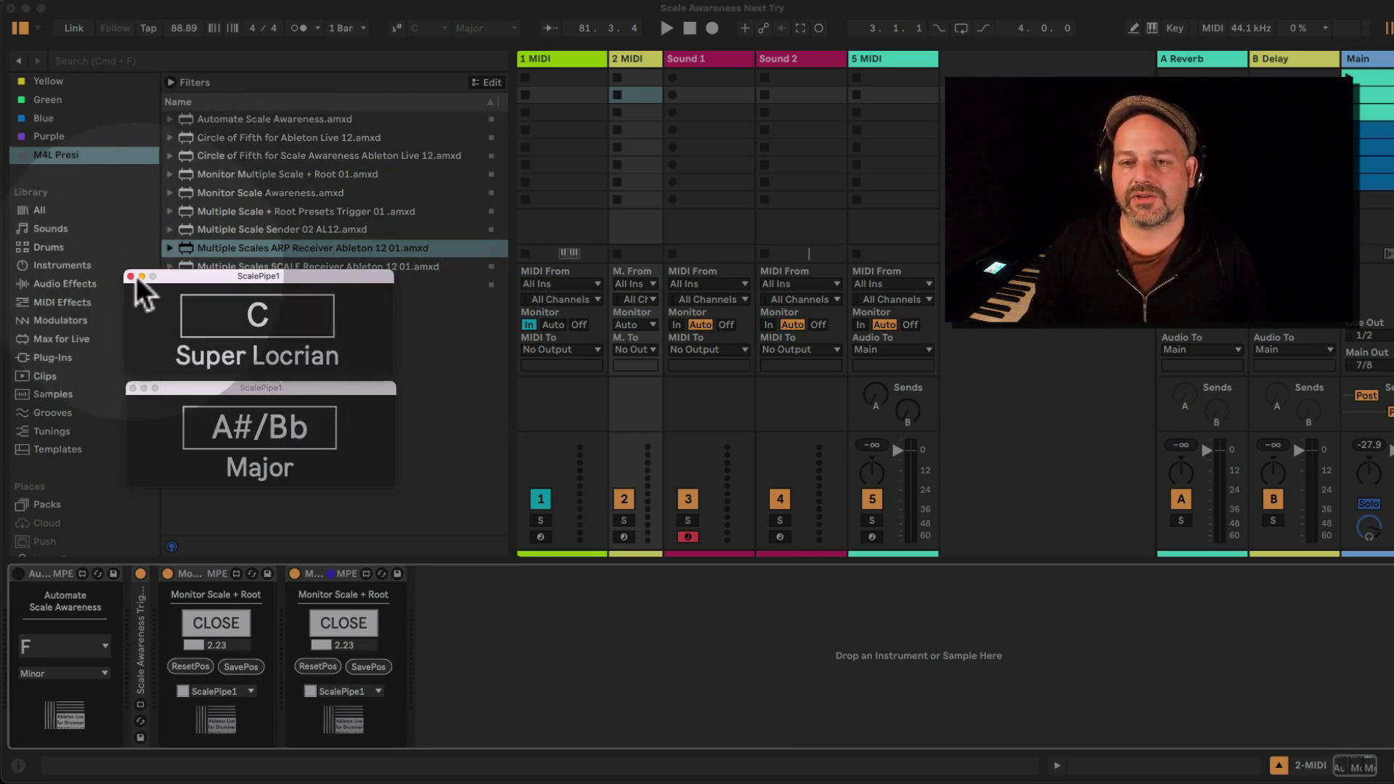
left_click(316, 579)
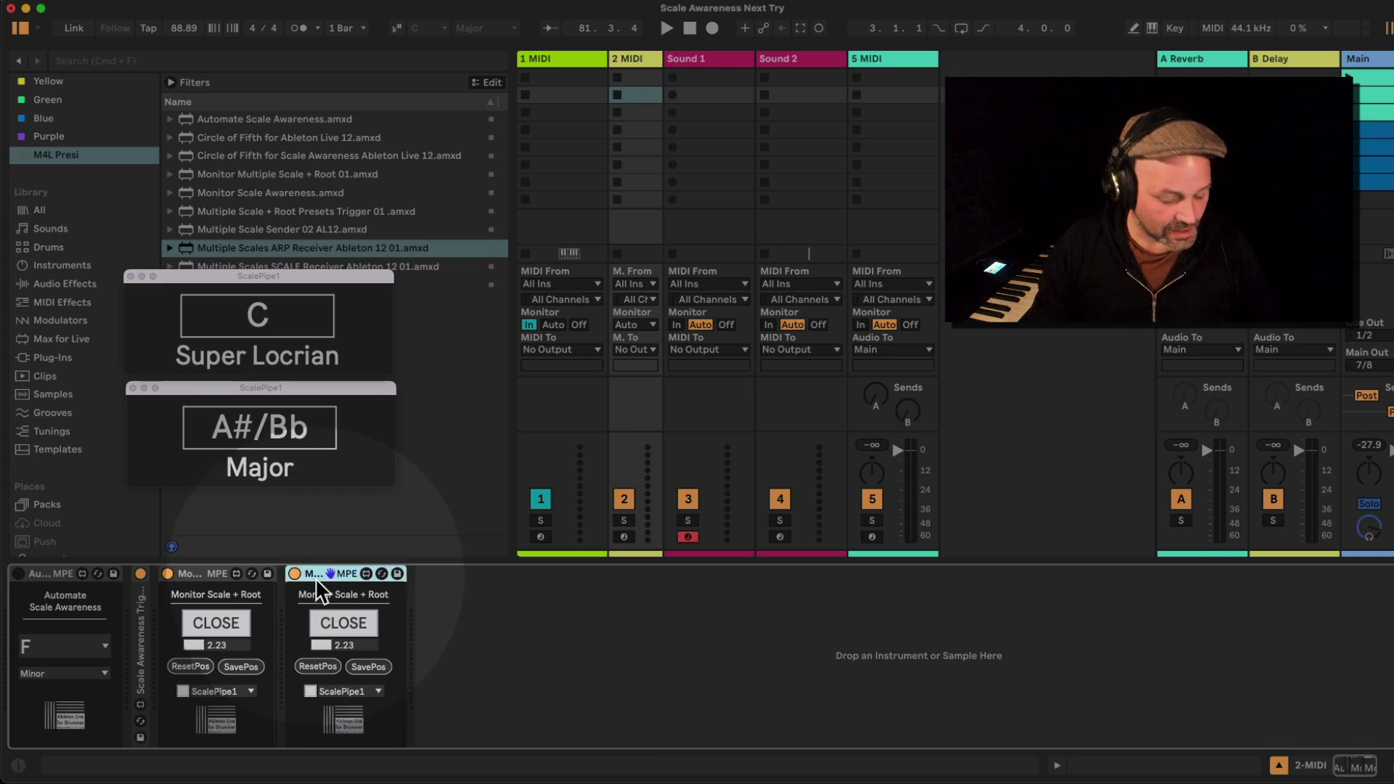
key("Delete")
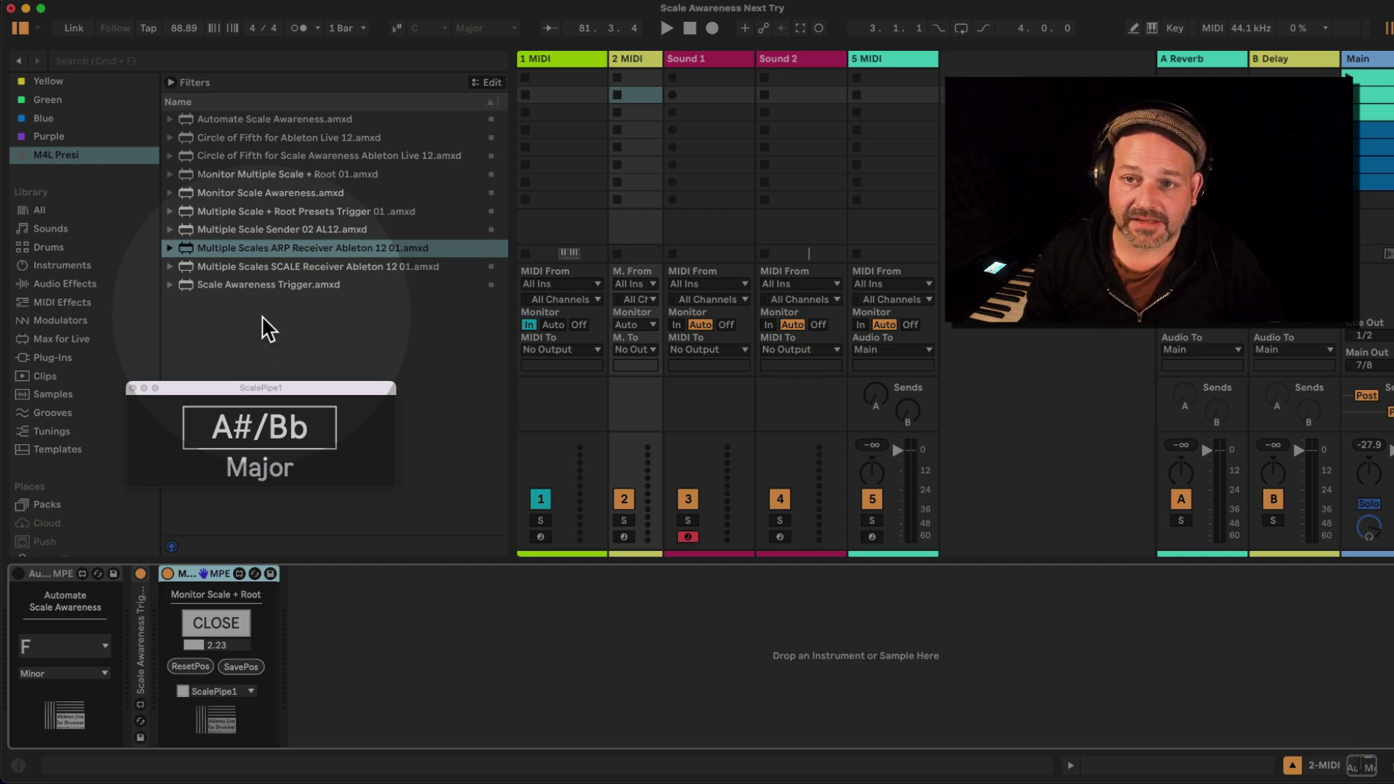
Add Monitor Multiple Scale + Root 01.amxd after the existing monitor on the 2 MIDI track and open its window.
left_click(264, 175)
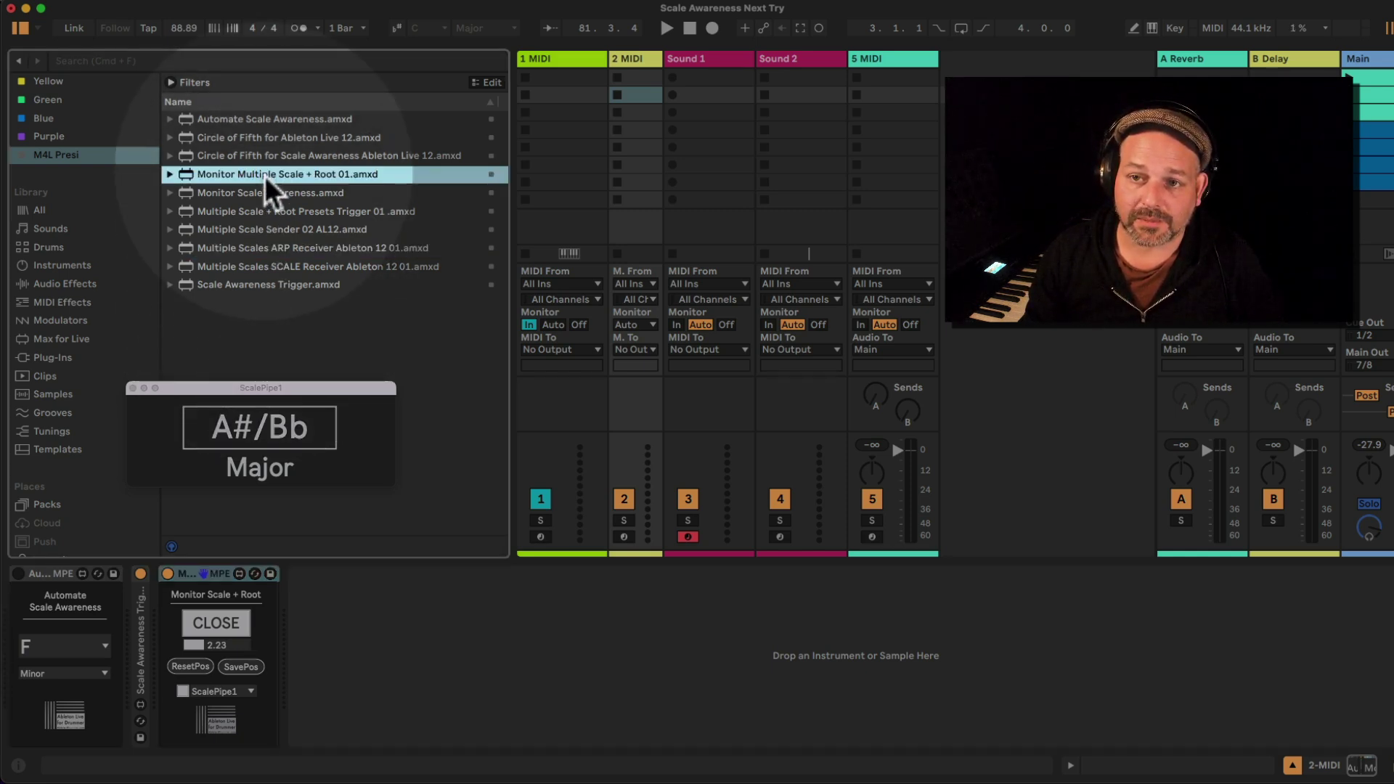
left_click_drag(264, 173, 402, 633)
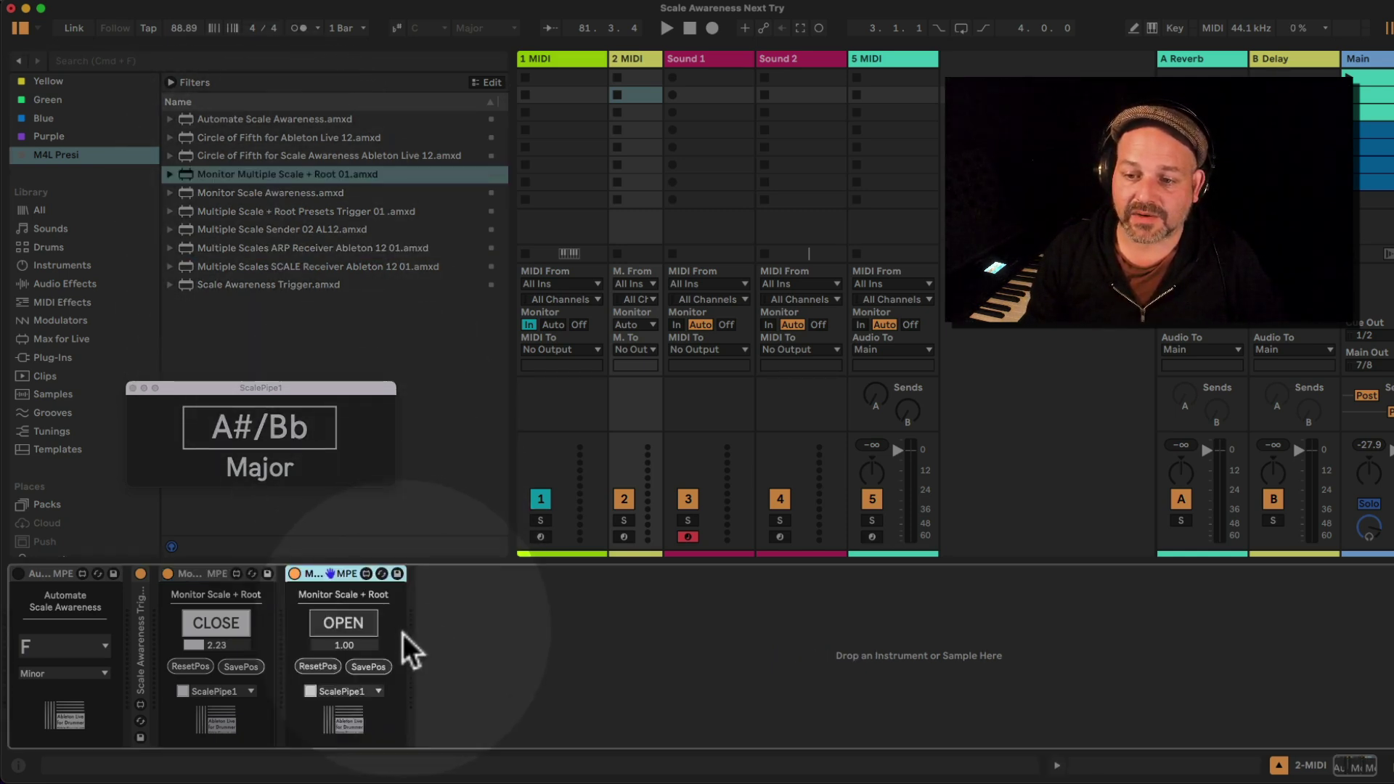
left_click(343, 623)
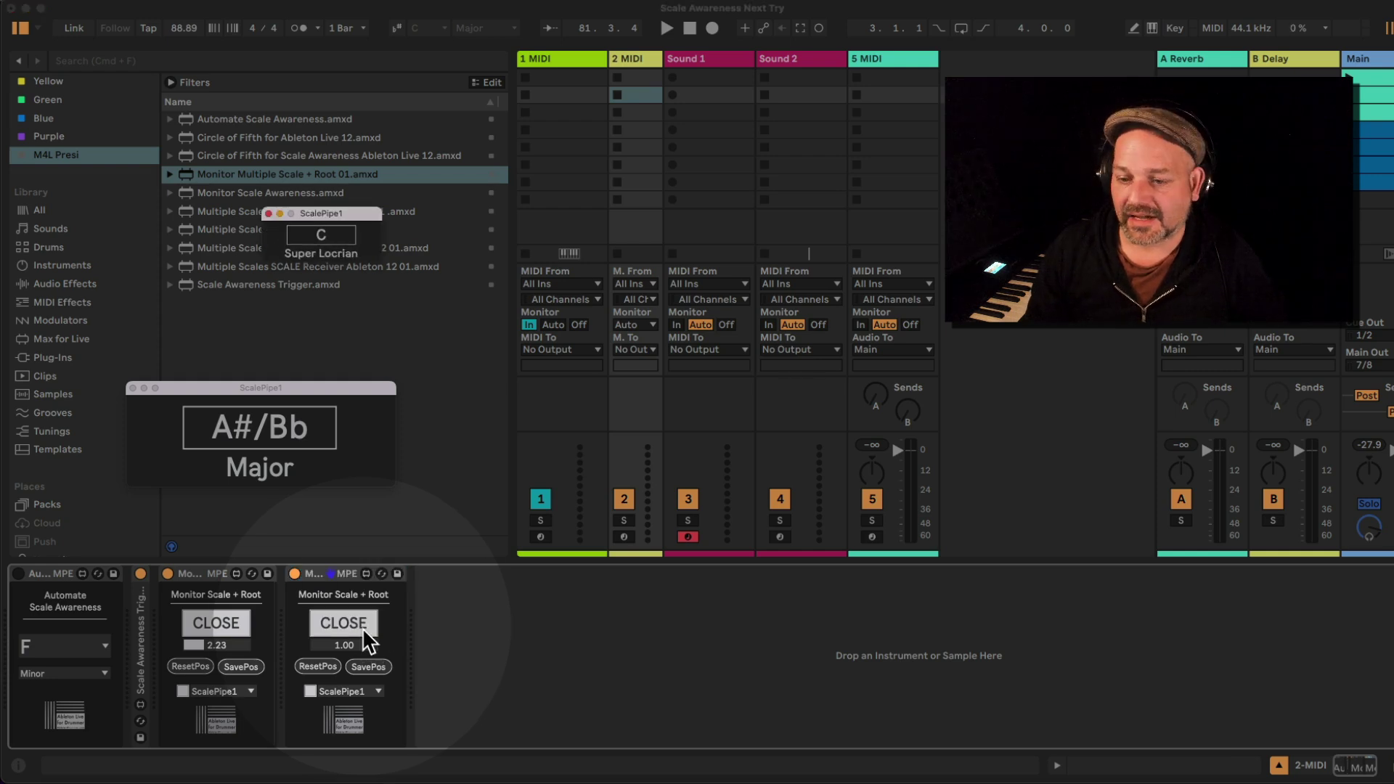
Set the new monitor's window size to 2.23 and stack the A#/Bb Major window directly above it.
left_click_drag(350, 647, 351, 614)
left_click_drag(430, 217, 306, 277)
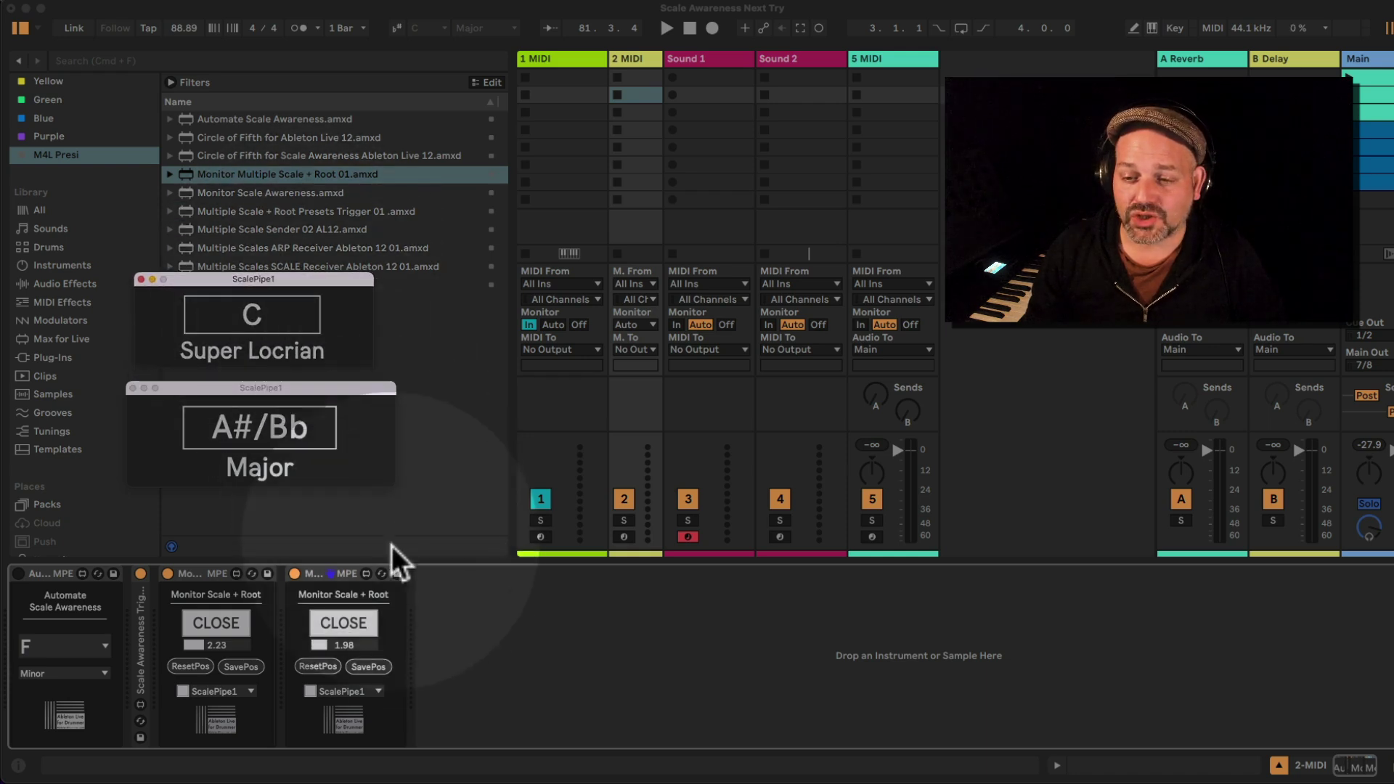
left_click_drag(354, 648, 355, 628)
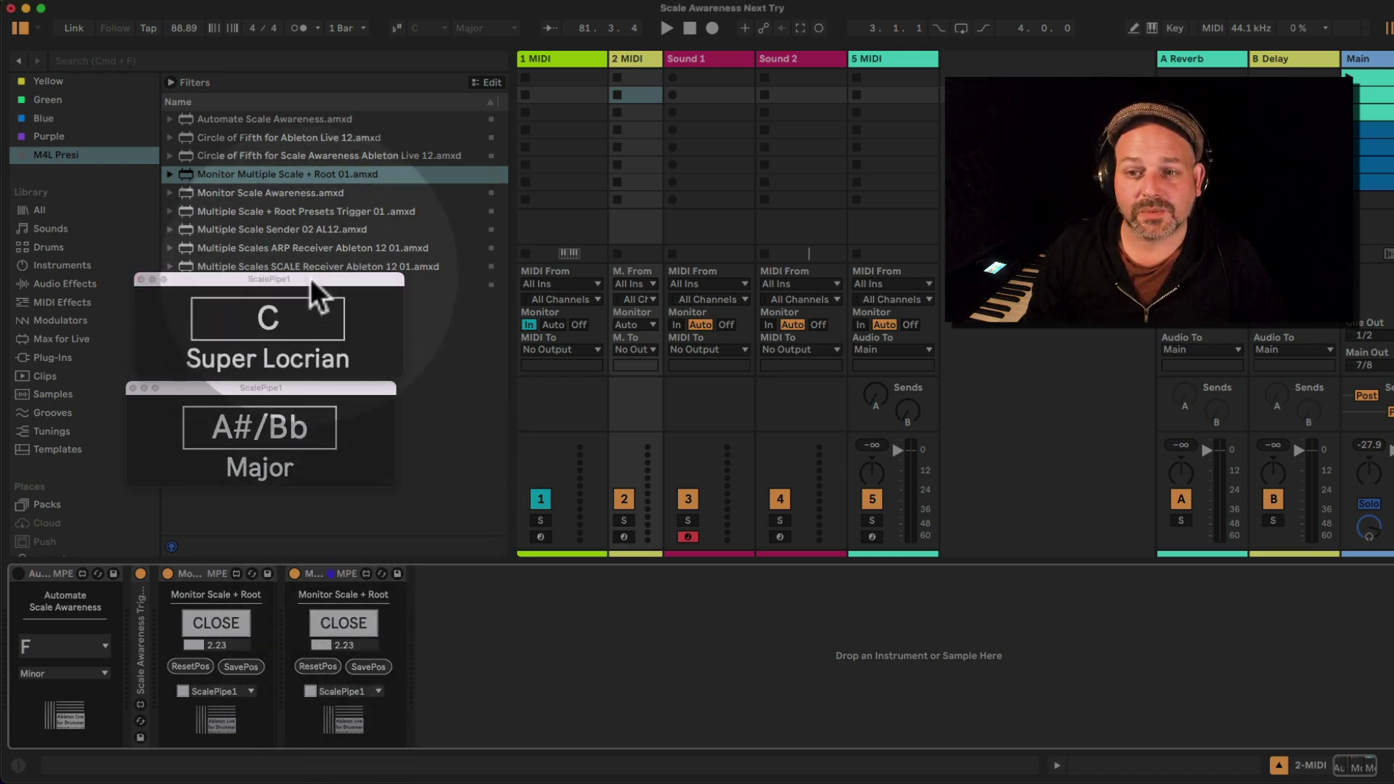
left_click_drag(311, 278, 300, 279)
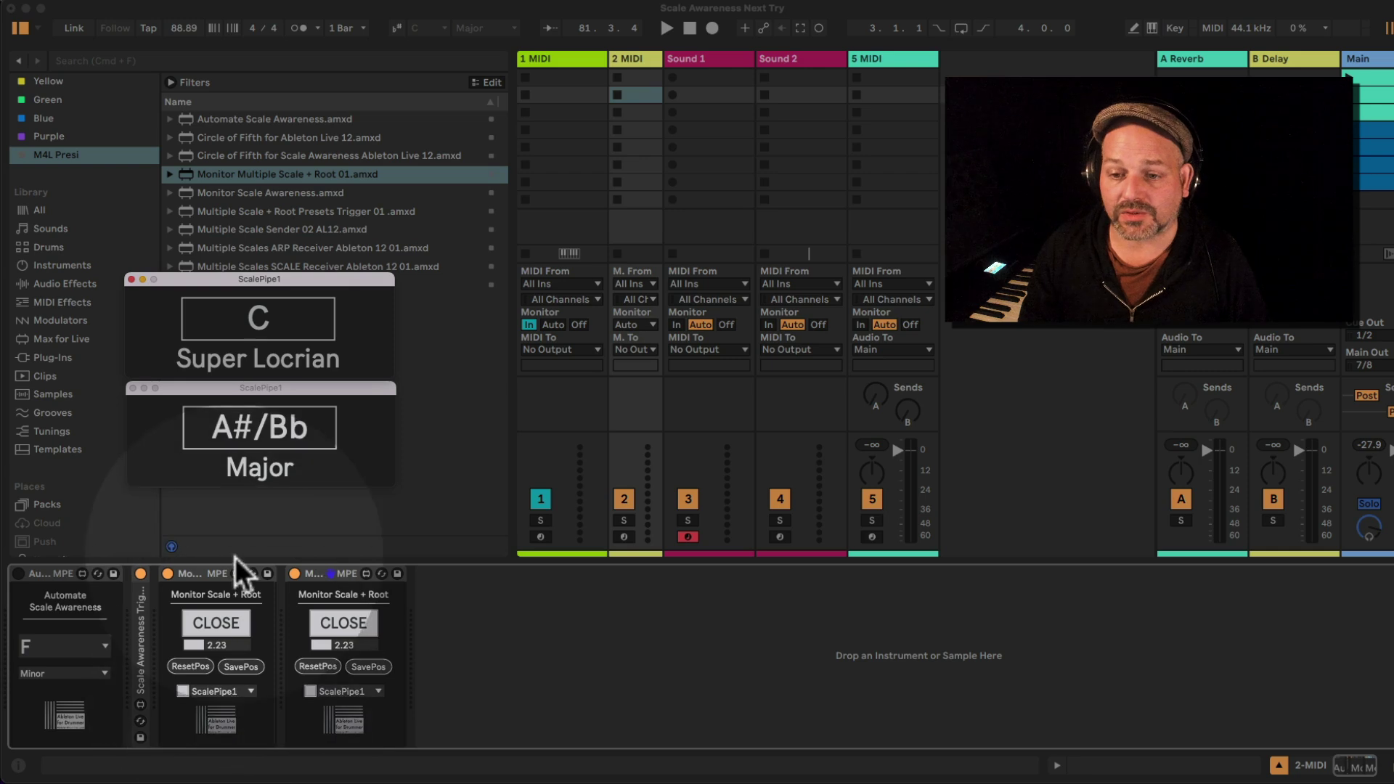
left_click(271, 391)
left_click_drag(272, 391, 270, 171)
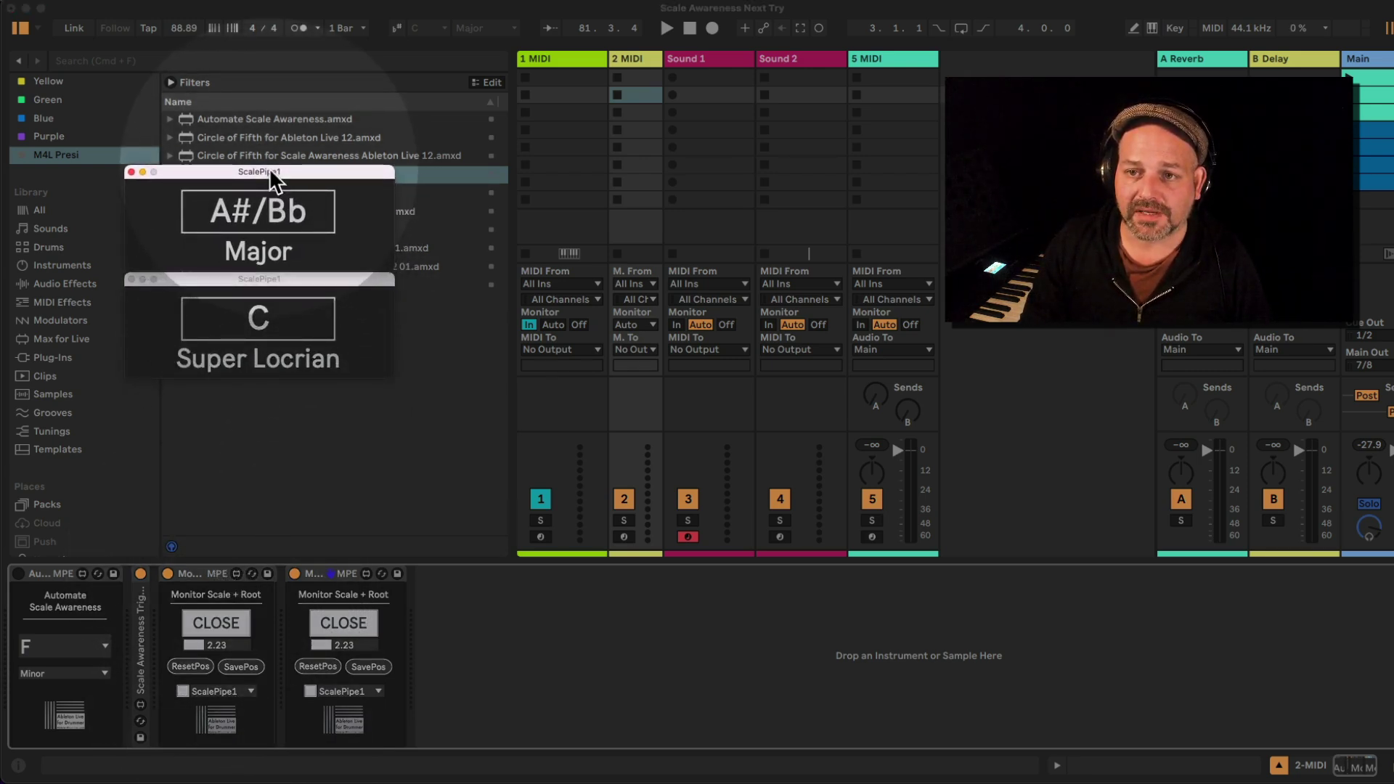
Assign the second Monitor Scale + Root device to ScalePipe2 and move its window slightly below the ScalePipe1 window.
left_click(232, 691)
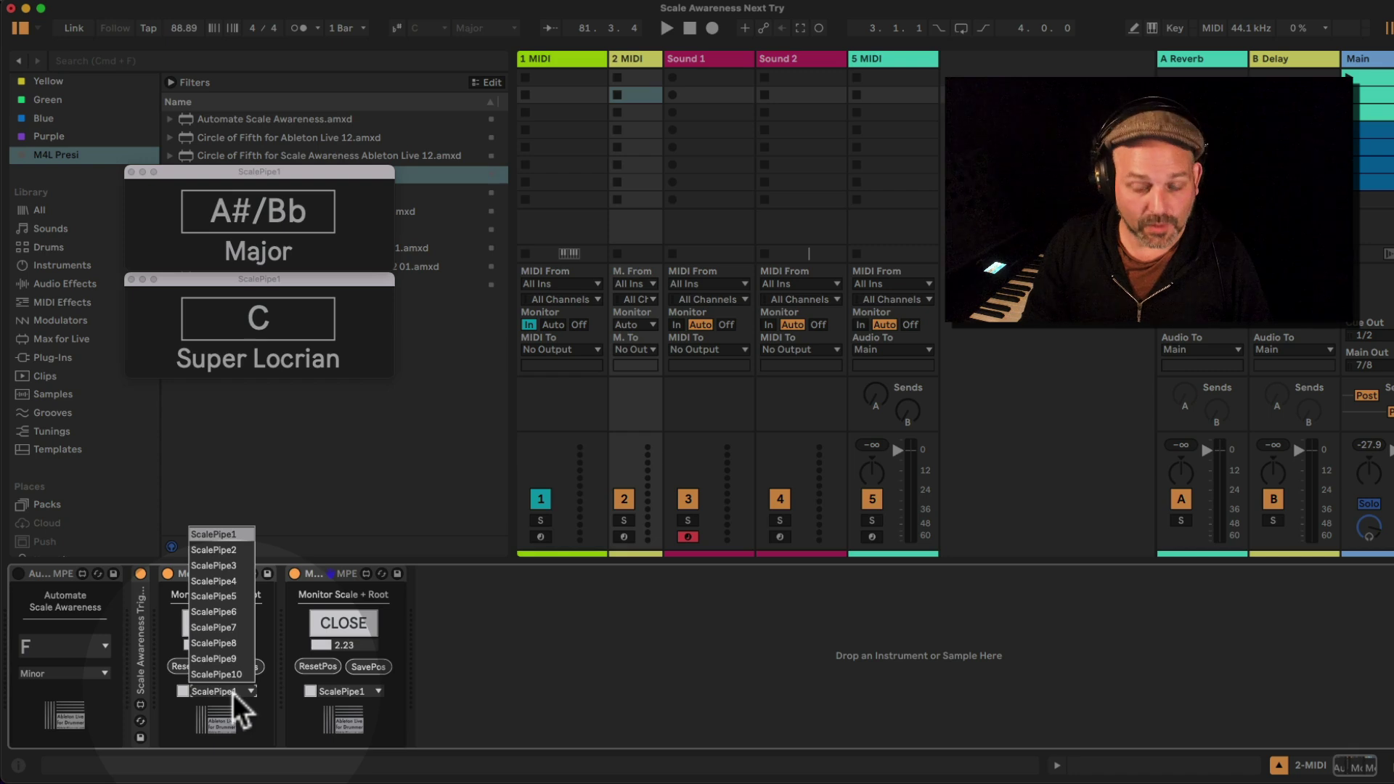
left_click(232, 691)
left_click(346, 690)
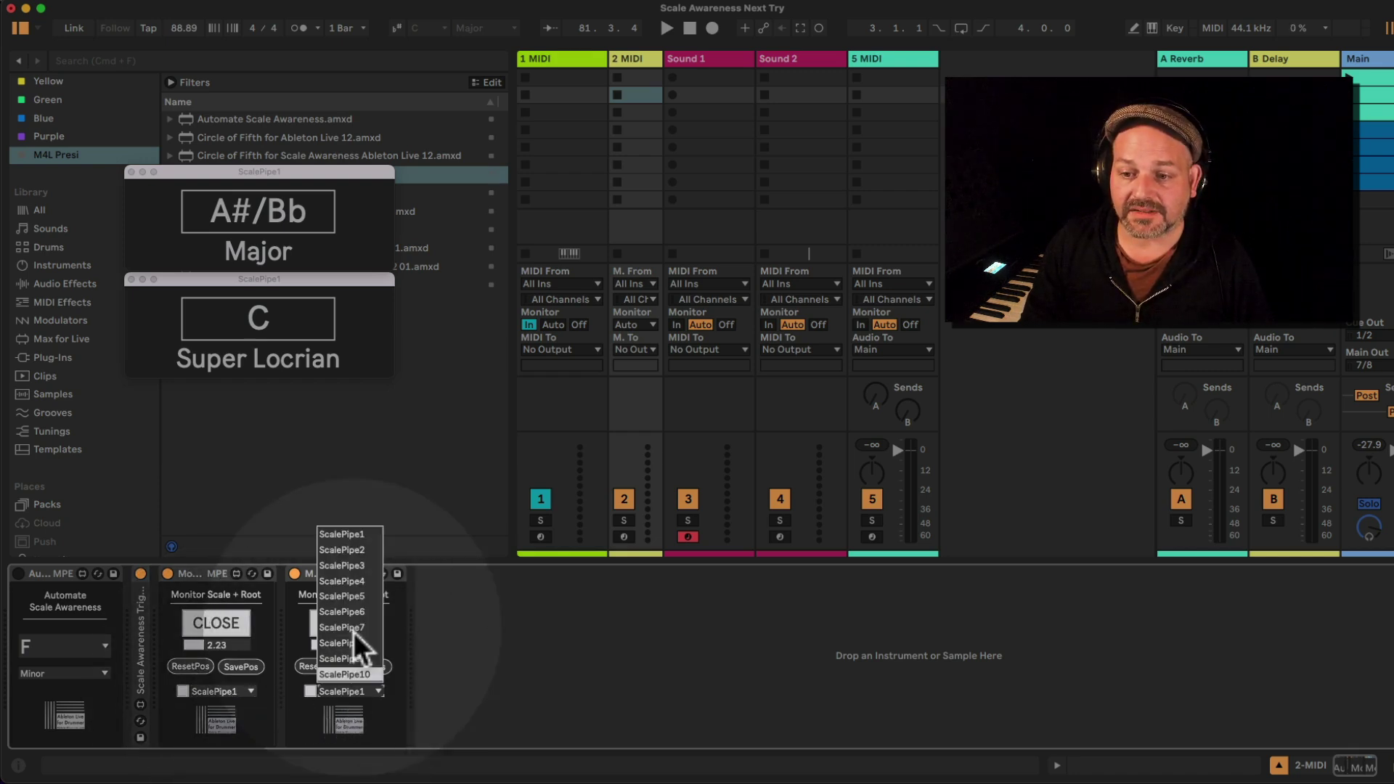
left_click(348, 550)
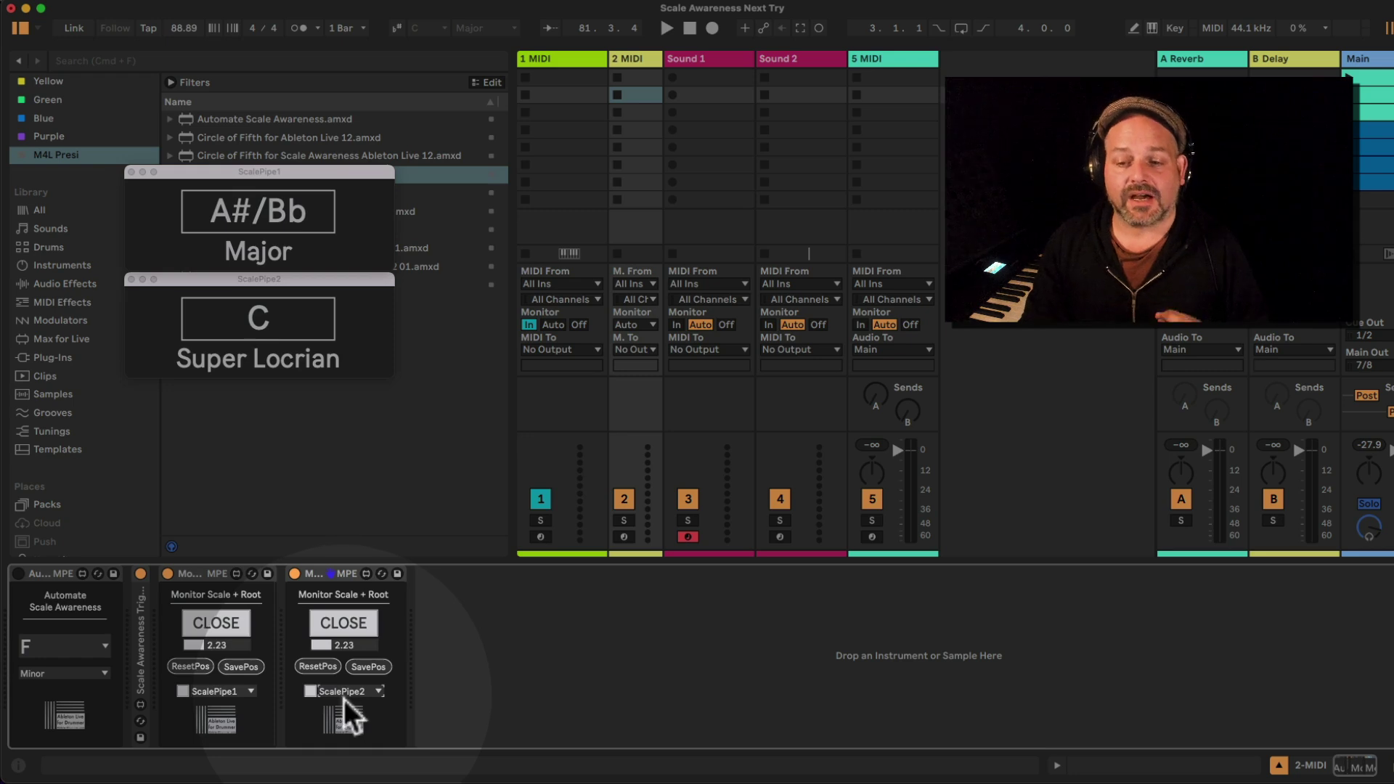
left_click_drag(273, 282, 274, 290)
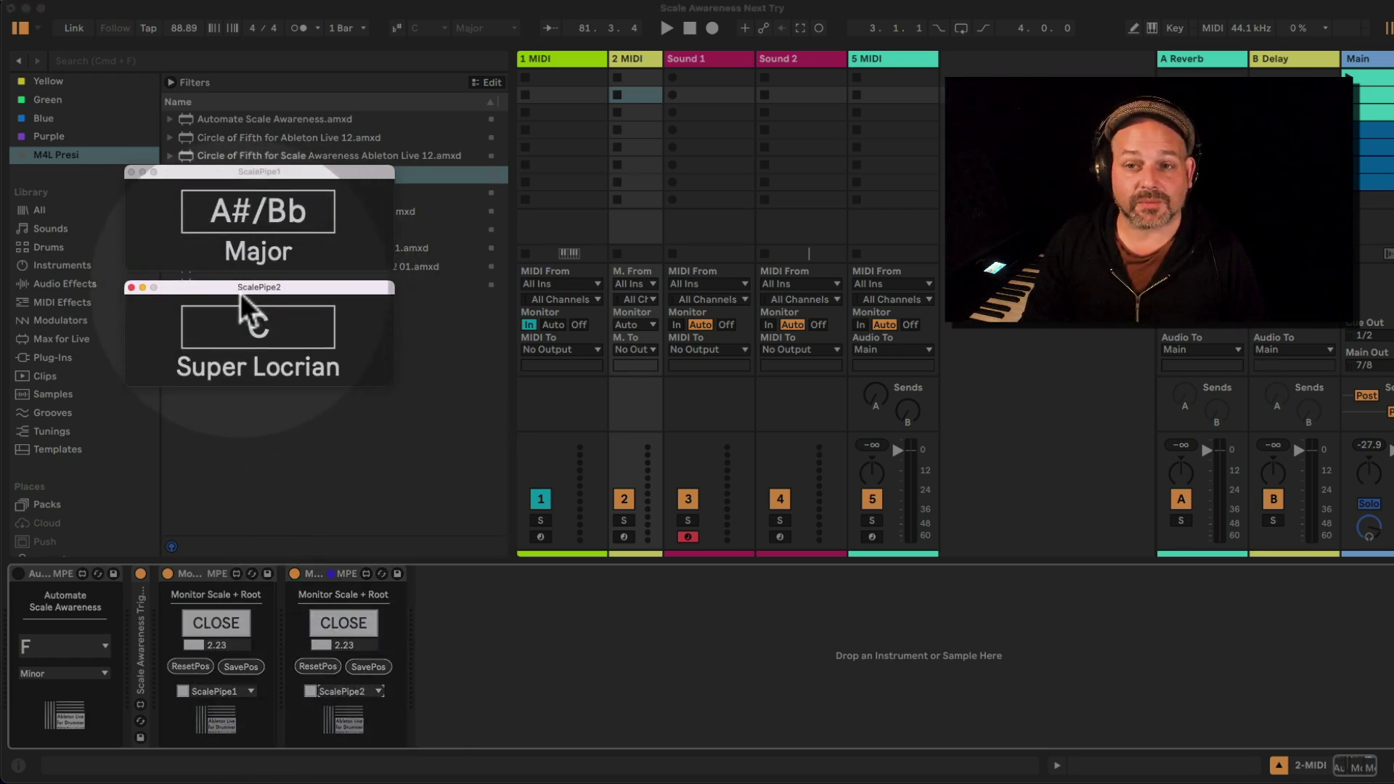
Delete the Scale Awareness Trigger and Automate Scale Awareness devices from the 2 MIDI track, keeping both monitor devices.
left_click(260, 170)
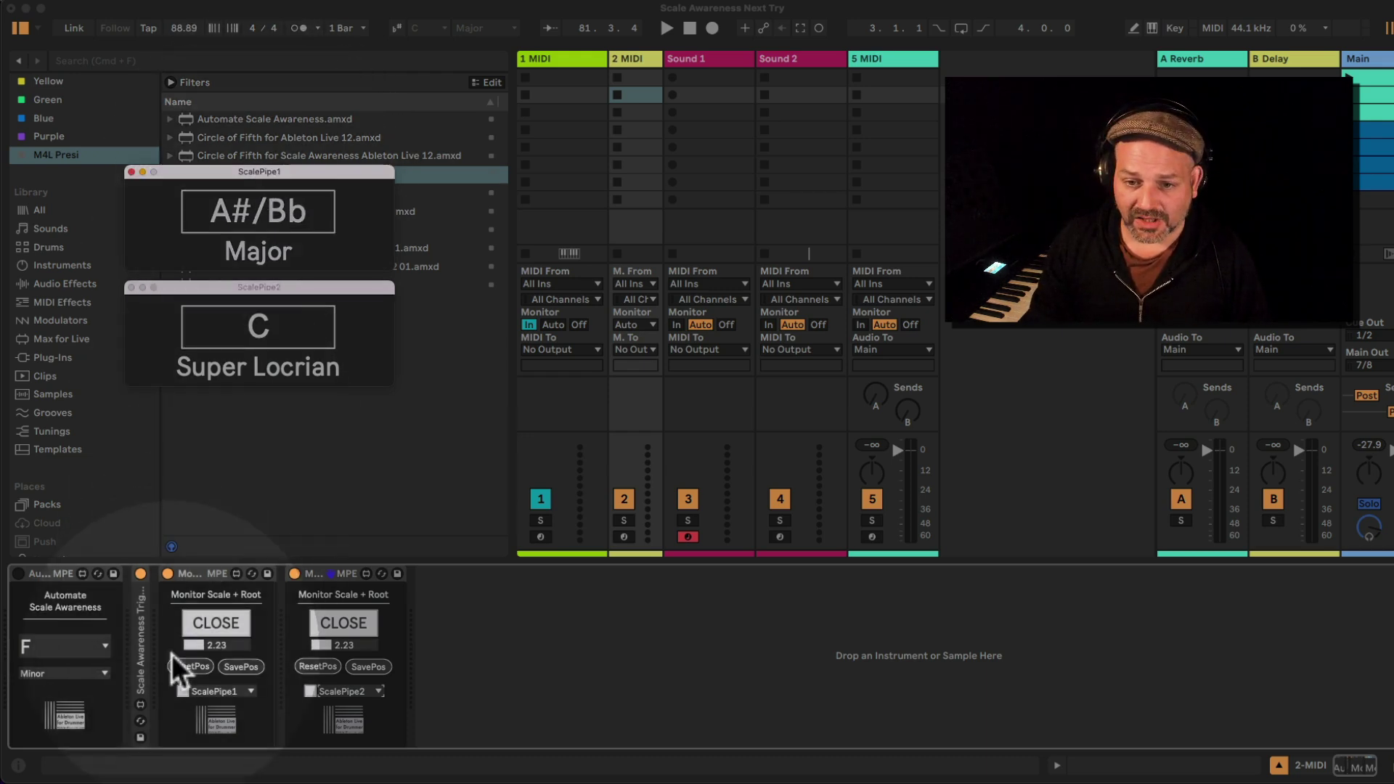
left_click(141, 669)
double_click(141, 668)
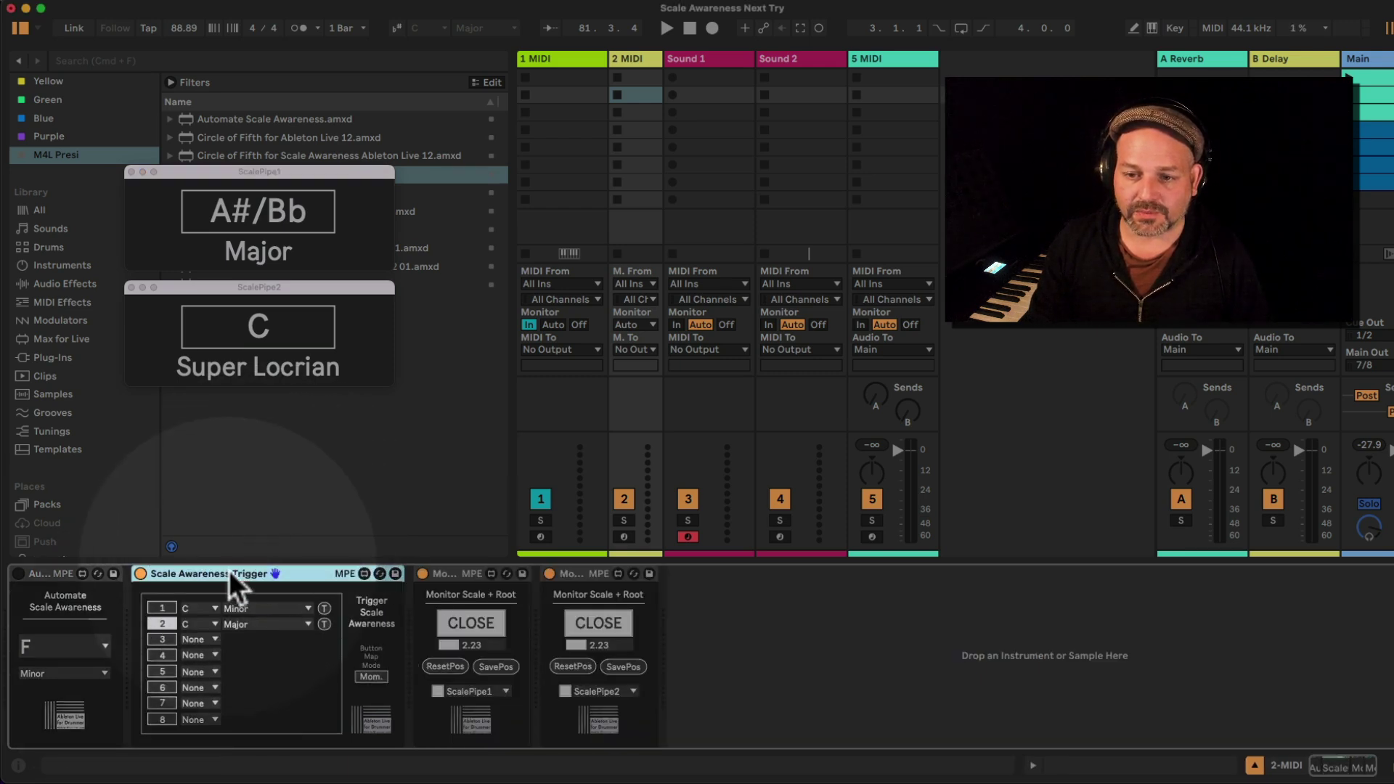
key("Delete")
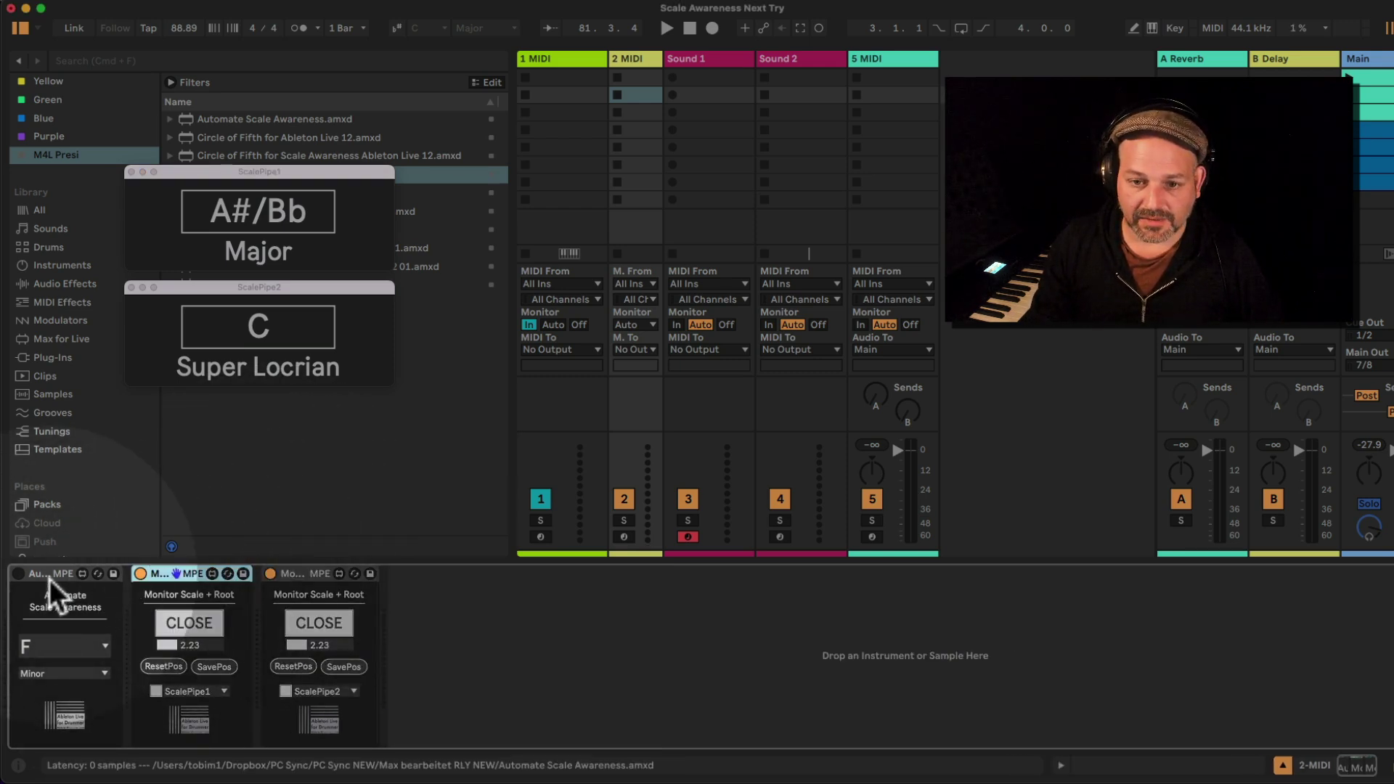
left_click(60, 646)
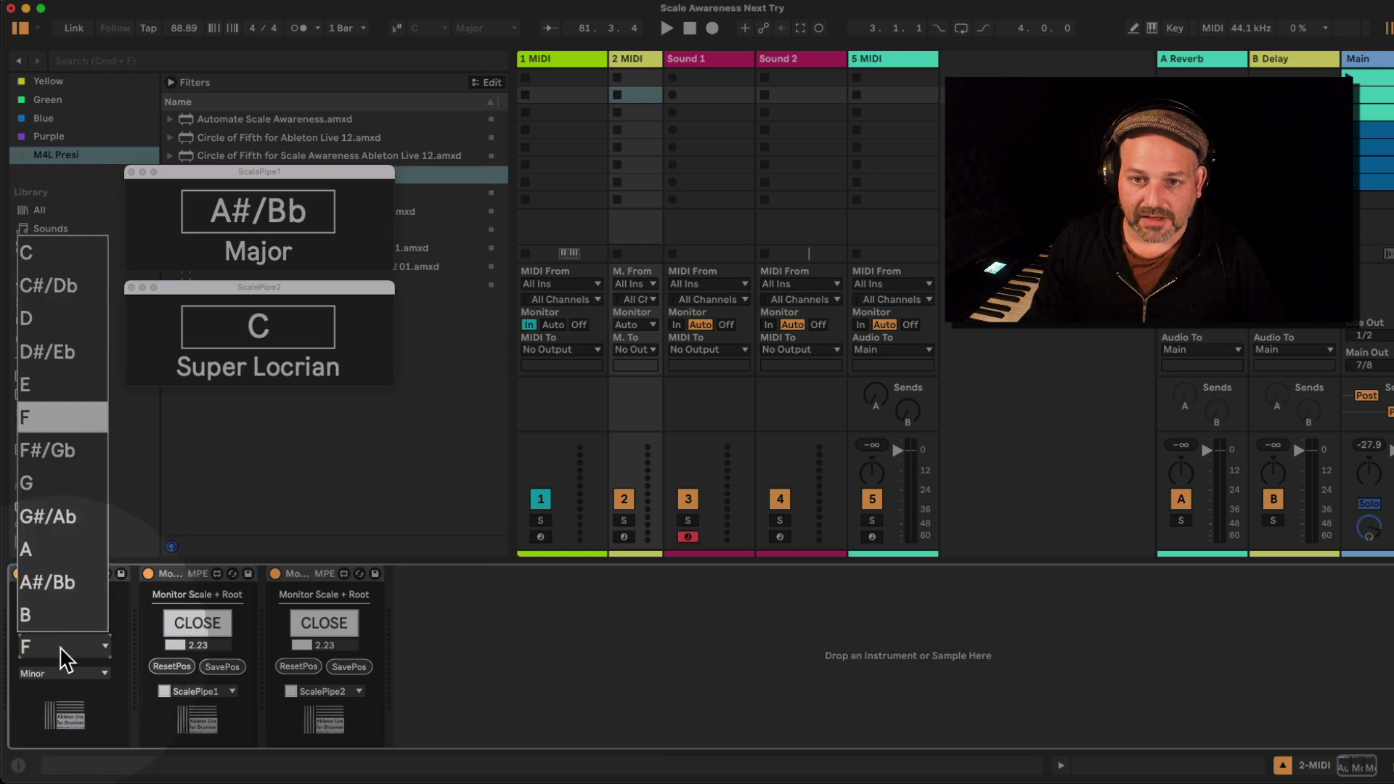
left_click(60, 646)
left_click(49, 579)
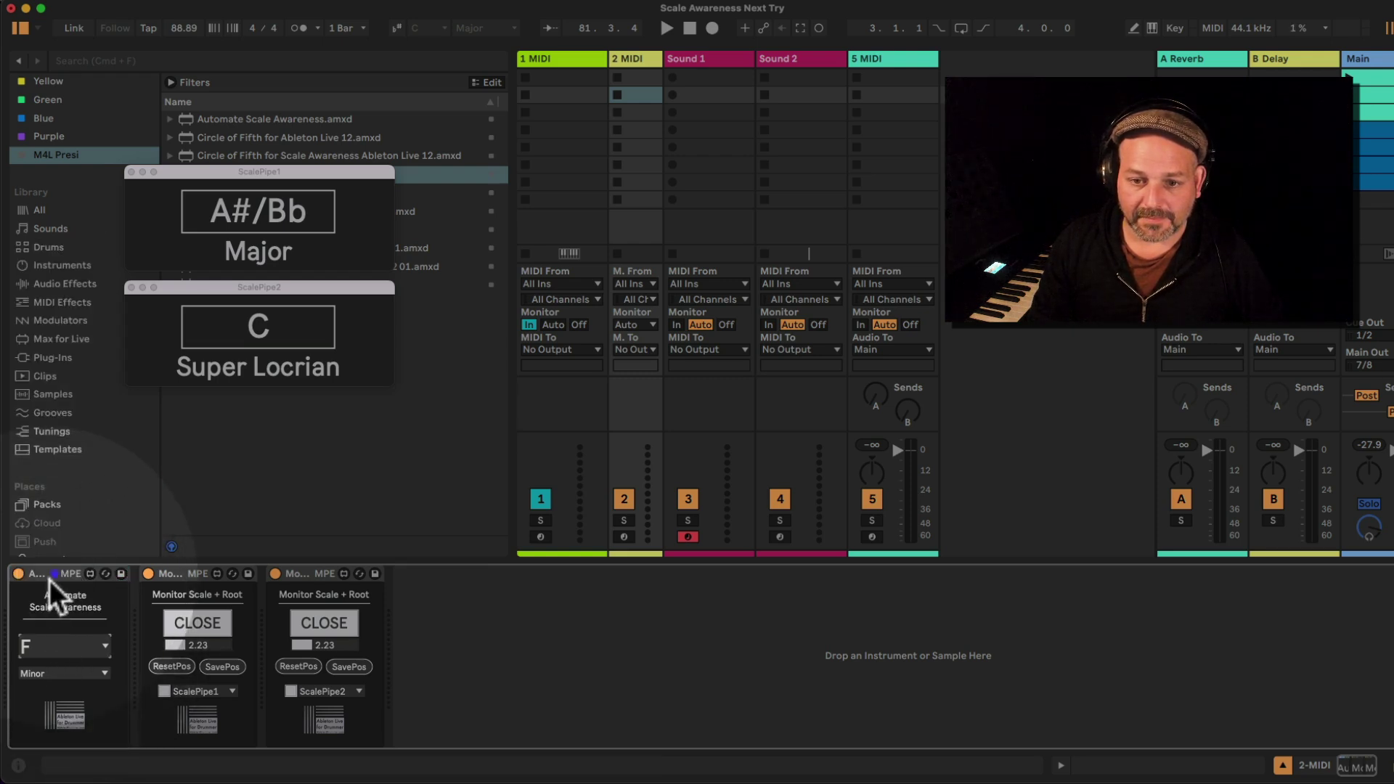
key("Delete")
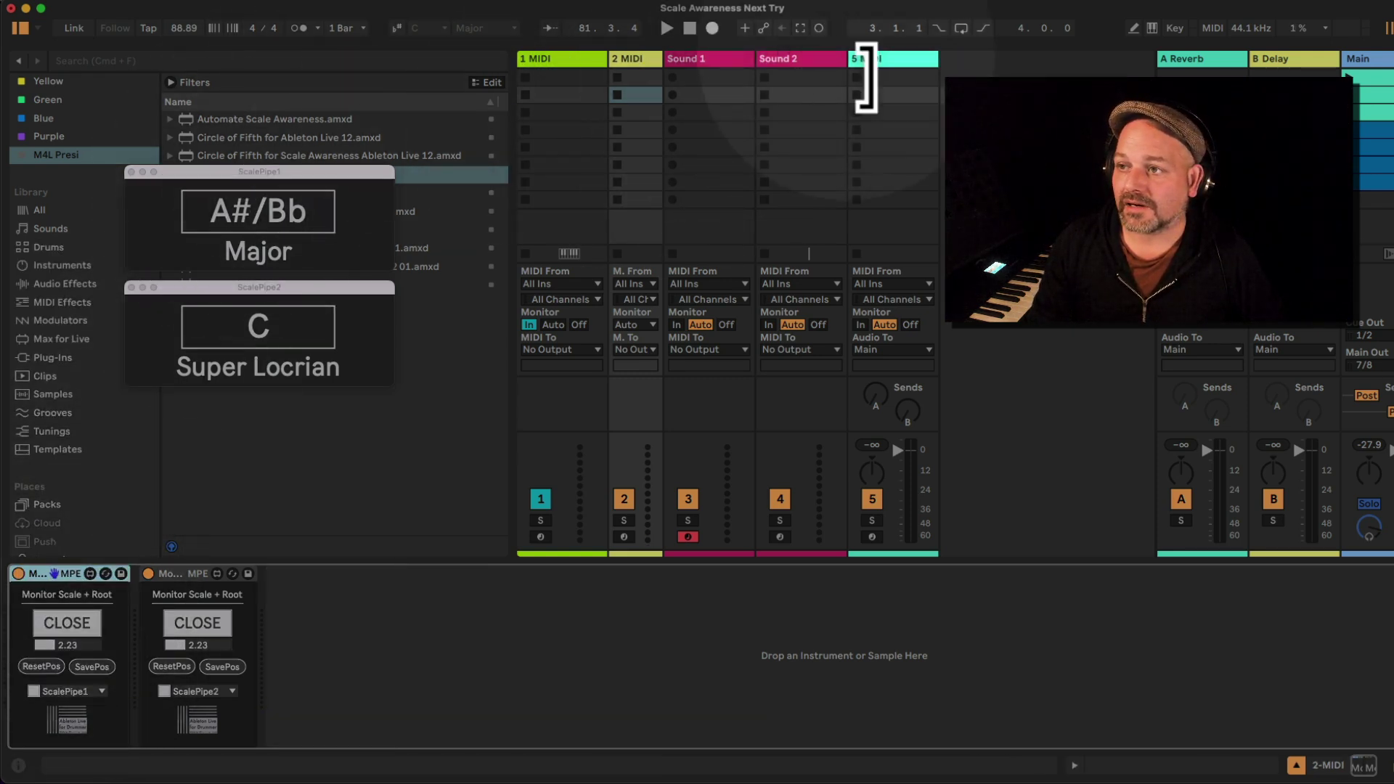
Uncover the device list and add Multiple Scale Sender 02 AL12.amxd in front of each of the two monitors on the 2 MIDI track.
left_click(290, 159)
left_click_drag(285, 172, 283, 373)
left_click_drag(262, 292, 258, 381)
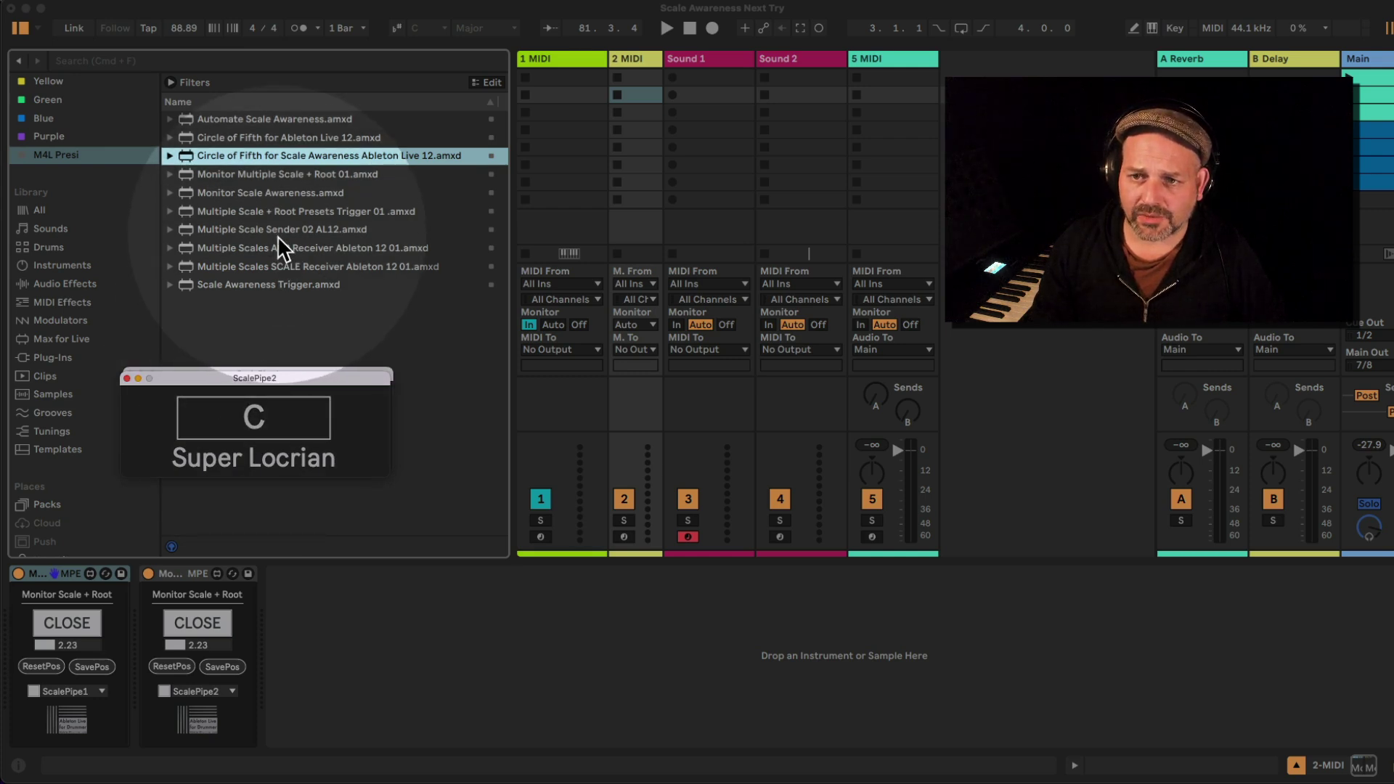
left_click_drag(278, 231, 140, 604)
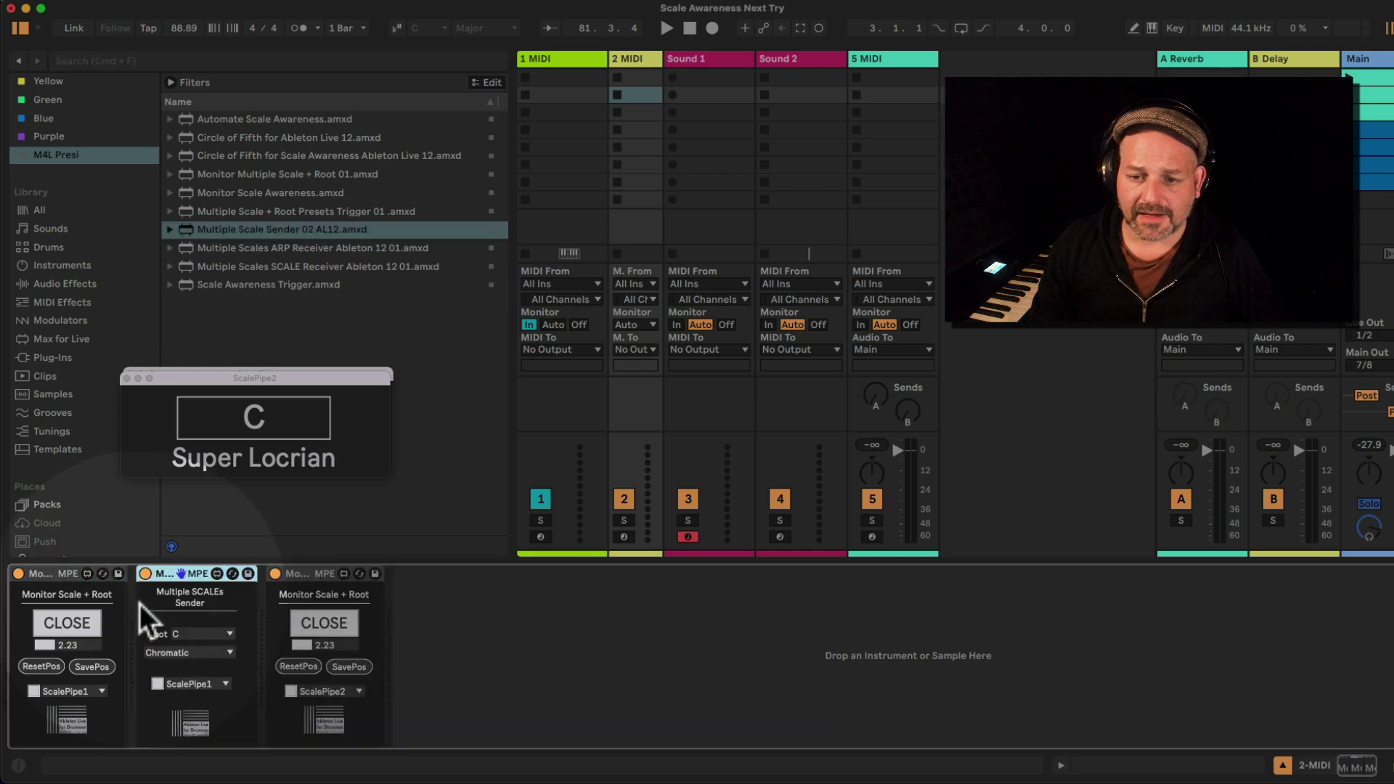
left_click_drag(250, 233, 10, 602)
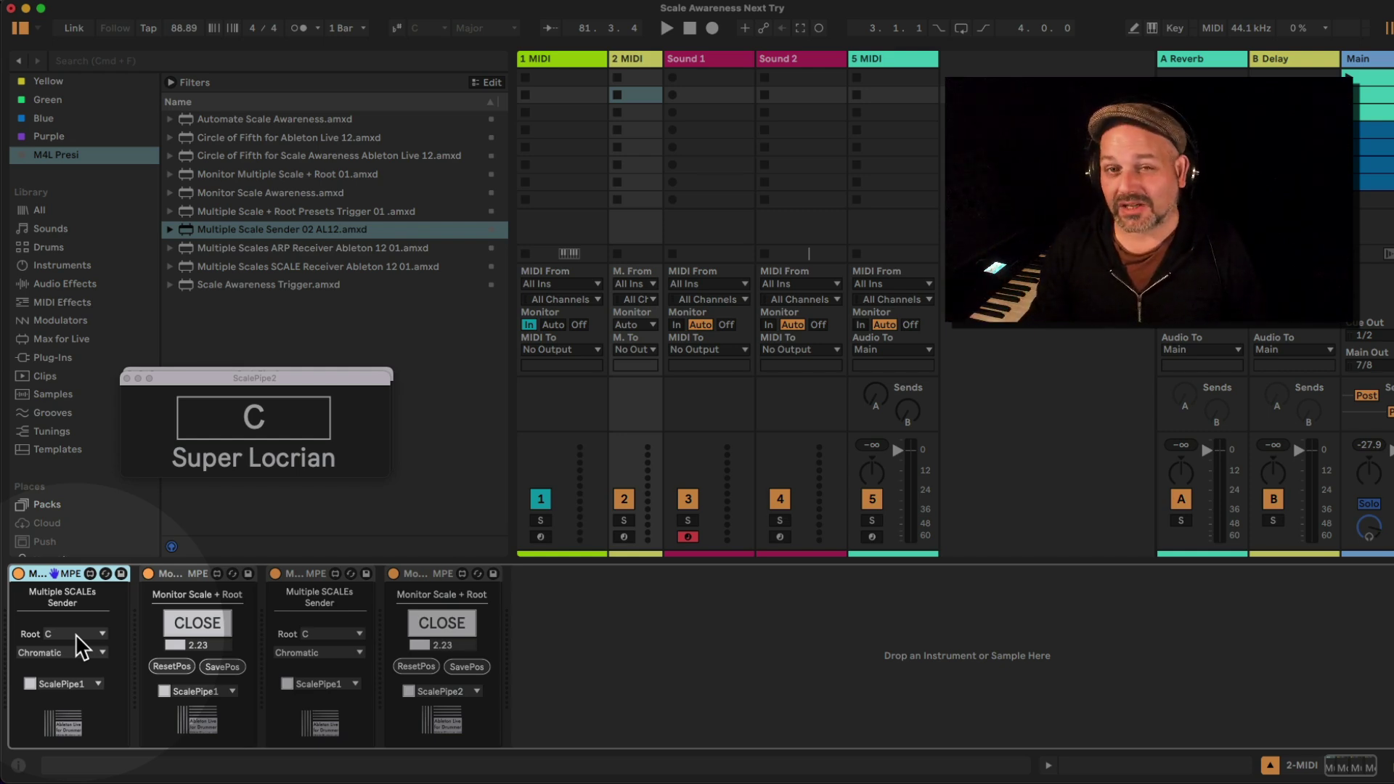
Keep the first Multiple SCALEs Sender on ScalePipe1 and assign the second sender to ScalePipe2.
left_click(86, 684)
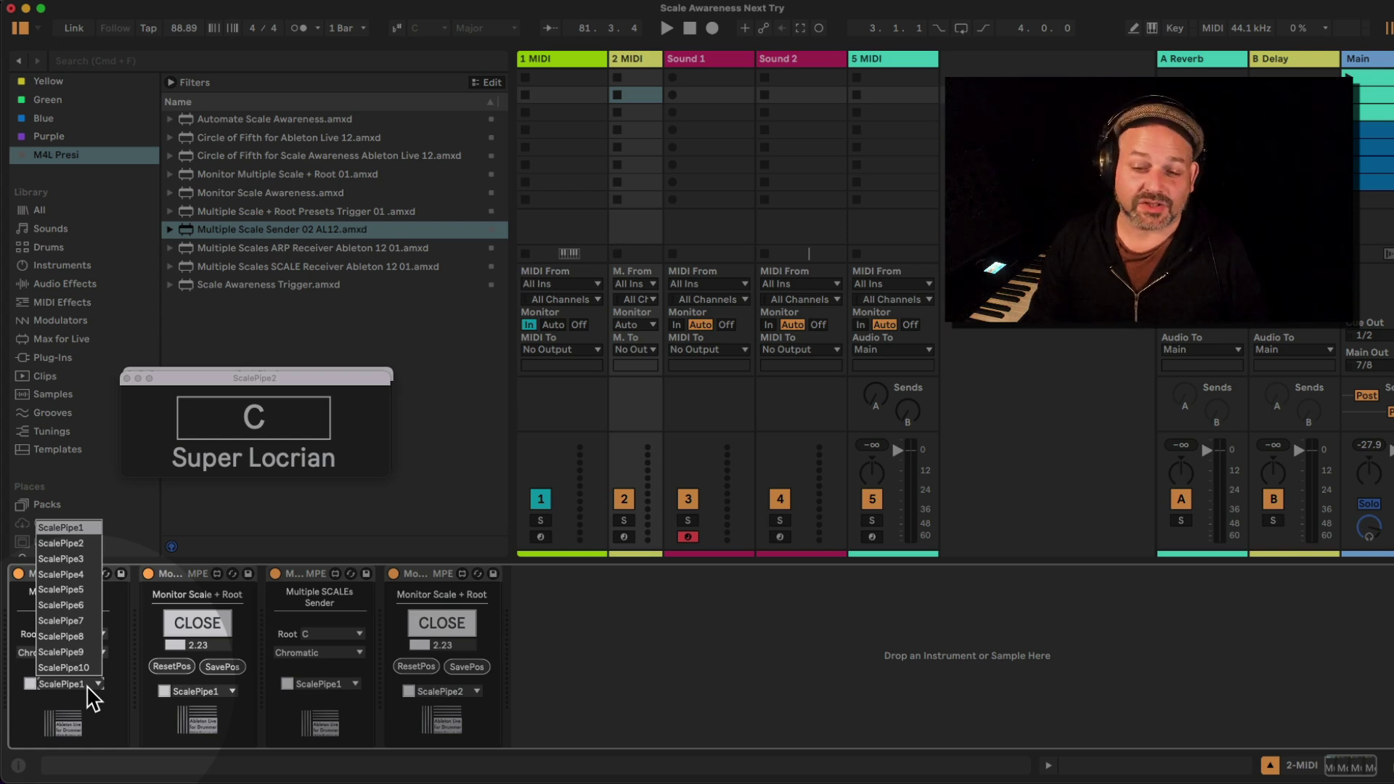
left_click(86, 683)
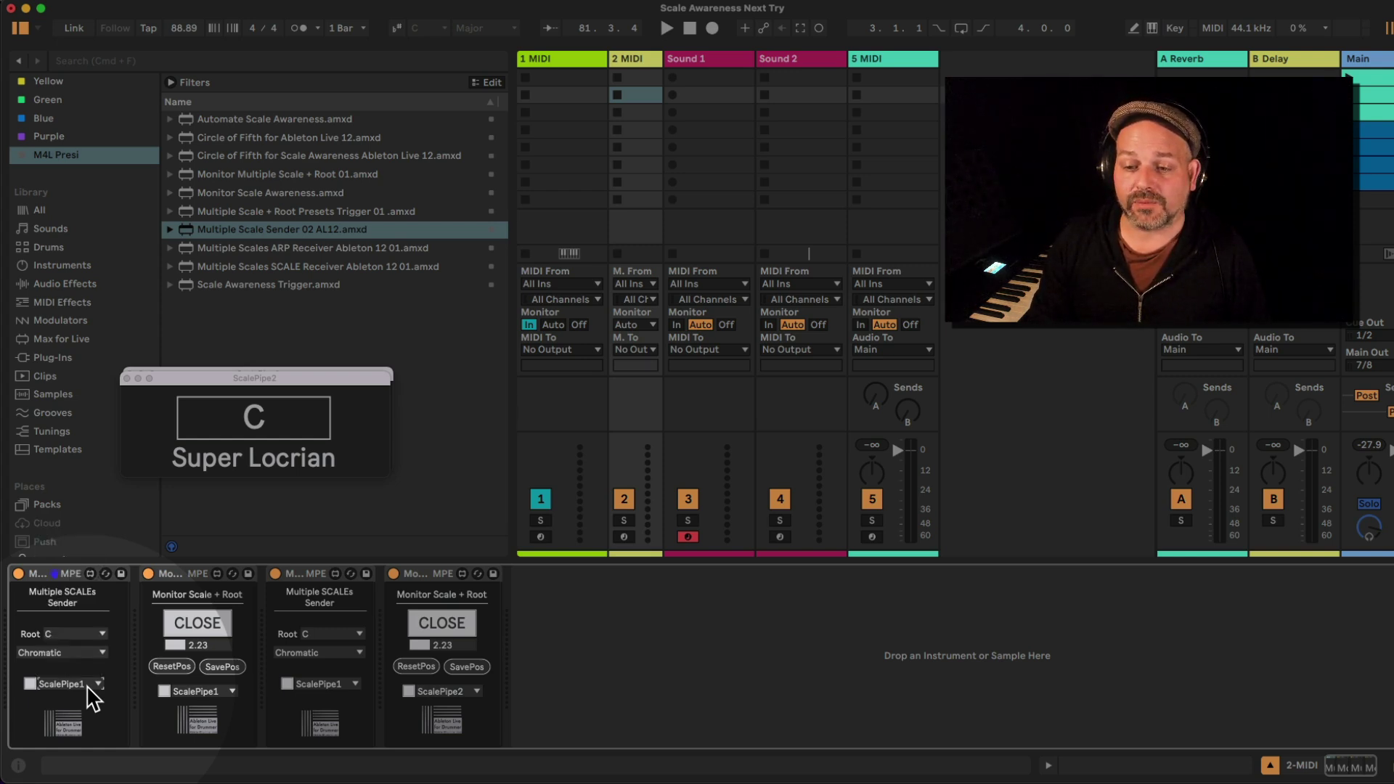
left_click(316, 684)
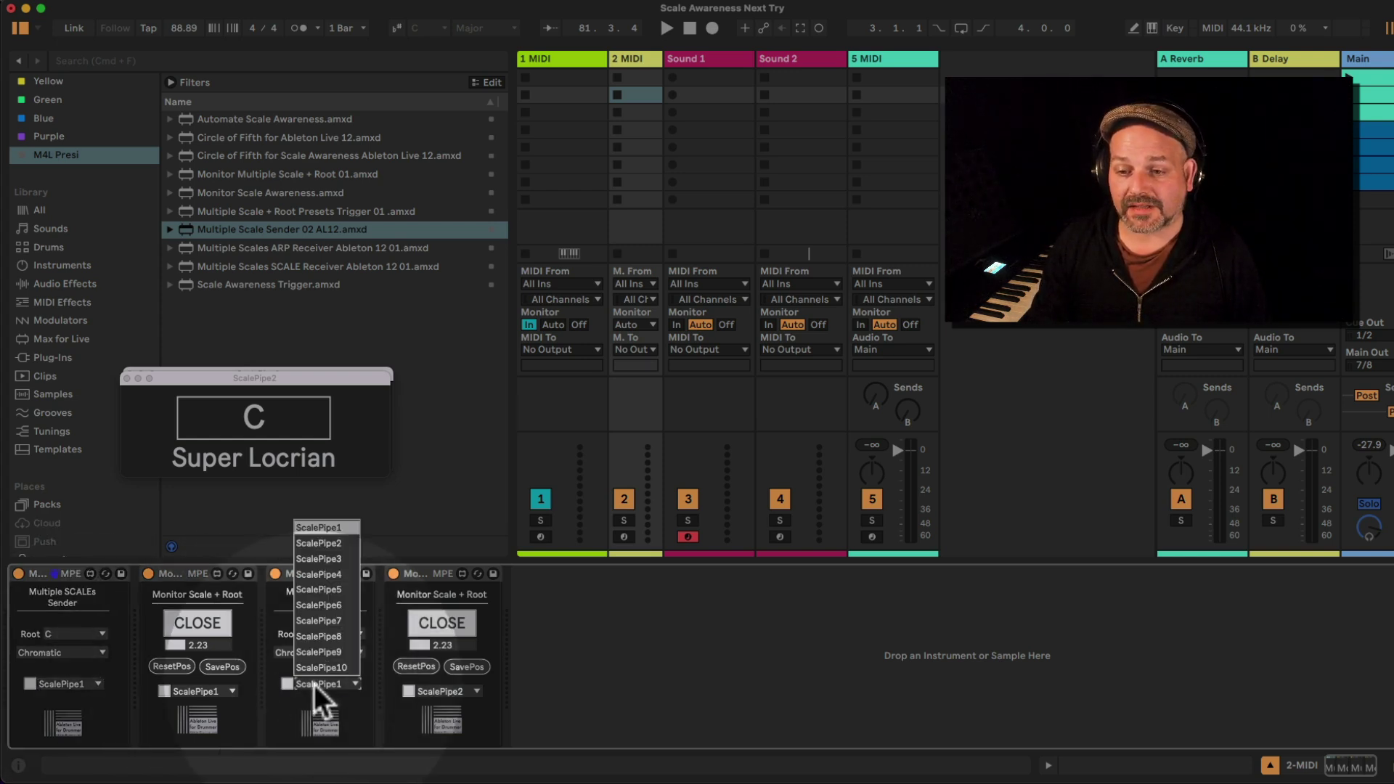
left_click(341, 542)
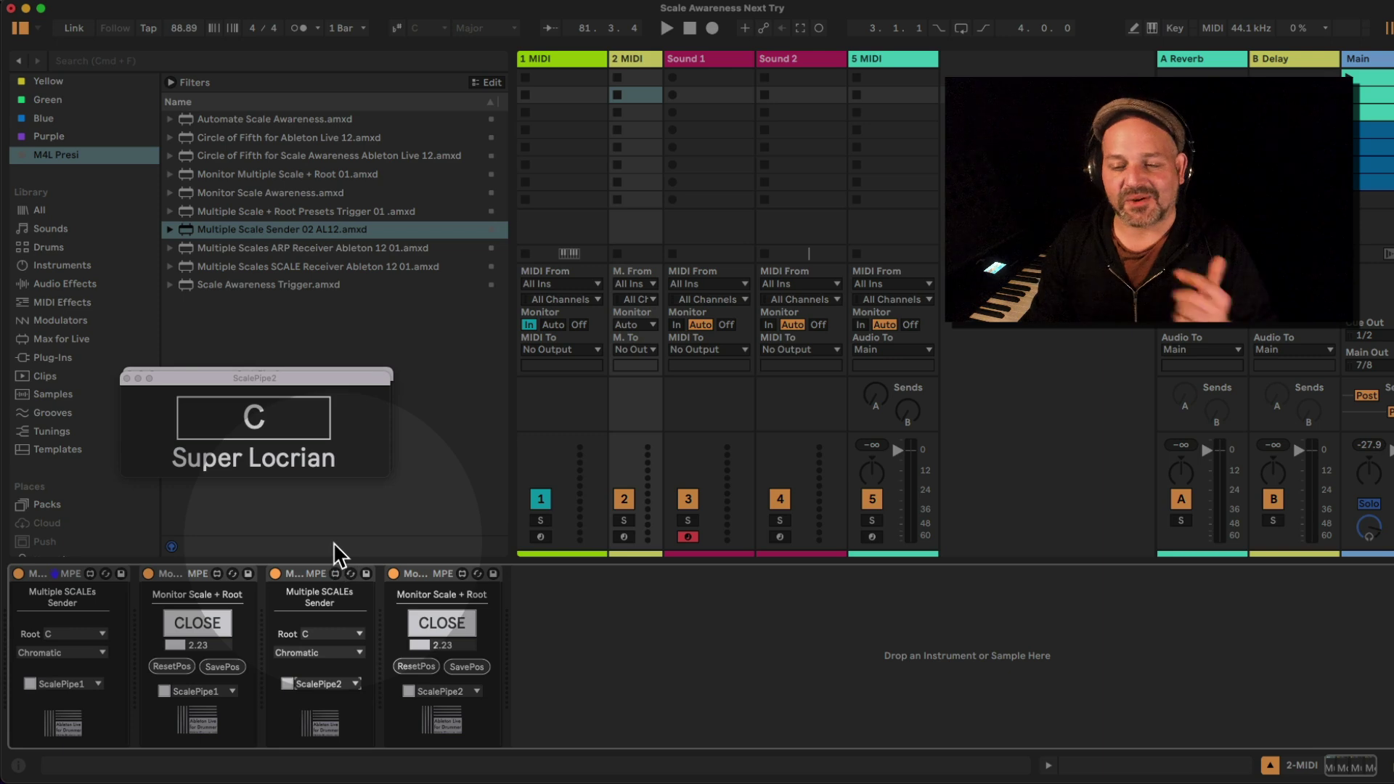
Separate the overlapping monitor windows and stack ScalePipe1 directly above ScalePipe2.
left_click(442, 627)
left_click(441, 633)
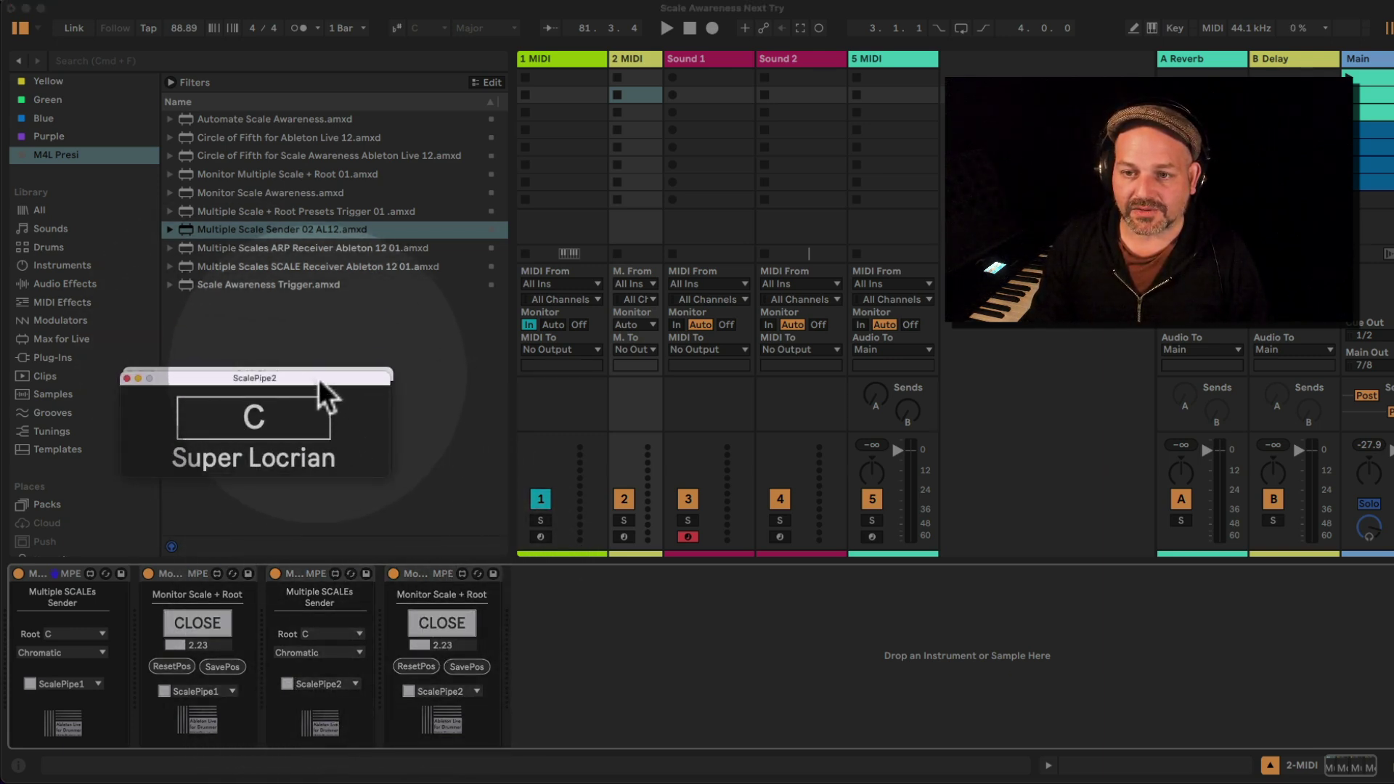
left_click_drag(319, 379, 311, 454)
left_click_drag(308, 367, 308, 271)
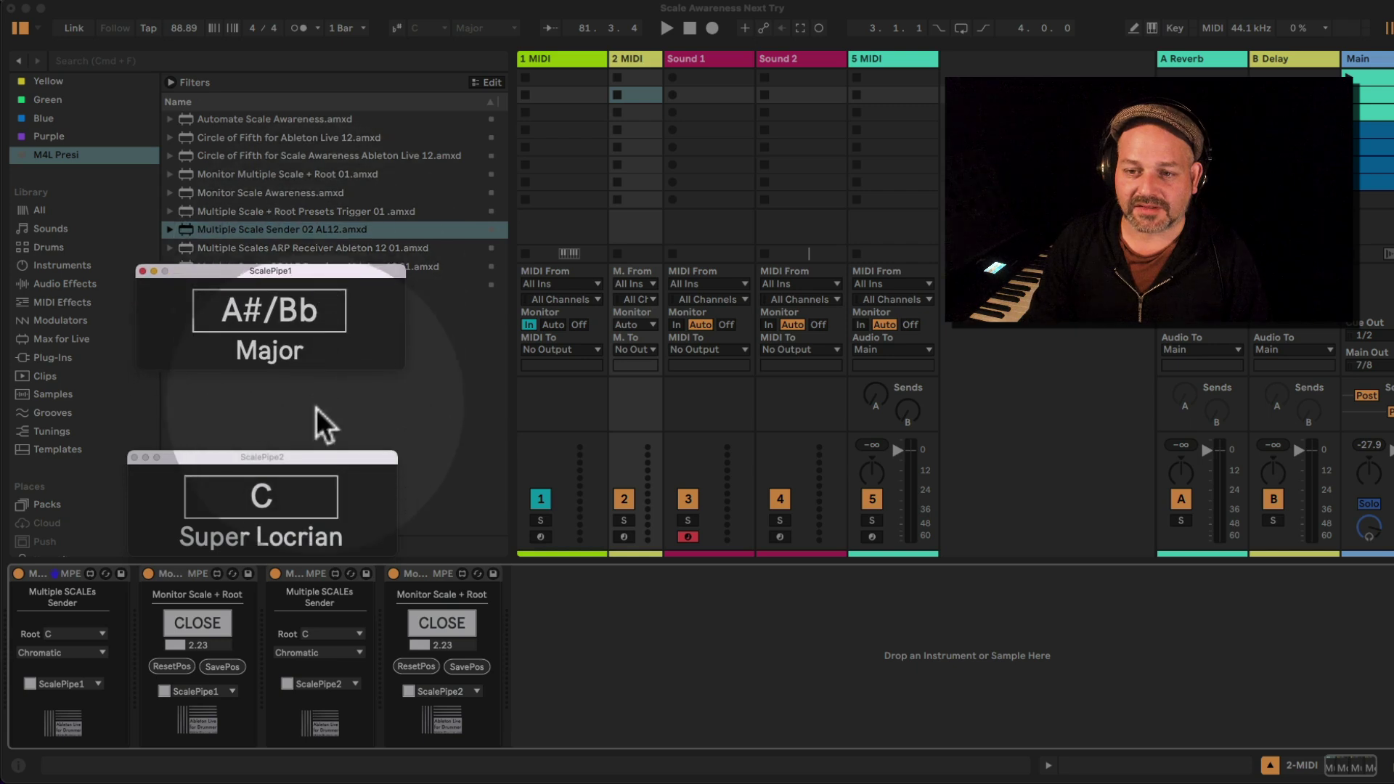
left_click_drag(319, 459, 326, 385)
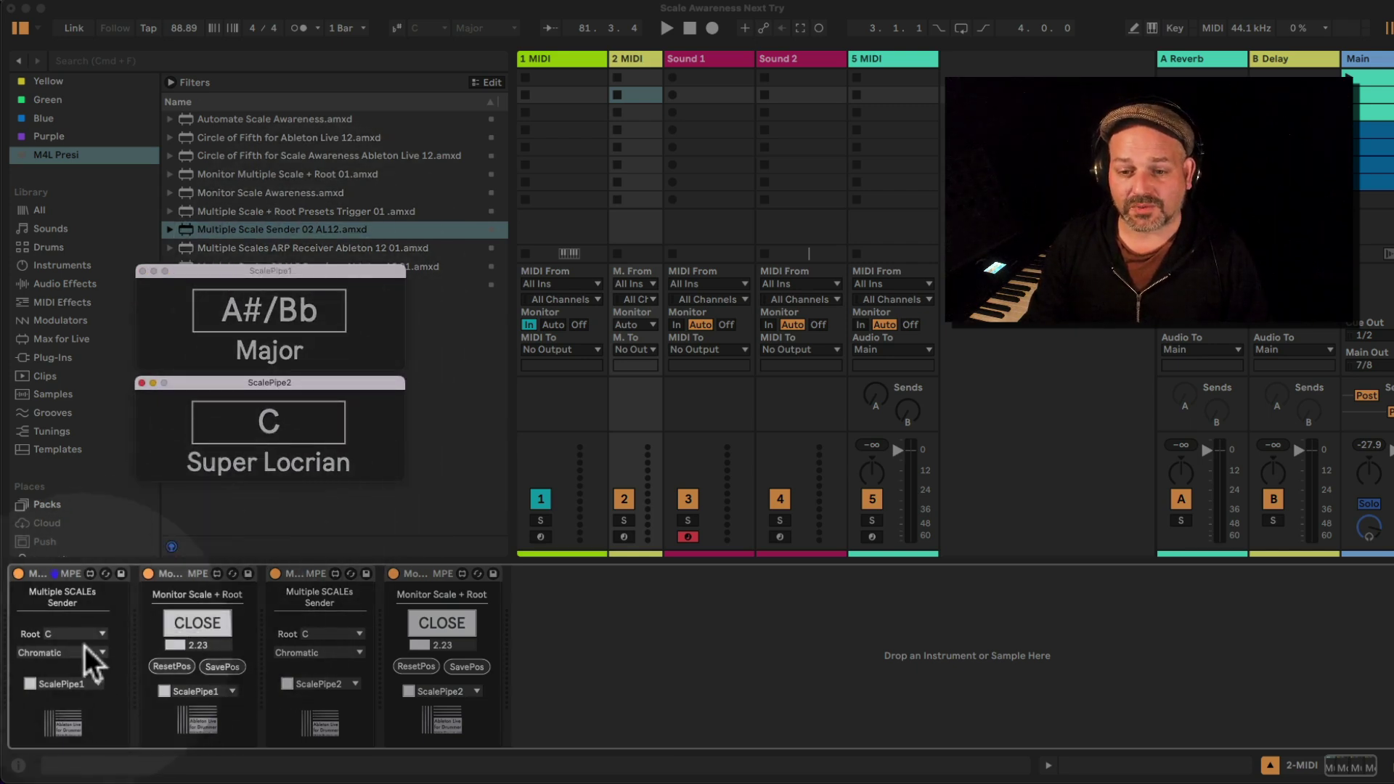
Set the ScalePipe1 sender's root to A, try the Pelog Selisir scale, and settle on Major.
left_click(61, 638)
left_click(65, 586)
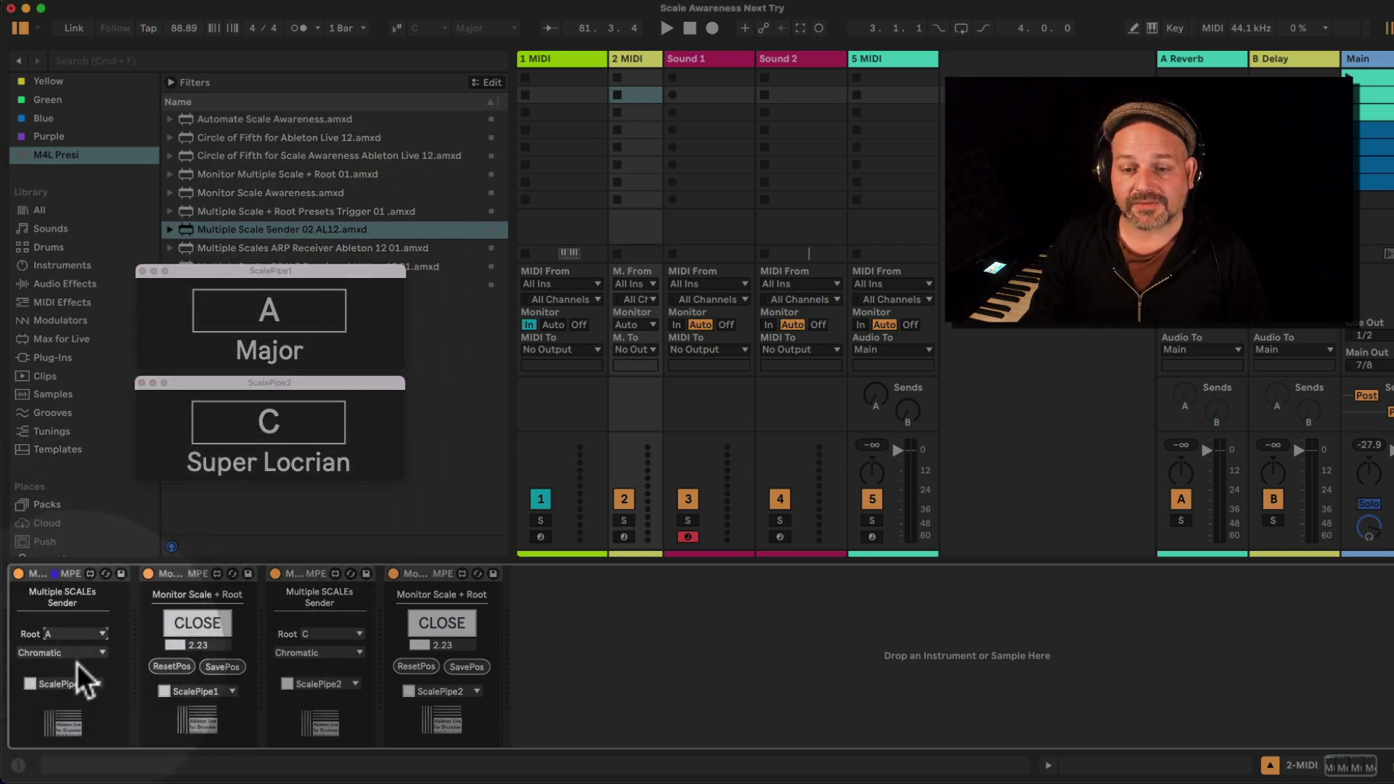
left_click(77, 658)
left_click(72, 540)
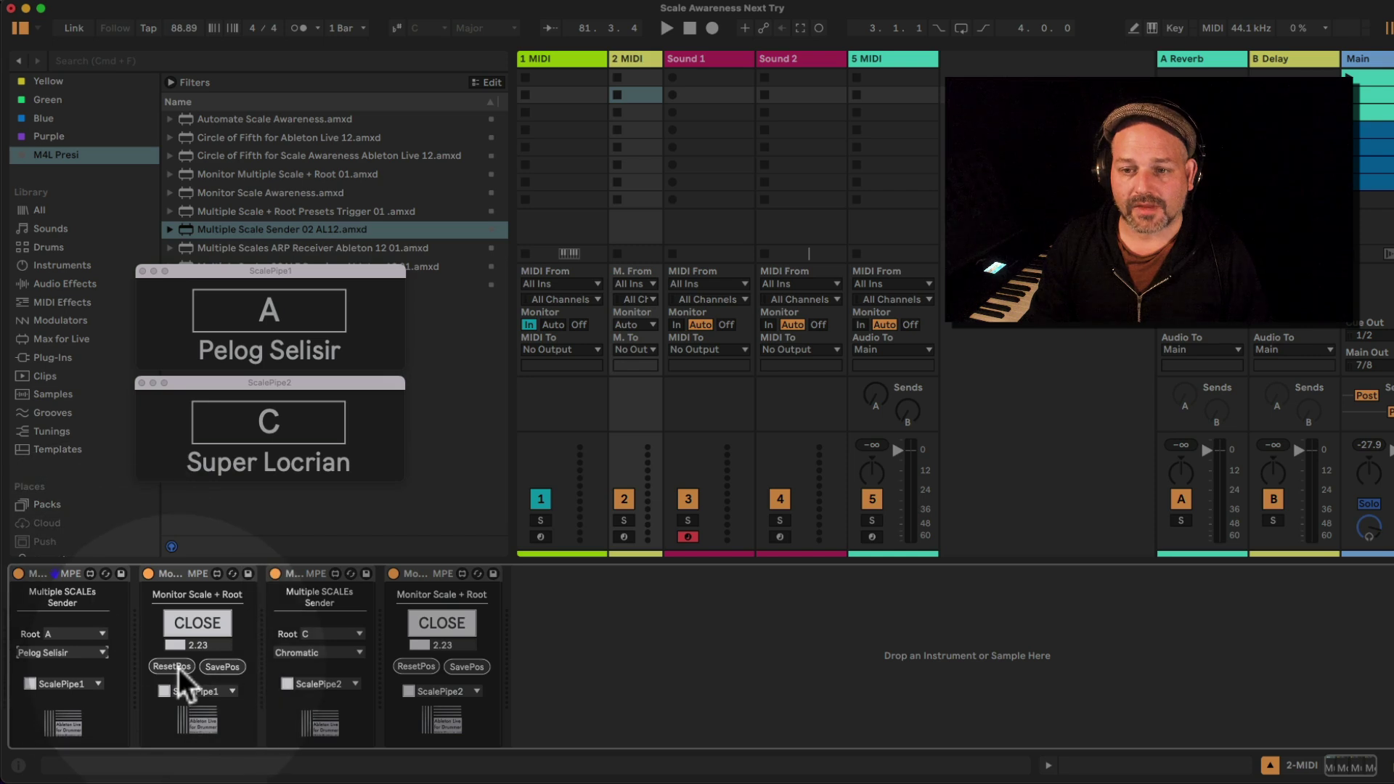
left_click(96, 654)
left_click(65, 109)
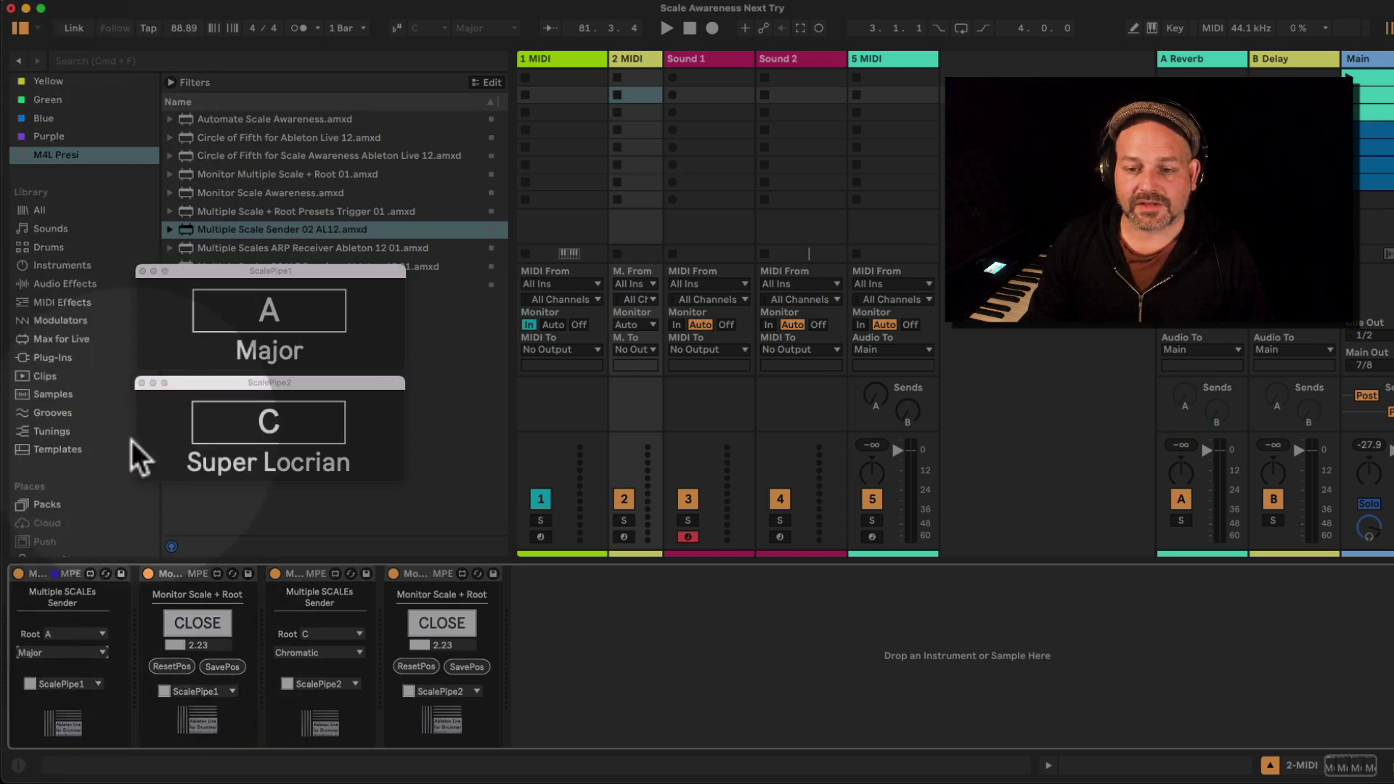
Set the ScalePipe2 sender's root to F and its scale to Minor, leaving its pipe assignment at ScalePipe2.
left_click(328, 635)
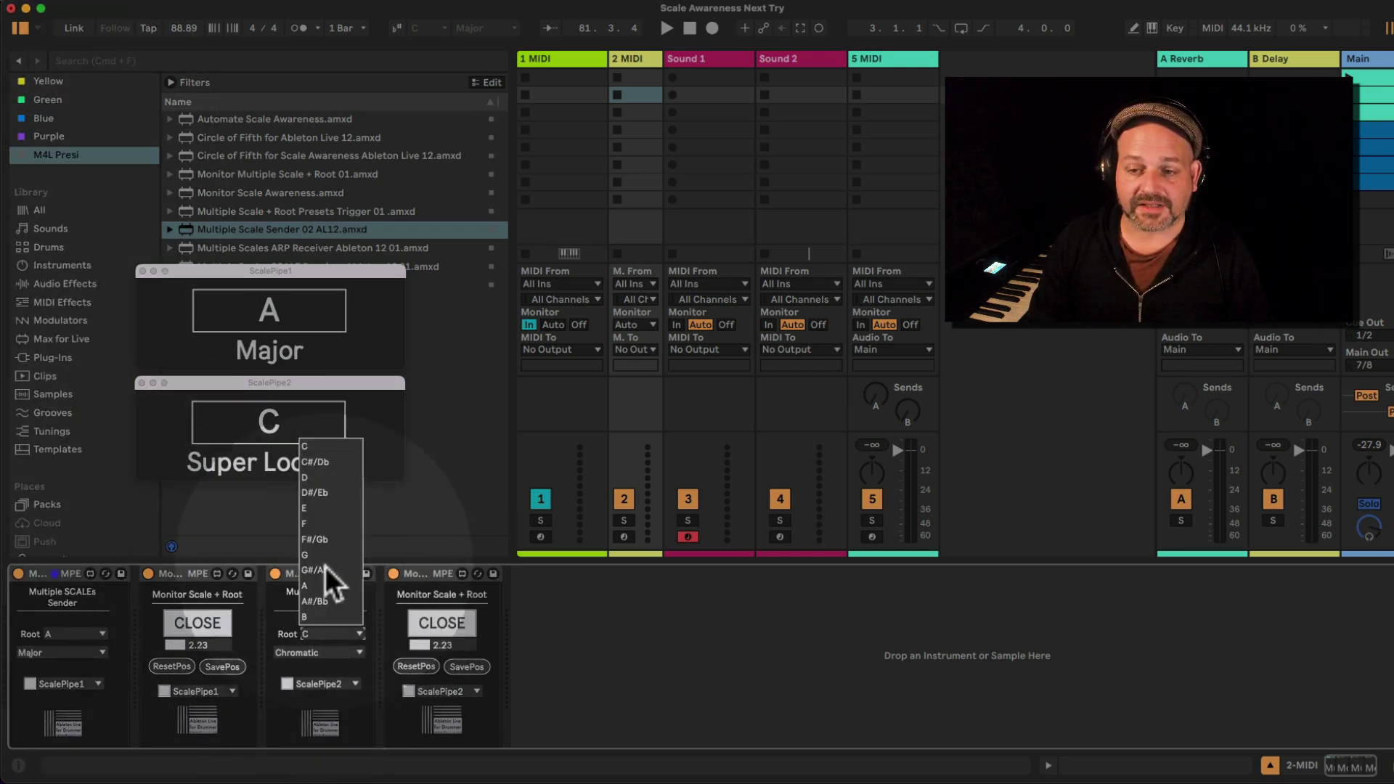
left_click(323, 522)
left_click(323, 654)
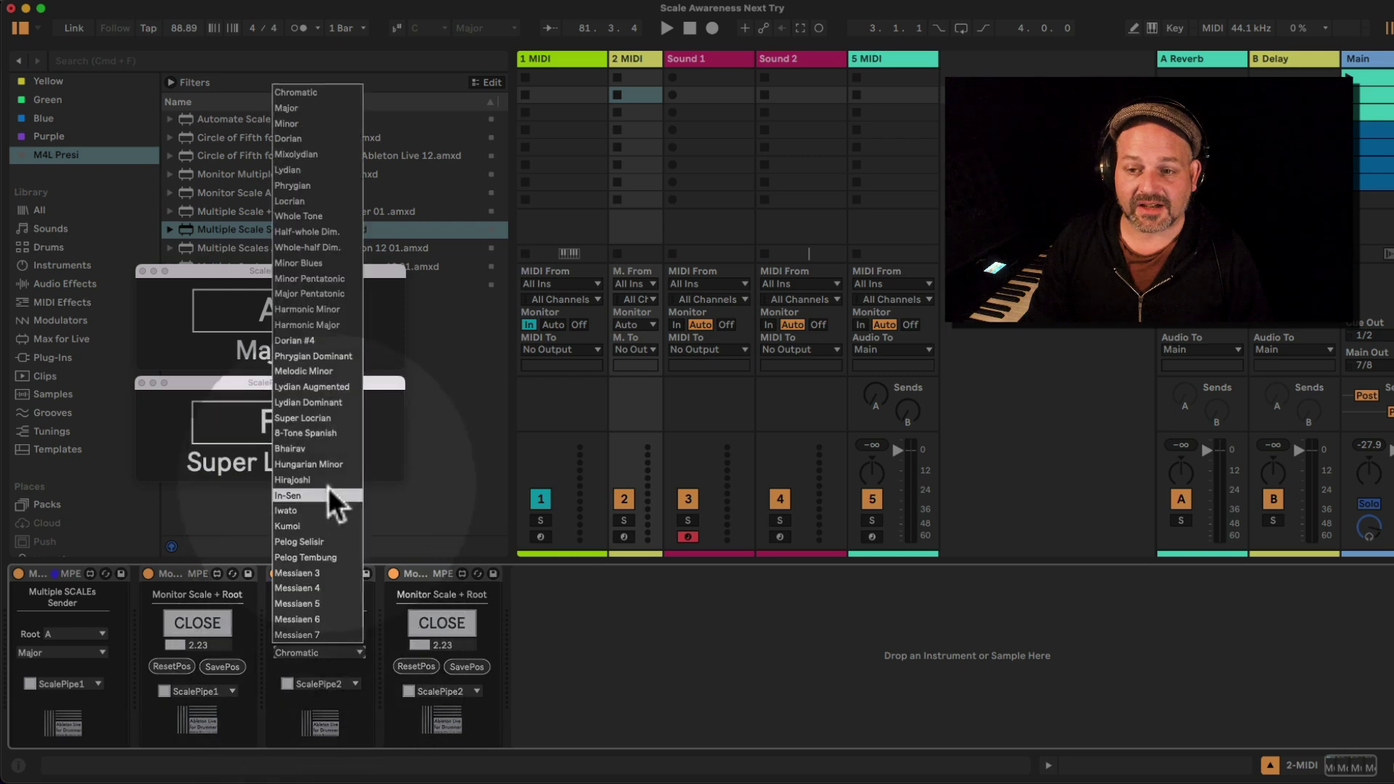
left_click(303, 125)
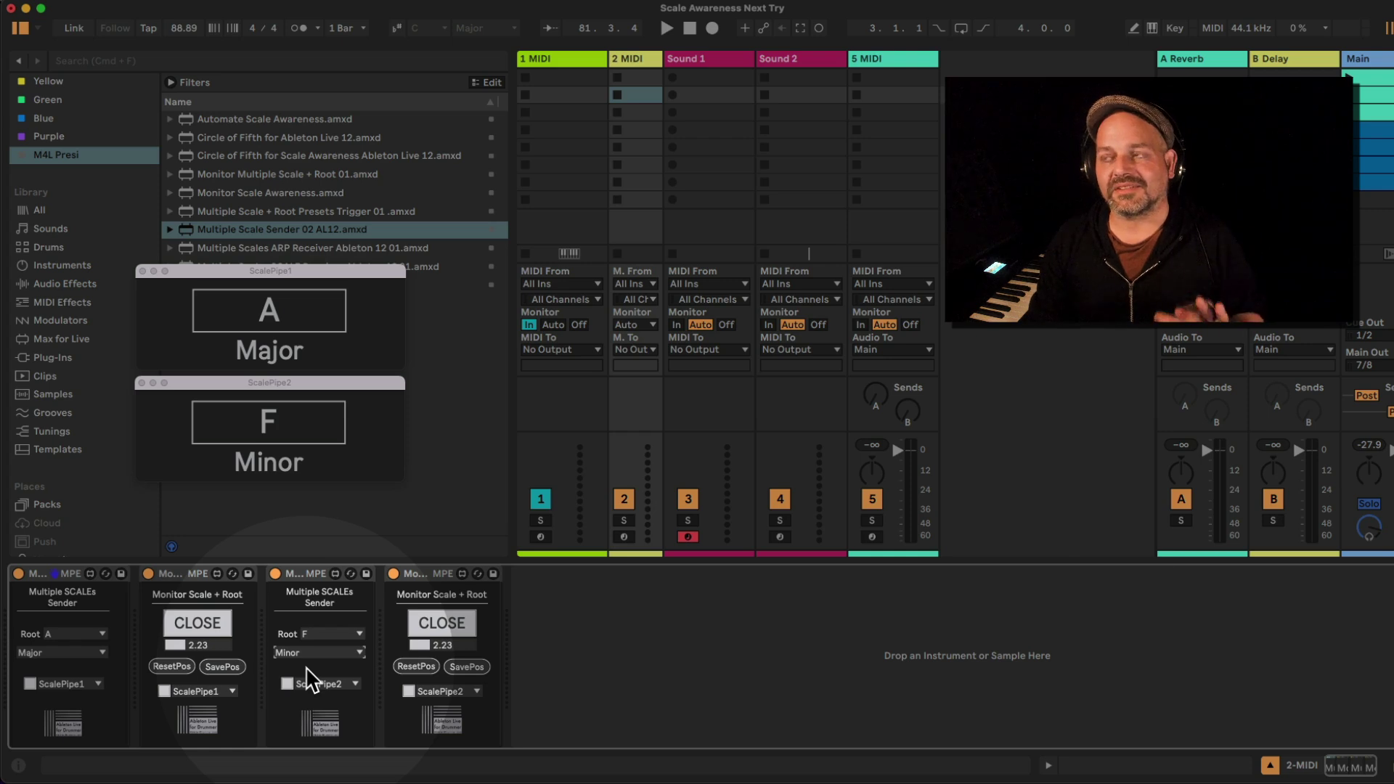
left_click(328, 685)
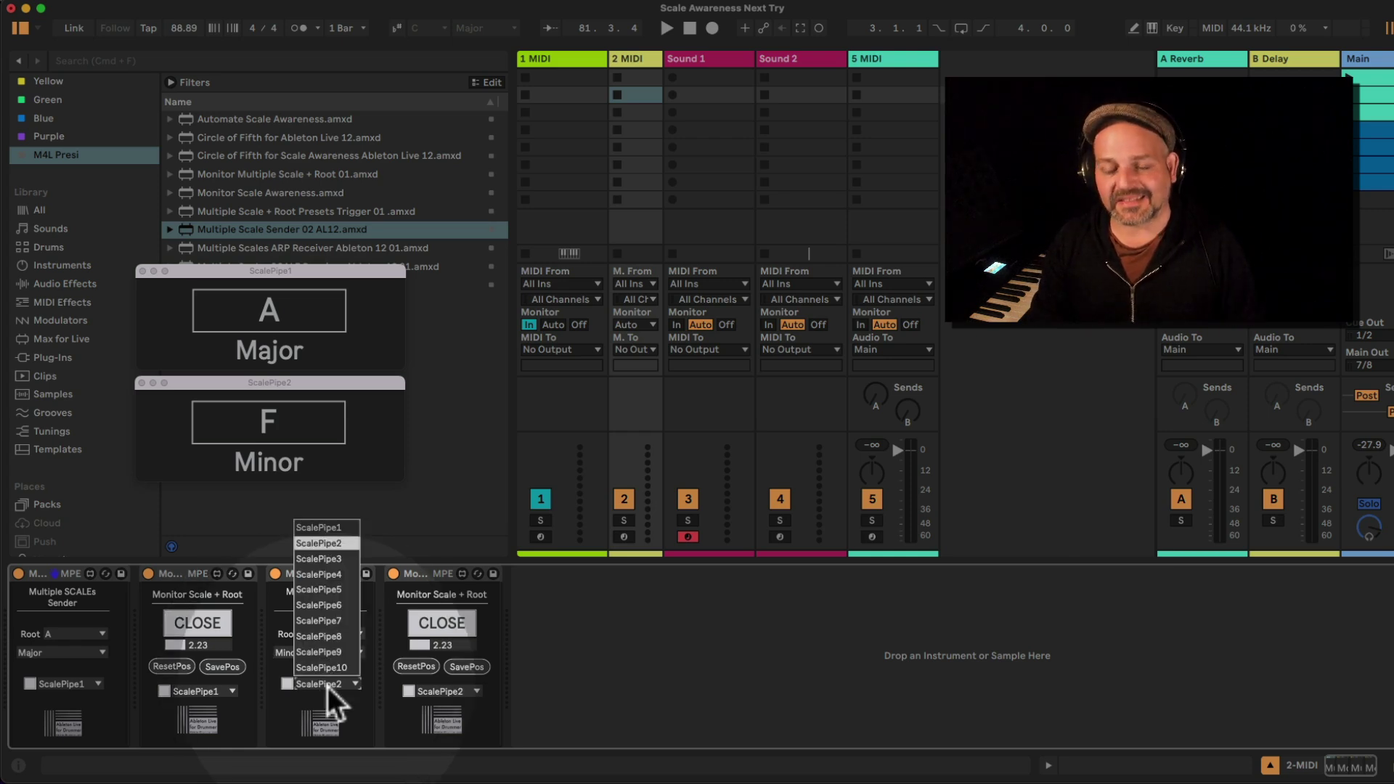
left_click(328, 686)
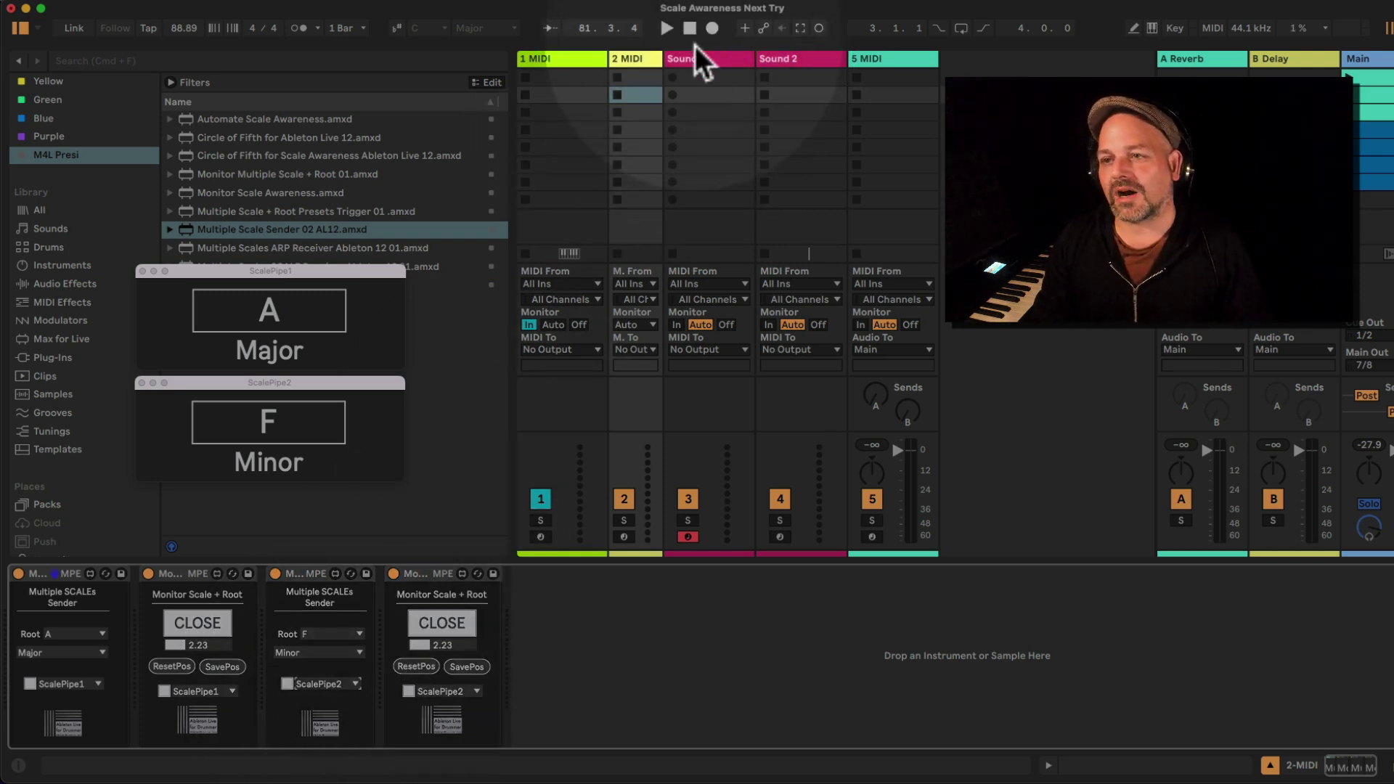
Inspect the Multiple SCALEs Receiver on the Sound 1 track and its pipe choices, leaving it on ScalePipe1.
left_click(711, 61)
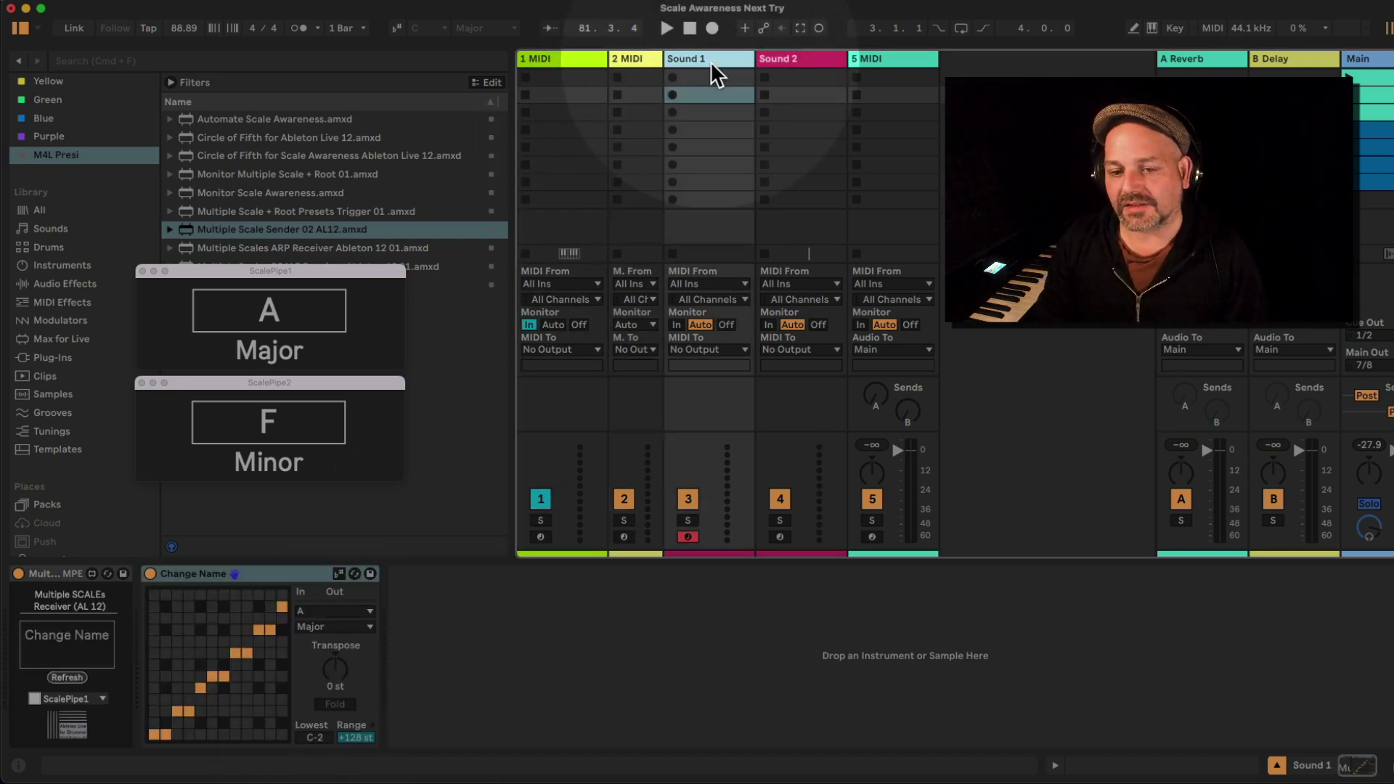
left_click(56, 576)
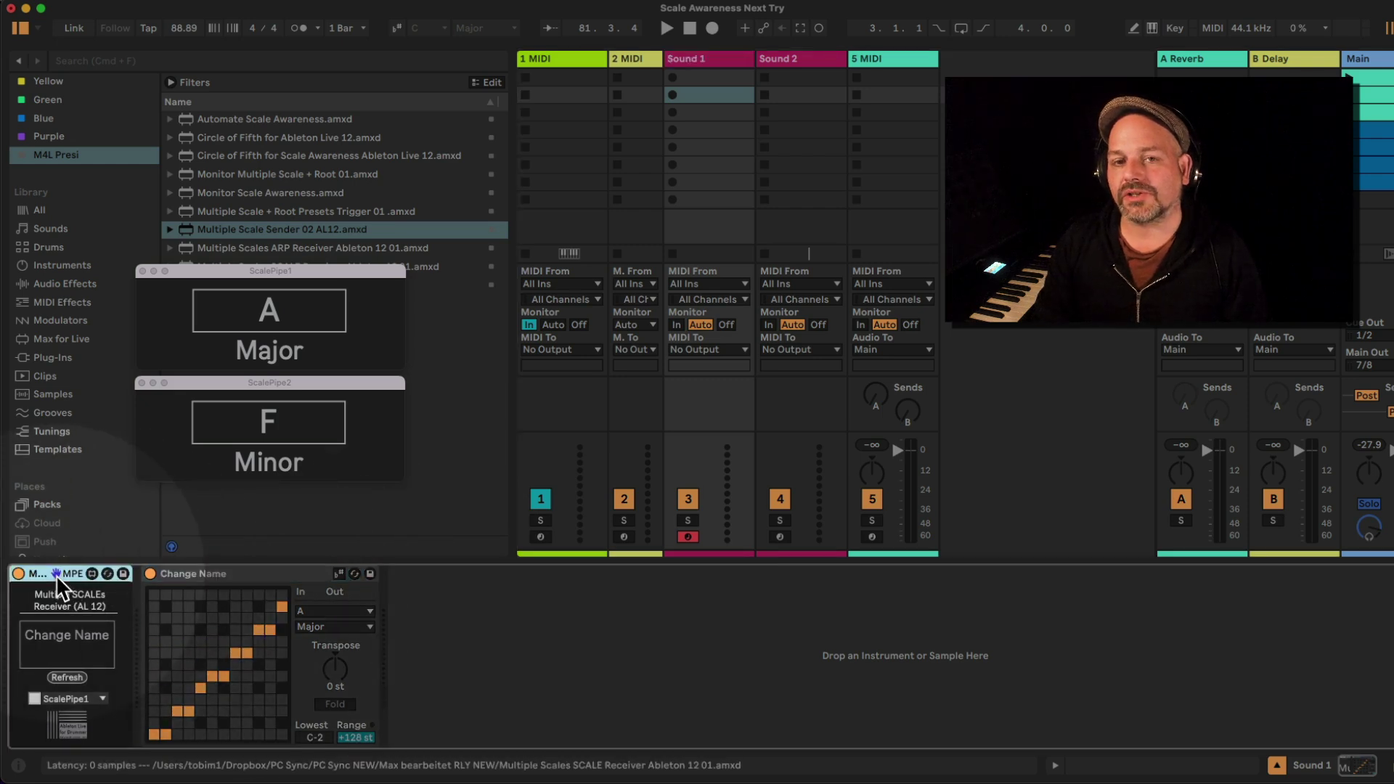
left_click(68, 702)
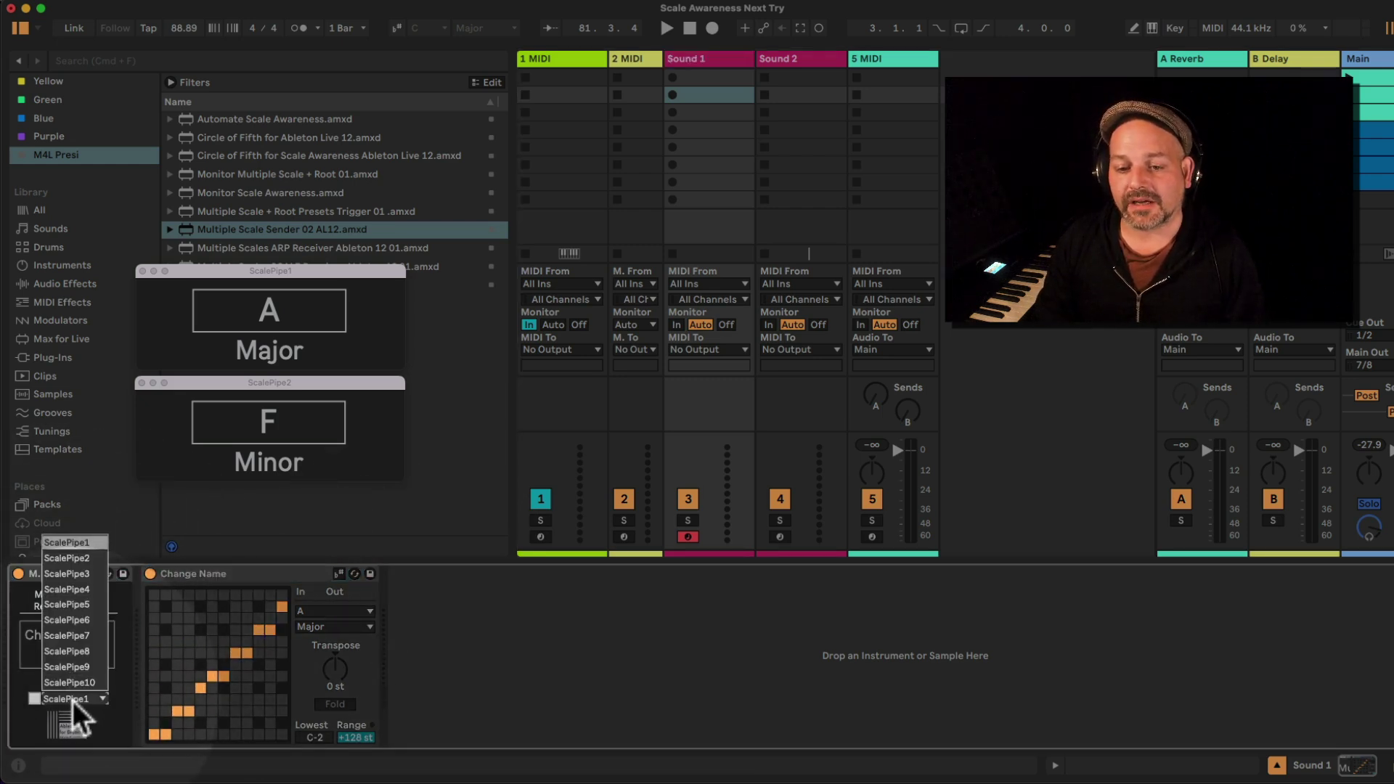
left_click(73, 700)
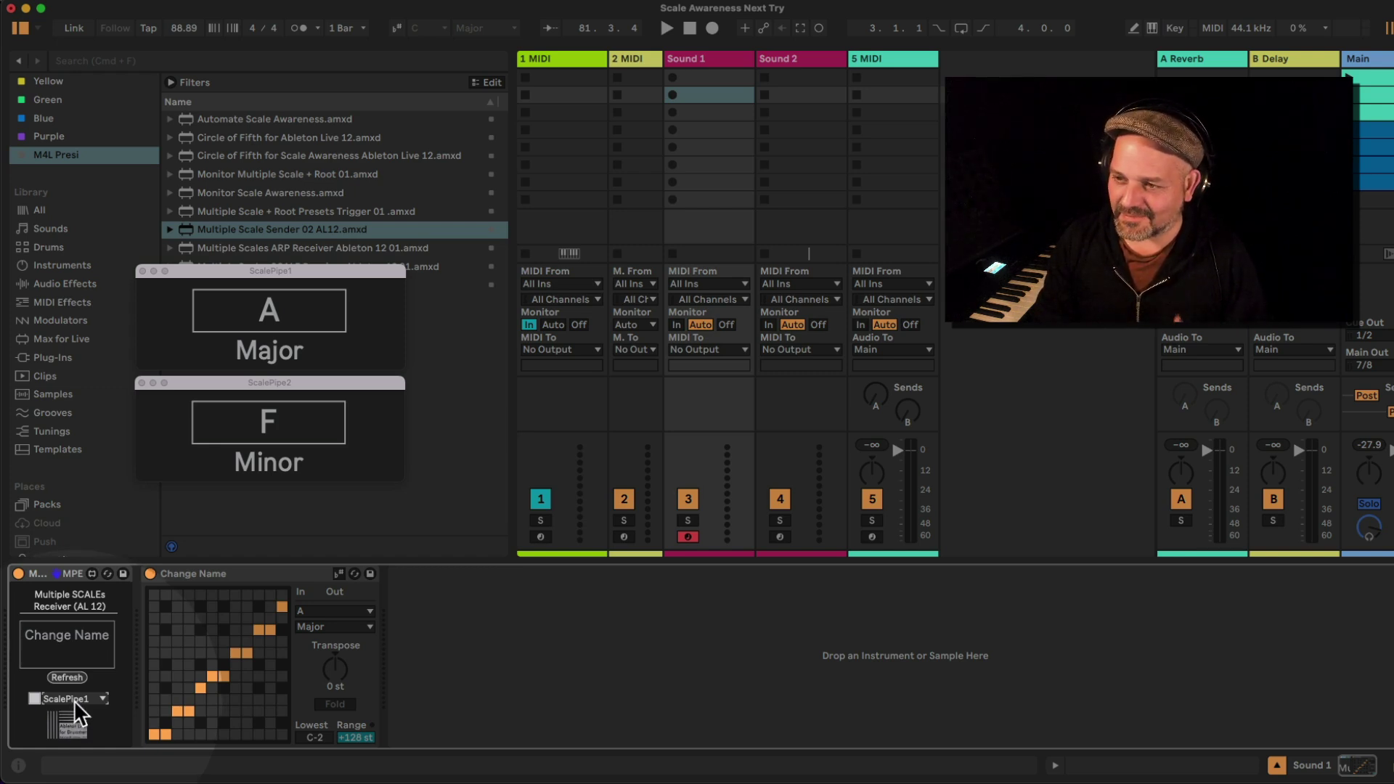
left_click(74, 700)
left_click(74, 700)
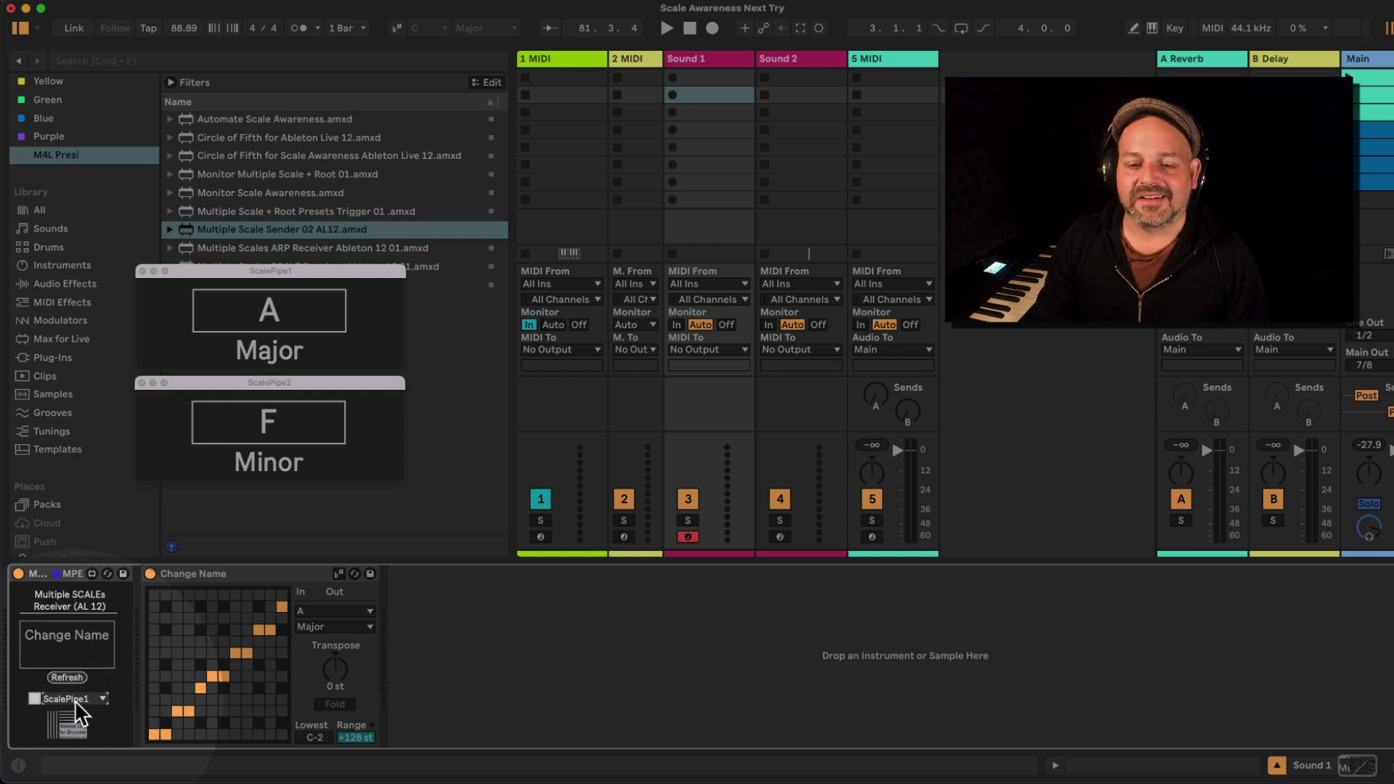
left_click(74, 700)
left_click(74, 700)
left_click(74, 700)
left_click(74, 700)
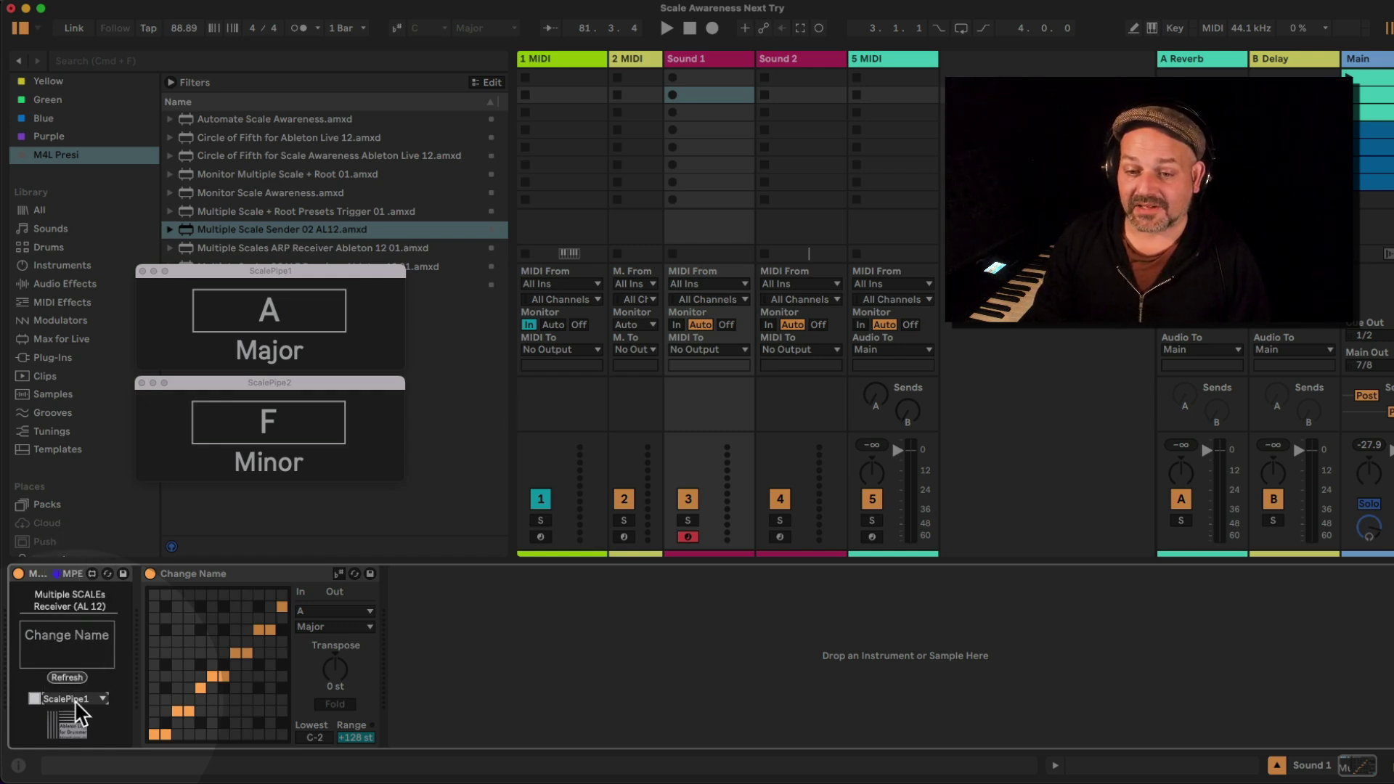
Assign the Multiple SCALEs Receiver on the Sound 2 track to ScalePipe2.
left_click(818, 65)
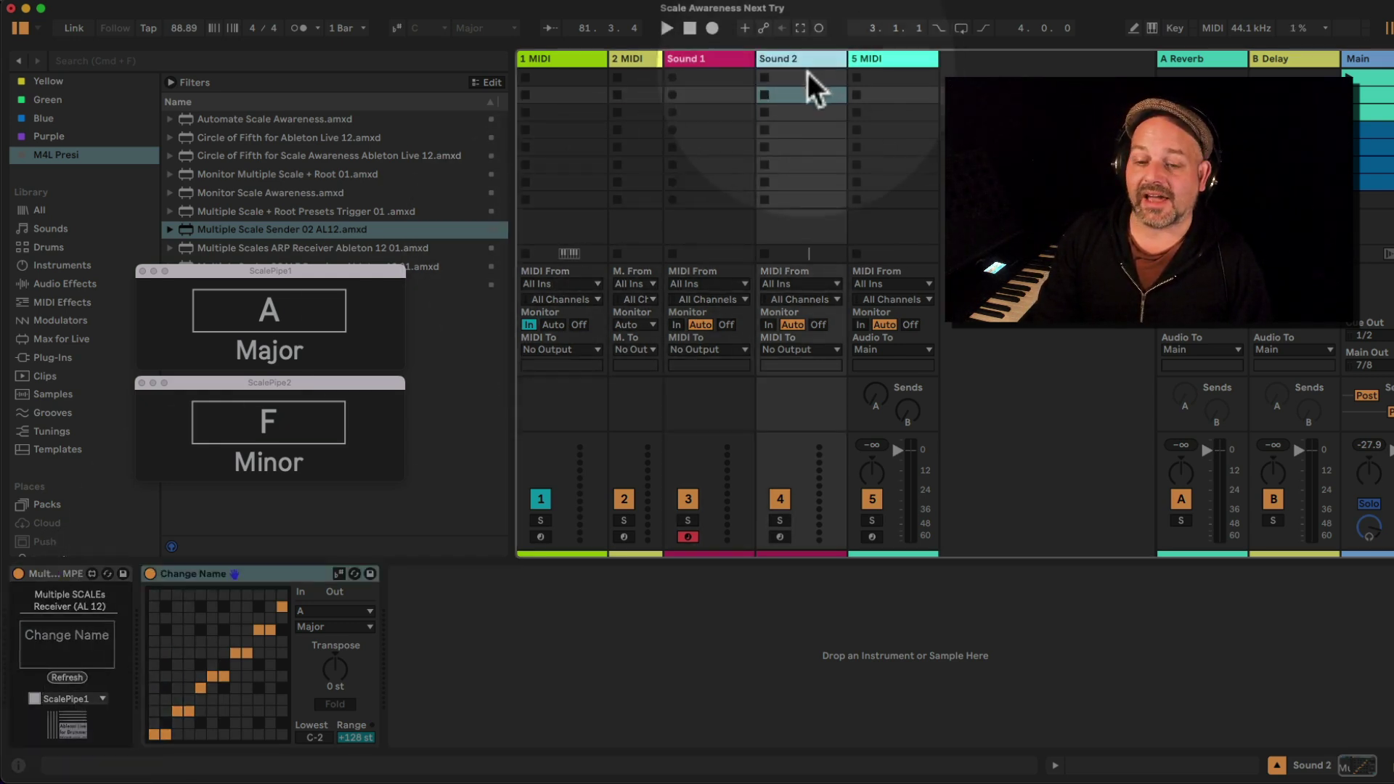
left_click(87, 700)
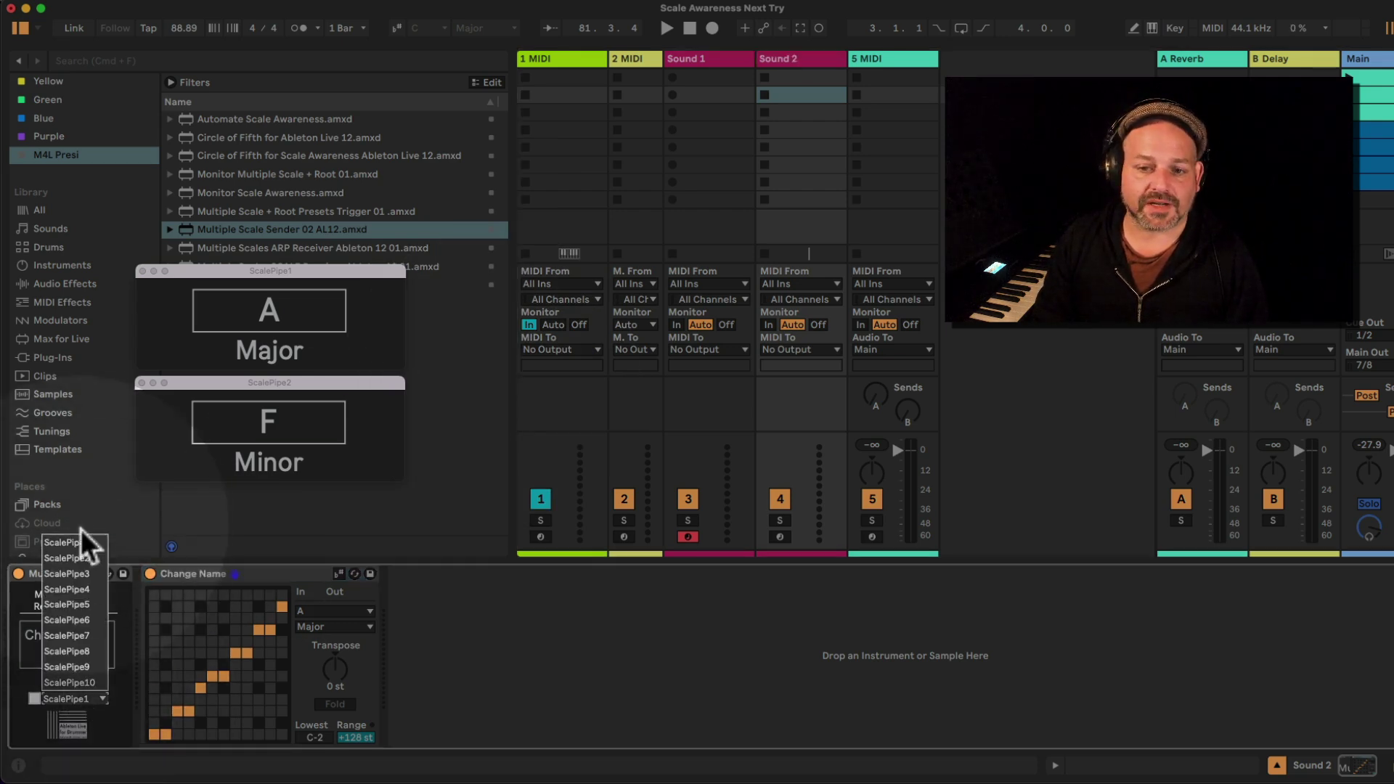
left_click(78, 559)
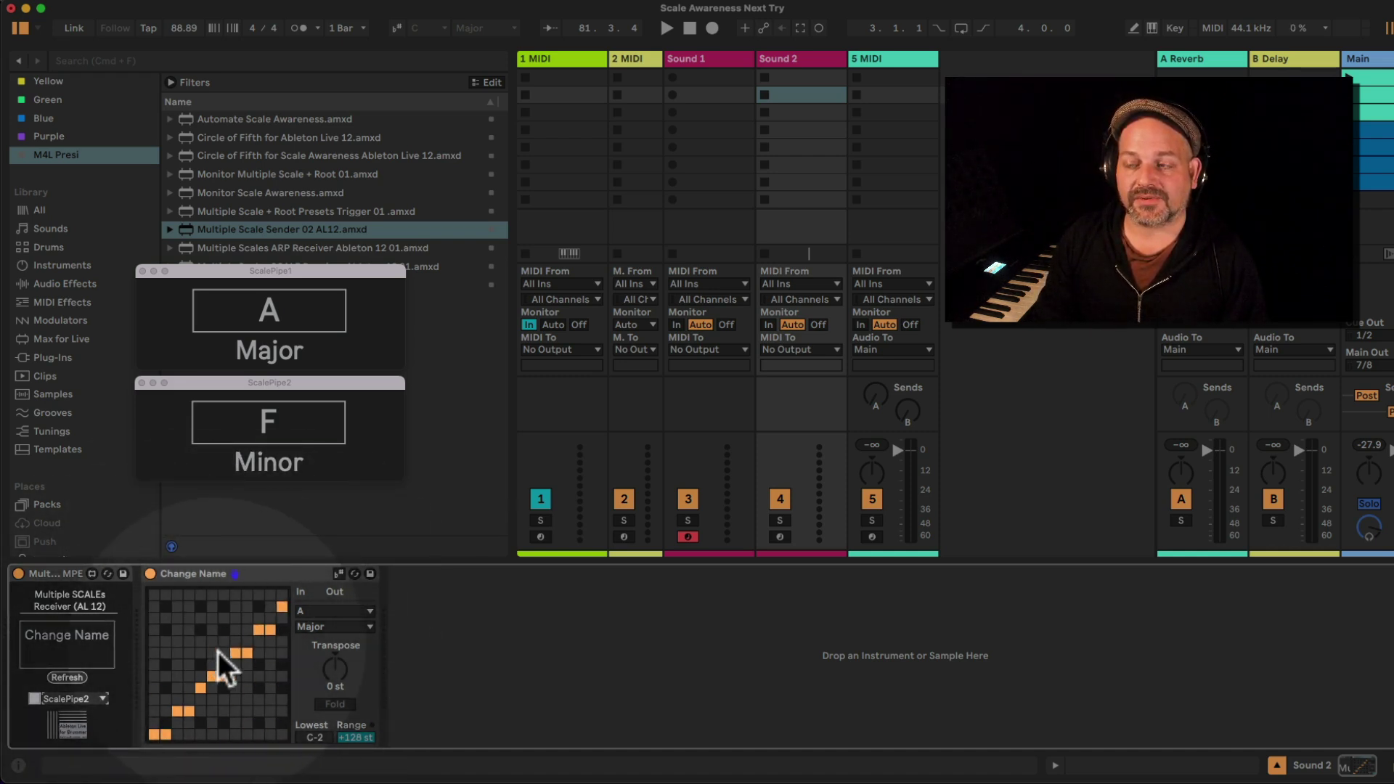
Check the sender and trigger devices on the 5 MIDI track and return to the 2 MIDI track's devices.
left_click(889, 62)
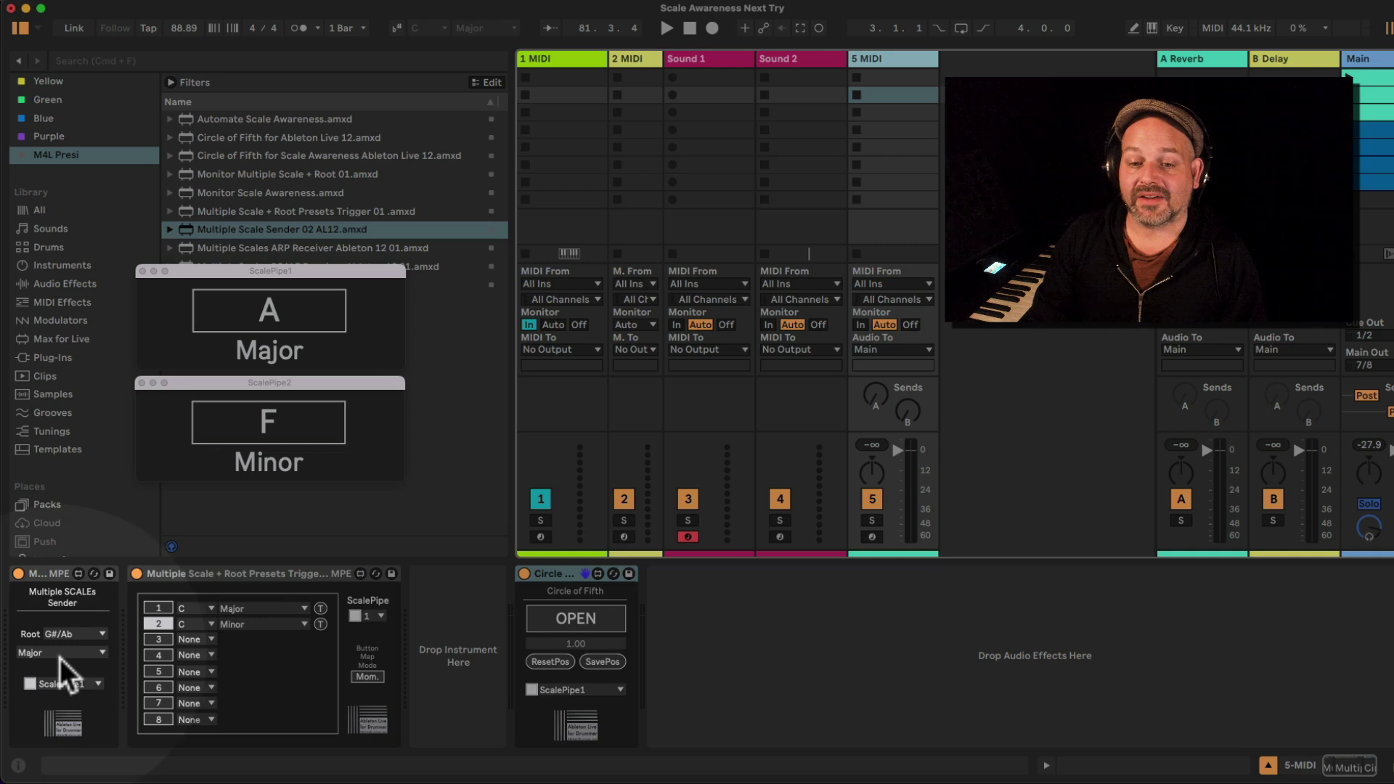
left_click(642, 63)
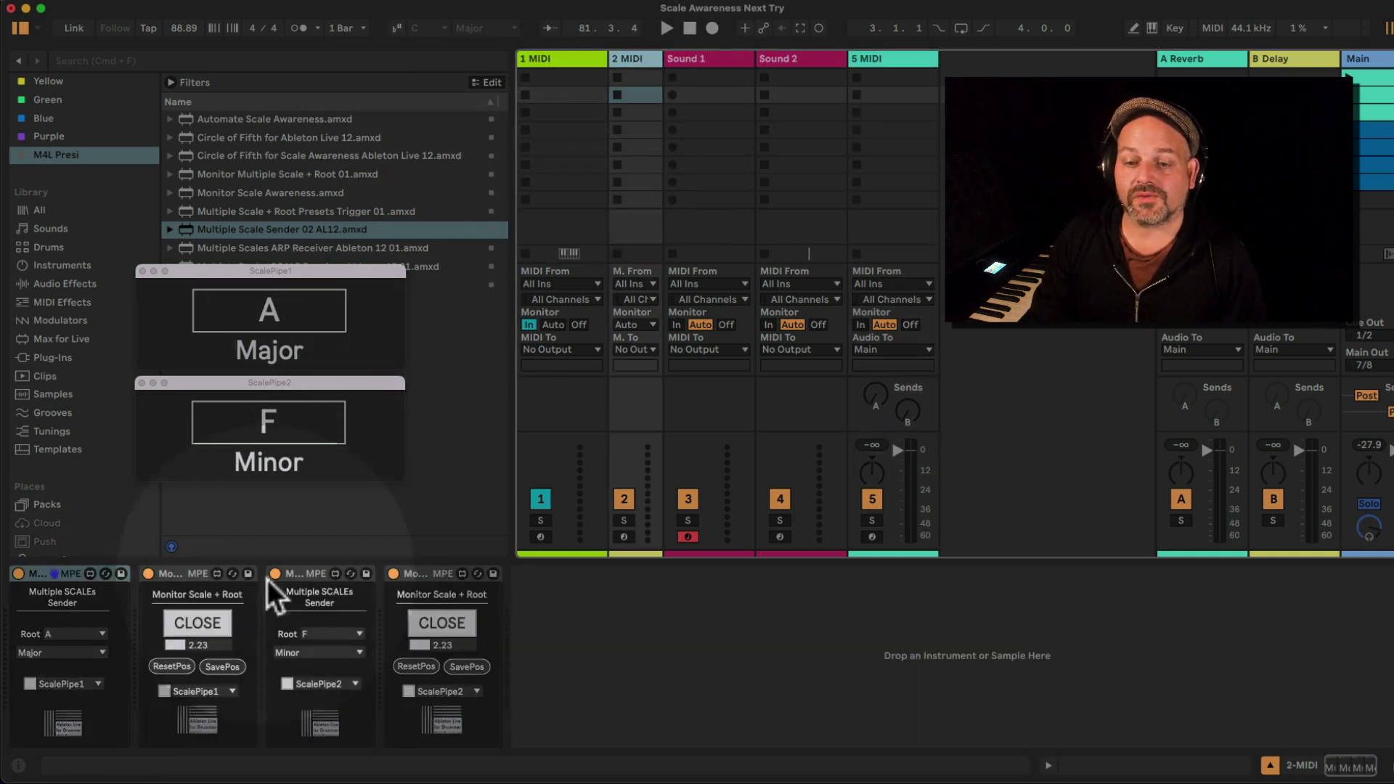
Set the ScalePipe1 sender's root to D#/Eb and its scale to Pelog Tembung.
left_click(76, 642)
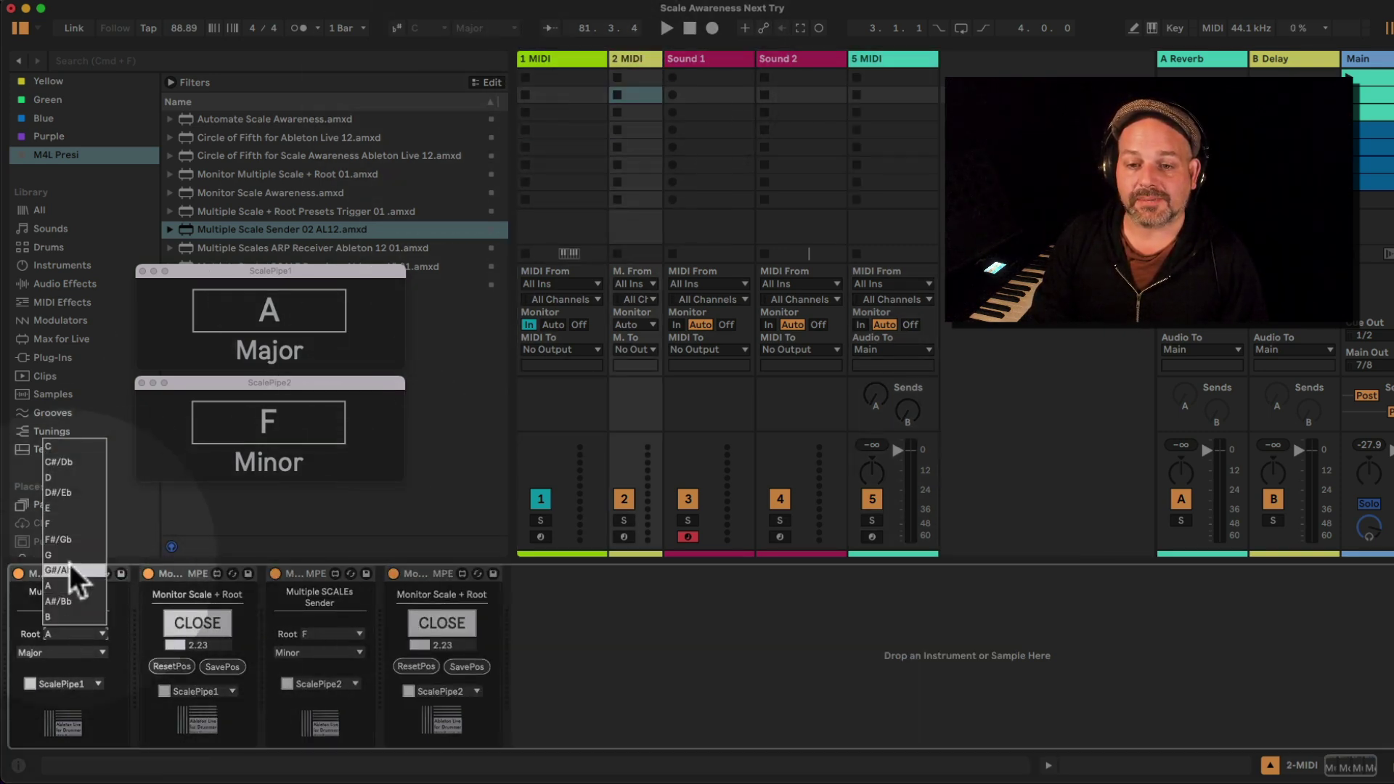
left_click(76, 500)
left_click(78, 652)
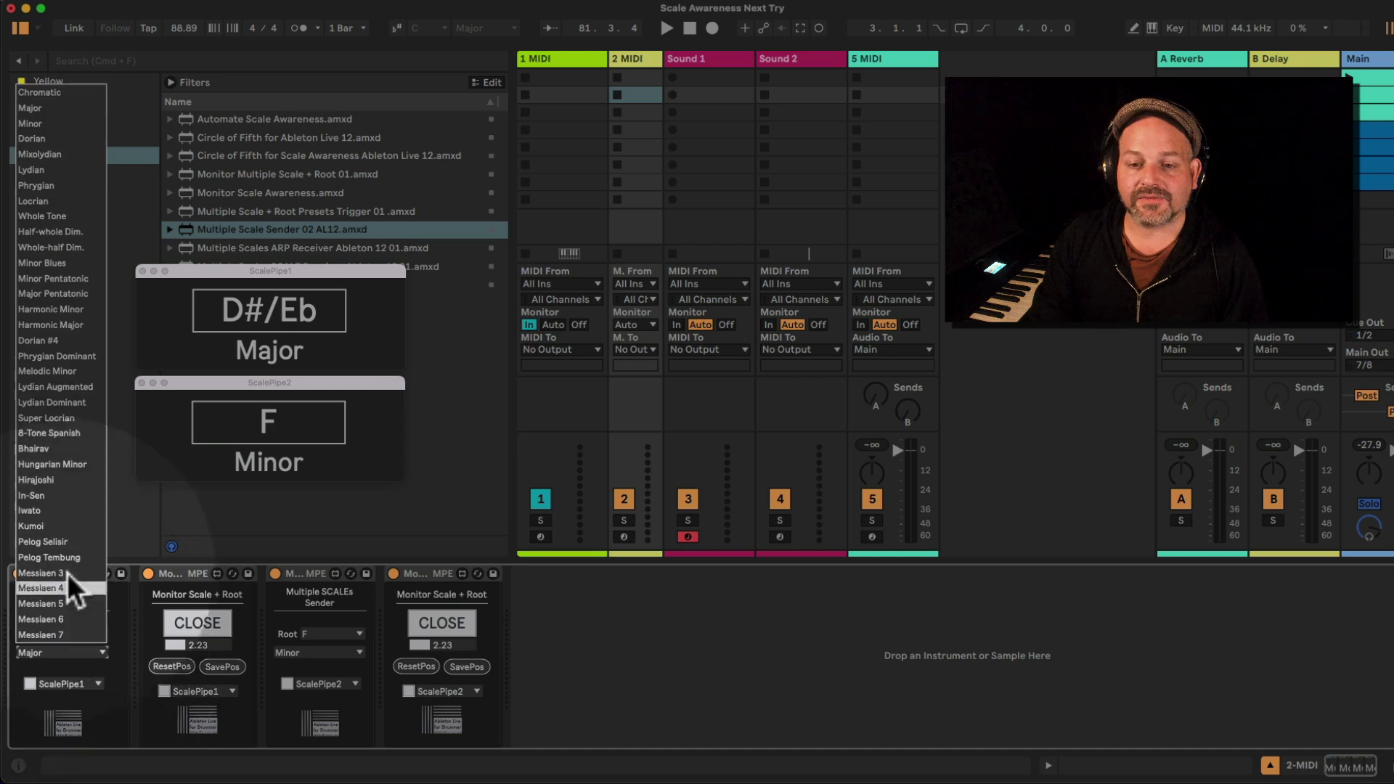
left_click(67, 557)
Inspect the receiver and Scale devices on the Sound 1 and Sound 2 tracks, and the devices on the 5 MIDI track.
left_click(716, 59)
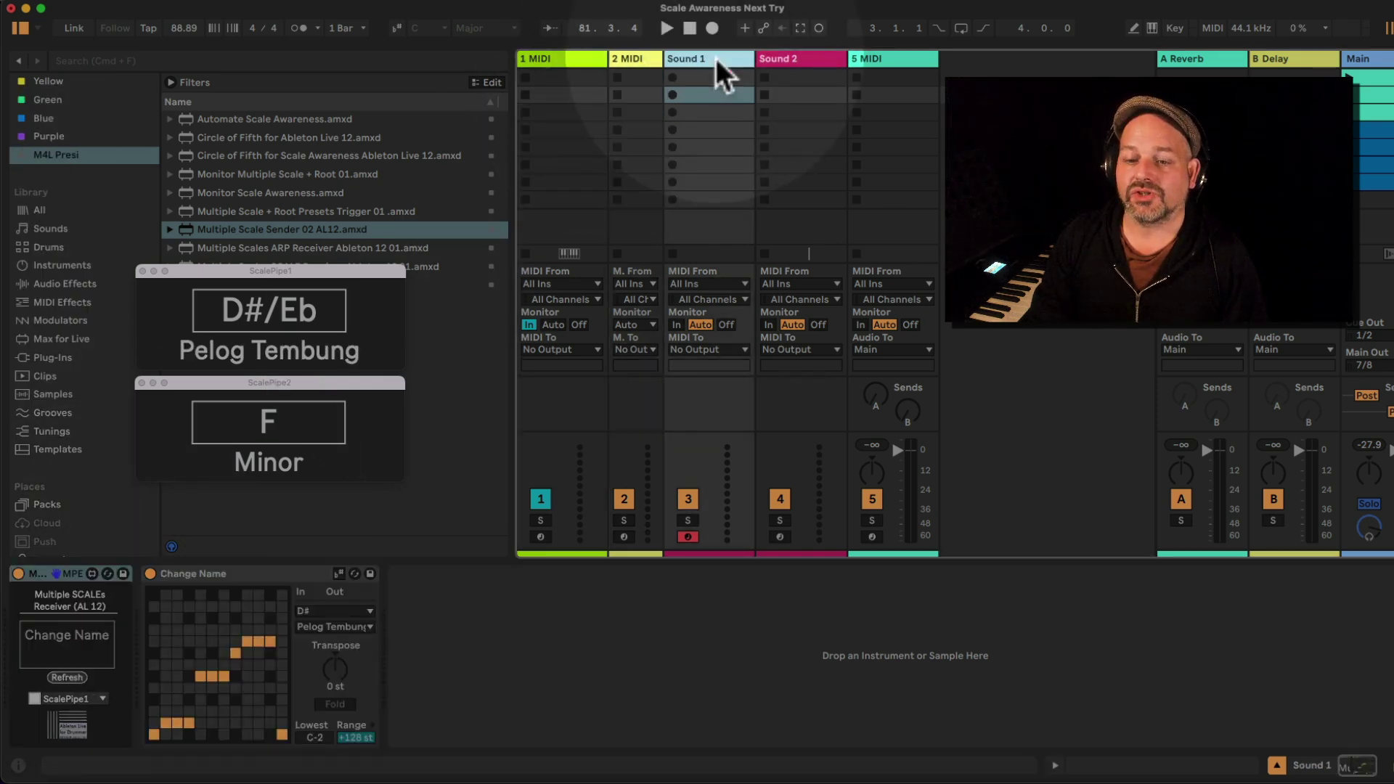
left_click(65, 697)
left_click(63, 699)
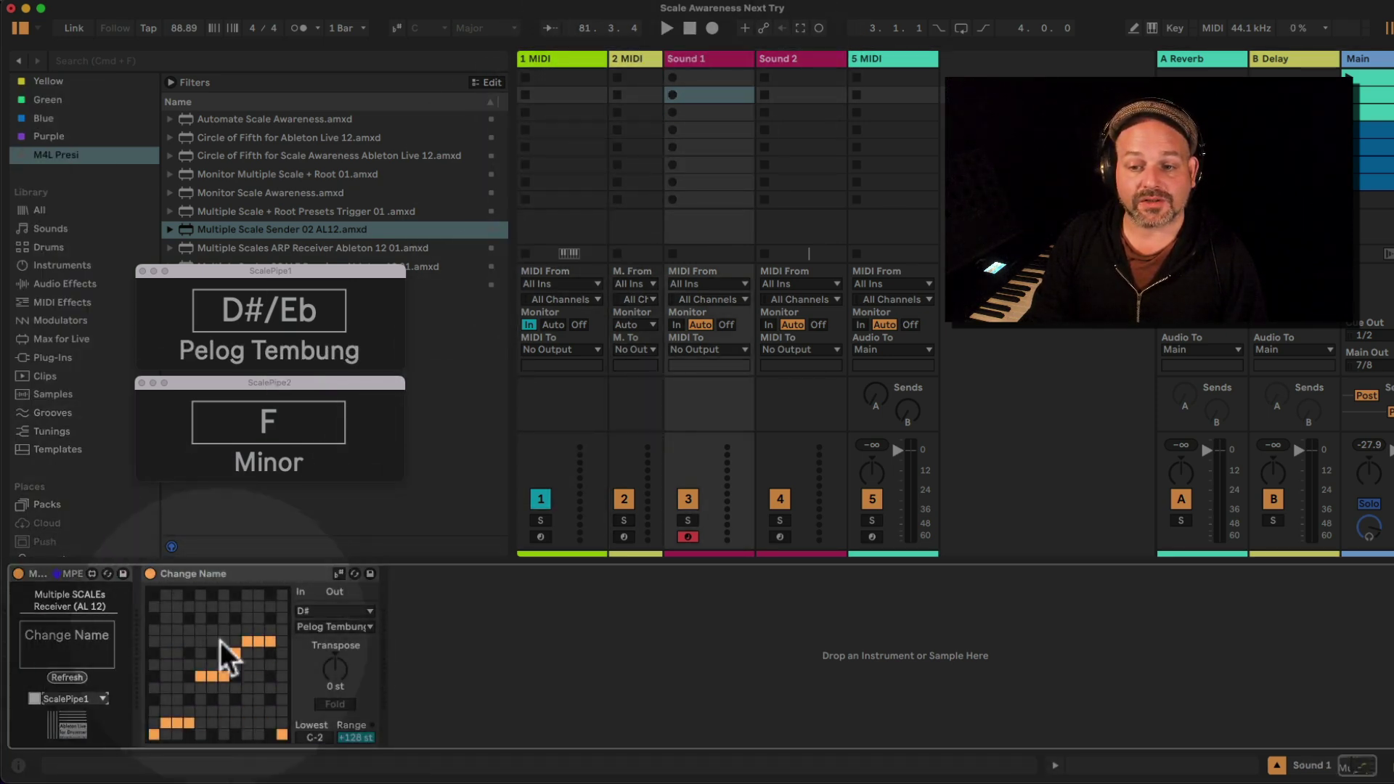
left_click(807, 60)
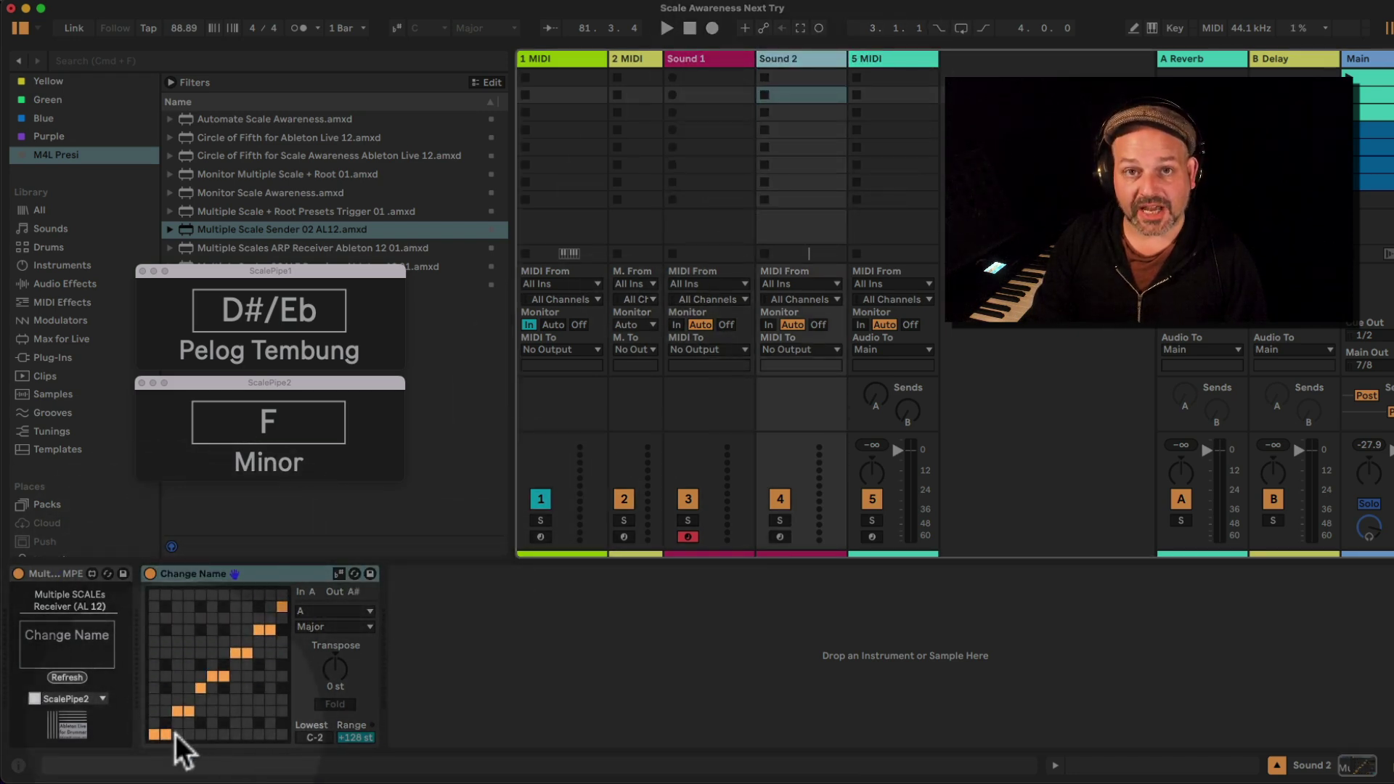
left_click(896, 59)
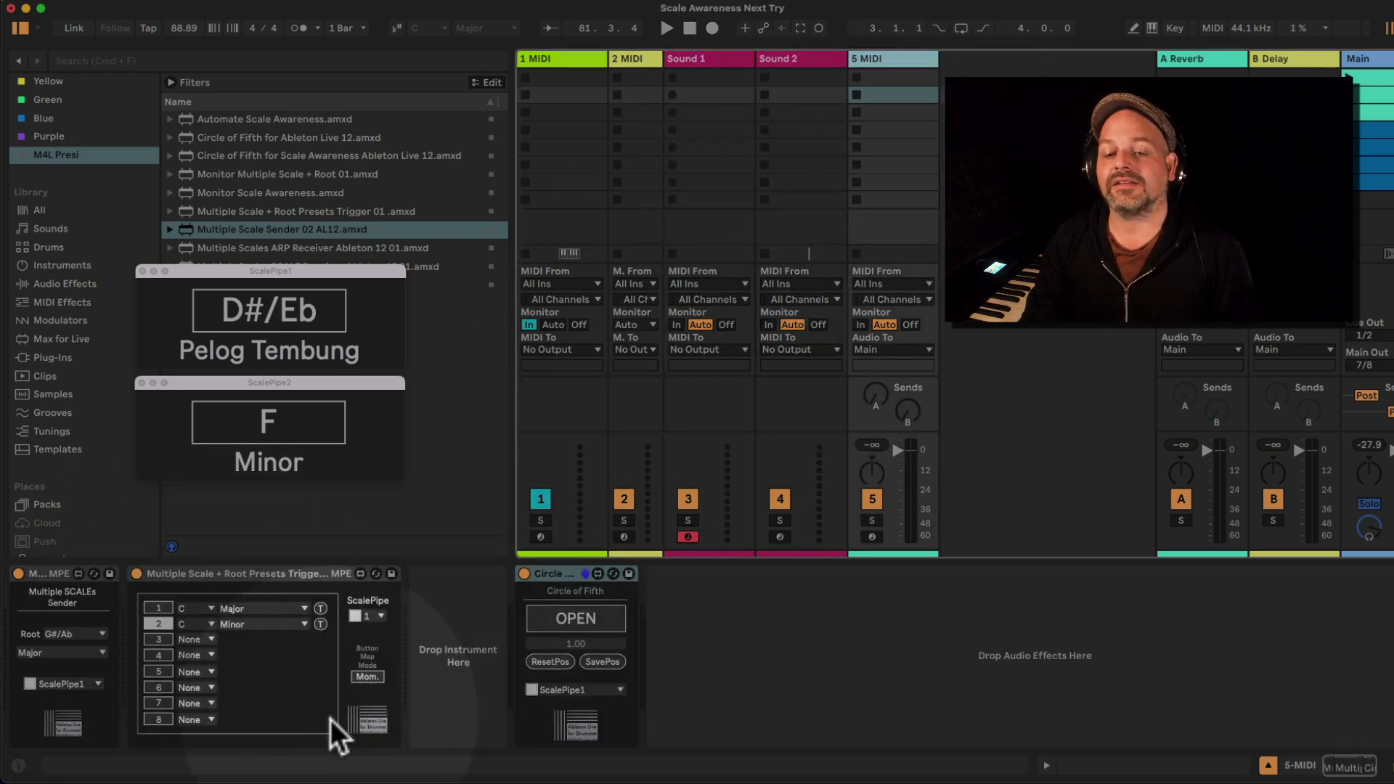
On the 2 MIDI track, set the ScalePipe2 sender's root to G and its scale to Major.
left_click(656, 56)
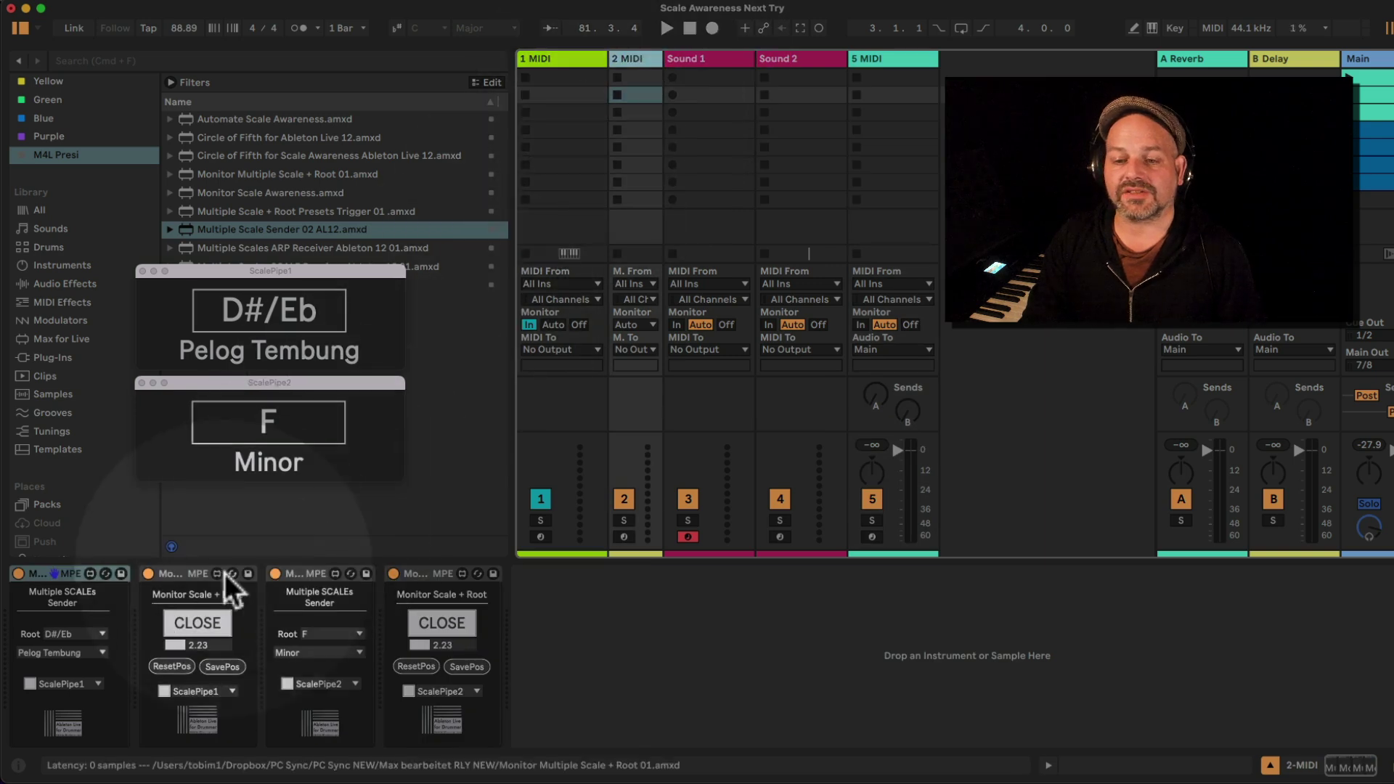
left_click(335, 684)
left_click(336, 686)
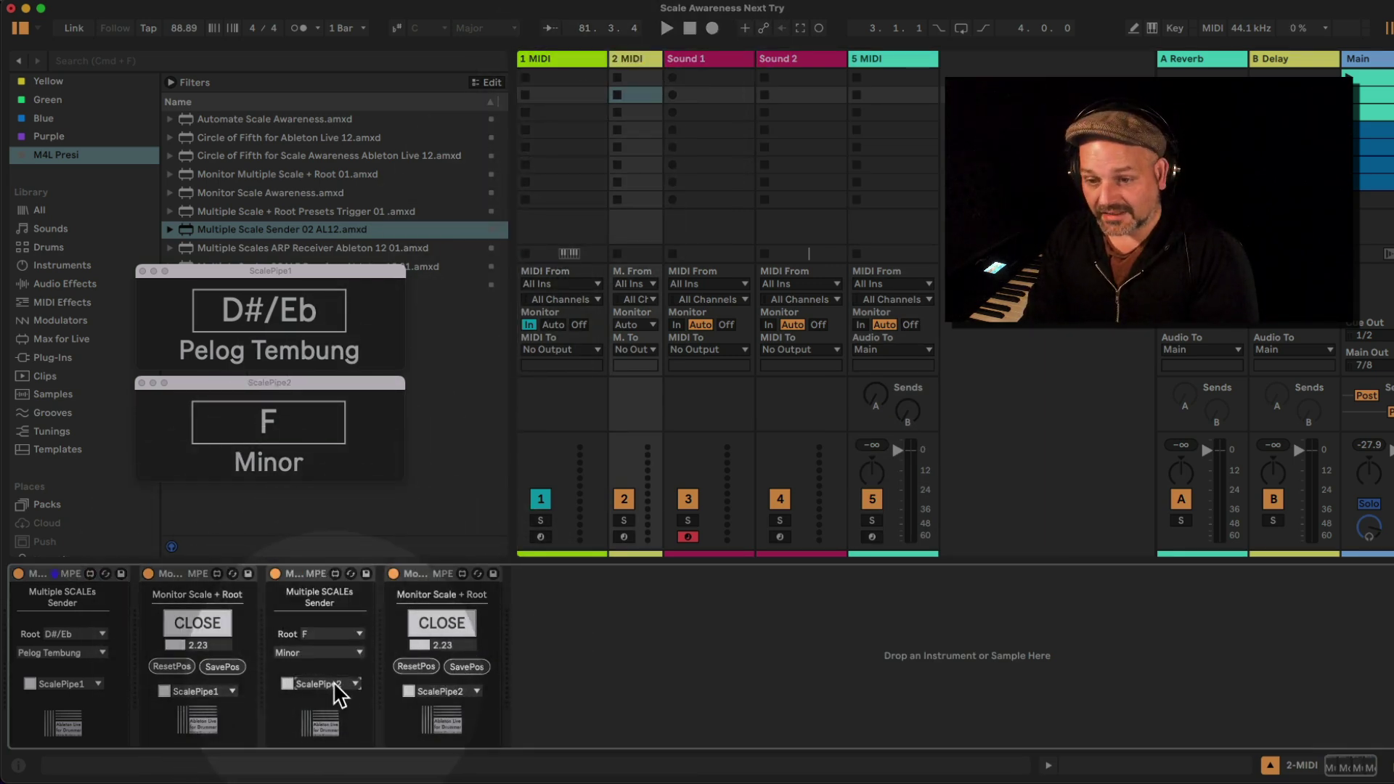
left_click(345, 637)
left_click(351, 560)
left_click(328, 654)
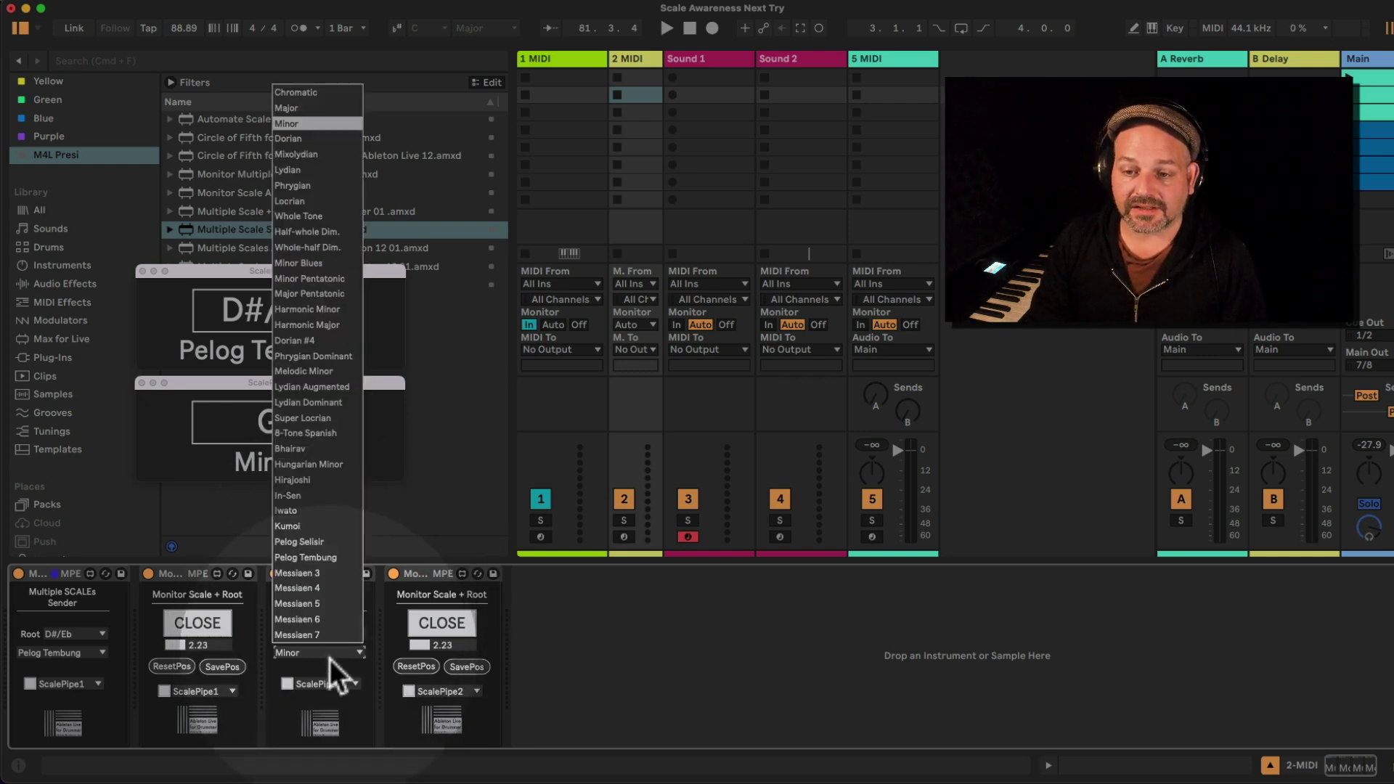
left_click(323, 109)
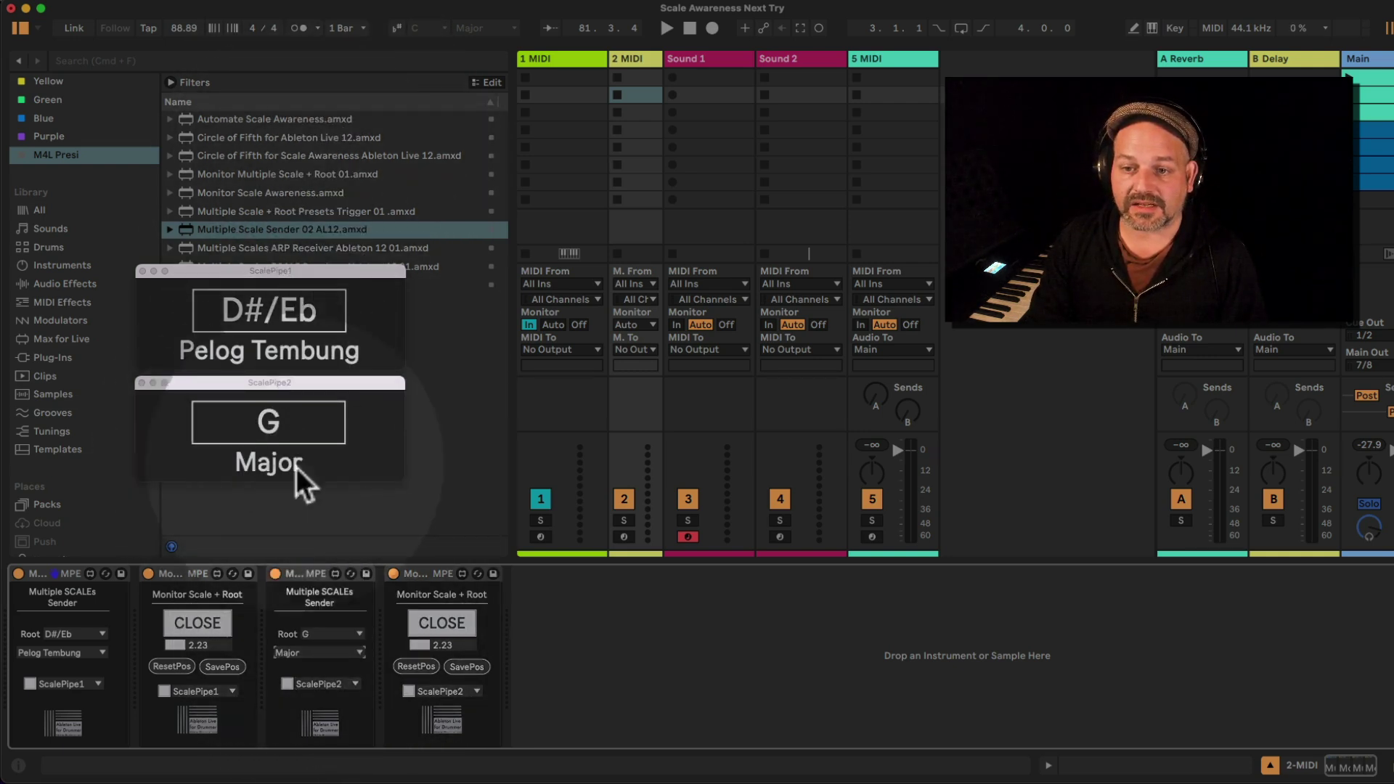
Check the root and scale received by the Scale device on the Sound 2 track.
left_click(784, 58)
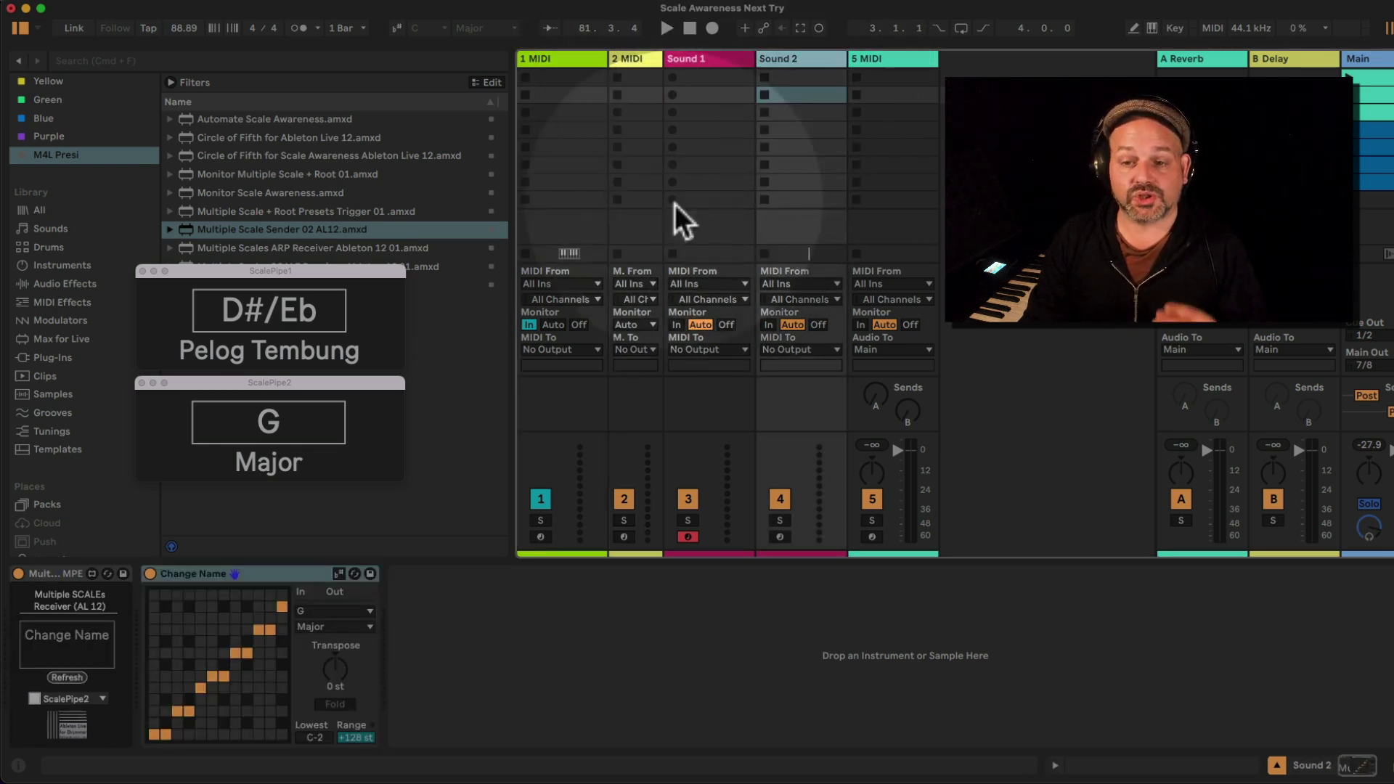
left_click(326, 616)
left_click(327, 616)
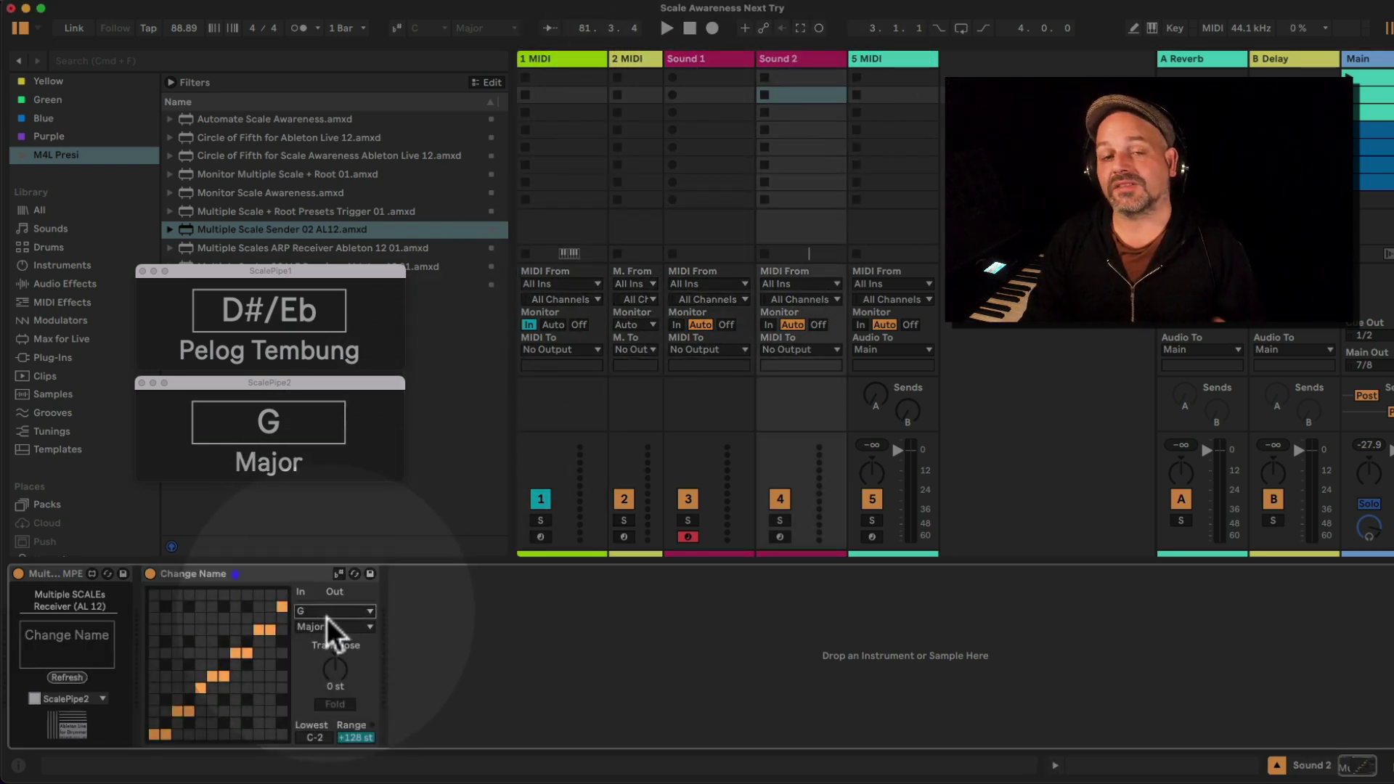